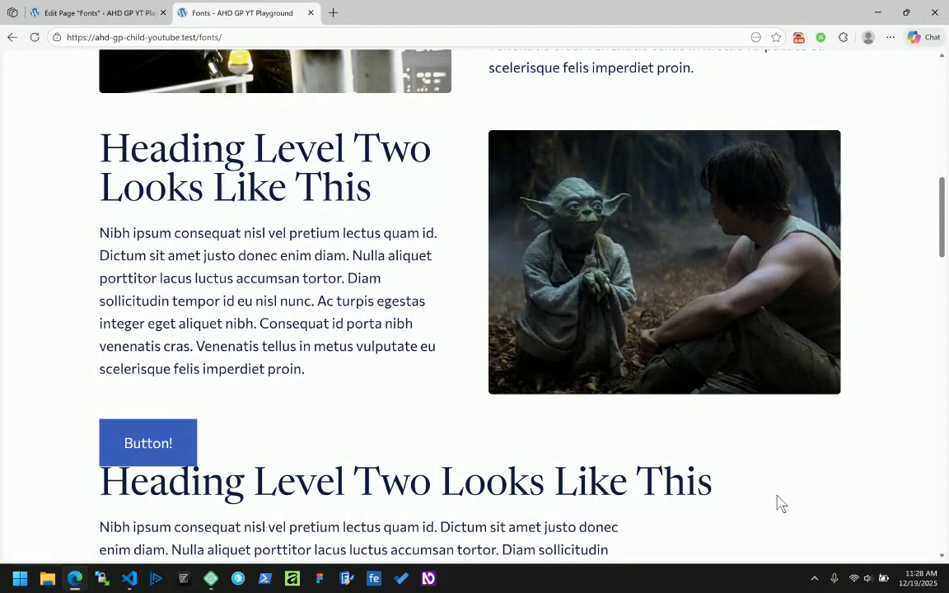
Step: Examine the spacing around the image and text sections and the button on the published Fonts page
scroll(354, 298, "up", 4)
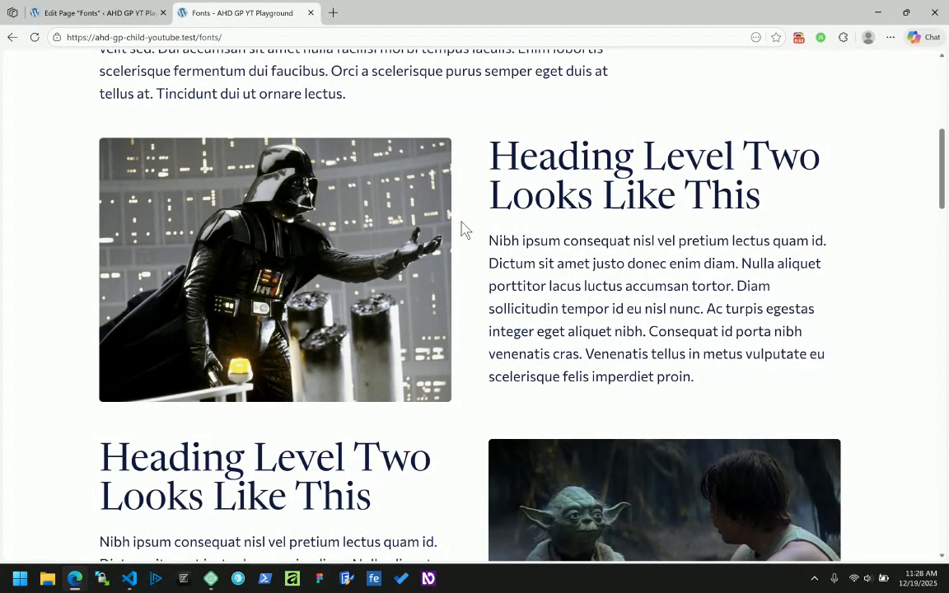
scroll(464, 229, "down", 3)
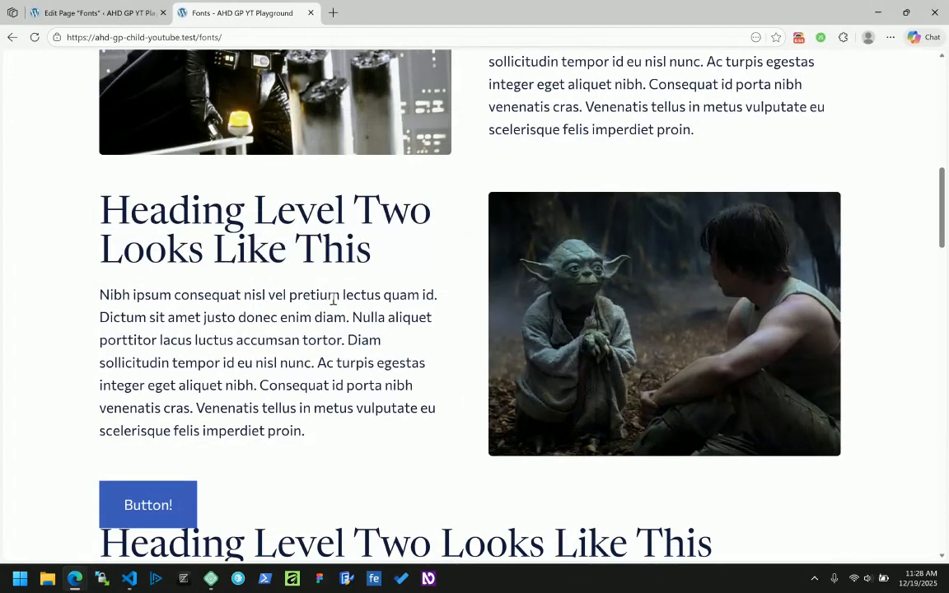
scroll(335, 299, "up", 3)
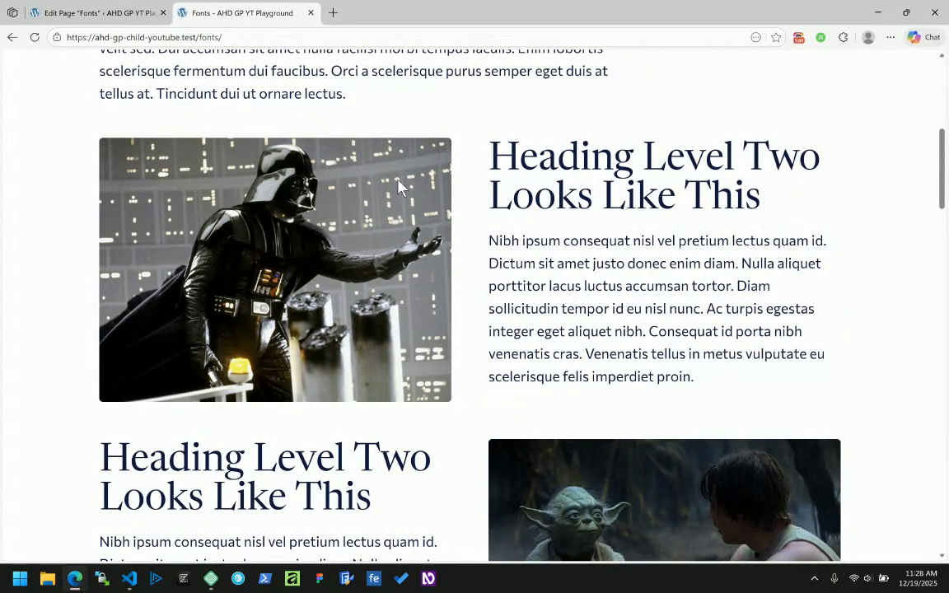
scroll(399, 187, "down", 5)
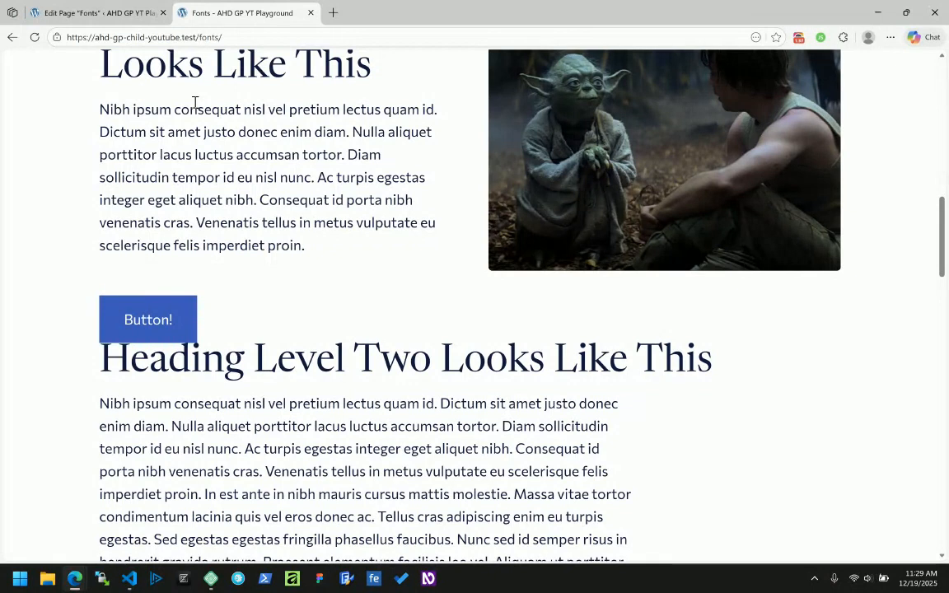
scroll(195, 102, "up", 2)
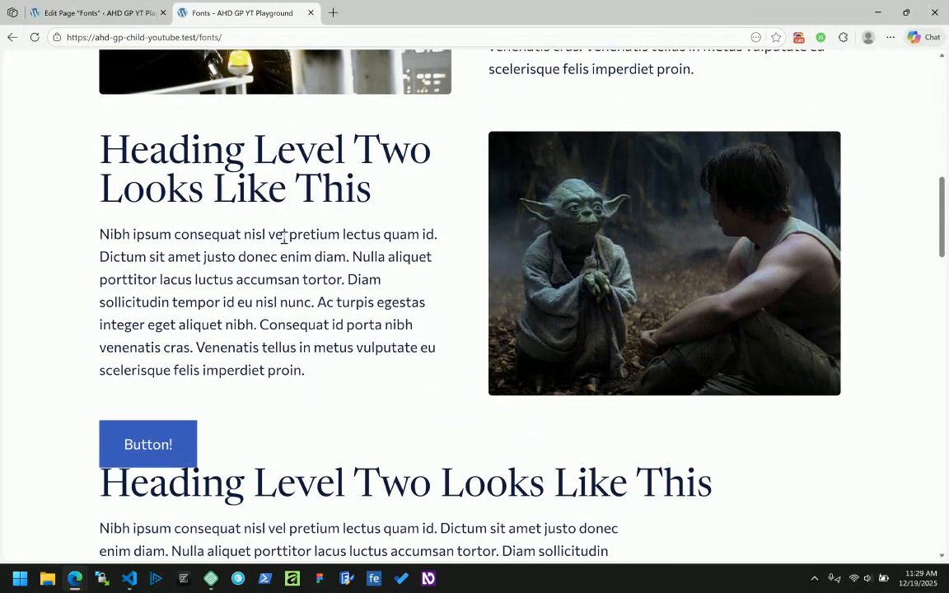
scroll(247, 165, "up", 2)
scroll(510, 332, "up", 2)
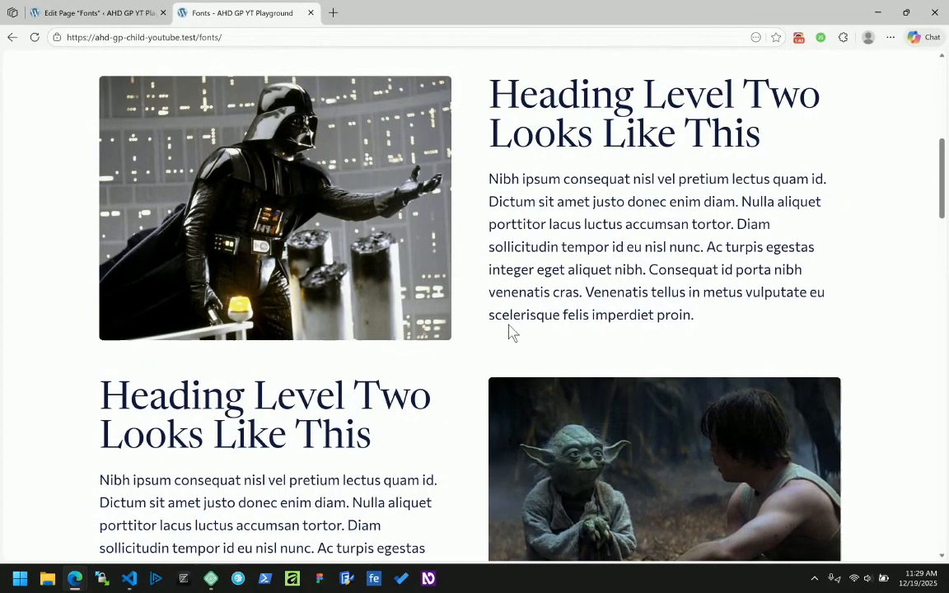
scroll(342, 249, "down", 5)
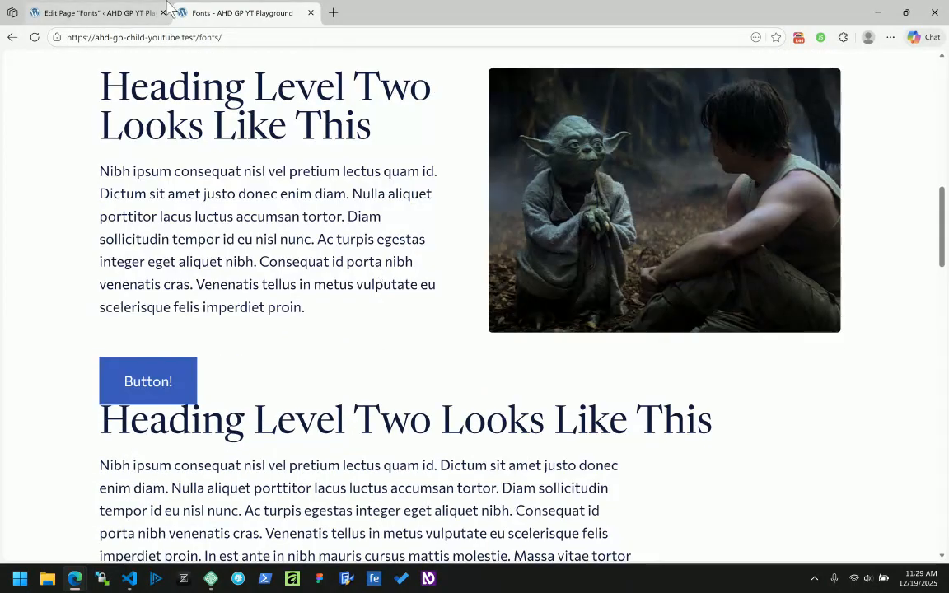
left_click(103, 12)
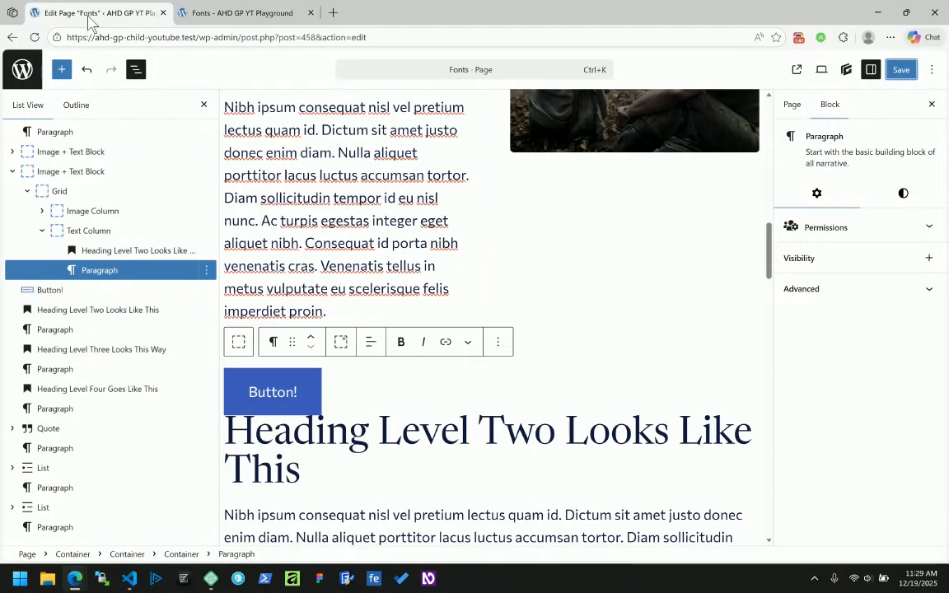
left_click(234, 13)
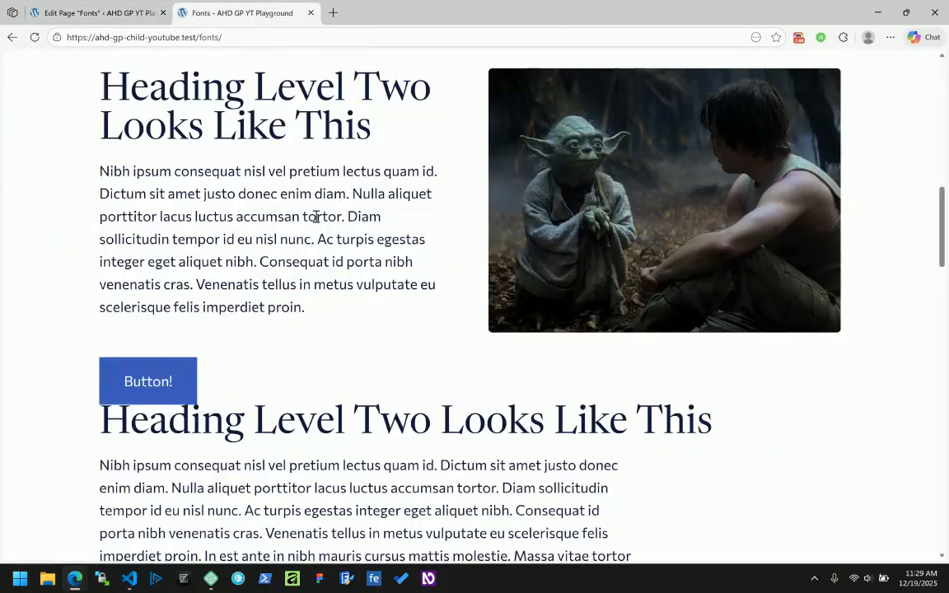
scroll(315, 215, "up", 6)
scroll(316, 216, "down", 5)
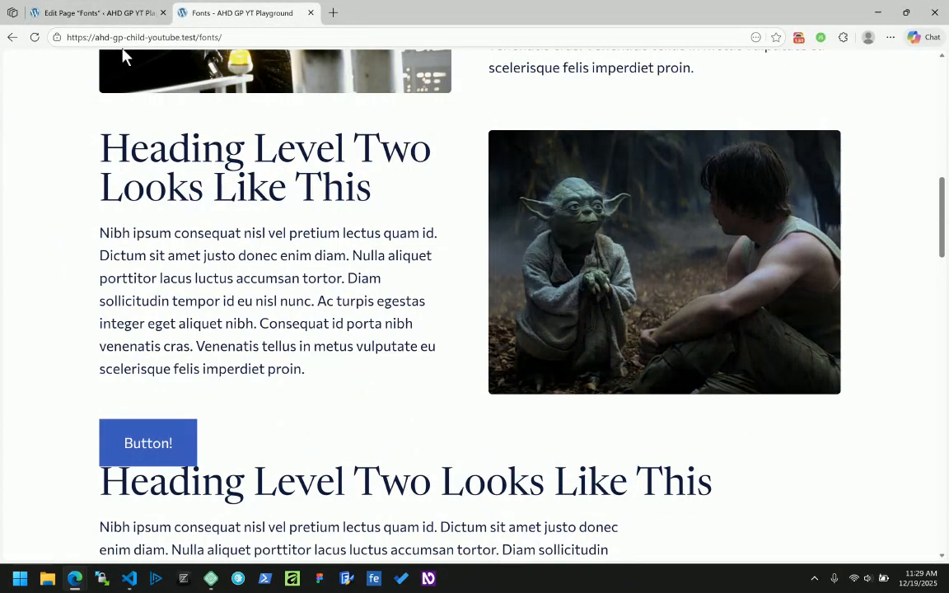
Step: In the page editor, collapse the second Image + Text Block and examine the layout styles of the Button! block
left_click(99, 12)
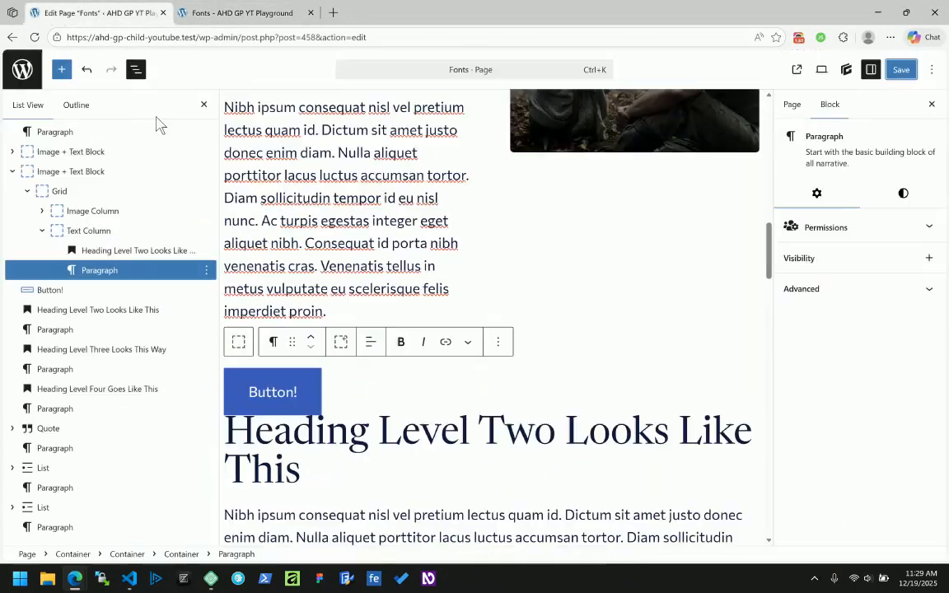
left_click(11, 172)
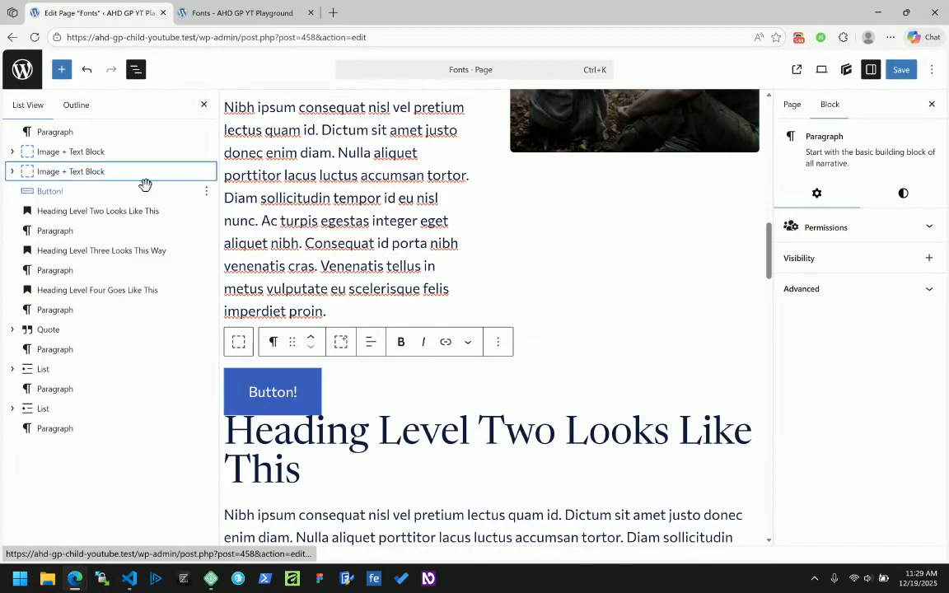
left_click(51, 192)
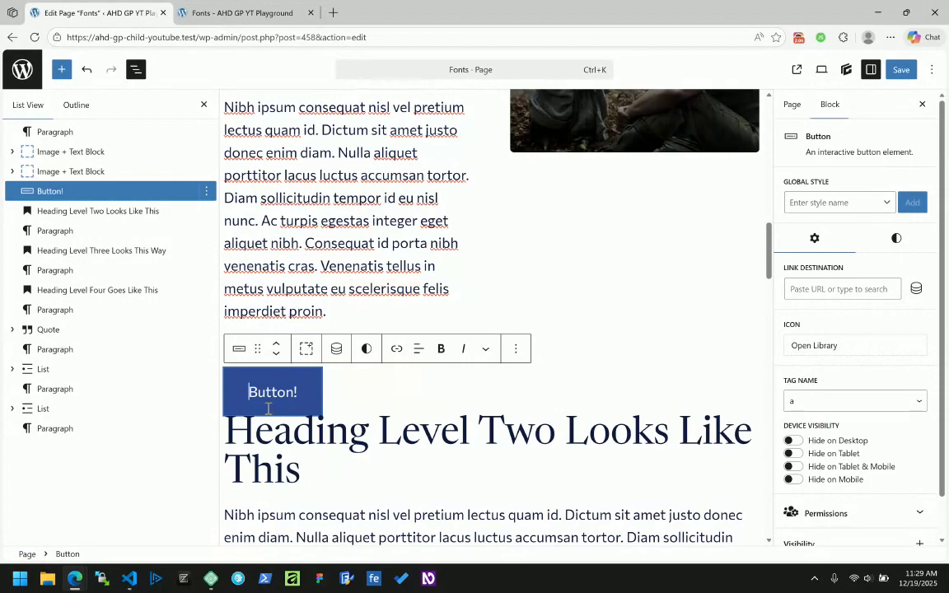
left_click(894, 240)
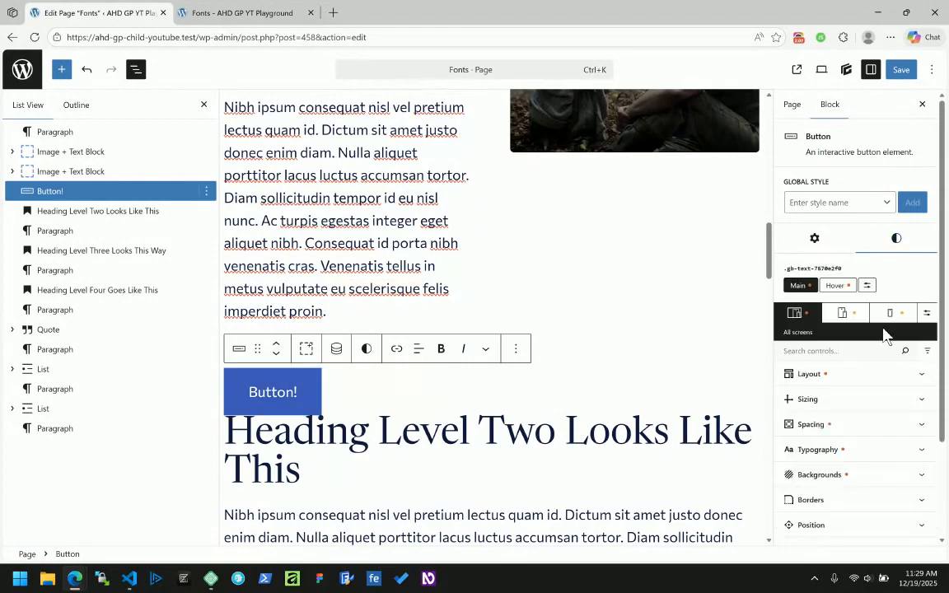
scroll(884, 333, "down", 3)
left_click(852, 252)
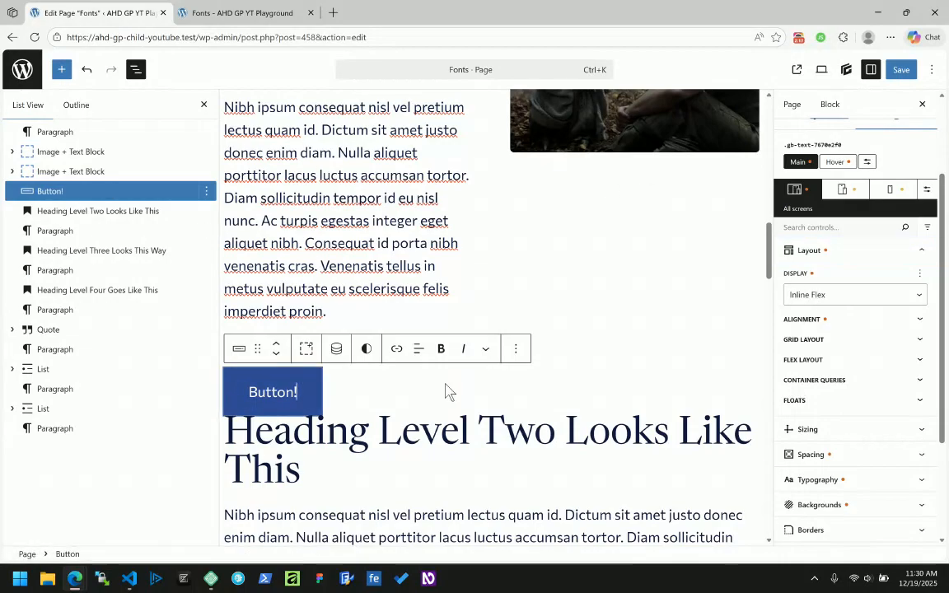
Step: Insert a WordPress Buttons block directly below the Button! block and label its button "WP Button"
key("Return")
type("/")
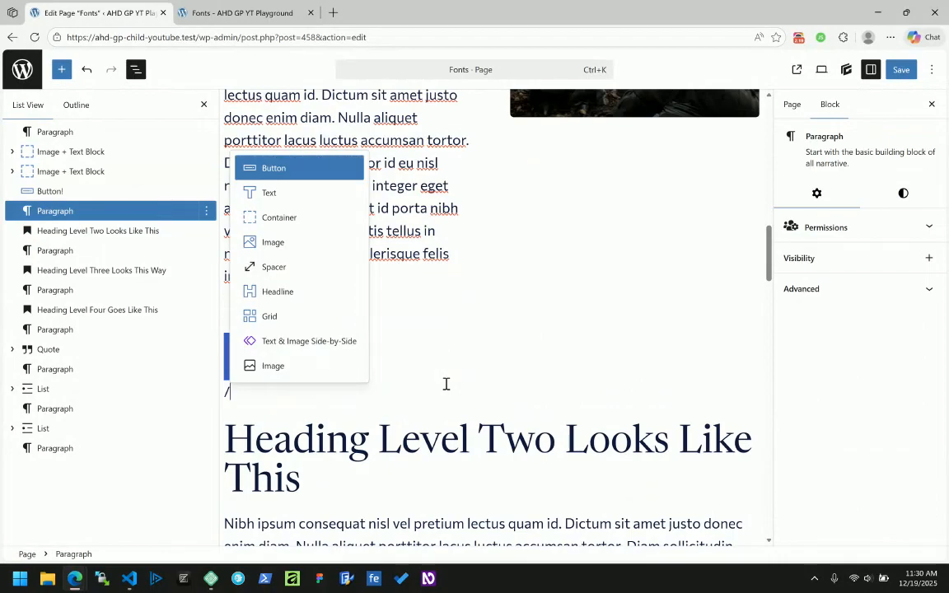
type("butt")
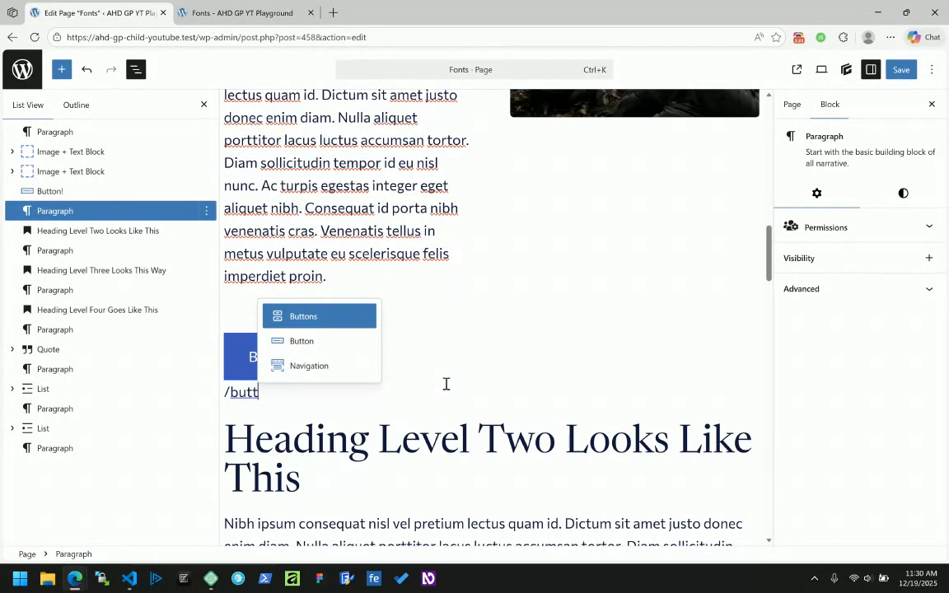
key("Return")
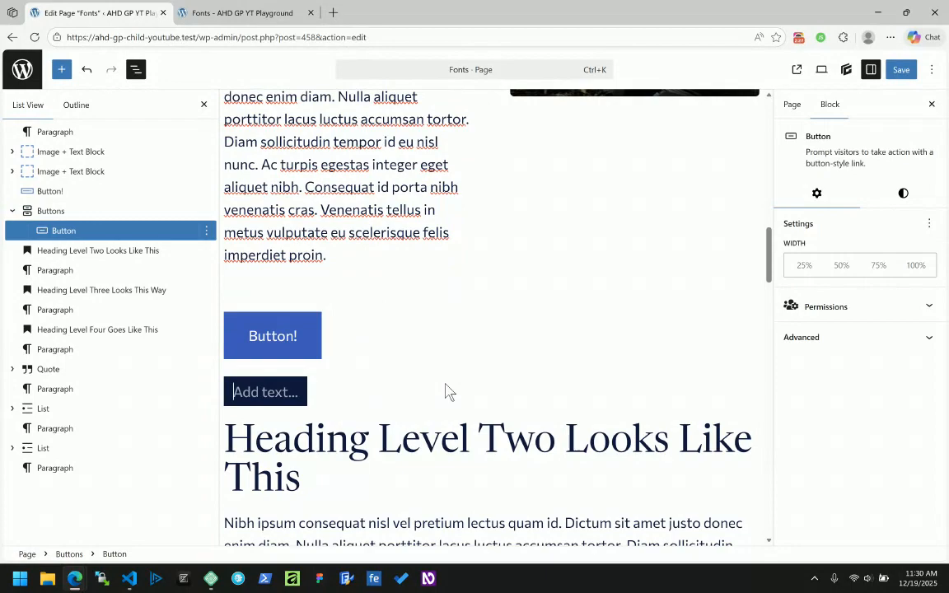
left_click(51, 211)
left_click(272, 395)
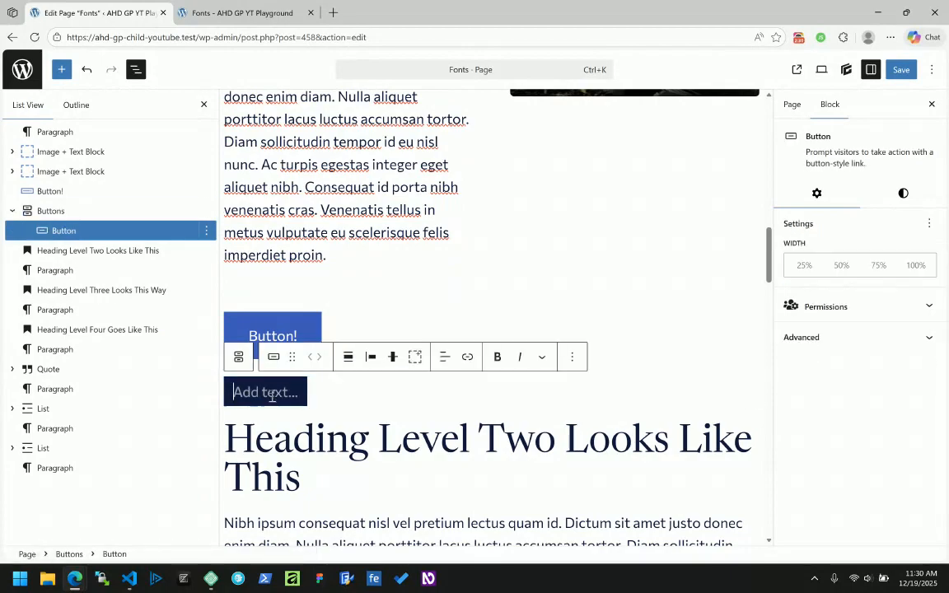
type("WP Button")
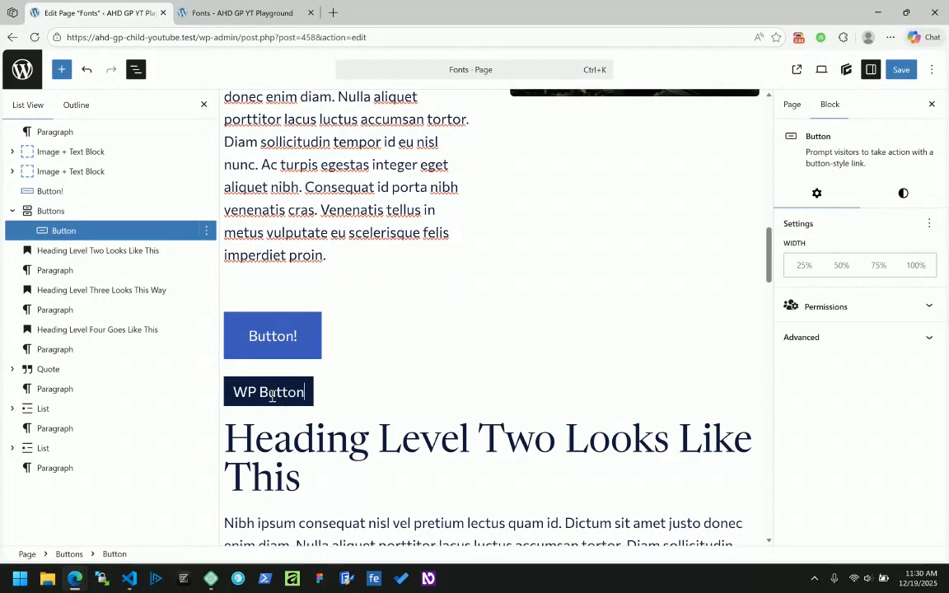
Step: Relabel the original blue button as "GB Button!" and save the page
left_click(257, 337)
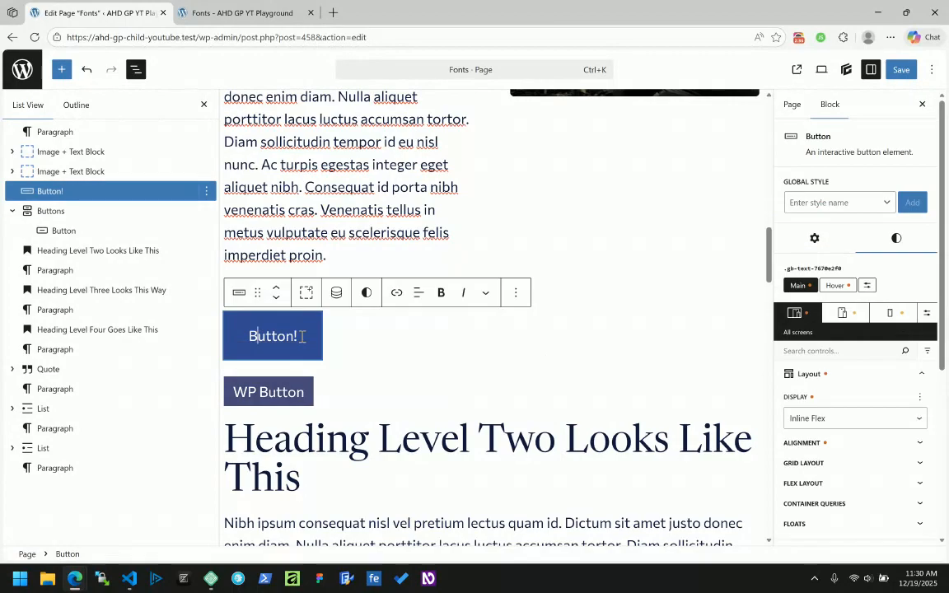
type("GB")
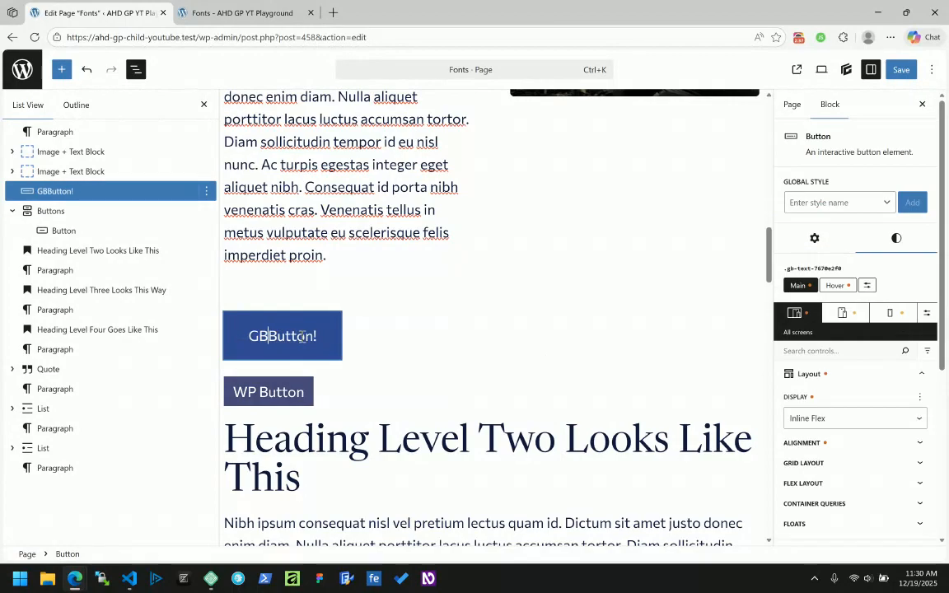
left_click(902, 71)
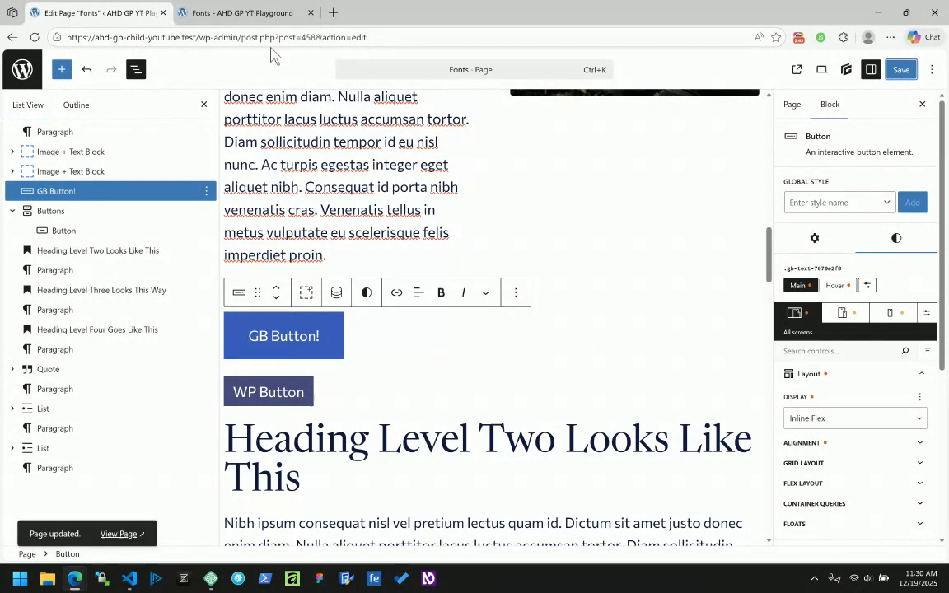
Step: Reload the published Fonts page and inspect the WP Button element in the developer tools, with the secondary tool pane collapsed
left_click(243, 12)
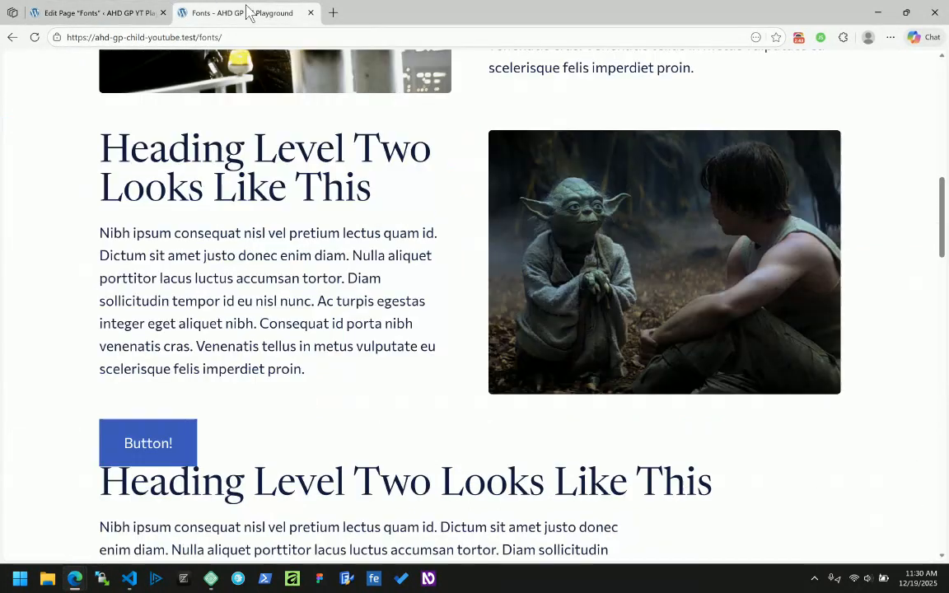
left_click(35, 37)
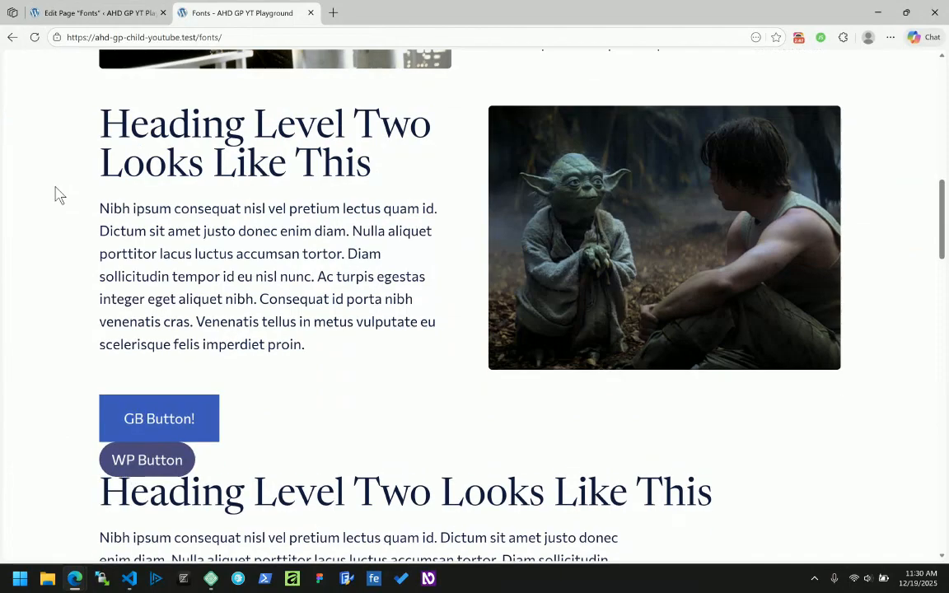
scroll(56, 194, "down", 3)
right_click(159, 245)
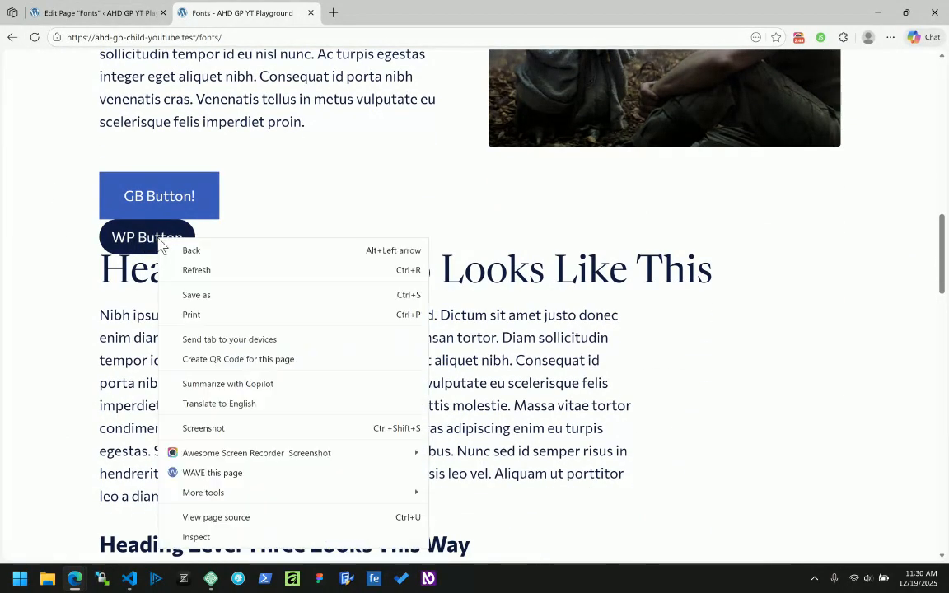
left_click(210, 538)
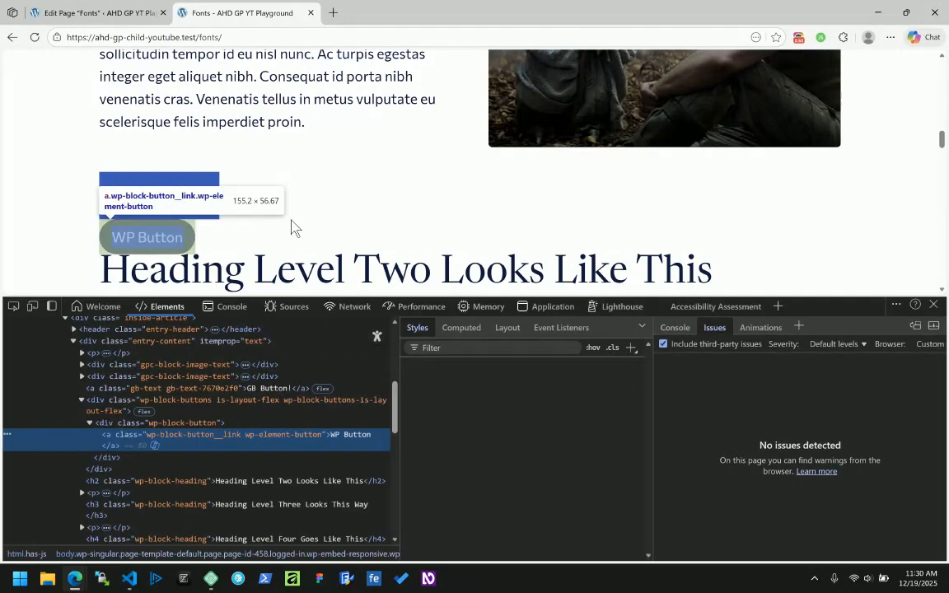
left_click(915, 327)
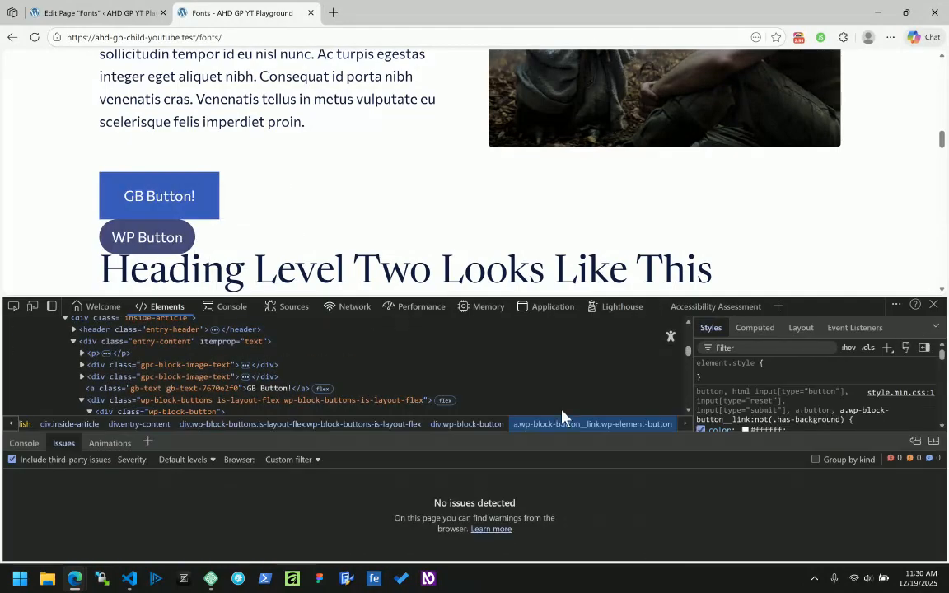
left_click(933, 440)
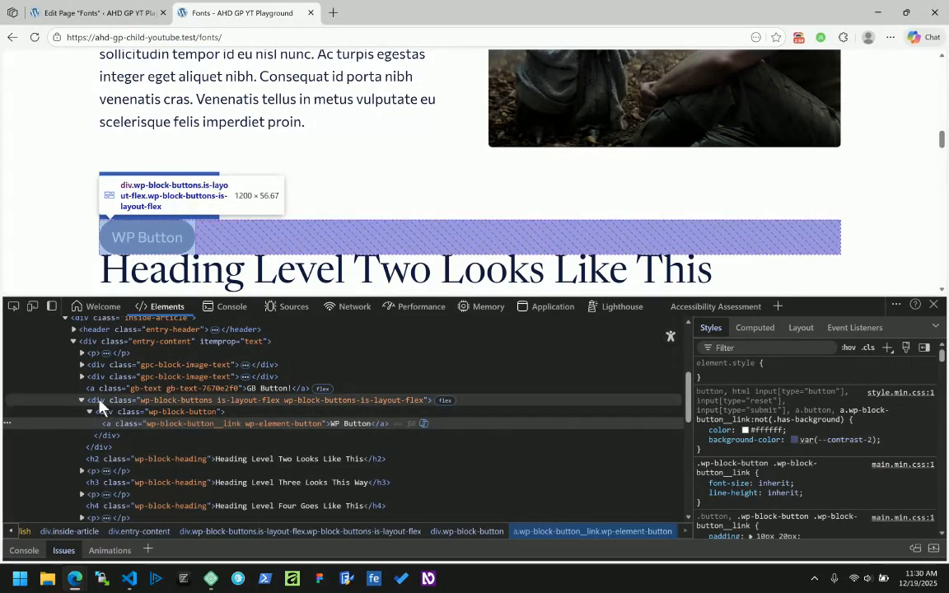
Step: Compare the markup and styles of the GB Button! link with the wp-block-buttons wrapper, its inner wp-block-button div and the WP Button link
left_click(95, 389)
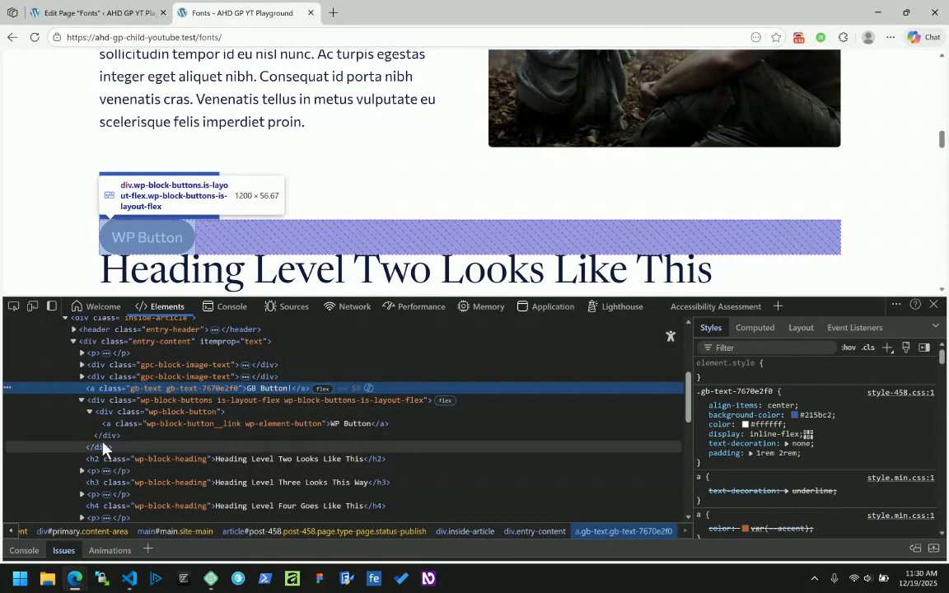
left_click(98, 402)
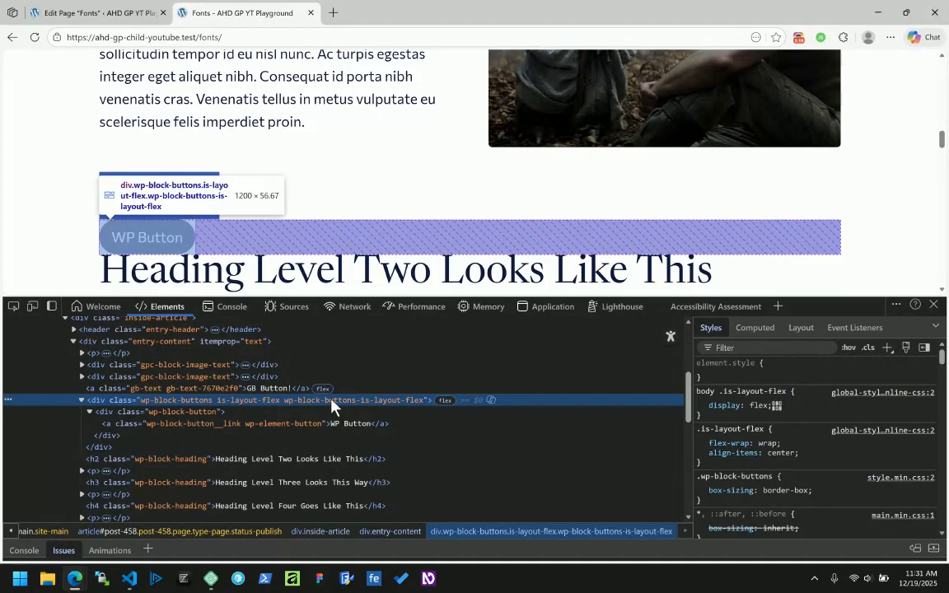
left_click(117, 413)
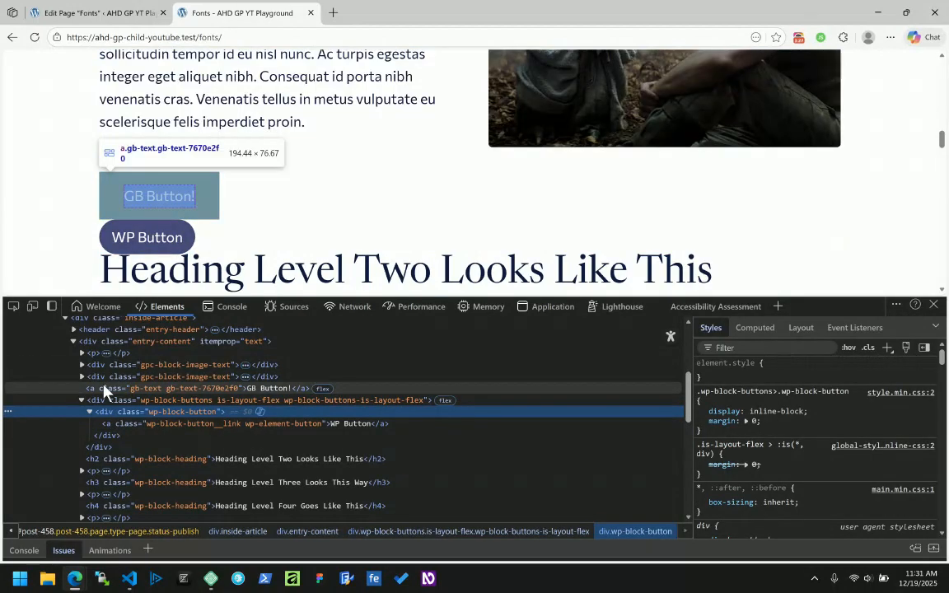
left_click(82, 12)
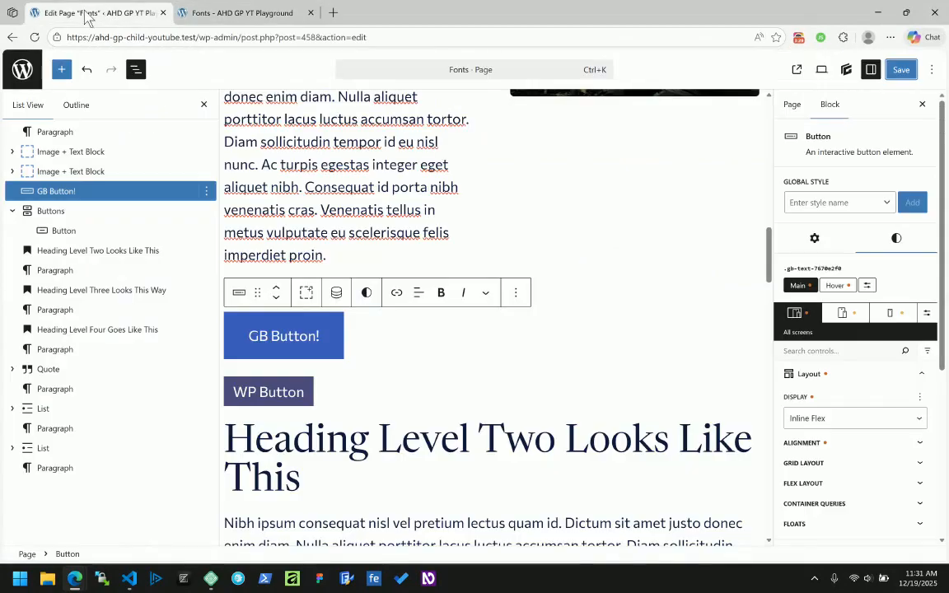
left_click(268, 336)
left_click(233, 11)
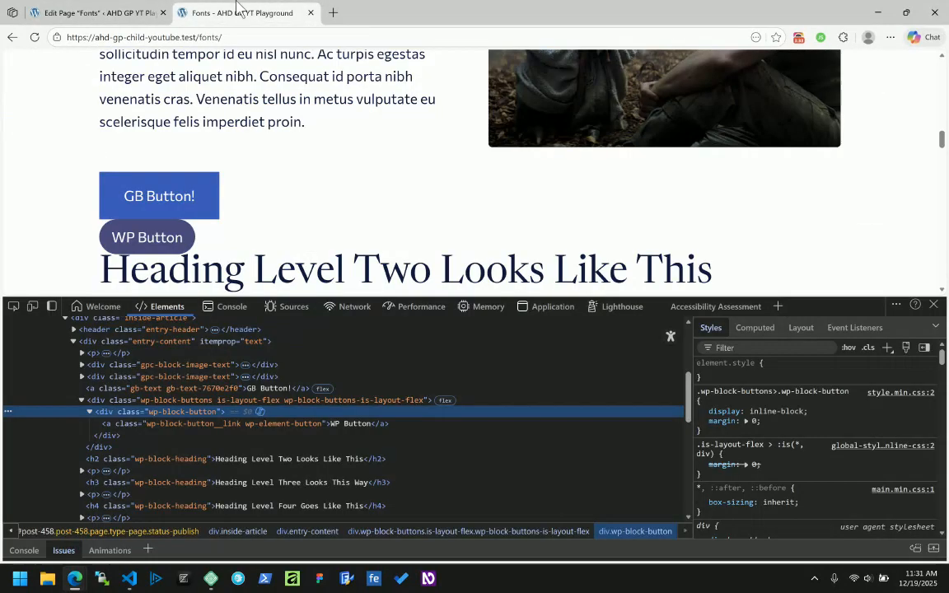
left_click(131, 423)
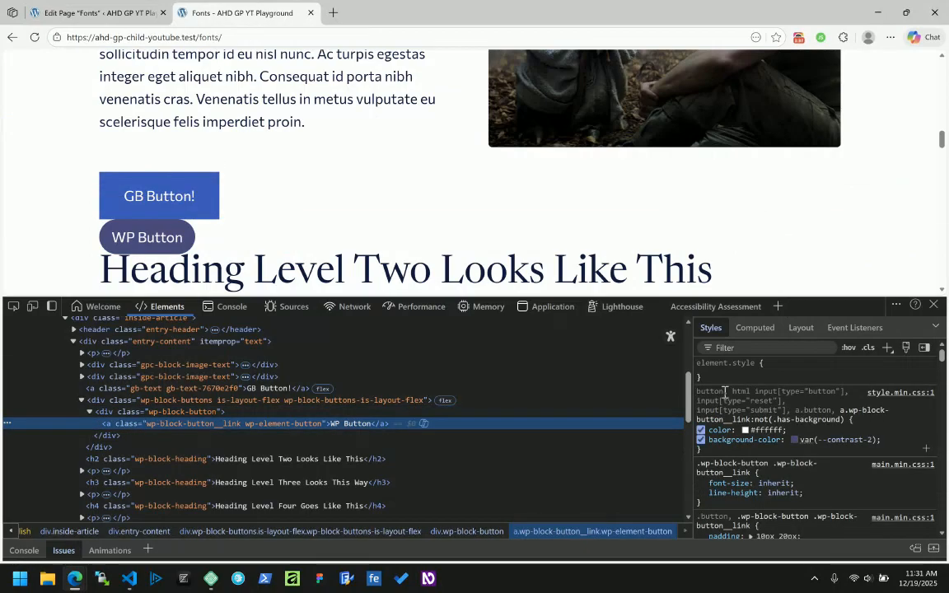
Step: Compare the computed styles of the WP Button link, its wp-block-button div and the outer wp-block-buttons wrapper
left_click(753, 328)
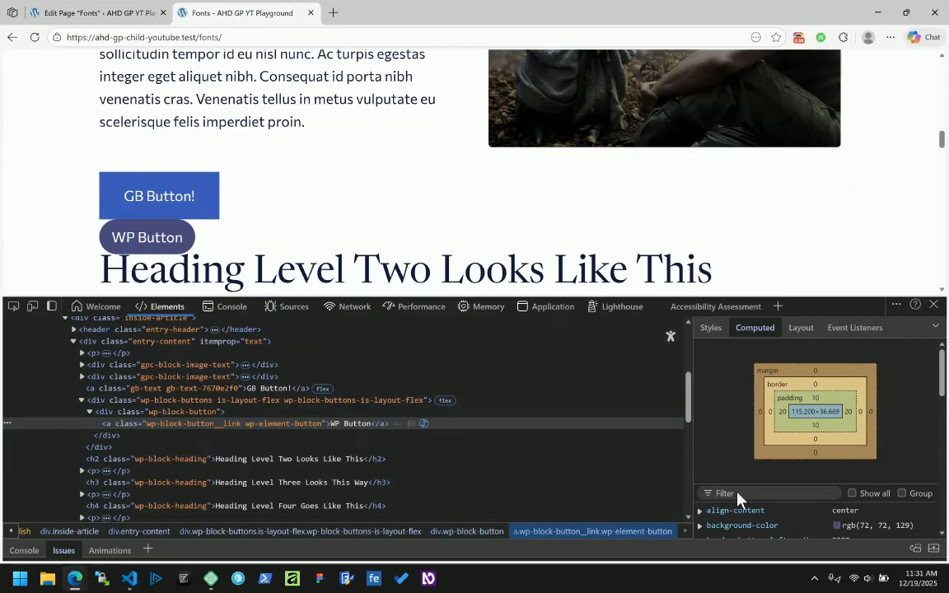
scroll(741, 500, "down", 5)
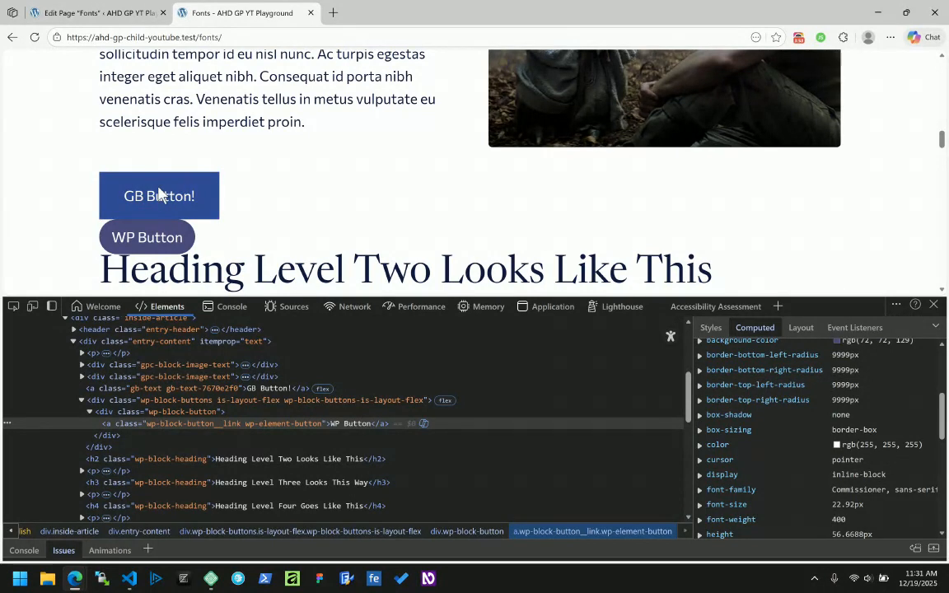
left_click(105, 413)
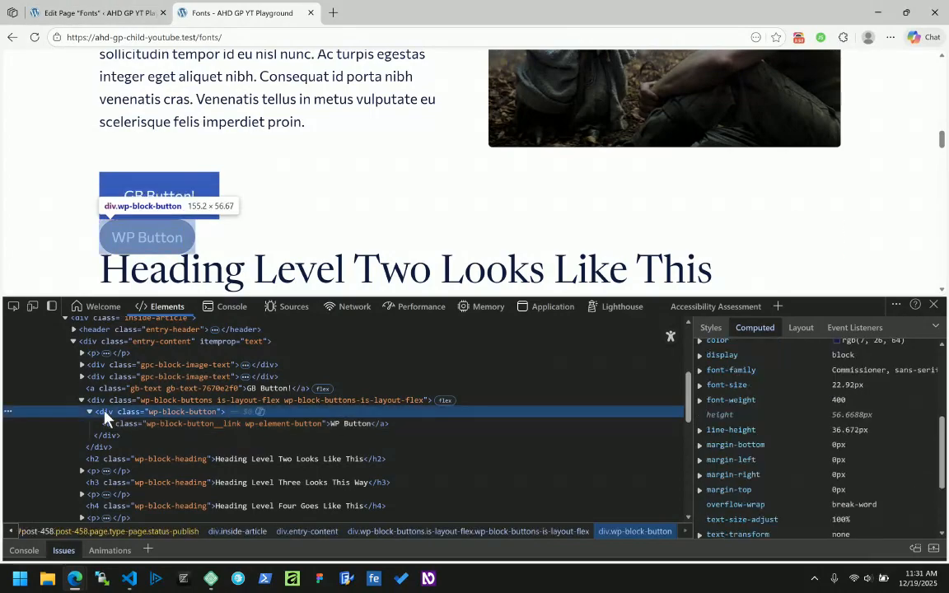
scroll(750, 424, "up", 2)
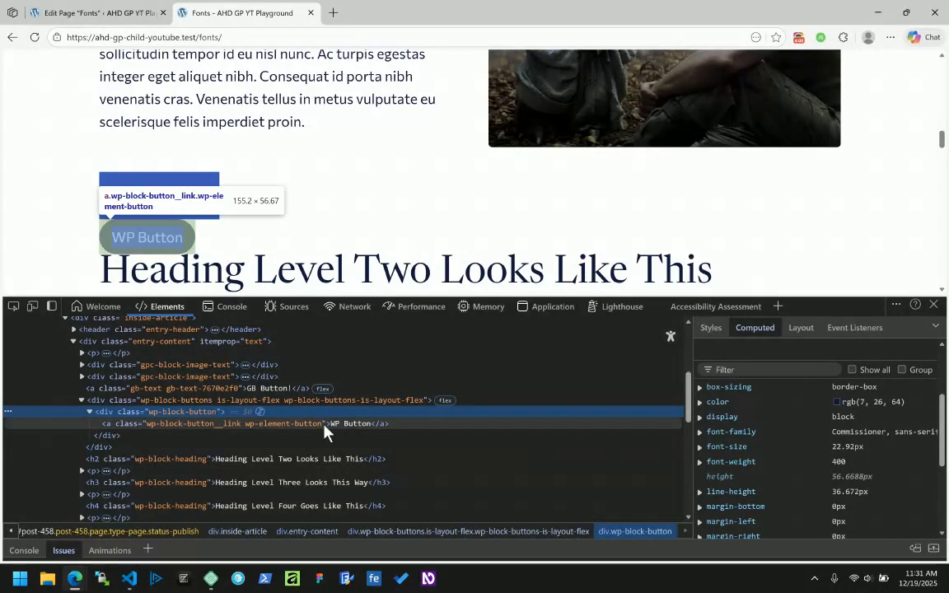
left_click(134, 403)
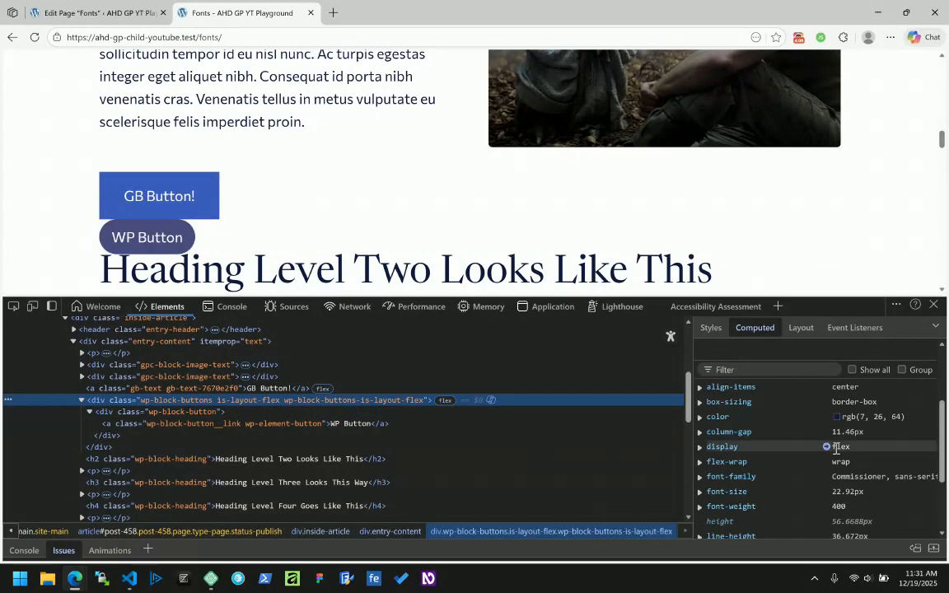
Step: Return to the page editor and examine the settings and options of the WP Button block and its parent Buttons block
left_click(74, 13)
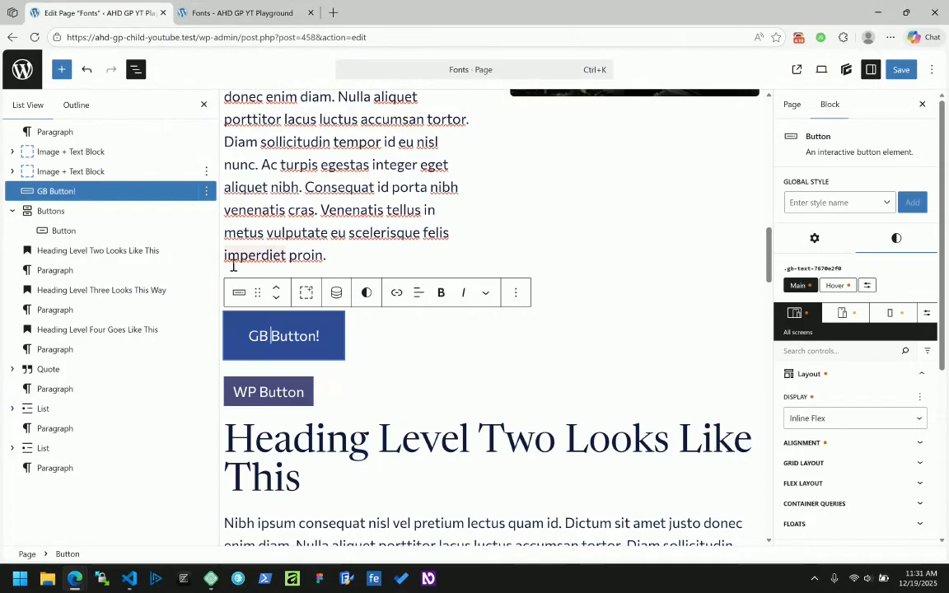
left_click(304, 393)
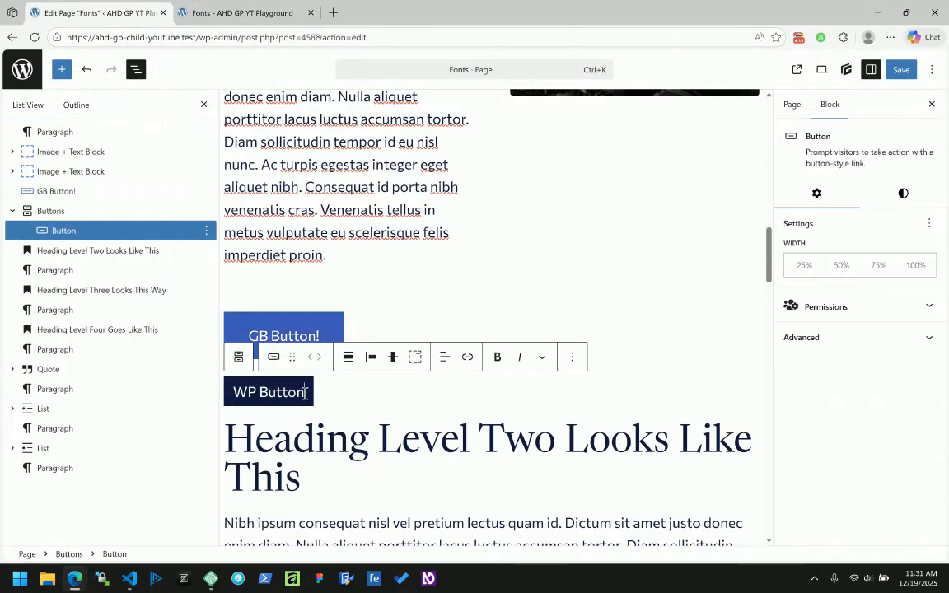
left_click(333, 390)
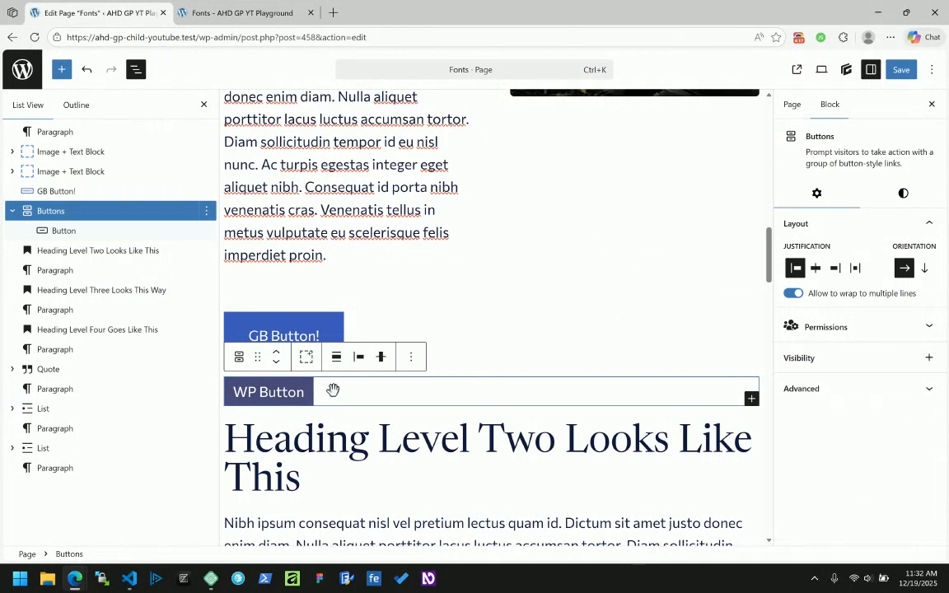
left_click(66, 230)
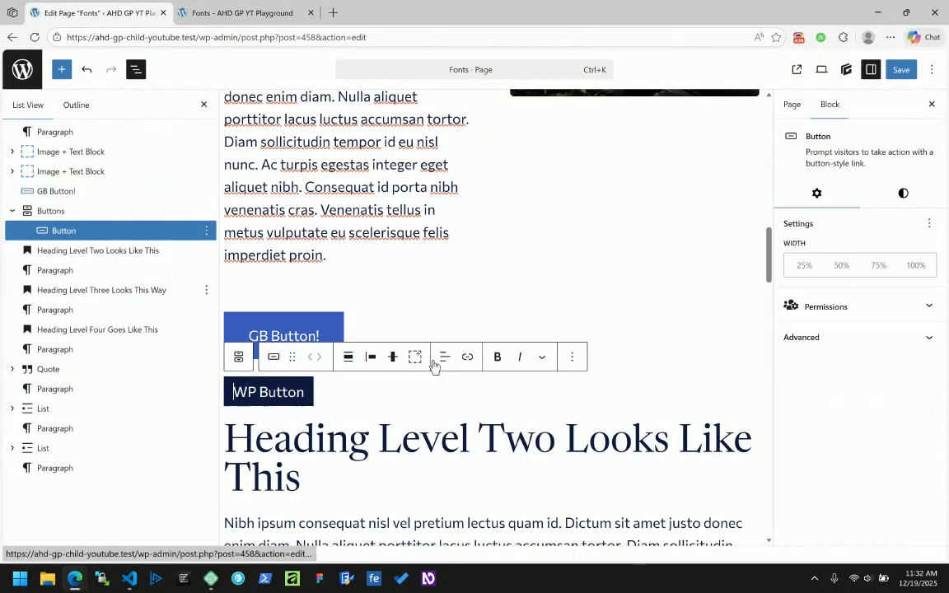
left_click(571, 359)
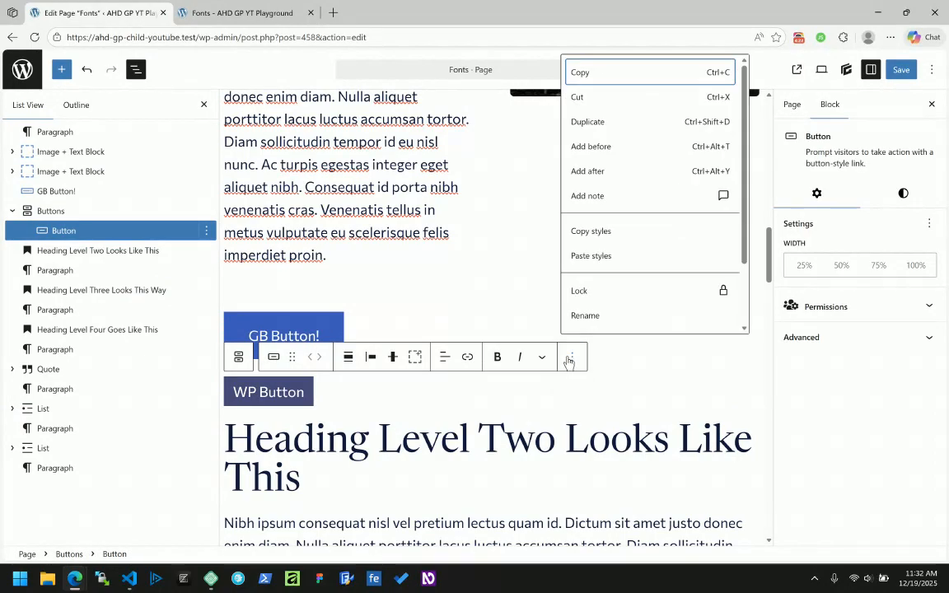
left_click(409, 381)
left_click(271, 394)
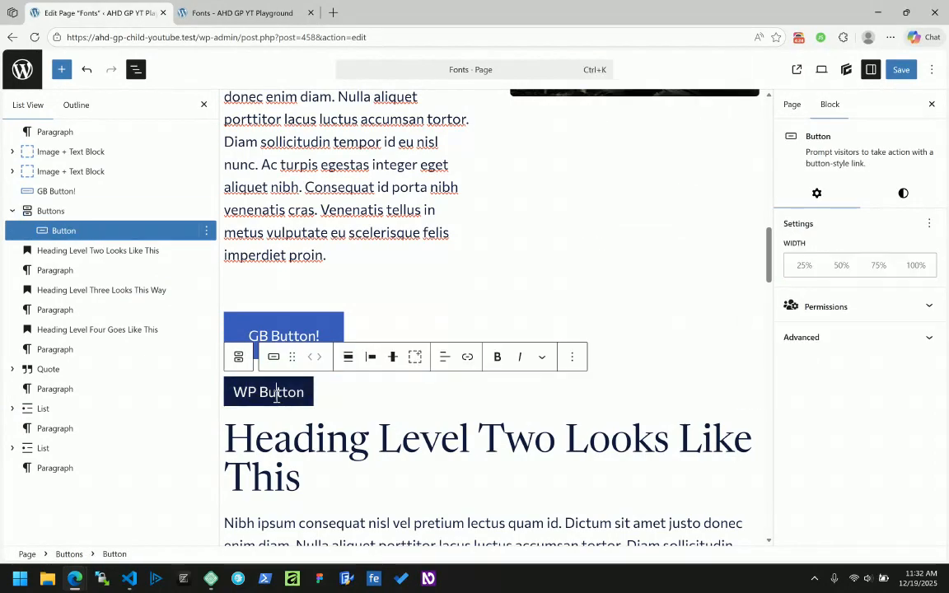
Step: Add a second button inside the Buttons block and label it "WP Button 2"
left_click(59, 211)
left_click(751, 400)
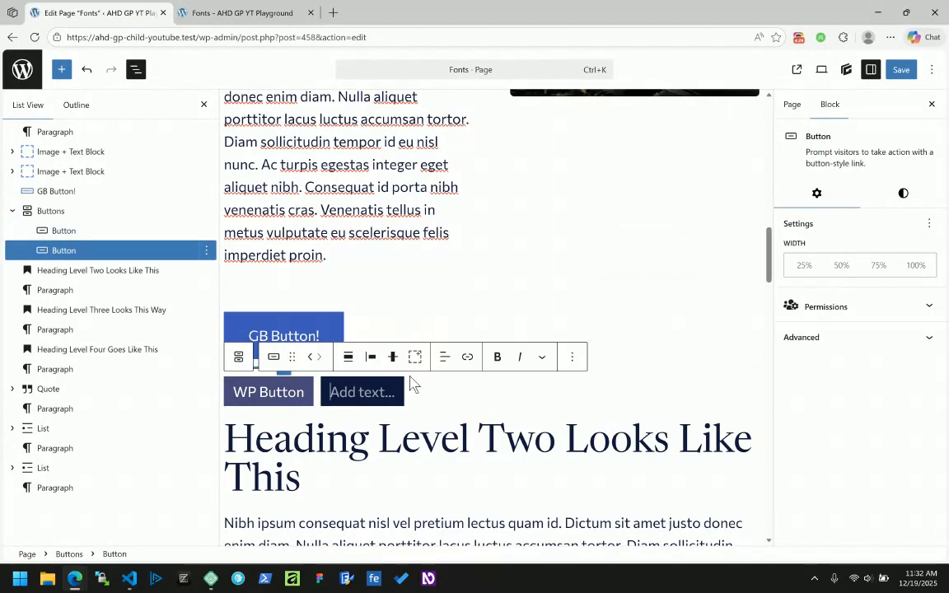
type("WP Button 2")
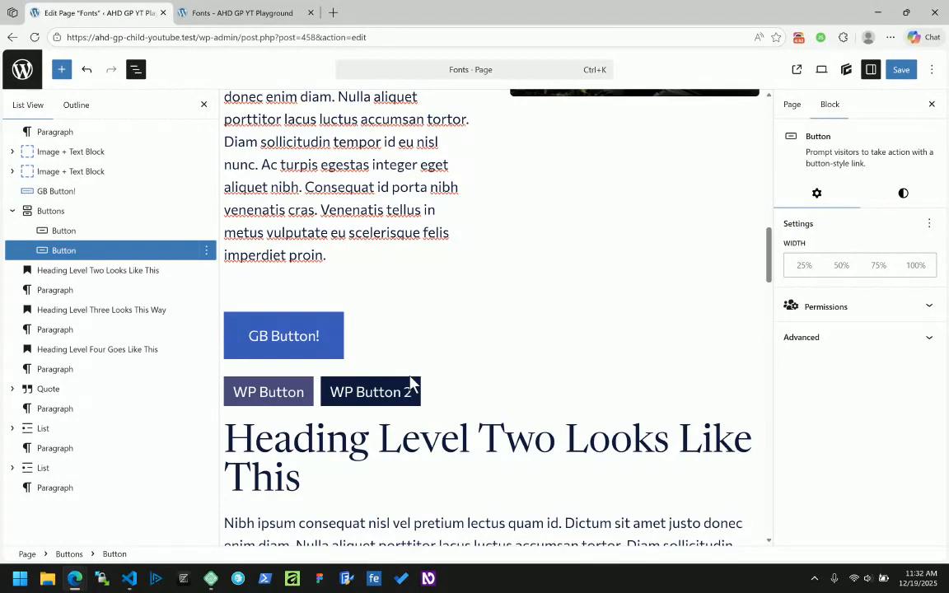
scroll(403, 386, "up", 3)
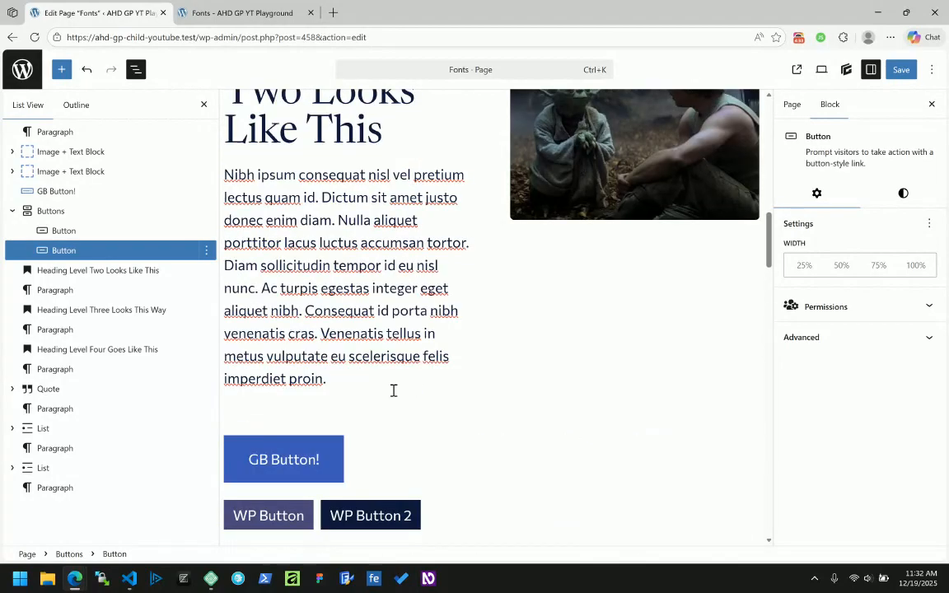
Step: Try centre, right and space-between justification on the Buttons block, set it to left, and save the page
left_click(57, 212)
scroll(421, 284, "down", 3)
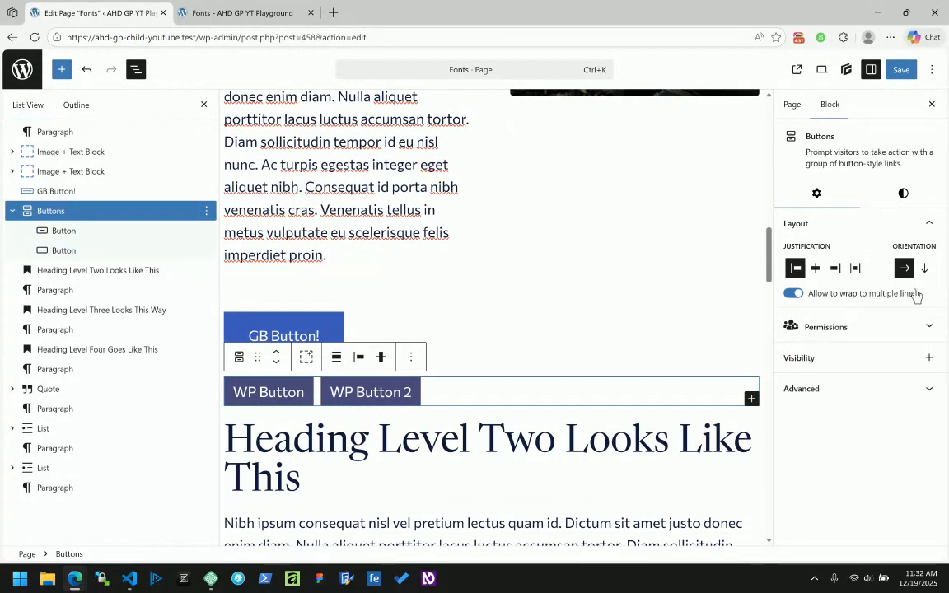
left_click(816, 269)
left_click(835, 269)
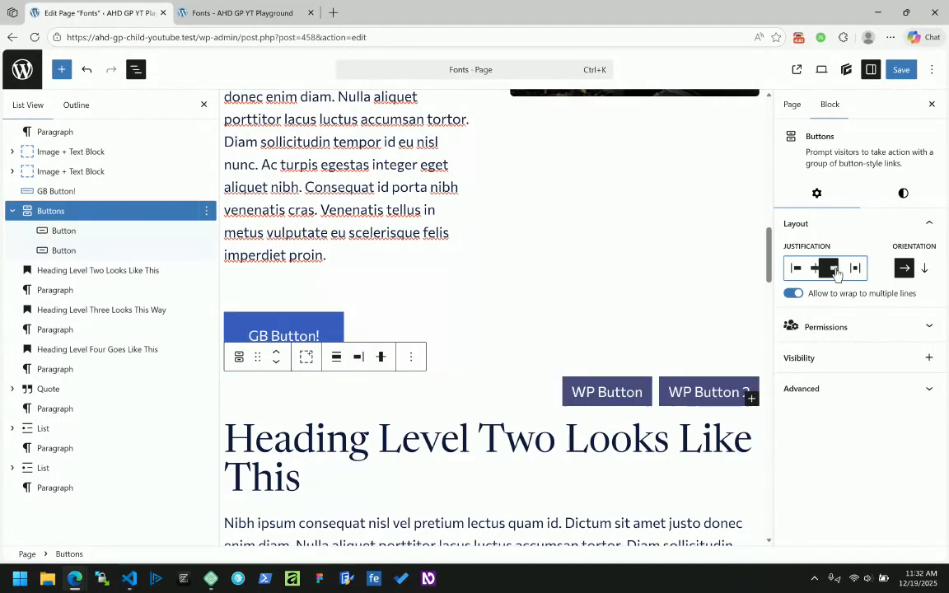
left_click(854, 268)
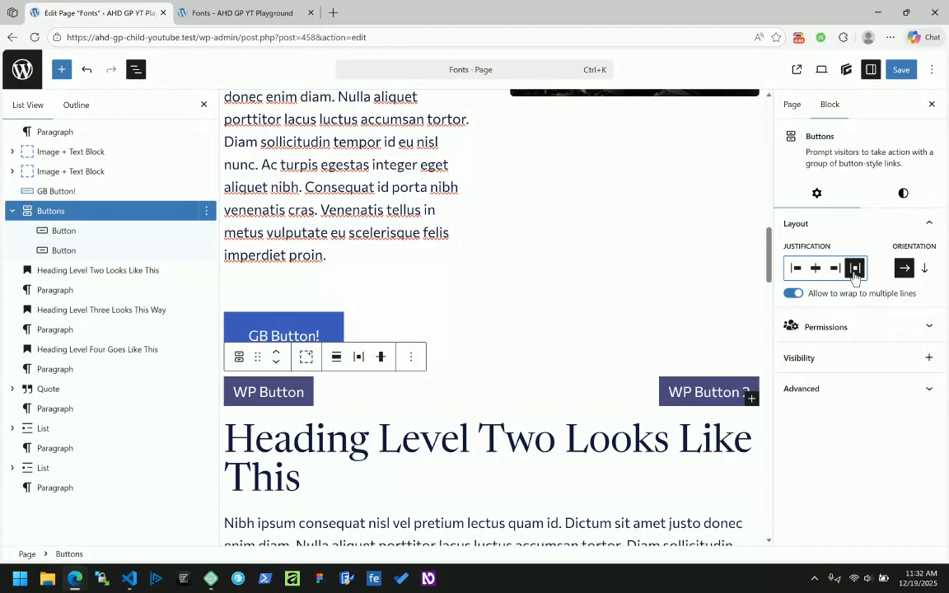
left_click(795, 269)
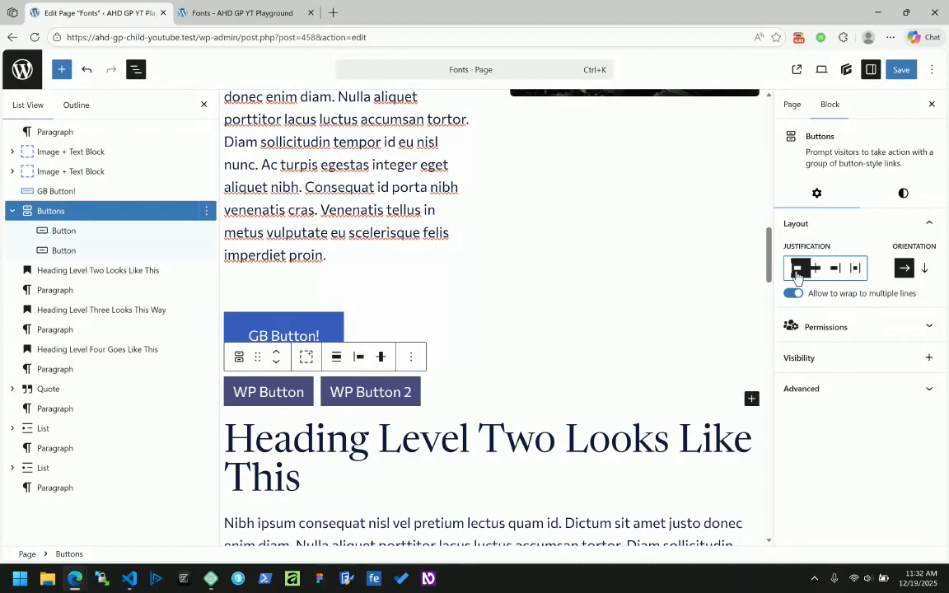
key("ctrl+s")
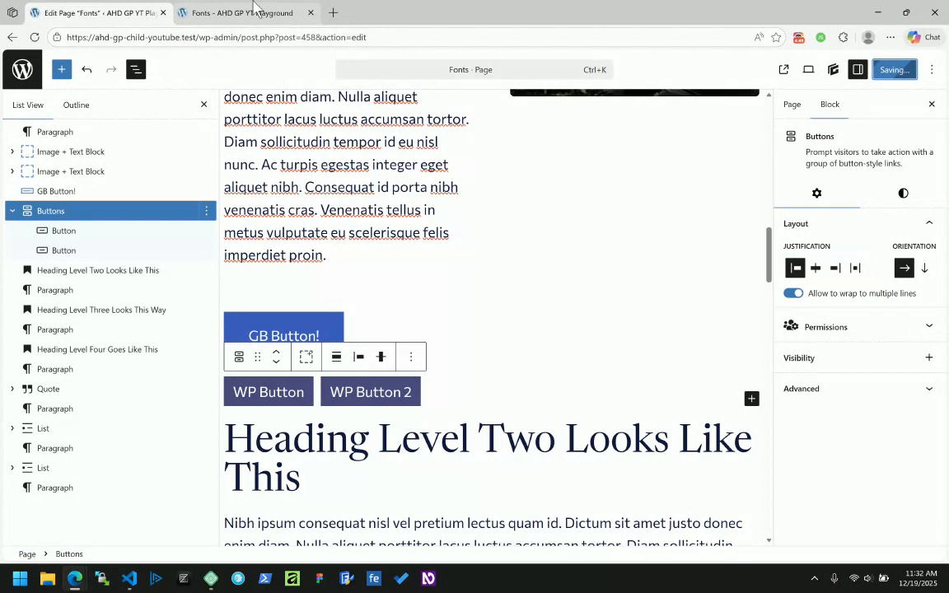
Step: Reload the published Fonts page and inspect the two wp-block-button divs and the WP Button link inside the wrapper
left_click(257, 12)
left_click(35, 37)
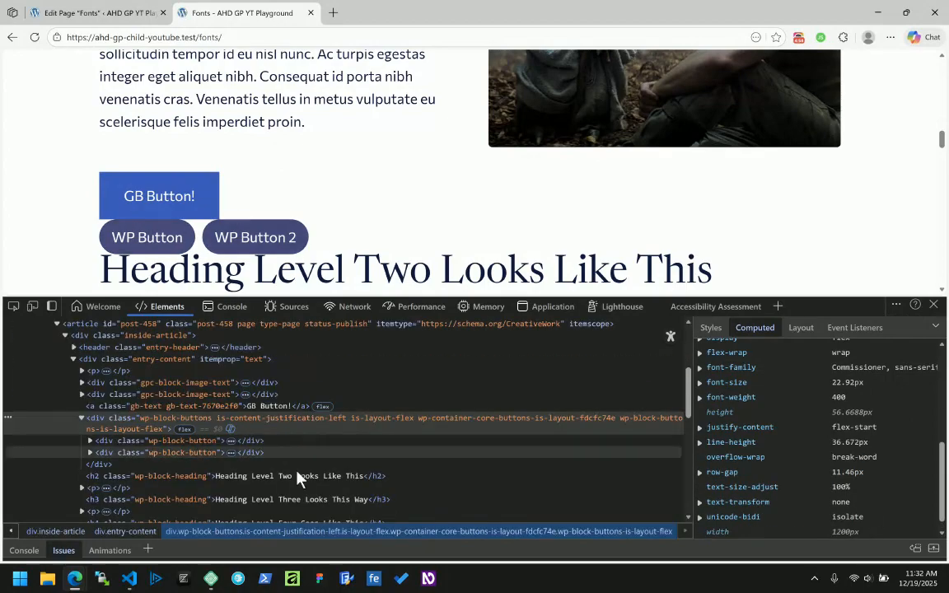
left_click(90, 441)
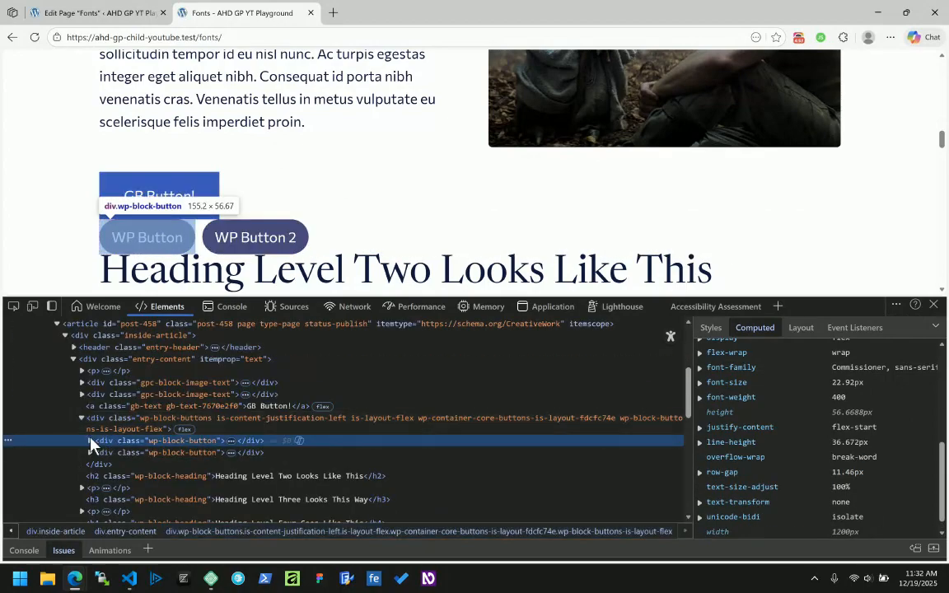
left_click(91, 477)
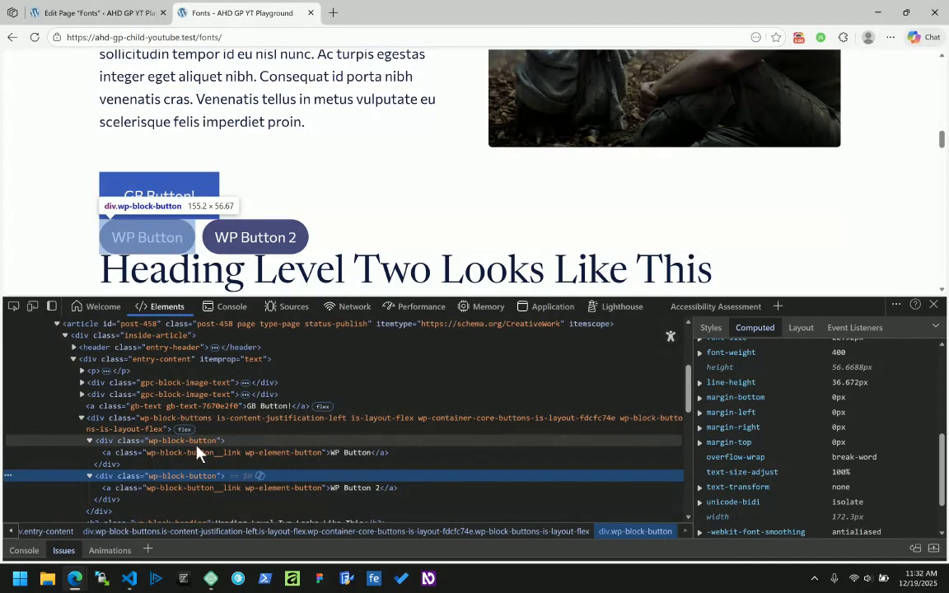
left_click(118, 453)
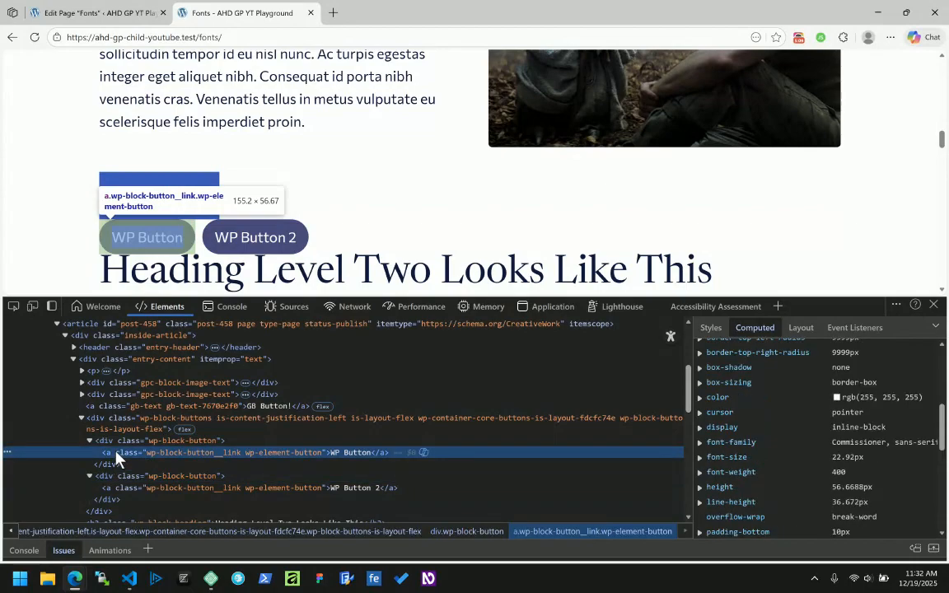
Step: Start adding a link to the WP Button block in the page editor and search the link targets for "ghost"
left_click(95, 13)
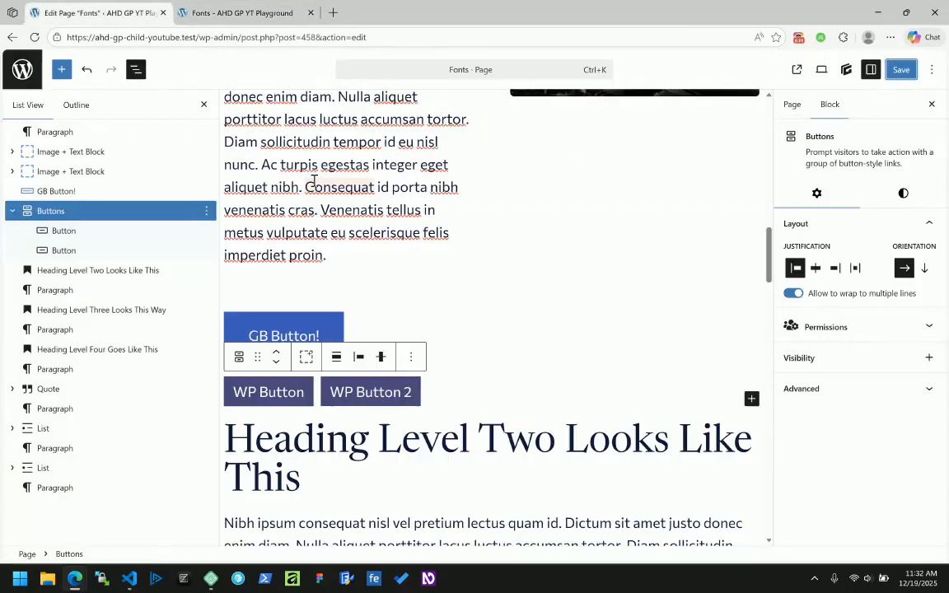
left_click(280, 394)
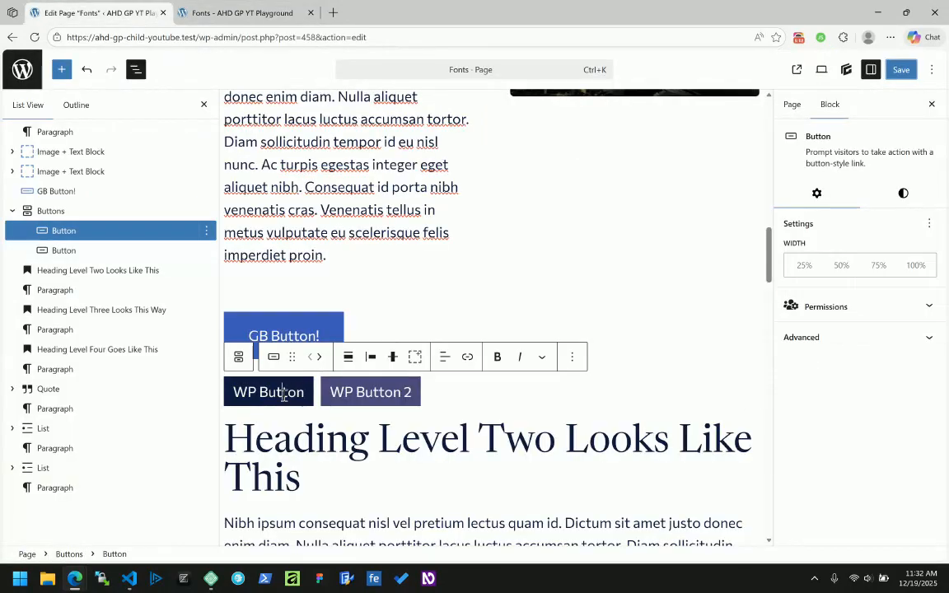
left_click(466, 357)
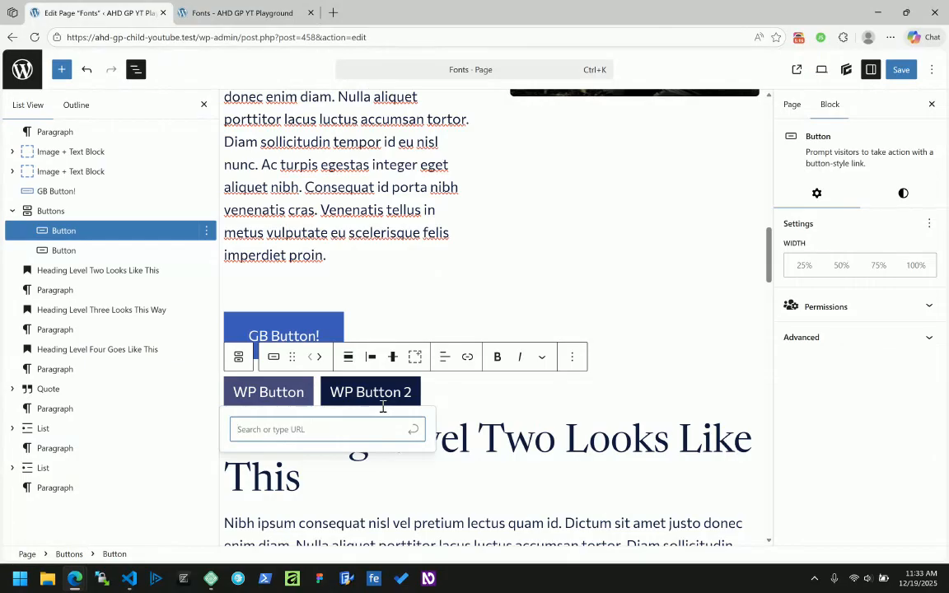
type("c")
type("o")
key("BackSpace")
key("BackSpace")
type("ghost")
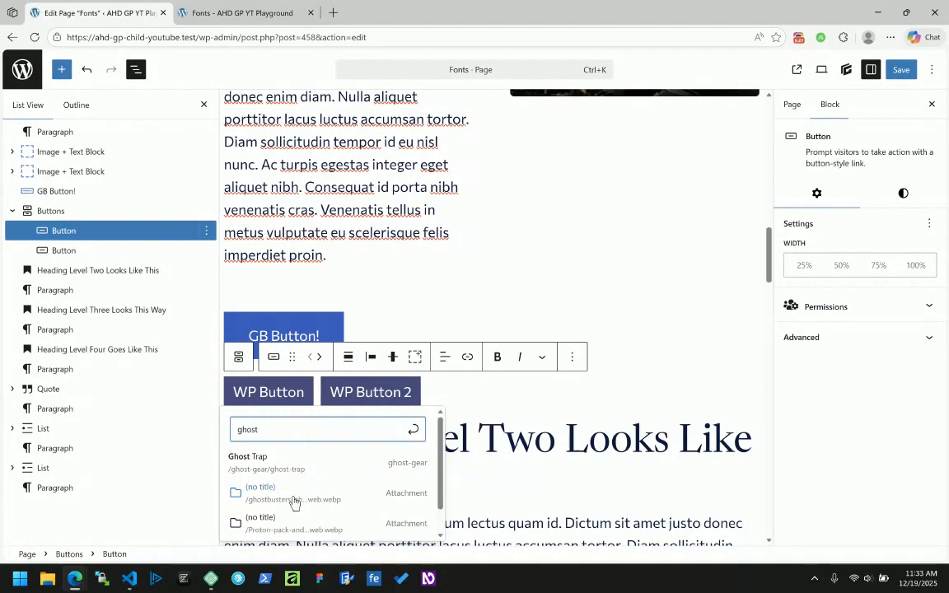
scroll(294, 503, "down", 1)
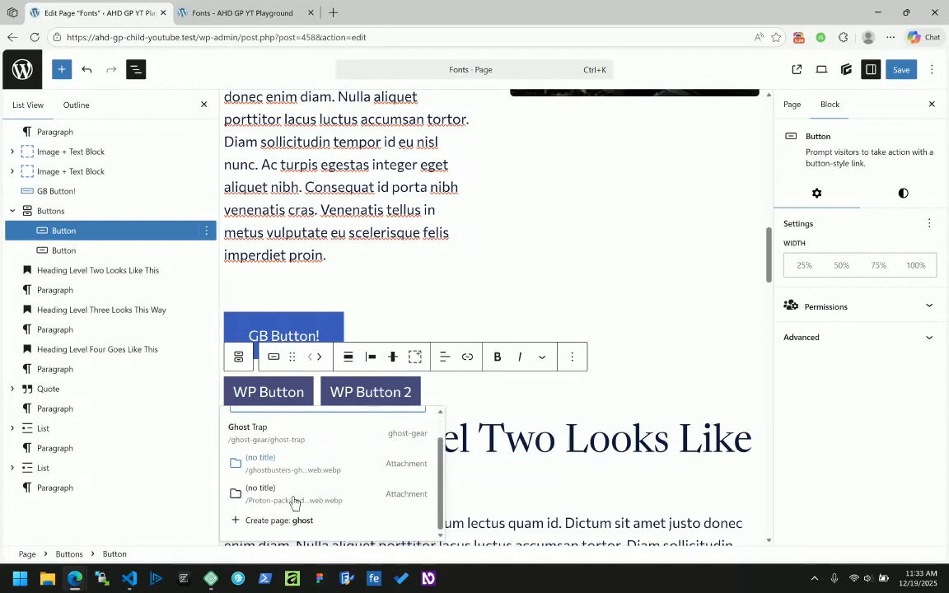
scroll(294, 502, "up", 1)
Step: Try searching for "ghost gear" as the WP Button's link target
type("hear")
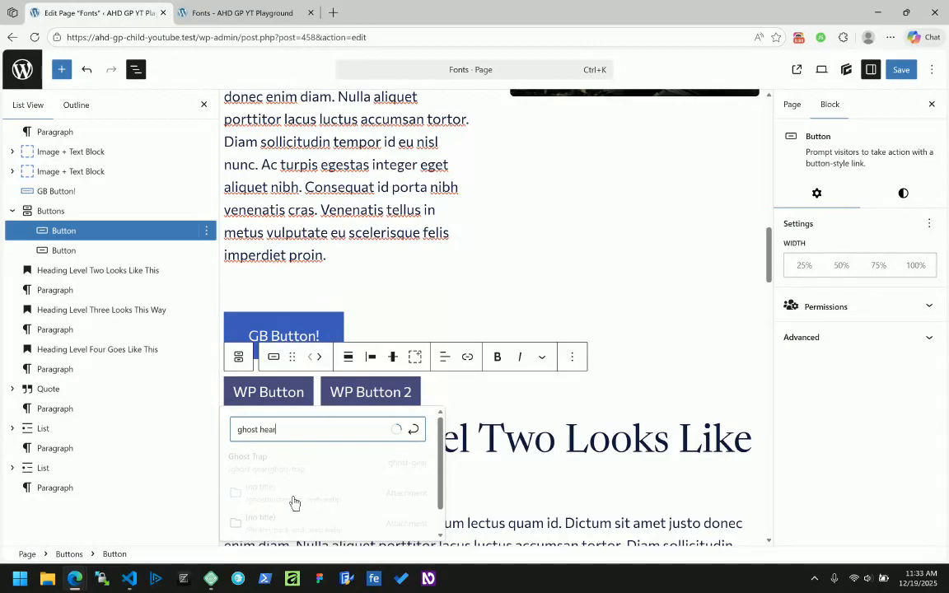
key("BackSpace")
key("BackSpace")
key("BackSpace")
key("BackSpace")
type("gear")
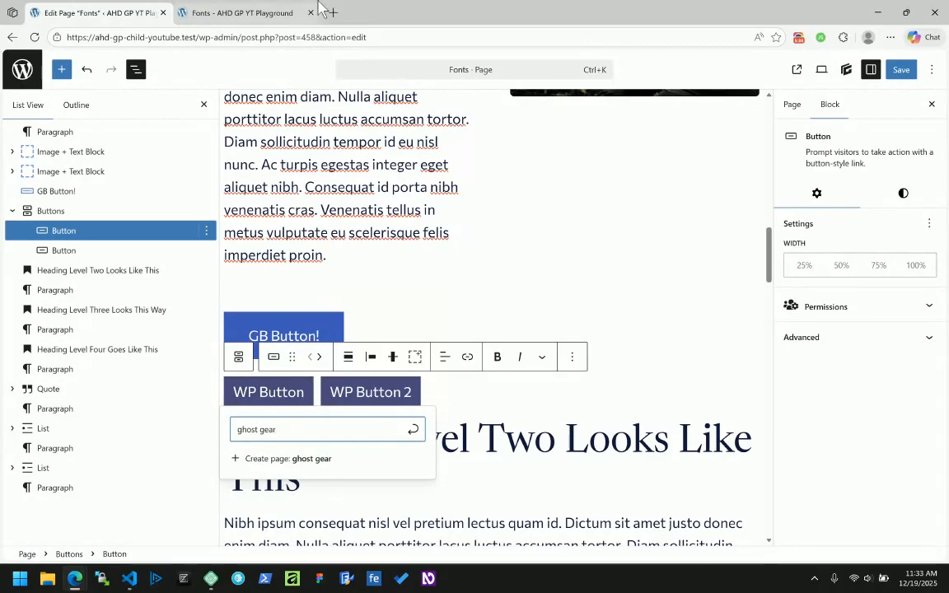
Step: Check the Ghost Gear navigation item's URL on the published Fonts page and return to the page editor
left_click(239, 13)
scroll(442, 126, "up", 1)
scroll(441, 126, "up", 6)
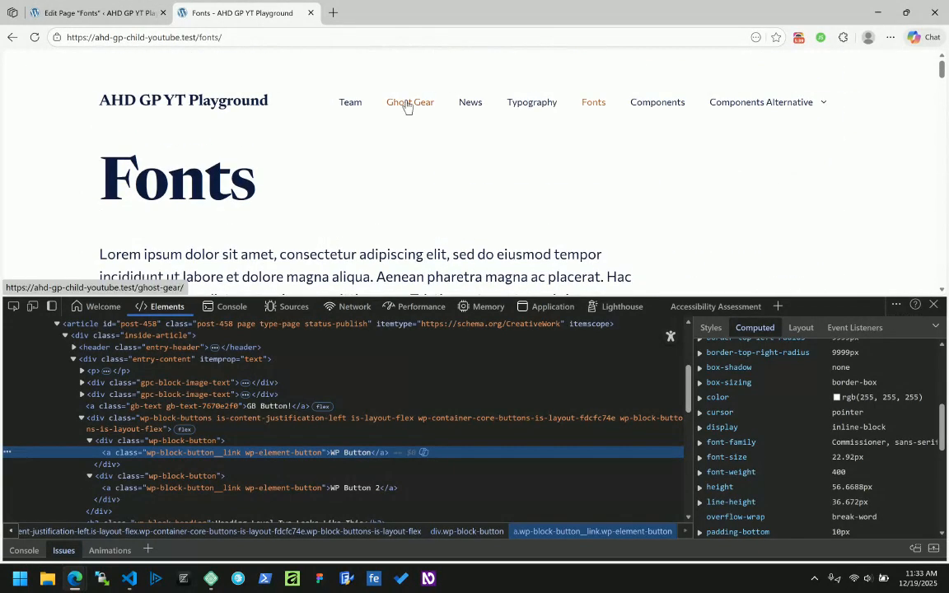
left_click(95, 13)
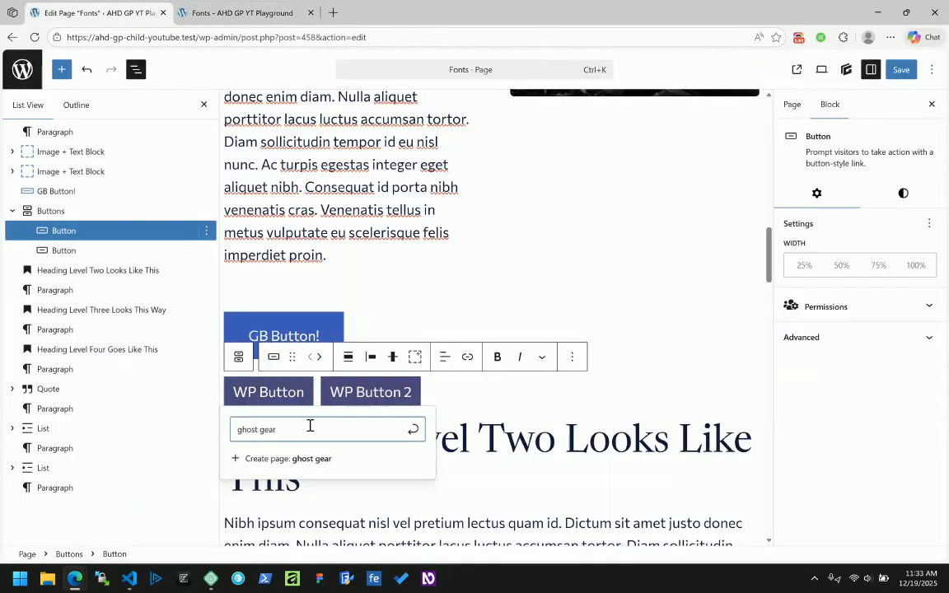
Step: Search the link targets for "ghost" again and link the WP Button to the Ghost Trap entry
triple_click(262, 432)
type("ghost")
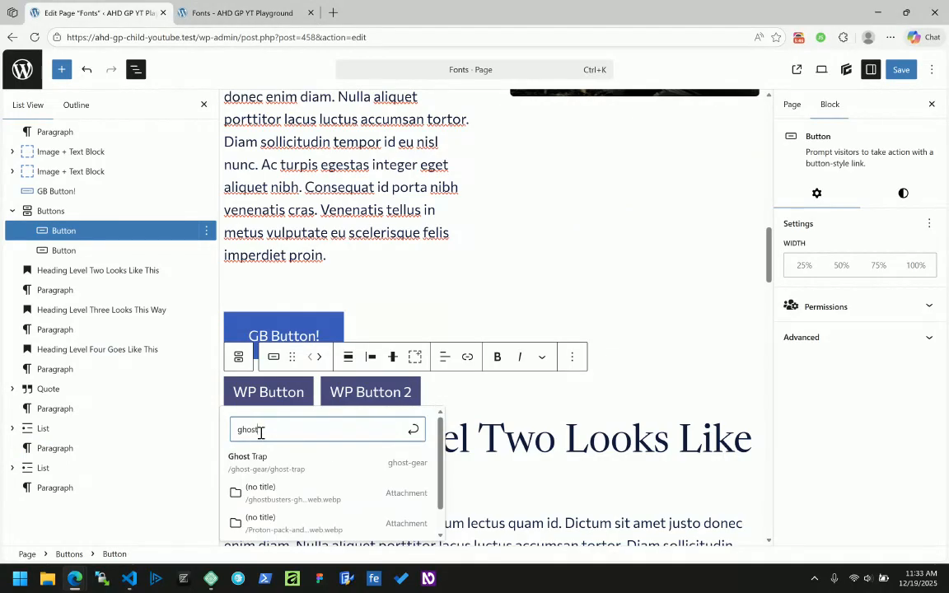
scroll(333, 486, "down", 1)
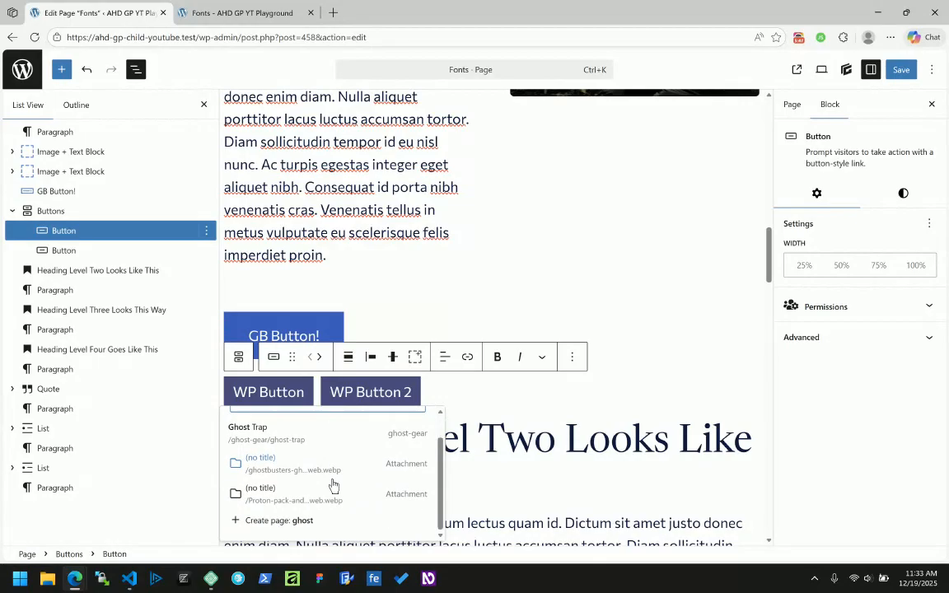
scroll(290, 471, "up", 1)
left_click(265, 461)
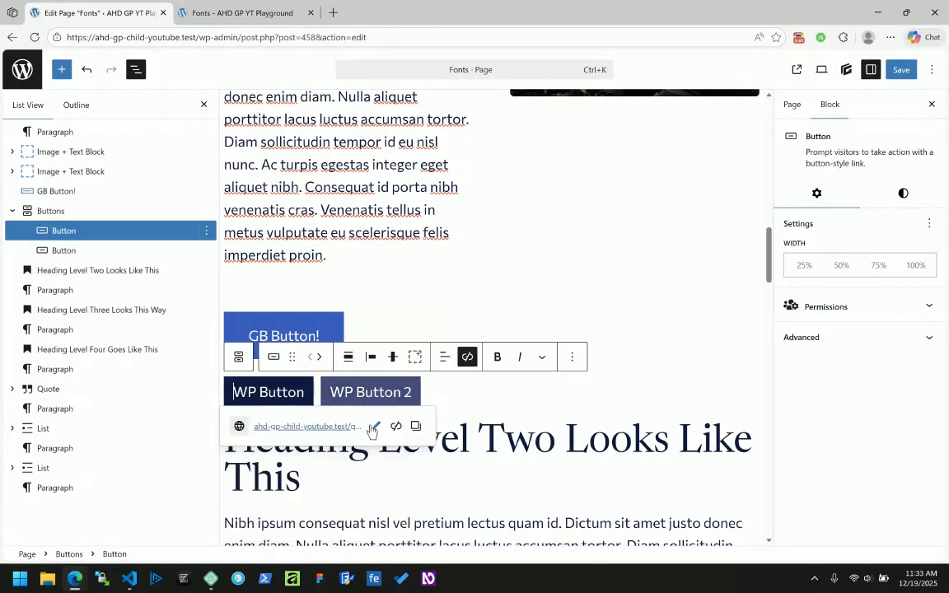
key("Right")
left_click(262, 392)
left_click(378, 393)
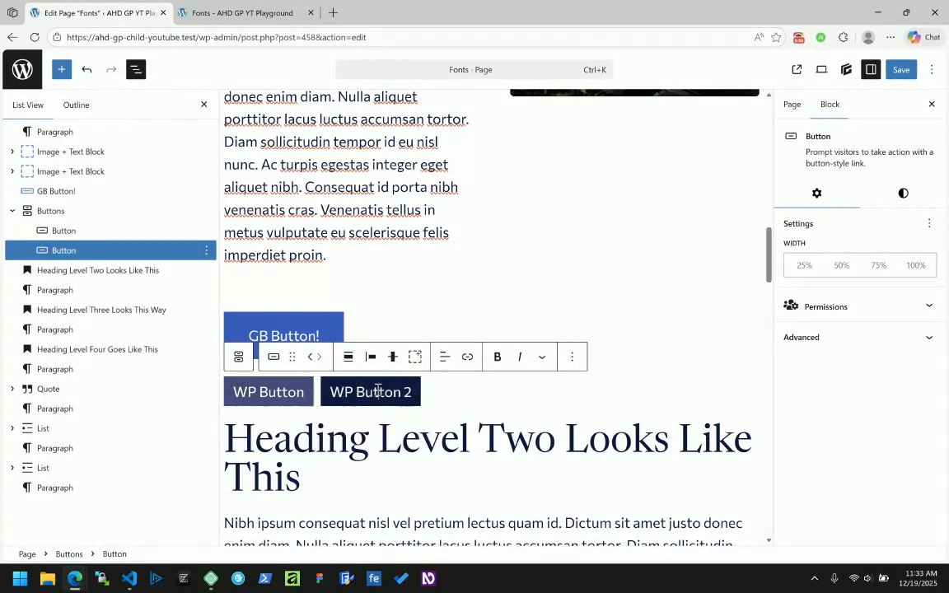
left_click(468, 357)
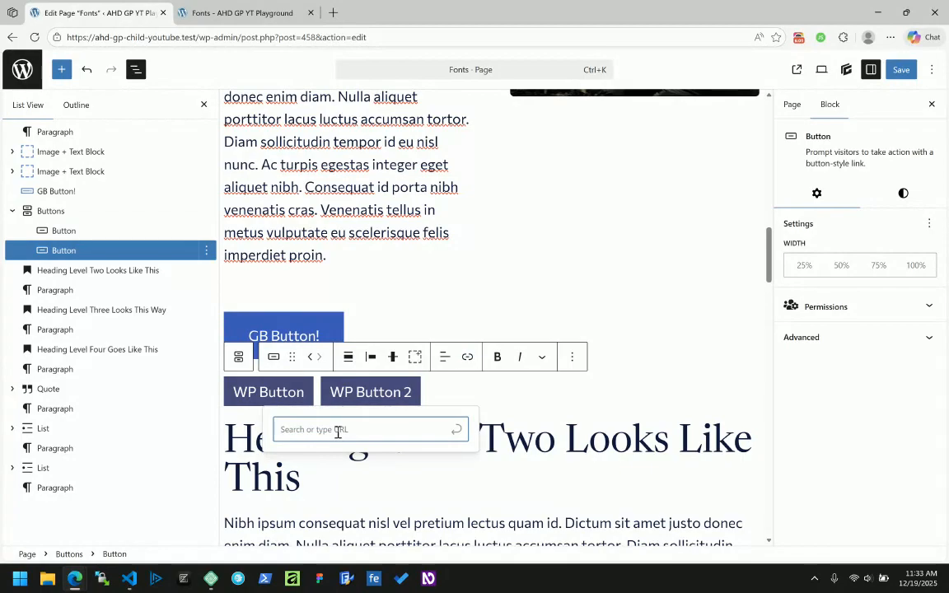
type("https://a")
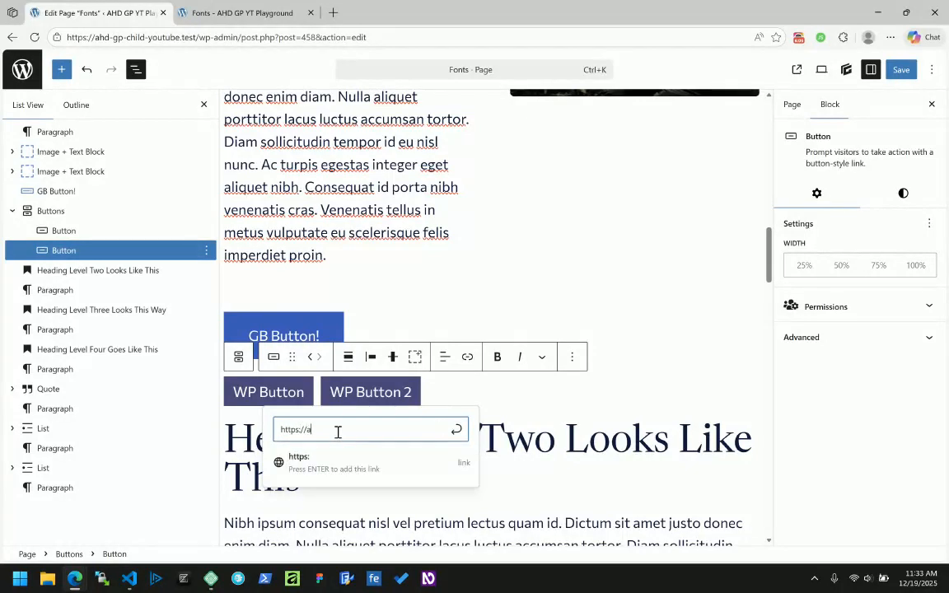
type("ddiosnha")
key("BackSpace")
key("BackSpace")
key("BackSpace")
type("n")
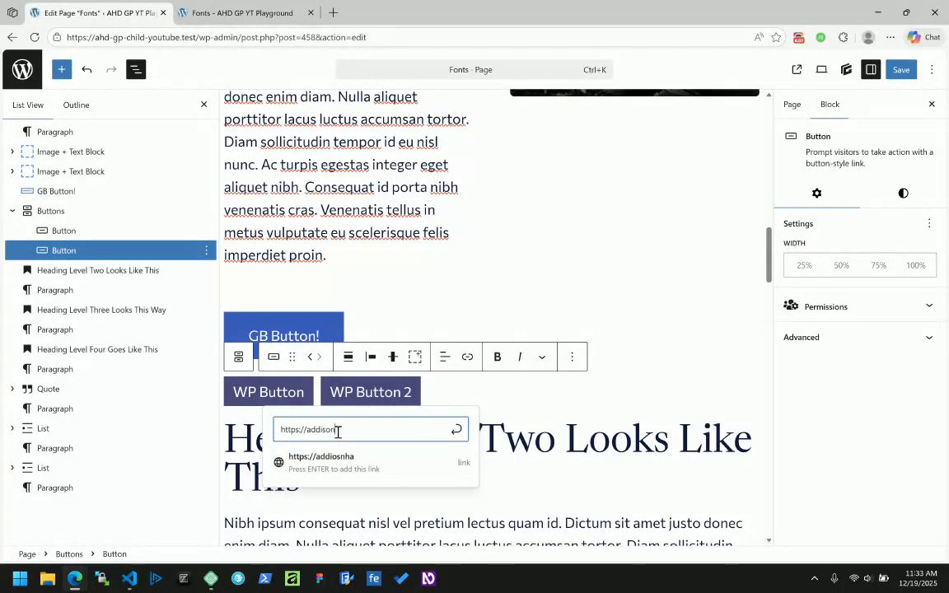
type("hall.design")
left_click(456, 430)
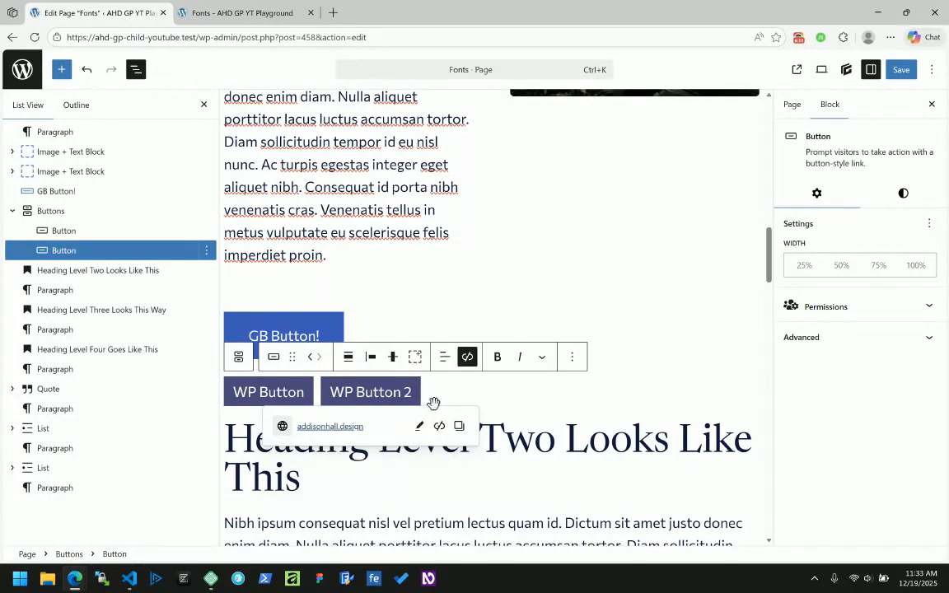
Step: Set WP Button 2's link to open in a new tab and be marked as nofollow, and save the page
left_click(417, 427)
scroll(418, 426, "down", 5)
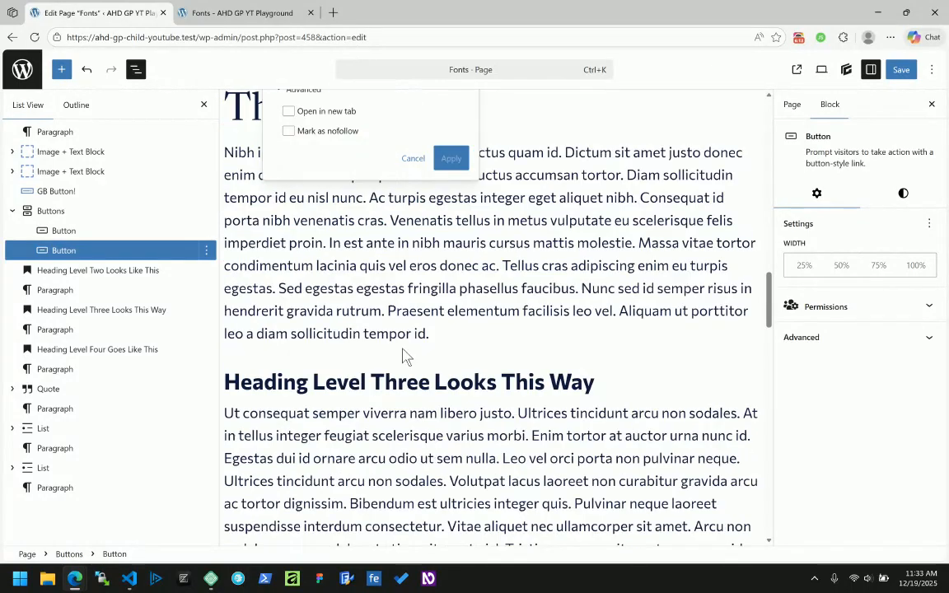
scroll(312, 307, "up", 2)
left_click(290, 297)
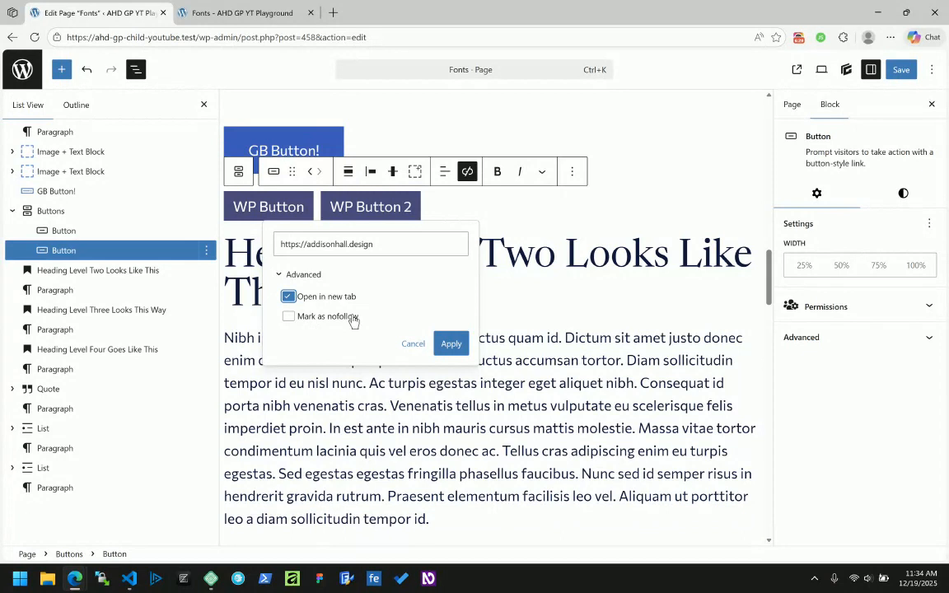
left_click(289, 317)
left_click(451, 344)
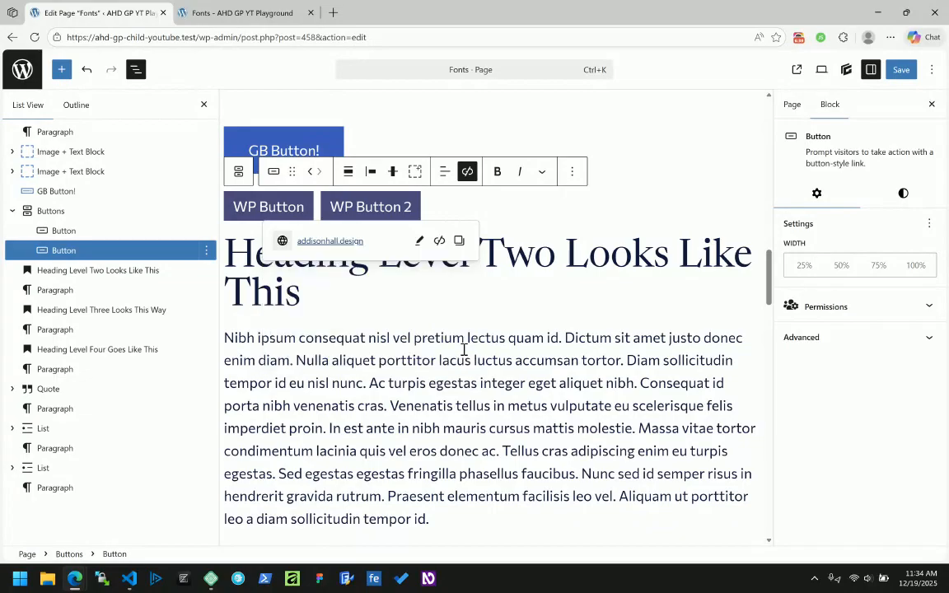
left_click(901, 69)
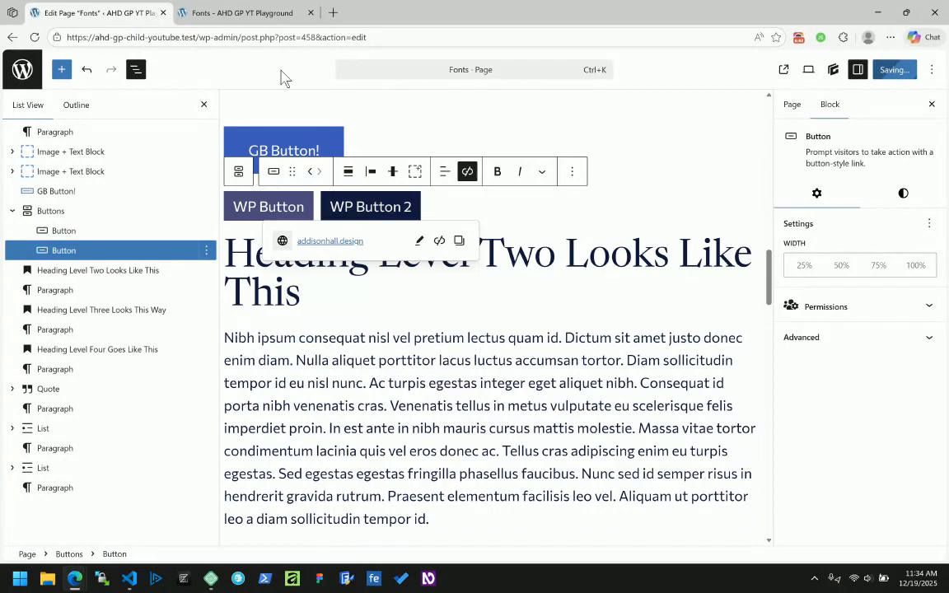
Step: Reload the published Fonts page and inspect the link markup of WP Button and WP Button 2
left_click(239, 13)
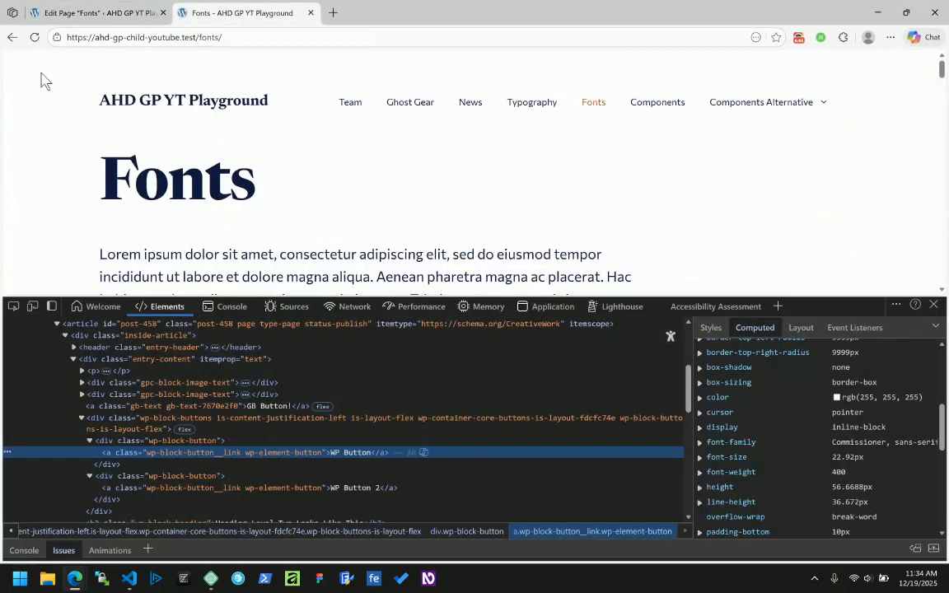
left_click(33, 38)
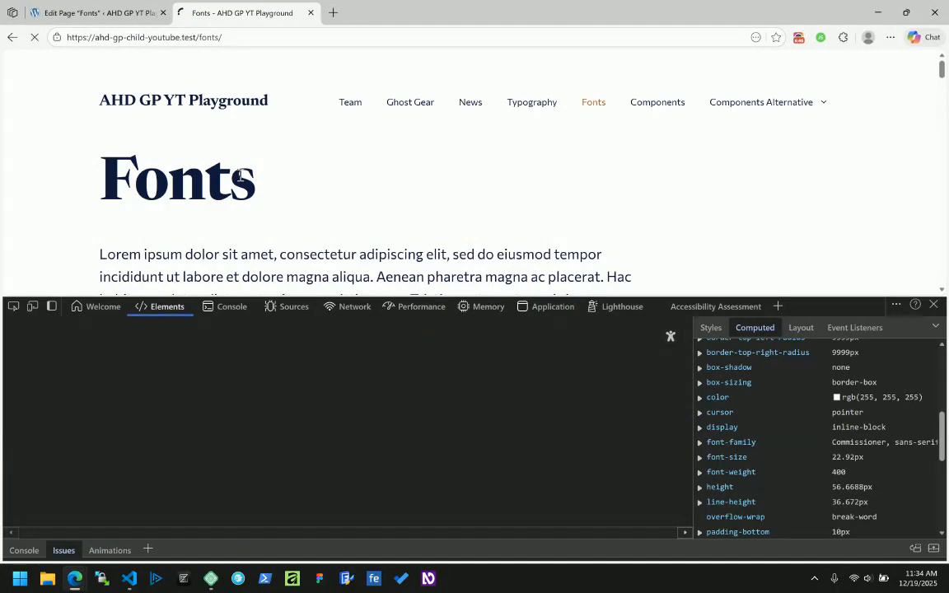
scroll(241, 181, "down", 10)
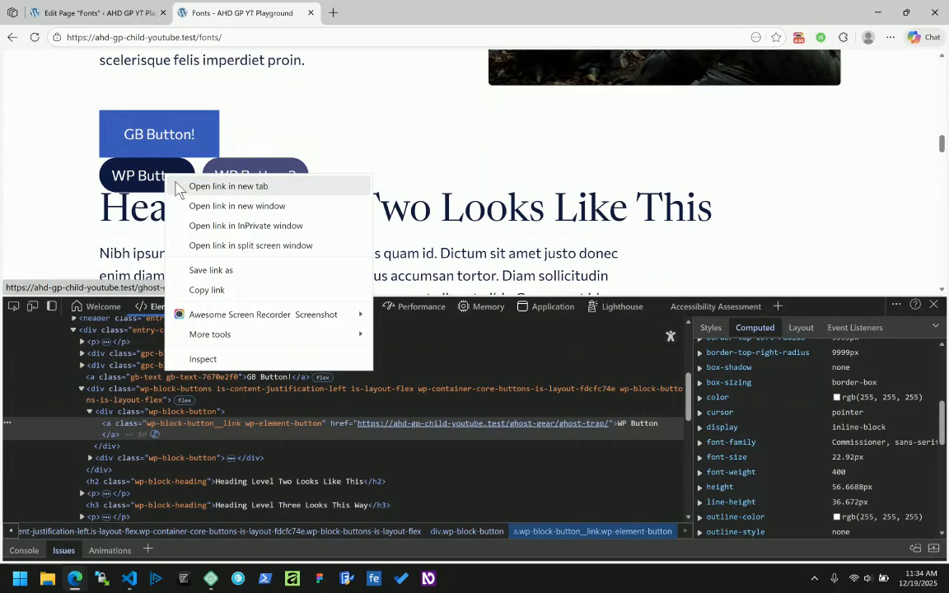
left_click(216, 360)
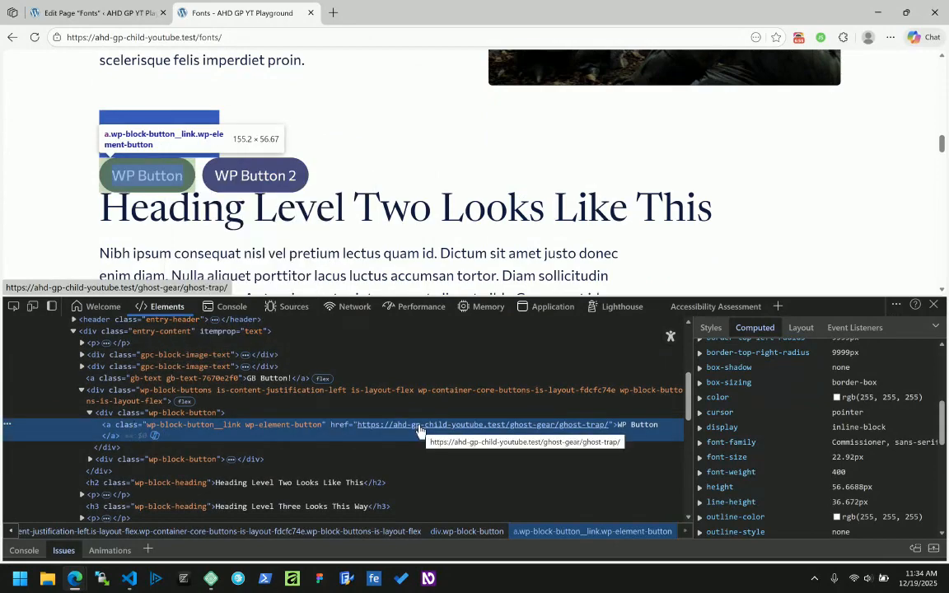
left_click(92, 459)
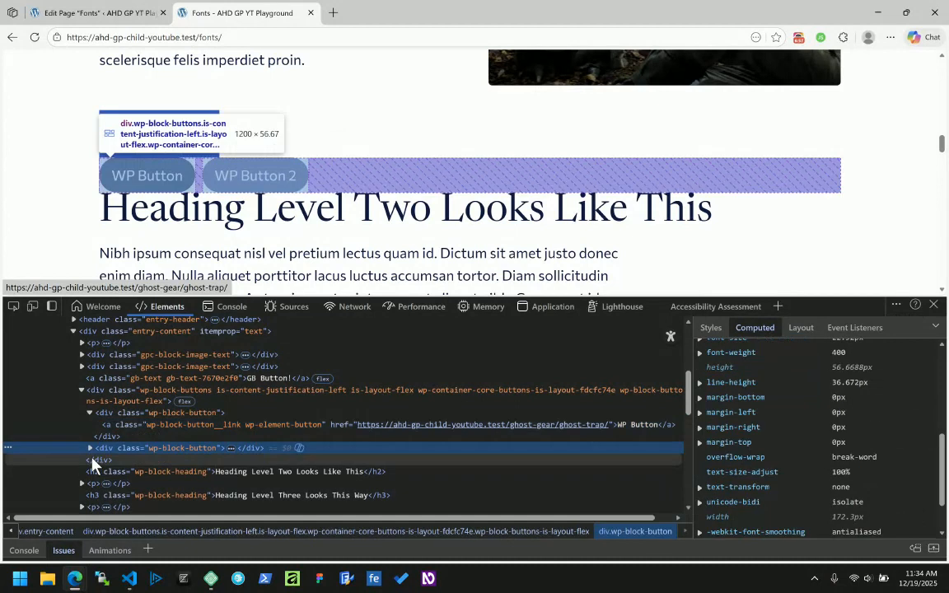
left_click(90, 449)
left_click(116, 465)
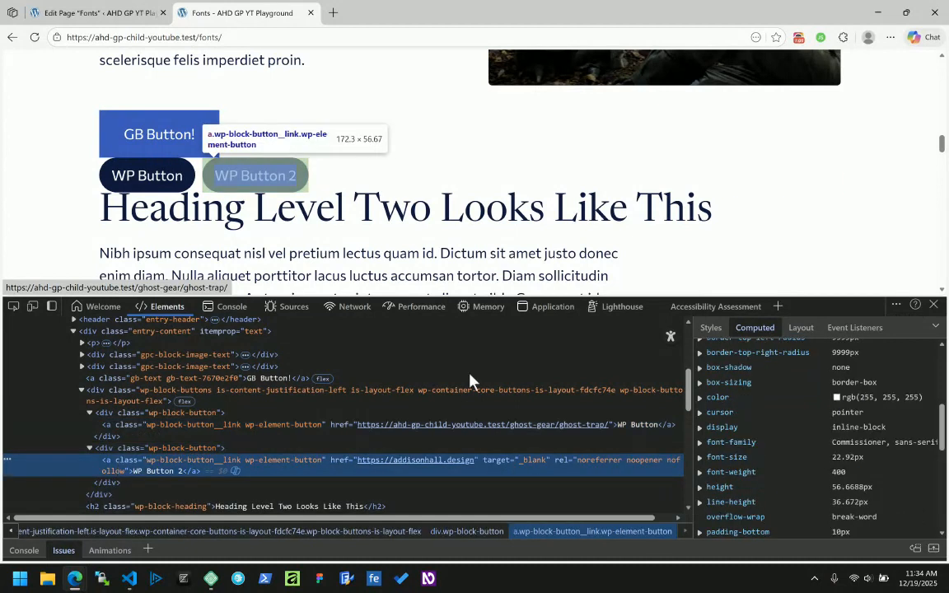
Step: Test WP Button 2's link on the published page, close the opened site and examine the link's rel attribute in the markup
left_click(268, 179)
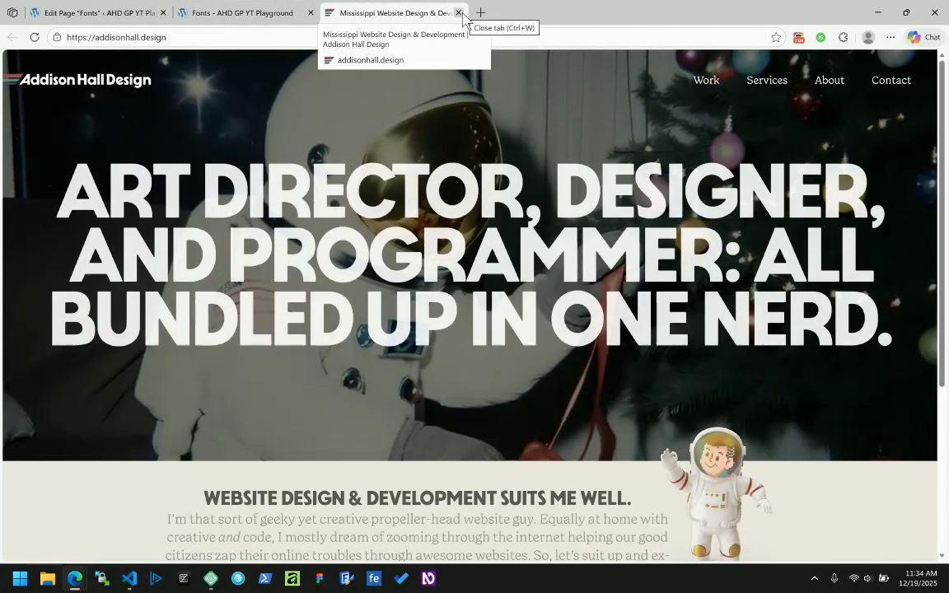
left_click(459, 13)
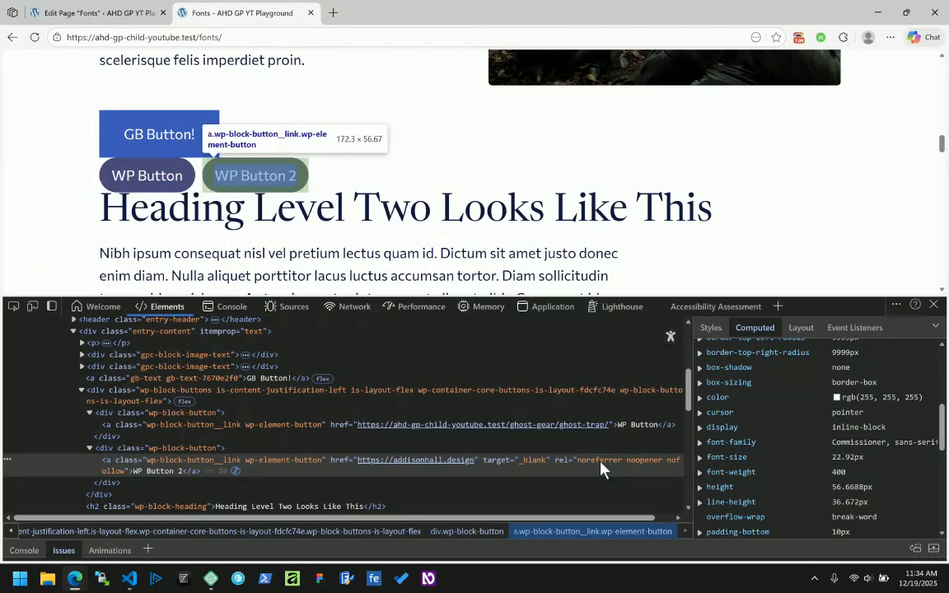
left_click(645, 468)
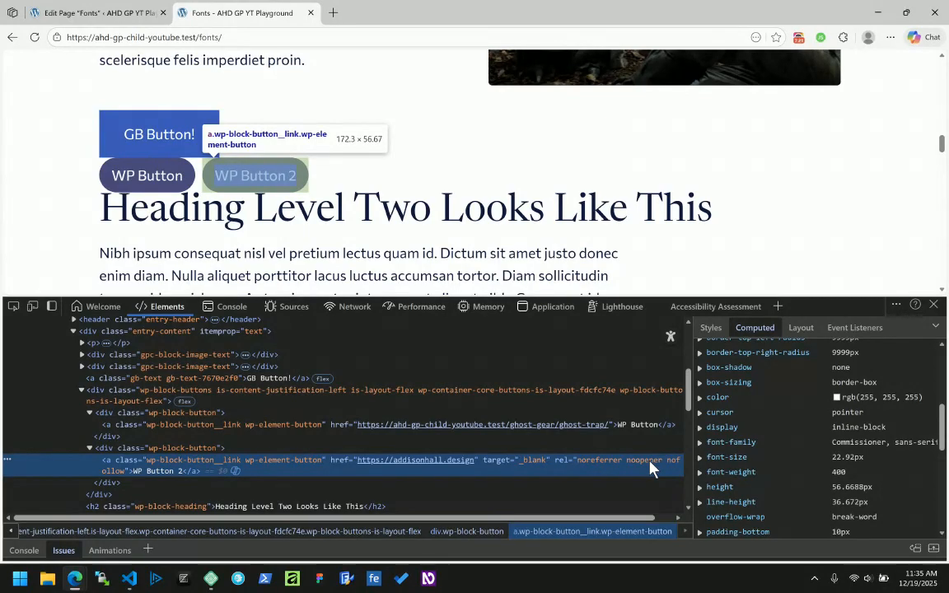
Step: Search the web for "noopener html" in a new tab, read the explanation of the attribute and close the tab
left_click(334, 13)
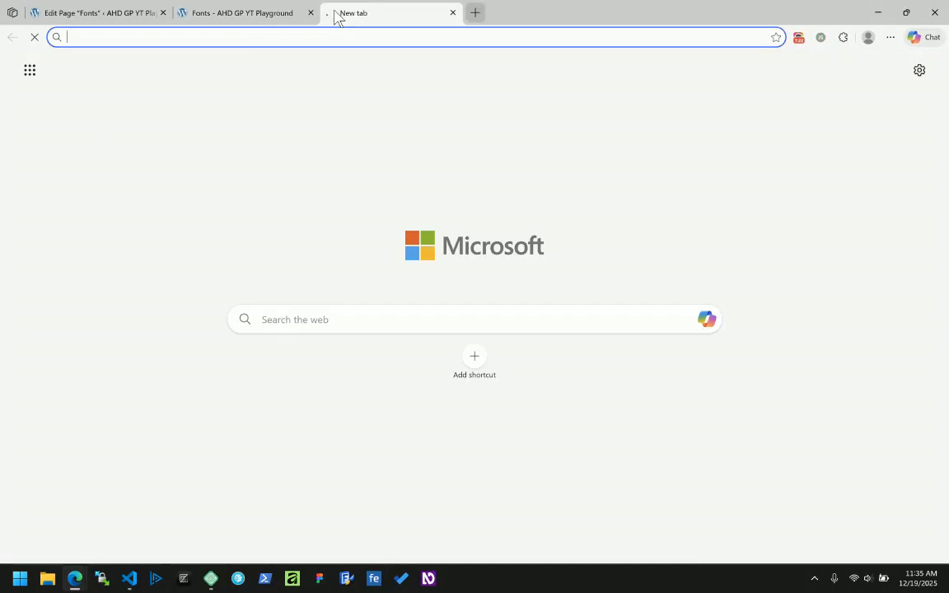
type("noopener")
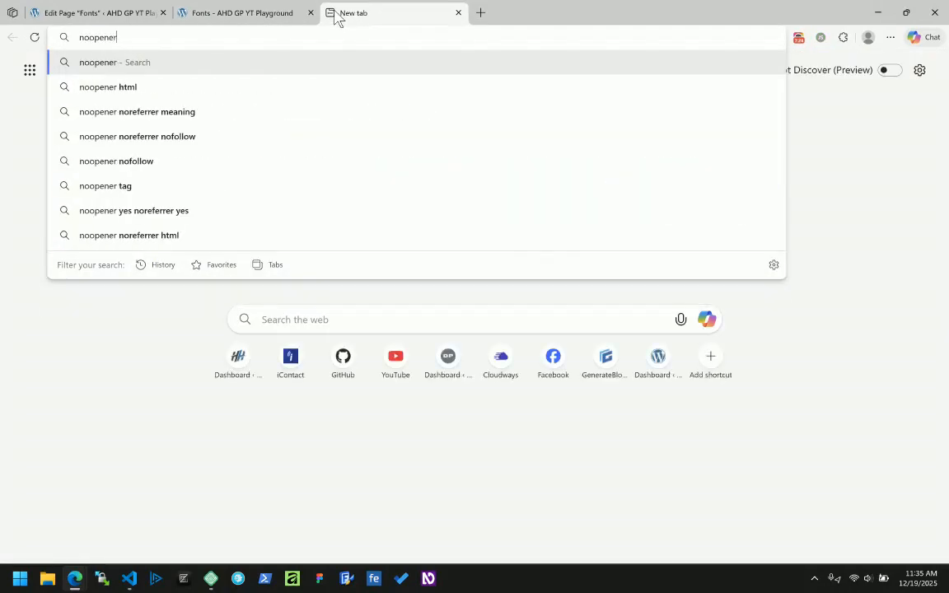
key("Down")
key("Return")
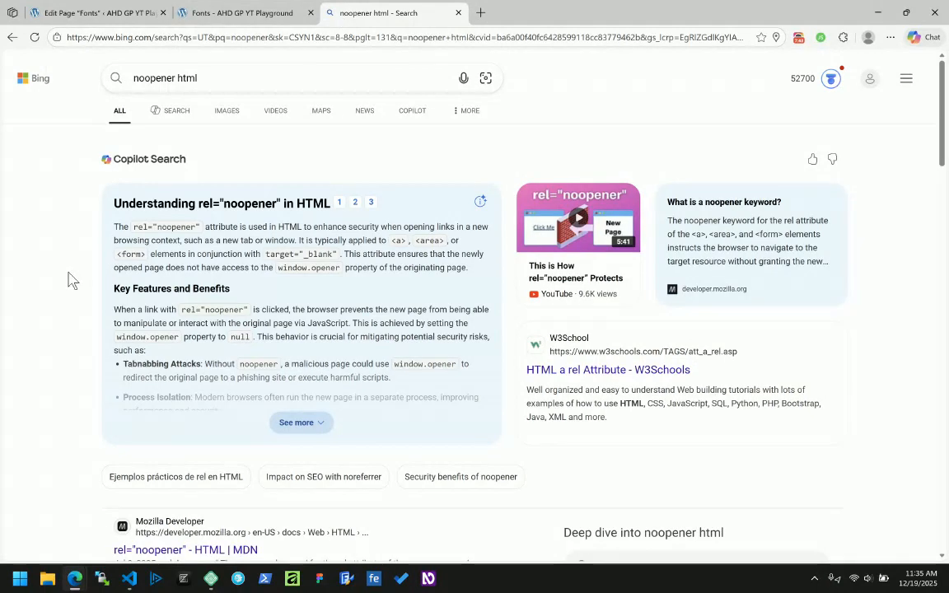
scroll(150, 285, "down", 1)
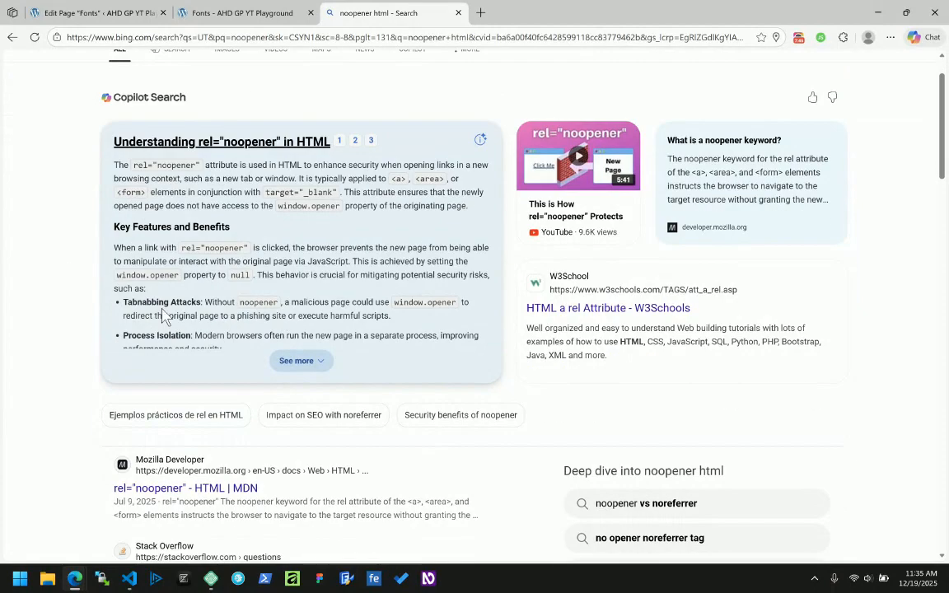
scroll(308, 337, "up", 1)
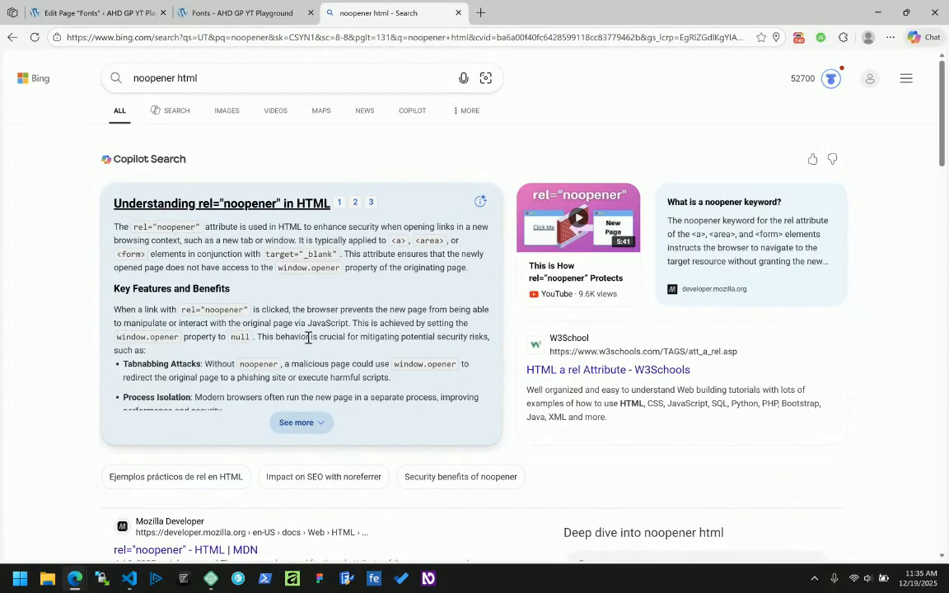
left_click(458, 12)
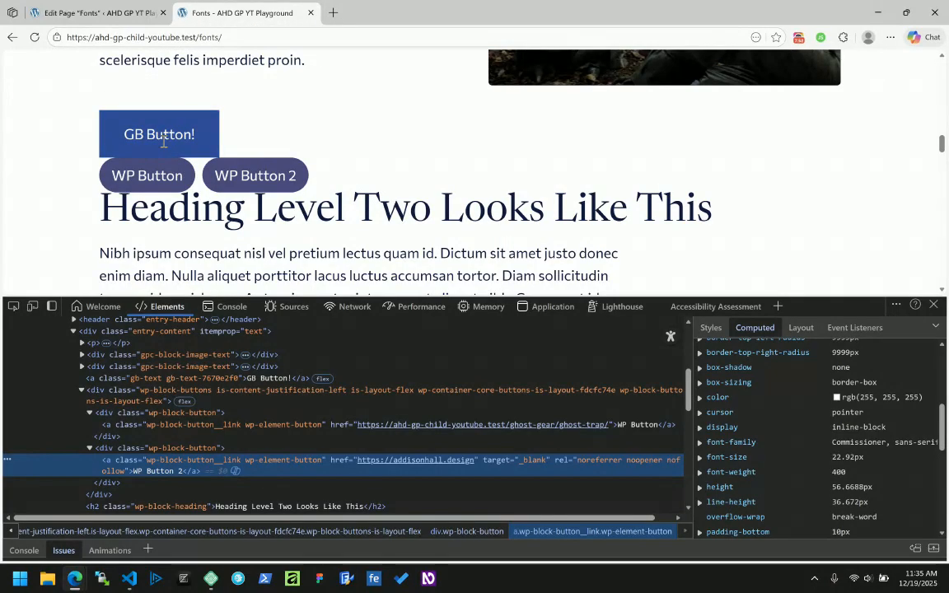
left_click(87, 13)
left_click(299, 141)
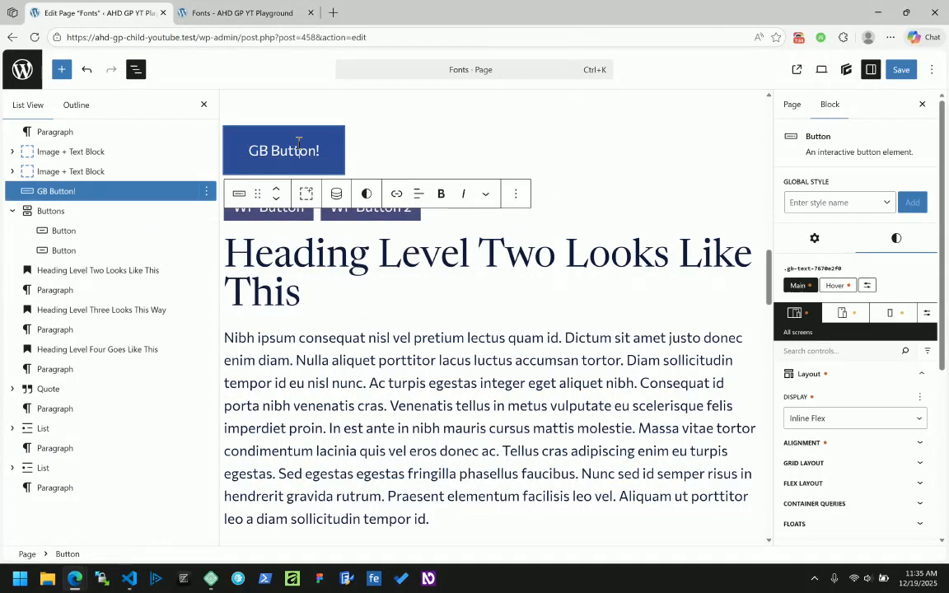
left_click(397, 195)
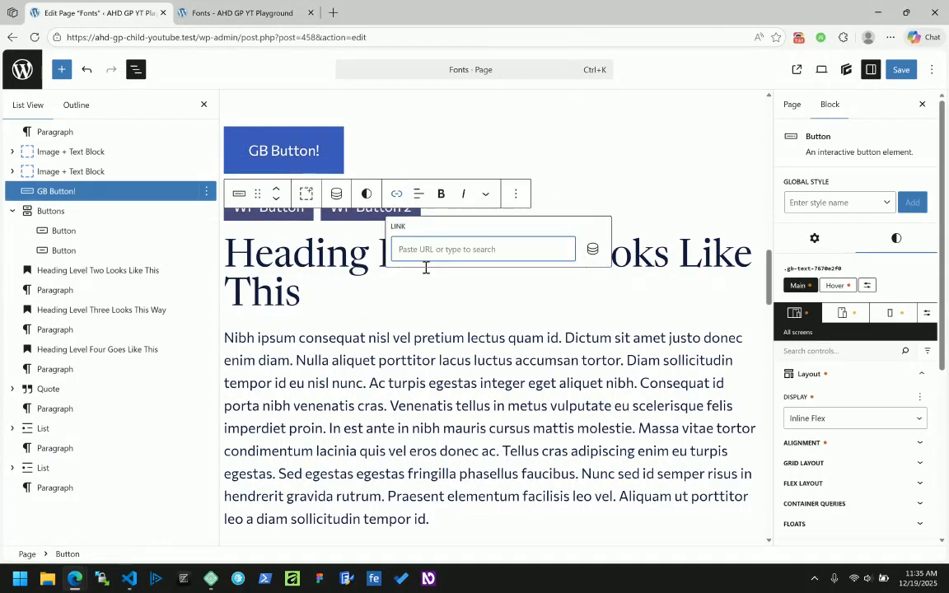
type("https")
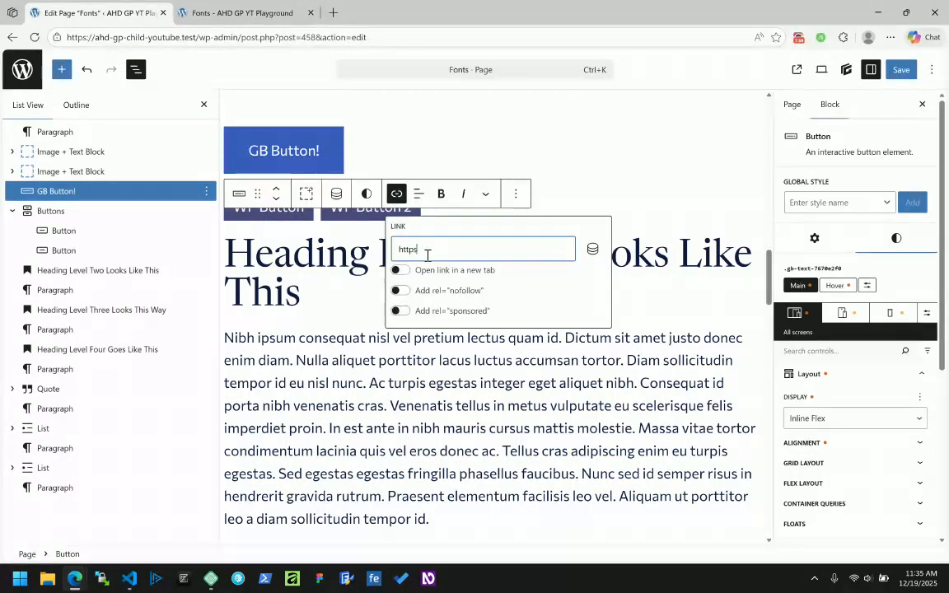
type("://addisonhalldesign.com")
key("BackSpace")
key("BackSpace")
key("BackSpace")
key("BackSpace")
key("BackSpace")
key("BackSpace")
key("BackSpace")
key("BackSpace")
key("BackSpace")
key("BackSpace")
type("design")
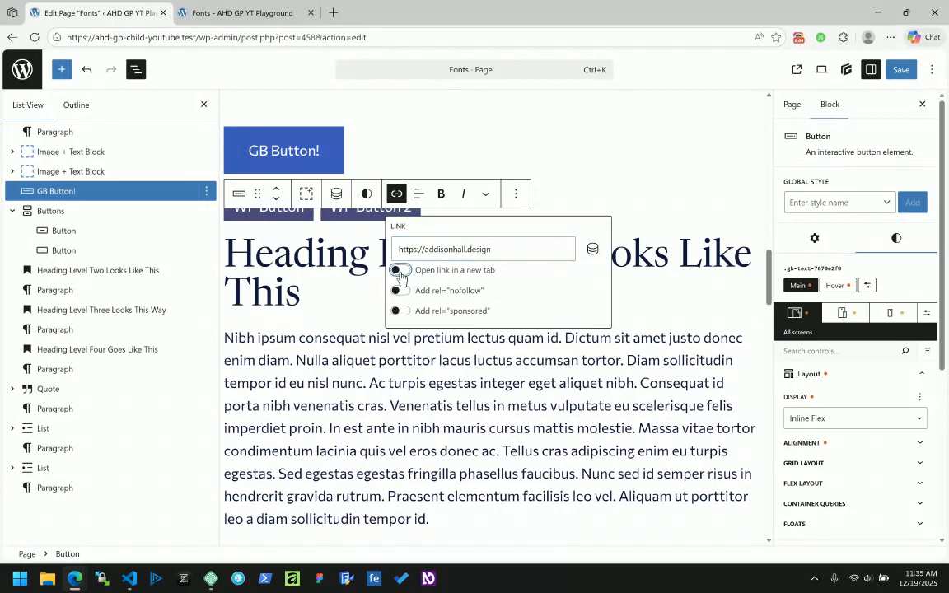
Step: Set the GB Button's link to open in a new tab with rel nofollow and sponsored, and save the page
left_click(399, 269)
left_click(399, 290)
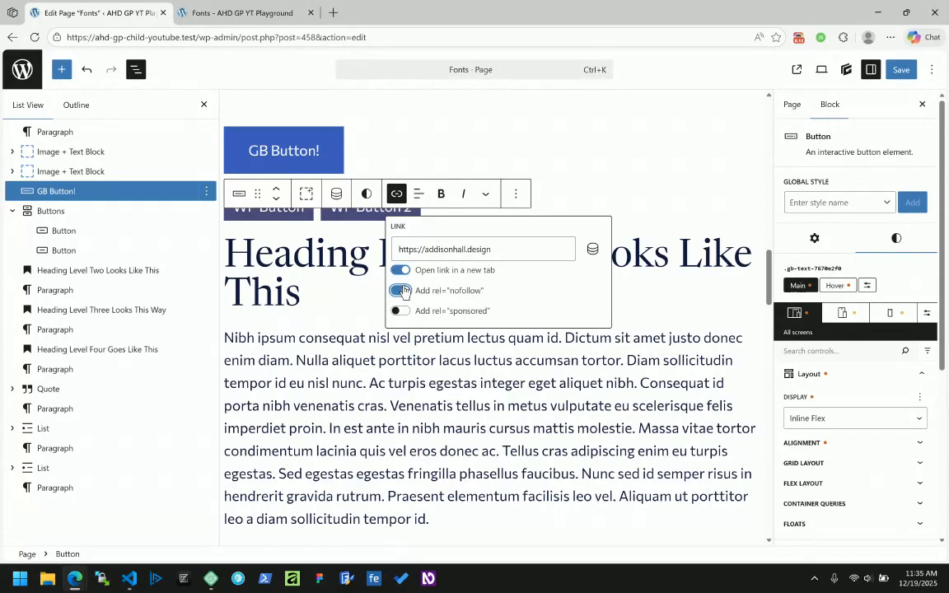
left_click(399, 310)
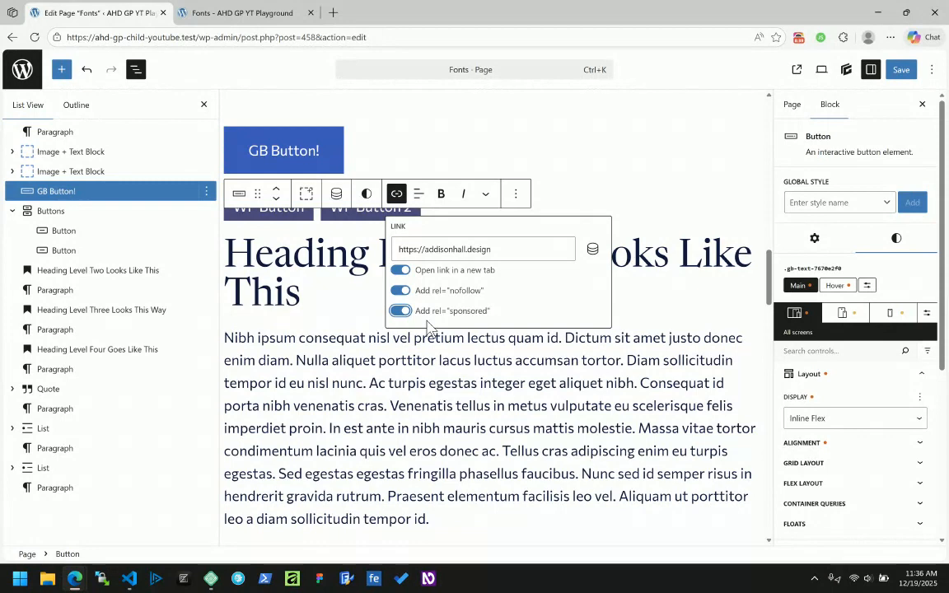
left_click(908, 72)
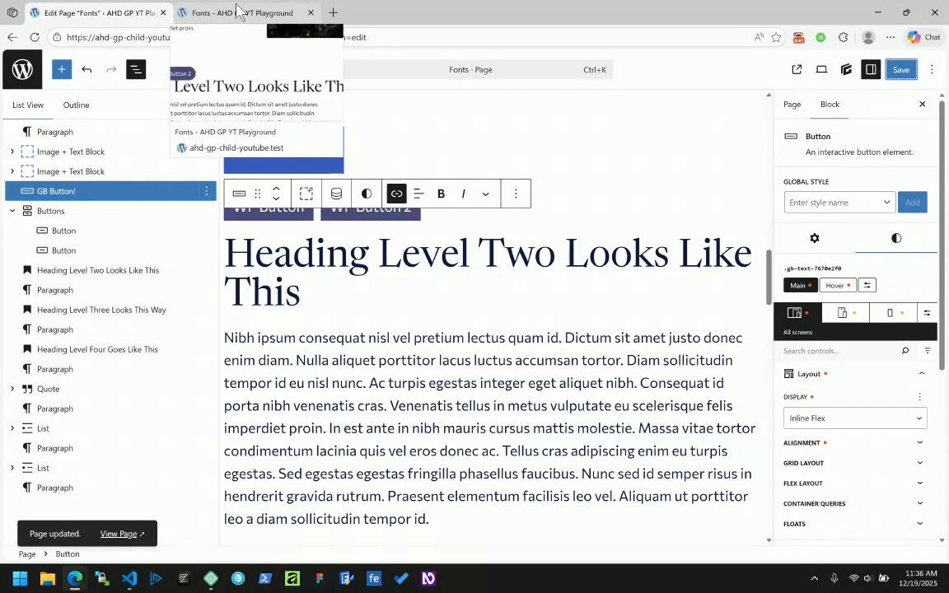
Step: Reload the published Fonts page and inspect the GB Button's link attributes in the markup
left_click(242, 18)
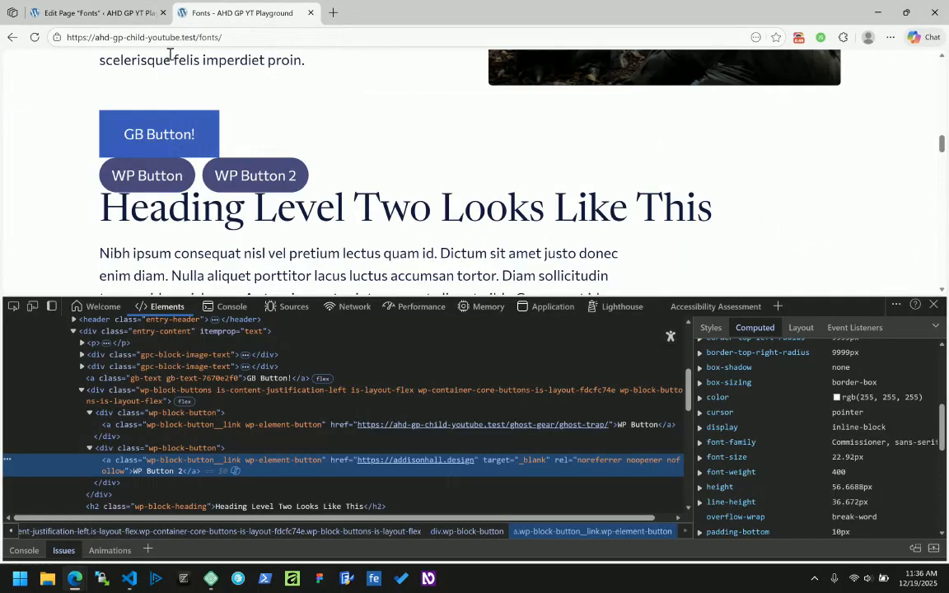
left_click(34, 37)
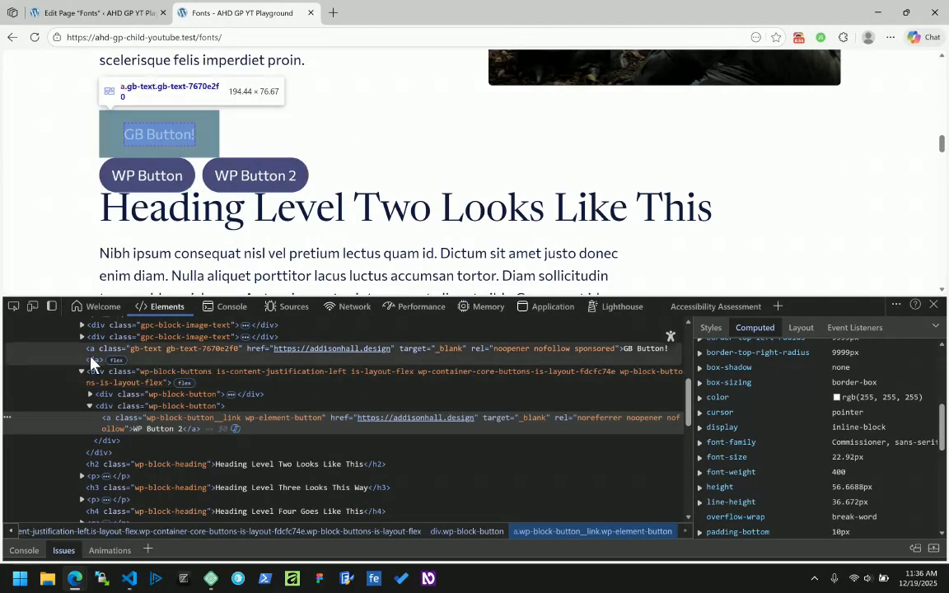
left_click(92, 354)
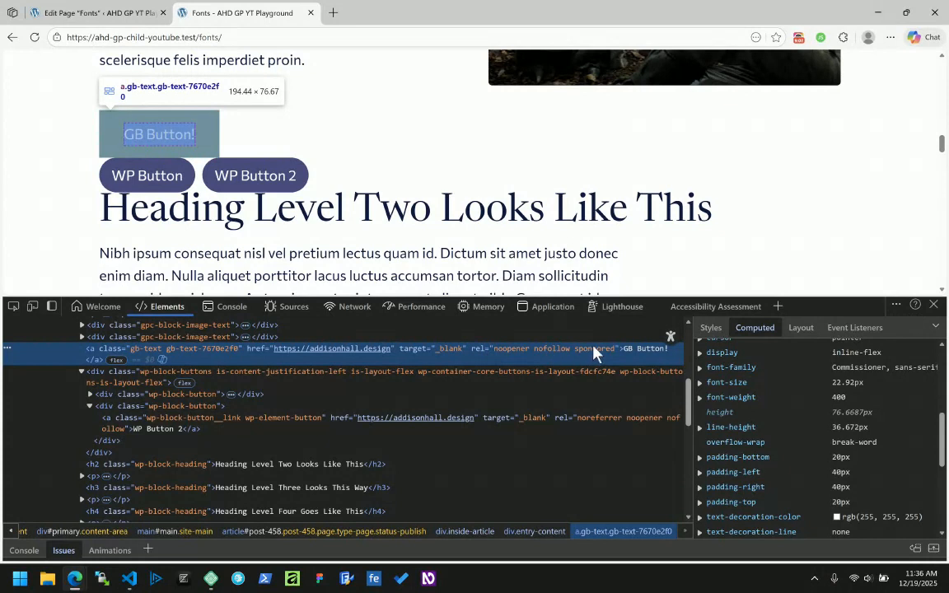
Step: Search the web for "html rel sponsored" in a new tab and read the expanded explanation of the attribute
left_click(332, 12)
type("html")
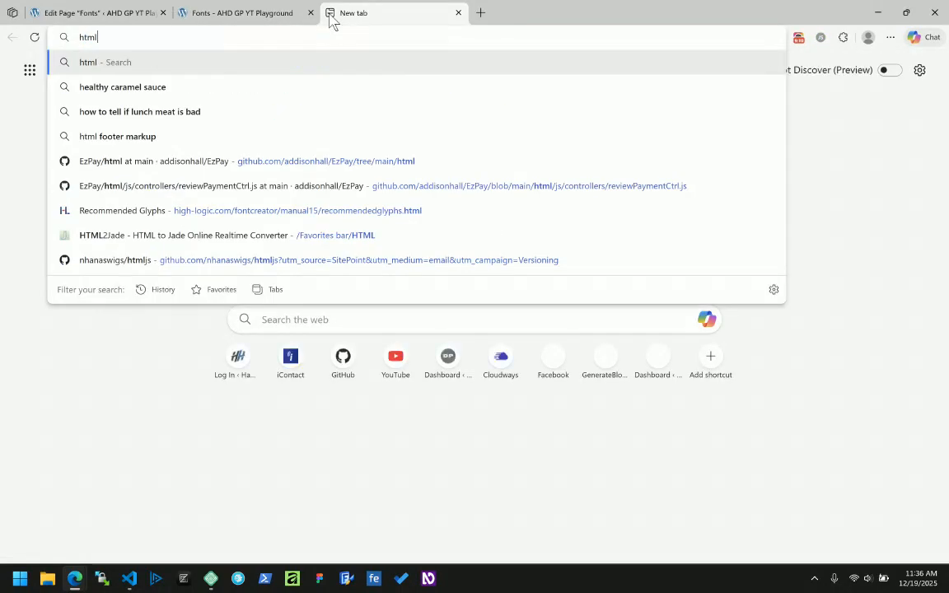
type(" rel sponsored")
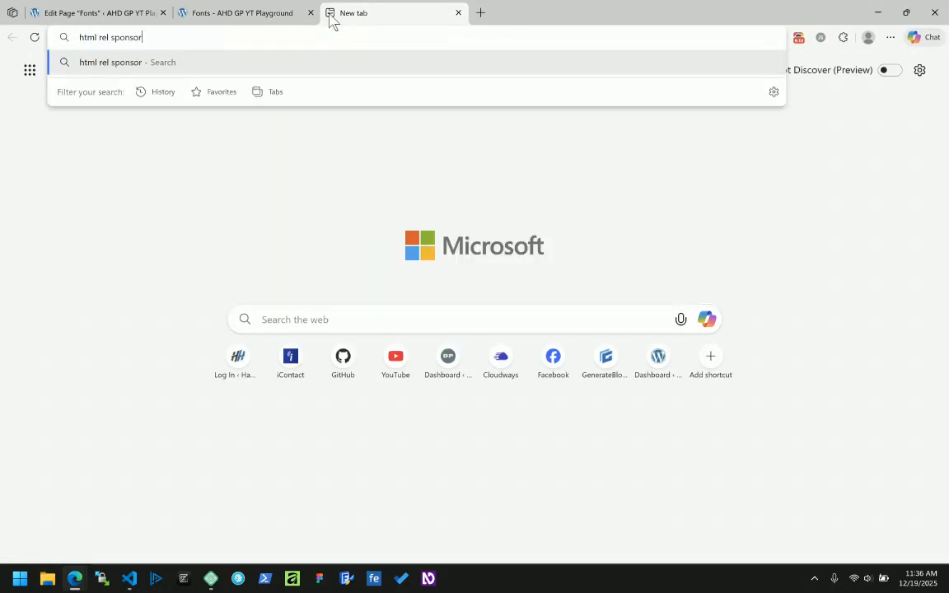
key("Return")
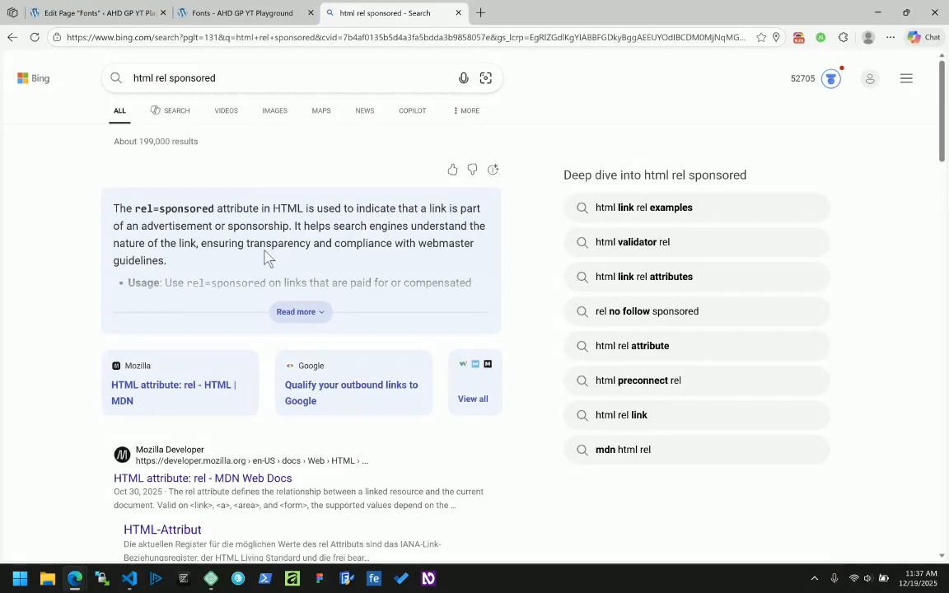
scroll(206, 239, "down", 1)
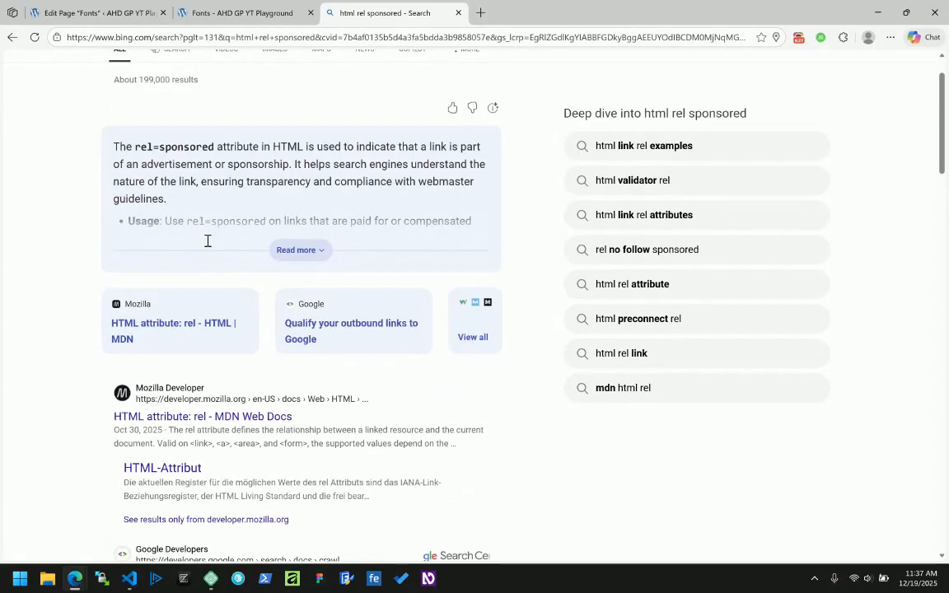
left_click(298, 250)
mouse_move(213, 238)
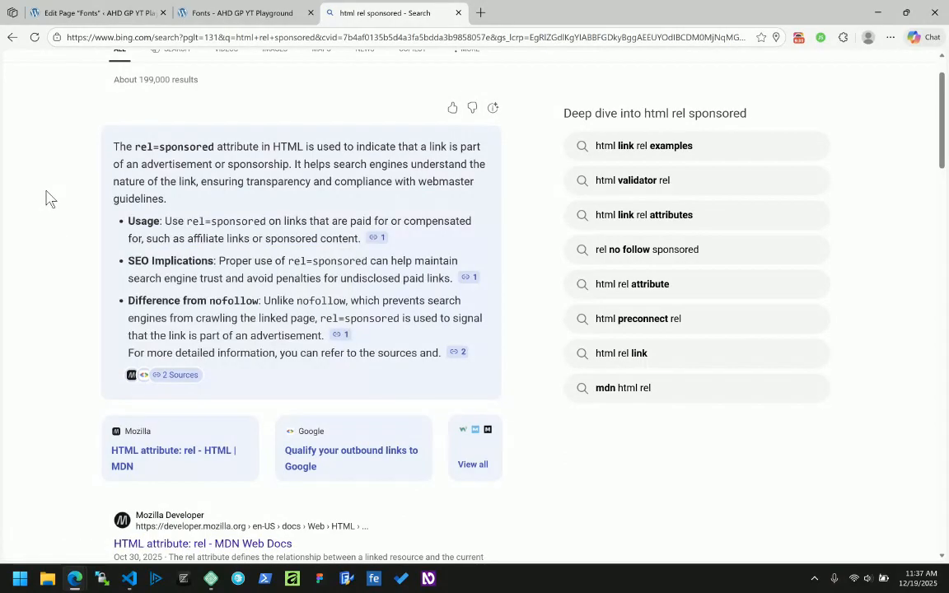
scroll(113, 164, "up", 1)
Step: Check the rel values in the Fonts page markup, return to the search and look up "html rel noreferrer"
left_click(252, 11)
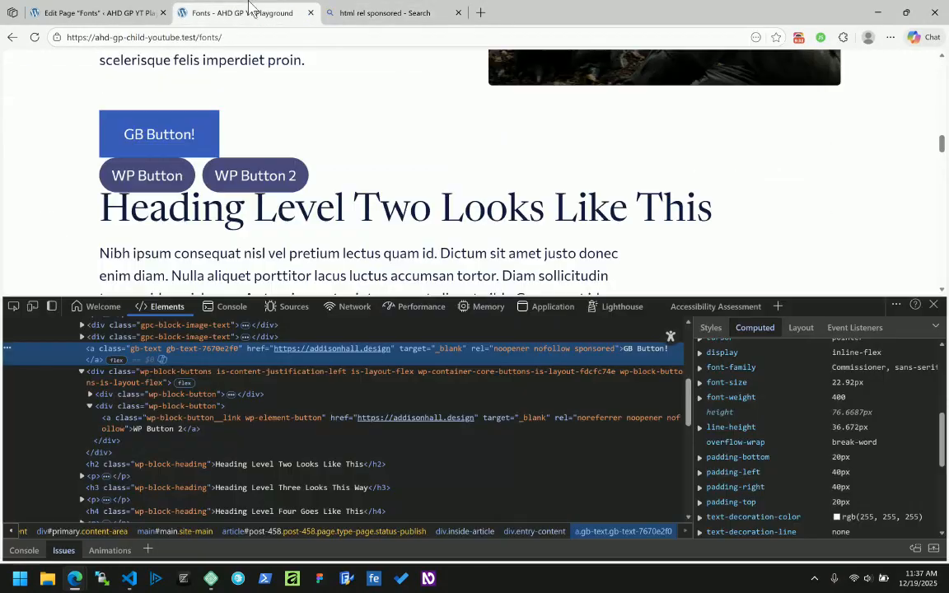
left_click(389, 9)
double_click(173, 75)
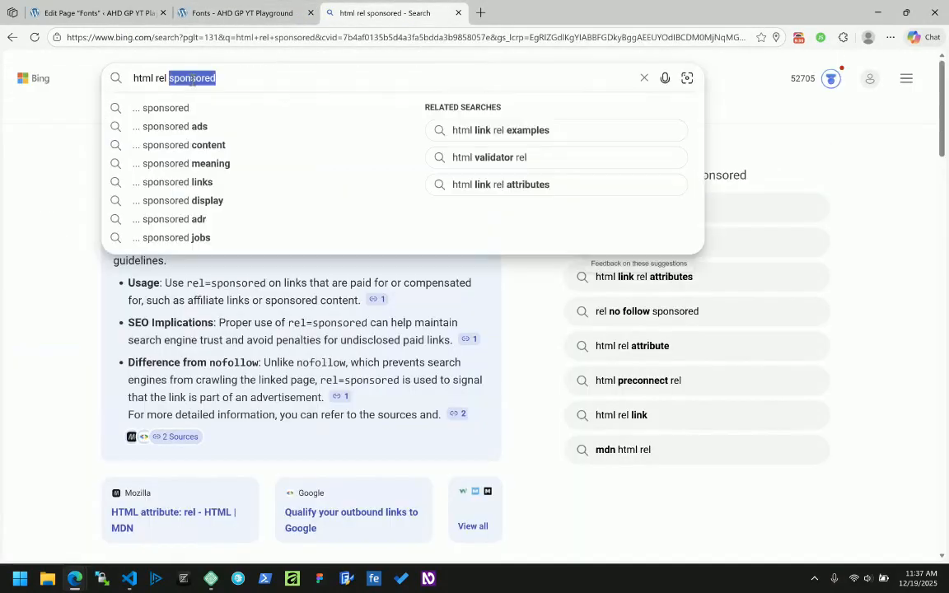
type("noreferrer")
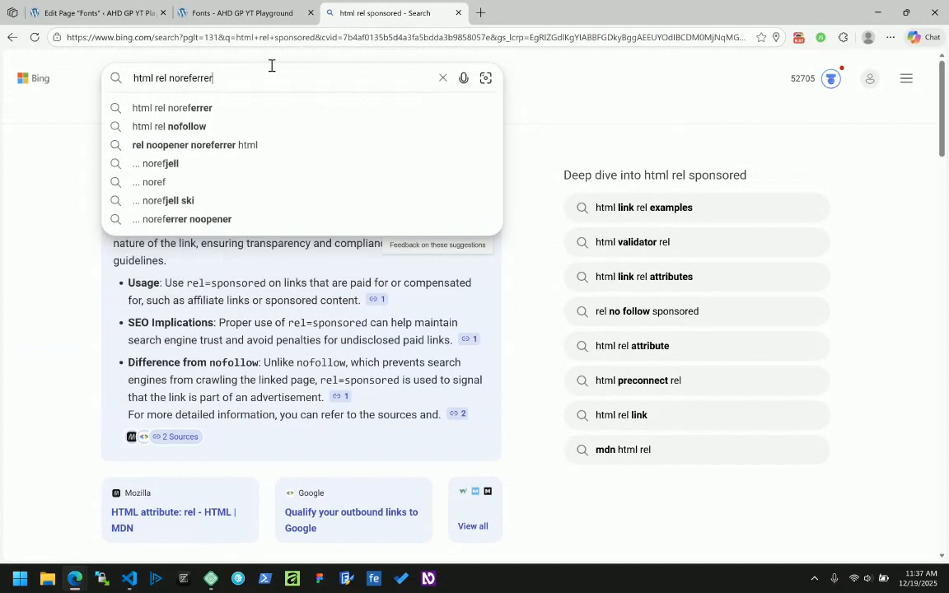
key("Return")
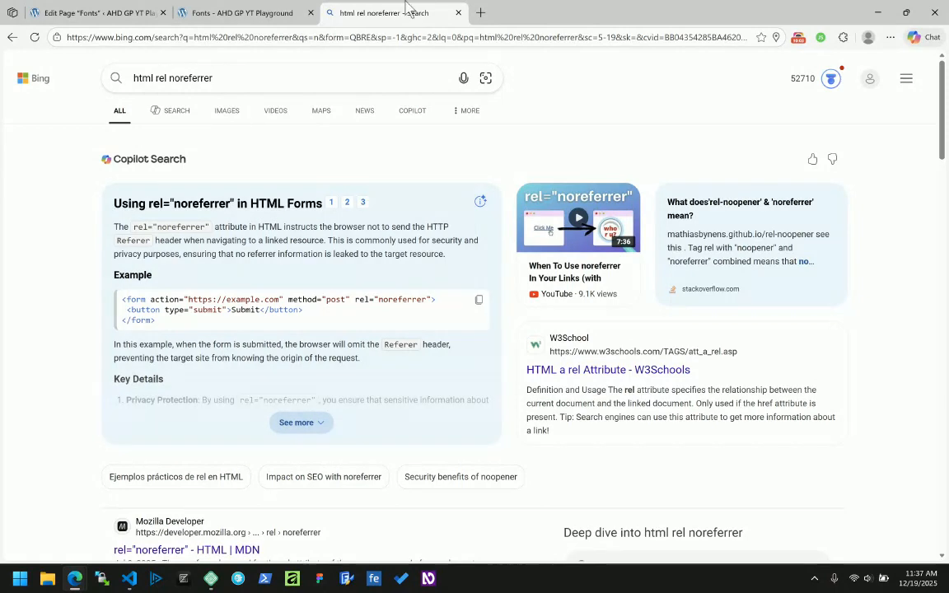
Step: Search for "addison hall design" in another new tab and open the company's website from the results in its own tab
left_click(481, 13)
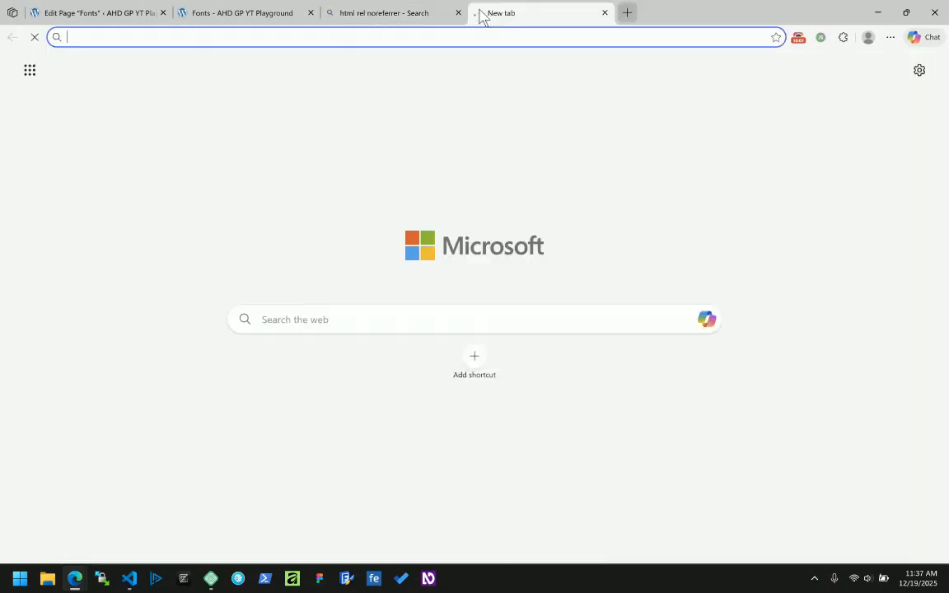
type("addison hal")
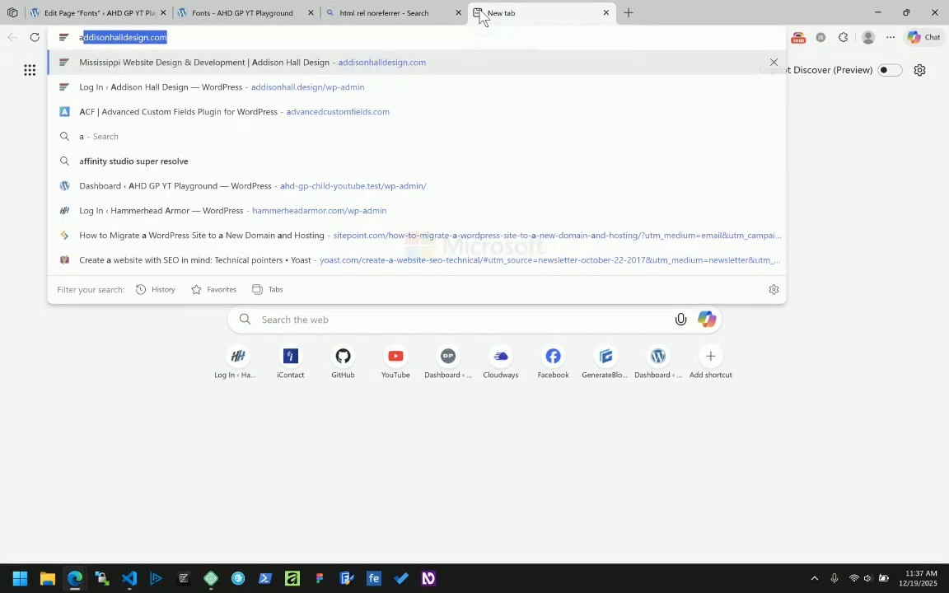
type("sign")
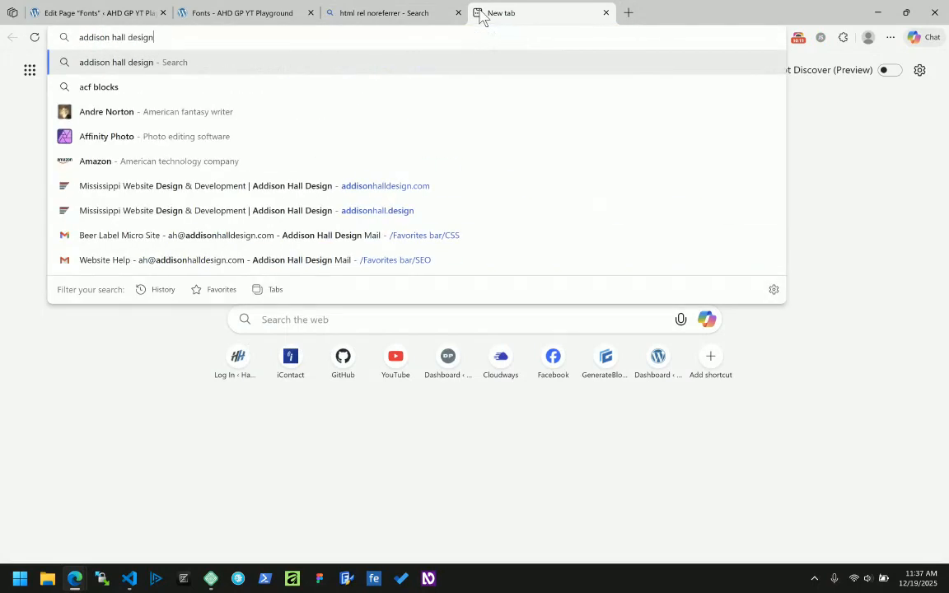
key("Return")
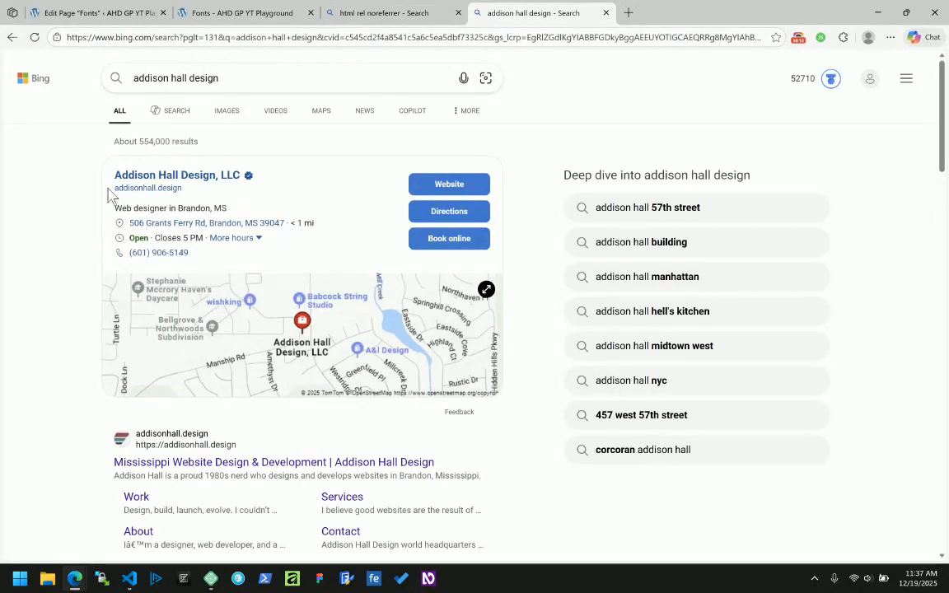
right_click(450, 192)
left_click(453, 197)
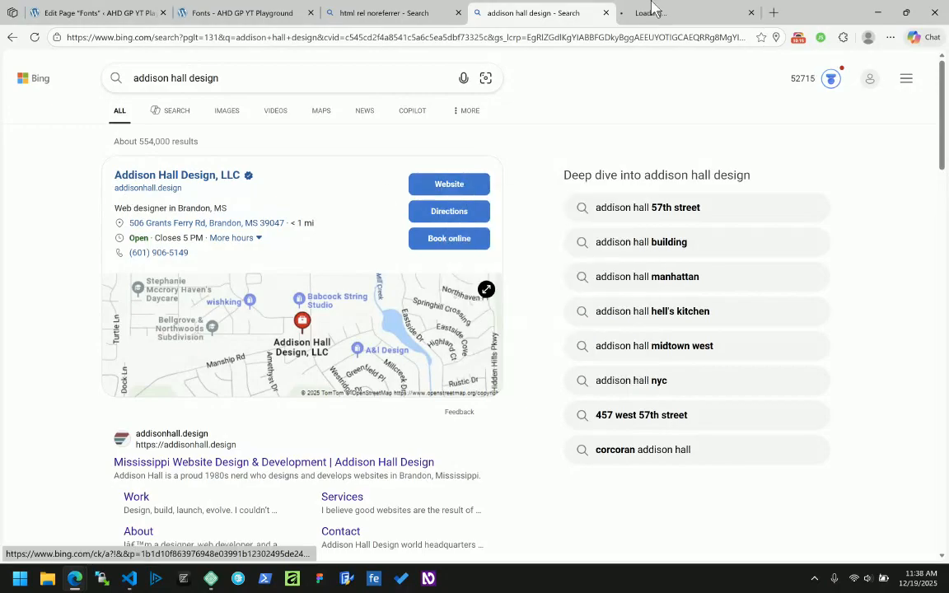
left_click(692, 24)
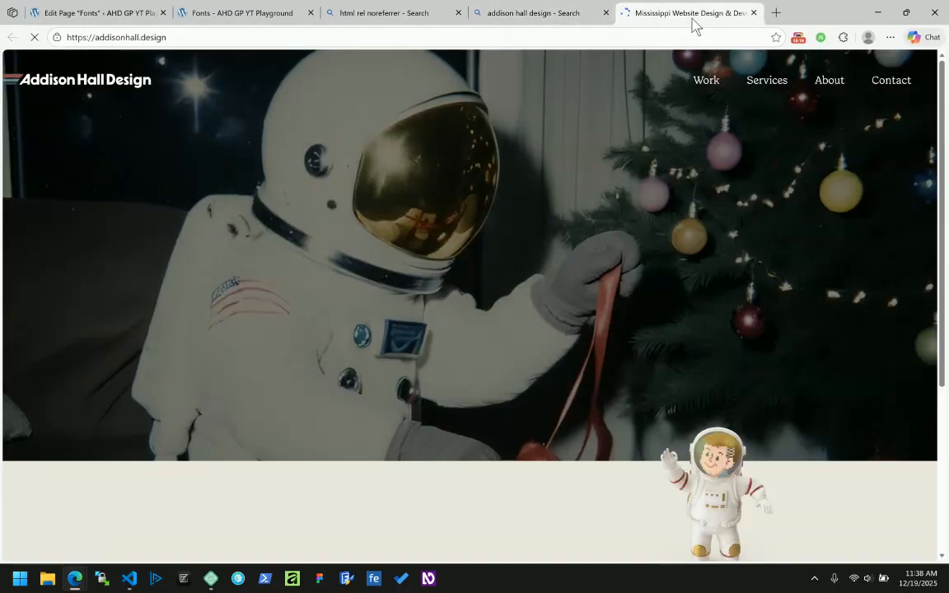
Step: Inspect the site's network traffic, filter it to documents, reload the page and open the addisonhall.design request's headers
right_click(450, 121)
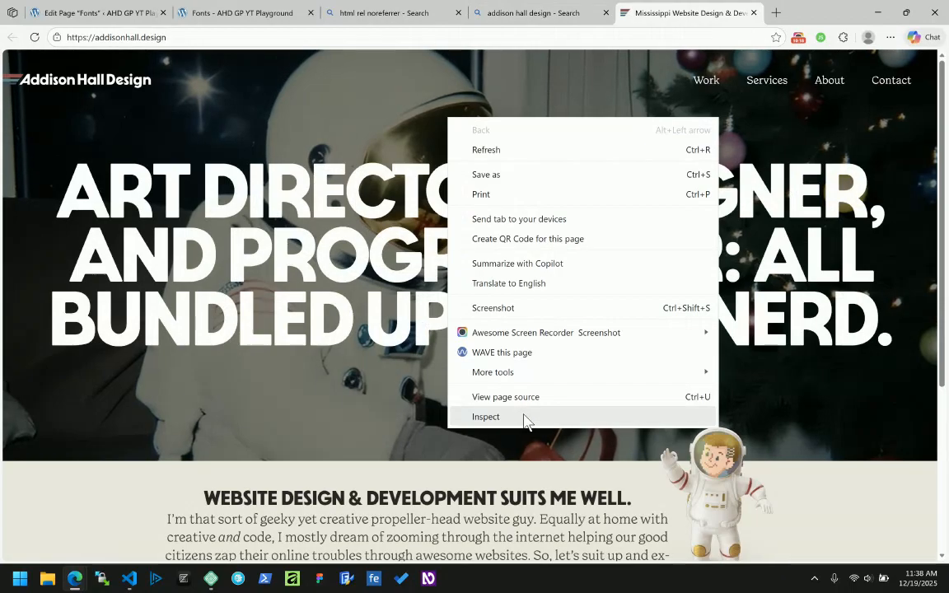
left_click(524, 417)
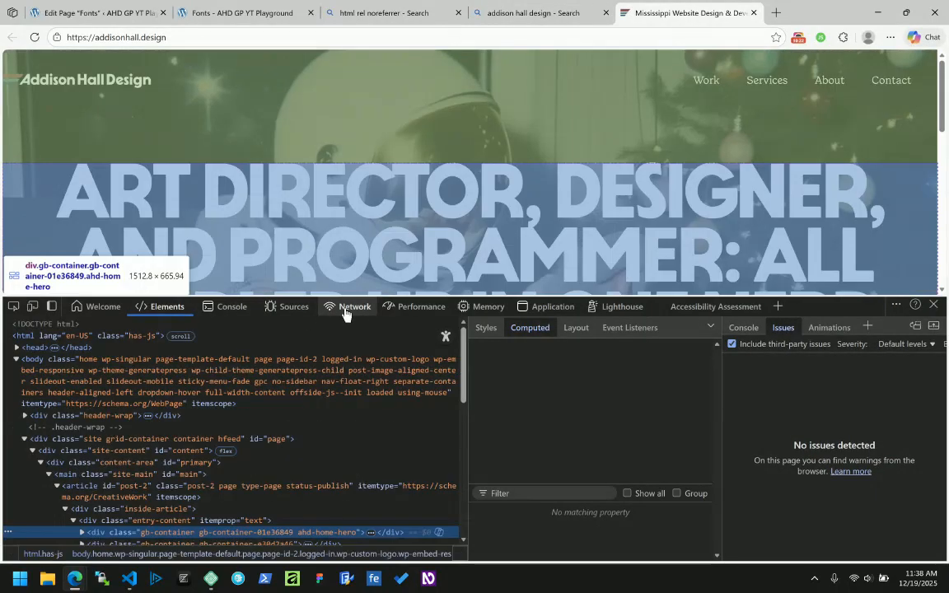
left_click(343, 314)
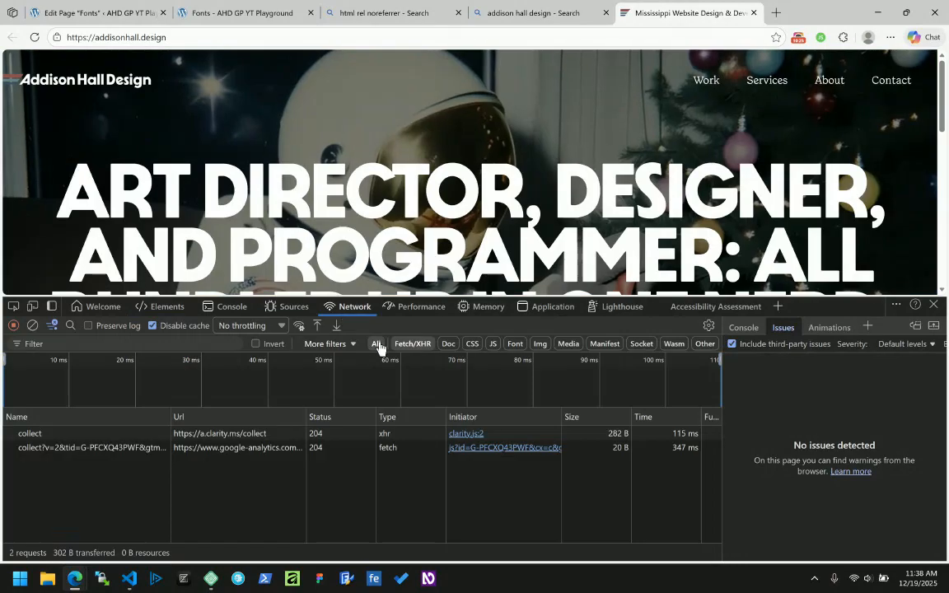
left_click(447, 344)
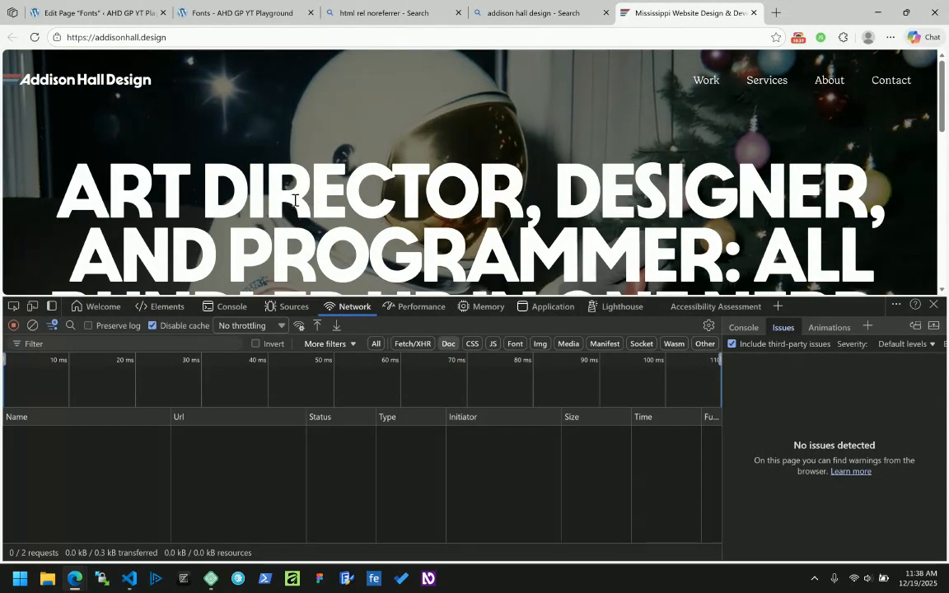
left_click(35, 37)
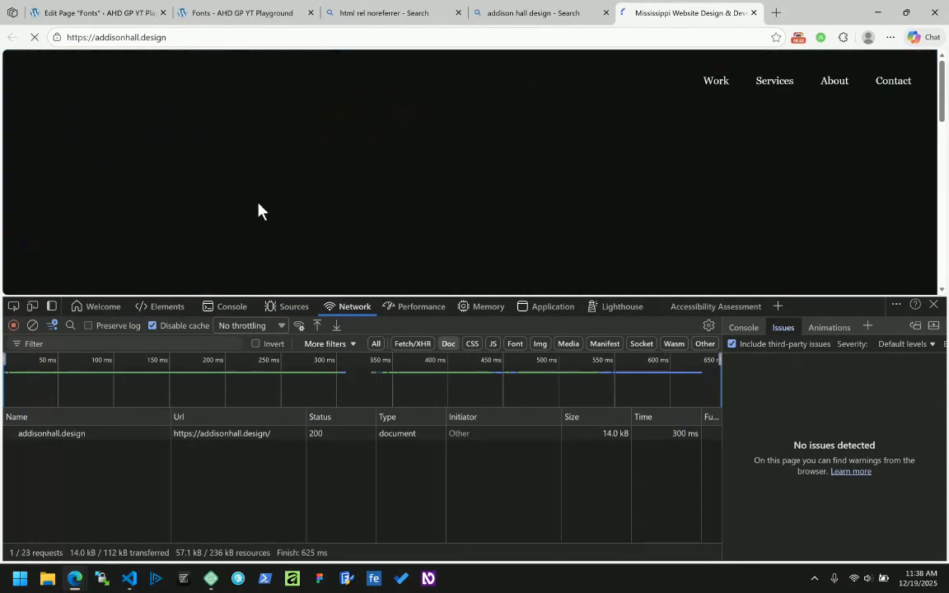
left_click(69, 434)
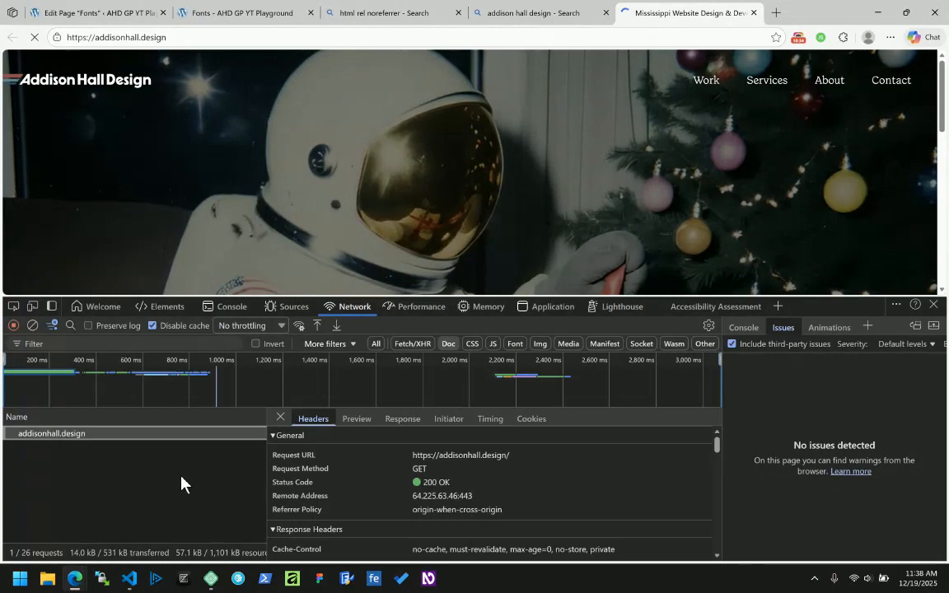
Step: Examine the response and request headers of the addisonhall.design document and highlight the Referer value
scroll(360, 486, "down", 3)
scroll(360, 486, "down", 10)
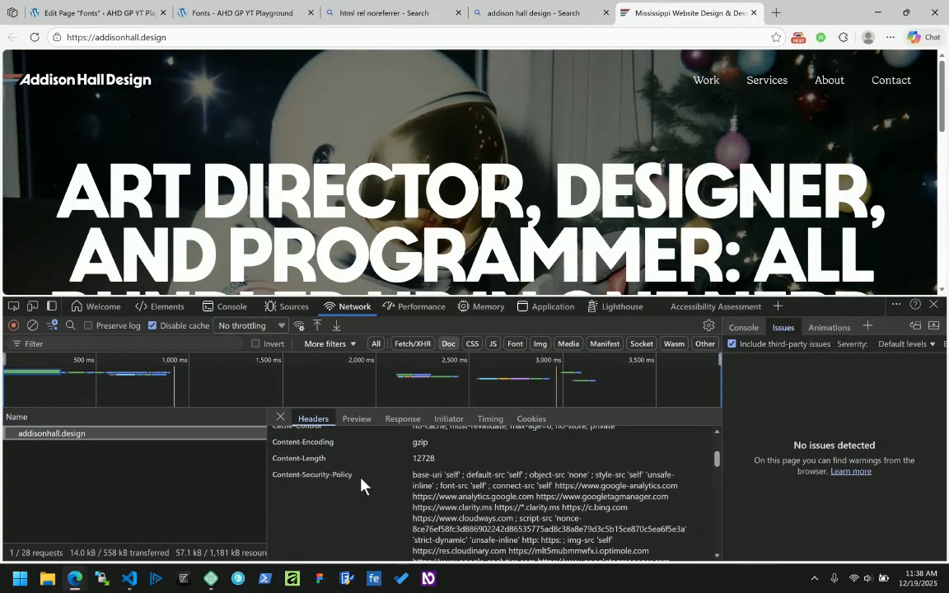
scroll(360, 486, "down", 2)
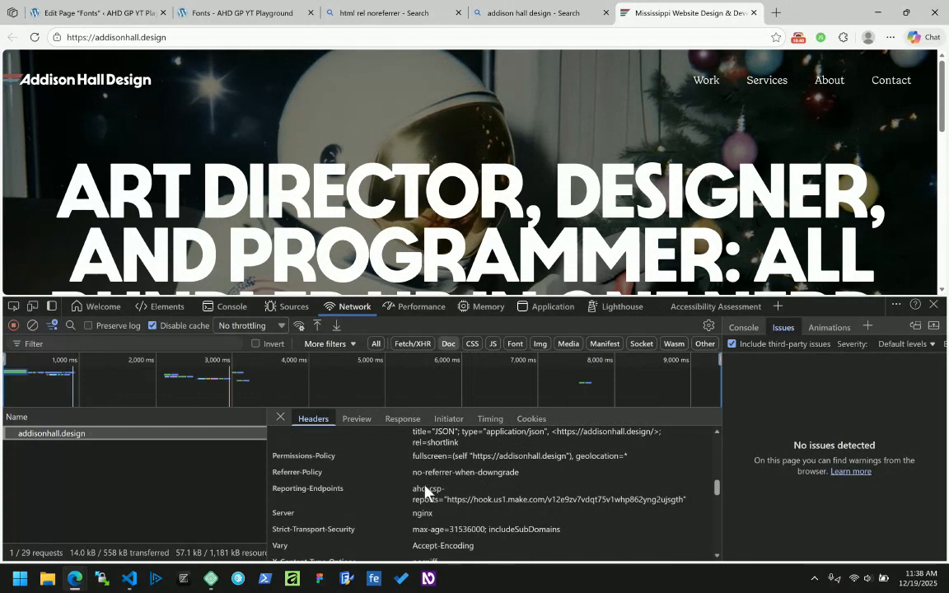
scroll(387, 493, "down", 3)
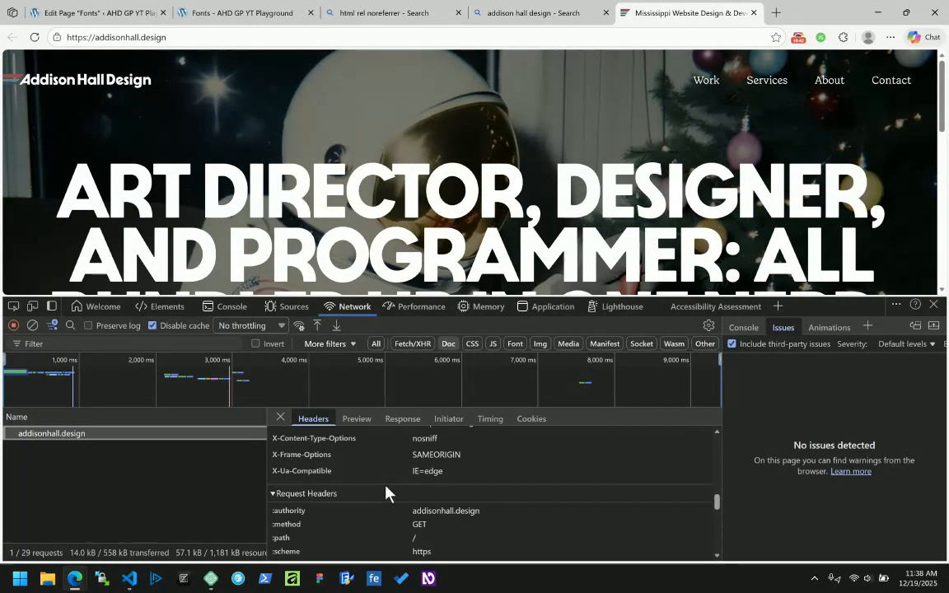
scroll(388, 492, "down", 2)
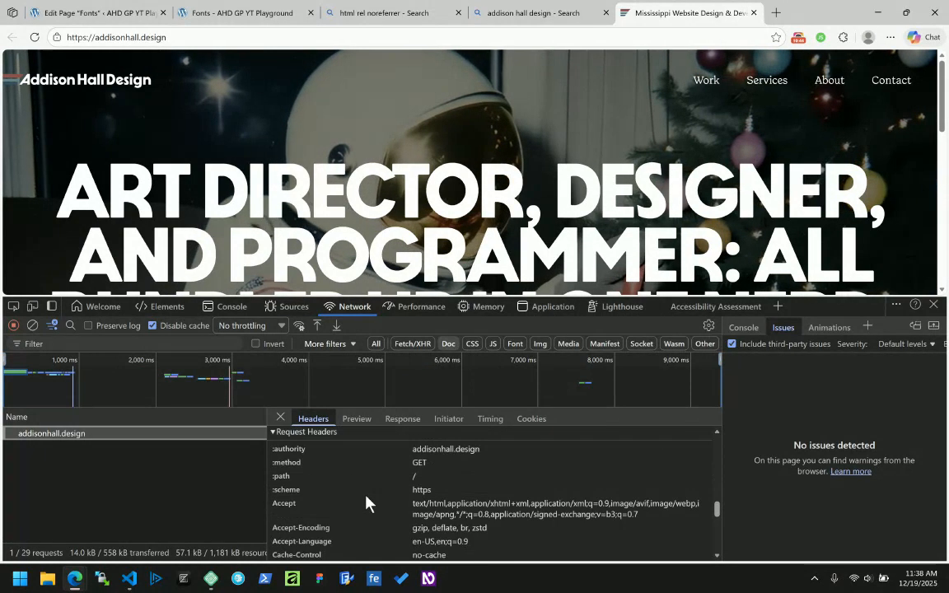
scroll(364, 502, "down", 2)
scroll(366, 502, "down", 3)
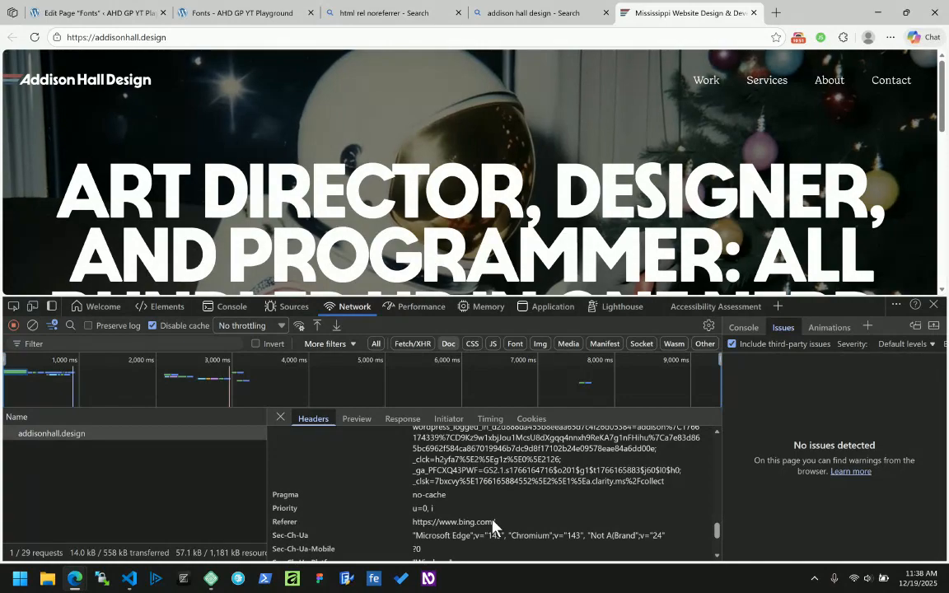
left_click_drag(498, 522, 410, 528)
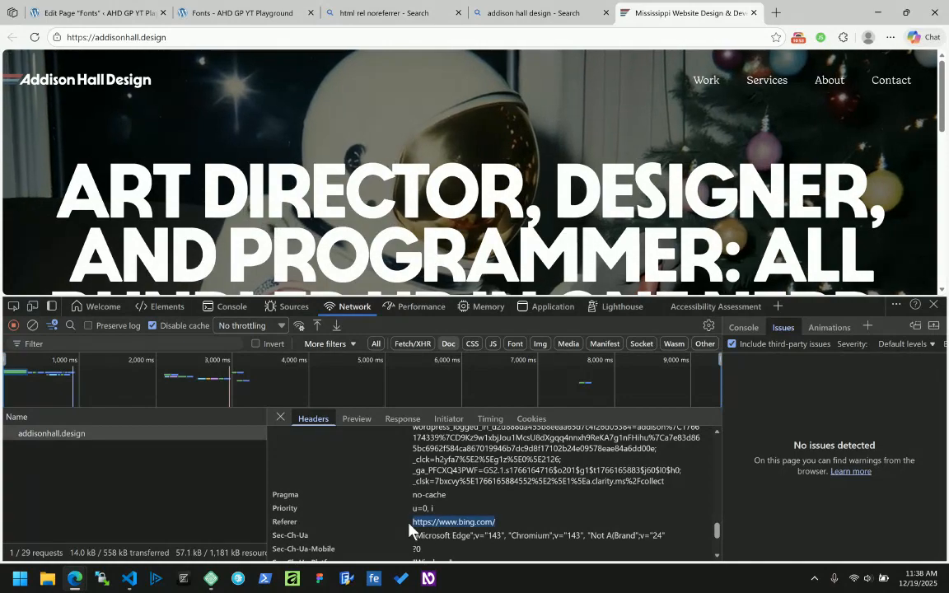
Step: Compare the Referer header with the originating search results page, and close the Addison Hall Design site tab
left_click(510, 15)
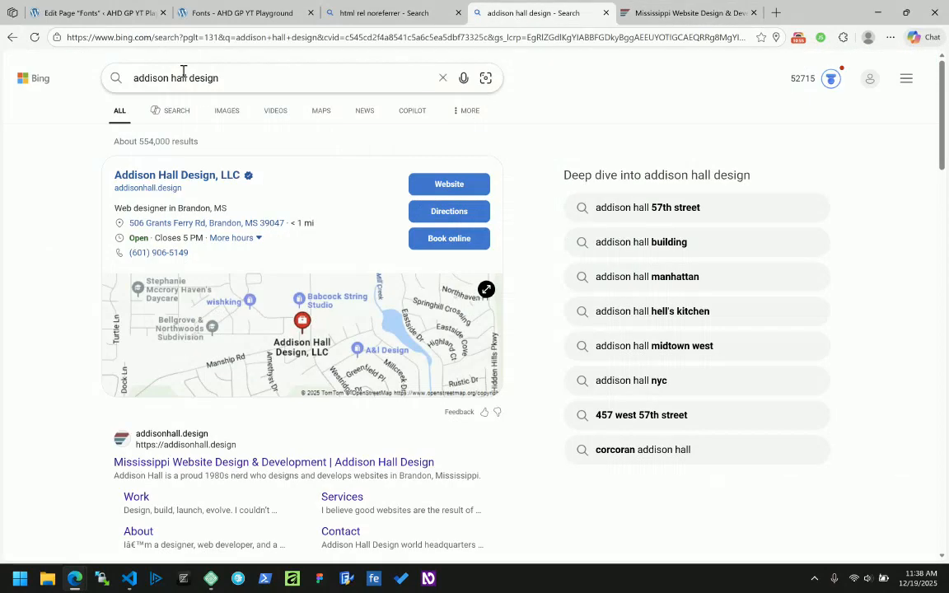
left_click(696, 18)
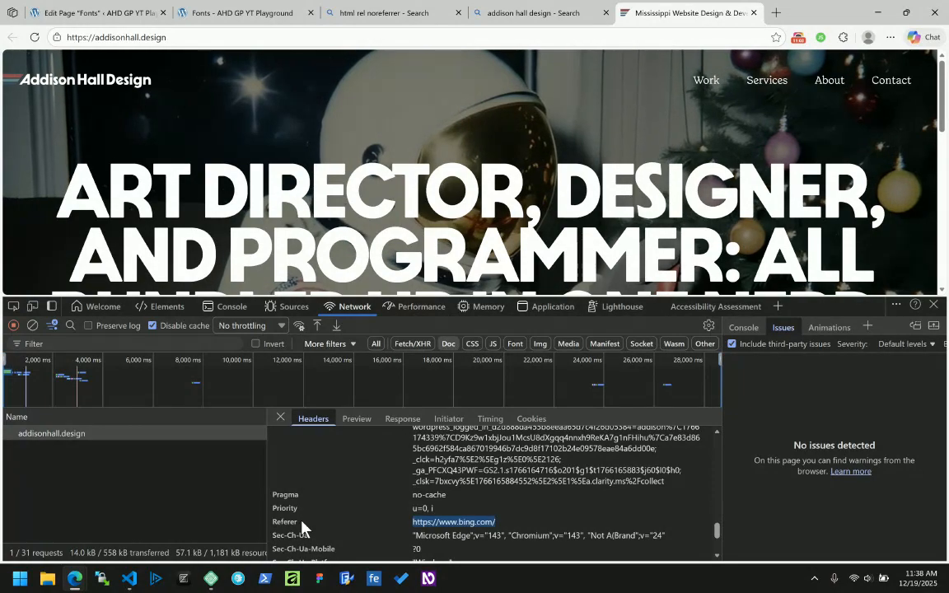
left_click(753, 12)
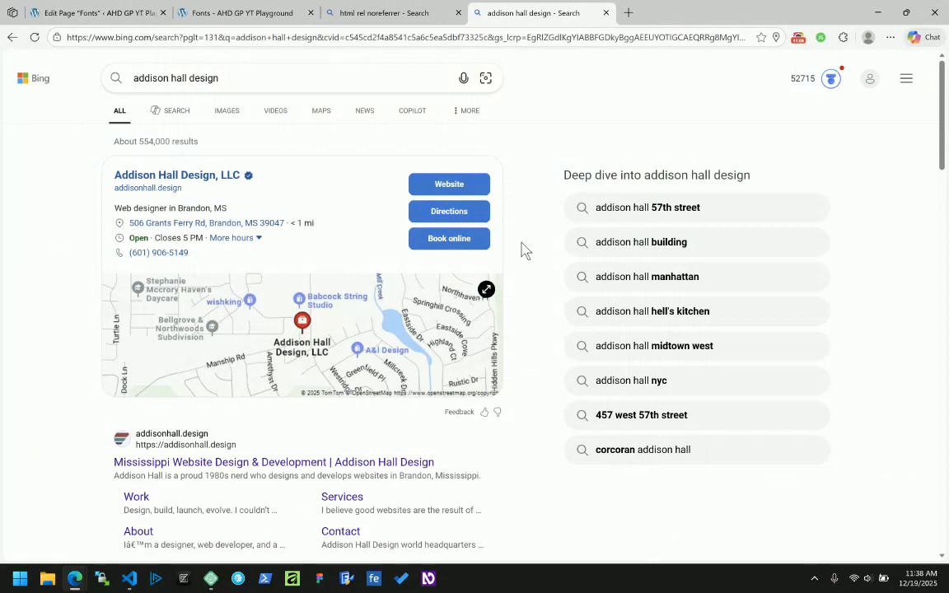
Step: Return to the page editor and compare the GB Button's link options with the rel attributes in the published Fonts page markup
left_click(354, 13)
left_click(239, 12)
left_click(98, 13)
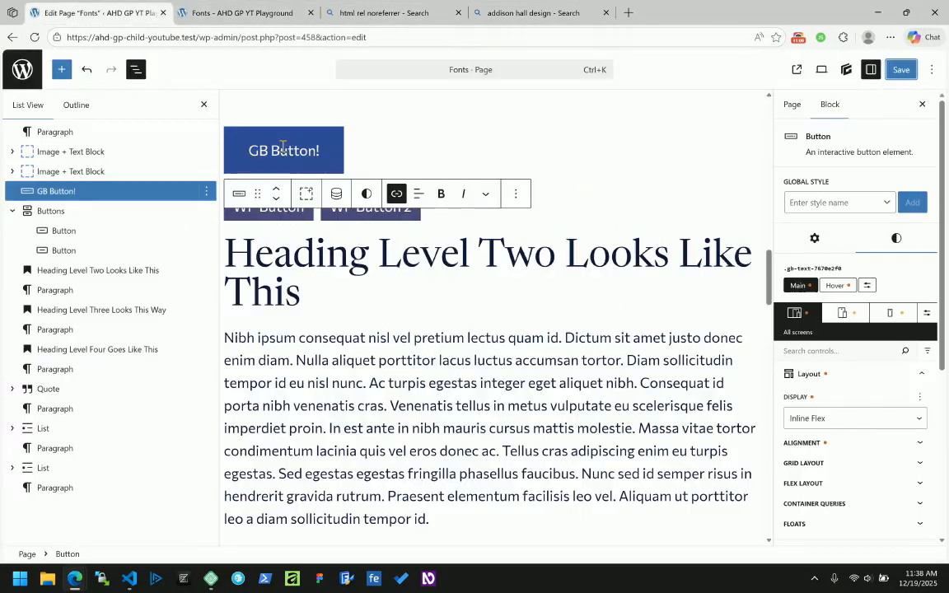
left_click(399, 197)
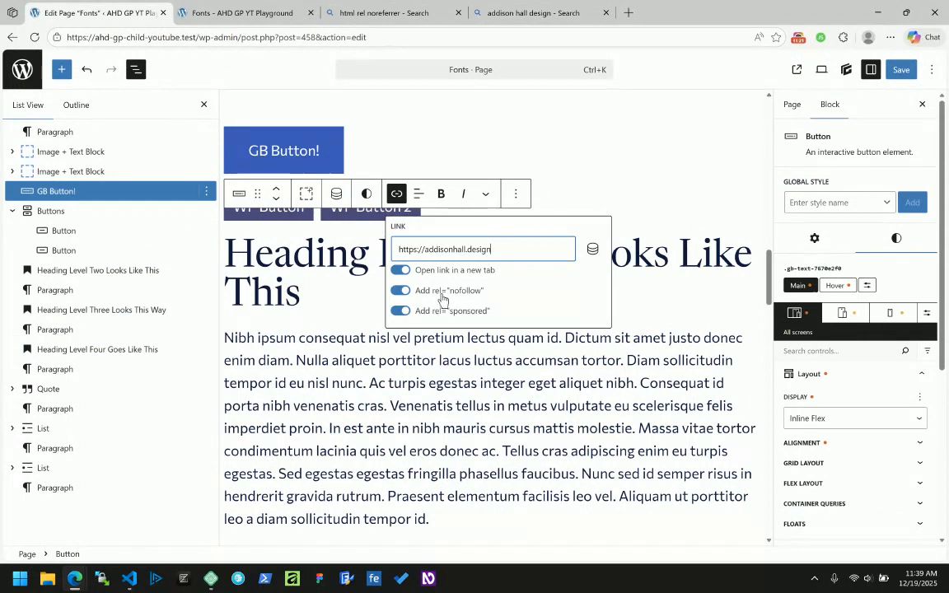
left_click(247, 12)
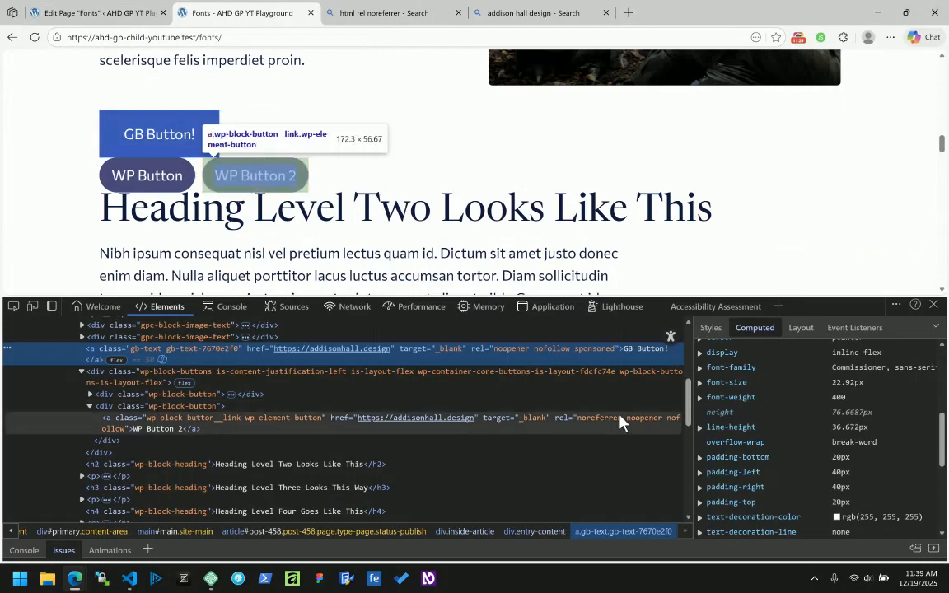
left_click(95, 13)
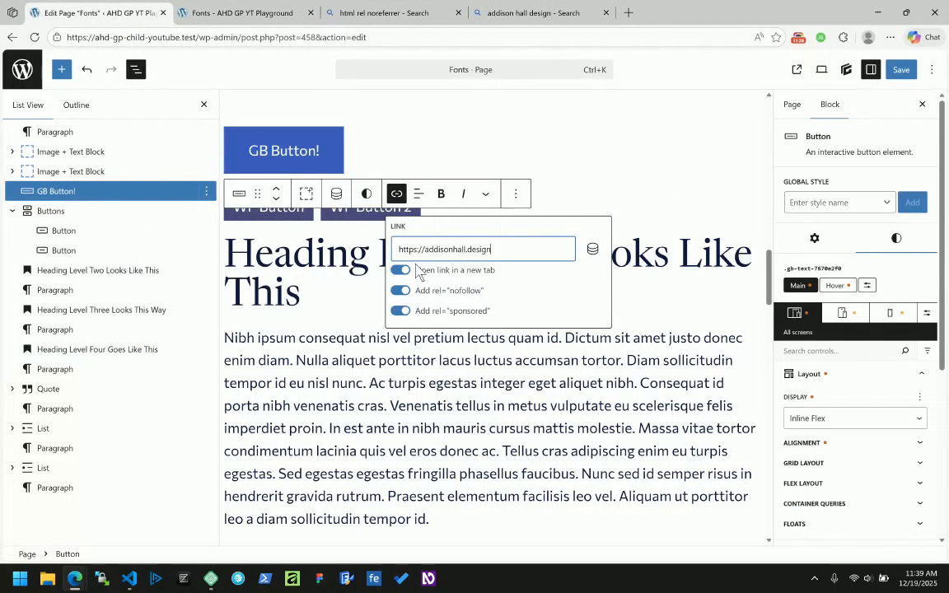
left_click(916, 263)
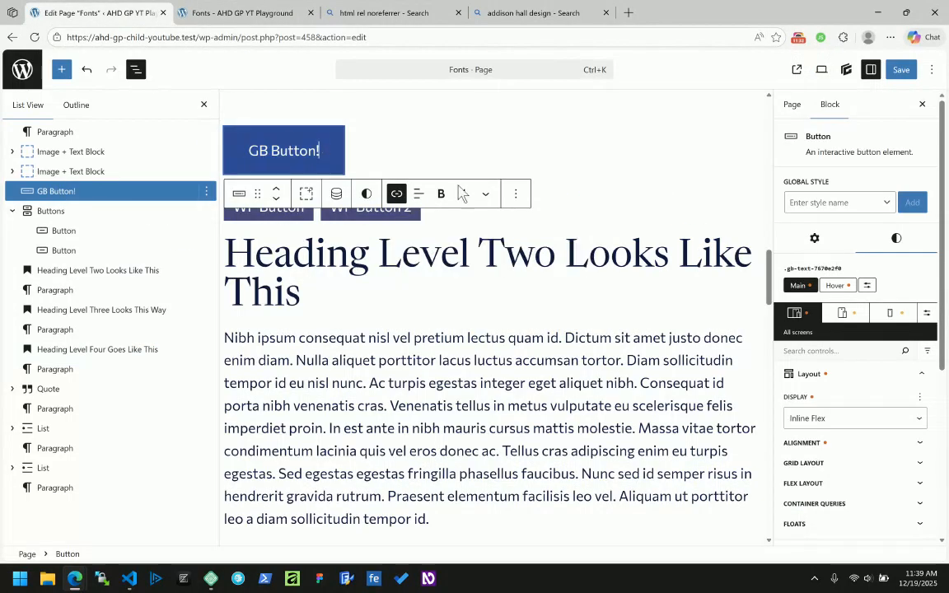
Step: Append noreferrer to the GB Button's rel HTML attribute, apply the change and save the page
scroll(884, 345, "down", 3)
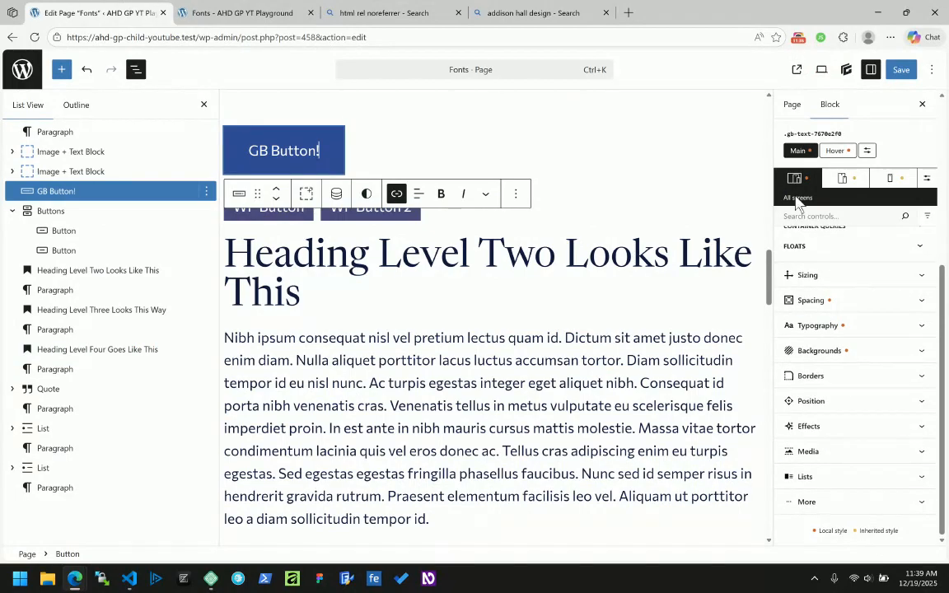
scroll(832, 235, "up", 4)
left_click(815, 241)
scroll(879, 404, "down", 2)
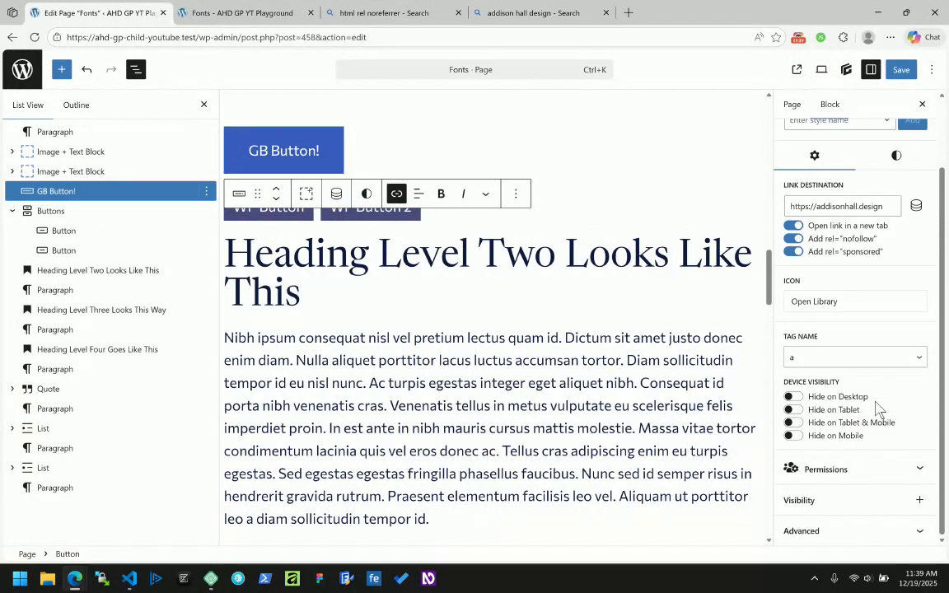
left_click(839, 530)
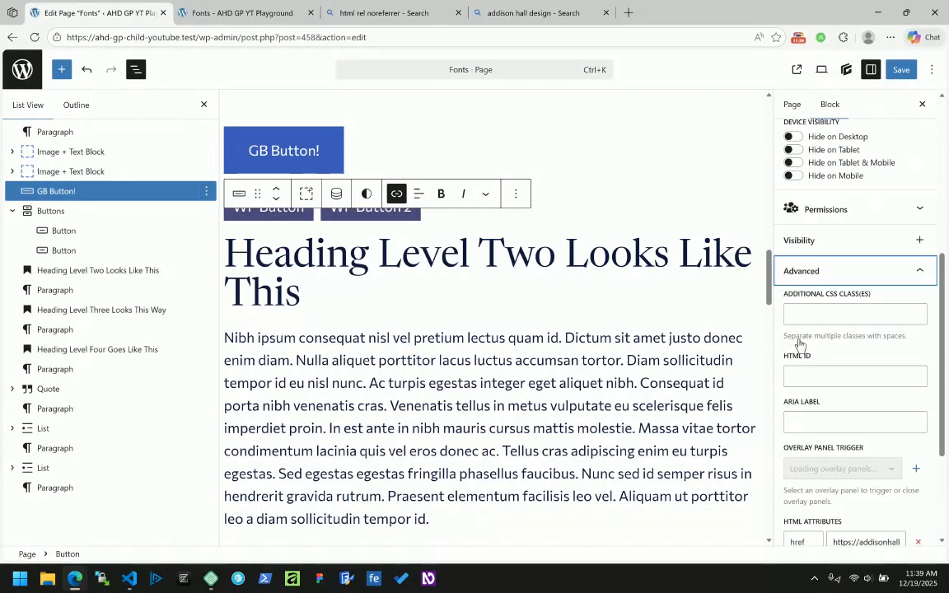
scroll(803, 362, "down", 1)
left_click(868, 418)
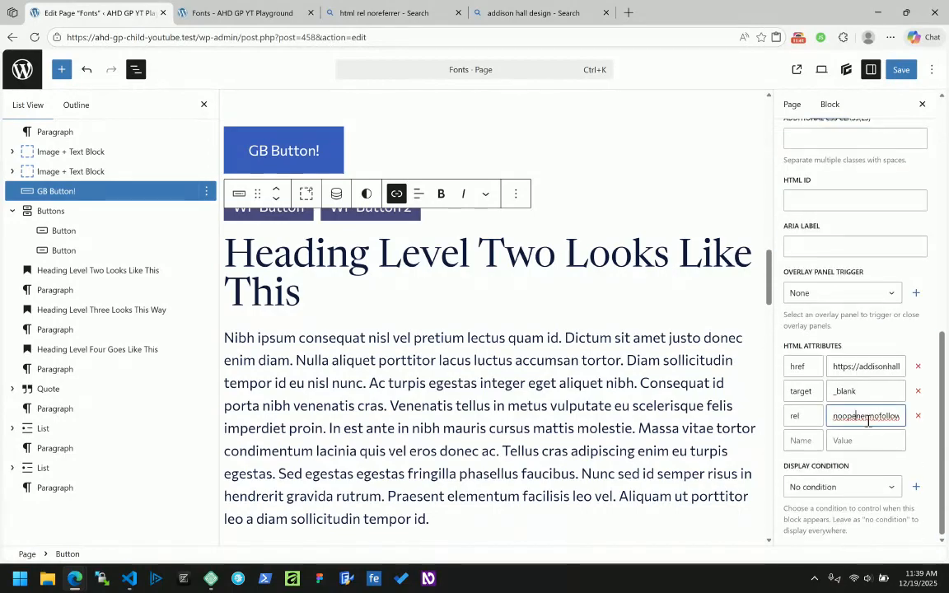
left_click_drag(903, 418, 945, 420)
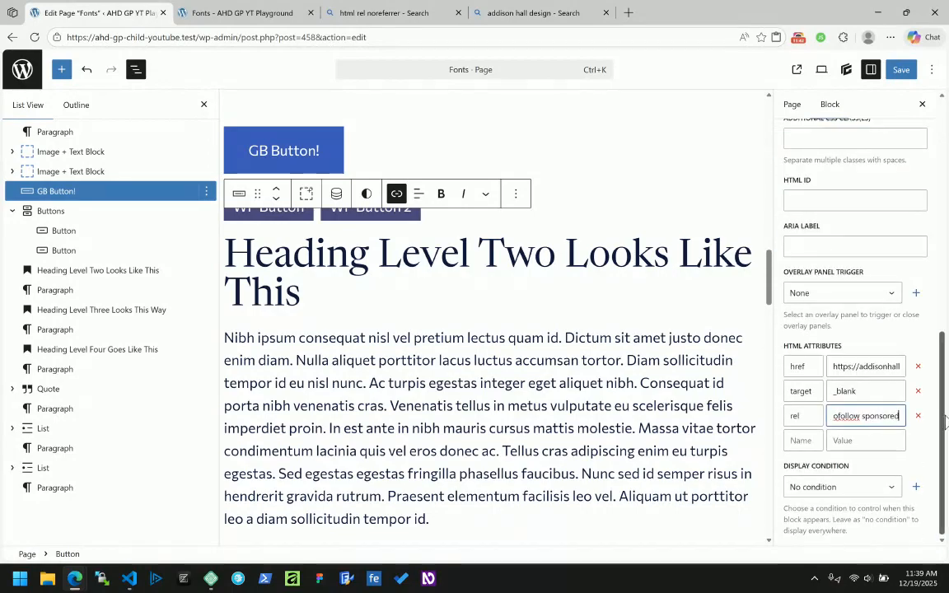
type("red noreferrer")
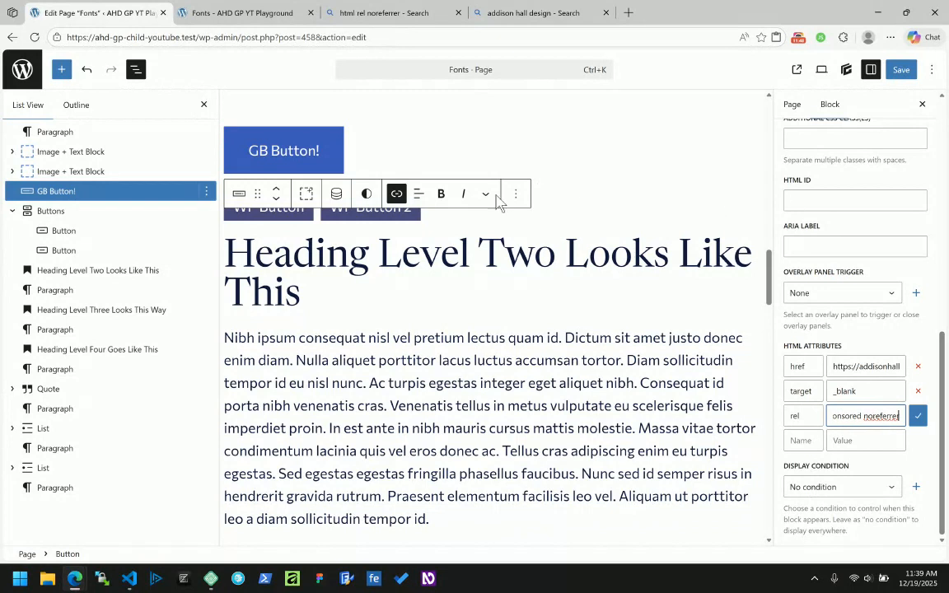
left_click(917, 419)
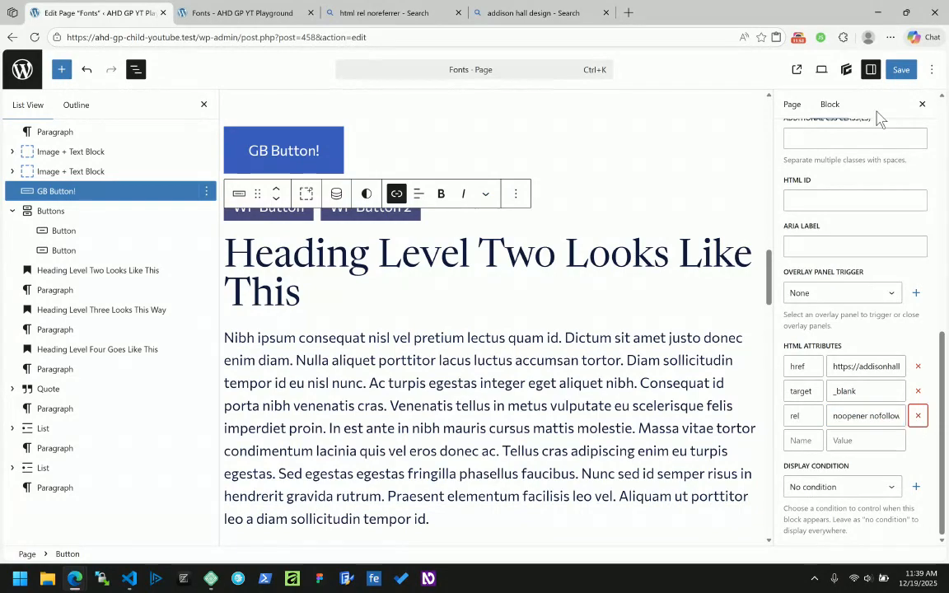
left_click(902, 71)
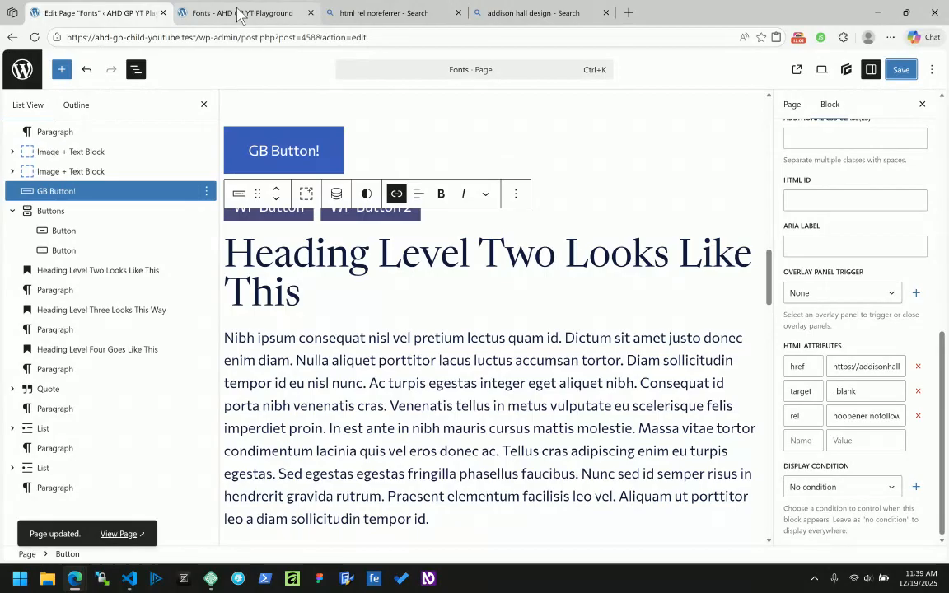
Step: Reload the published Fonts page and close the two search results tabs
left_click(239, 13)
left_click(37, 38)
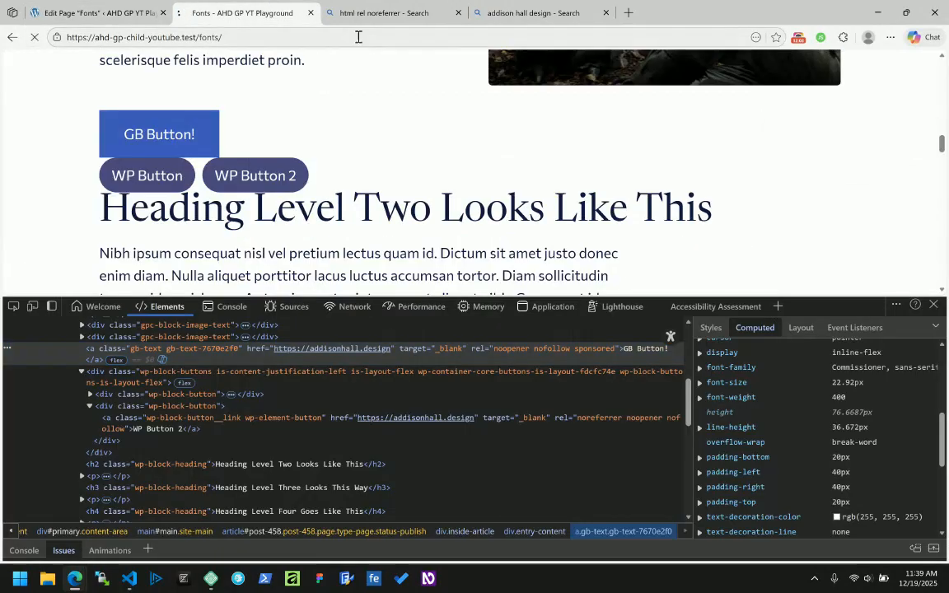
left_click(458, 14)
left_click(458, 14)
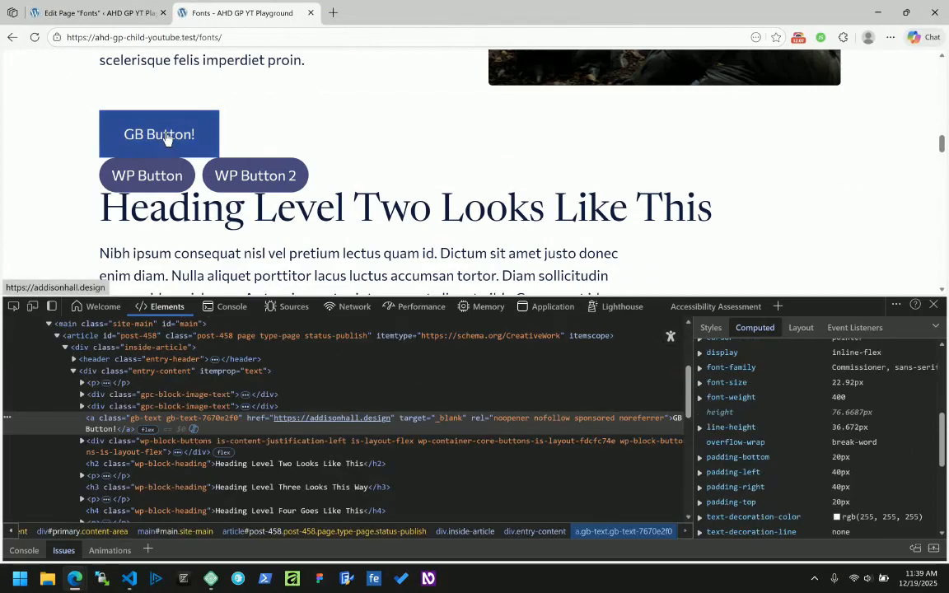
Step: Follow the GB Button's link, inspect the opened site's network traffic, reload it and open the addisonhall.design request's headers
left_click(167, 138)
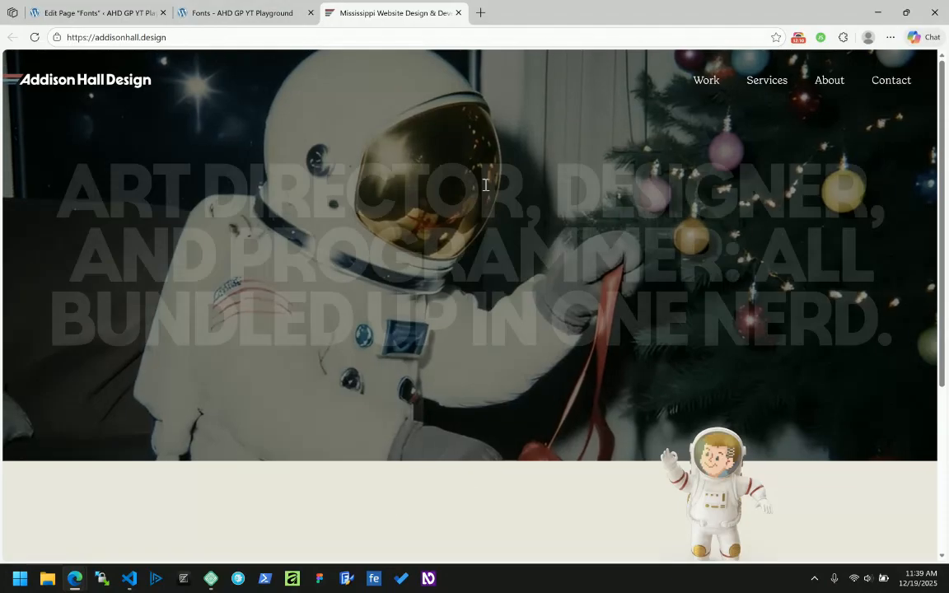
right_click(486, 188)
left_click(528, 484)
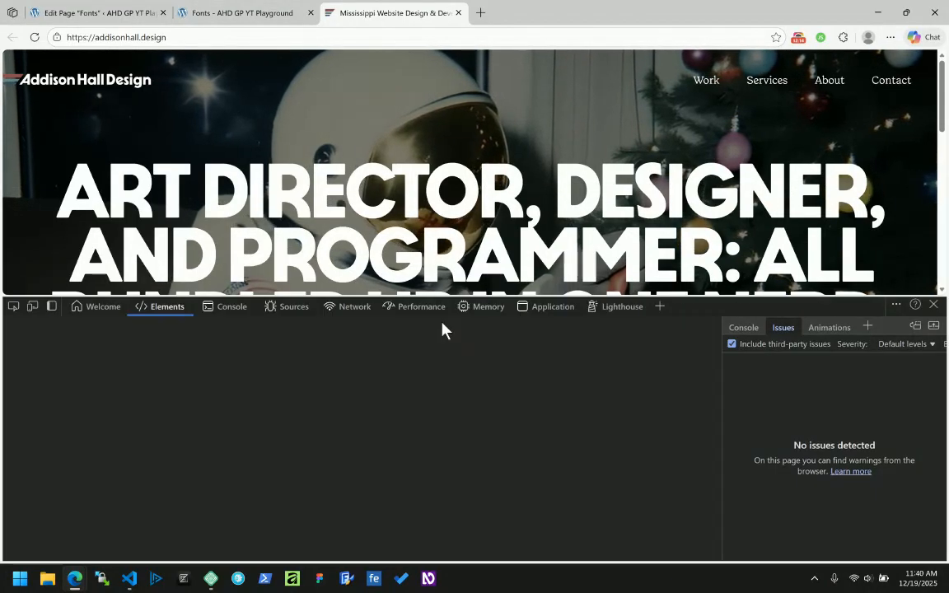
left_click(334, 311)
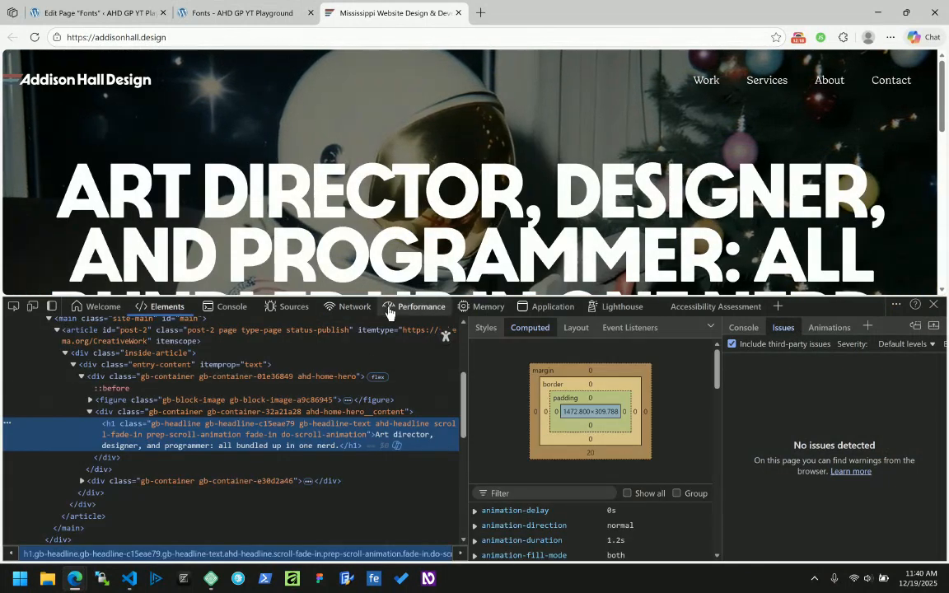
left_click(351, 307)
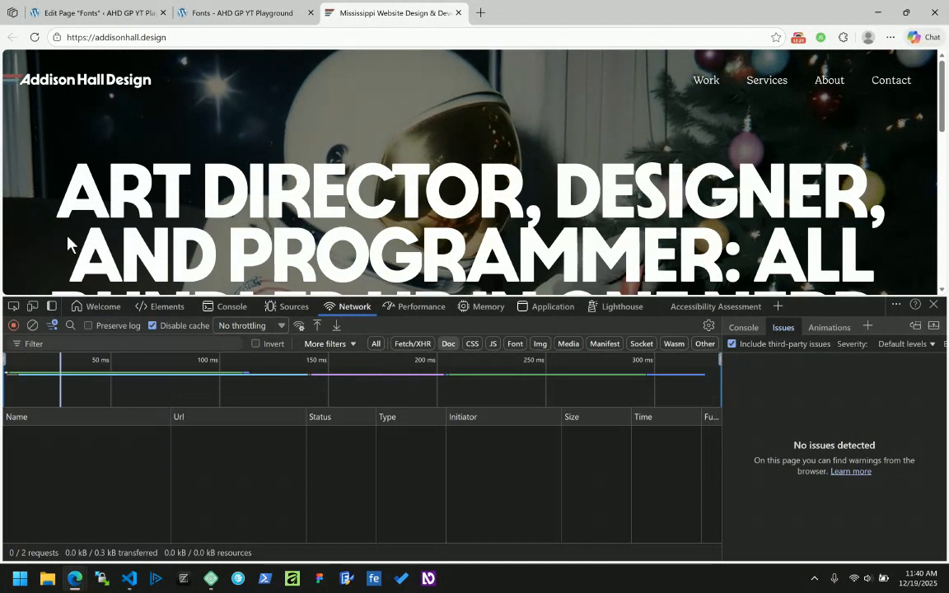
left_click(34, 37)
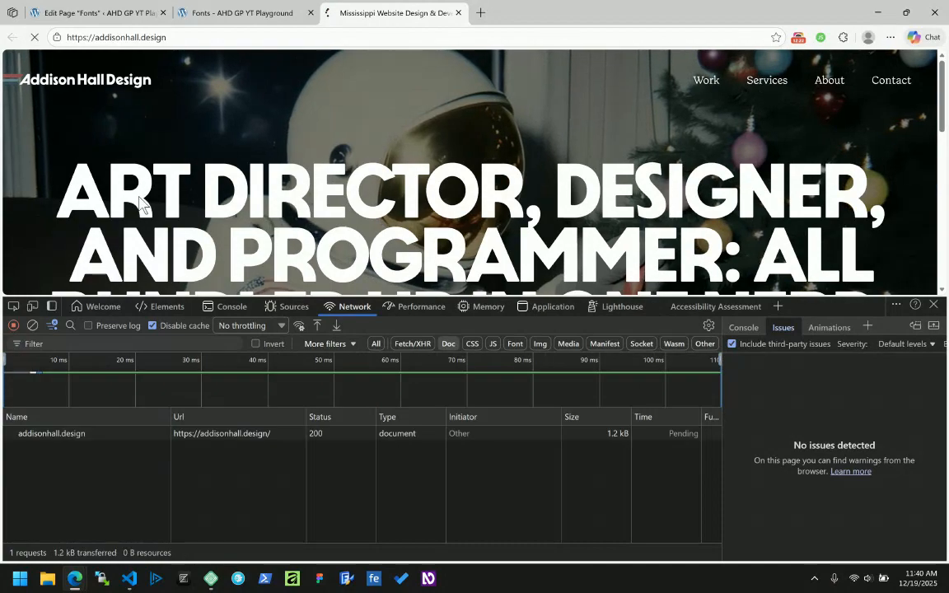
left_click(72, 434)
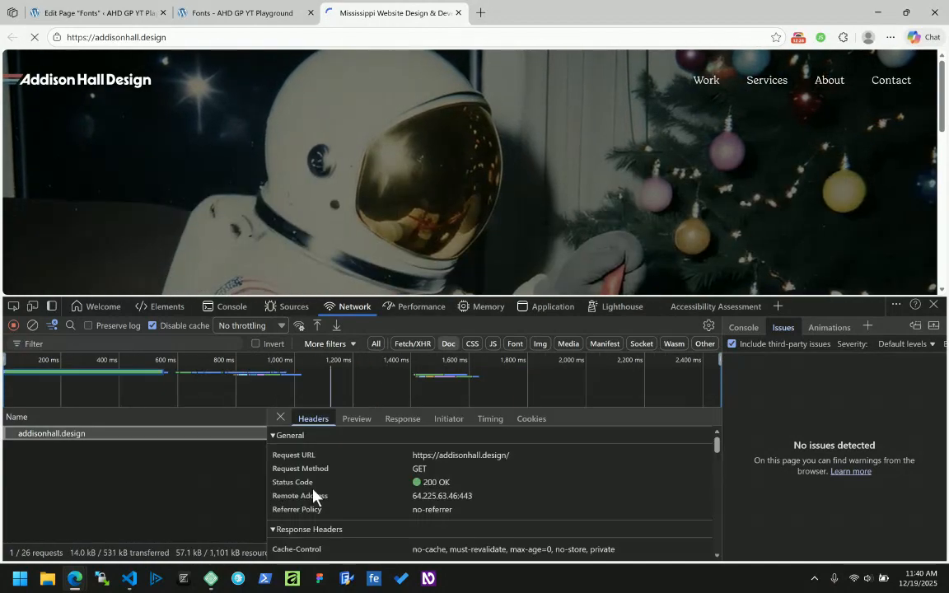
Step: Examine the response and request headers of the addisonhall.design document for a Referer entry
scroll(364, 493, "down", 8)
scroll(365, 495, "down", 3)
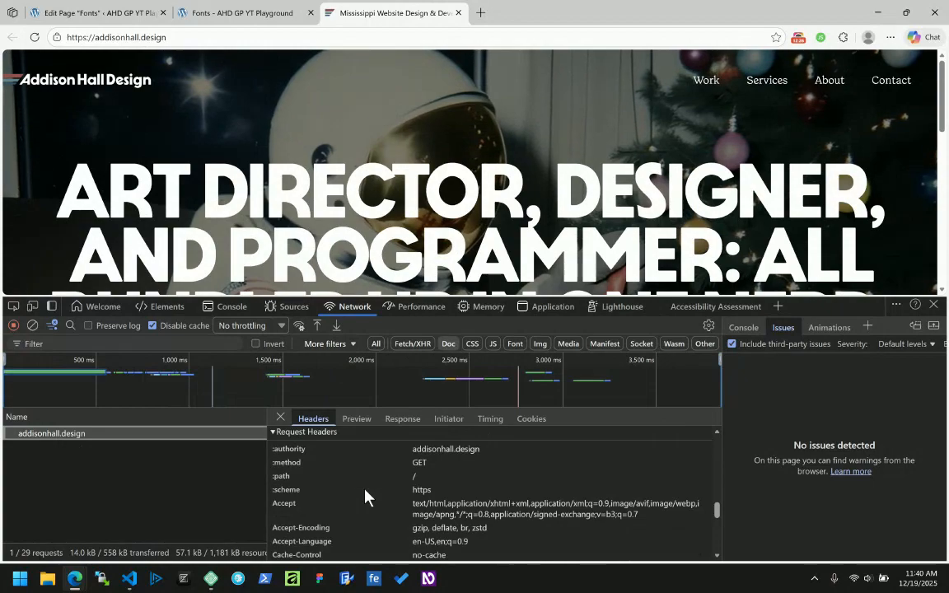
scroll(365, 495, "down", 5)
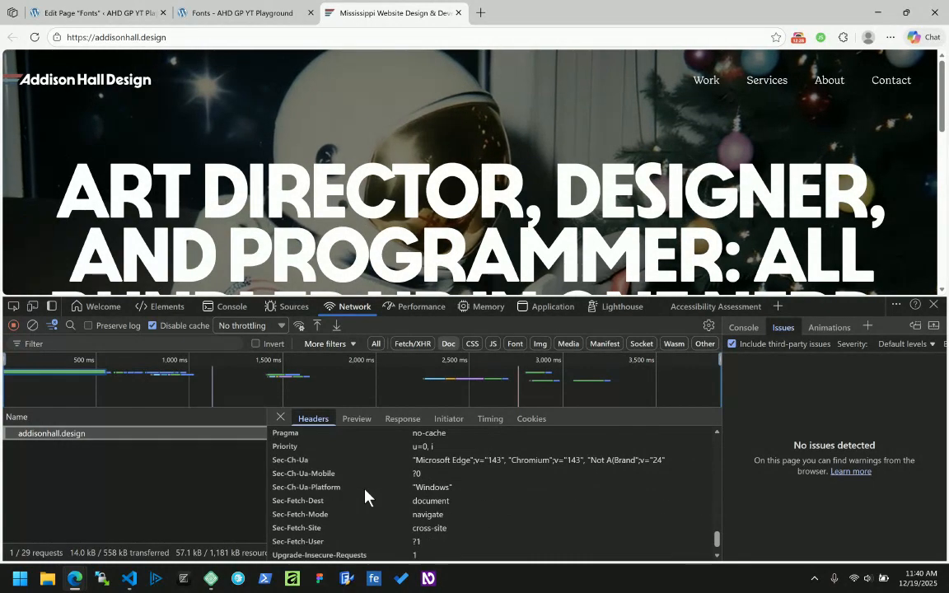
scroll(365, 496, "up", 5)
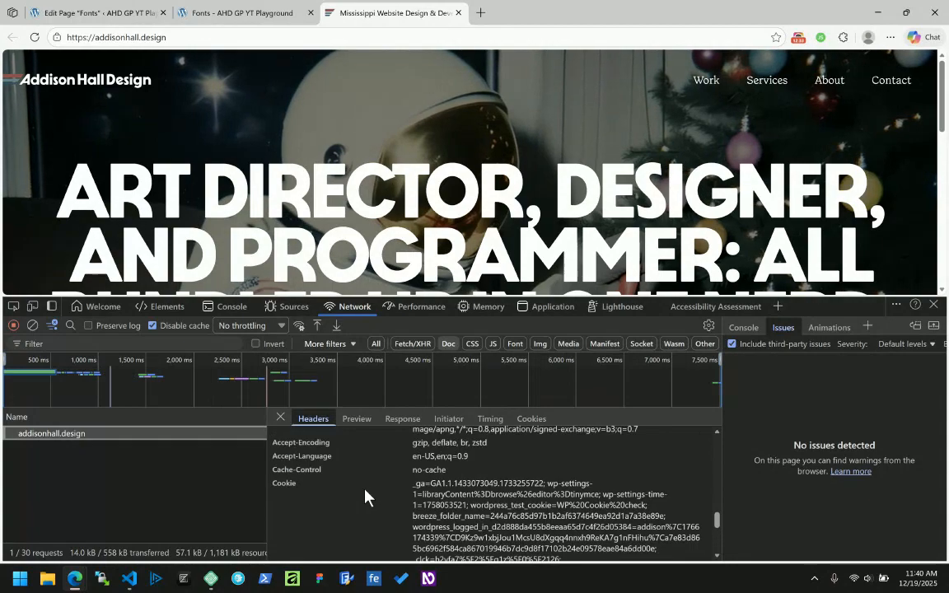
scroll(365, 495, "up", 2)
scroll(365, 495, "up", 1)
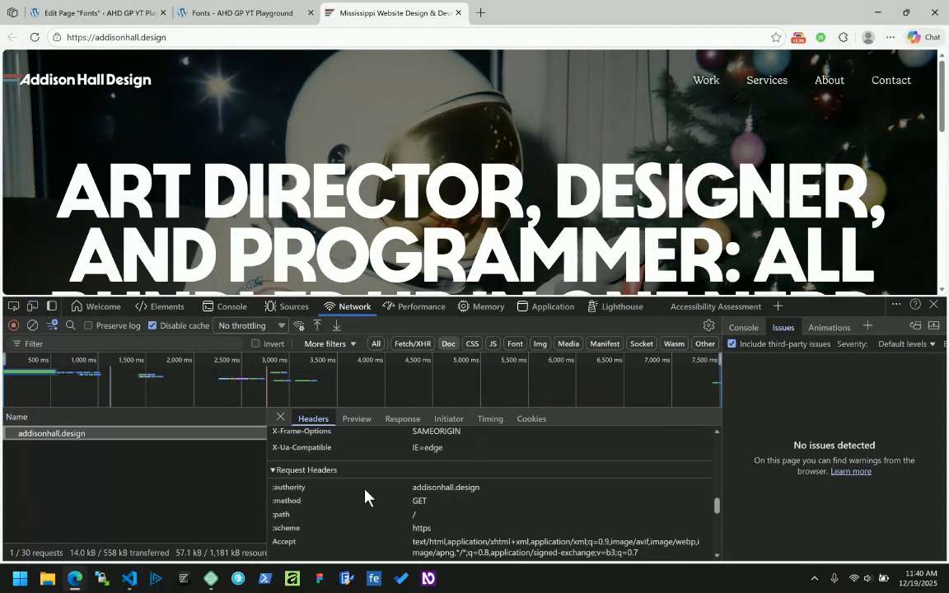
scroll(365, 495, "up", 2)
scroll(365, 496, "up", 2)
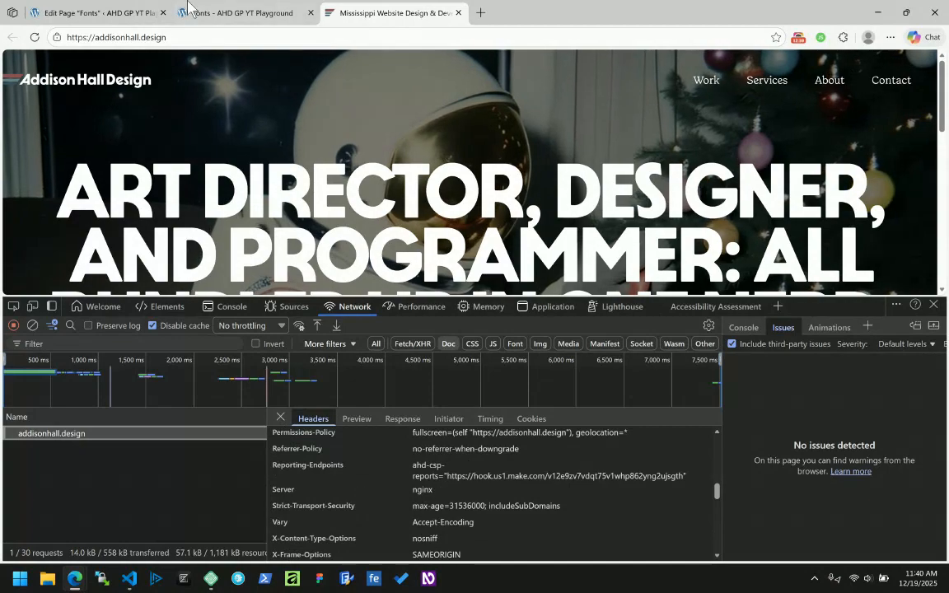
Step: Check the GB Button's rel attribute in the published Fonts page markup and close the Addison Hall Design site tab
left_click(237, 12)
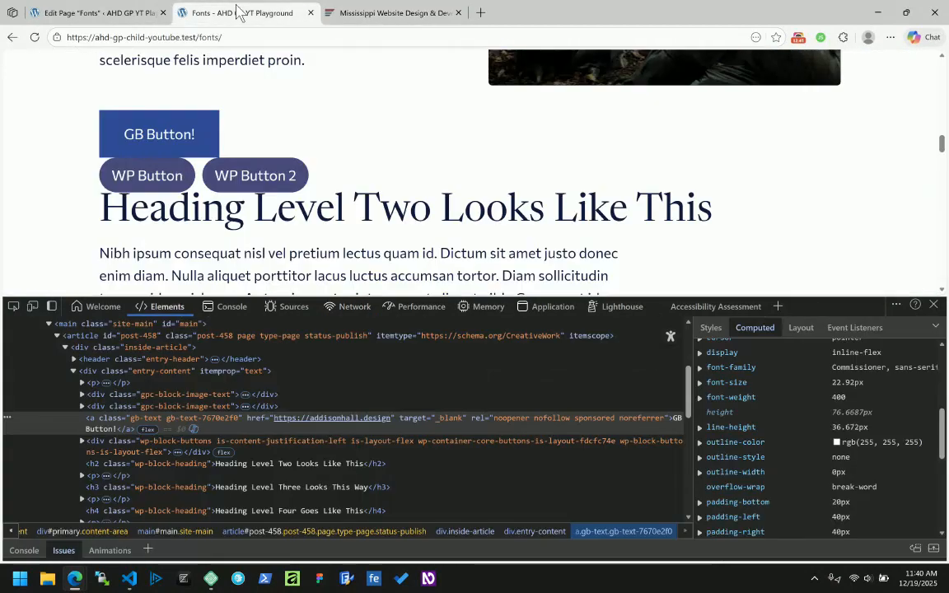
left_click(422, 14)
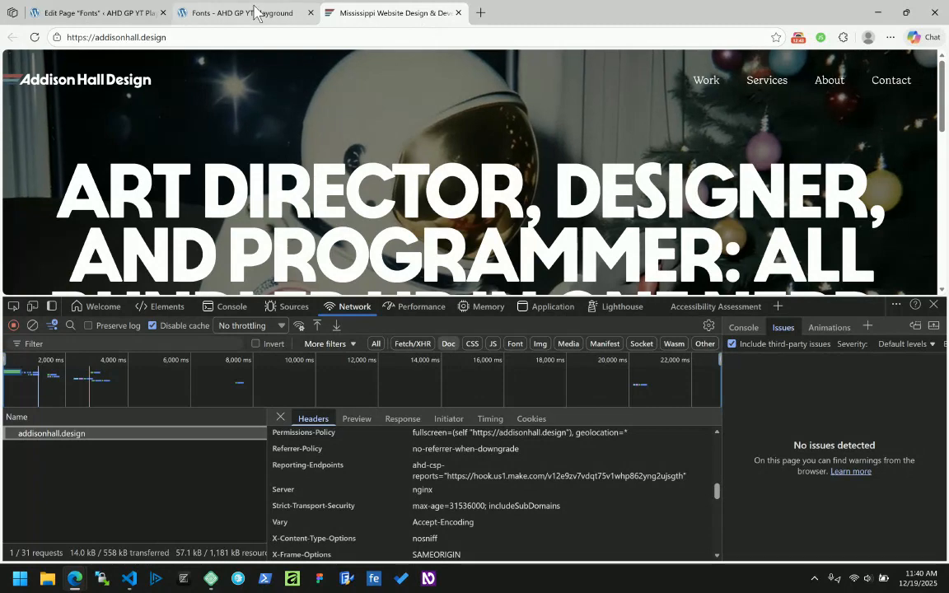
left_click(458, 12)
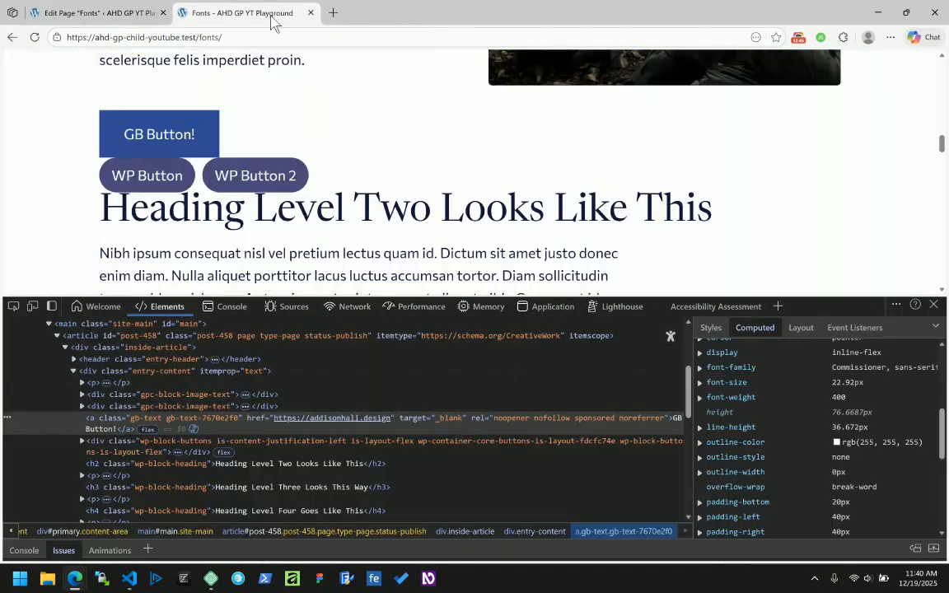
Step: Compare the GB Button and WP buttons in the page editor with their appearance on the published Fonts page
left_click(92, 6)
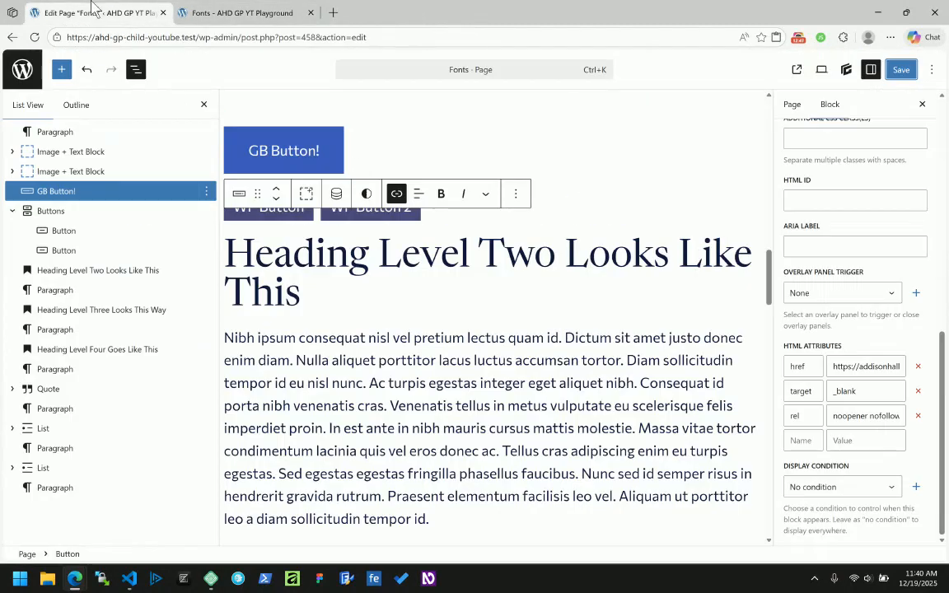
scroll(403, 350, "up", 2)
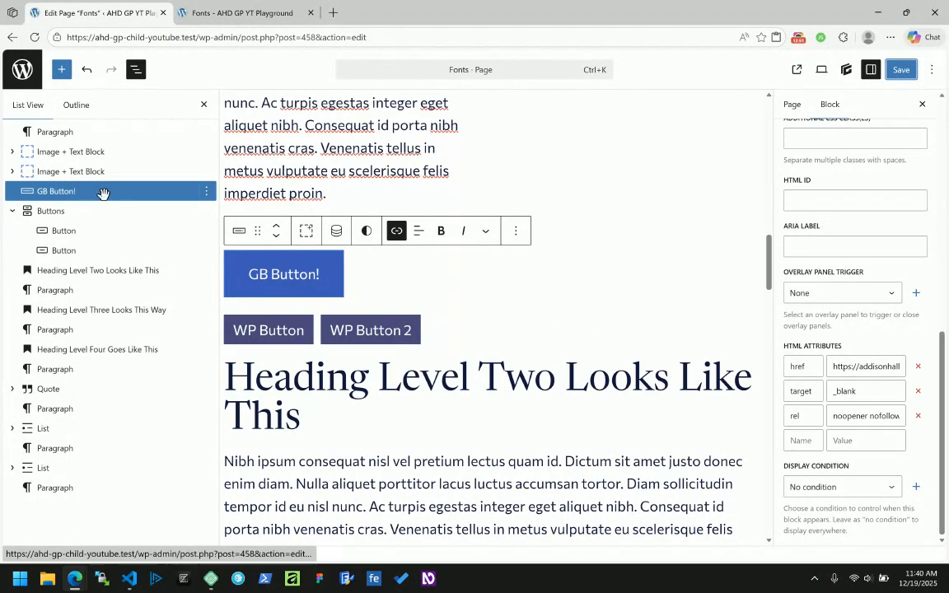
left_click(237, 14)
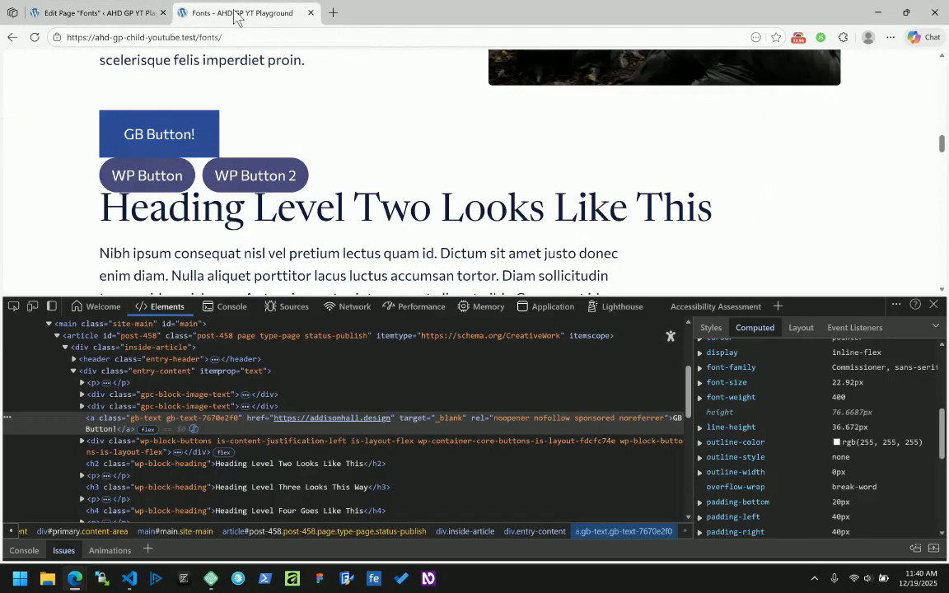
left_click(92, 11)
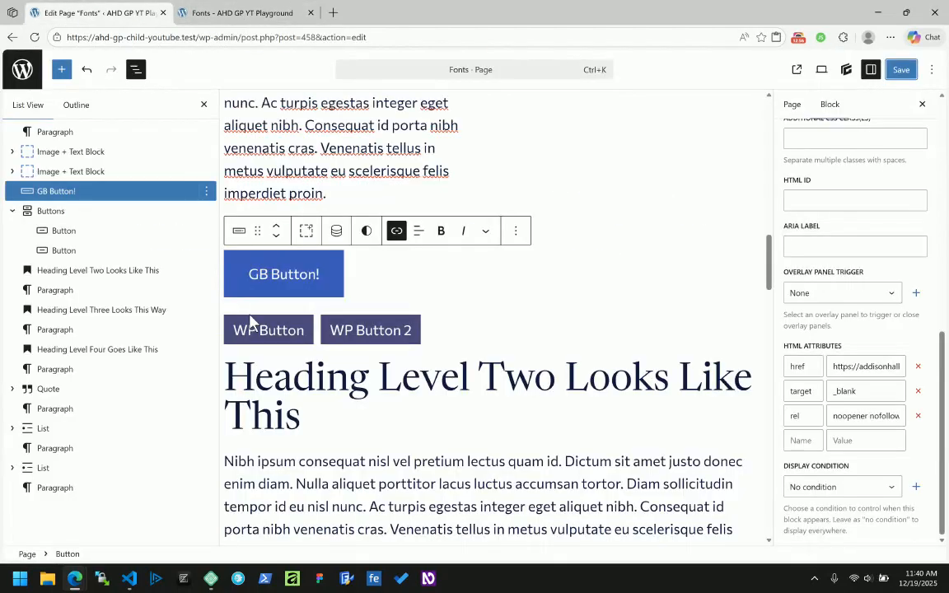
Step: Review the first WP Button's style options and set WP Button 2's border radius to 0 px
left_click(281, 338)
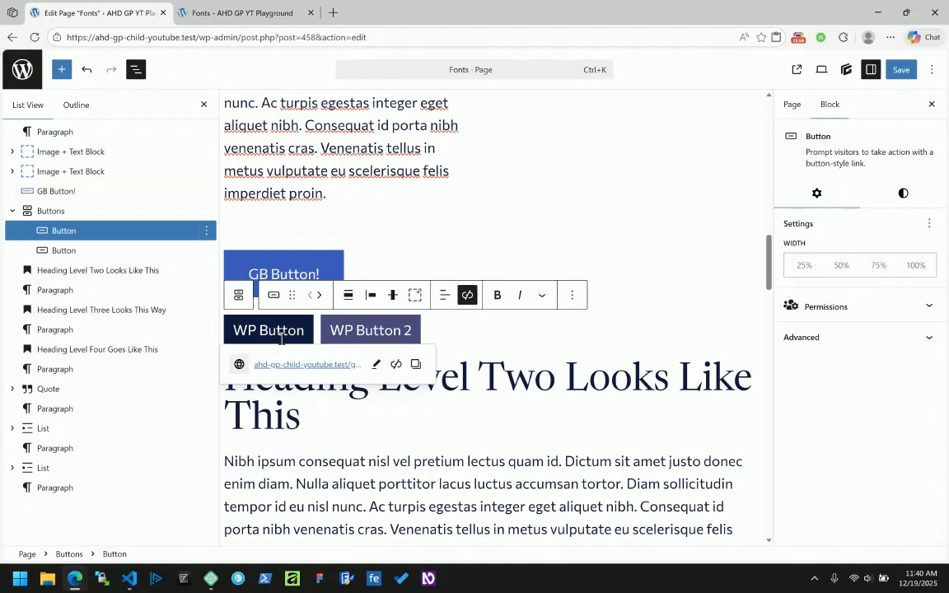
left_click(900, 191)
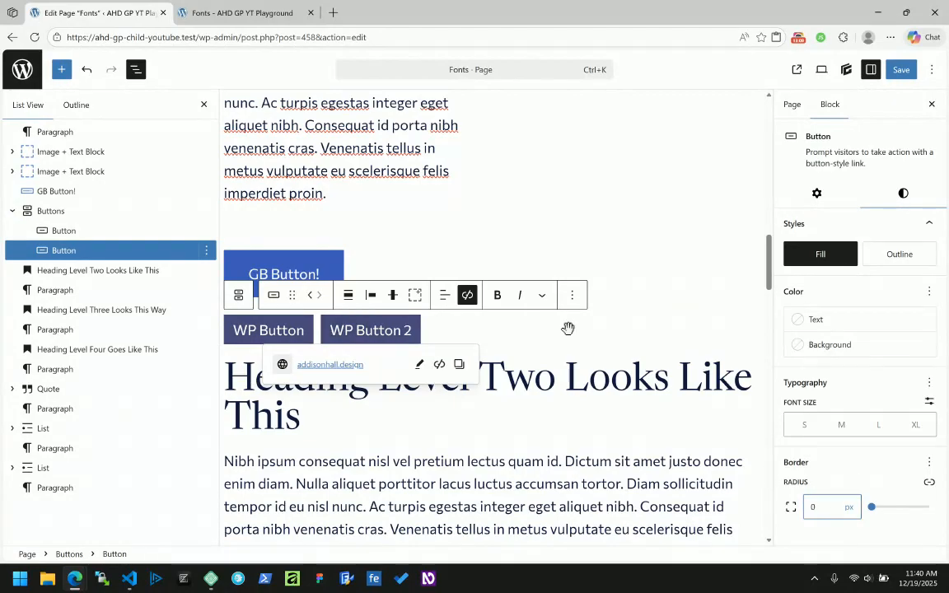
type("0")
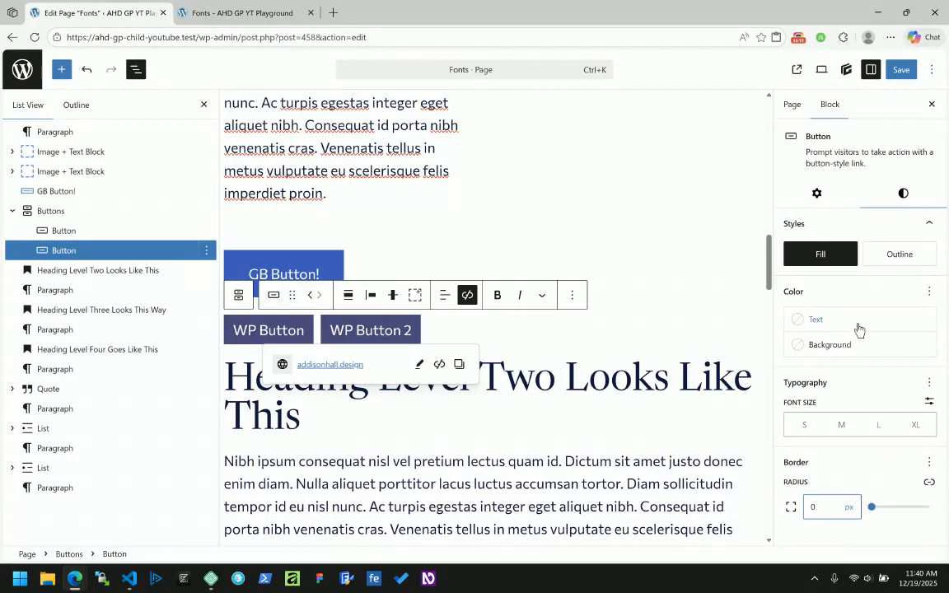
Step: Insert a Spacer block directly after the WordPress Buttons block
left_click(47, 210)
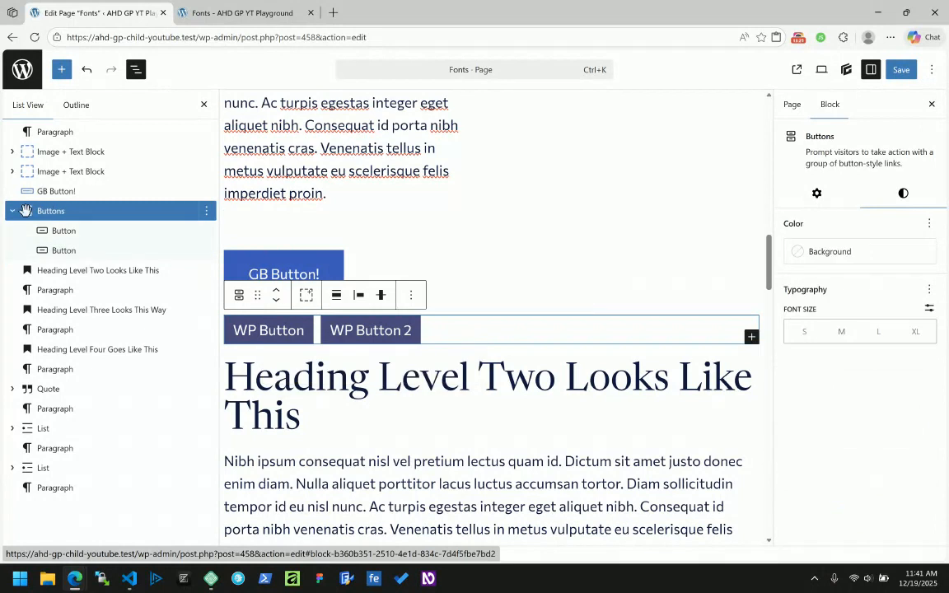
left_click(12, 211)
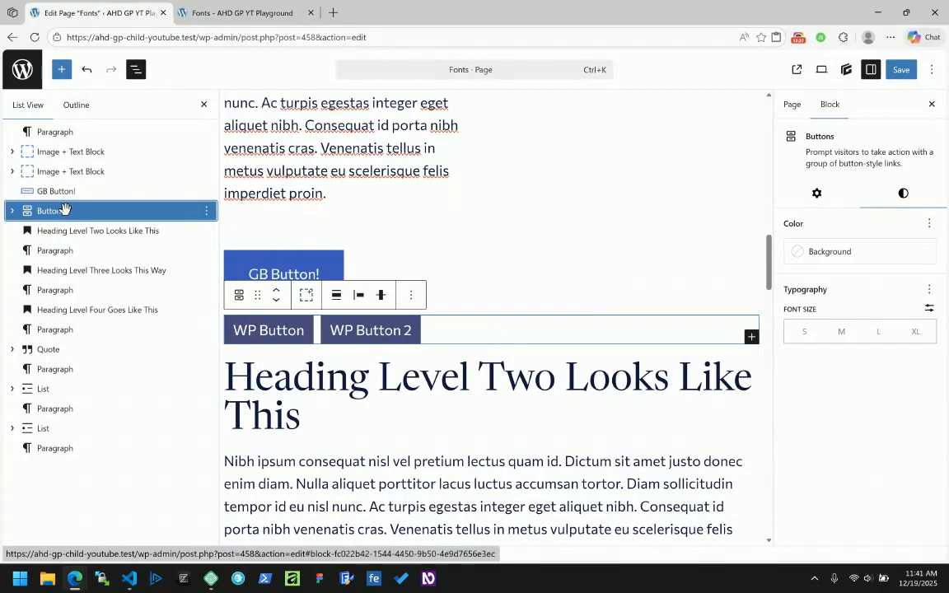
key("ctrl+alt+y")
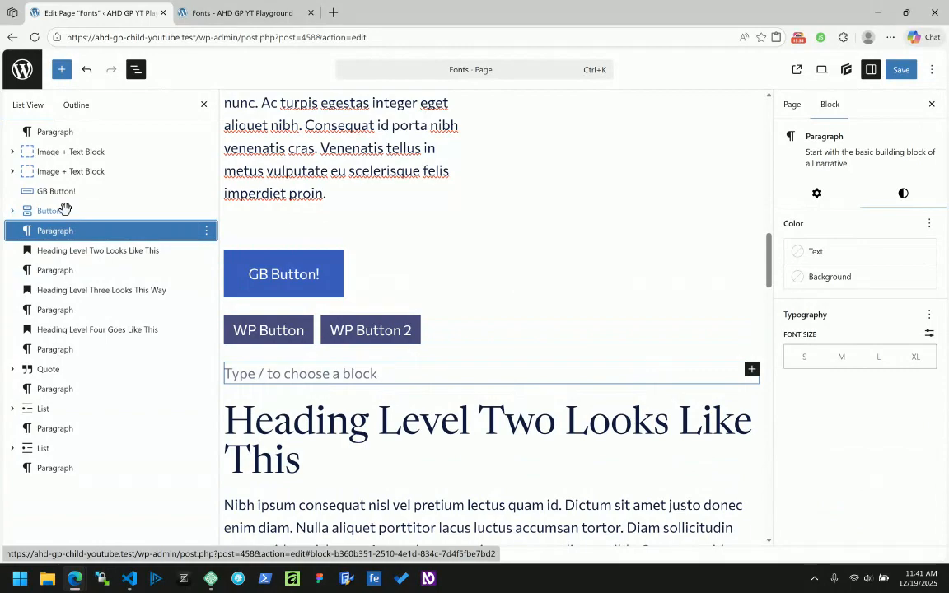
left_click(255, 374)
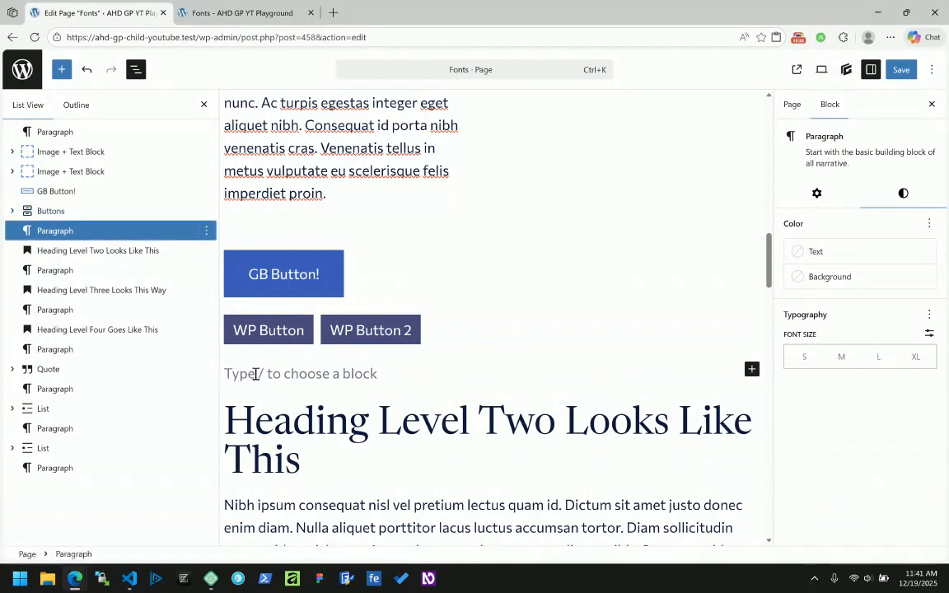
type("/spa")
key("Return")
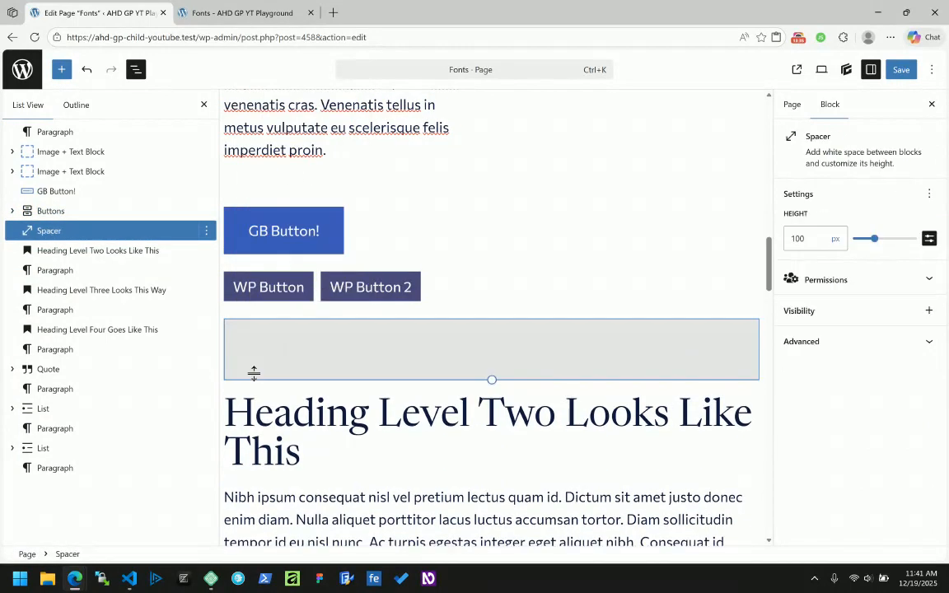
Step: Wrap the GB Button in a Container block and rename that container Buttons
left_click(64, 191)
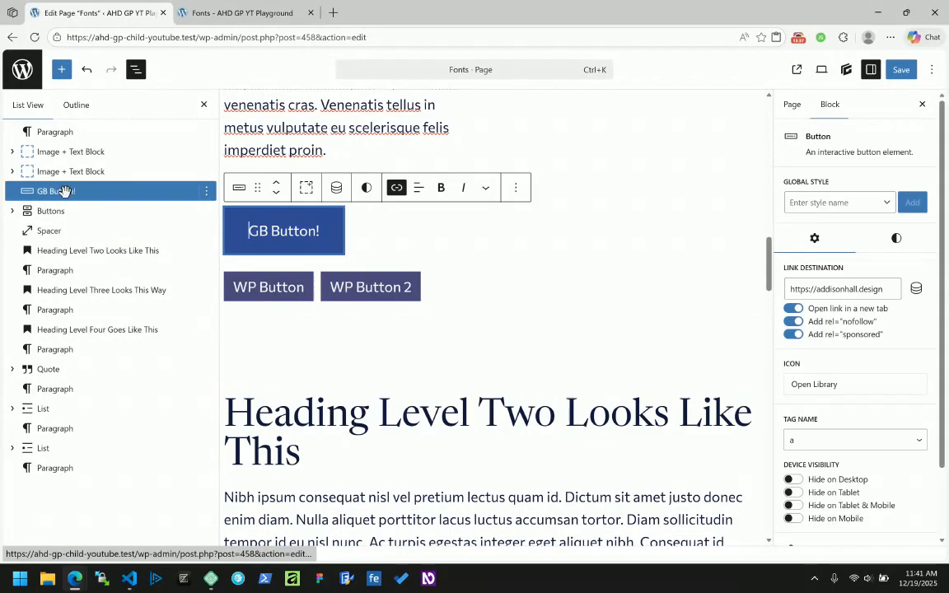
left_click(306, 188)
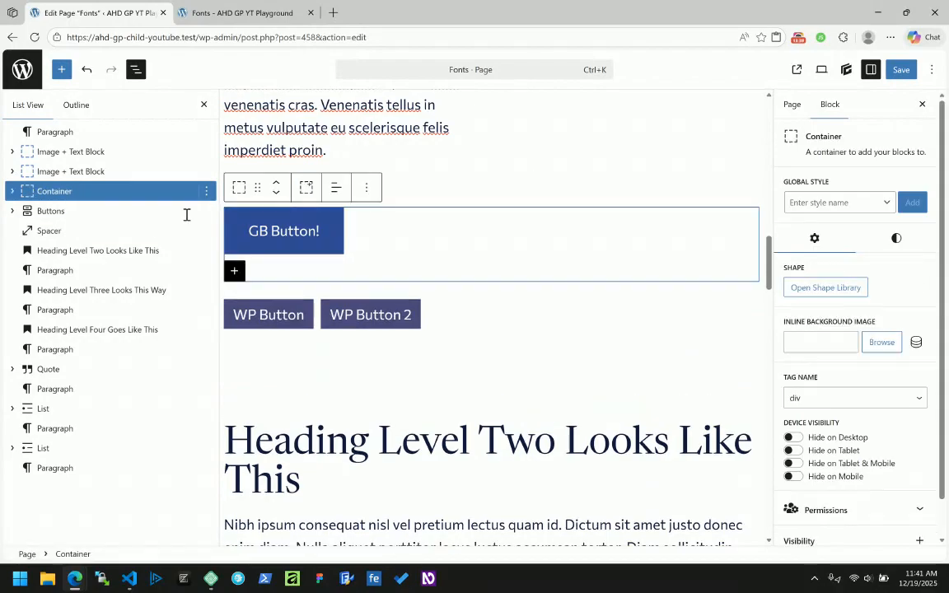
left_click(52, 192)
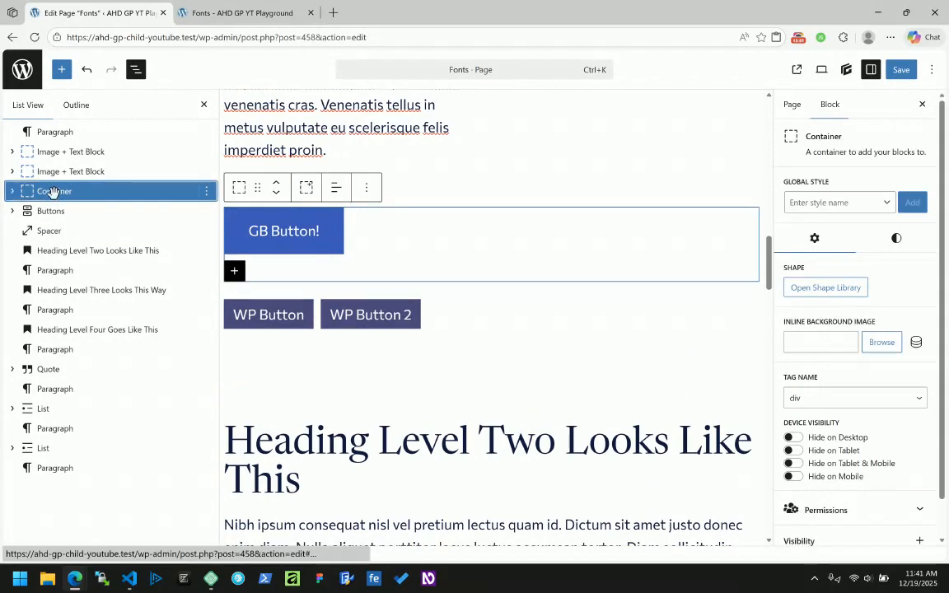
right_click(59, 191)
left_click(79, 402)
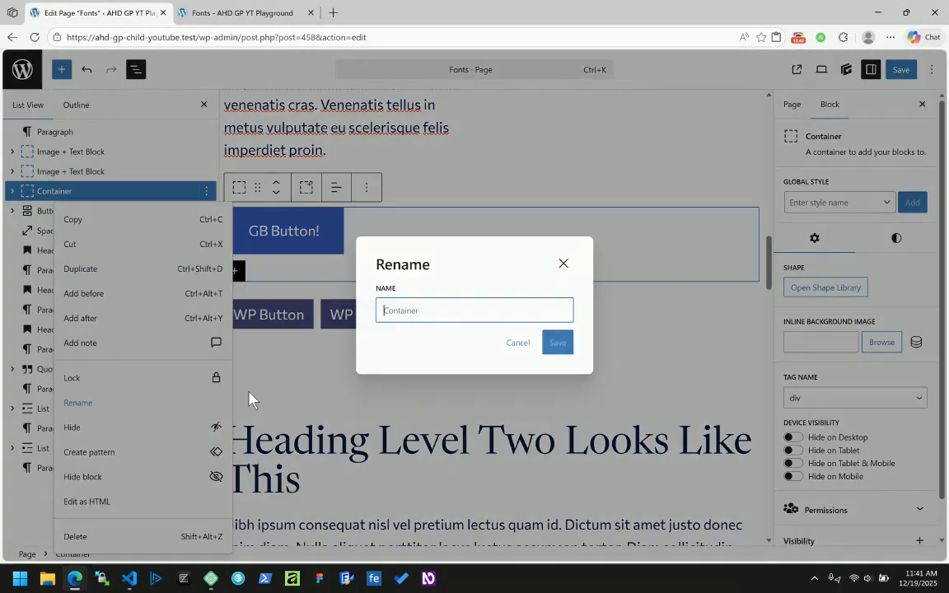
type("Buttons")
key("Return")
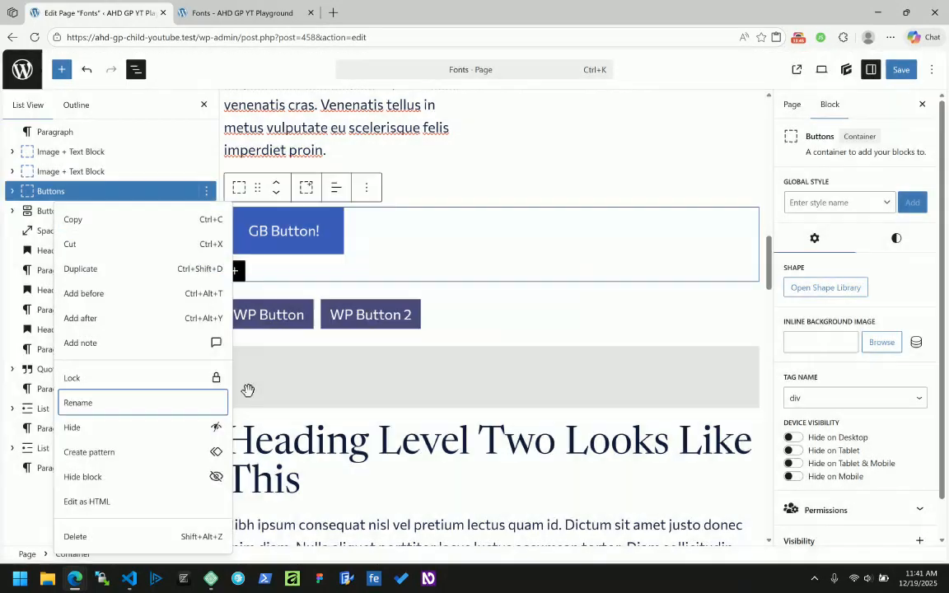
Step: Expand both Buttons groups in the block list and browse the global styles available for the Buttons container
left_click(12, 191)
left_click(12, 231)
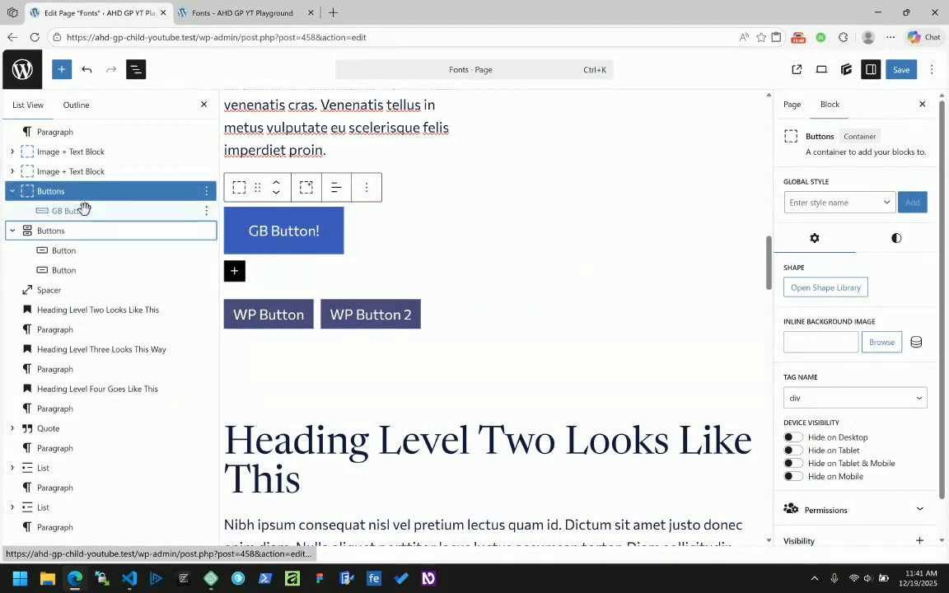
left_click(873, 208)
scroll(894, 278, "down", 5)
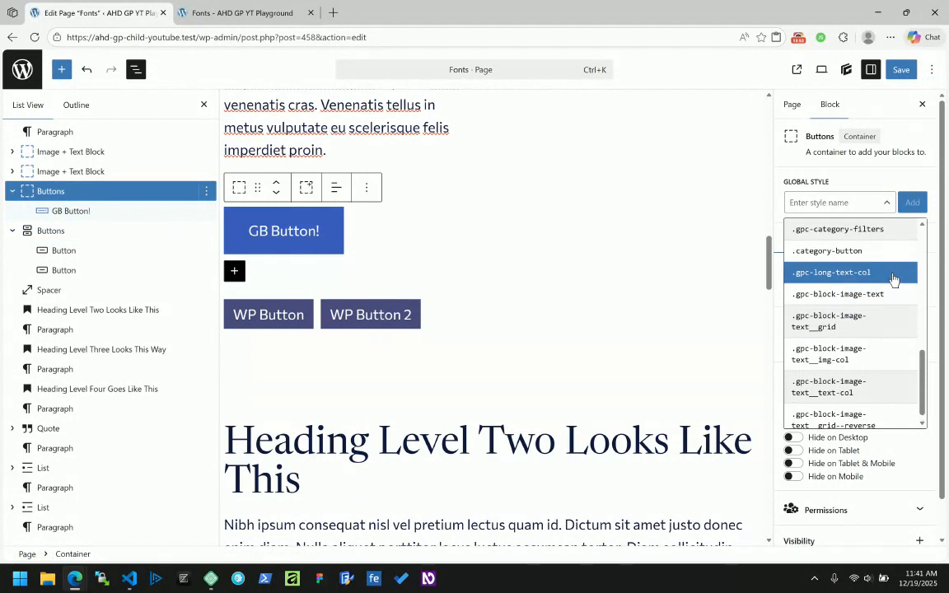
scroll(894, 276, "up", 5)
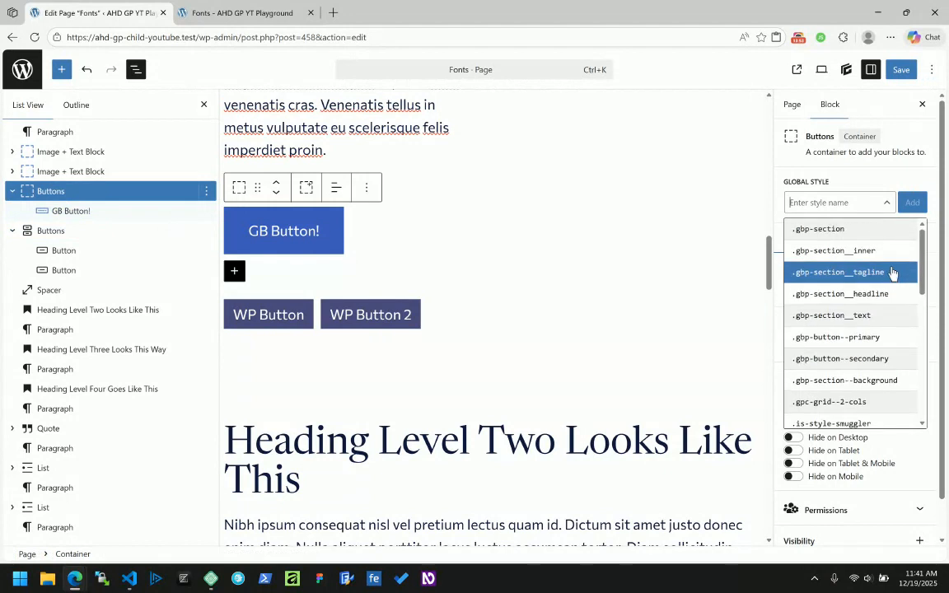
left_click(851, 189)
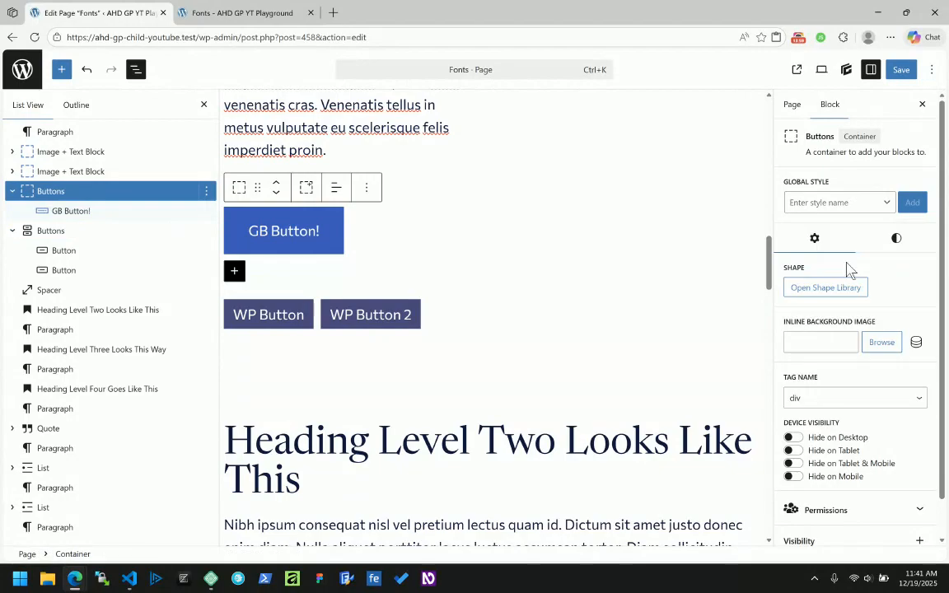
Step: Review the Buttons container's local style controls, including its padding and margin options
left_click(901, 238)
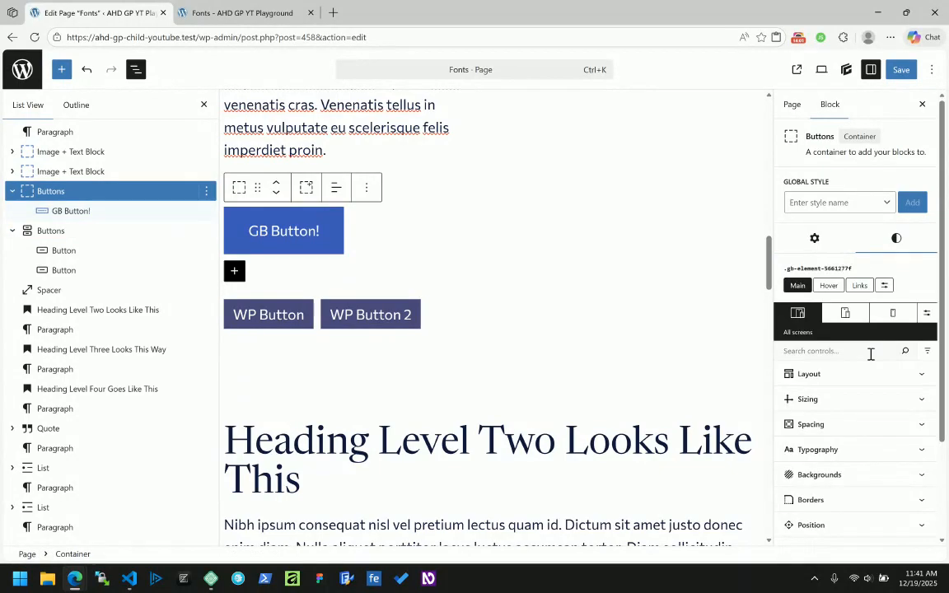
left_click(845, 424)
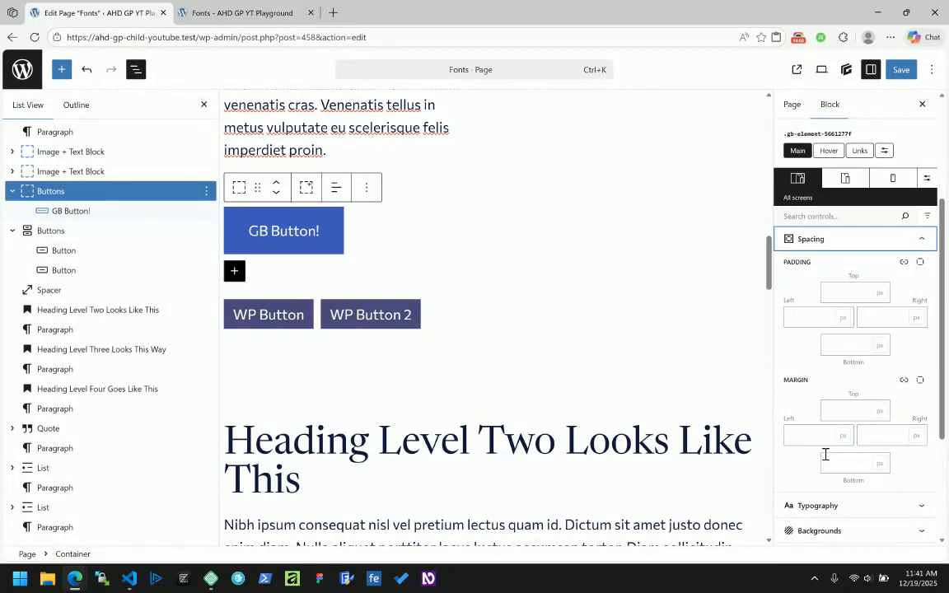
left_click(856, 462)
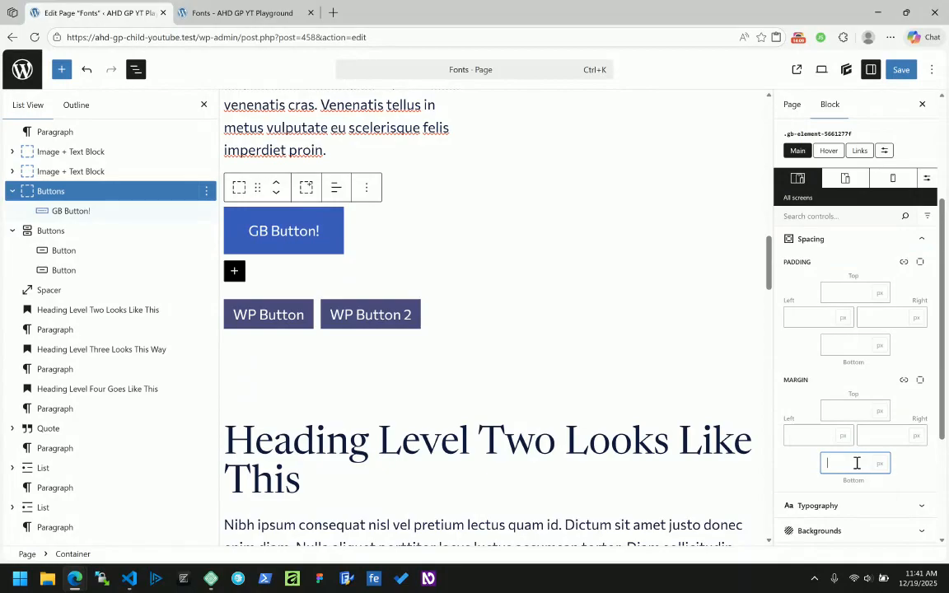
scroll(849, 460, "down", 3)
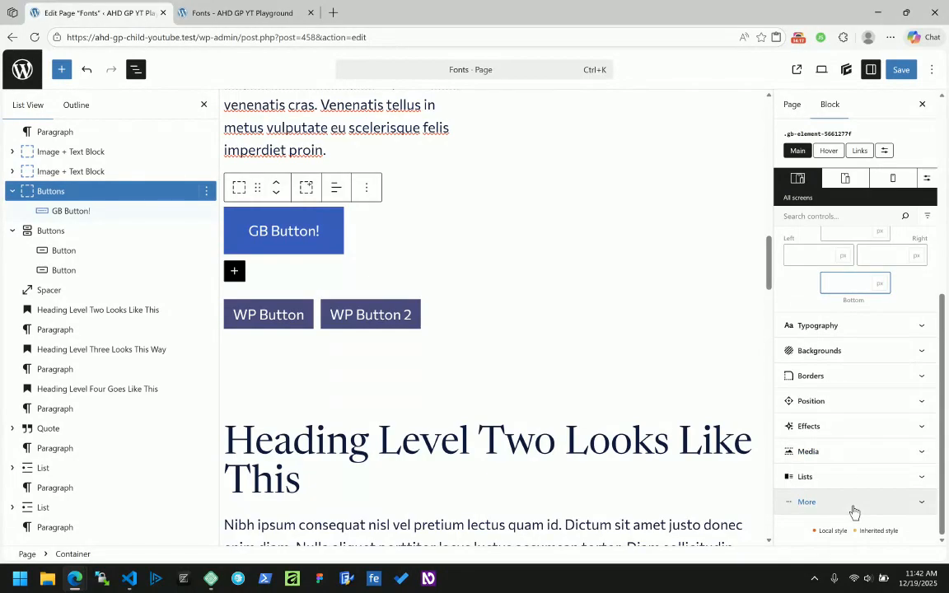
scroll(855, 416, "up", 3)
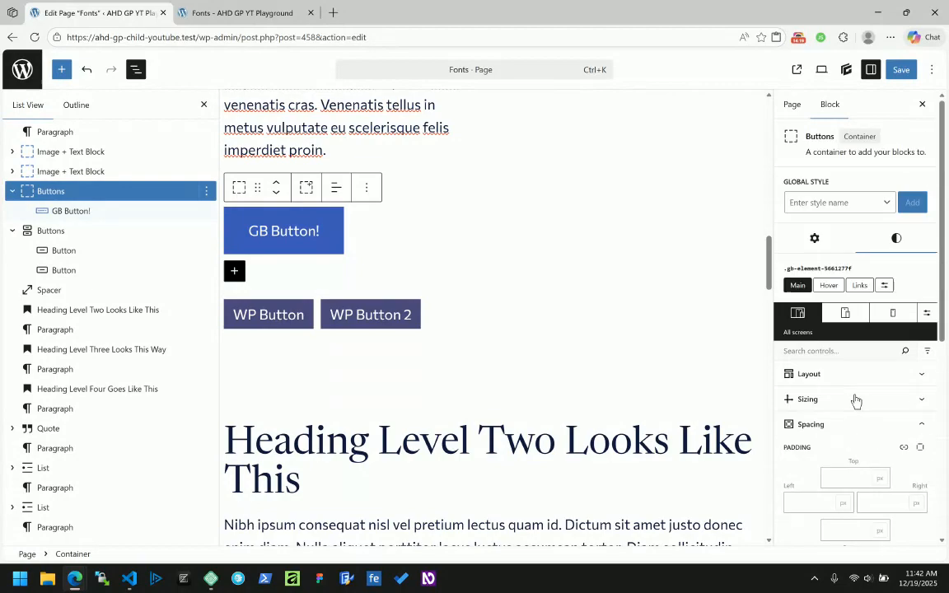
Step: Review the Buttons container's advanced settings, including the additional CSS classes and HTML attributes
left_click(815, 239)
scroll(816, 395, "down", 1)
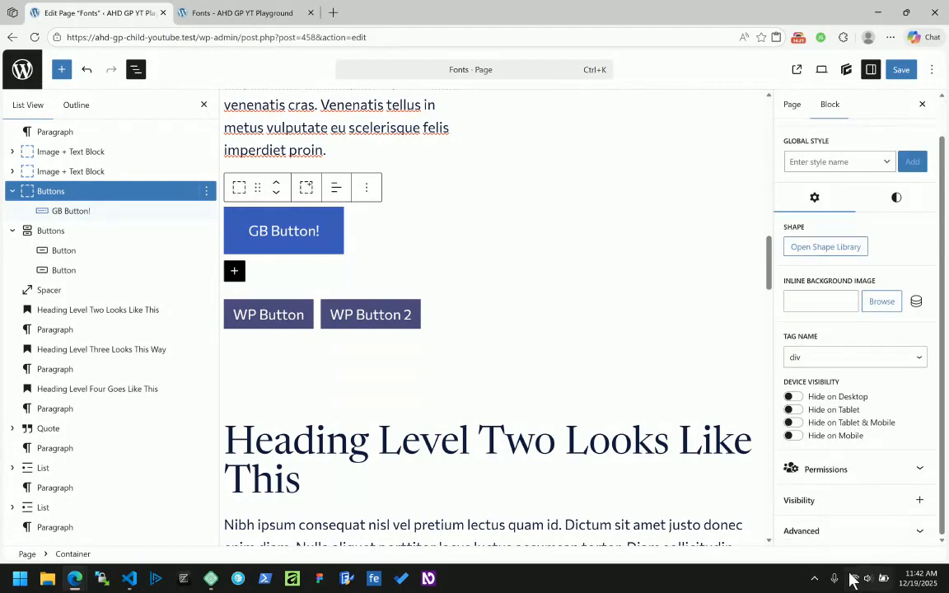
left_click(846, 531)
left_click(794, 211)
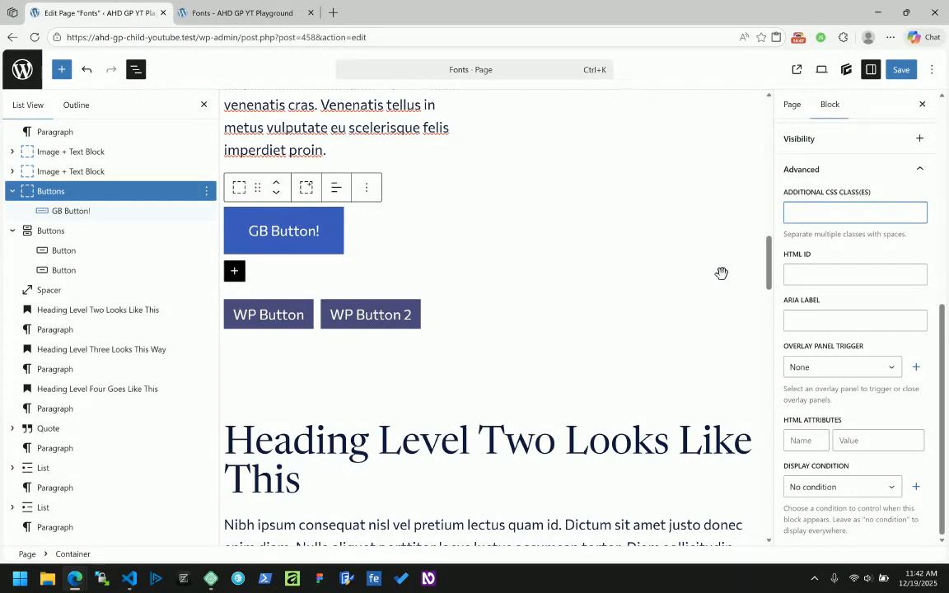
scroll(898, 270, "up", 5)
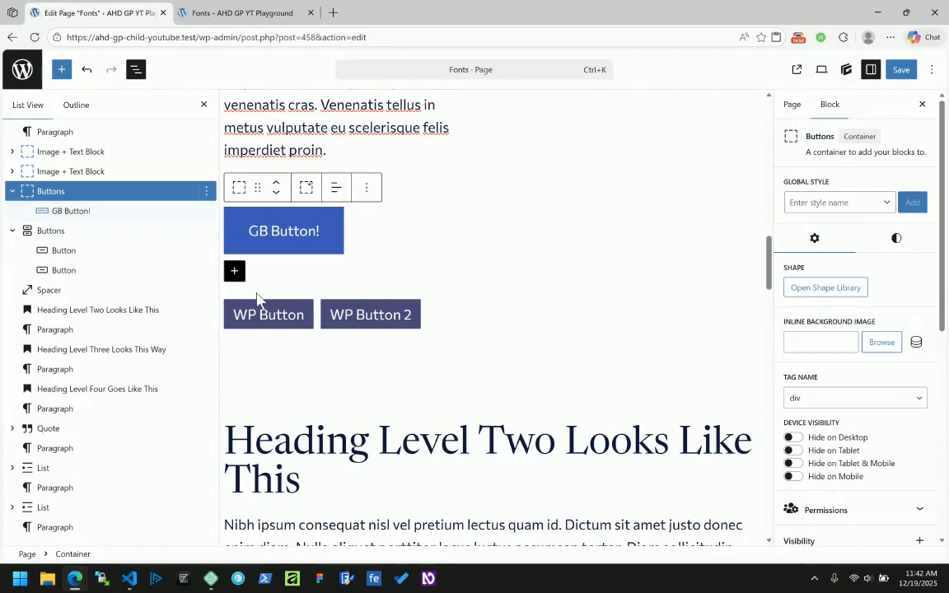
Step: Check the global style list again for the Buttons container and look over the GB Button's own settings
mouse_move(498, 303)
left_click(841, 203)
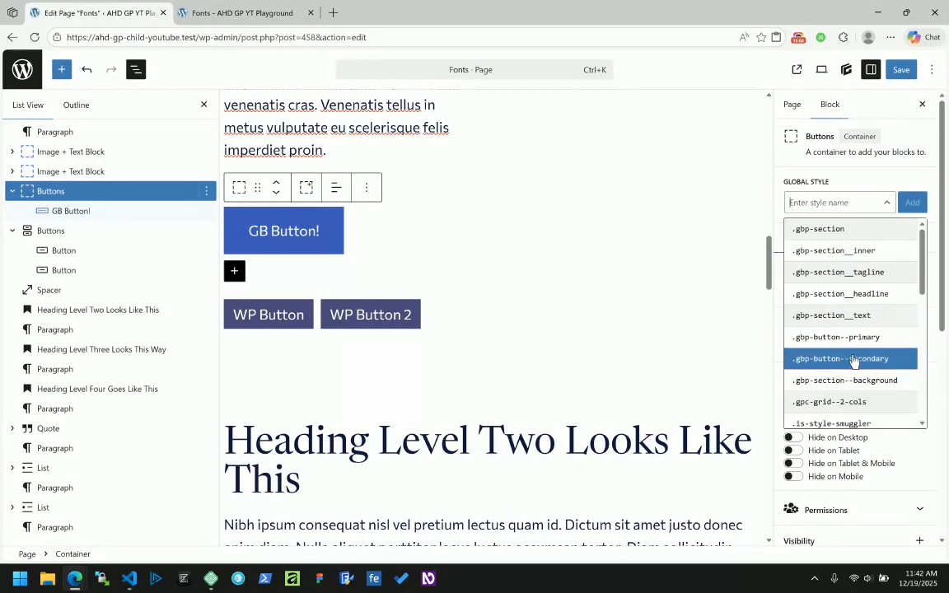
scroll(852, 354, "down", 4)
scroll(849, 312, "up", 1)
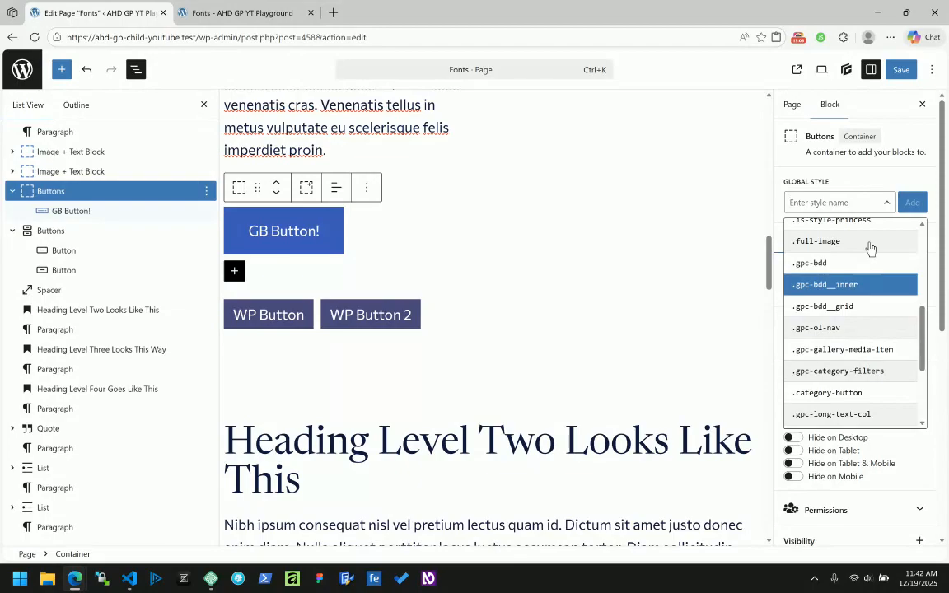
left_click(868, 187)
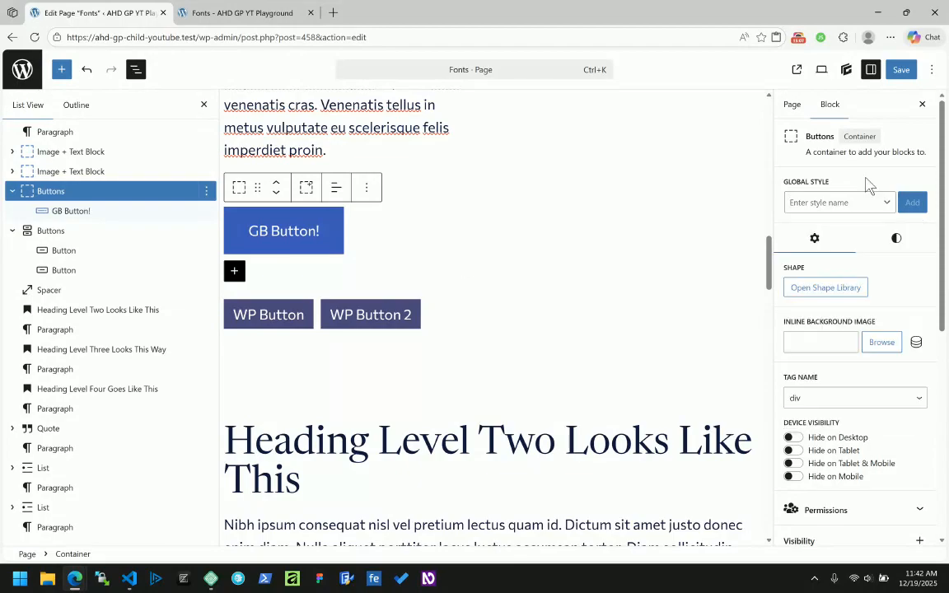
left_click(297, 236)
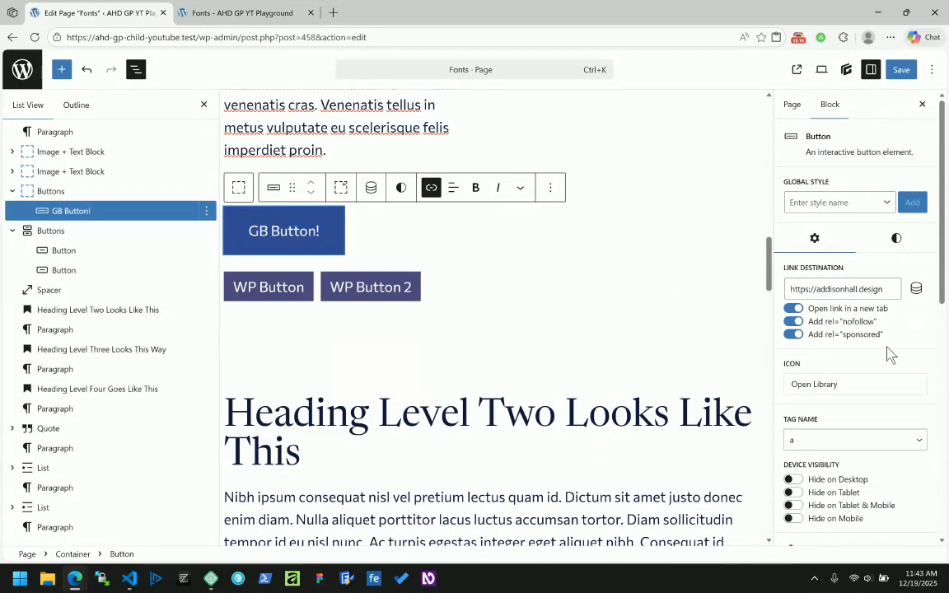
scroll(865, 354, "down", 6)
scroll(890, 354, "up", 7)
Step: Set the Buttons container's bottom margin to 2rem
left_click(108, 191)
left_click(897, 238)
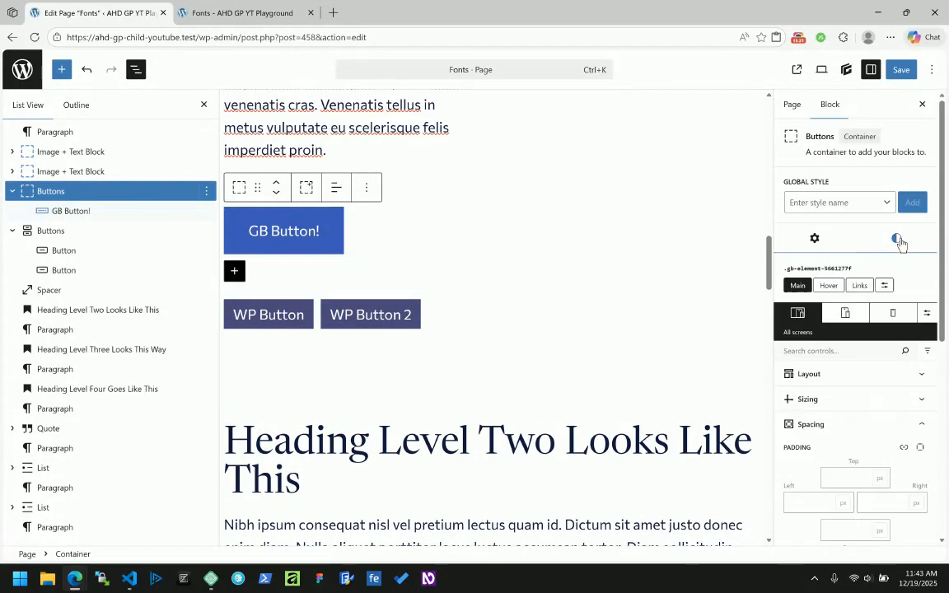
scroll(871, 324, "down", 3)
scroll(841, 387, "down", 2)
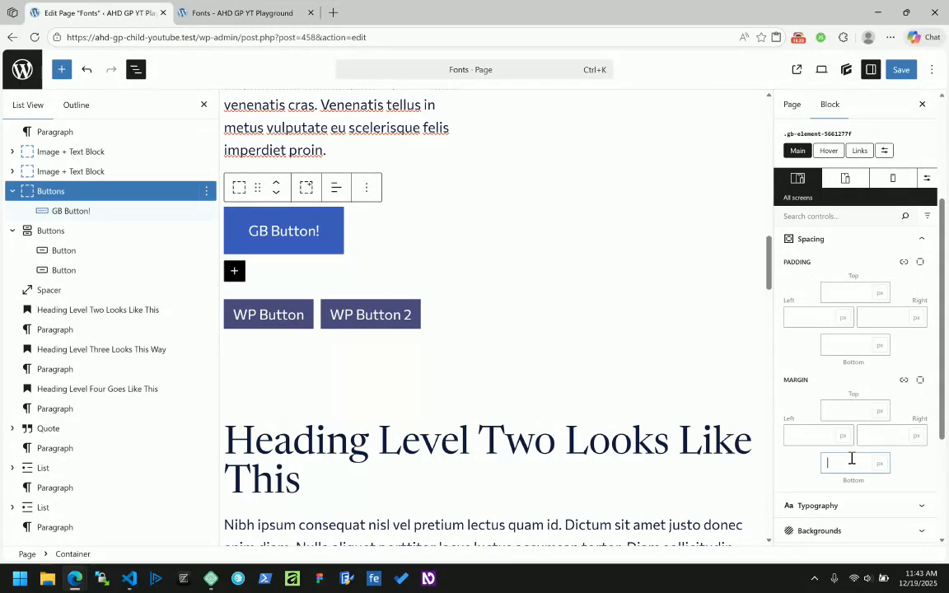
left_click(851, 459)
type("2rem")
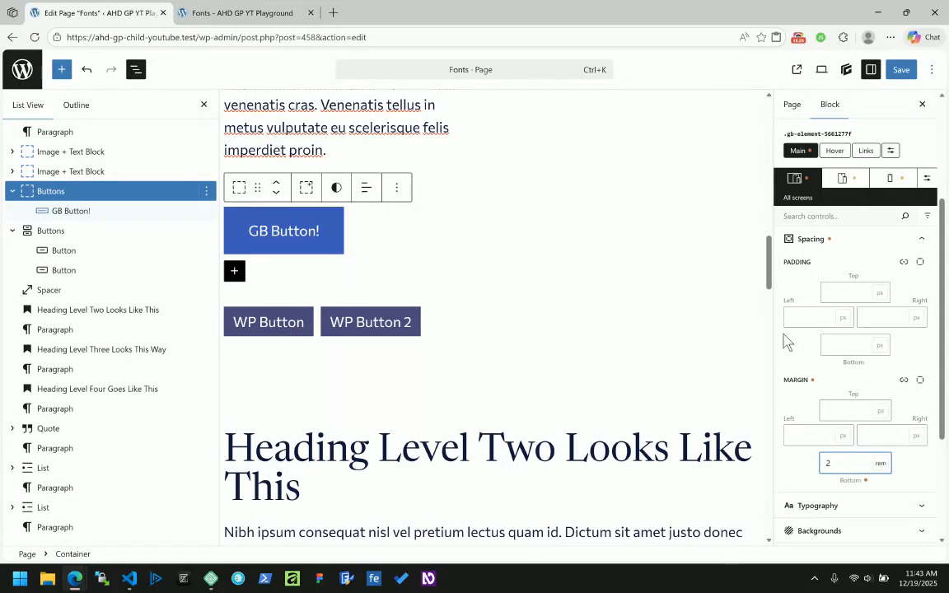
Step: Save the page and reload the published Fonts page to check the button spacing
left_click(896, 70)
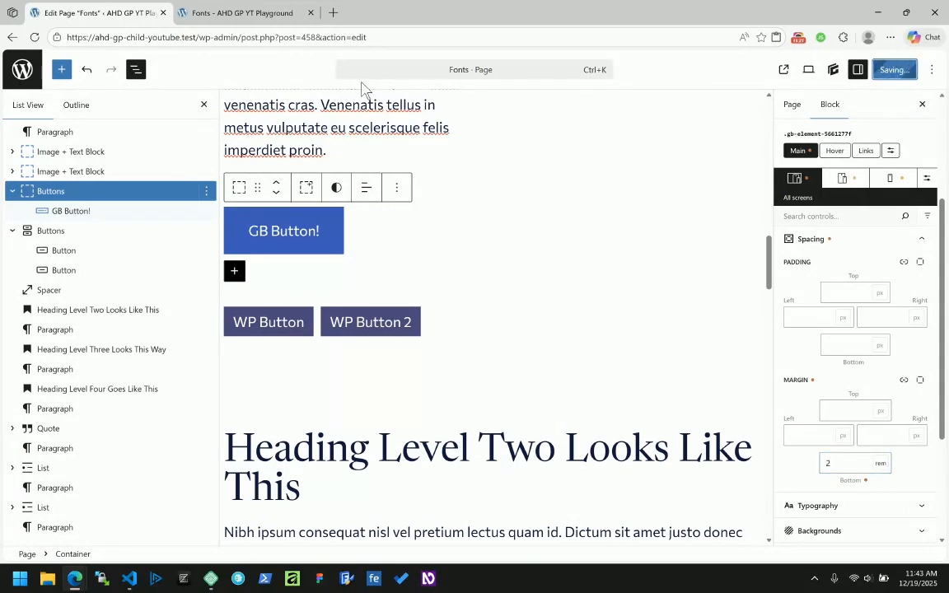
left_click(252, 15)
left_click(35, 37)
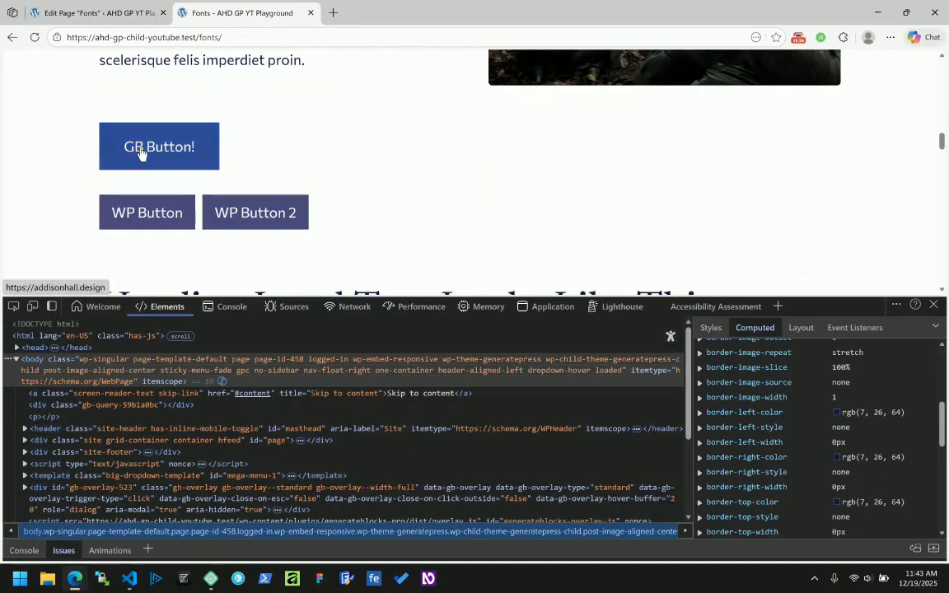
Step: Return to the page editor, apply the .gbp-button--primary global style to the GB Button and remove its local styles
left_click(91, 13)
left_click(284, 231)
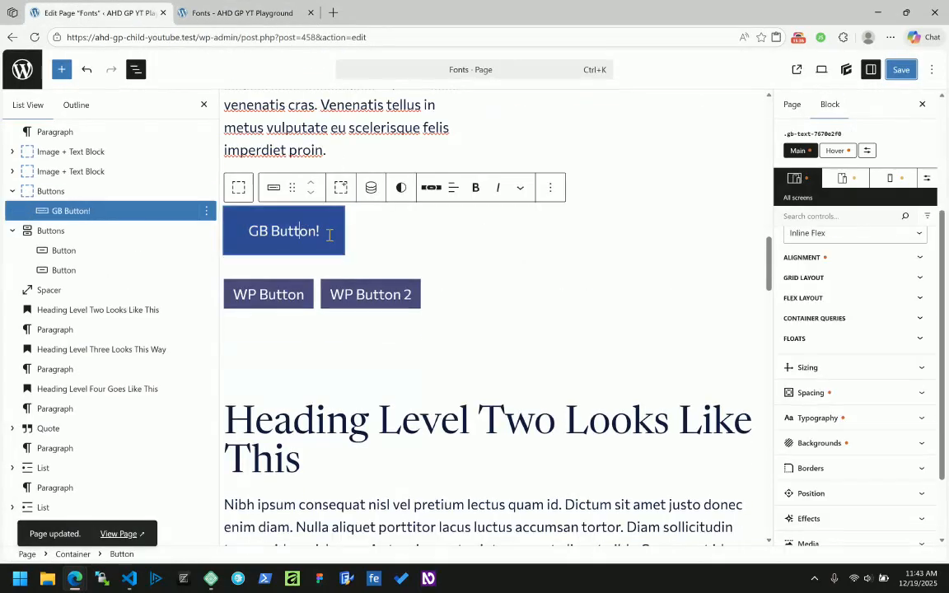
scroll(902, 183, "up", 2)
left_click(850, 203)
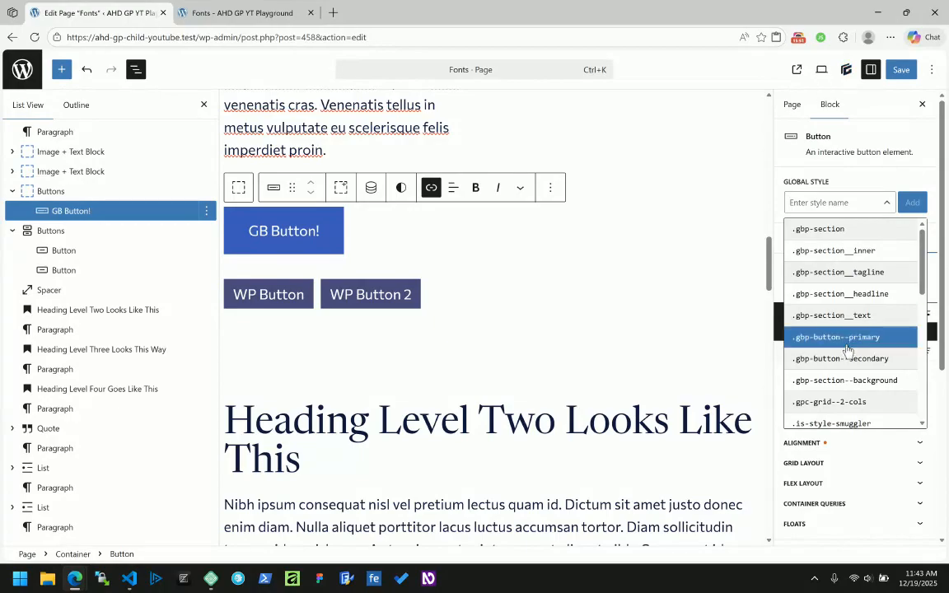
left_click(816, 337)
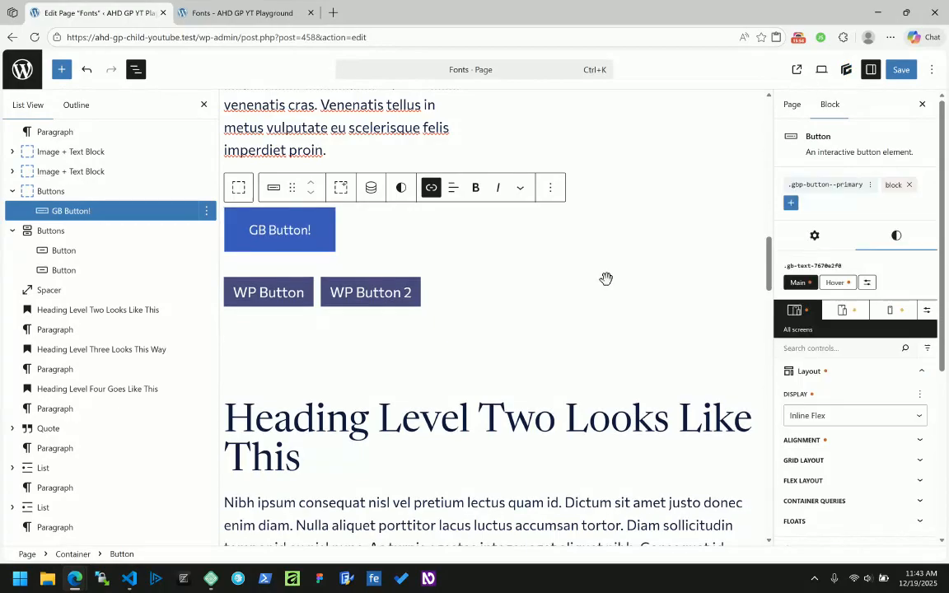
left_click(910, 184)
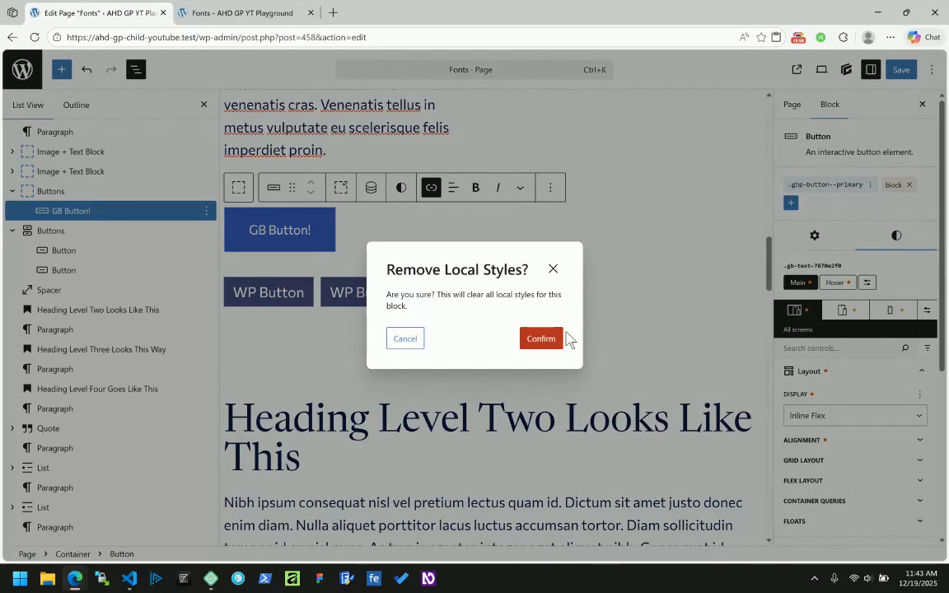
left_click(549, 344)
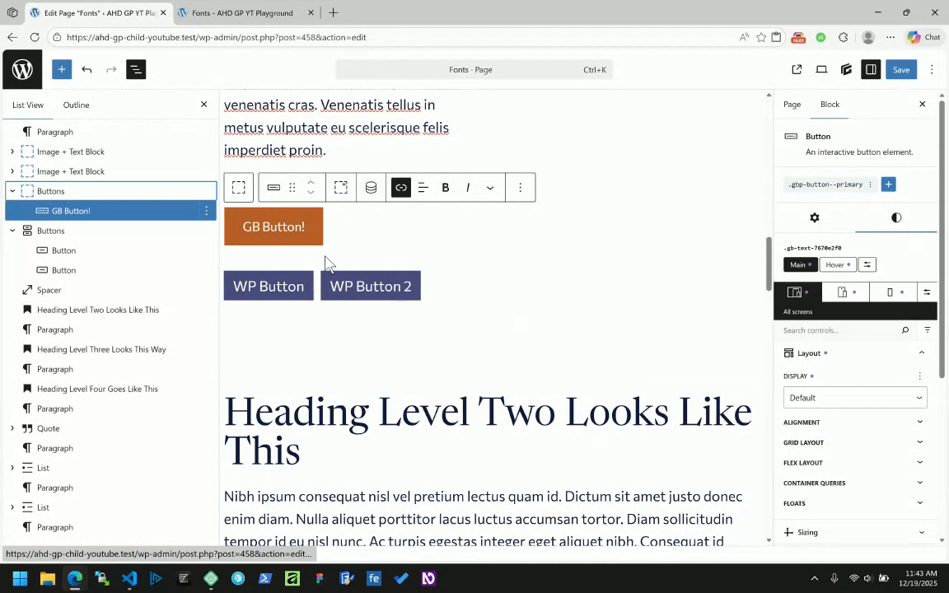
left_click(537, 298)
Step: Set the first WP Button's background to the accent theme color and look over its text color options
left_click(381, 284)
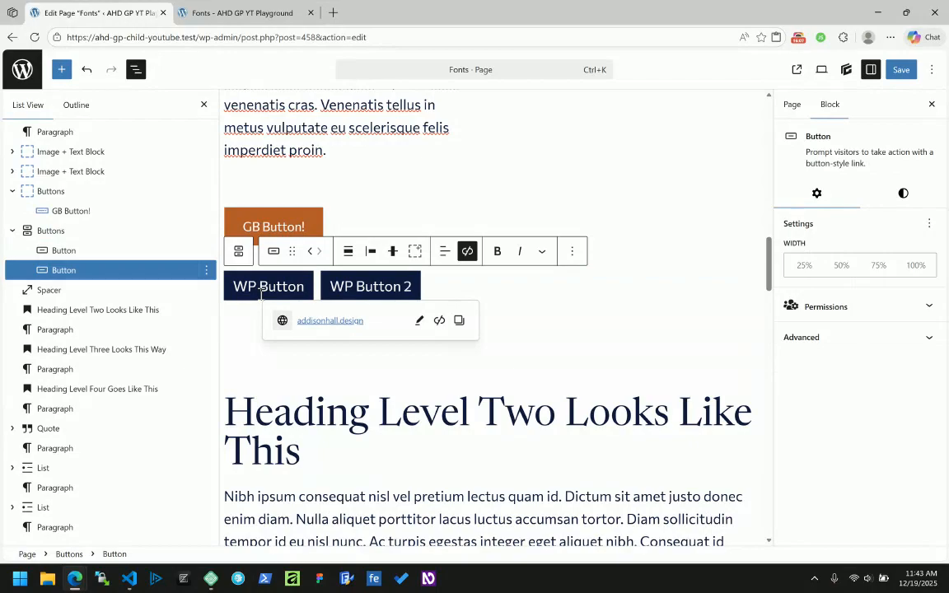
left_click(261, 293)
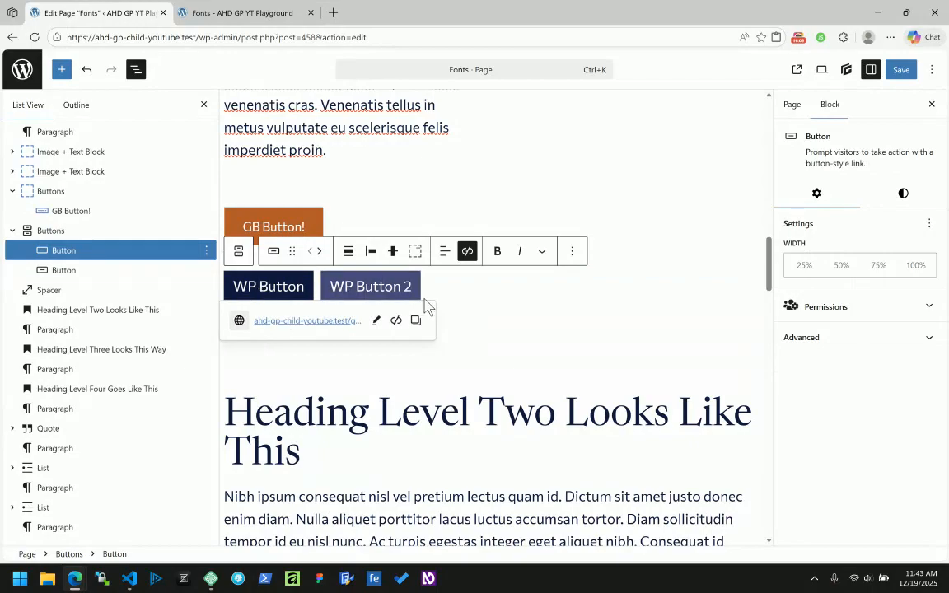
left_click(904, 193)
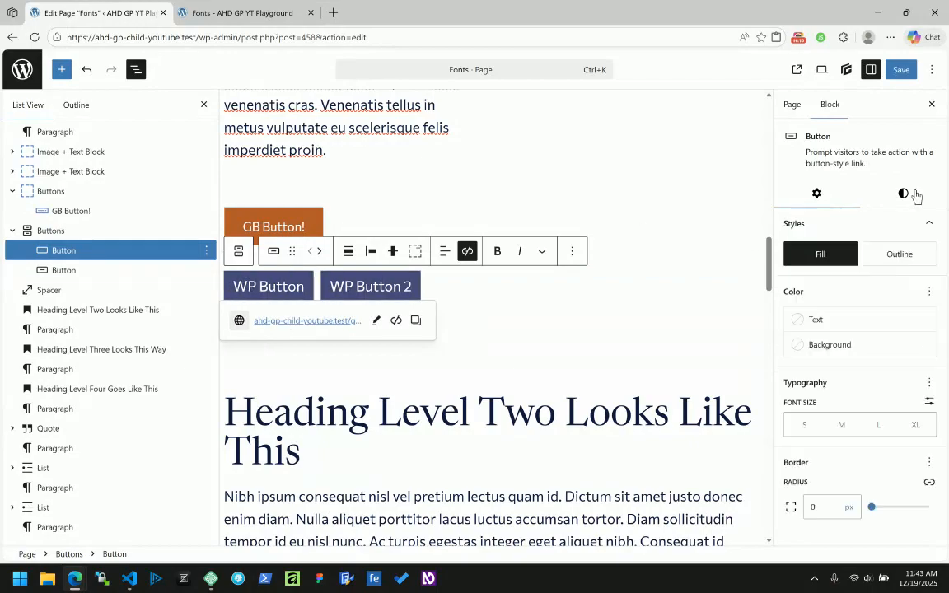
left_click(798, 346)
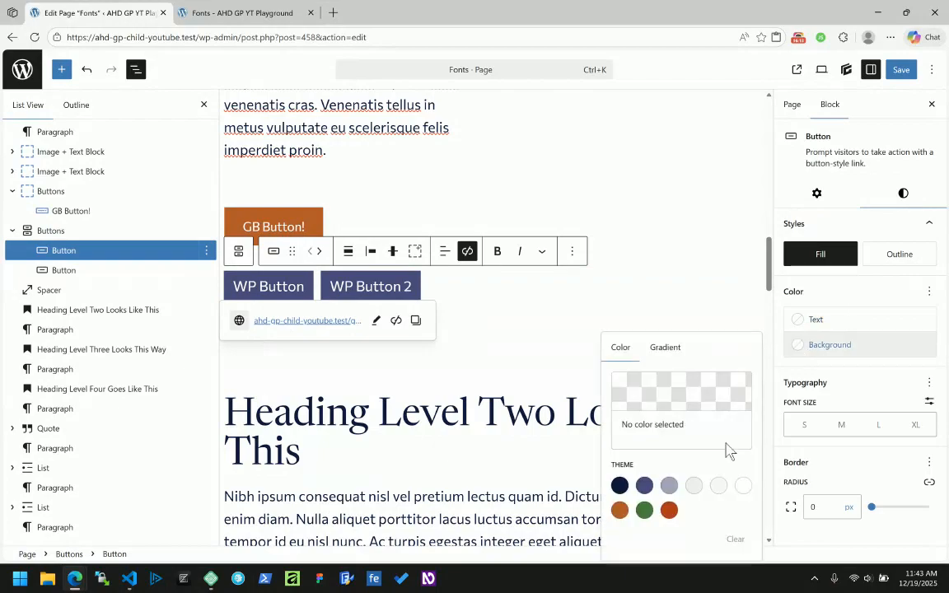
left_click(620, 511)
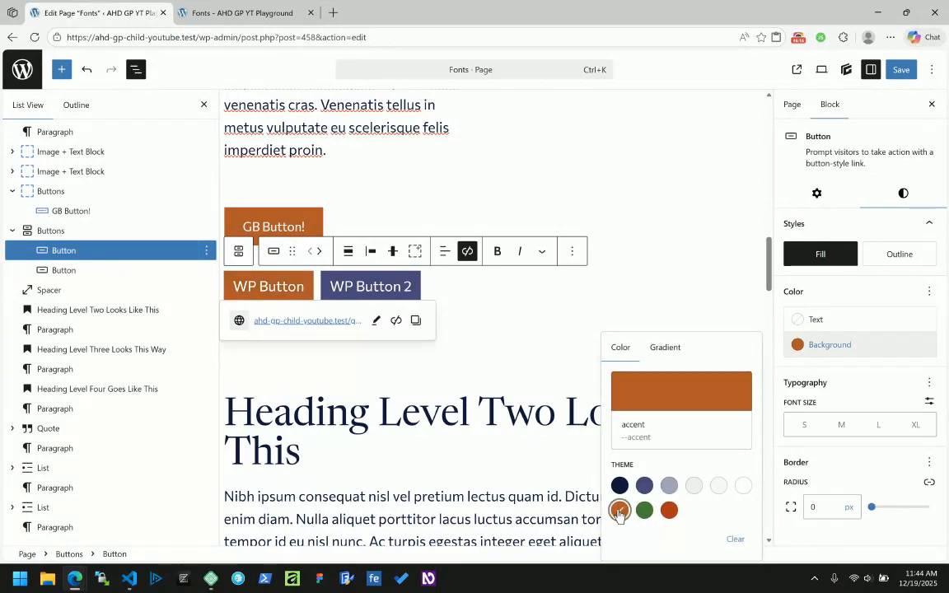
left_click(798, 321)
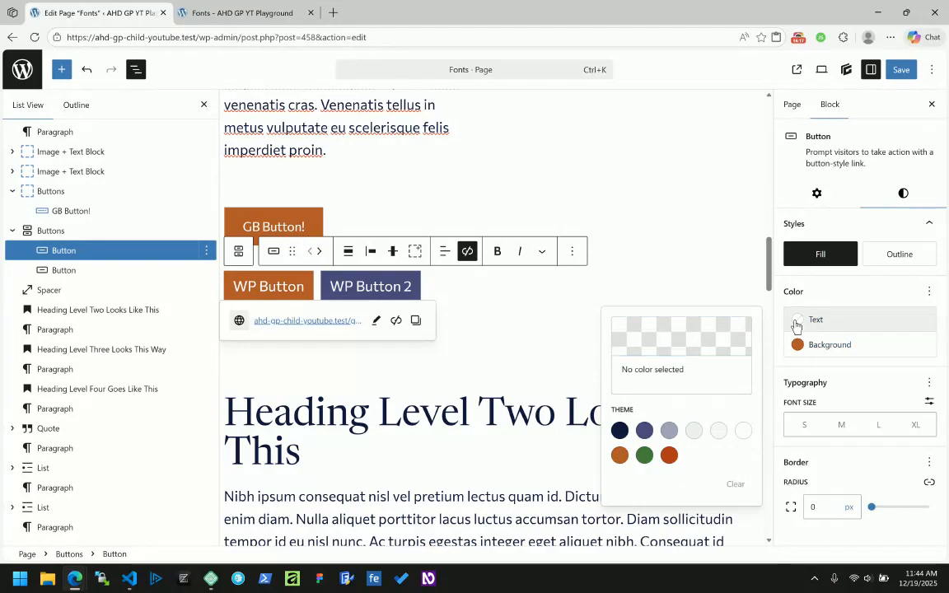
left_click(795, 324)
left_click(930, 291)
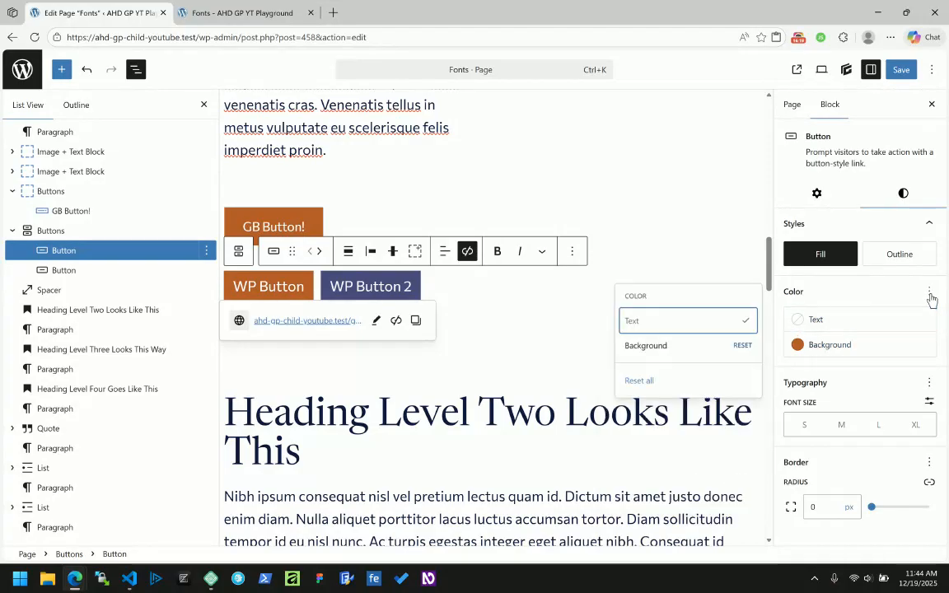
left_click(894, 291)
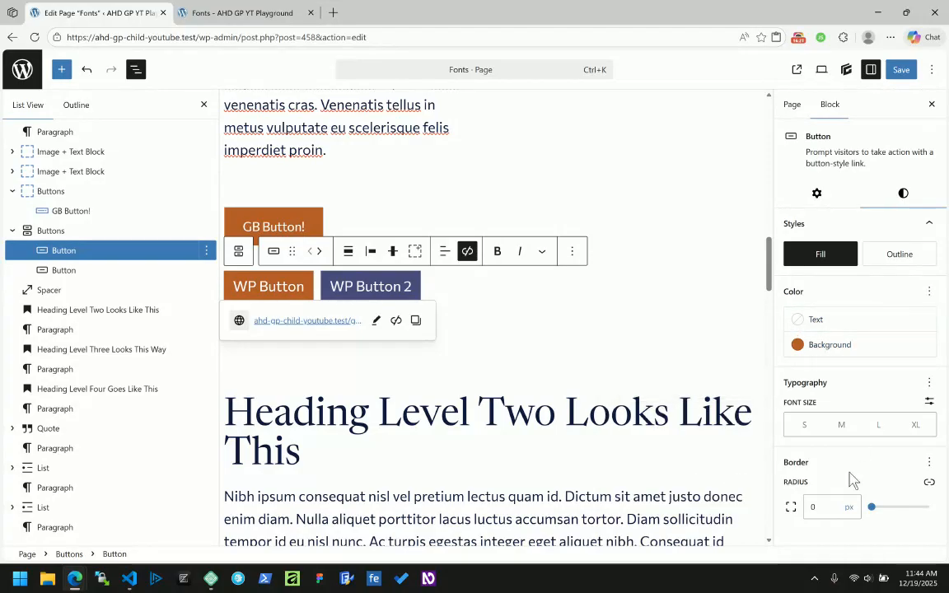
Step: Set WP Button 2's background to the accent theme color, and try the Outline style before returning to Fill
left_click(365, 286)
left_click(795, 345)
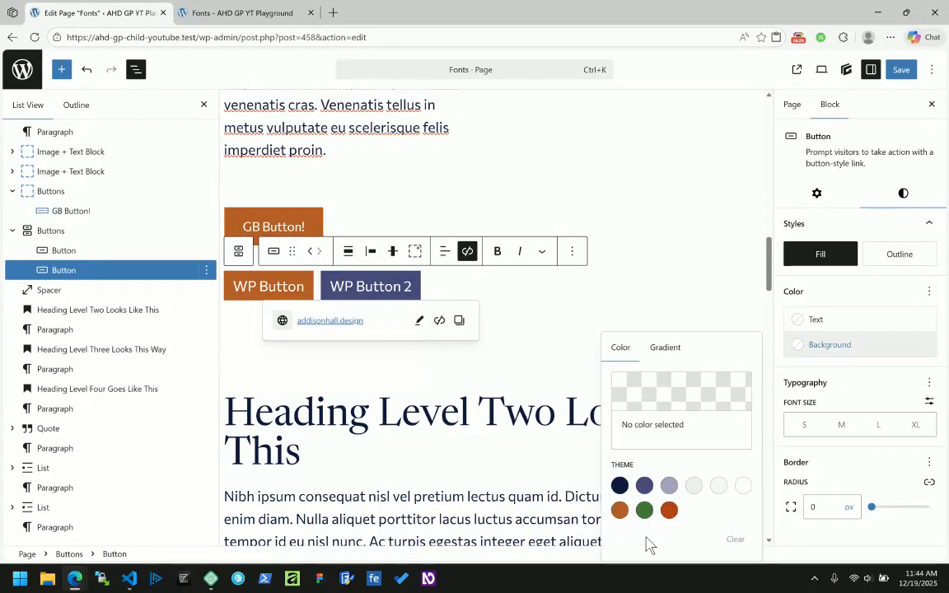
left_click(619, 510)
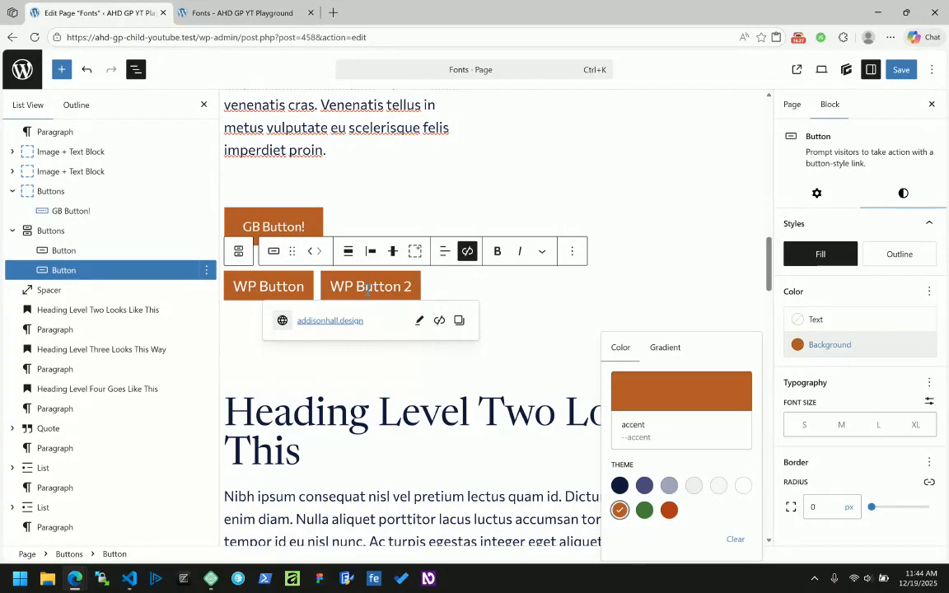
left_click(900, 255)
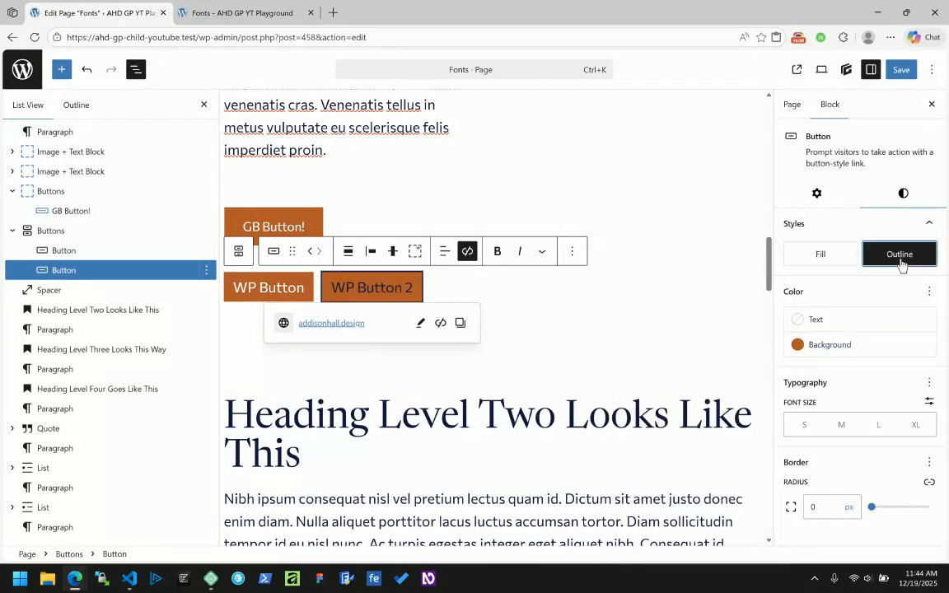
left_click(834, 258)
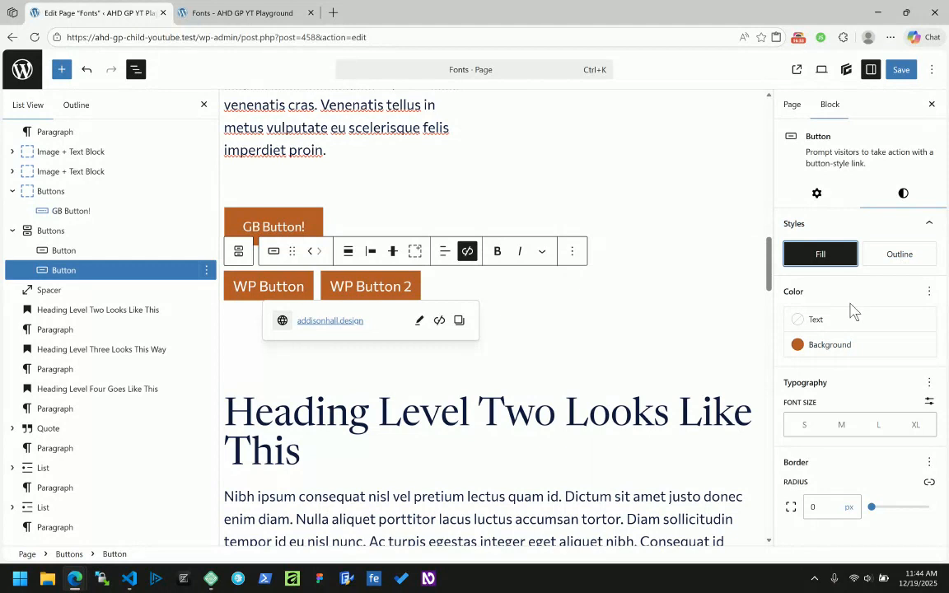
Step: Save the page and reload the published Fonts page to compare the restyled buttons and their hover states
left_click(301, 227)
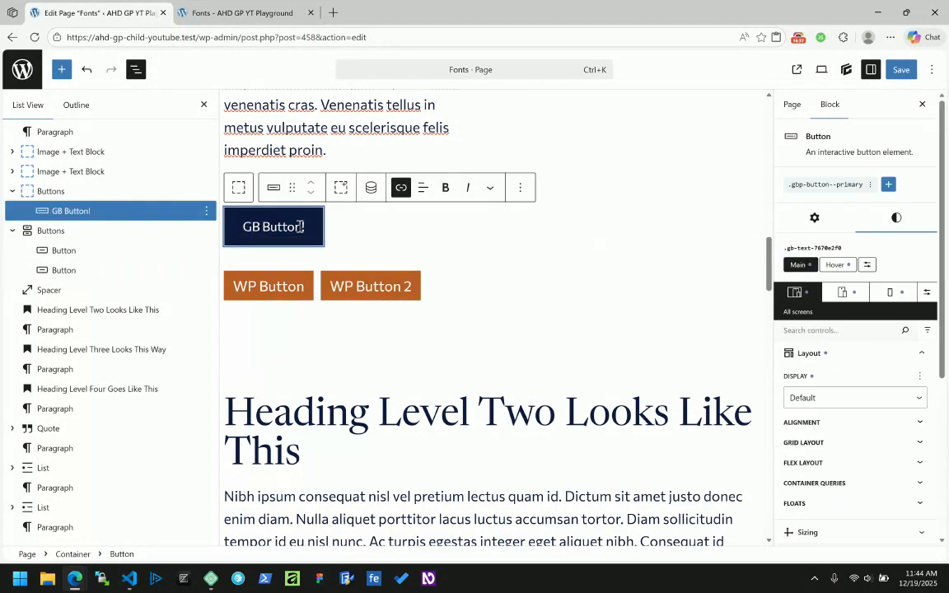
left_click(903, 71)
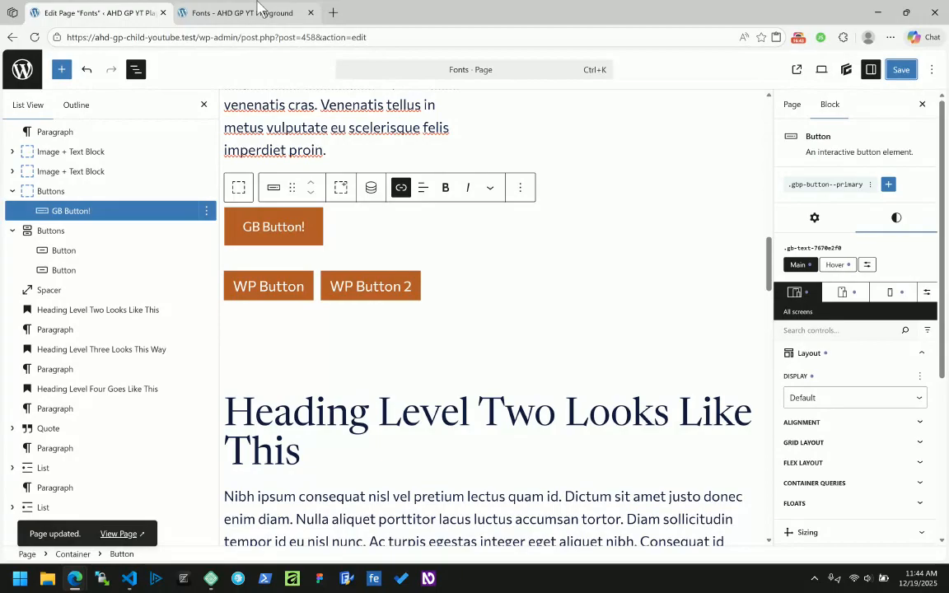
left_click(260, 11)
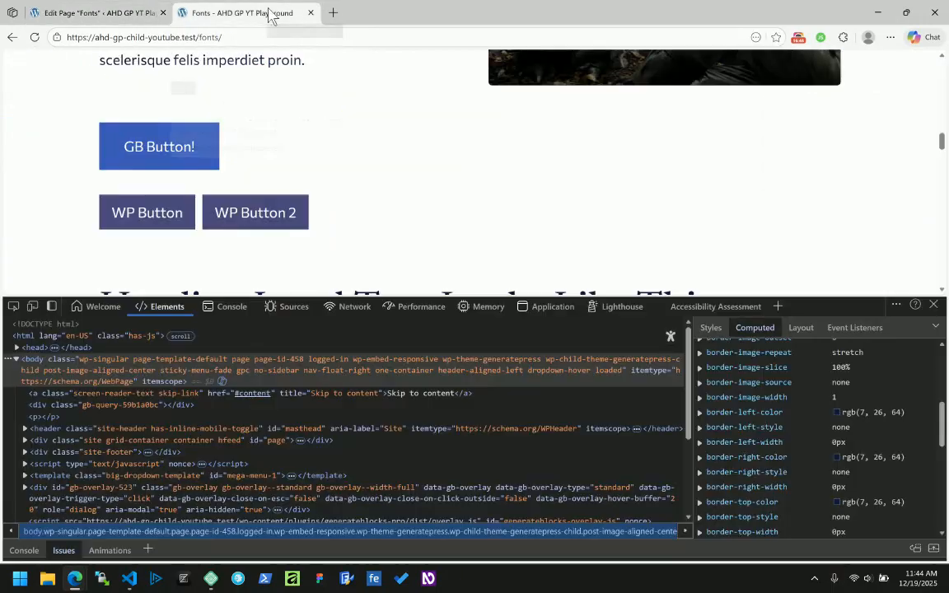
left_click(34, 37)
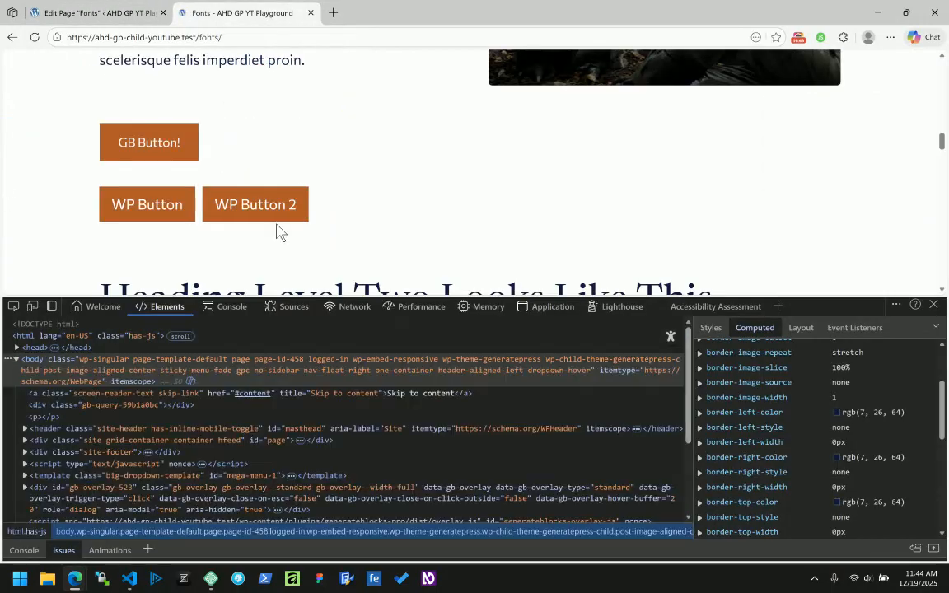
scroll(277, 230, "up", 5)
scroll(277, 231, "down", 5)
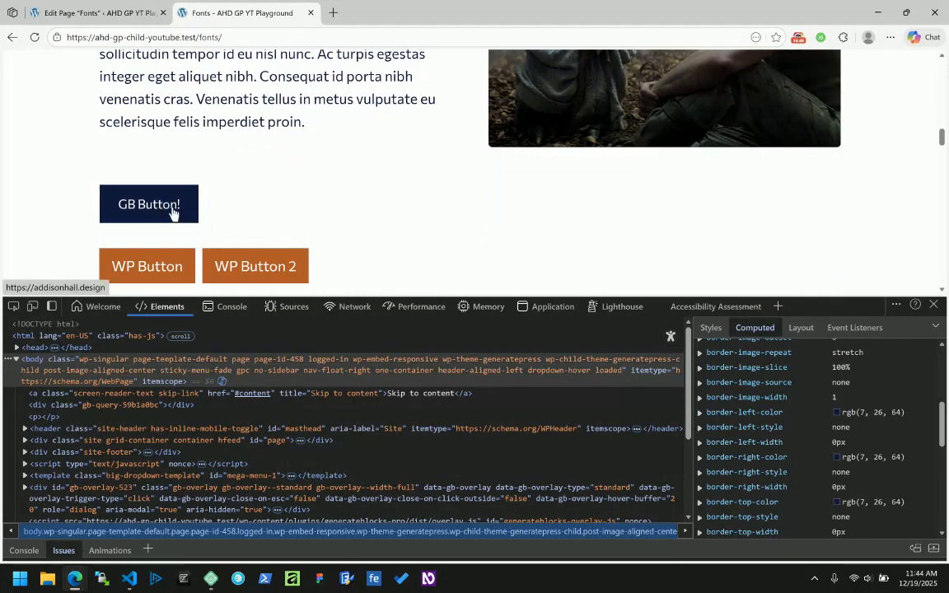
scroll(247, 181, "down", 2)
scroll(346, 155, "up", 2)
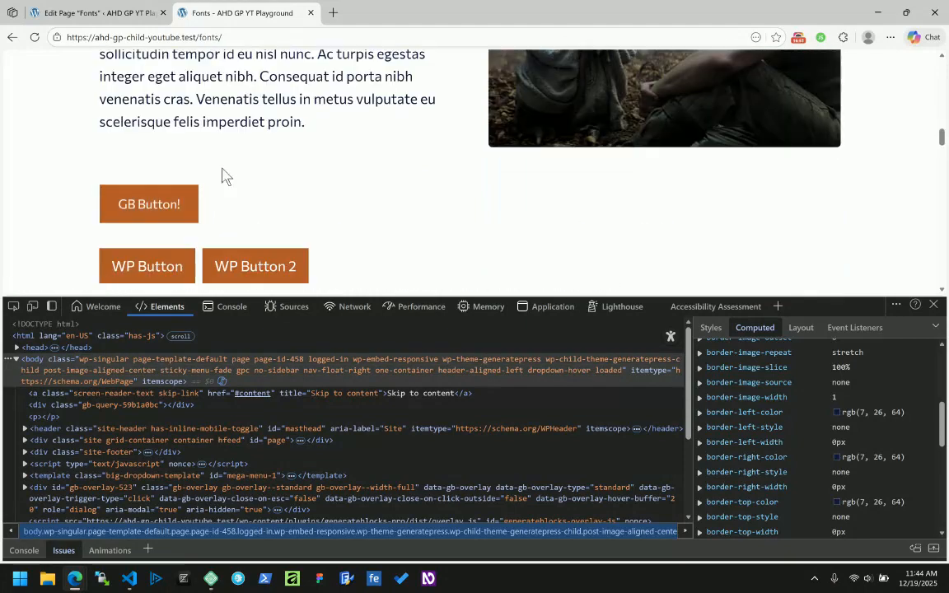
Step: Test the GB Button's link, close the opened site, and inspect the button's markup in the developer tools
left_click(165, 207)
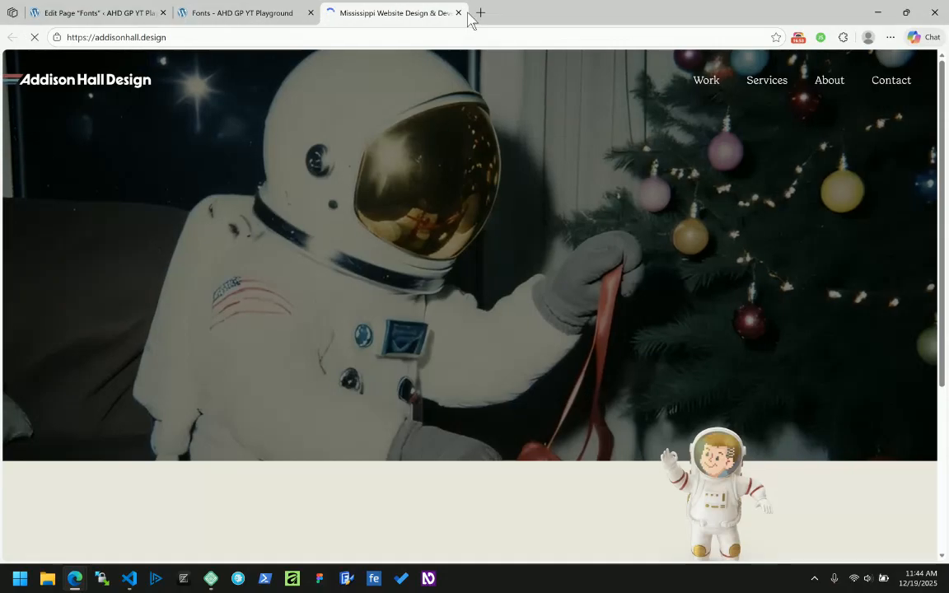
left_click(458, 13)
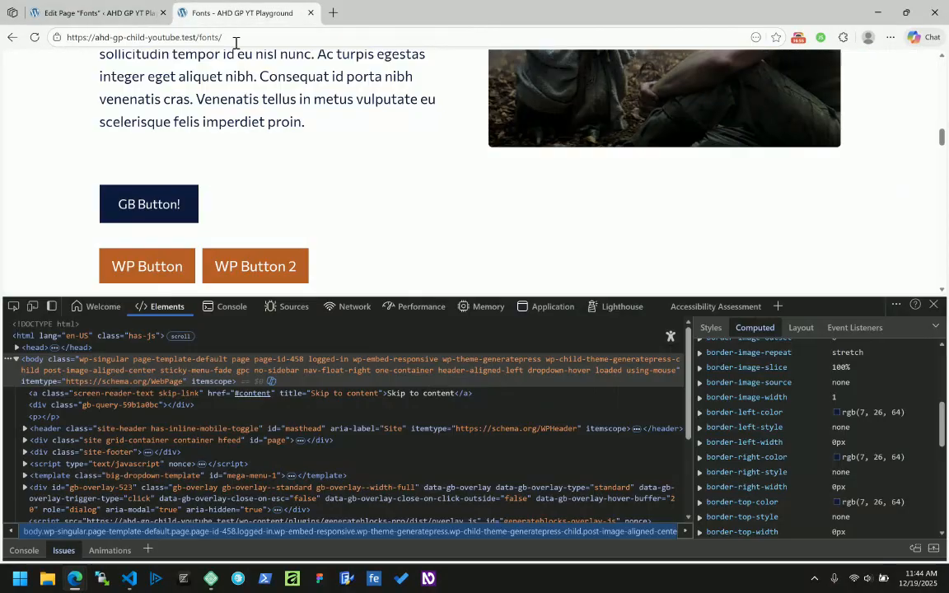
right_click(162, 213)
scroll(206, 182, "down", 3)
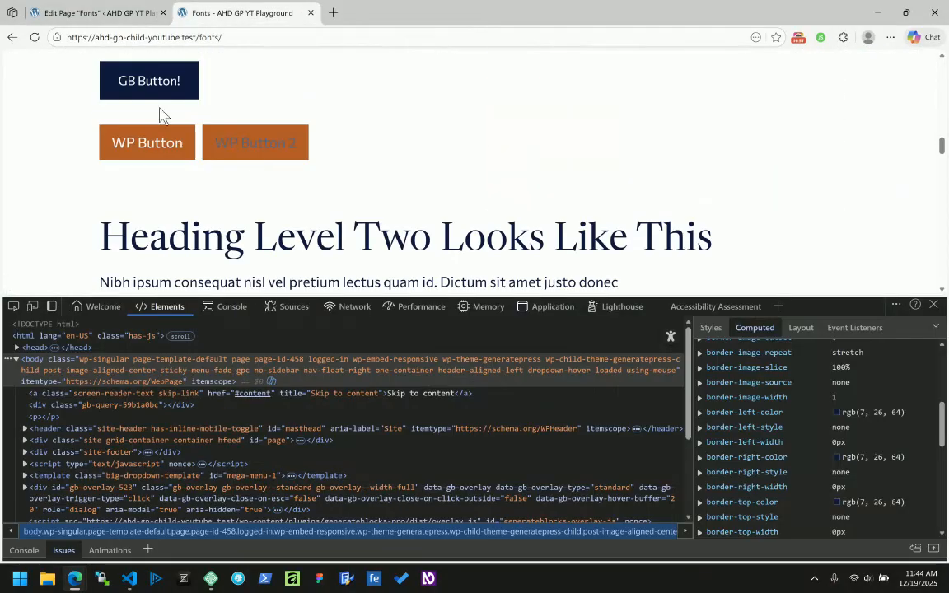
right_click(169, 80)
left_click(216, 262)
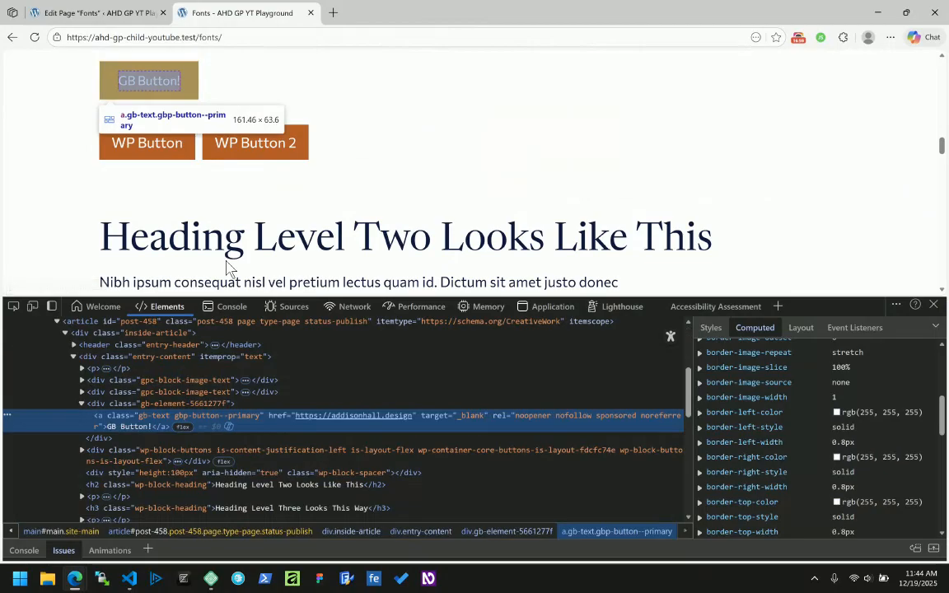
scroll(375, 193, "up", 1)
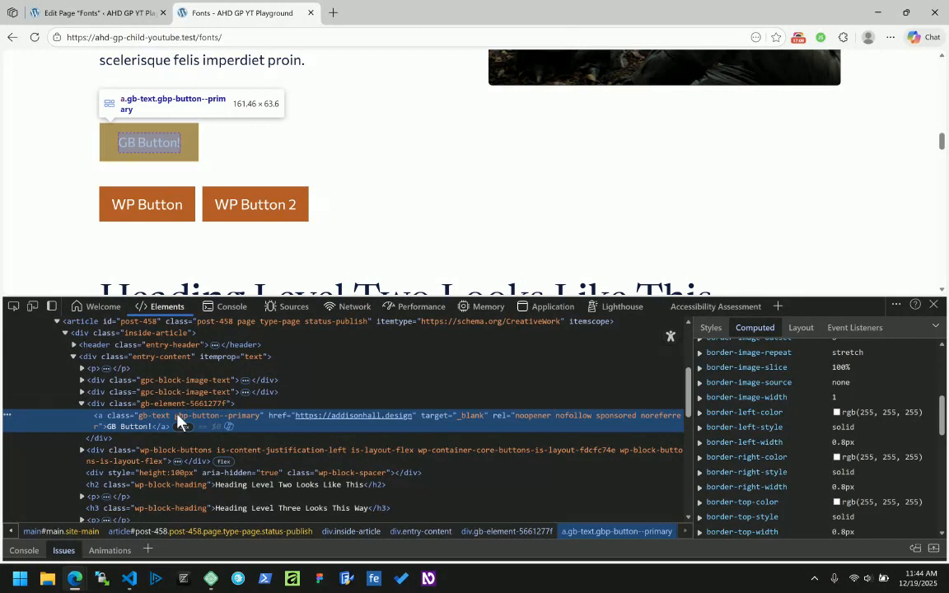
Step: Change the GB Button's tag name to button in the page editor and review its advanced HTML attributes
left_click(153, 17)
left_click(281, 227)
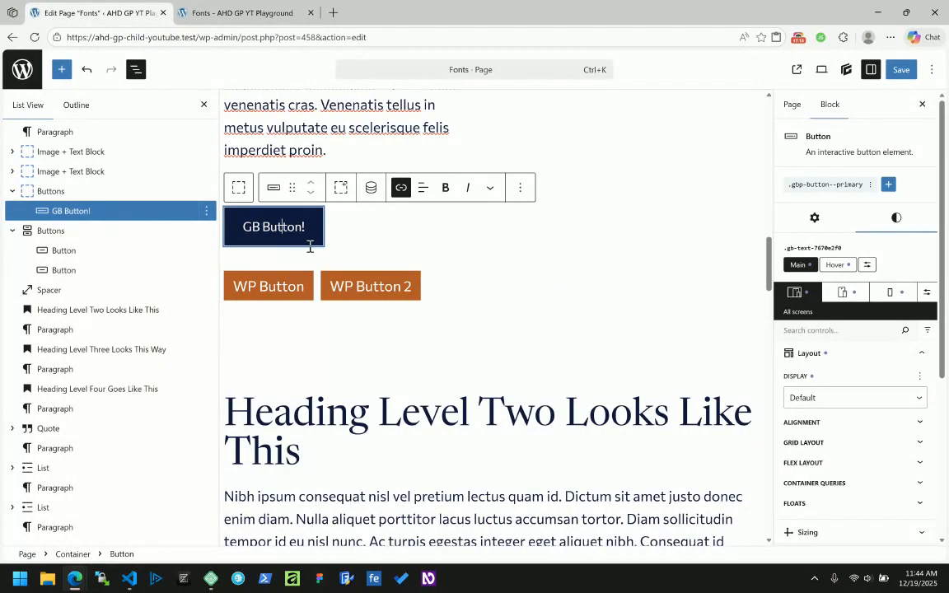
left_click(814, 217)
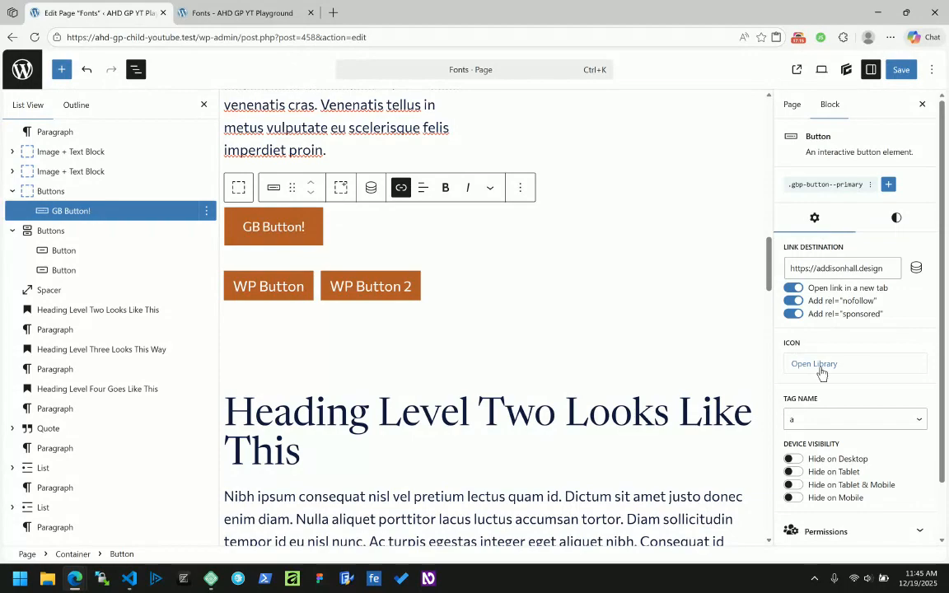
left_click(822, 420)
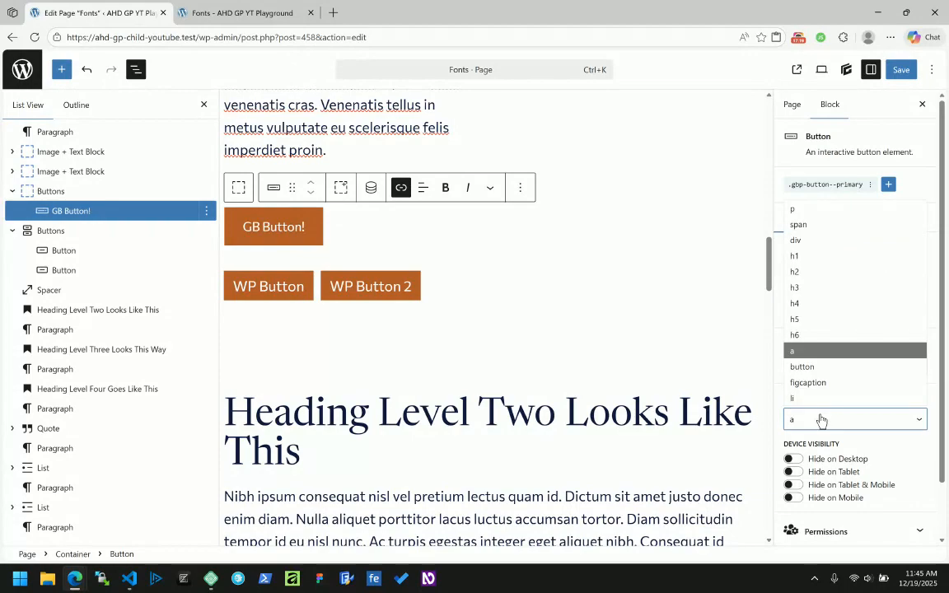
left_click(809, 367)
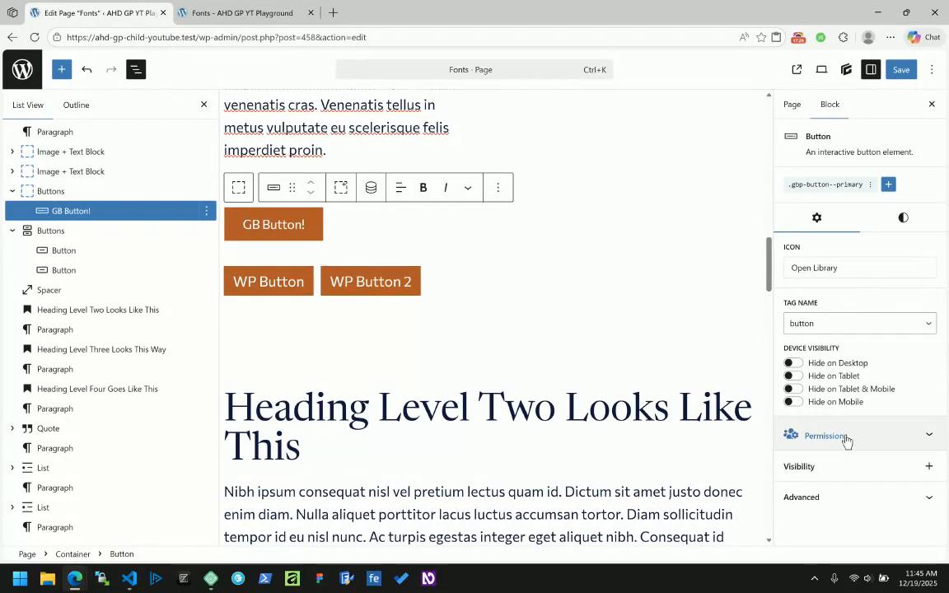
left_click(841, 491)
scroll(842, 488, "down", 5)
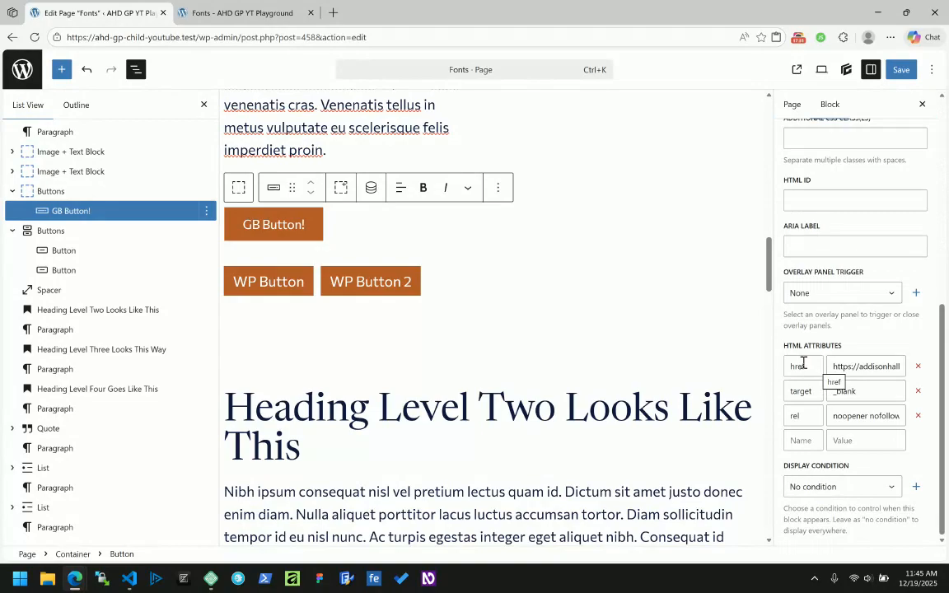
Step: Save the page with the GB Button's new tag and reload the published Fonts page
left_click(901, 69)
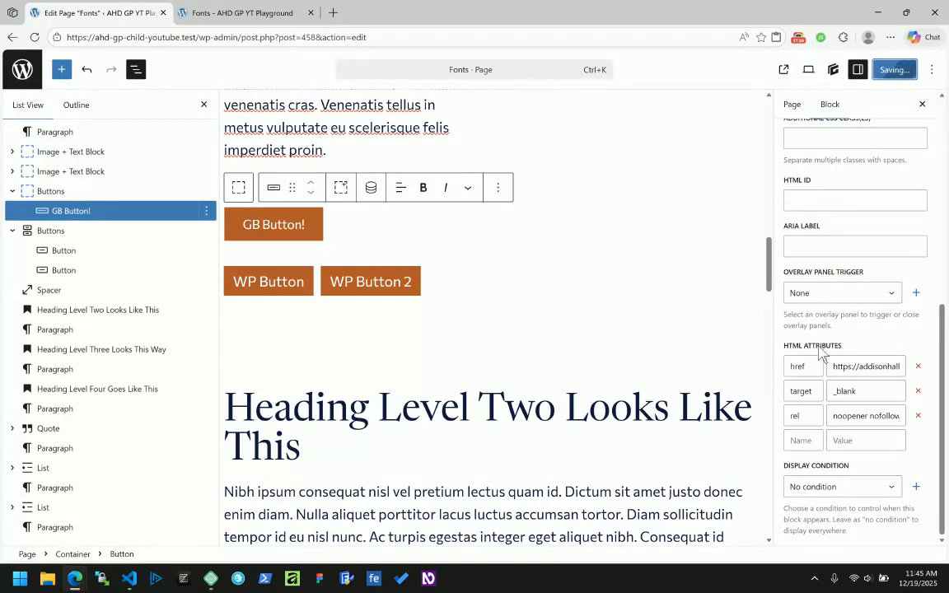
left_click(206, 14)
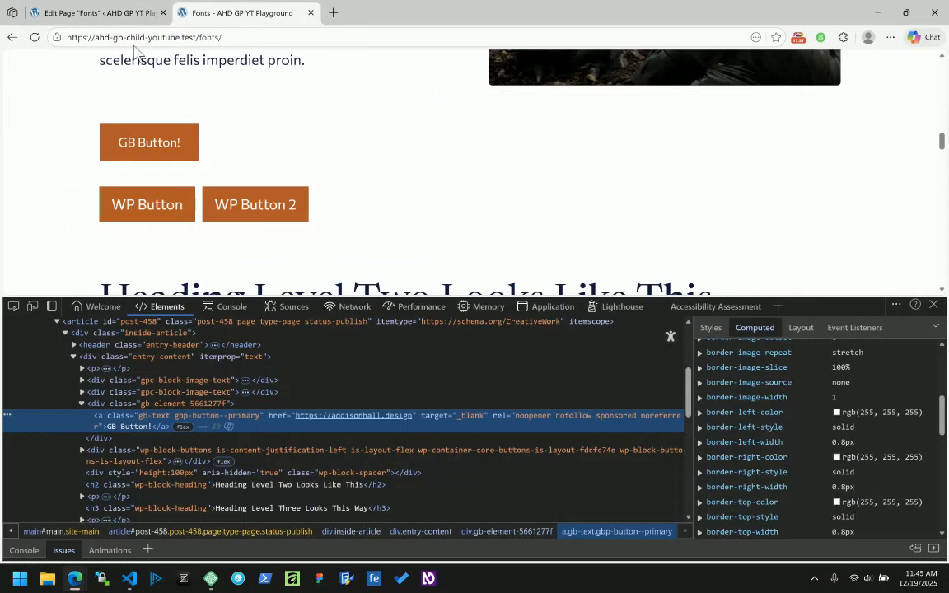
left_click(34, 37)
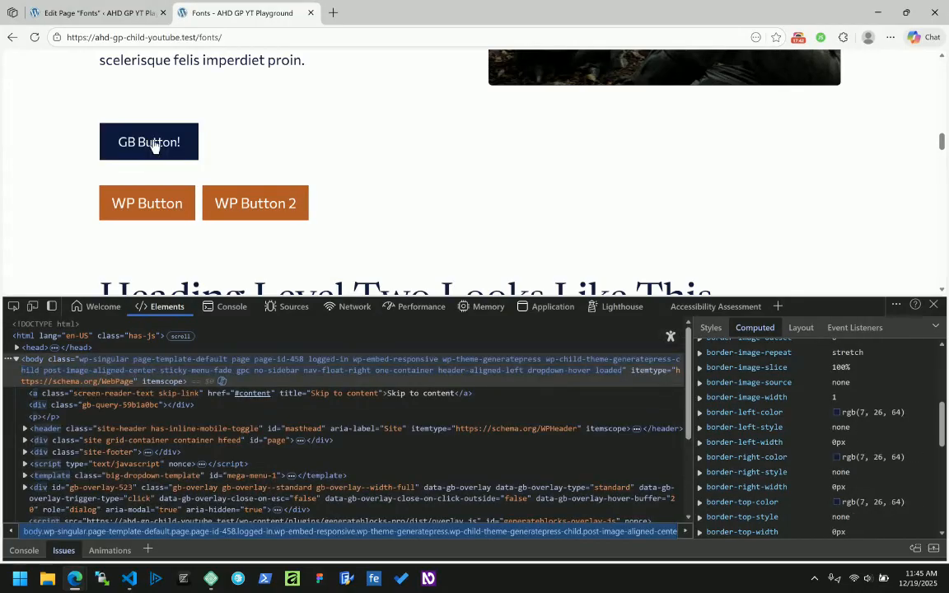
Step: Inspect the GB Button's markup in the developer tools and test whether its link opens from the published page
right_click(153, 143)
left_click(198, 444)
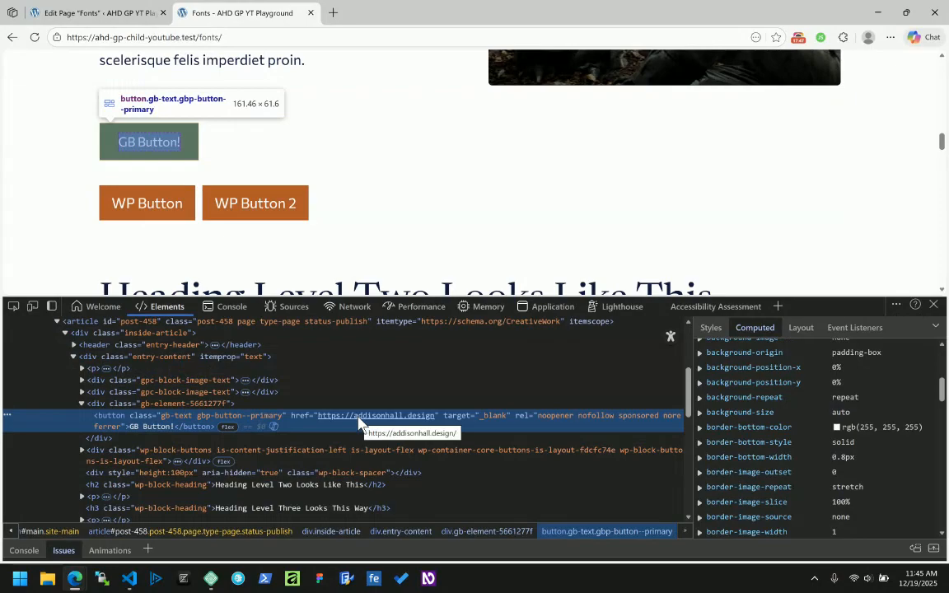
left_click(165, 151)
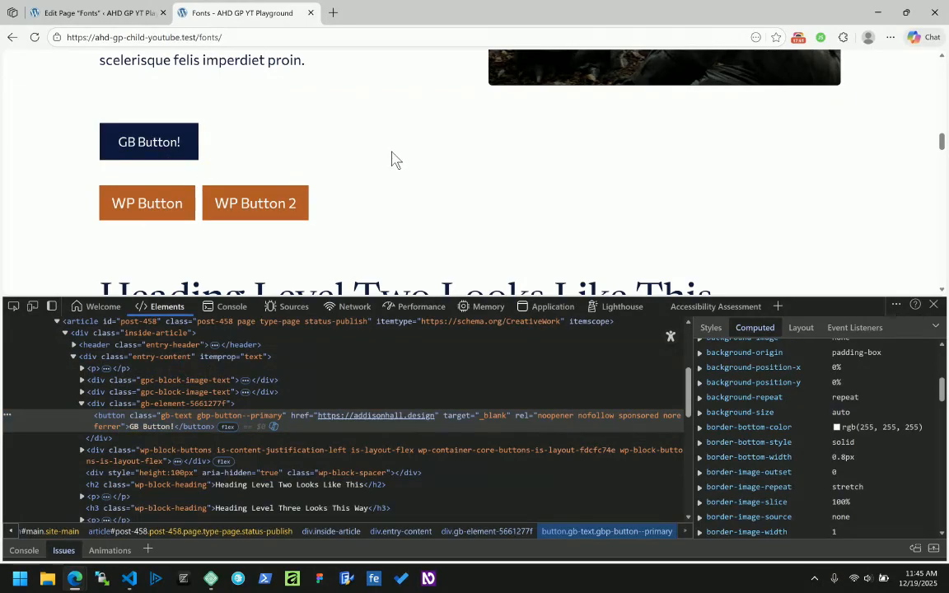
left_click(379, 150)
left_click(144, 146)
left_click(412, 163)
Step: Return to the page editor and review the GB Button's tag name and HTML attributes
left_click(123, 12)
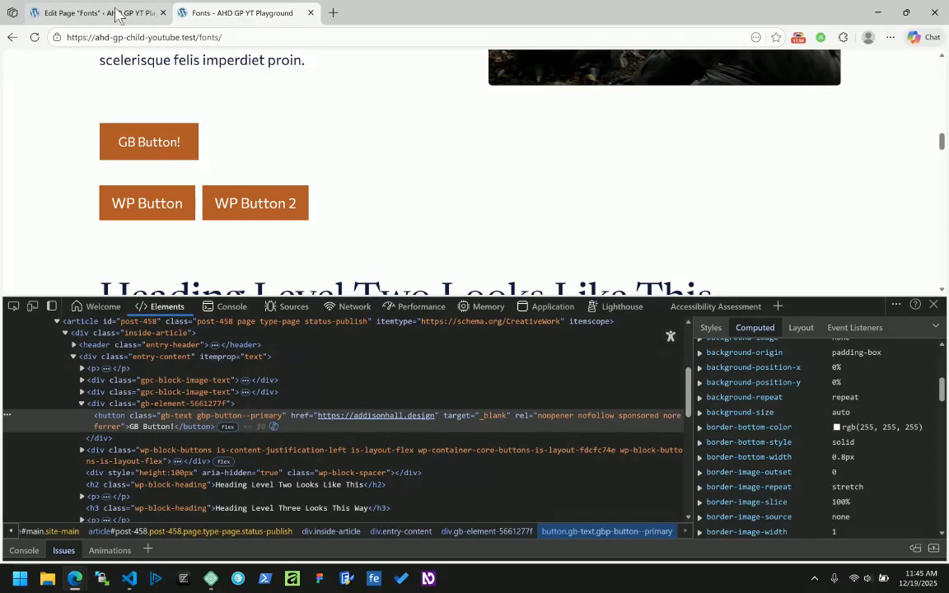
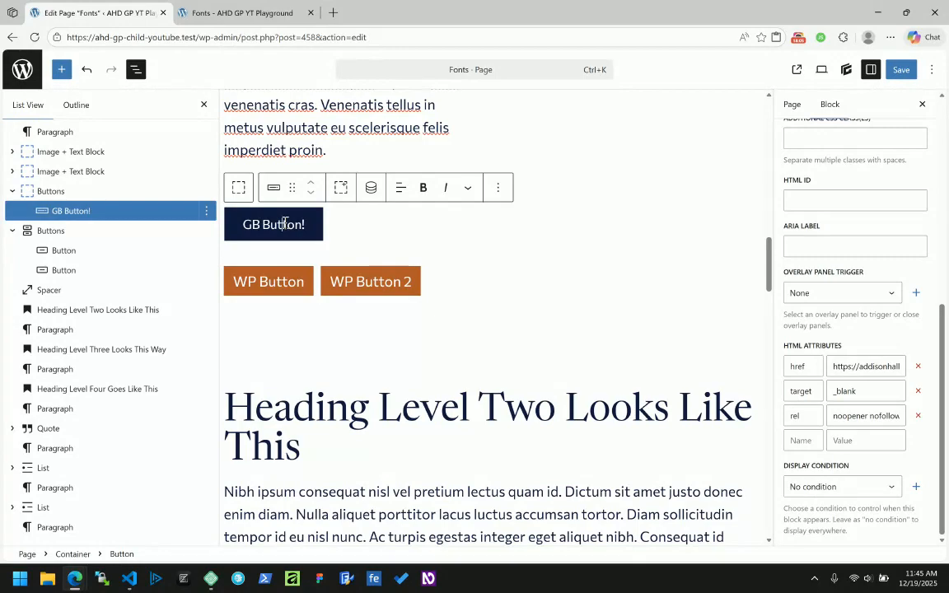
scroll(865, 285, "up", 5)
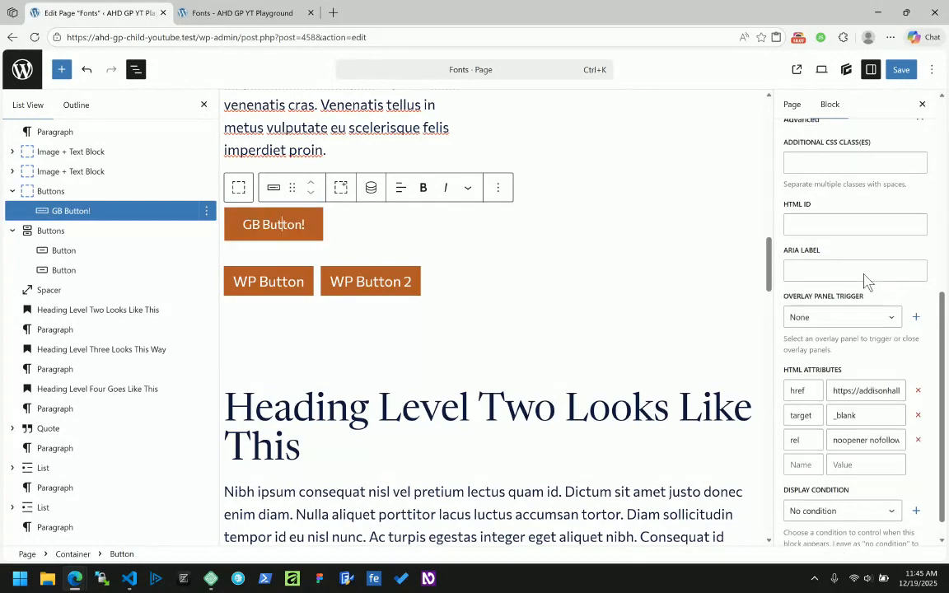
scroll(865, 281, "down", 3)
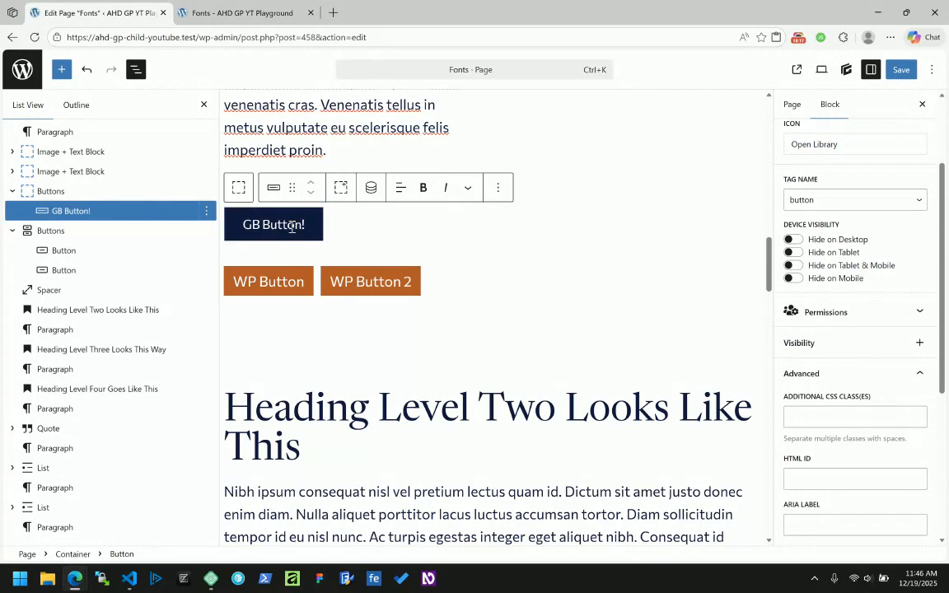
left_click(798, 43)
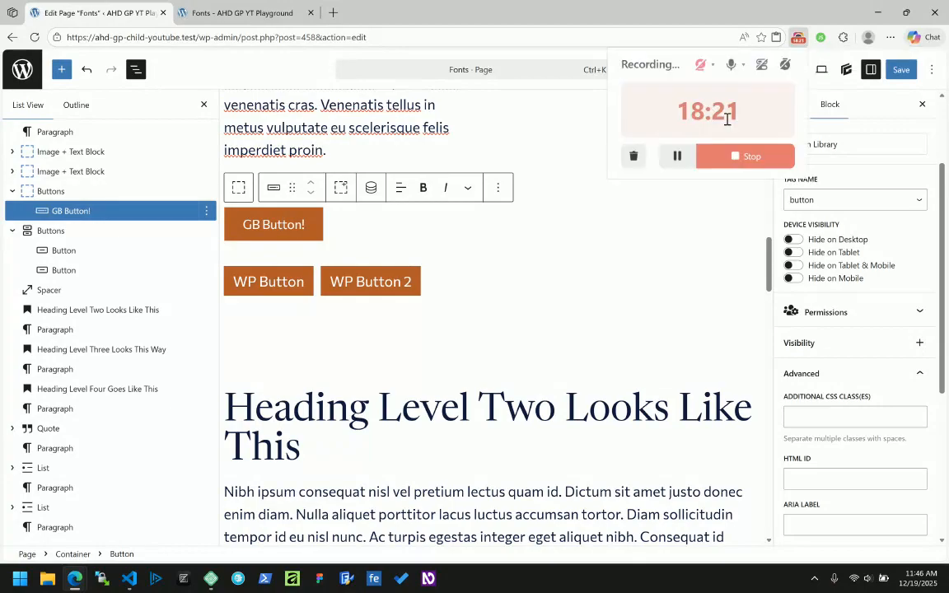
left_click(678, 157)
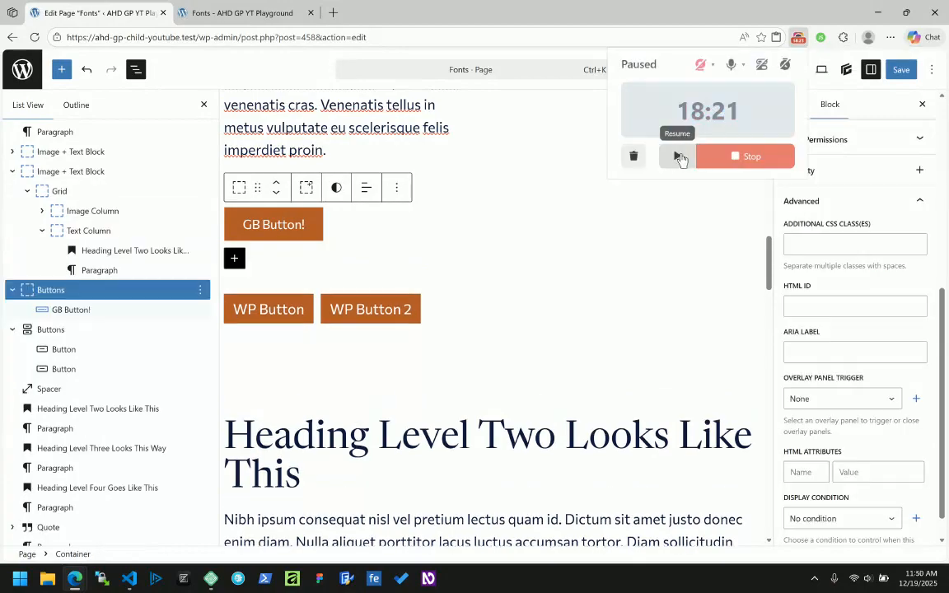
left_click(678, 157)
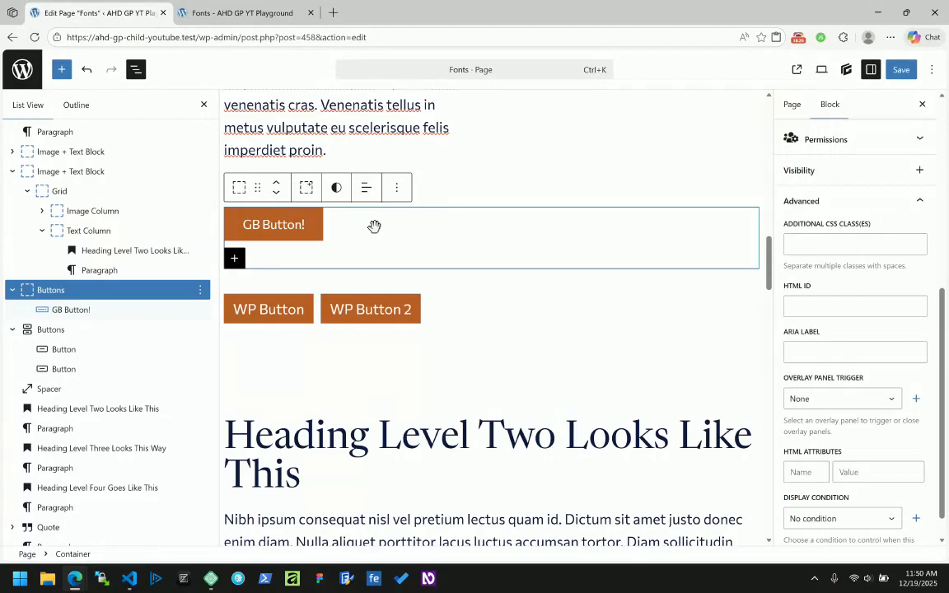
Step: Select the GB Button block, search the web for "html button element" in a new tab, and open the MDN reference page
left_click(280, 231)
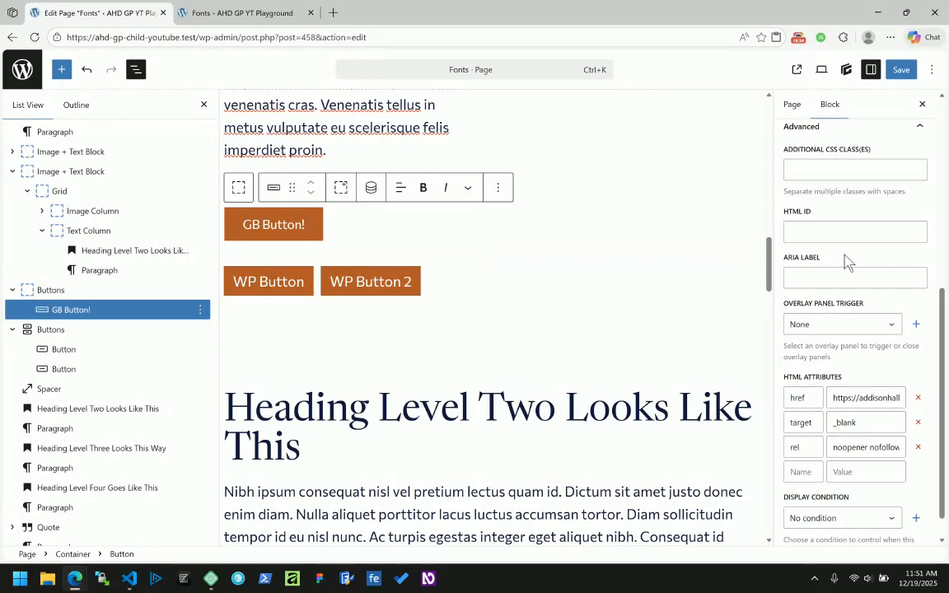
left_click(333, 13)
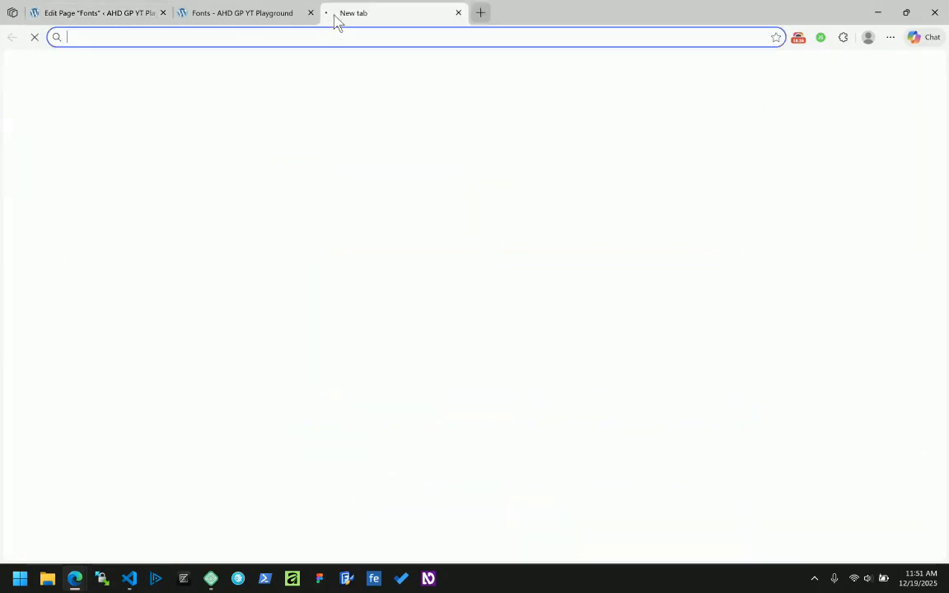
type("html button element")
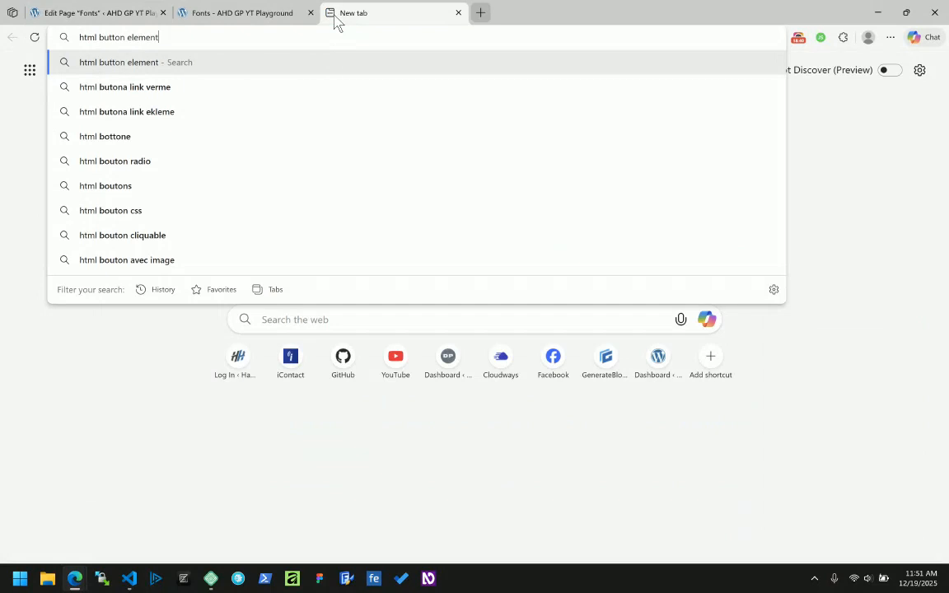
key("Return")
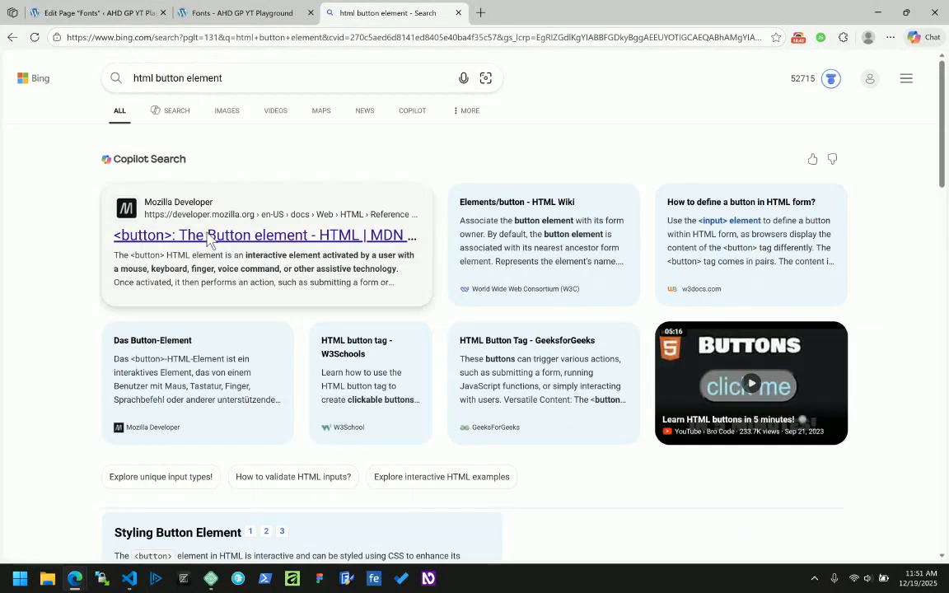
left_click(210, 238)
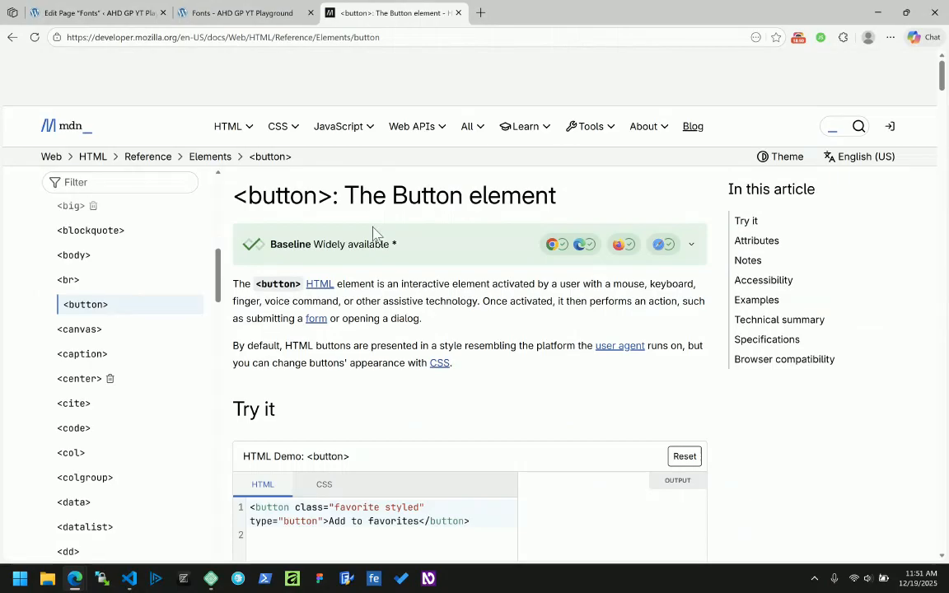
Step: Read through the button element's supported attributes on MDN, from autofocus and command to the form-related attributes and formtarget
scroll(345, 335, "down", 2)
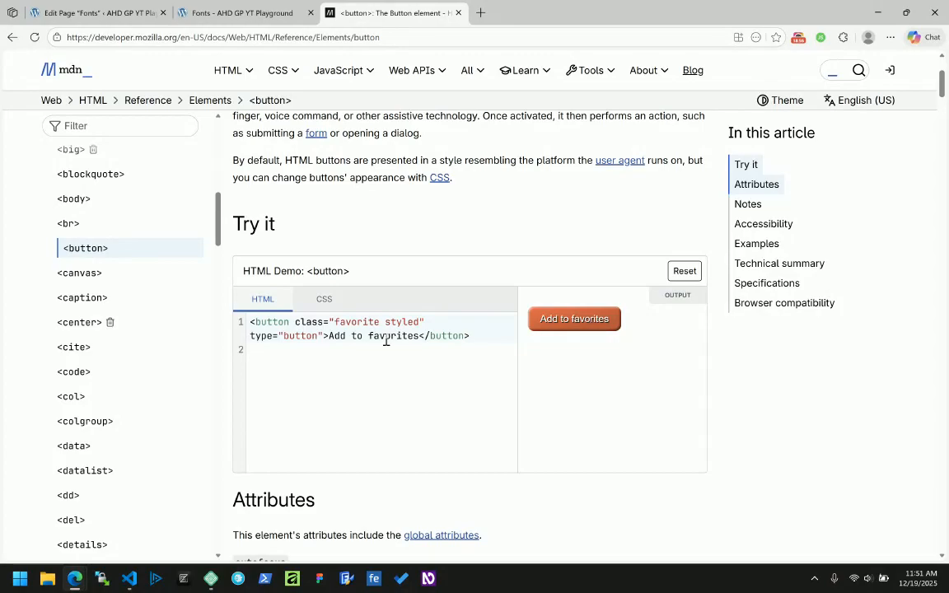
scroll(386, 340, "down", 5)
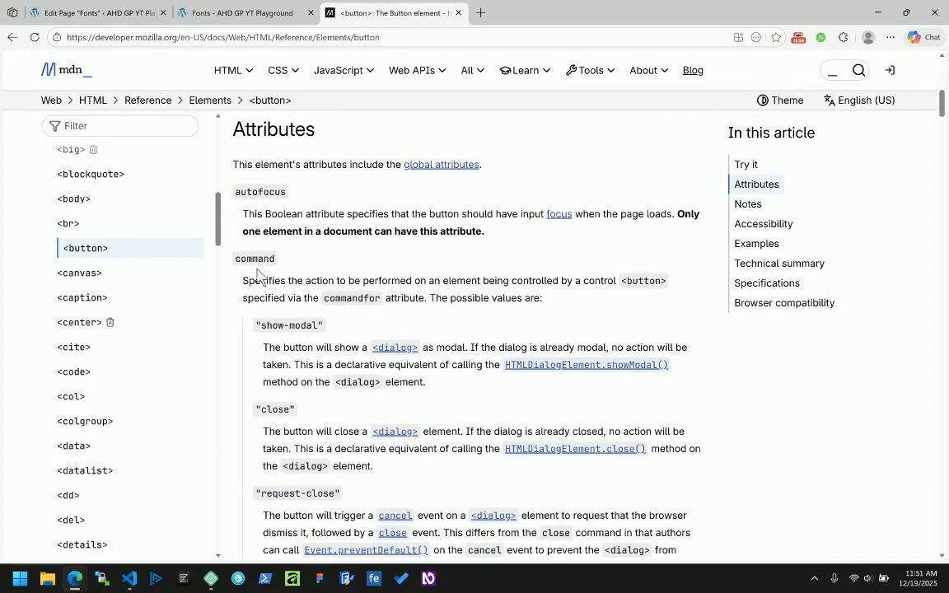
scroll(259, 293, "down", 1)
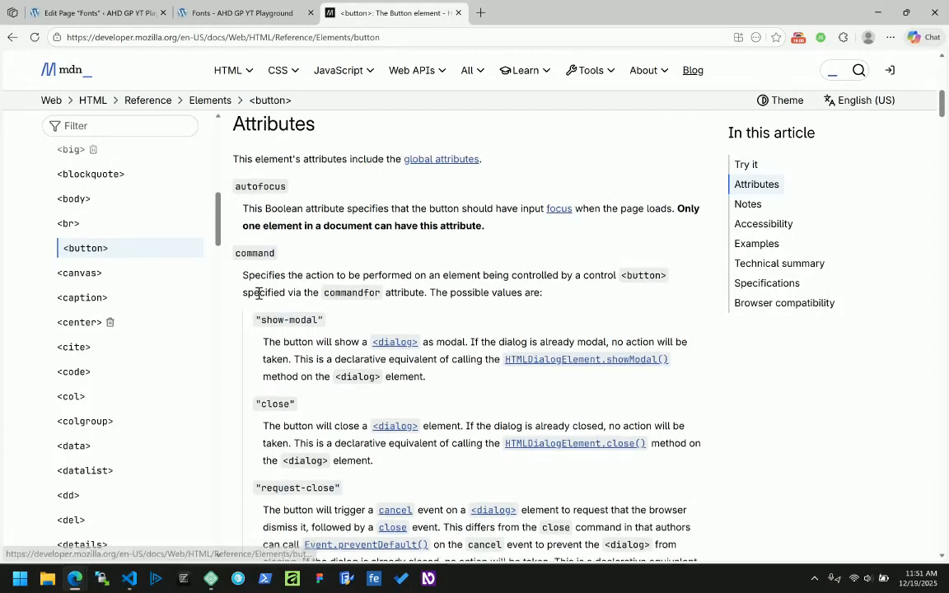
scroll(259, 293, "down", 1)
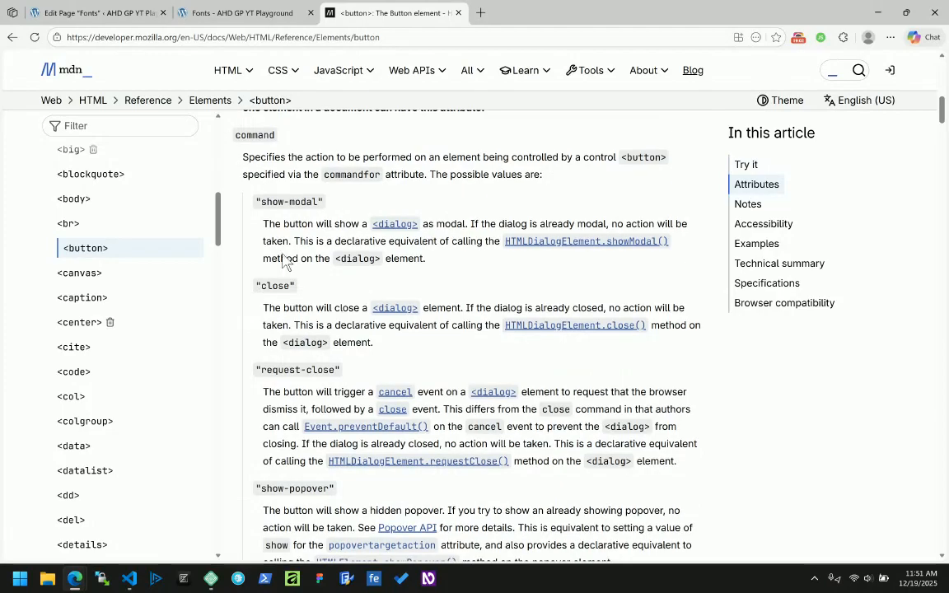
scroll(287, 373, "down", 2)
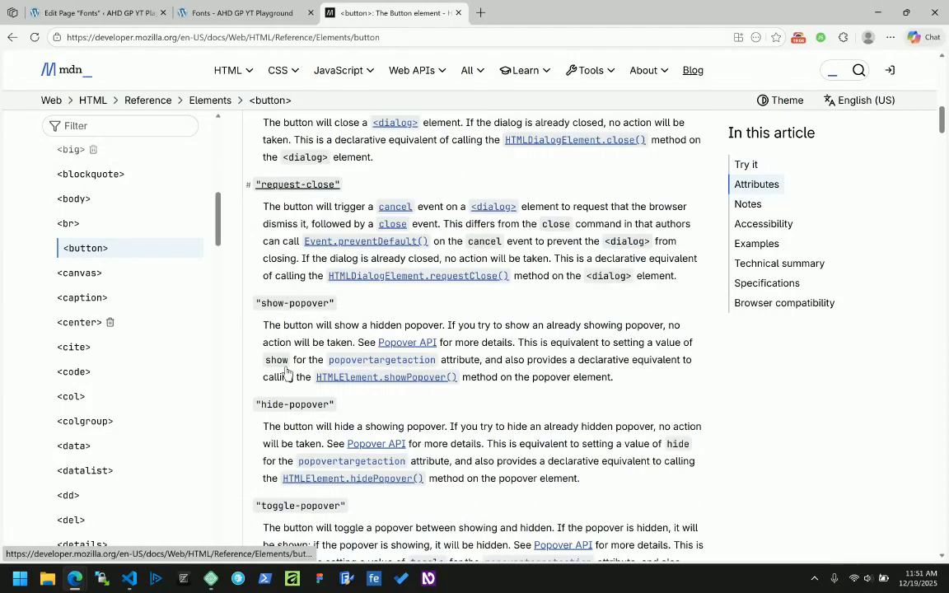
scroll(288, 376, "down", 2)
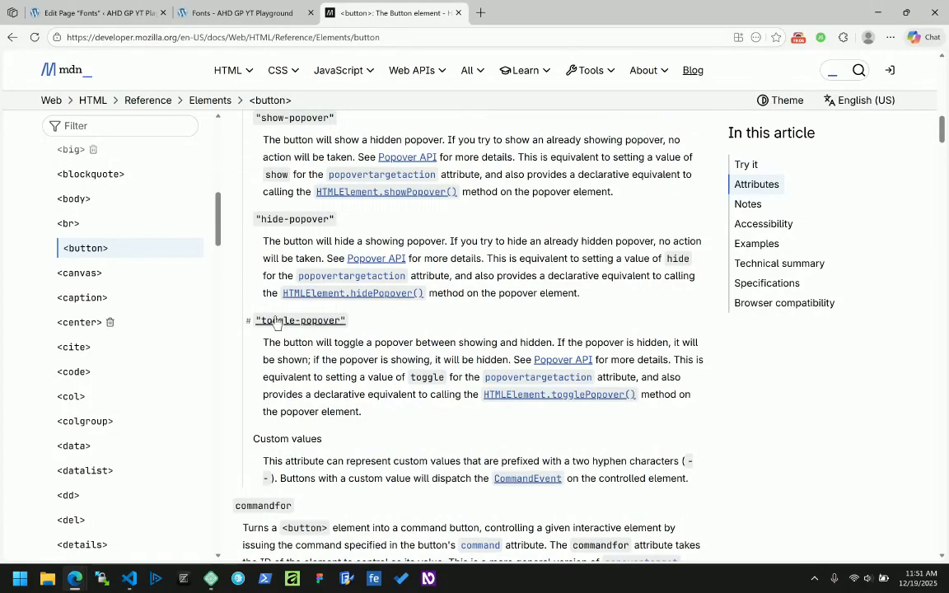
scroll(311, 360, "down", 2)
scroll(389, 355, "down", 2)
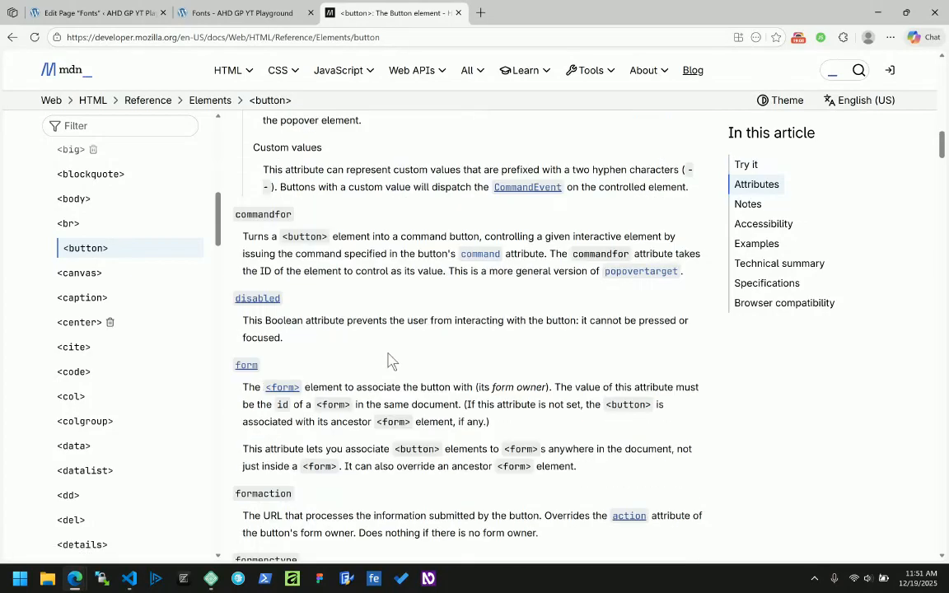
scroll(390, 361, "down", 1)
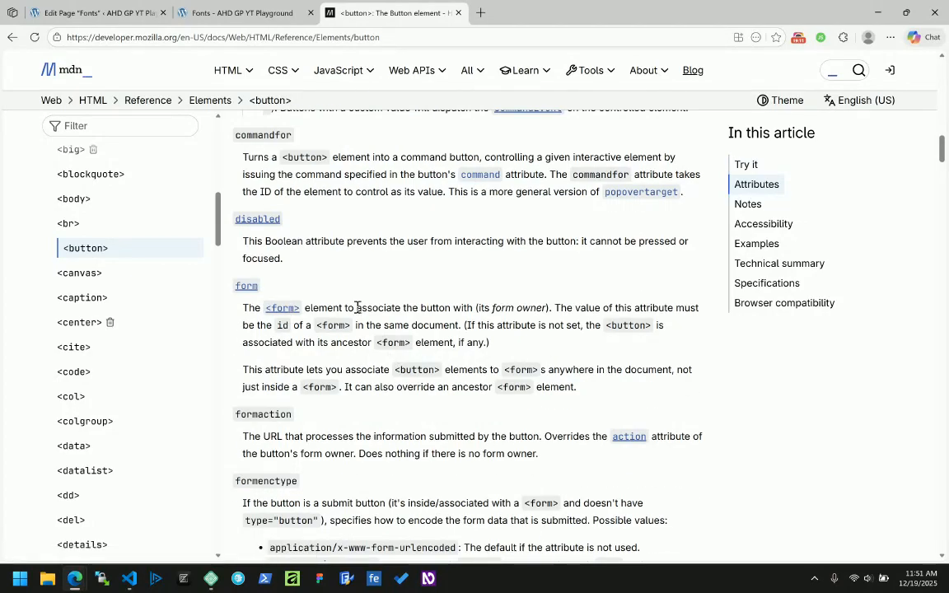
scroll(255, 340, "down", 1)
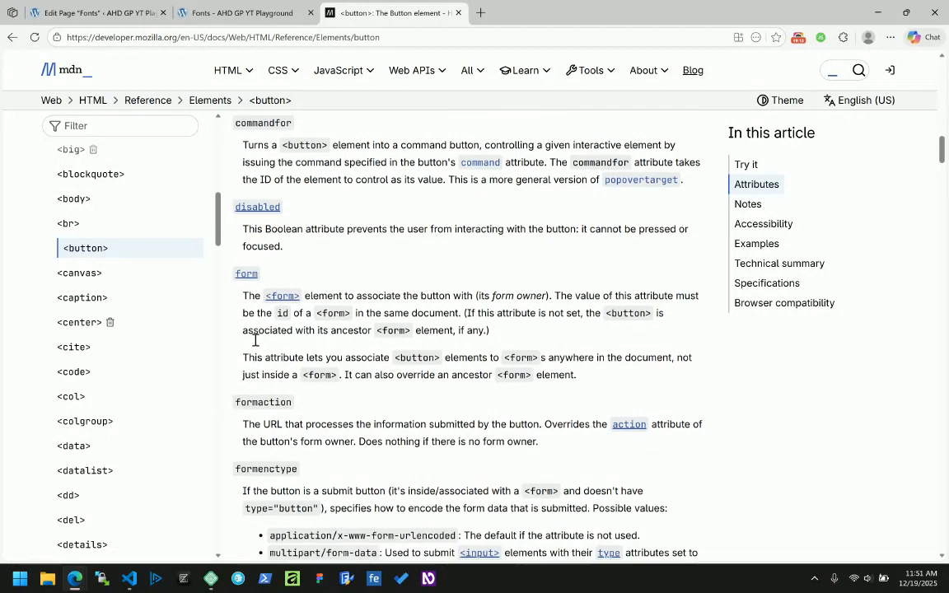
scroll(255, 340, "down", 3)
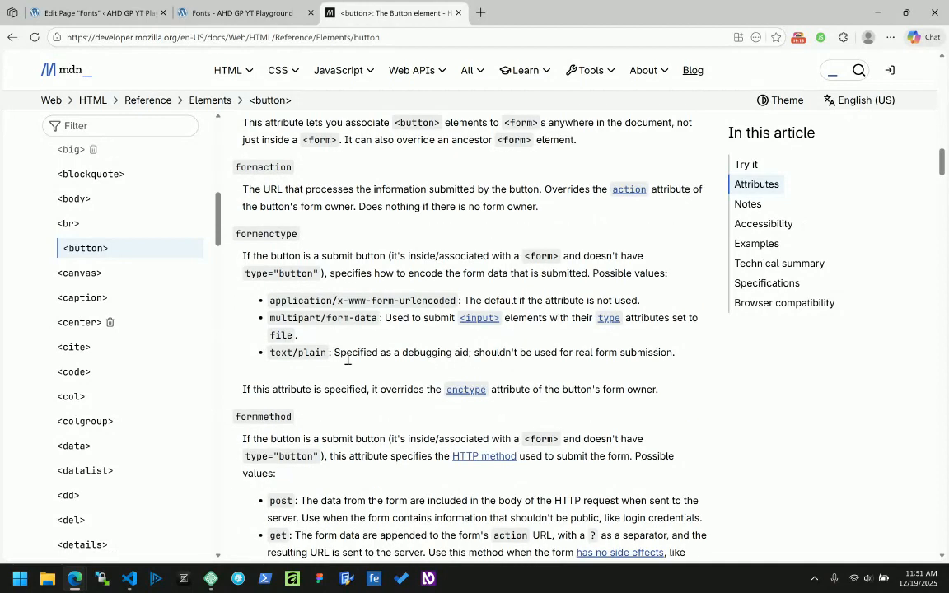
scroll(271, 316, "down", 2)
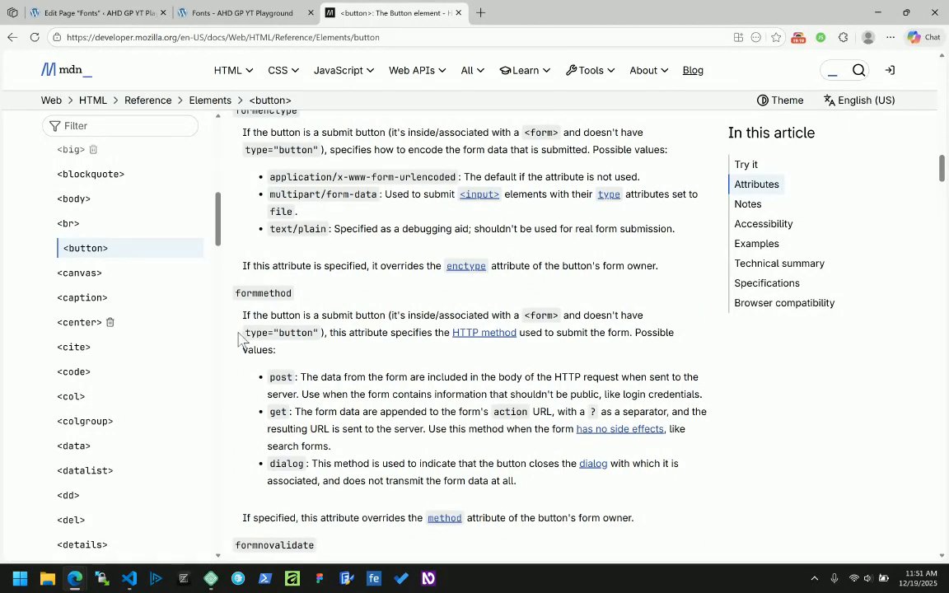
scroll(417, 356, "down", 2)
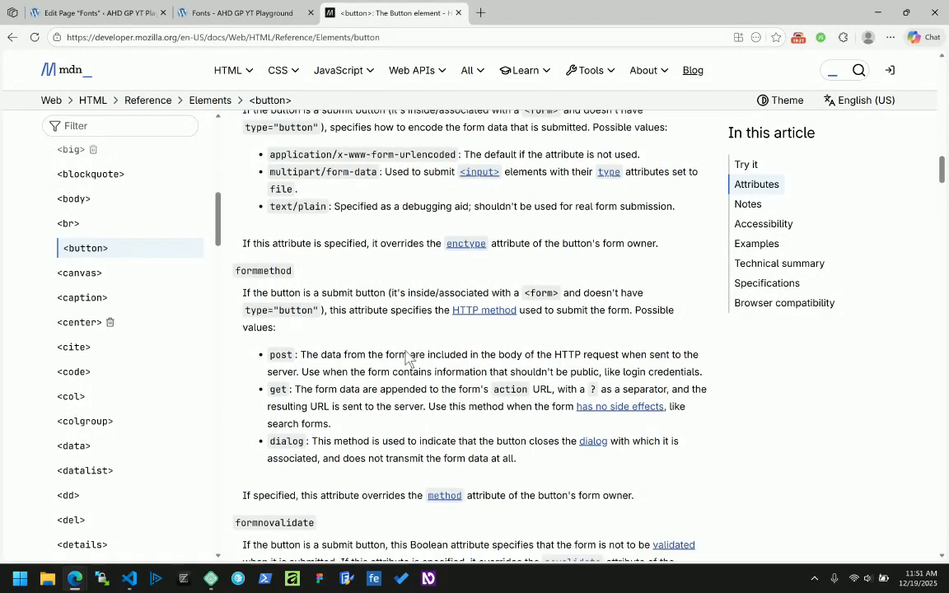
scroll(327, 356, "down", 5)
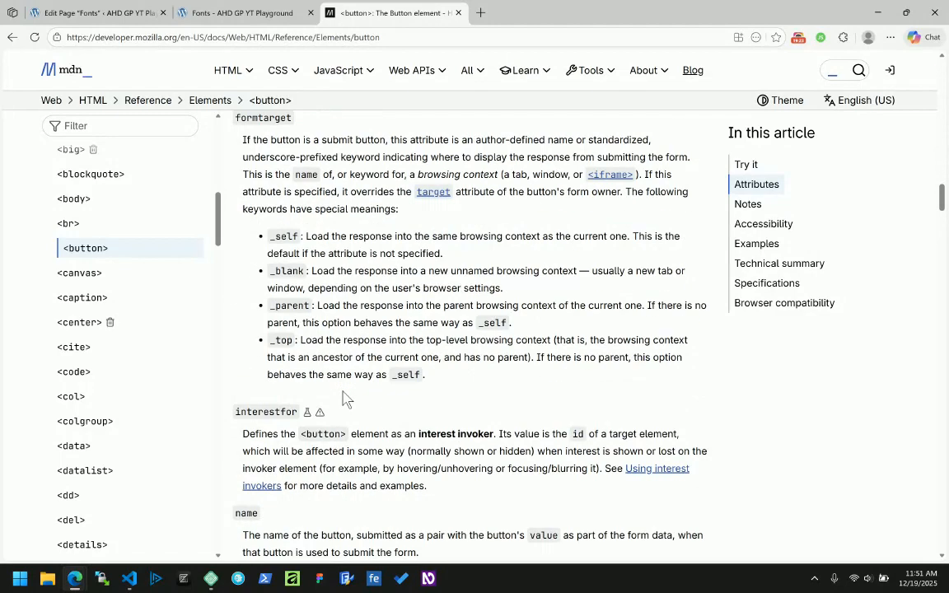
scroll(346, 399, "up", 7)
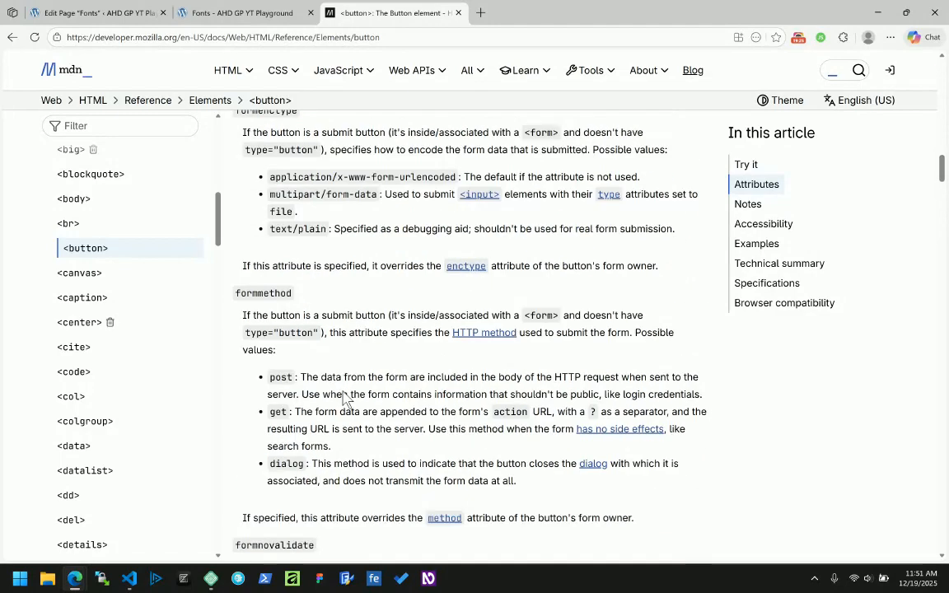
scroll(329, 262, "up", 2)
scroll(385, 286, "up", 2)
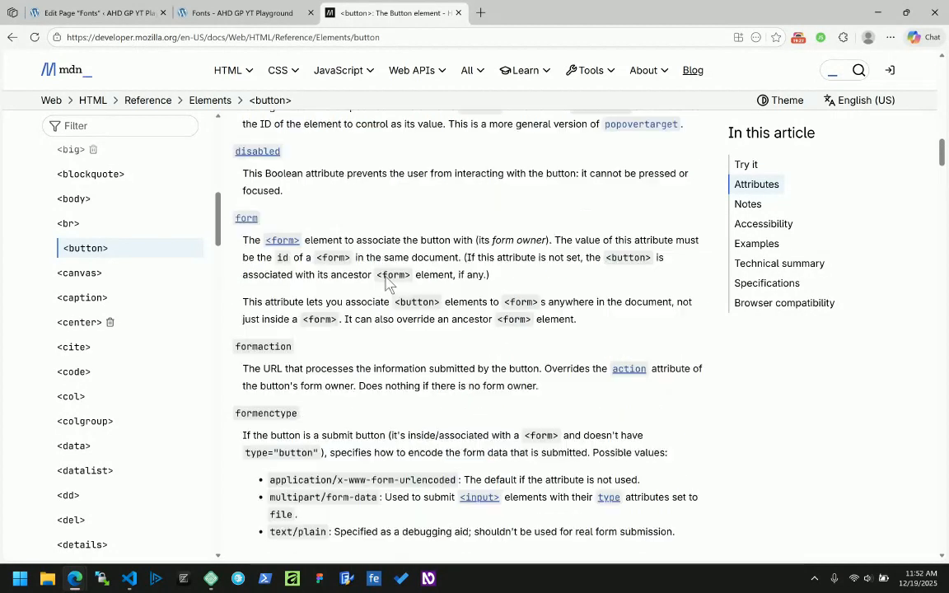
scroll(389, 284, "down", 5)
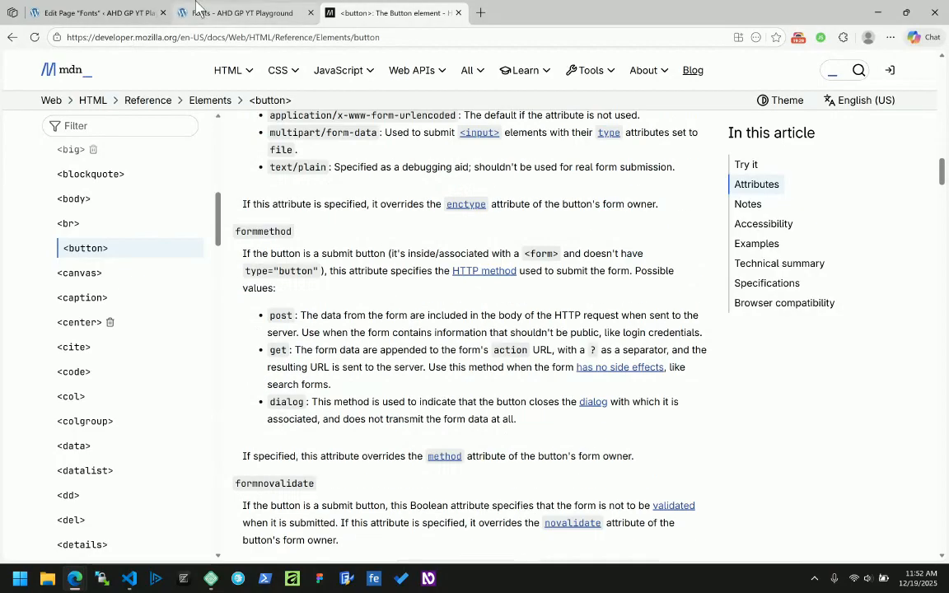
Step: Return to the published Fonts page and inspect the GB Button's markup in the developer tools
left_click(242, 10)
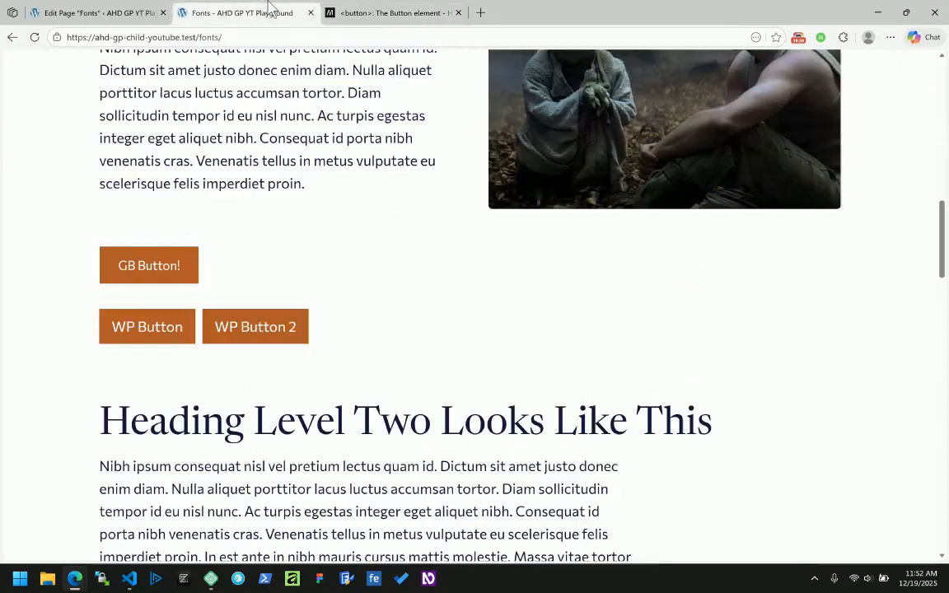
right_click(151, 271)
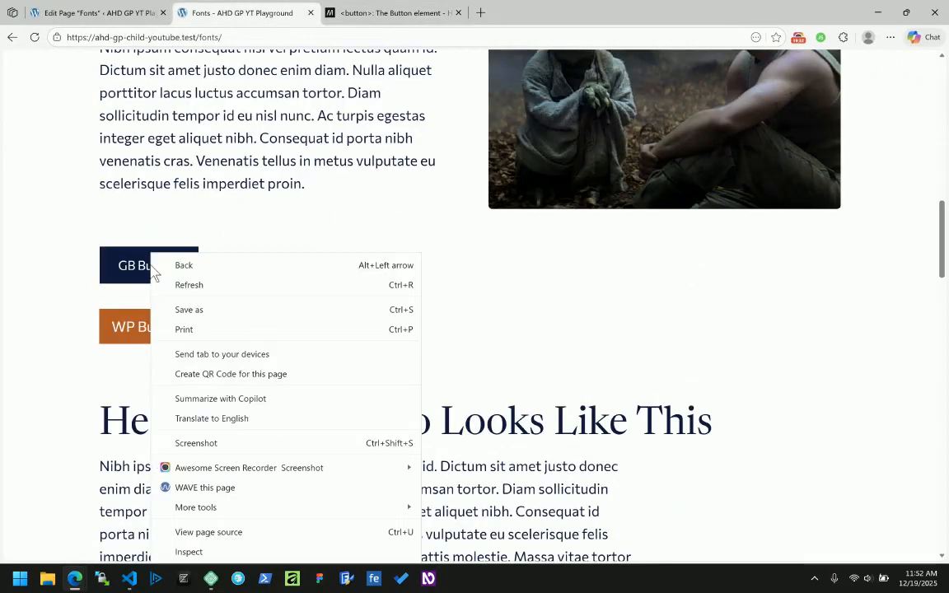
left_click(239, 552)
scroll(308, 204, "down", 2)
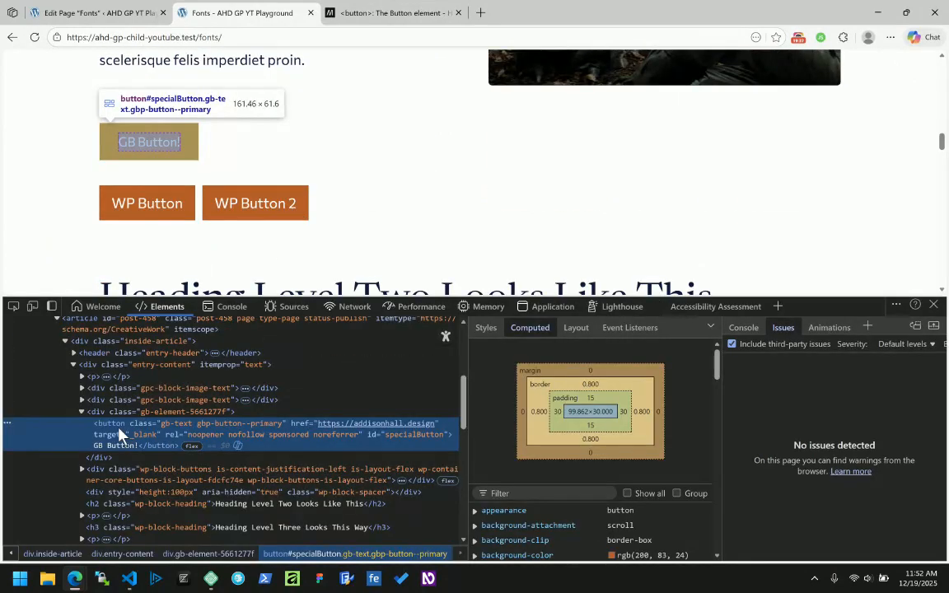
Step: In the page editor, remove the href, target and rel HTML attributes from the GB Button
left_click(120, 15)
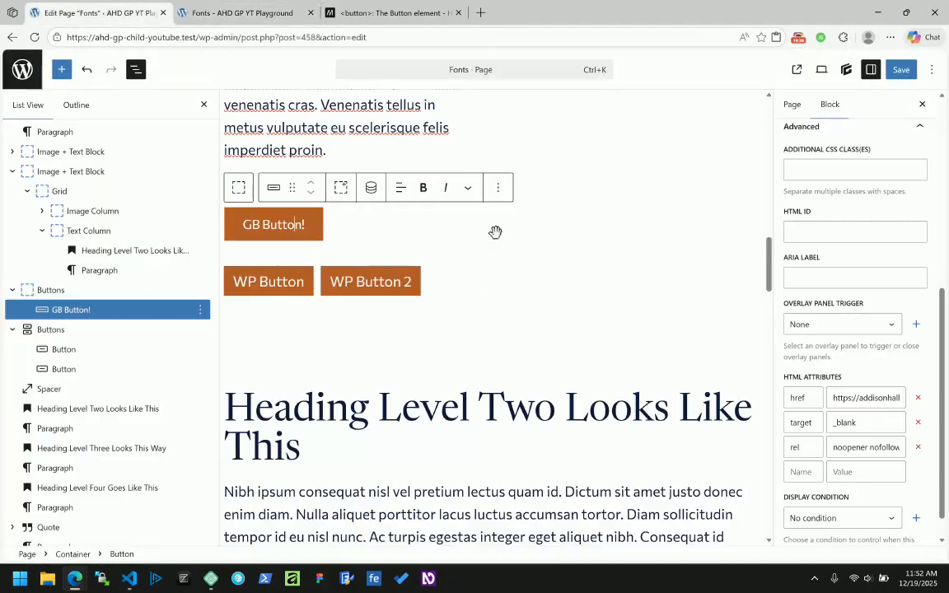
left_click(917, 398)
left_click(918, 398)
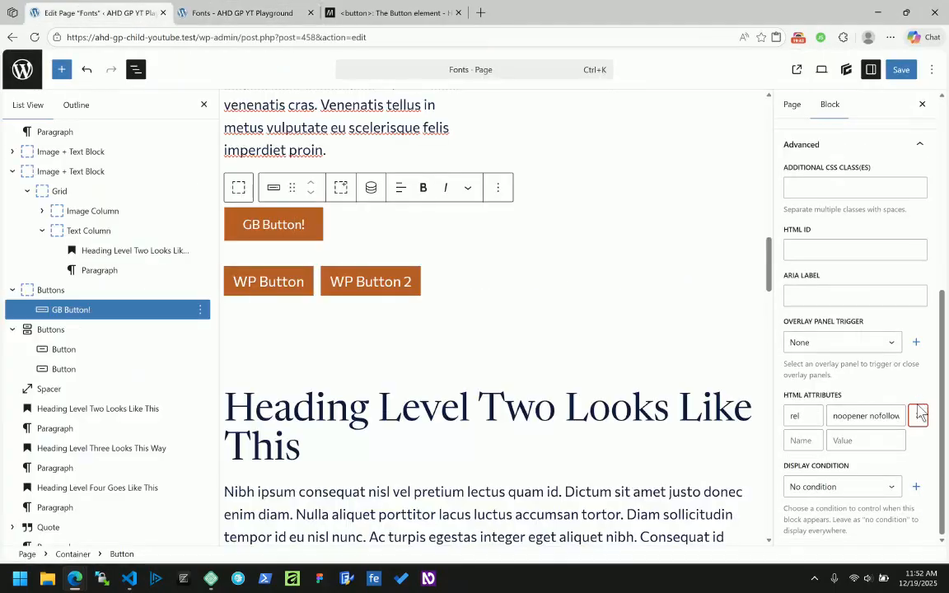
left_click(919, 414)
Step: Set the GB Button's HTML ID to specialButton and save the page
scroll(886, 278, "up", 5)
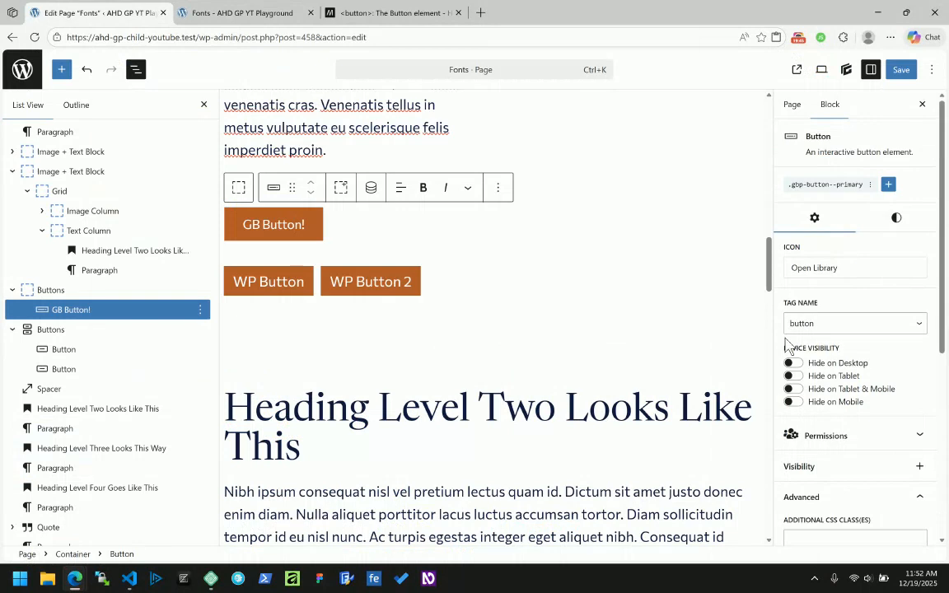
scroll(833, 351, "down", 4)
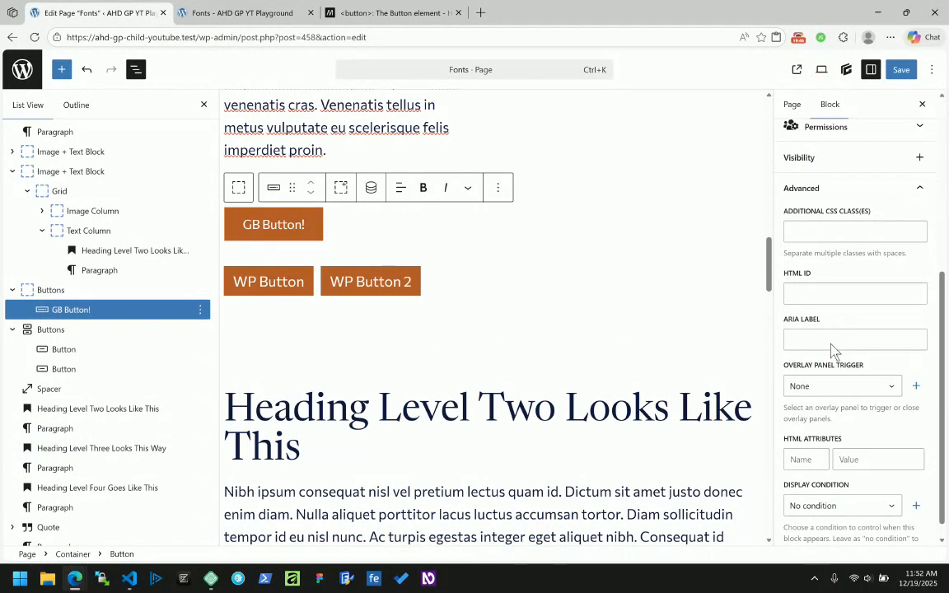
left_click(814, 288)
type("specialBu")
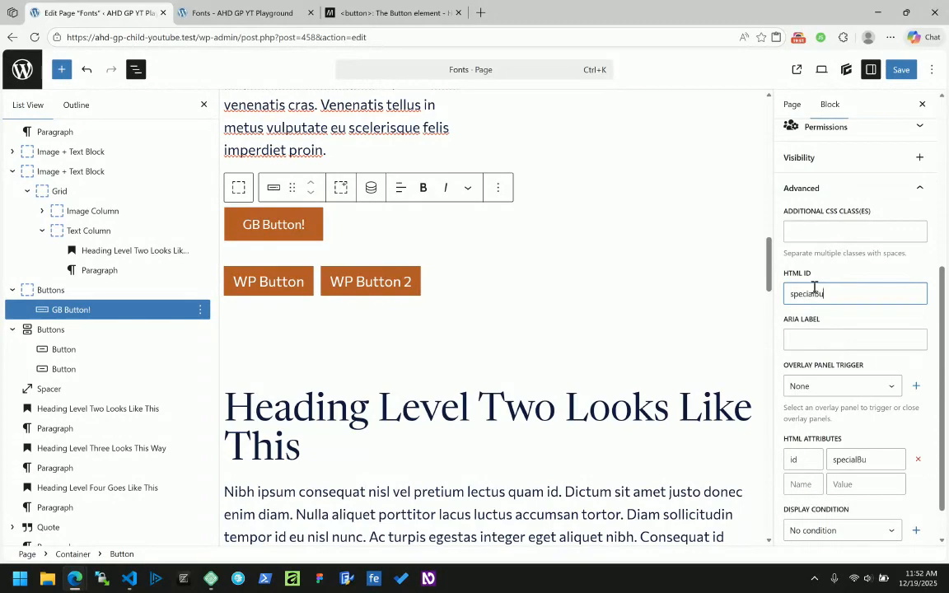
type("tton")
left_click(900, 69)
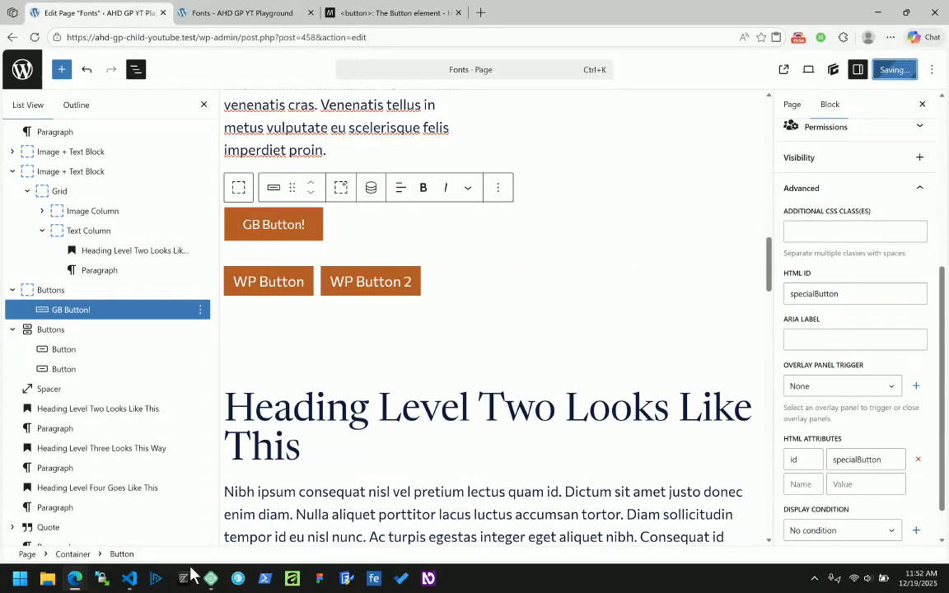
Step: Switch to Visual Studio Code and review in scripts.js where buttonPlay is called in the load listener and where it is defined
mouse_move(129, 581)
left_click(137, 463)
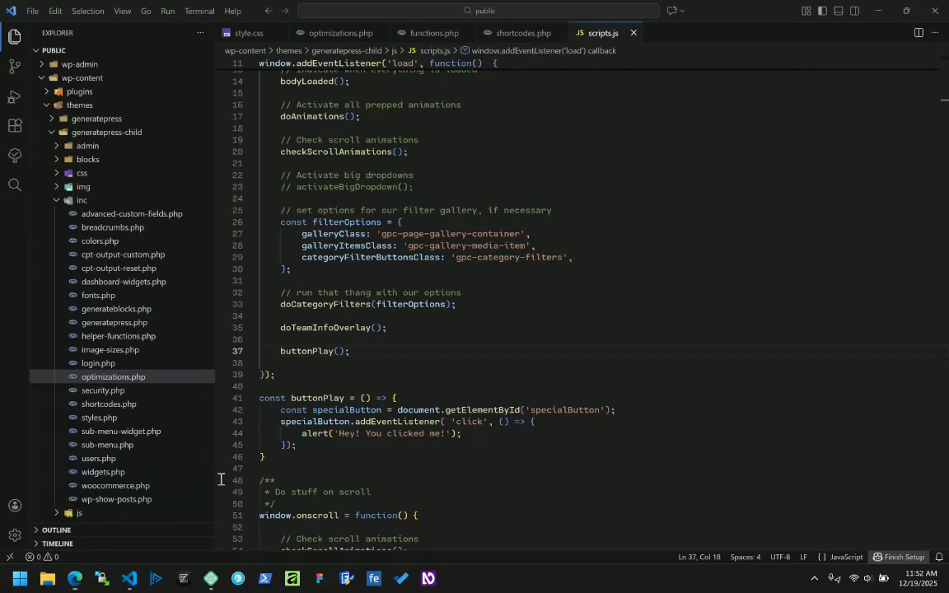
scroll(411, 365, "down", 2)
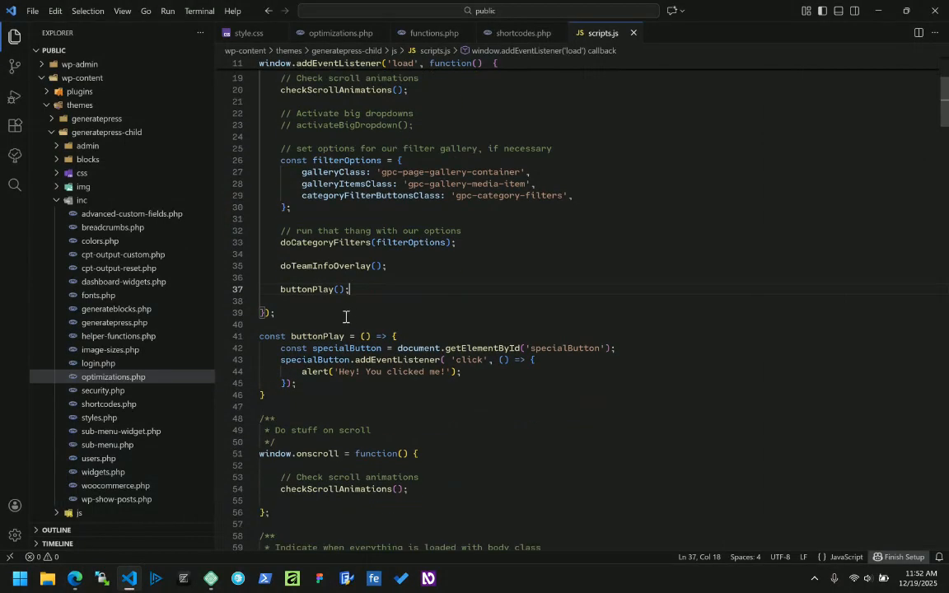
double_click(304, 290)
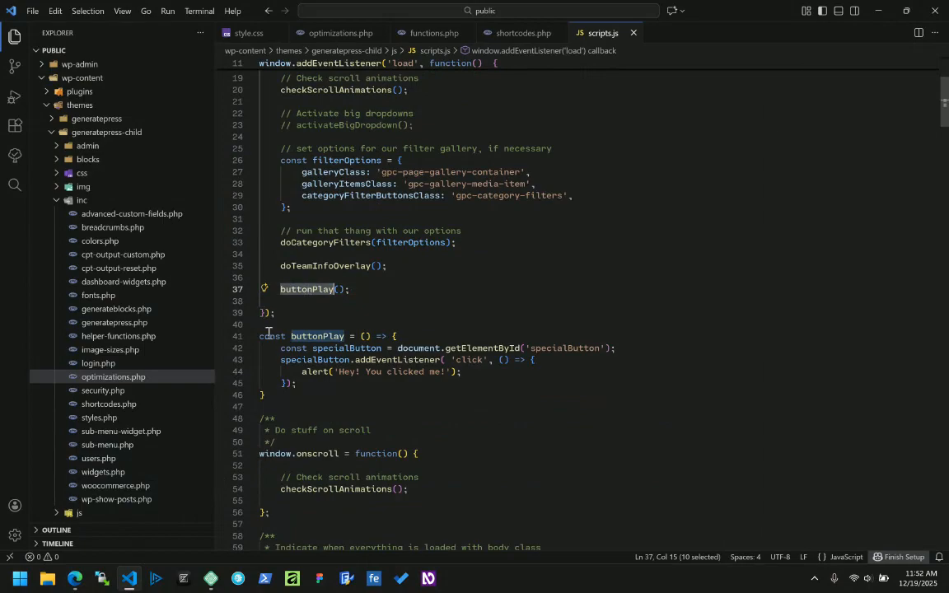
left_click(328, 338)
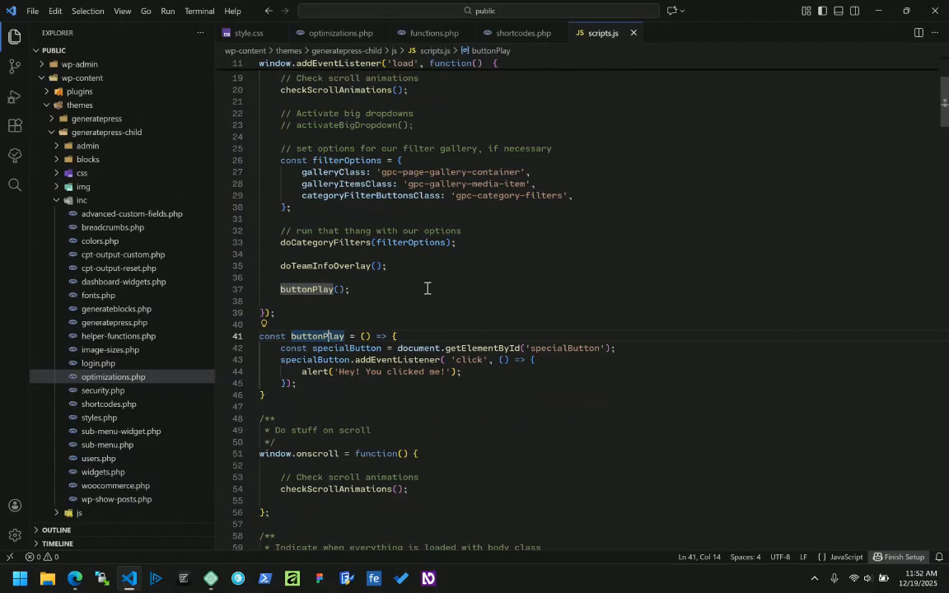
left_click(371, 288)
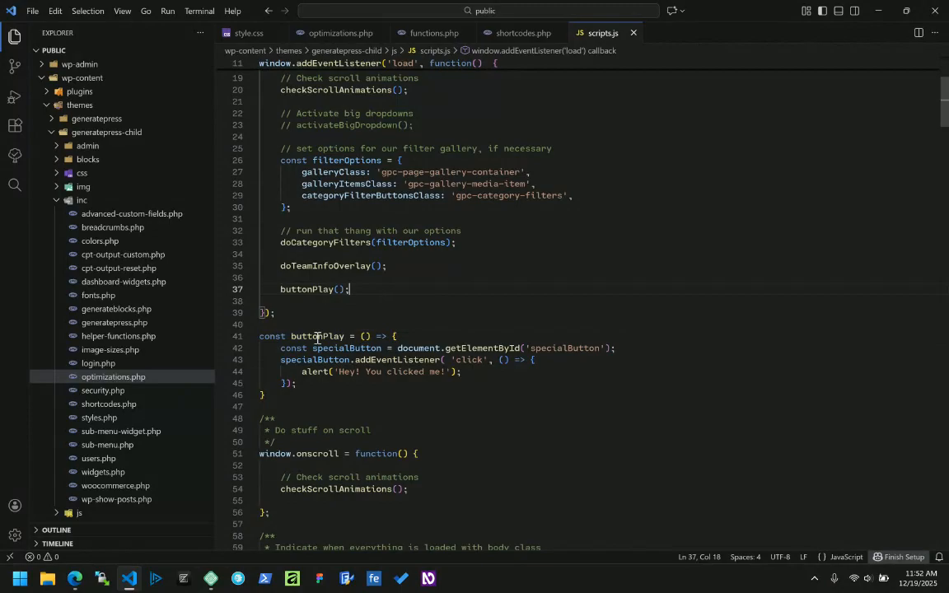
scroll(293, 292, "up", 4)
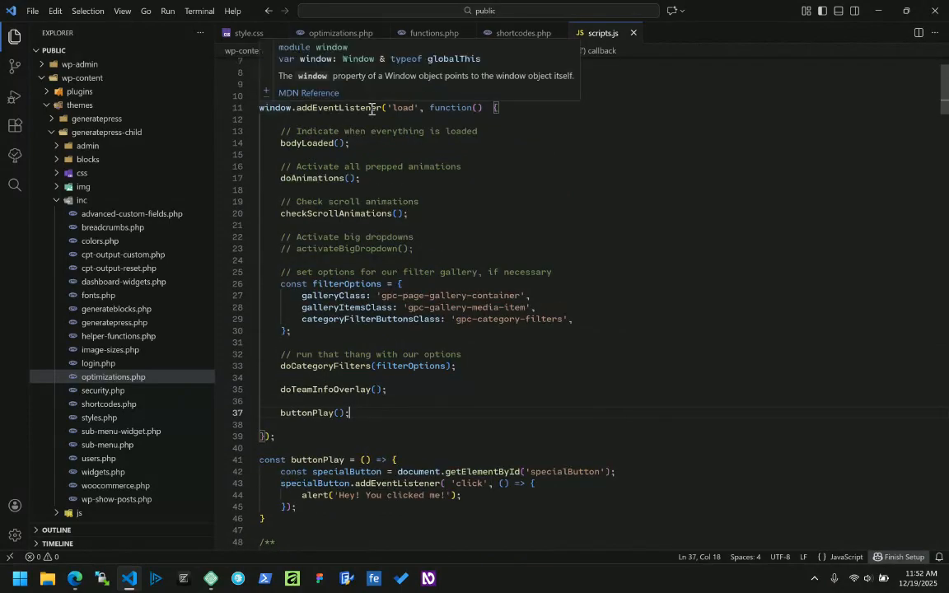
scroll(450, 241, "down", 4)
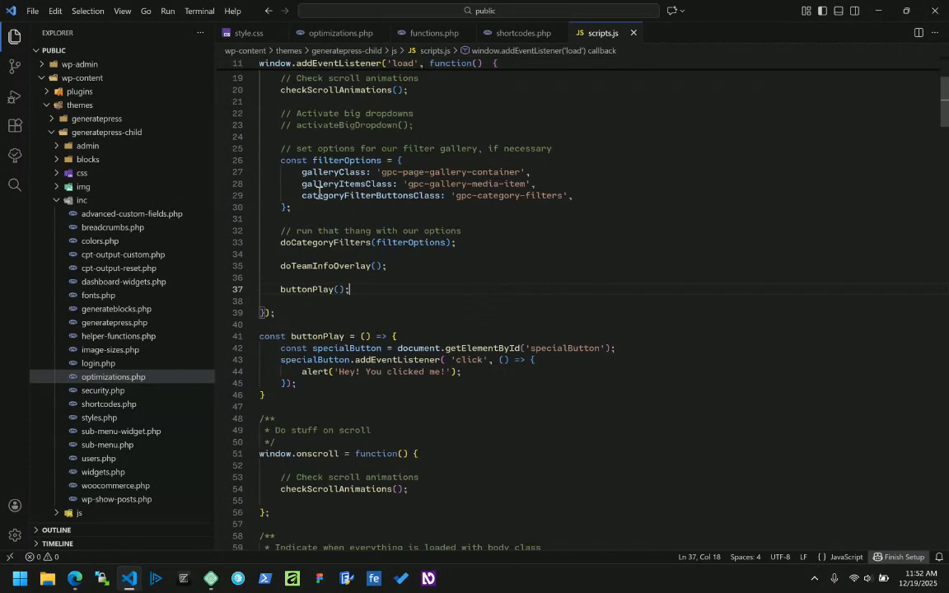
double_click(307, 289)
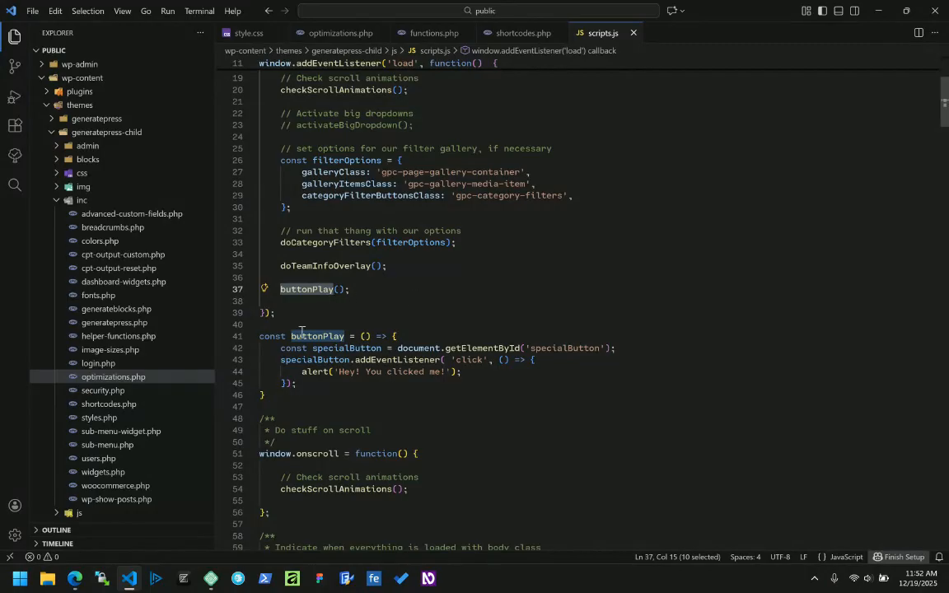
left_click(339, 338)
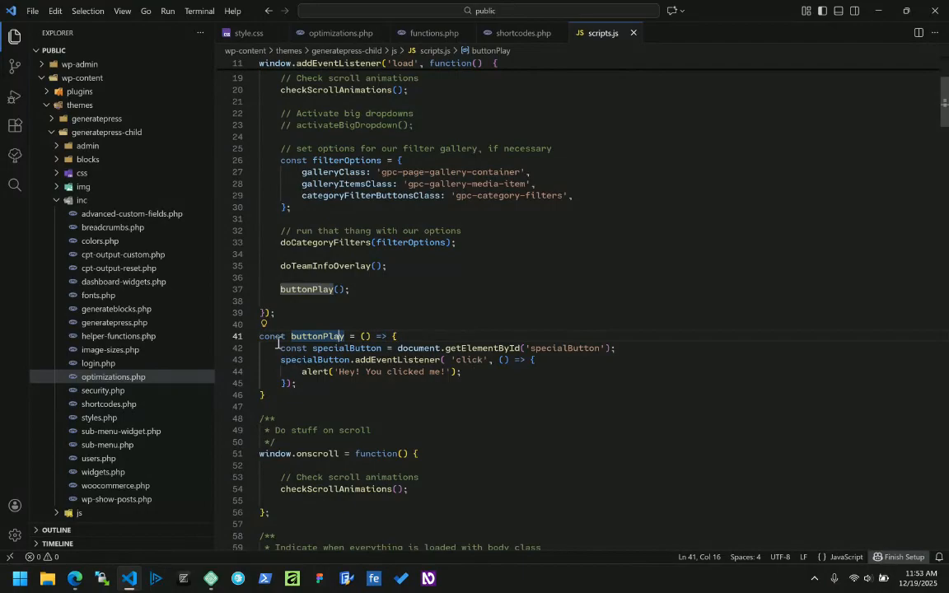
left_click(420, 335)
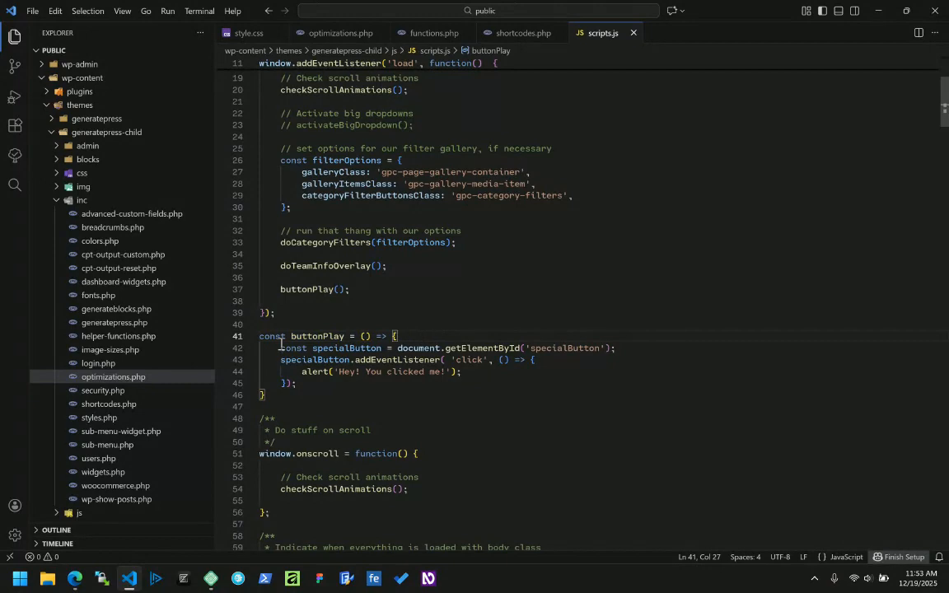
Step: Examine the buttonPlay function's body: the specialButton element lookup, its click event listener and the alert call
double_click(325, 348)
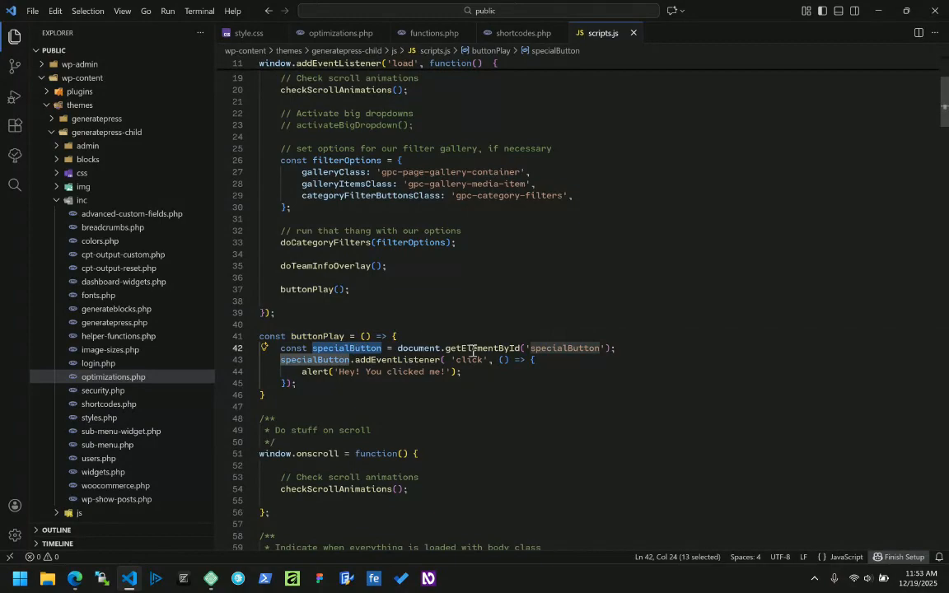
mouse_move(485, 350)
left_click(341, 348)
double_click(313, 361)
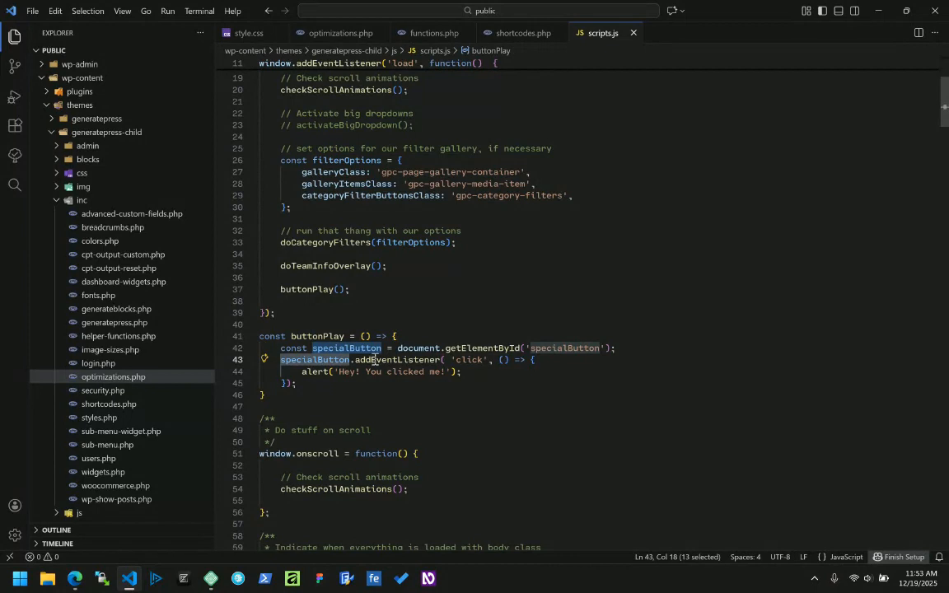
mouse_move(363, 357)
double_click(318, 372)
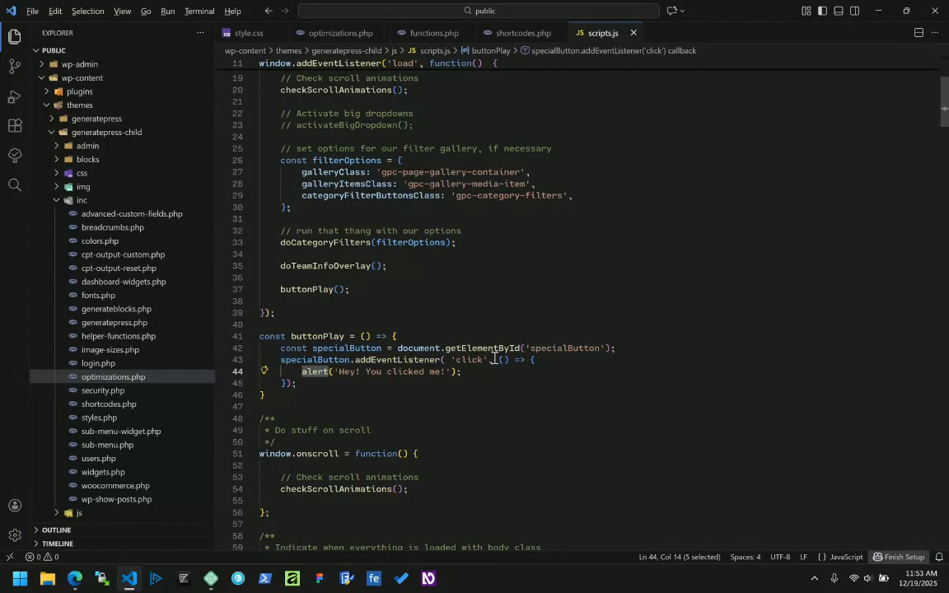
Step: Switch back to the browser's page editor, check the GB Button's specialButton HTML ID and save the page
key("alt+Tab")
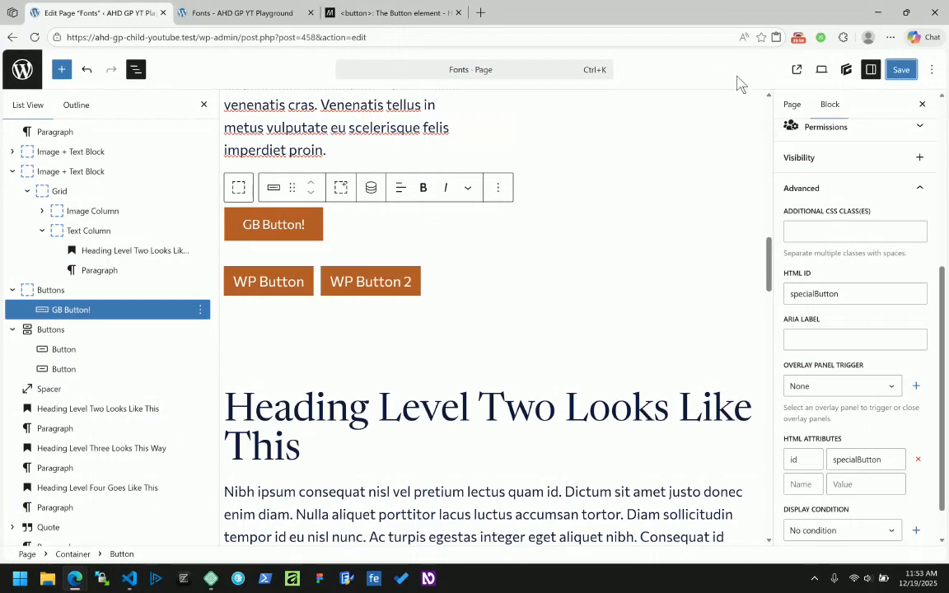
double_click(814, 294)
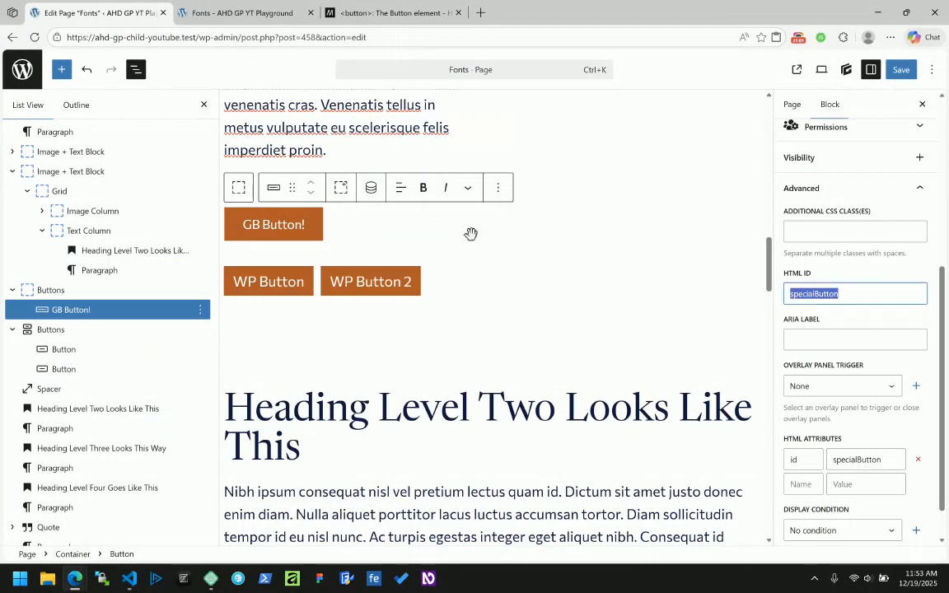
key("ctrl+s")
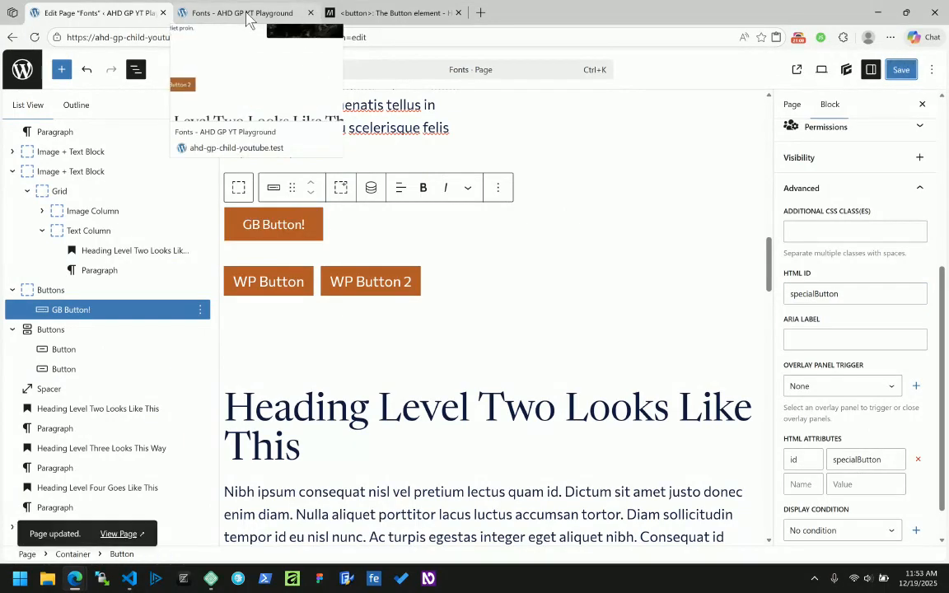
Step: Reload the published Fonts page, make the developer tools pane shorter and inspect the GB Button's markup
left_click(247, 15)
left_click(34, 37)
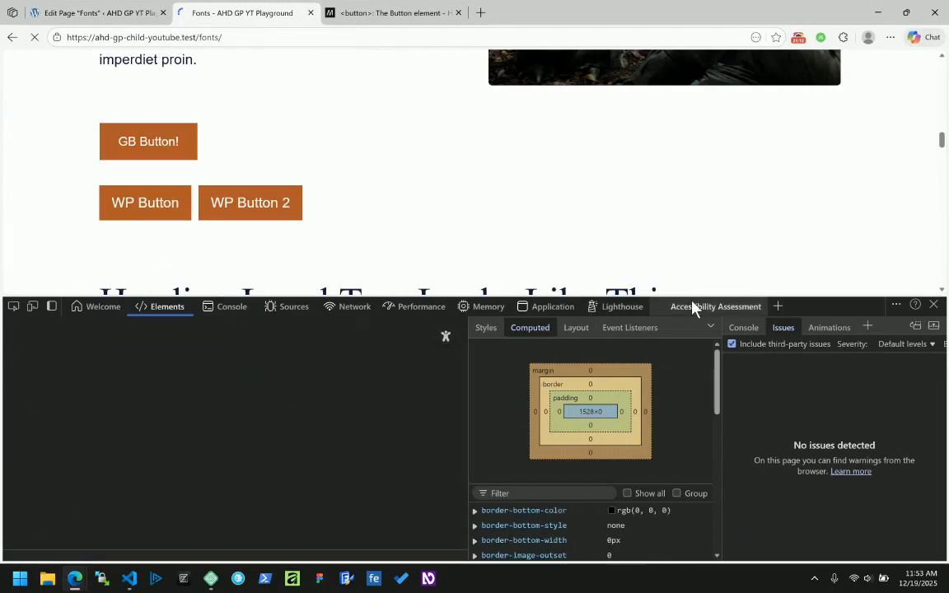
left_click_drag(690, 350, 692, 364)
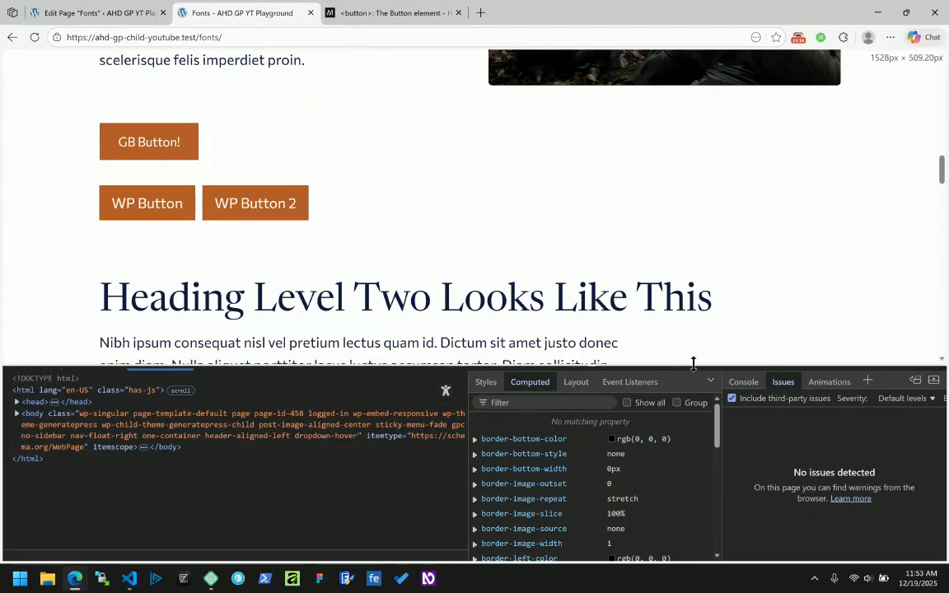
right_click(172, 147)
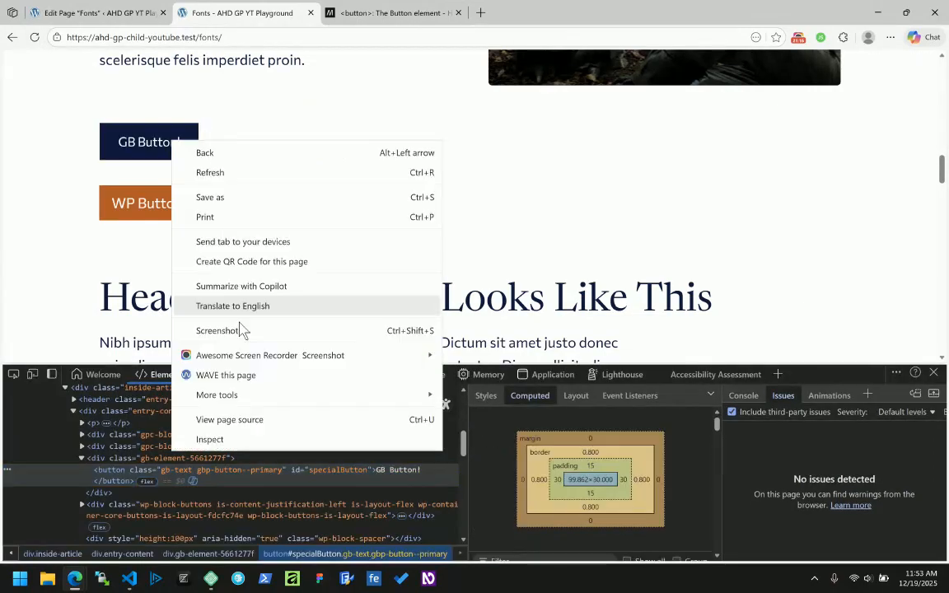
left_click(216, 438)
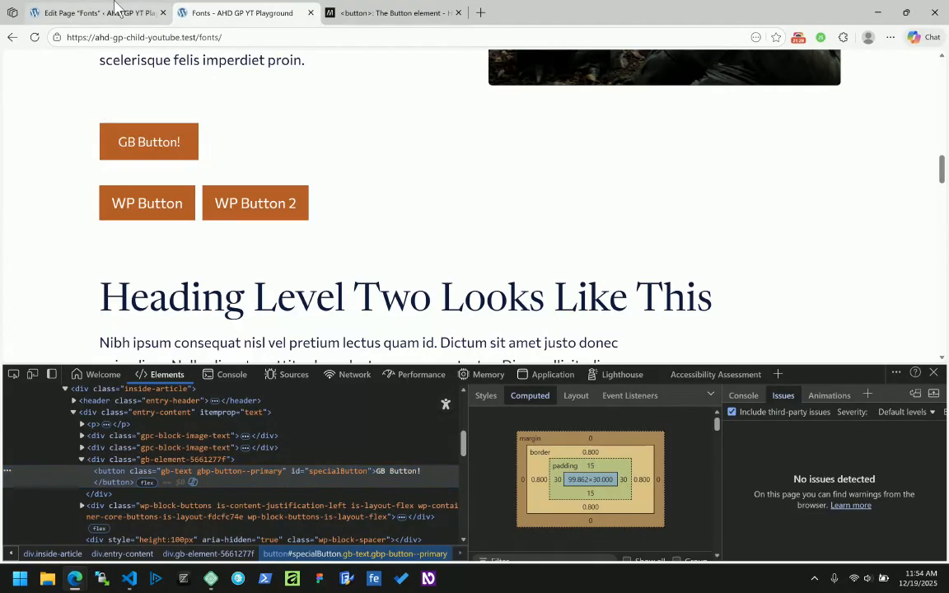
Step: Change the GB Button's text to "Trigger Alert Message" in the editor, save, and reload the published page
left_click(115, 10)
triple_click(268, 224)
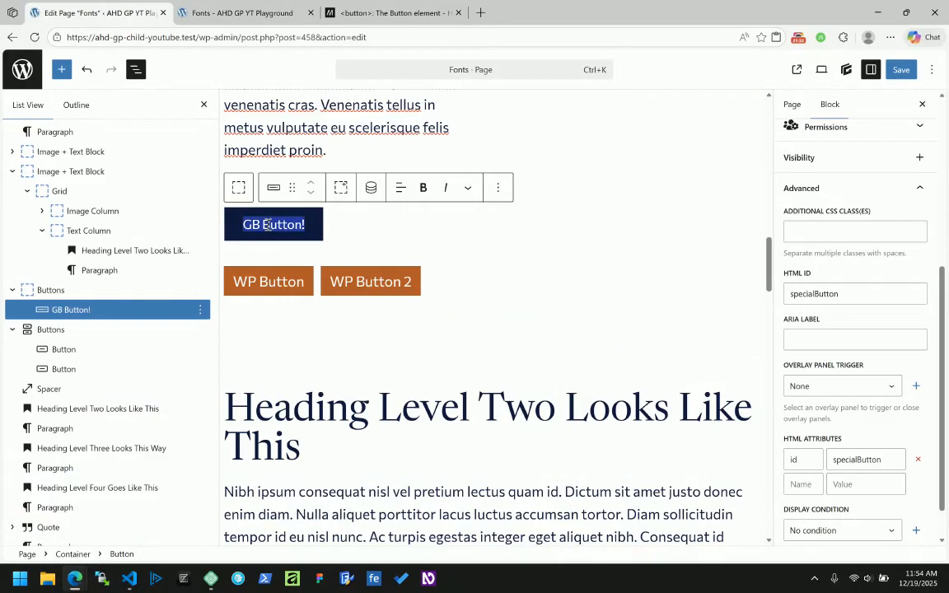
type("Trigger ")
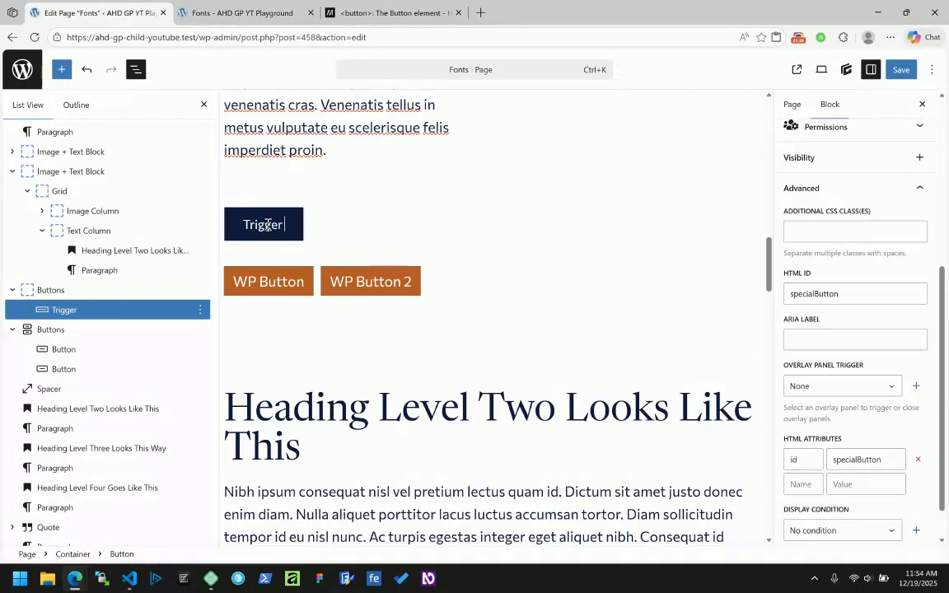
type("Alert Message")
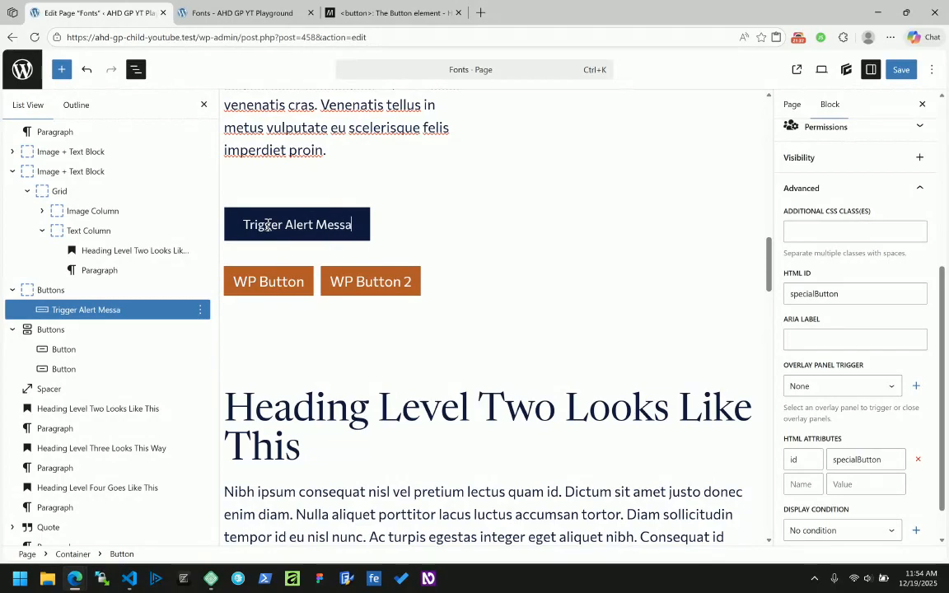
left_click(898, 73)
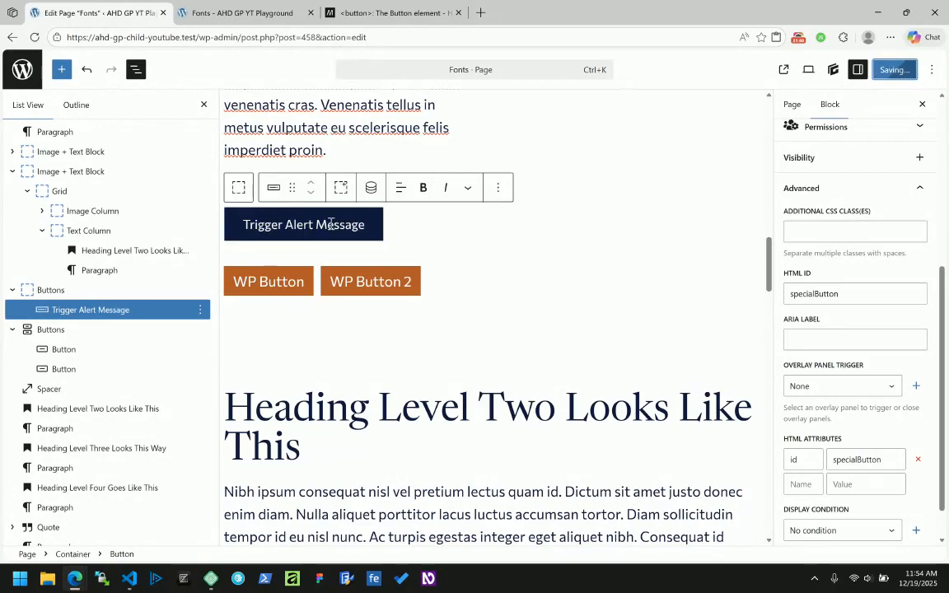
left_click(235, 14)
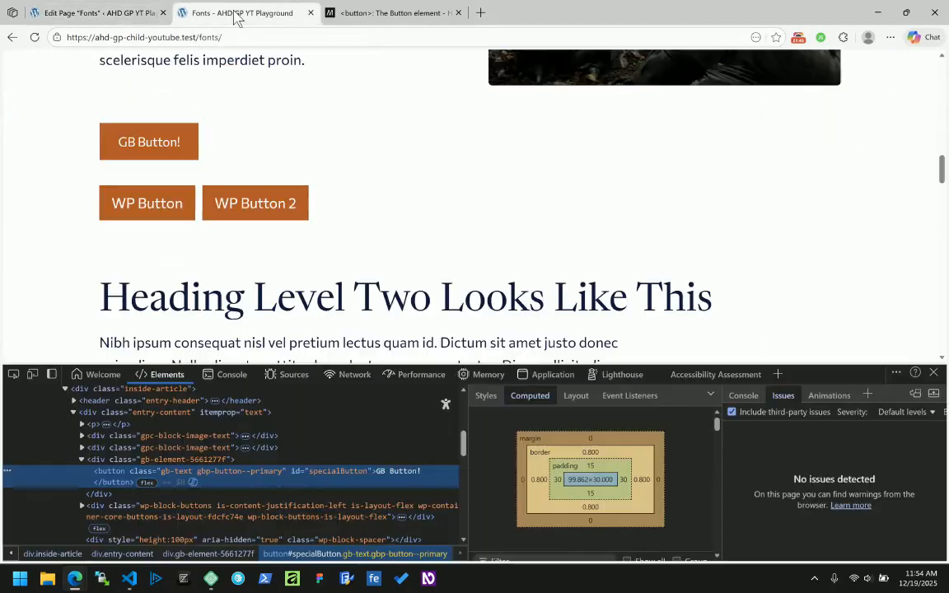
left_click(35, 37)
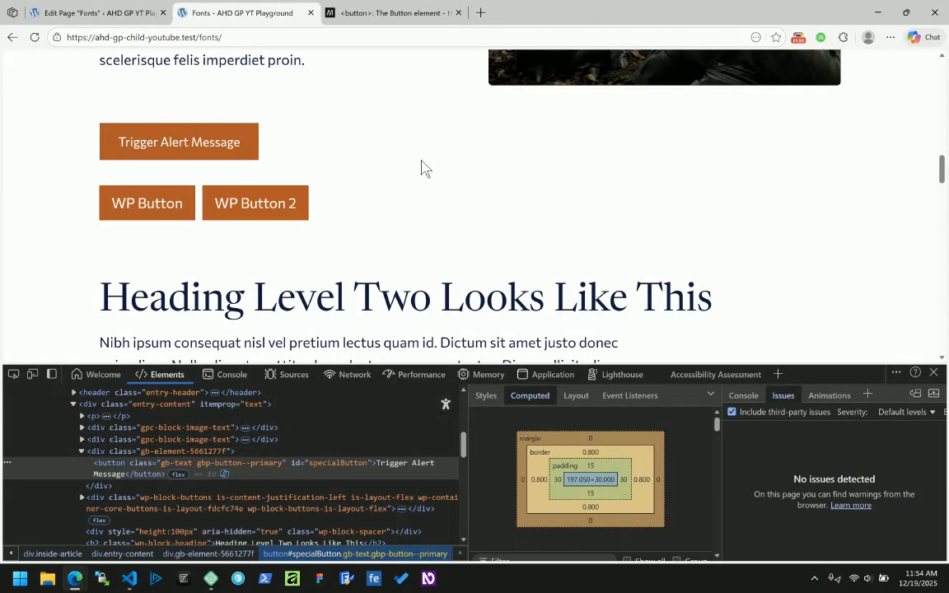
Step: Test the Trigger Alert Message button on the published page, dismiss its alert and return to the page editor
left_click(182, 152)
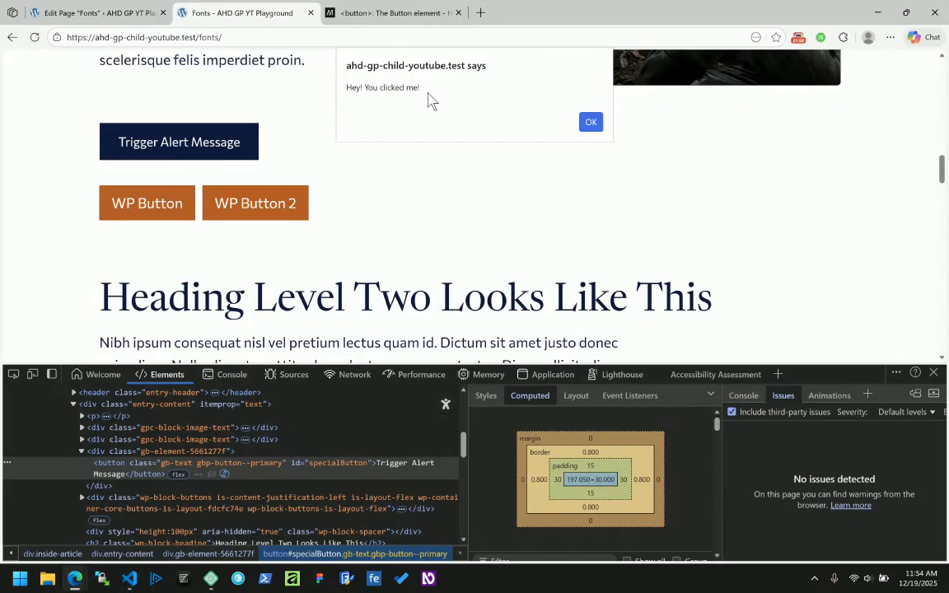
left_click(591, 124)
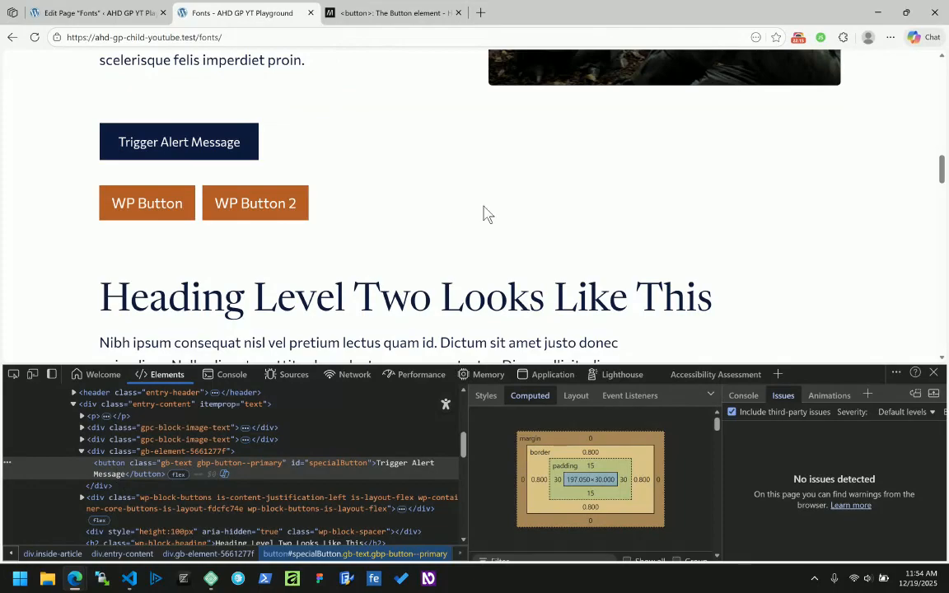
left_click(96, 15)
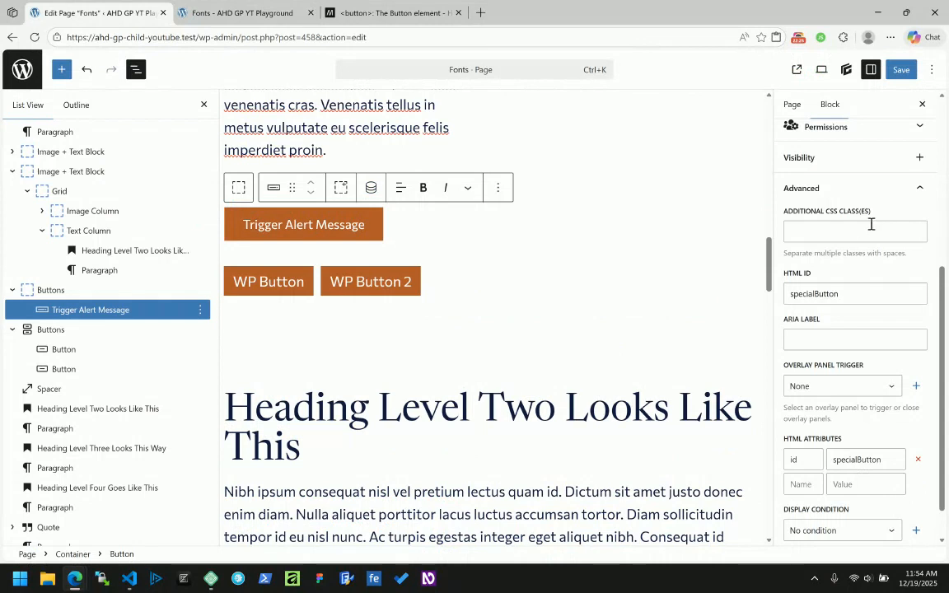
Step: Insert the megaphone icon from the General icon library into the Trigger Alert Message button
scroll(871, 225, "up", 1)
scroll(868, 229, "down", 2)
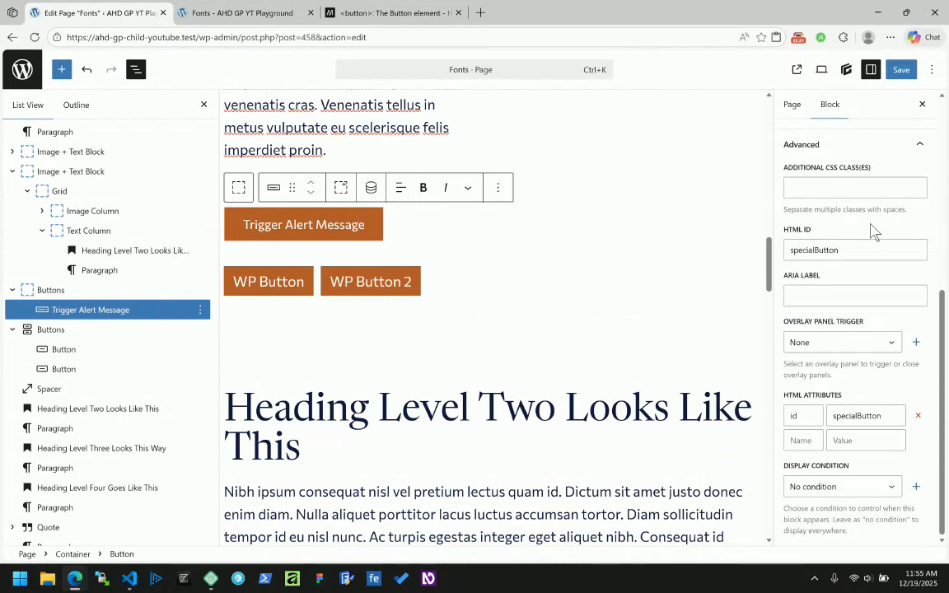
scroll(869, 229, "up", 6)
left_click(824, 269)
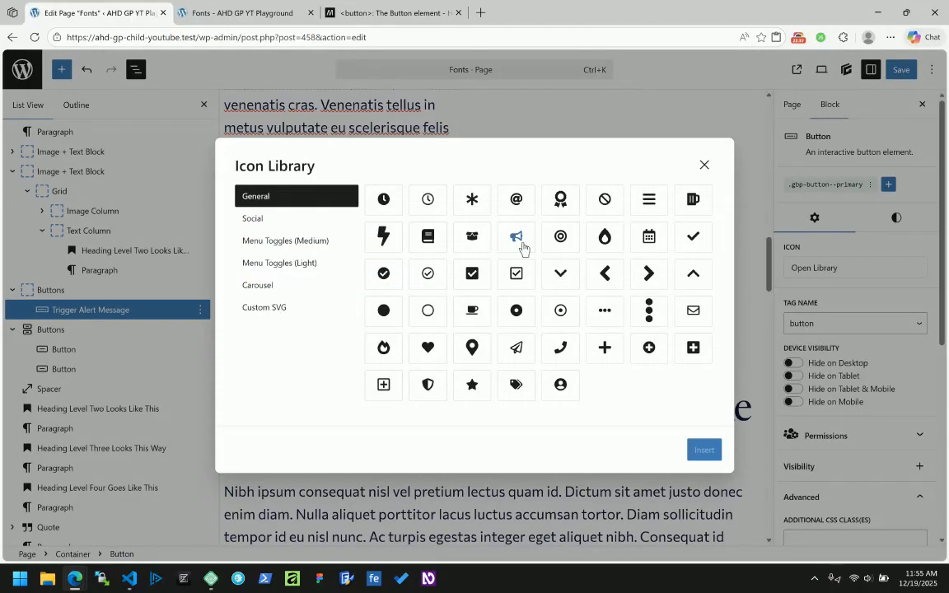
left_click(521, 243)
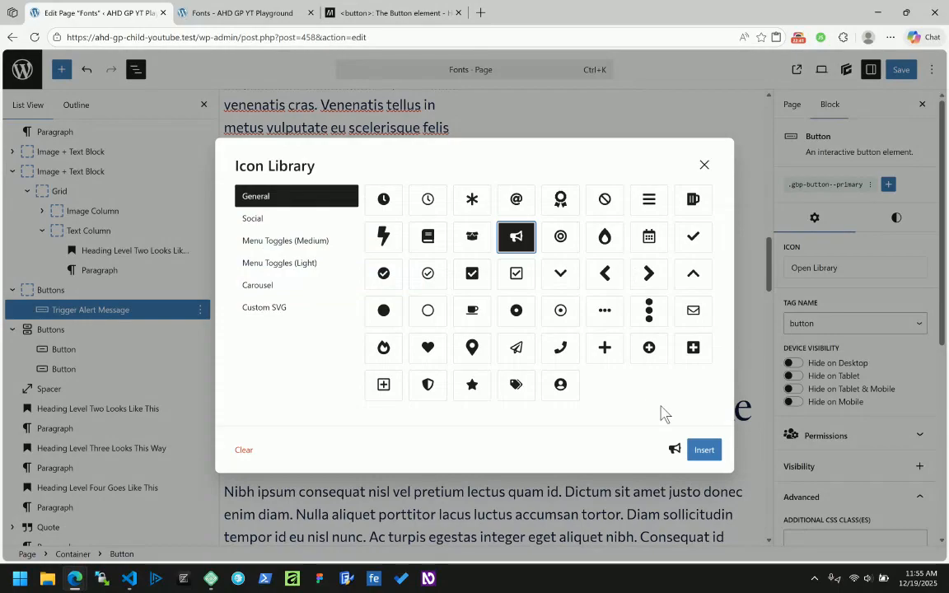
left_click(705, 450)
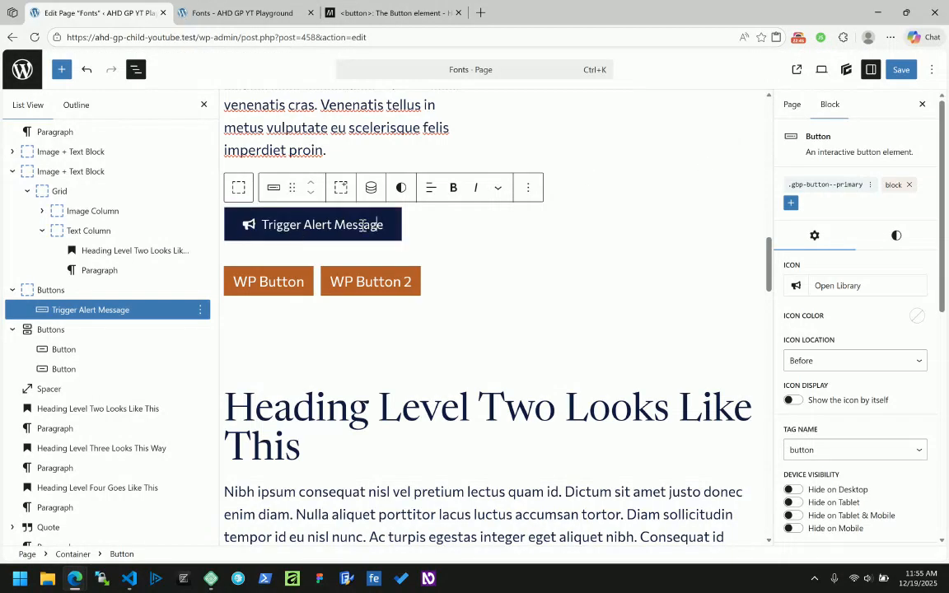
Step: Save the page, reload the published Fonts page, test the button with the icon and dismiss the alert
left_click(902, 71)
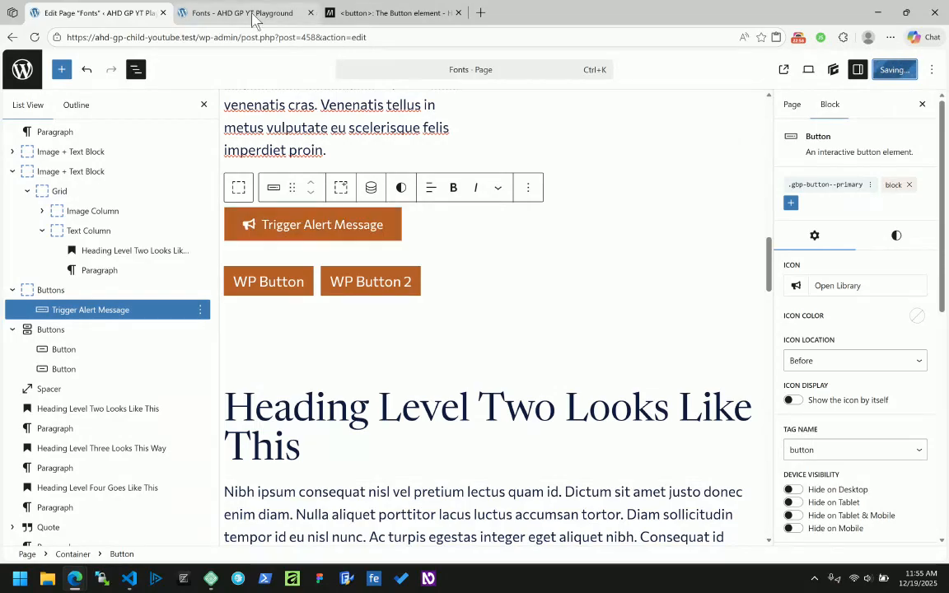
left_click(251, 15)
left_click(33, 39)
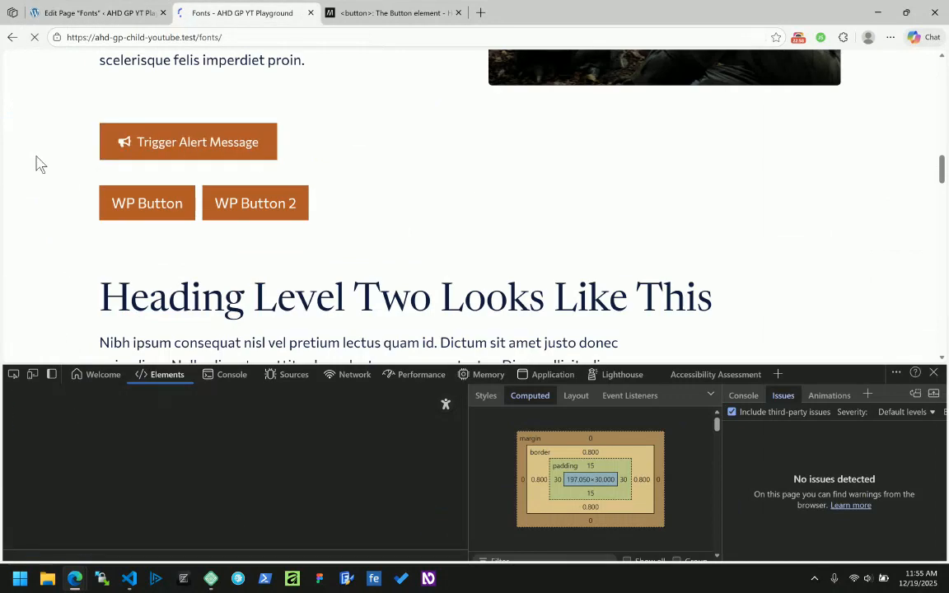
left_click(191, 147)
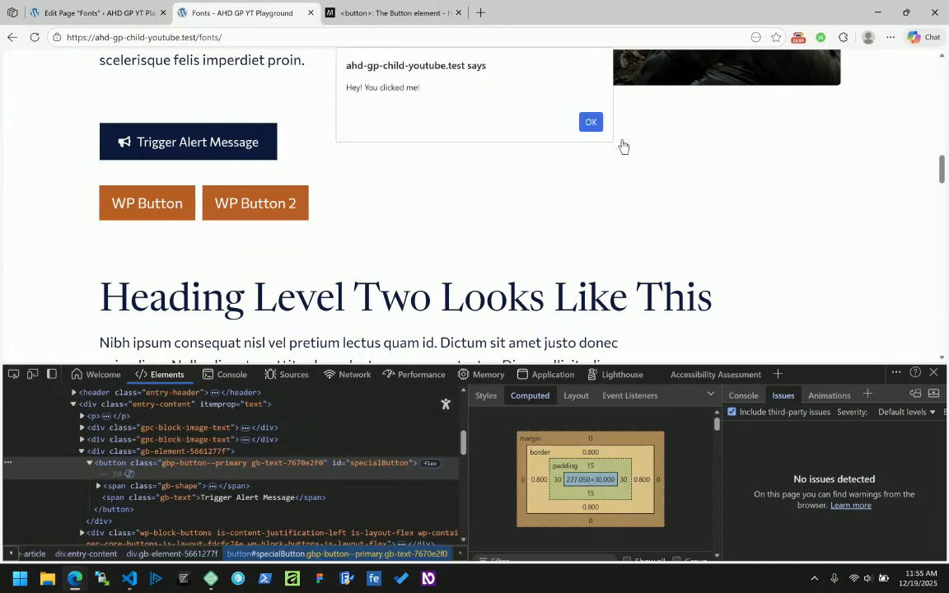
left_click(590, 121)
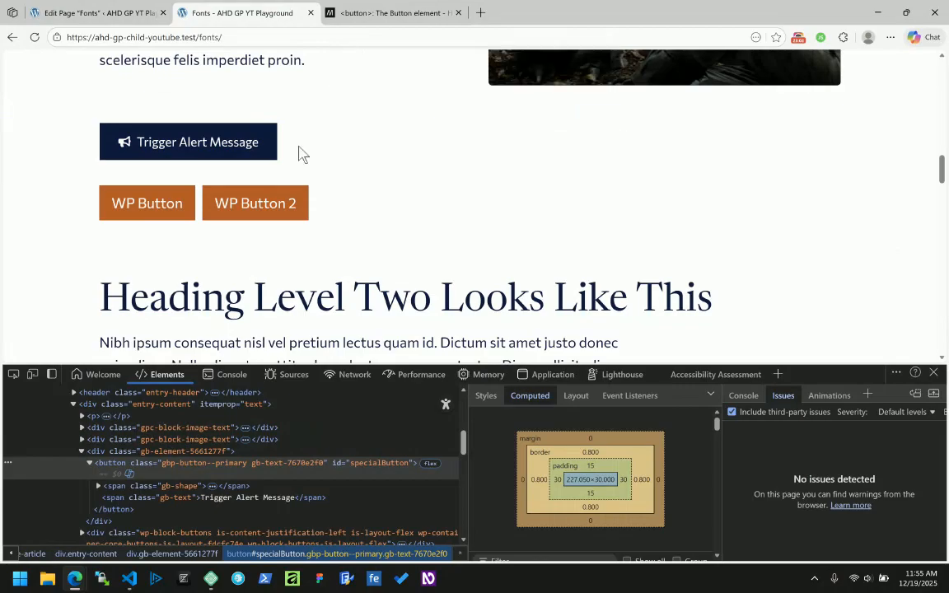
Step: In the editor, try showing the button's icon by itself, restore the text, and try the icon location options, ending on Before
left_click(110, 12)
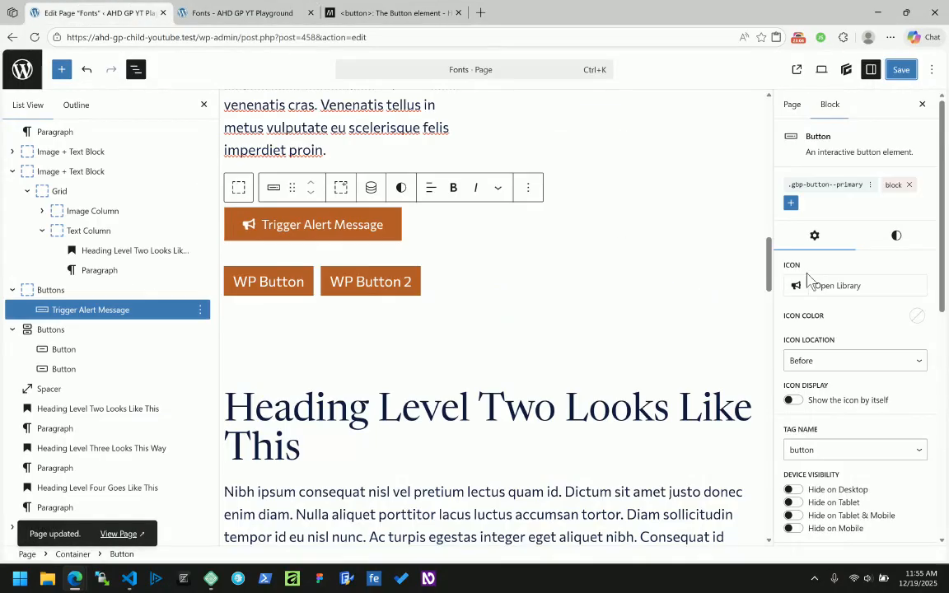
left_click(791, 401)
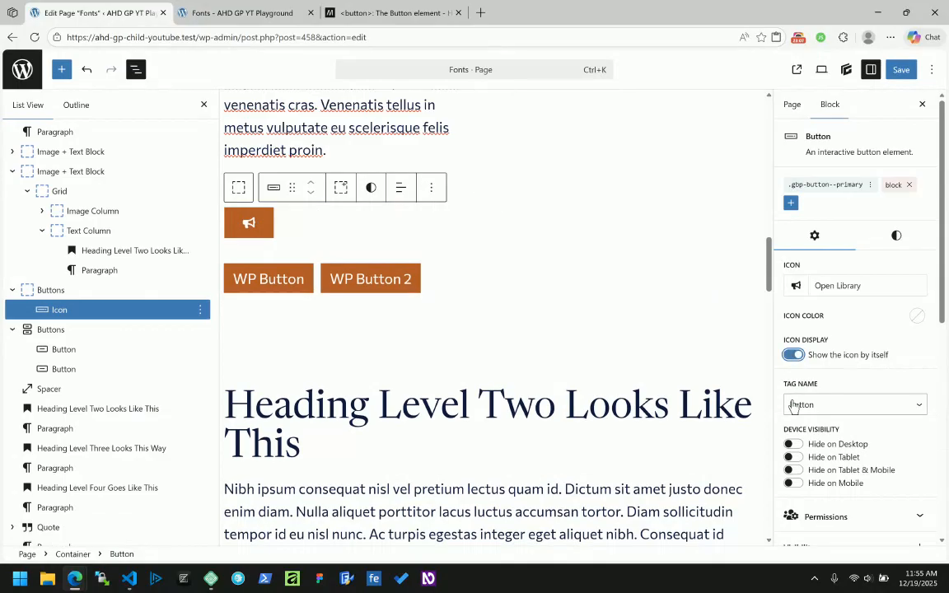
left_click(794, 355)
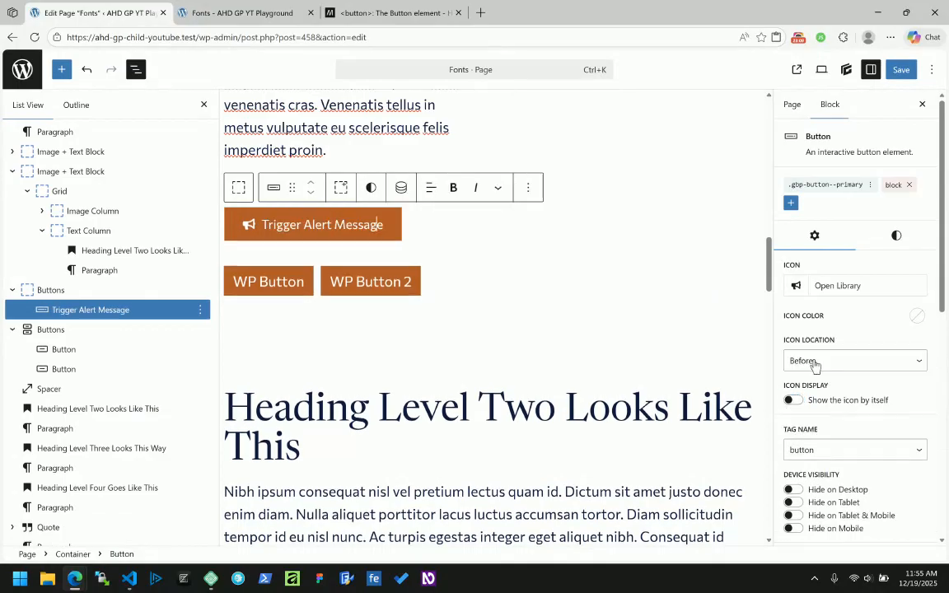
left_click(824, 361)
left_click(811, 398)
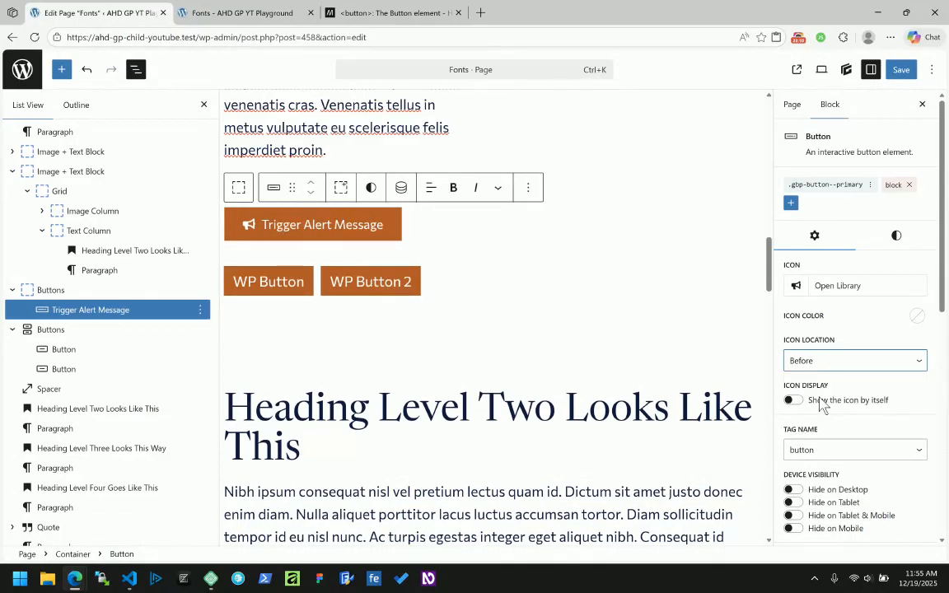
left_click(820, 367)
left_click(803, 383)
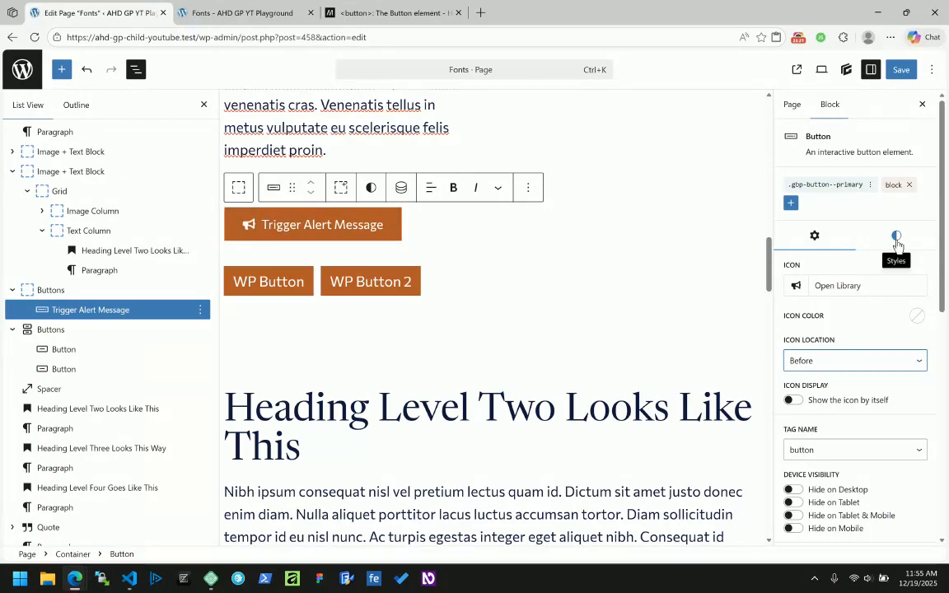
Step: Set the Trigger Alert Message button to show the icon by itself and save the page
left_click(791, 400)
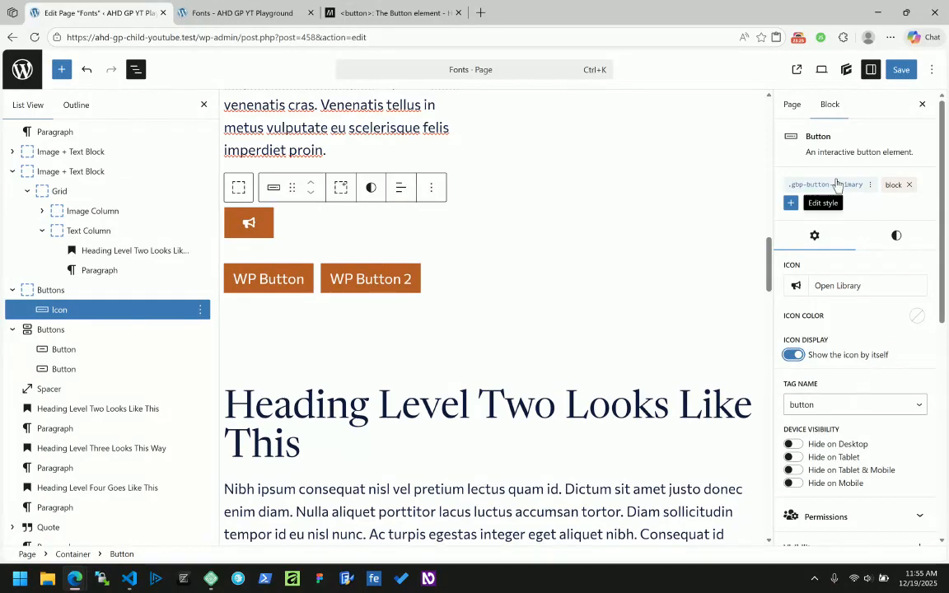
left_click(901, 74)
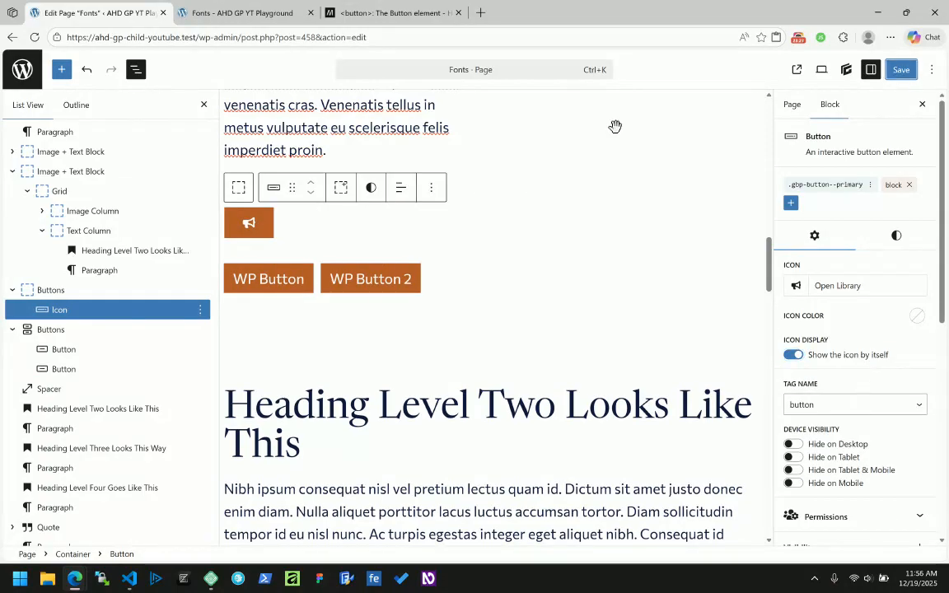
left_click(902, 74)
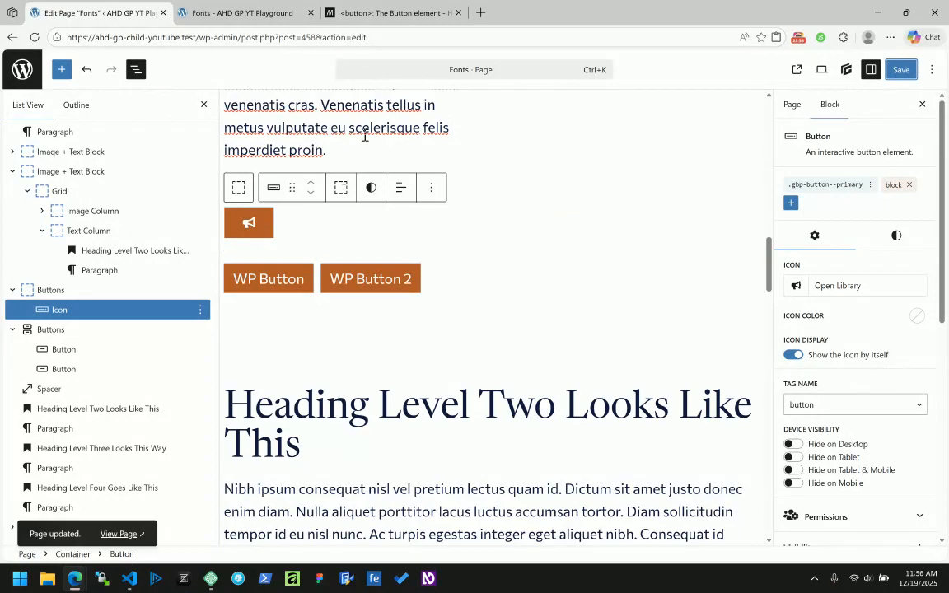
Step: Reload the published Fonts page and inspect the icon-only button's markup
left_click(241, 13)
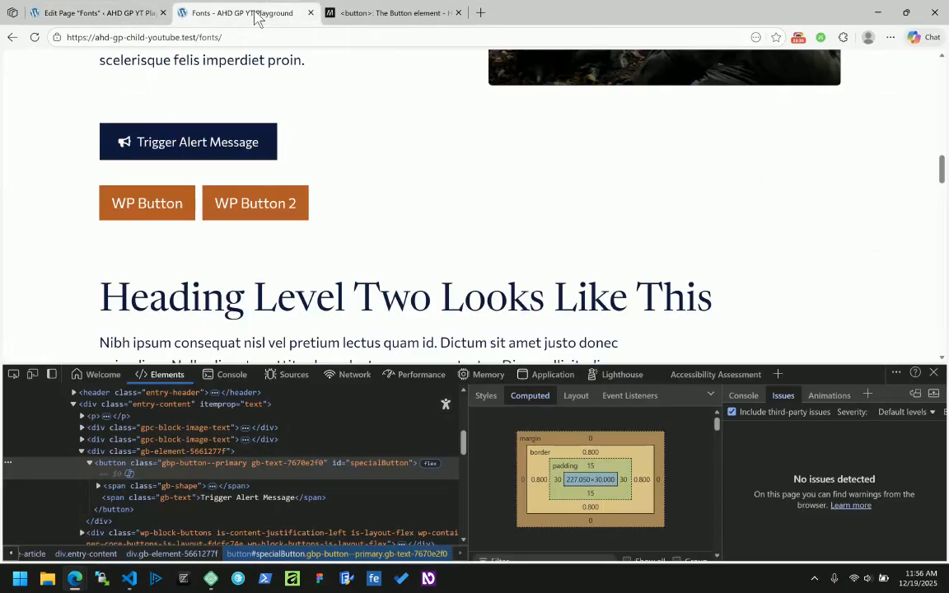
left_click(33, 37)
right_click(122, 146)
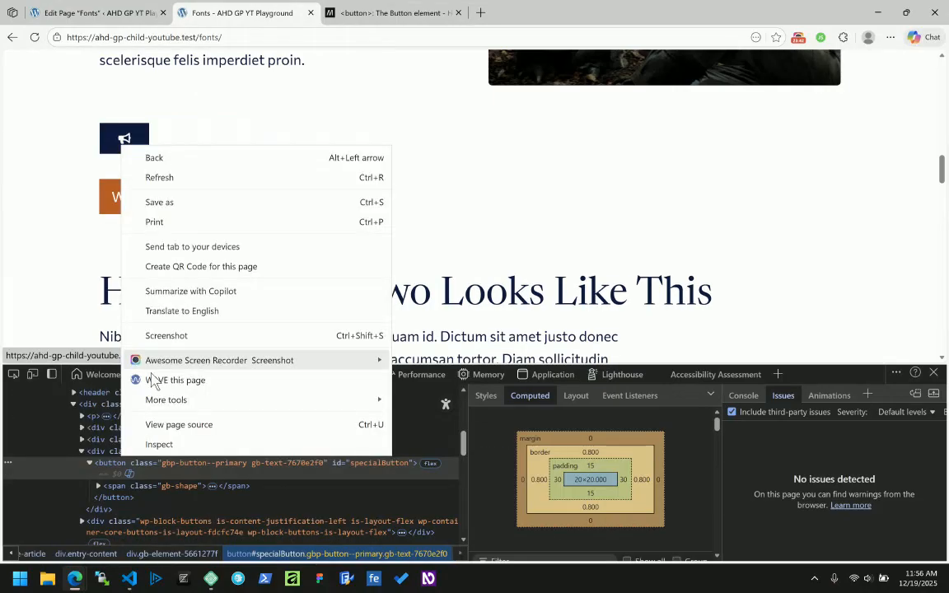
left_click(159, 444)
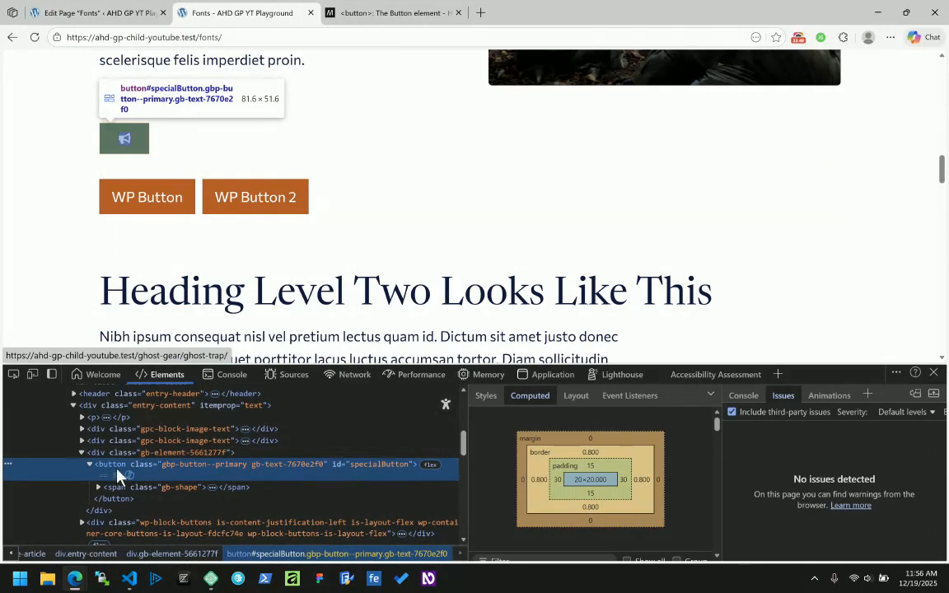
Step: Back in the page editor, set the icon-only button's ARIA label to "Trigger Alert Message"
left_click(114, 12)
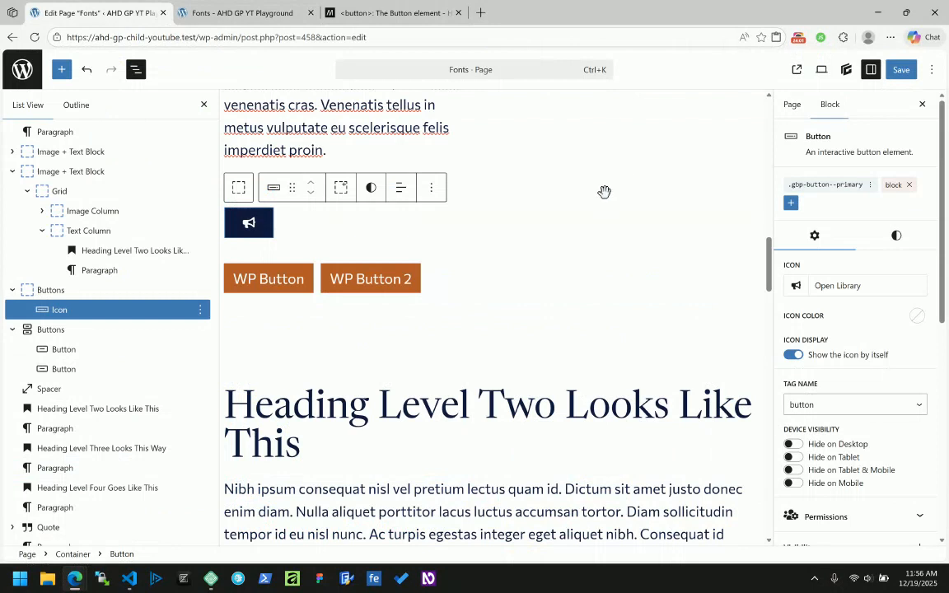
scroll(886, 360, "down", 10)
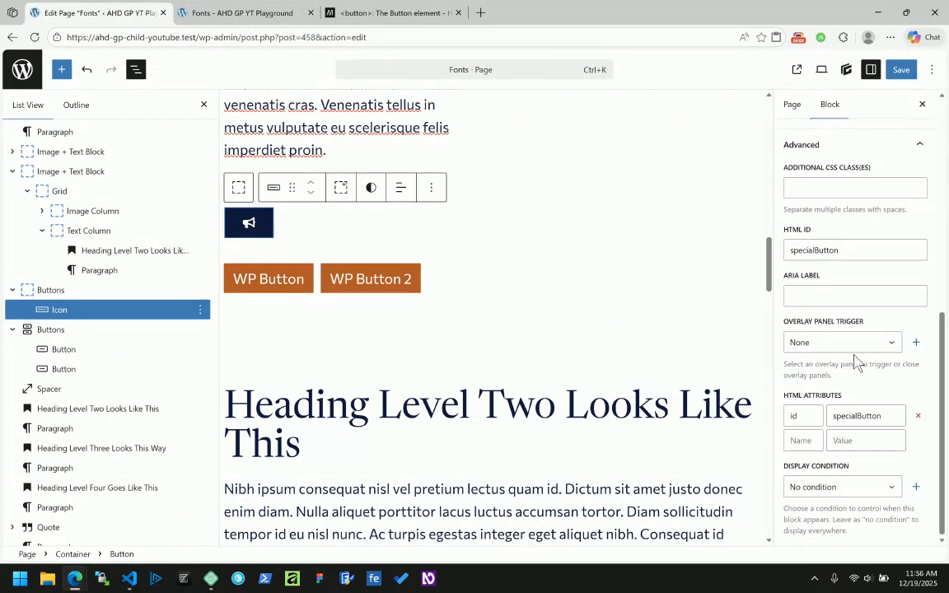
left_click(813, 297)
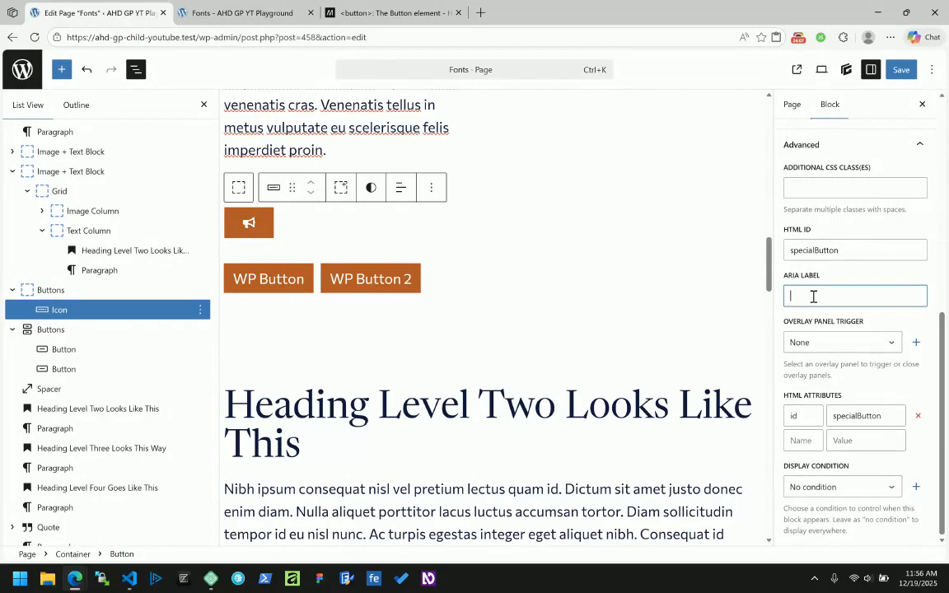
type("Trigger Alert")
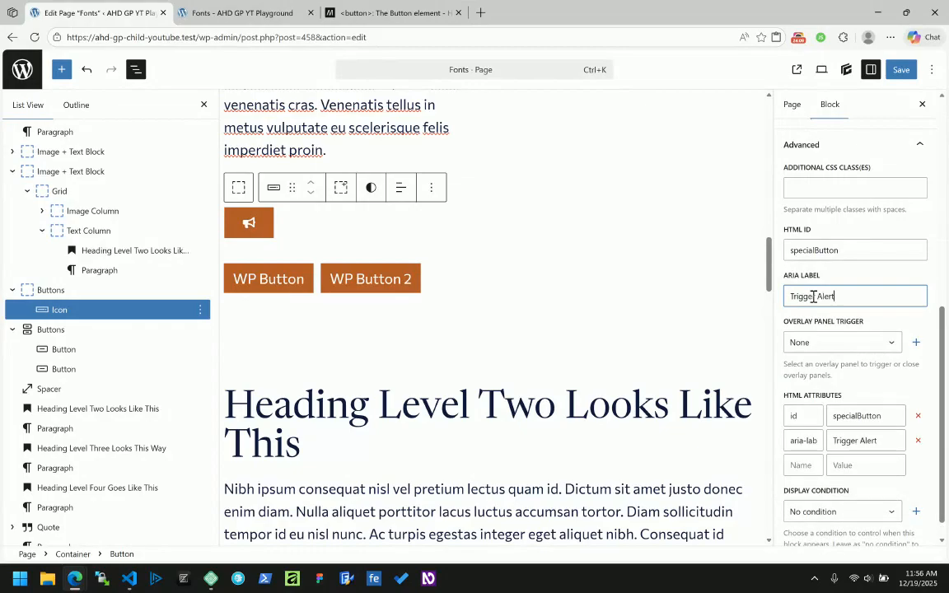
type(" Message")
Step: Save the page, reload the published Fonts page and check the icon button's aria-label in its markup
left_click(905, 74)
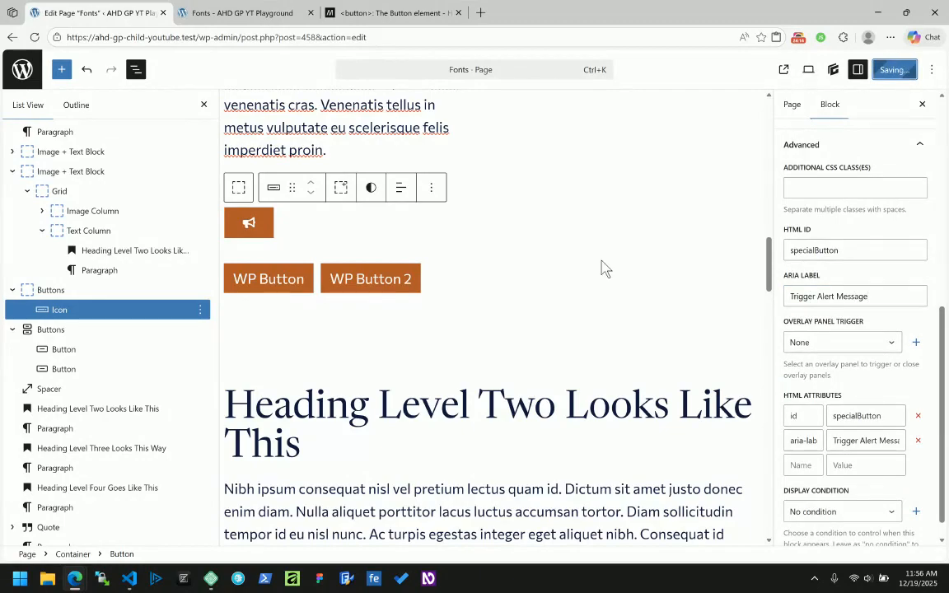
left_click(258, 17)
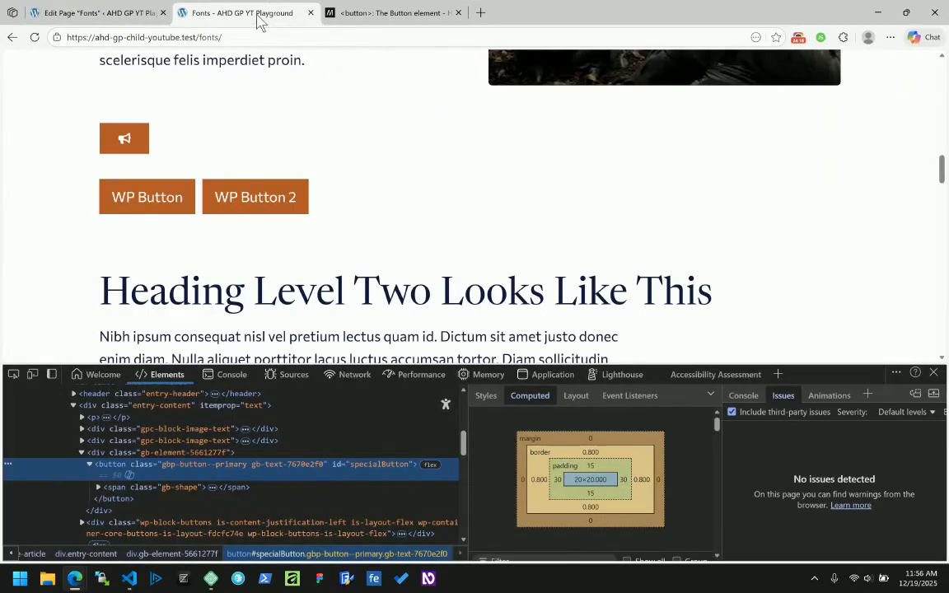
left_click(35, 38)
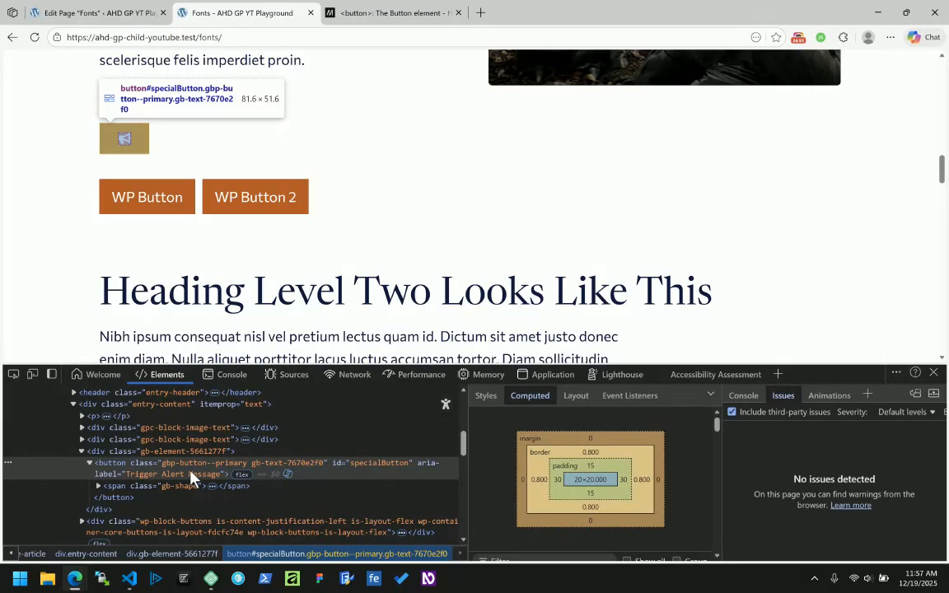
Step: Return to the page editor, copy the icon button's ARIA label text and clear that label
left_click(112, 14)
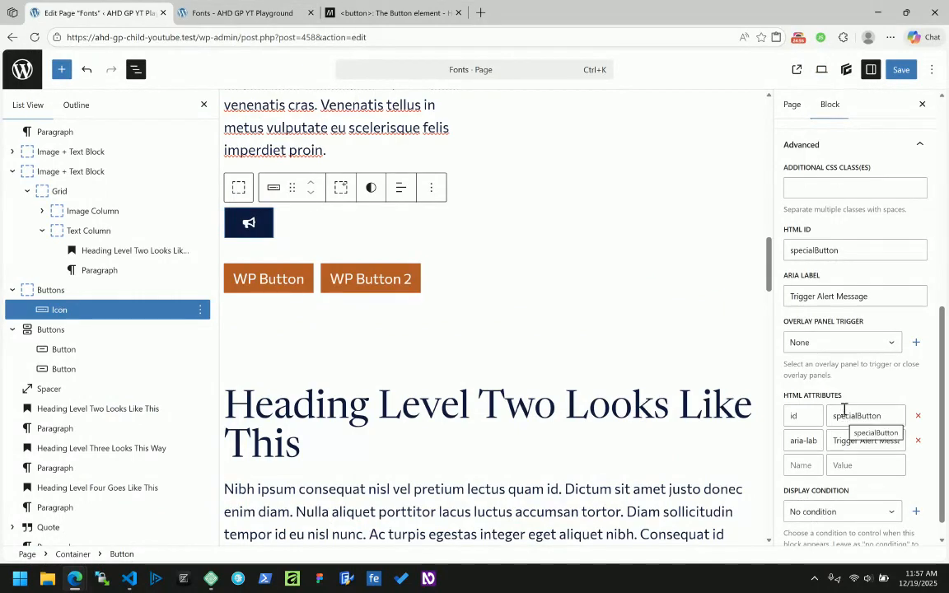
triple_click(818, 296)
key("ctrl+c")
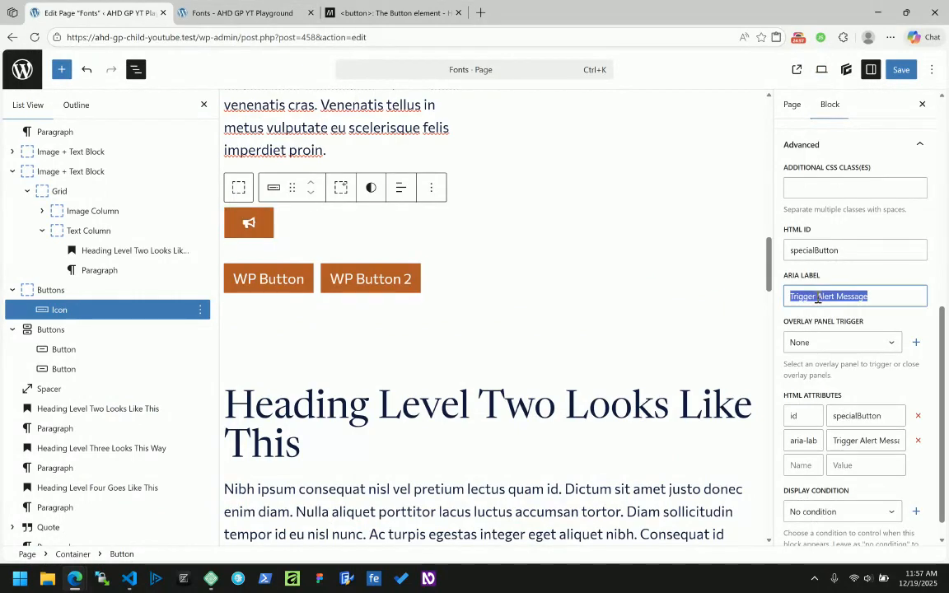
key("BackSpace")
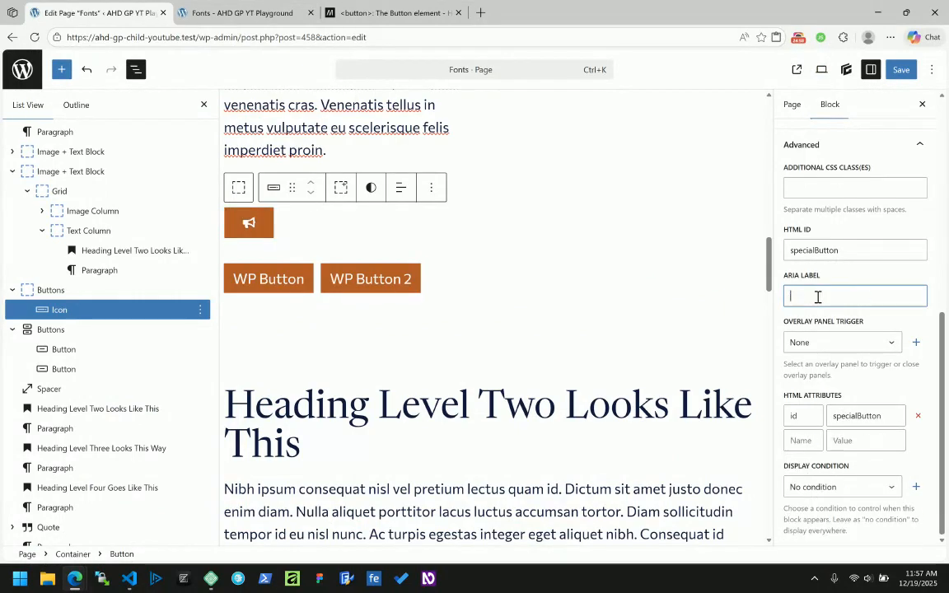
Step: Add a title HTML attribute to the icon button with the copied value "Trigger Alert Message"
left_click(802, 441)
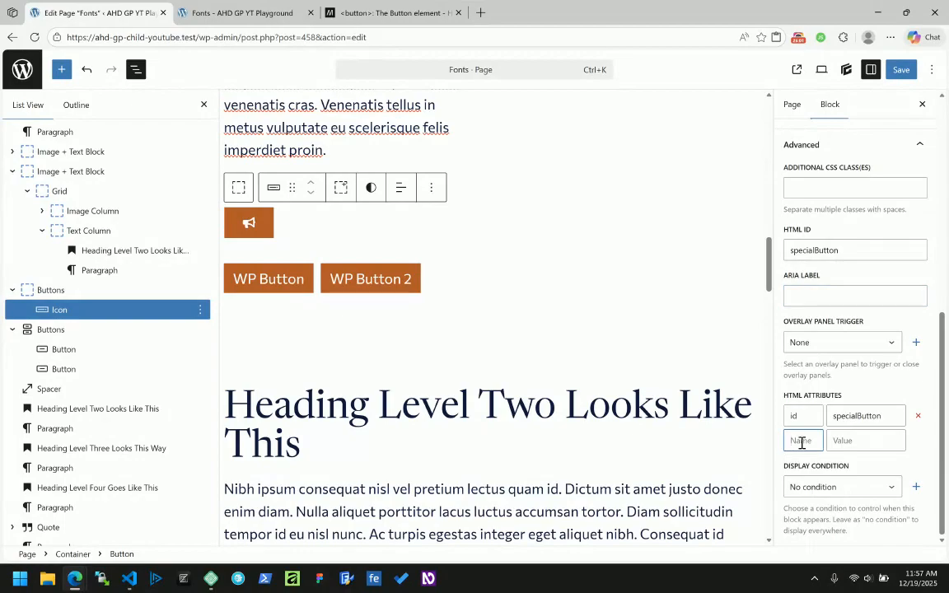
type("title")
key("Tab")
key("ctrl+v")
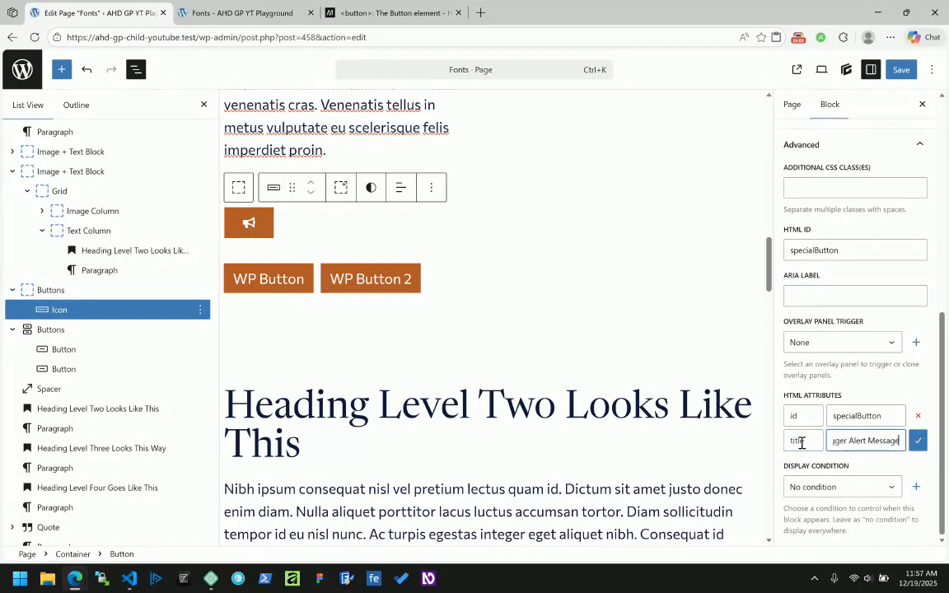
left_click(917, 441)
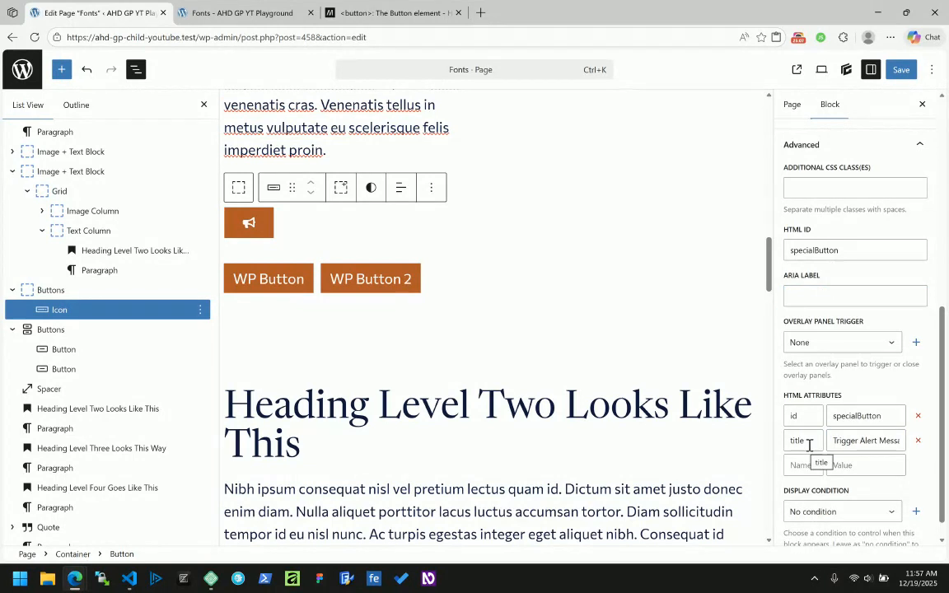
Step: Save the page, reload the published Fonts page, check the icon button's title tooltip and trigger its alert
left_click(900, 71)
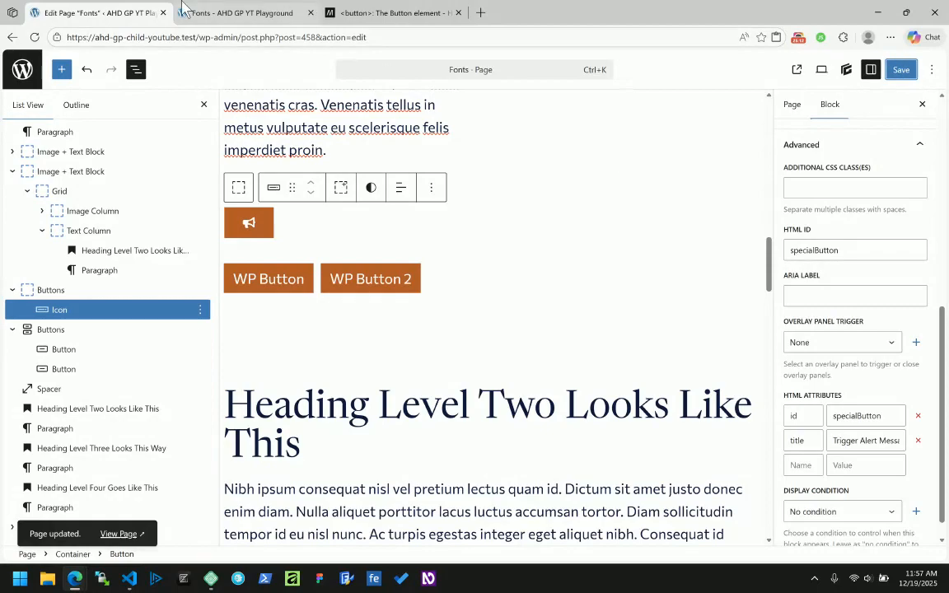
left_click(184, 9)
left_click(33, 37)
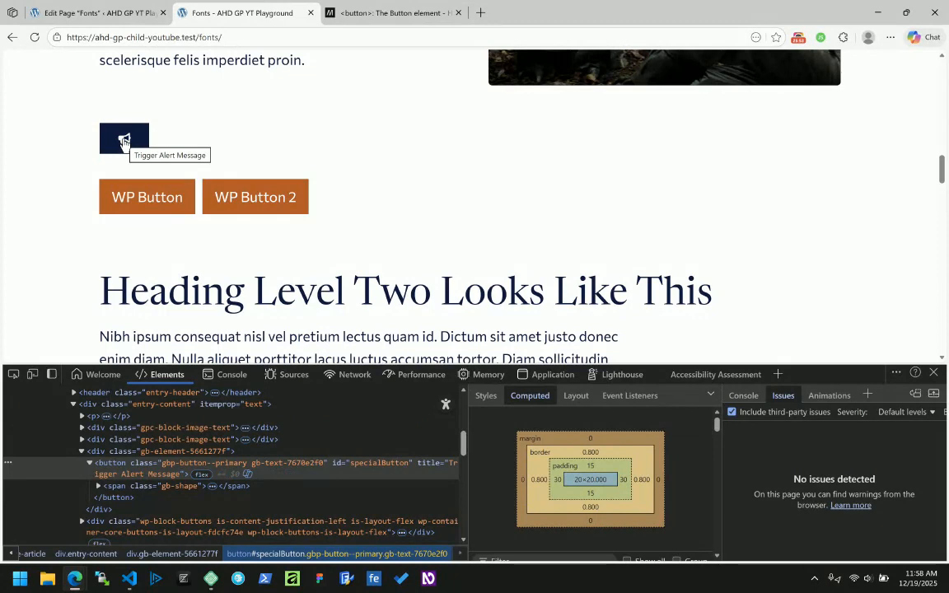
left_click(124, 142)
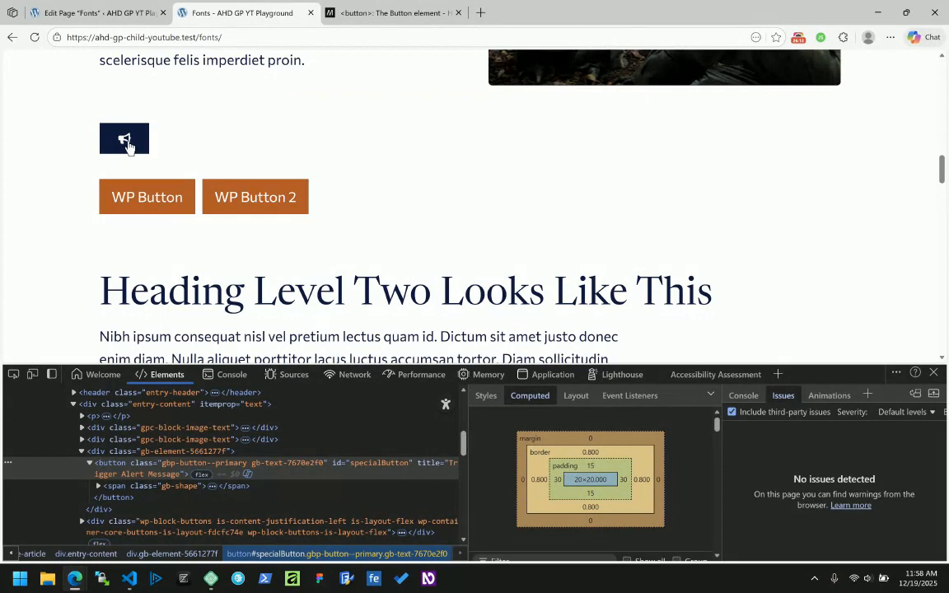
Step: Back in the page editor, remove the button's title attribute and turn off showing the icon by itself
left_click(100, 14)
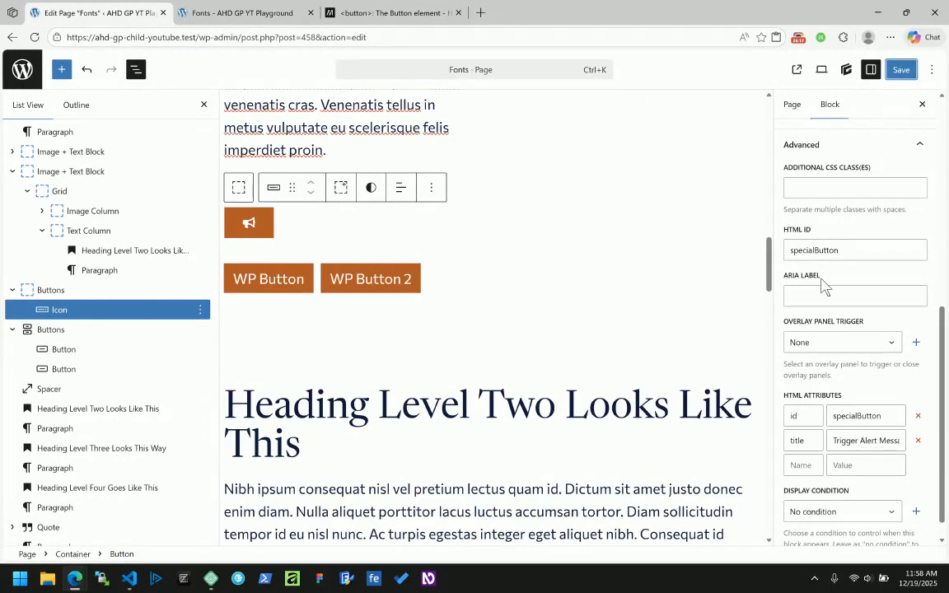
scroll(858, 334, "up", 3)
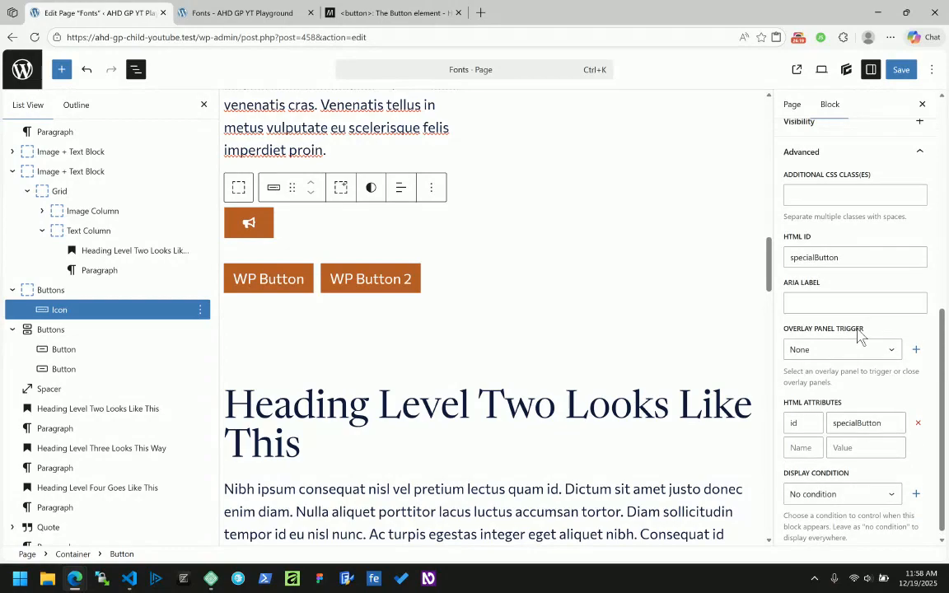
scroll(816, 165, "up", 3)
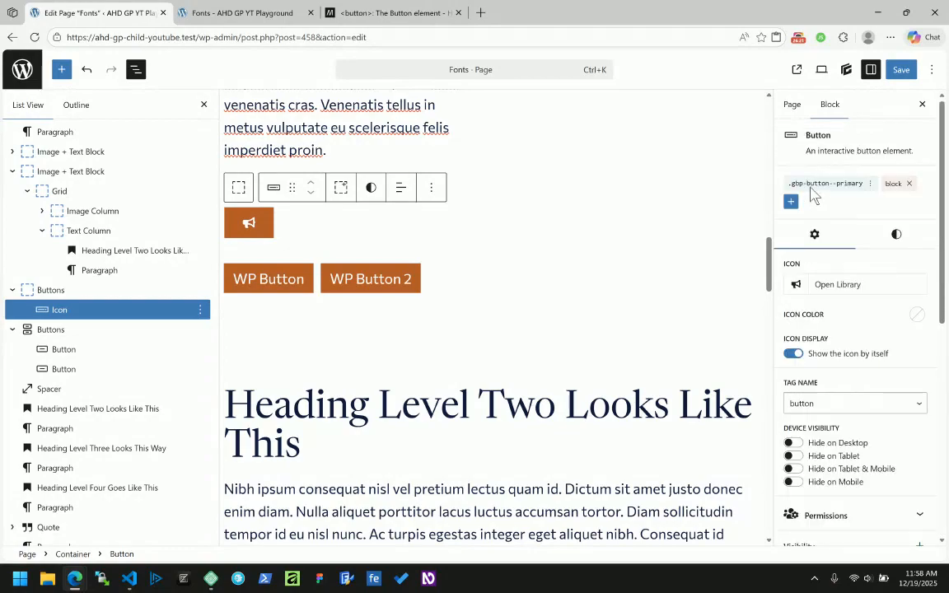
left_click(792, 353)
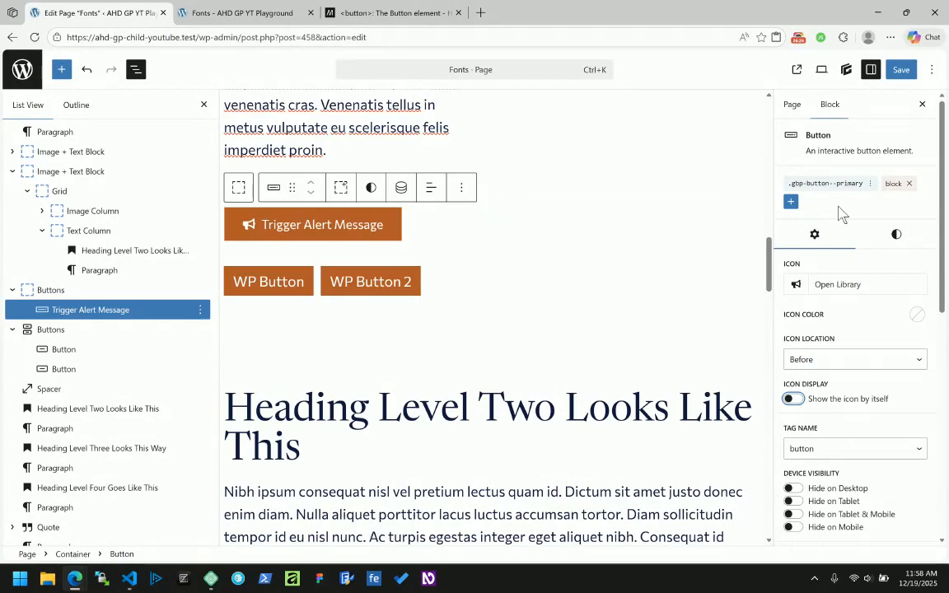
Step: Set the Trigger Alert Message button's flex direction to Column in its main layout styles
left_click(897, 234)
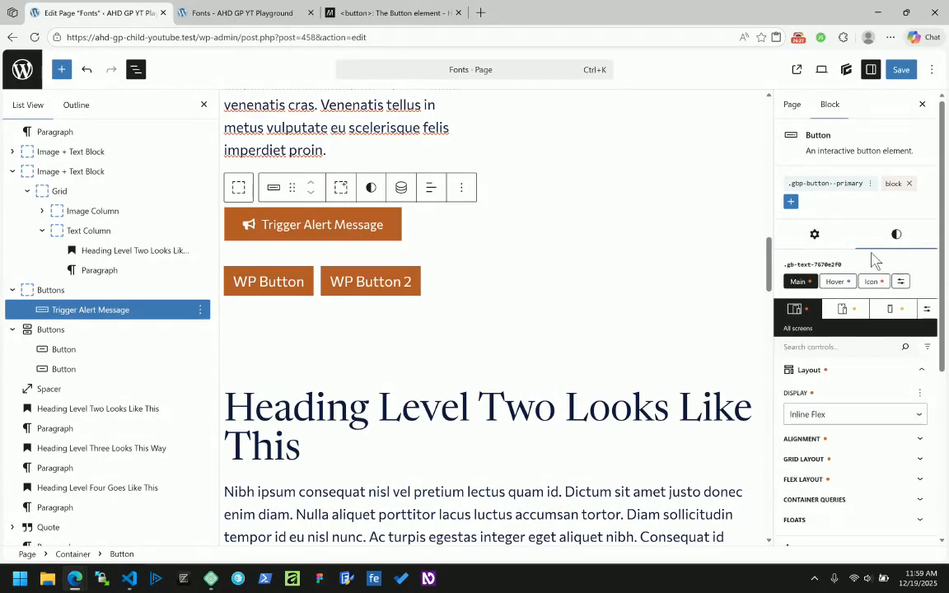
scroll(869, 262, "down", 1)
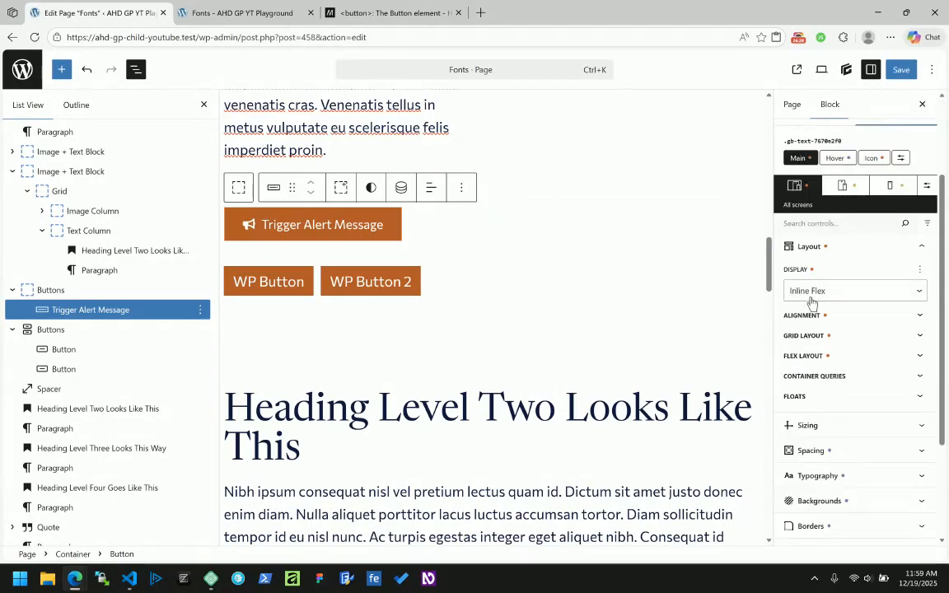
left_click(821, 321)
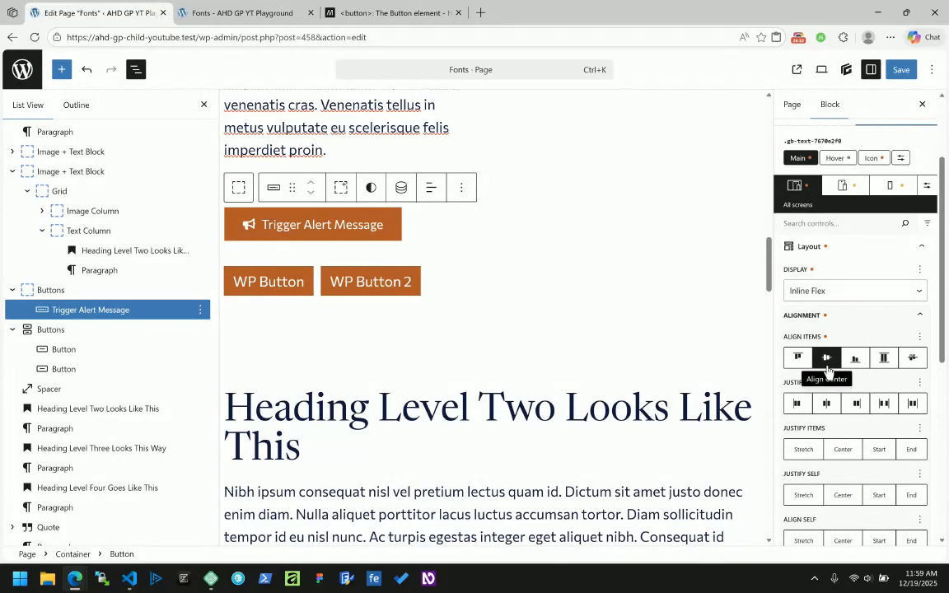
scroll(828, 338, "down", 1)
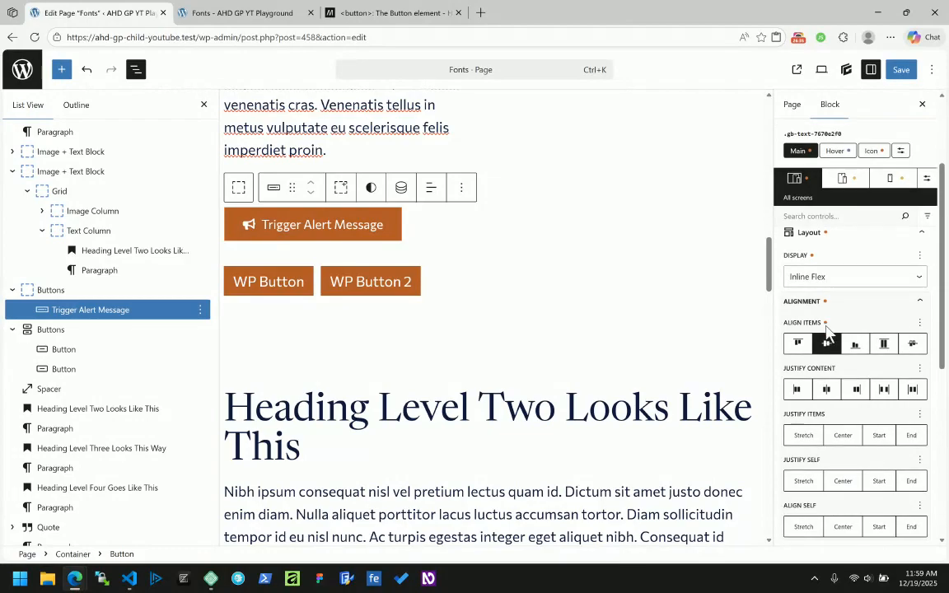
scroll(828, 333, "down", 2)
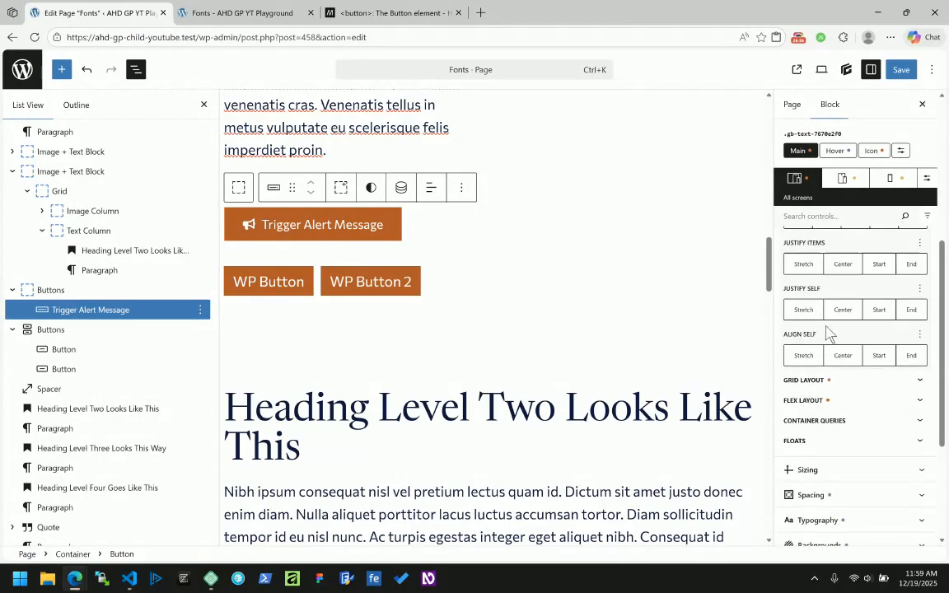
left_click(815, 401)
scroll(823, 394, "down", 1)
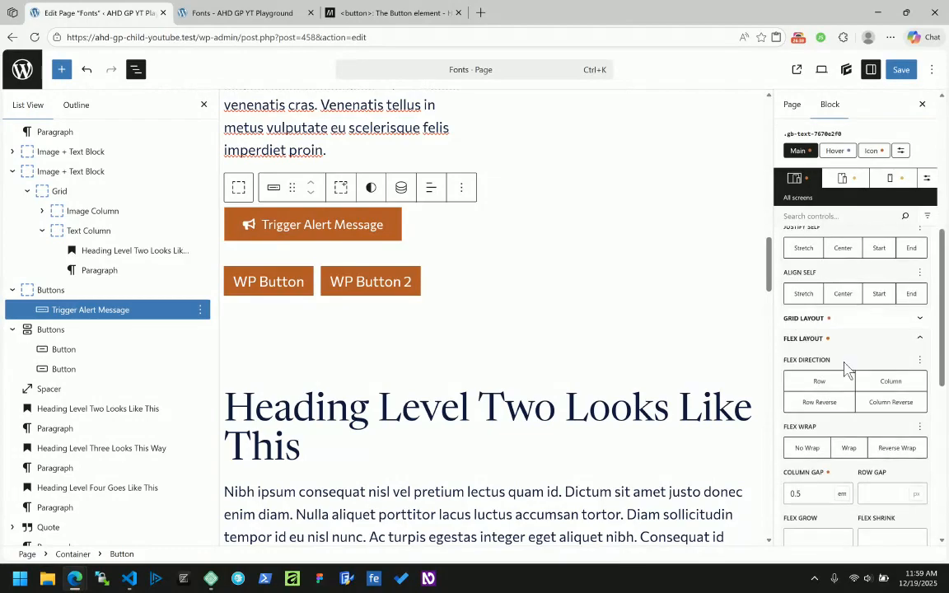
left_click(881, 383)
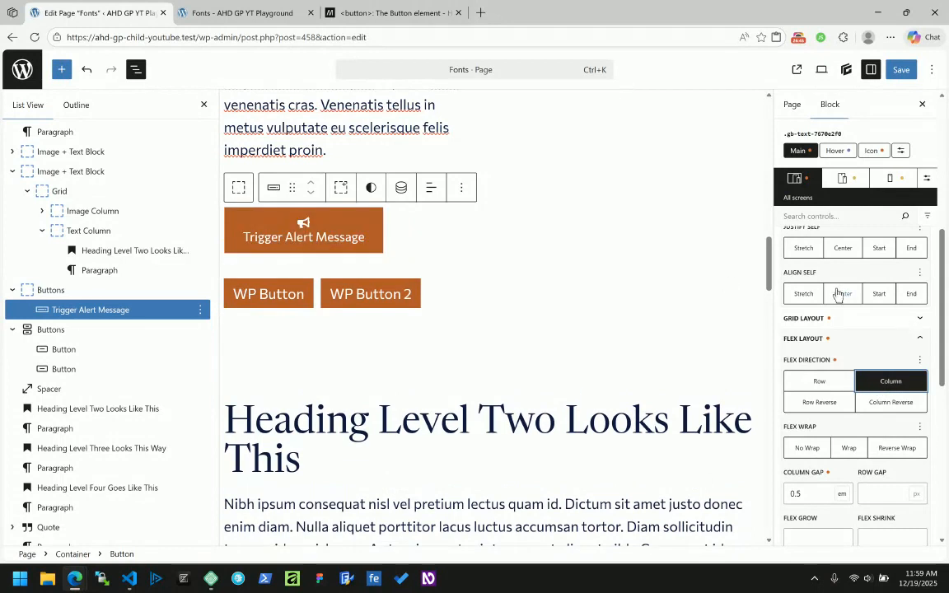
Step: Try the button's icon location as After, and set it back to Before
scroll(838, 295, "up", 10)
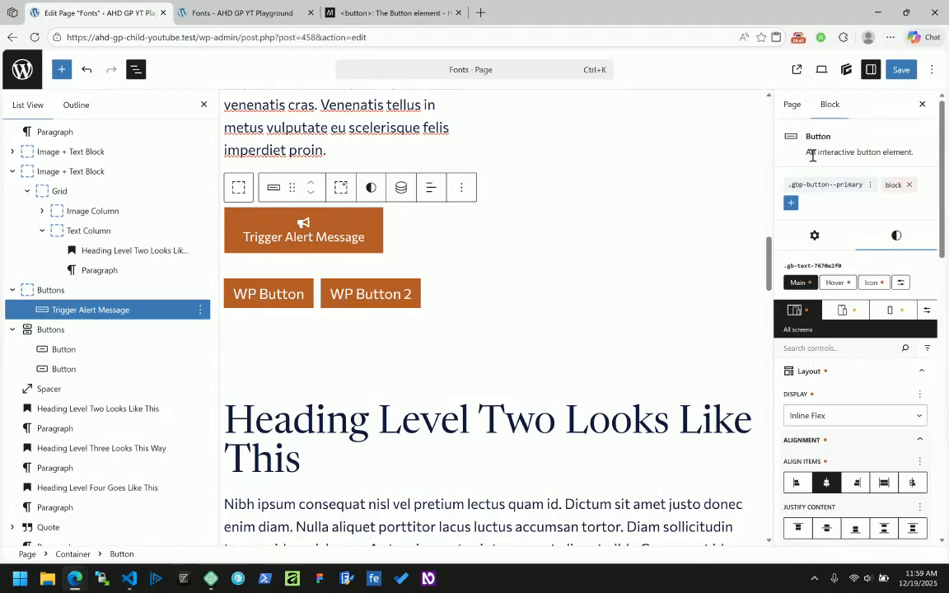
left_click(815, 236)
scroll(824, 247, "down", 3)
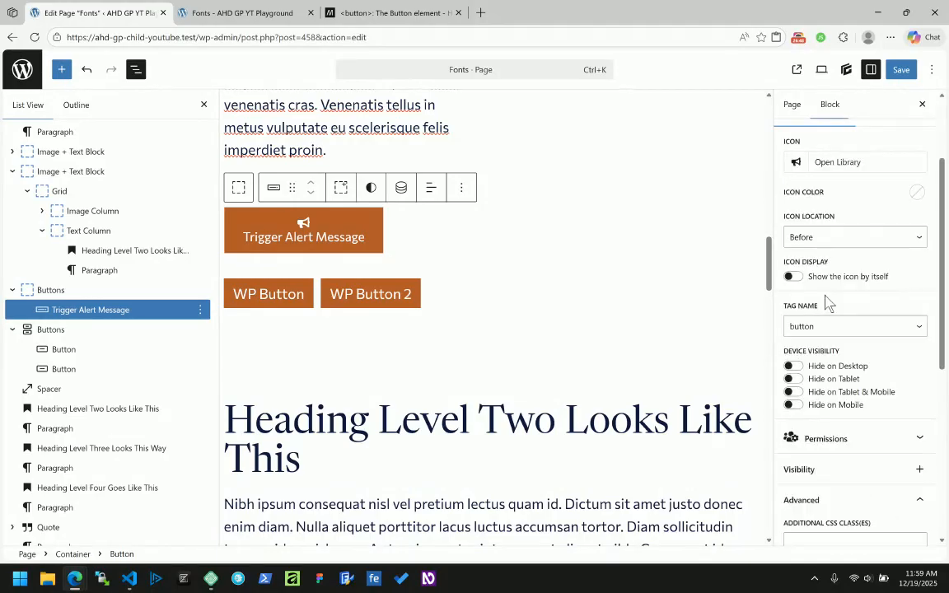
left_click(830, 239)
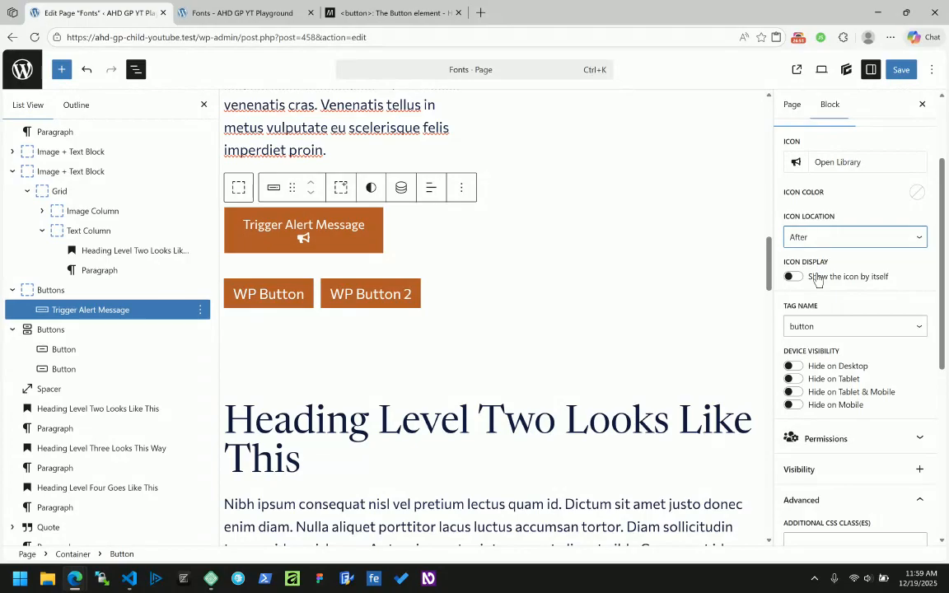
left_click(818, 241)
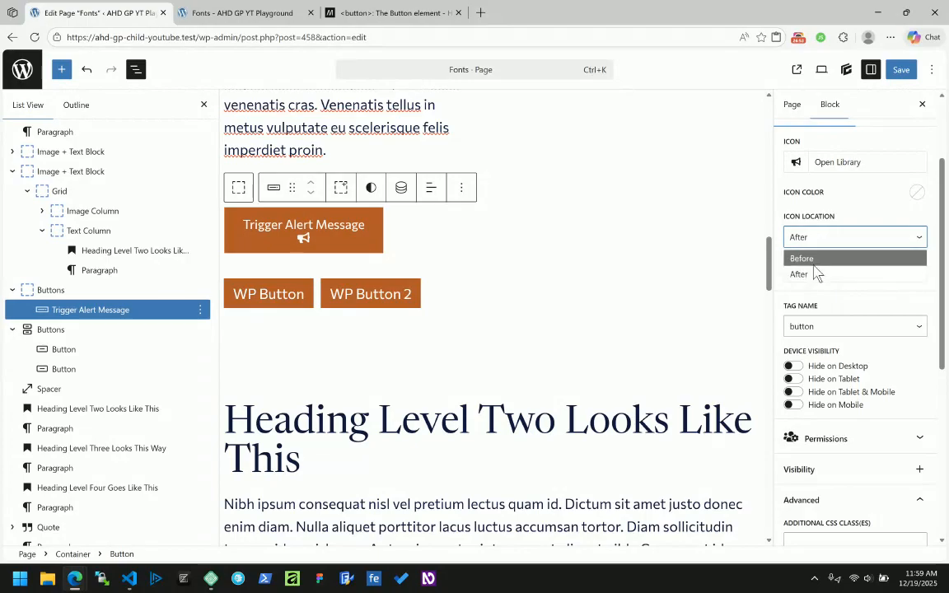
left_click(814, 262)
scroll(827, 298, "up", 3)
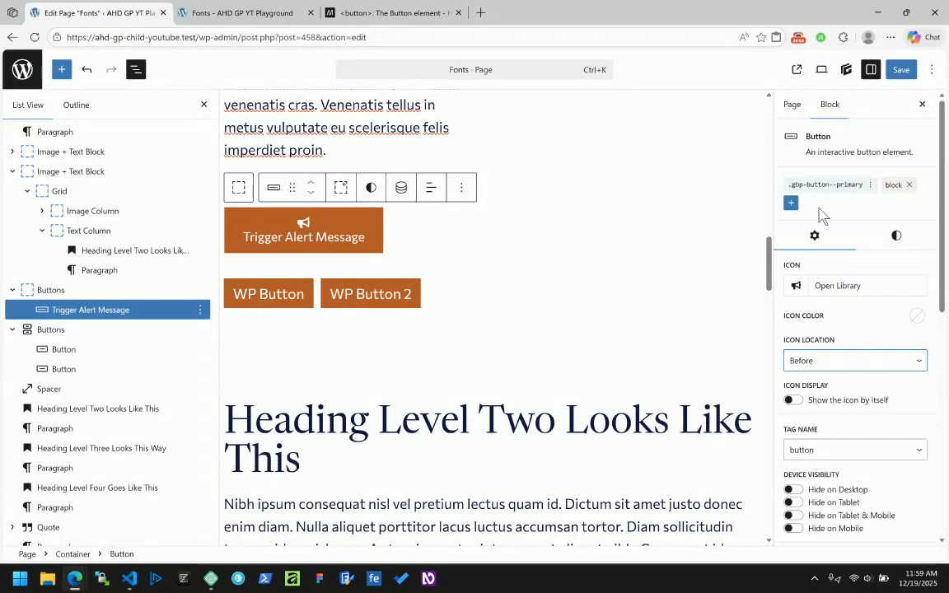
Step: Try end, start and stretch for the button's Align Items, and return the alignment to center
left_click(896, 236)
scroll(864, 316, "down", 2)
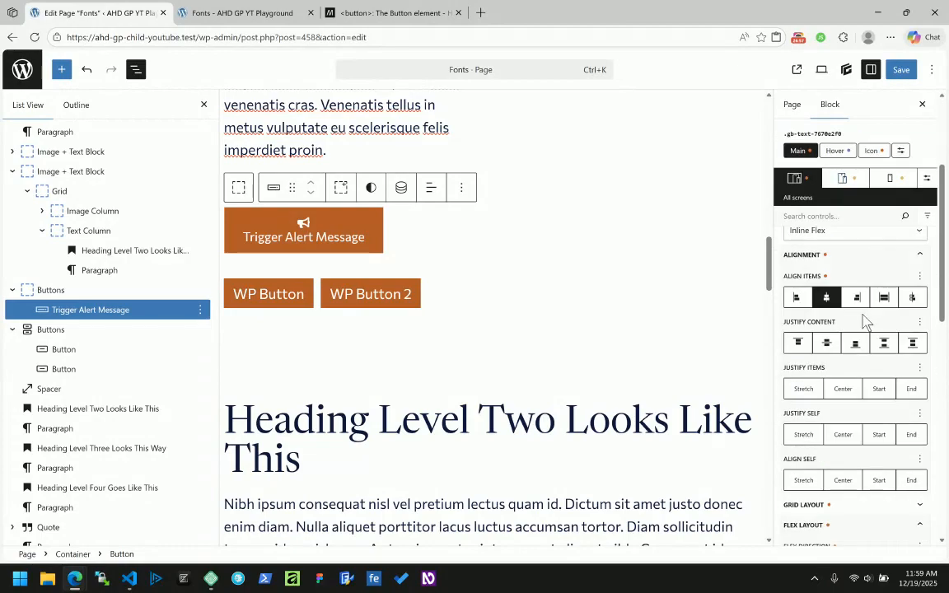
scroll(864, 323, "down", 2)
scroll(863, 332, "up", 2)
left_click(849, 303)
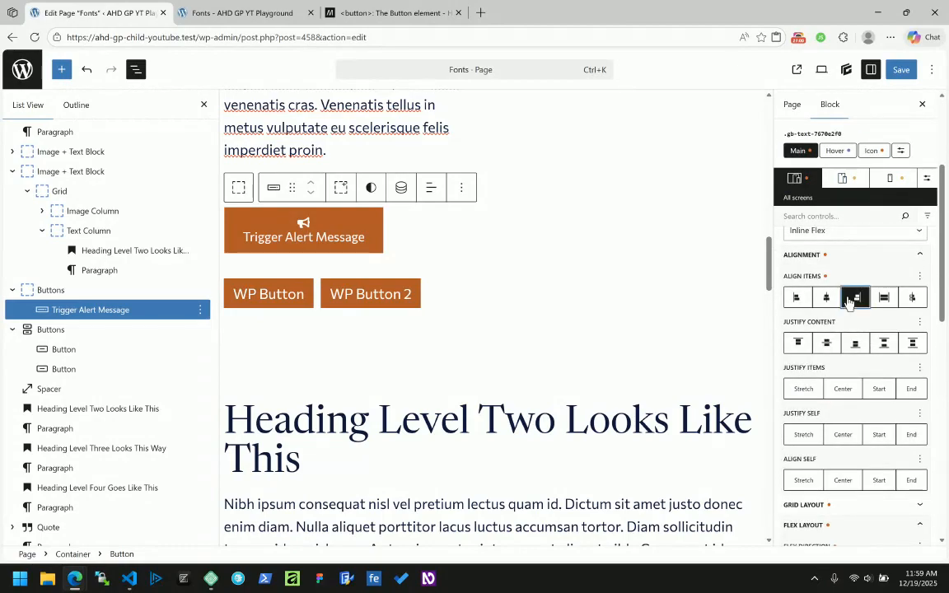
left_click(793, 300)
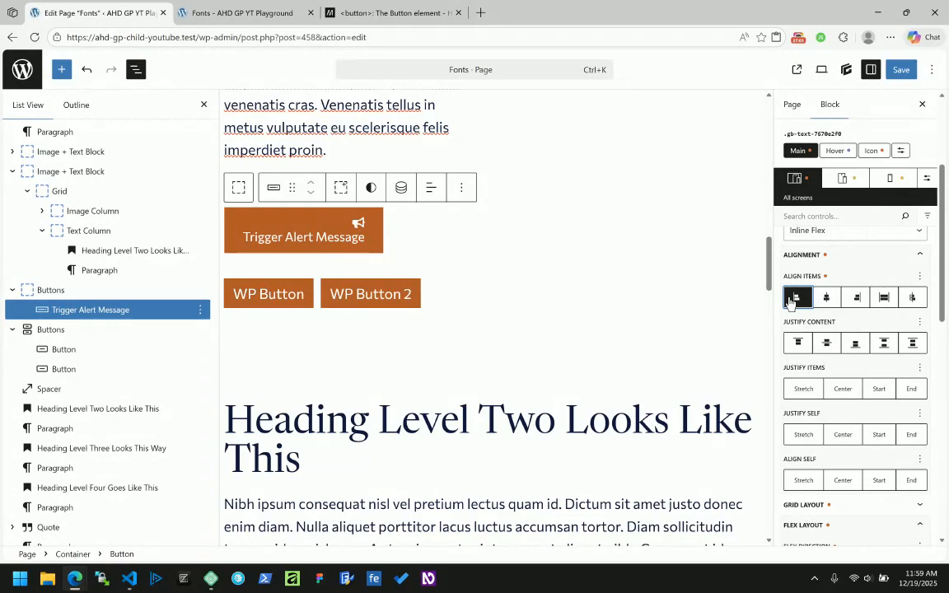
left_click(883, 298)
left_click(826, 299)
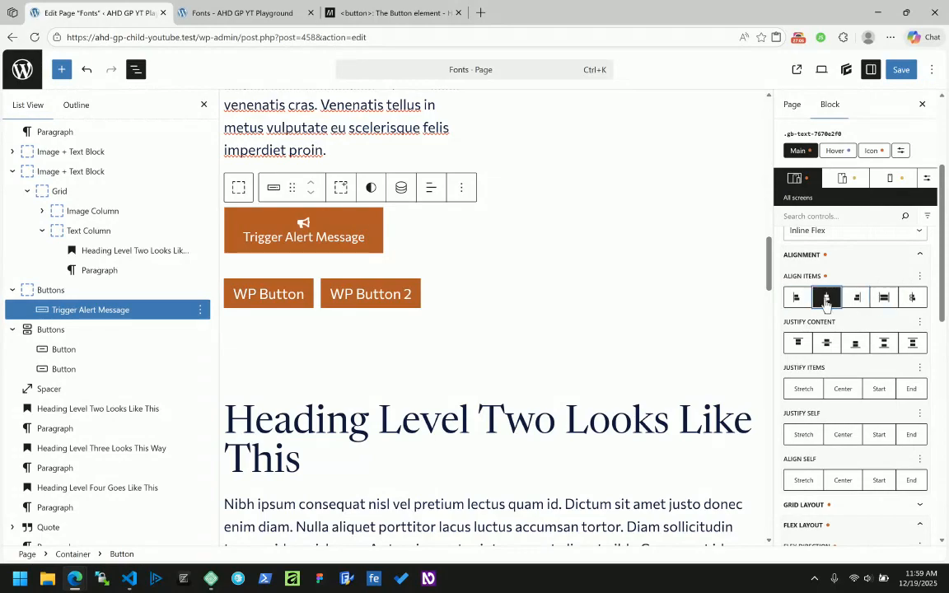
Step: Set the button's flex row gap to 0.5 rem
scroll(835, 366, "down", 5)
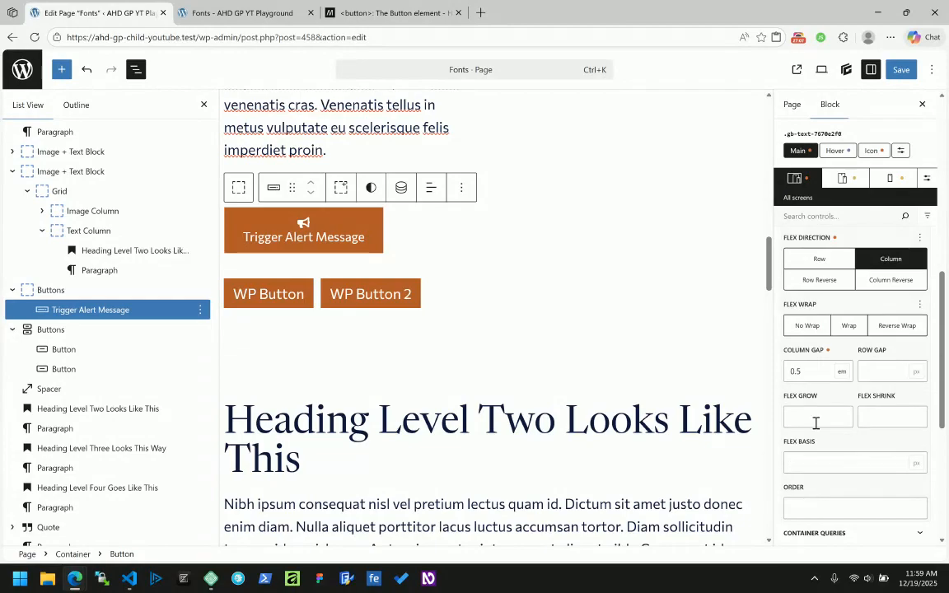
left_click(888, 369)
type("0.5")
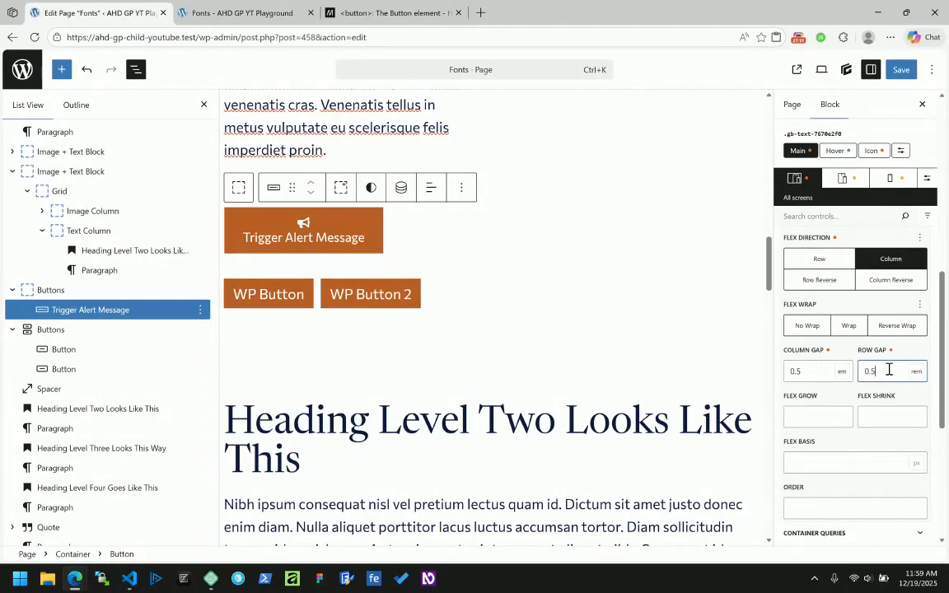
type("rem")
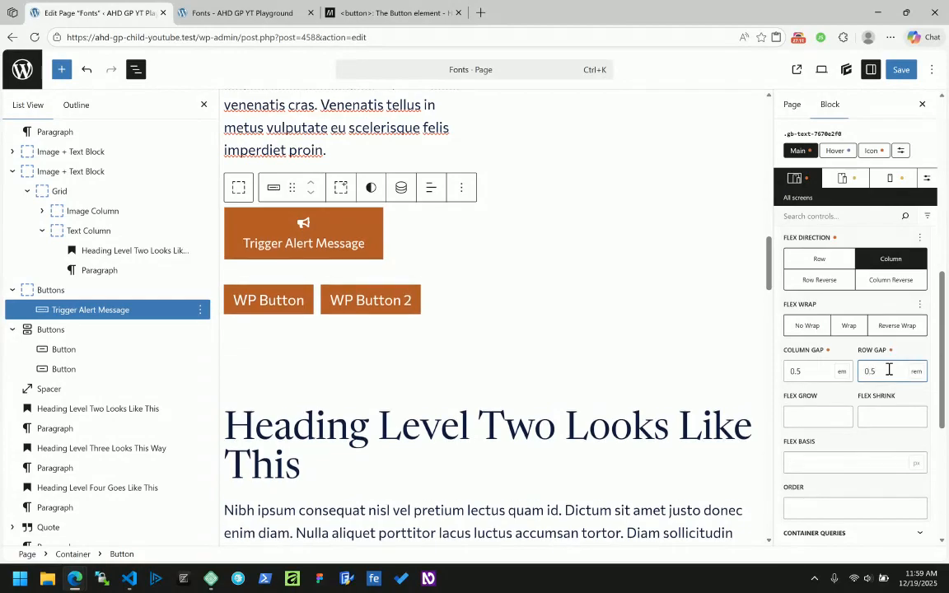
Step: Change the button's row gap unit to em, leaving the column gap unit at em
left_click(841, 371)
left_click(903, 404)
left_click(841, 375)
left_click(865, 403)
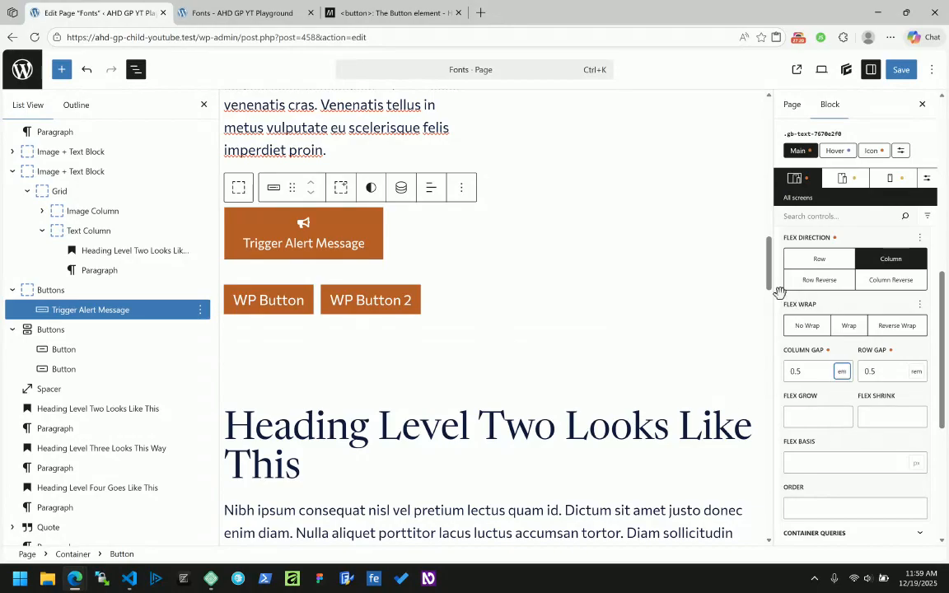
left_click(917, 372)
left_click(872, 405)
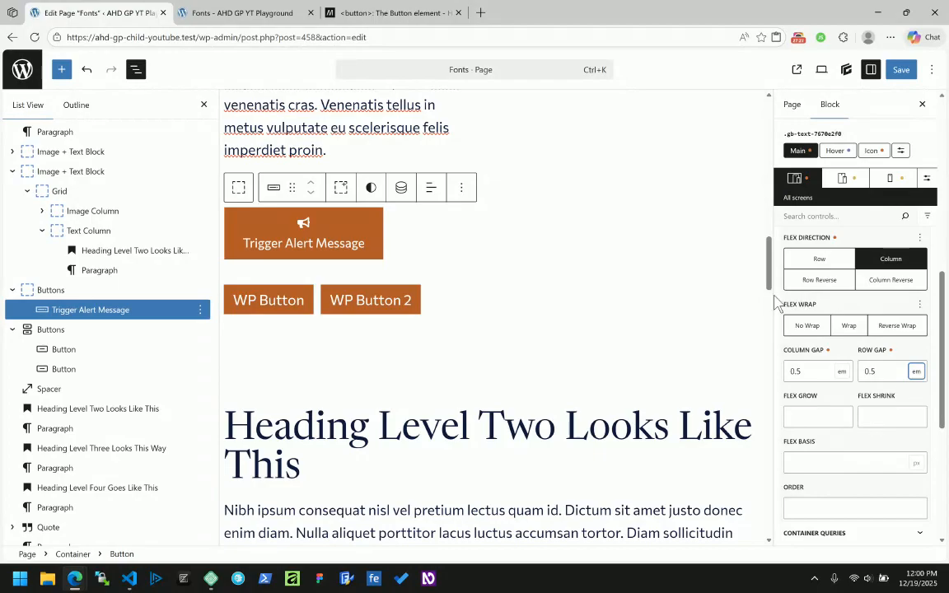
Step: Delete the WordPress Buttons block that contains WP Button and WP Button 2
scroll(828, 346, "up", 5)
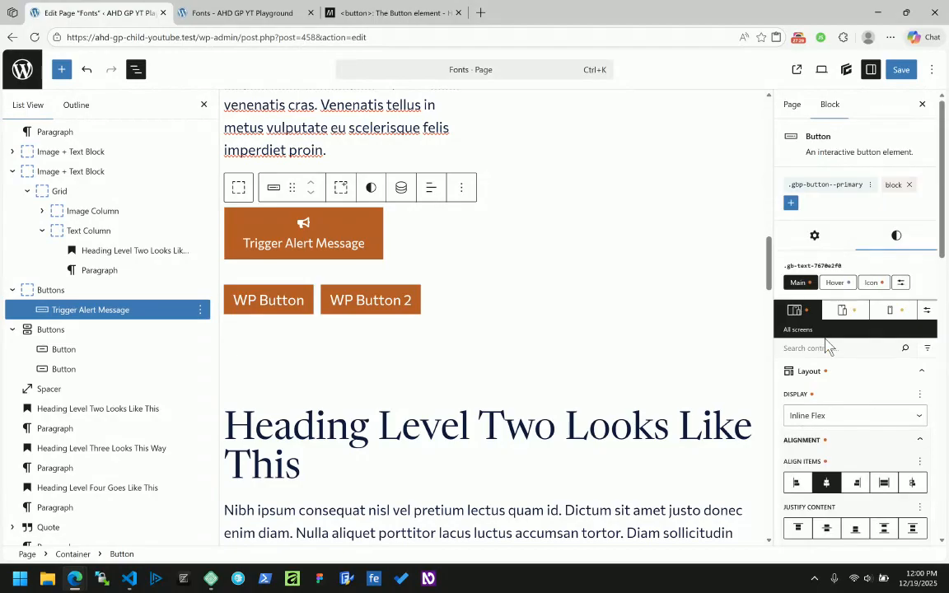
scroll(826, 339, "down", 1)
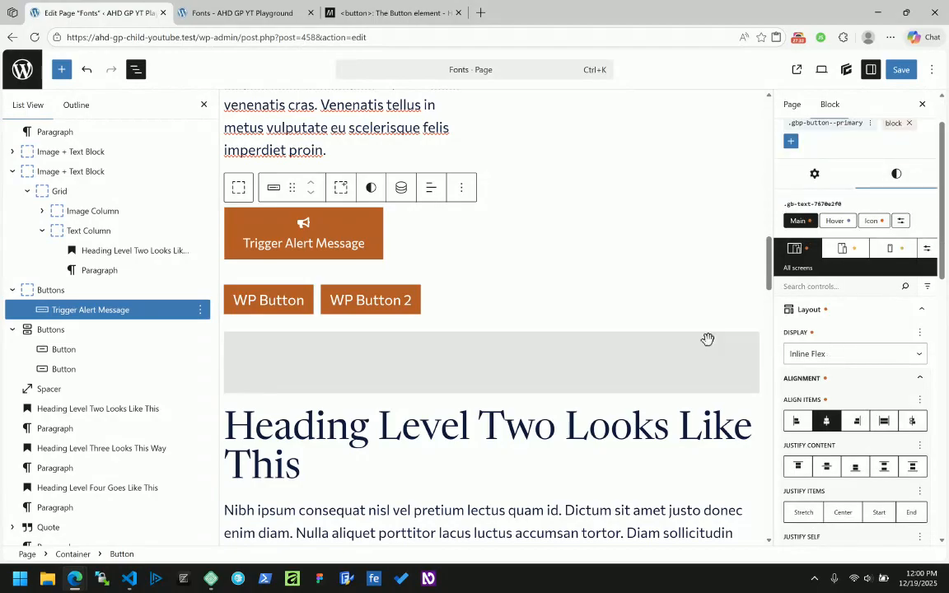
left_click(70, 331)
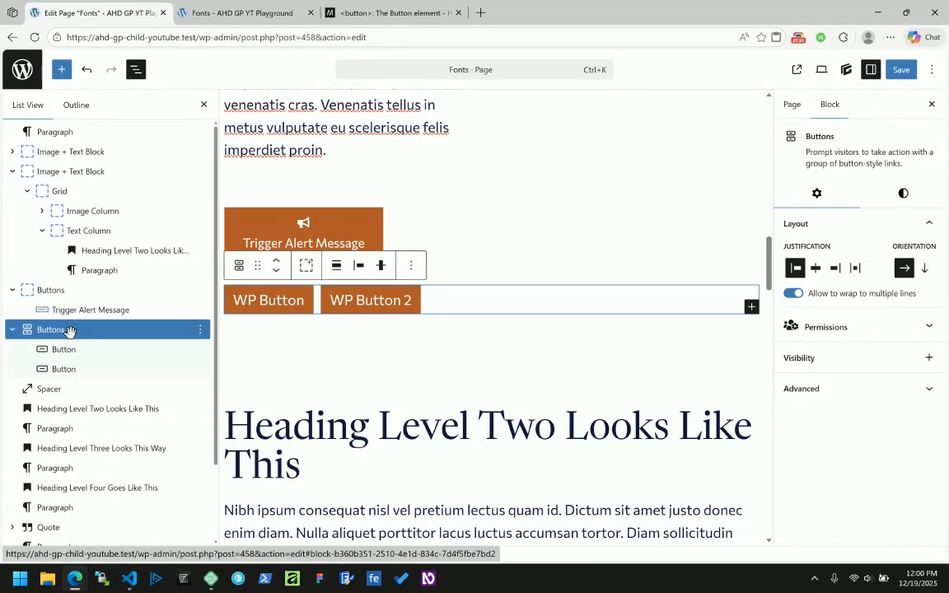
key("Delete")
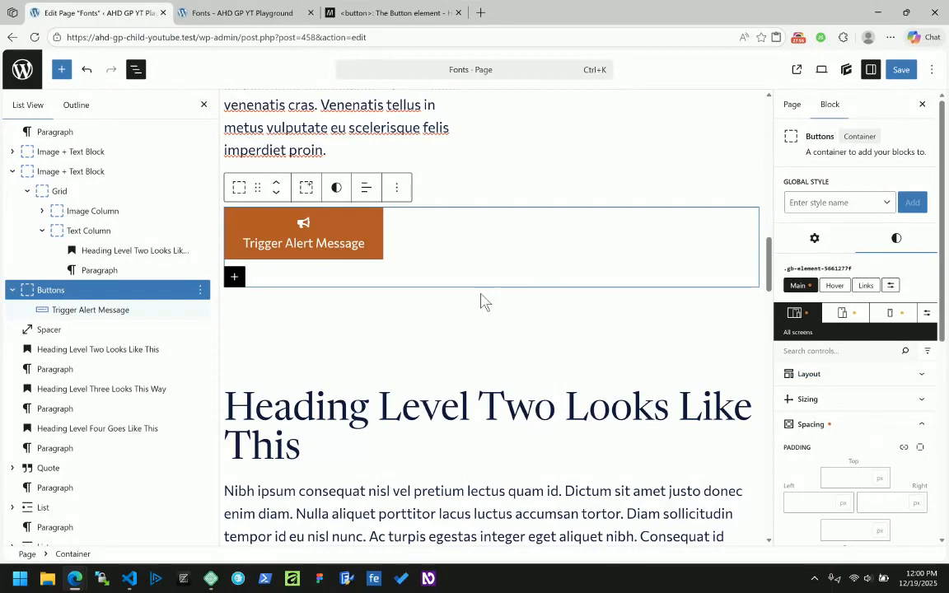
Step: Select the Trigger Alert Message button and set its layout display to Block
left_click(377, 257)
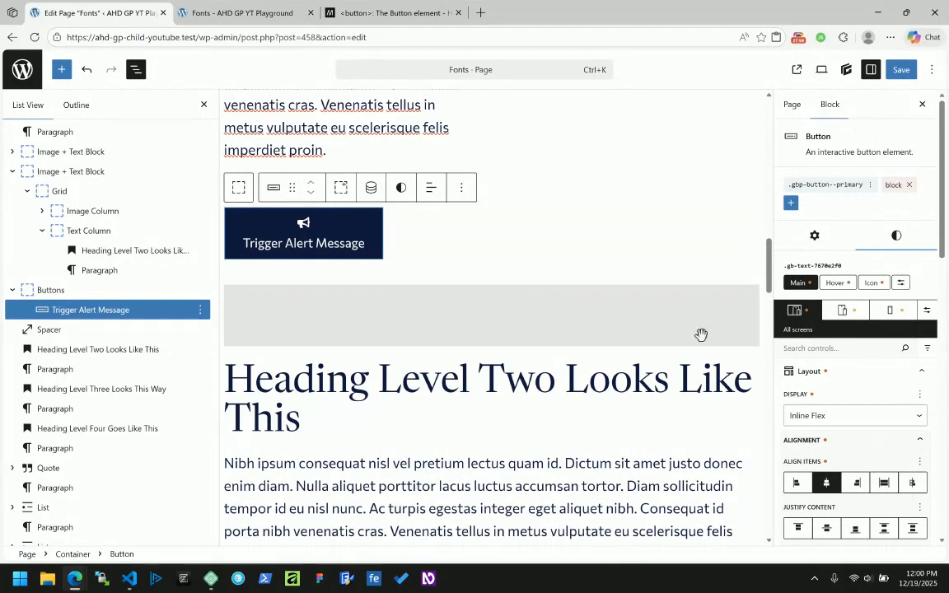
scroll(858, 385, "down", 2)
left_click(826, 295)
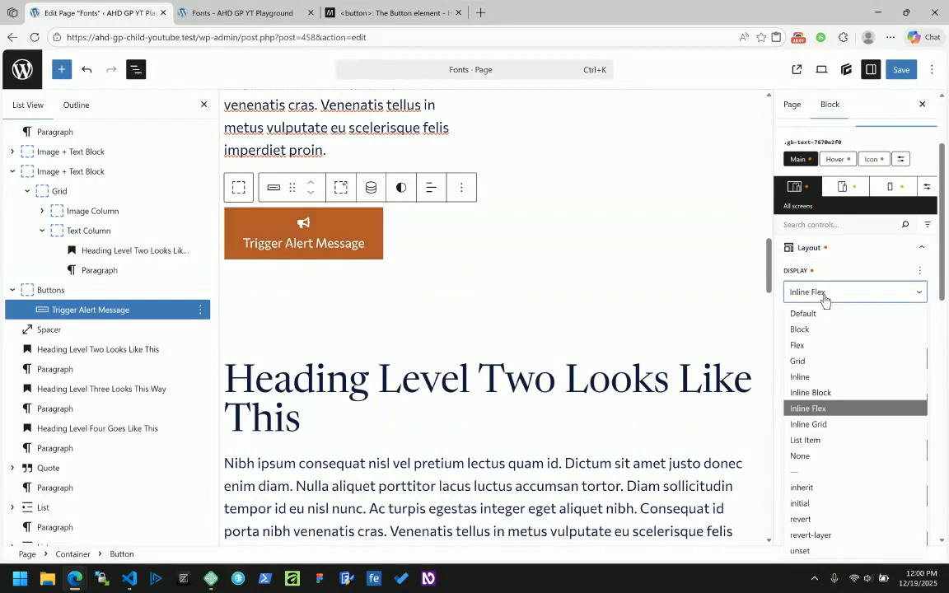
left_click(827, 328)
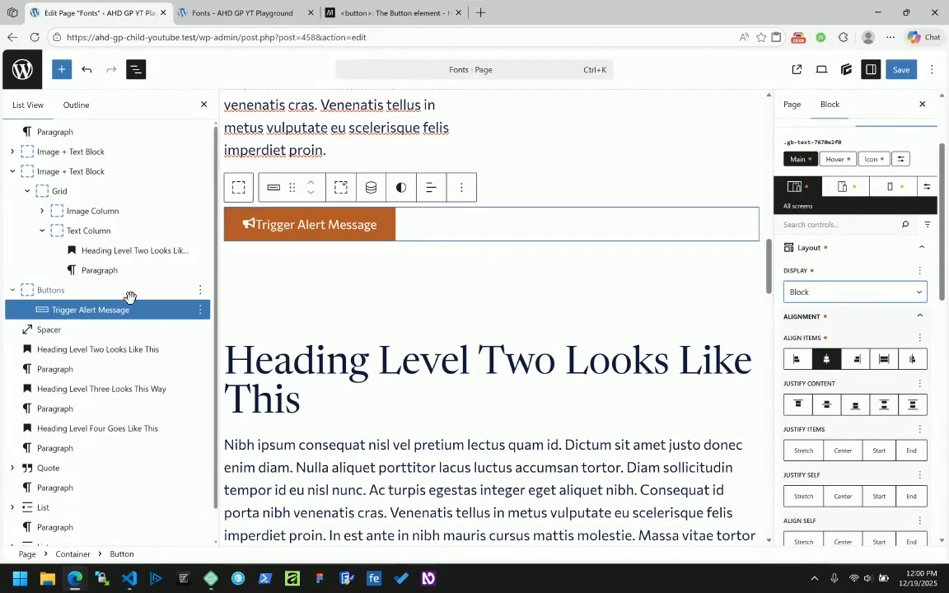
Step: Review the Trigger Alert Message button's sizing, padding, margin and flex gap settings
left_click(47, 290)
left_click(366, 224)
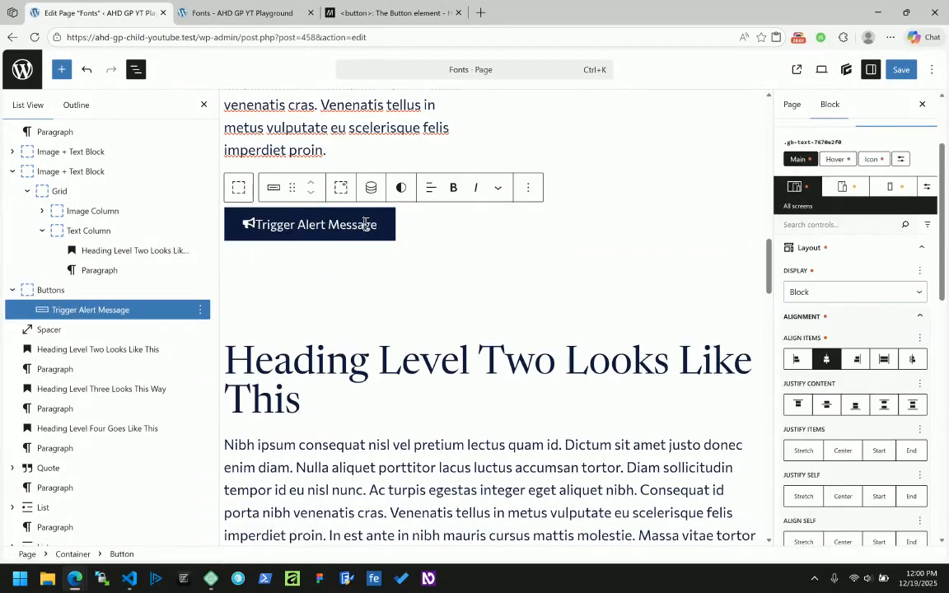
left_click(366, 224)
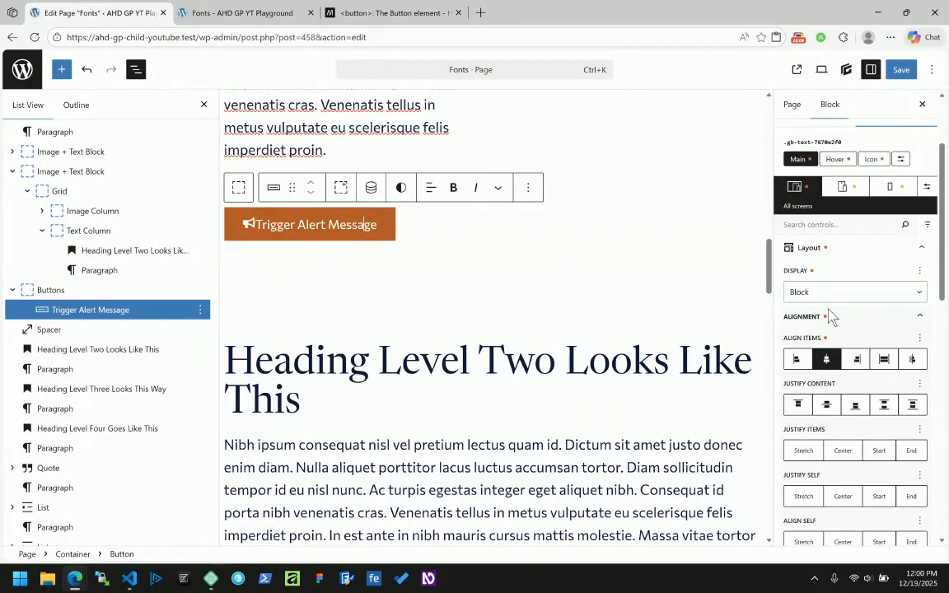
scroll(830, 317, "down", 10)
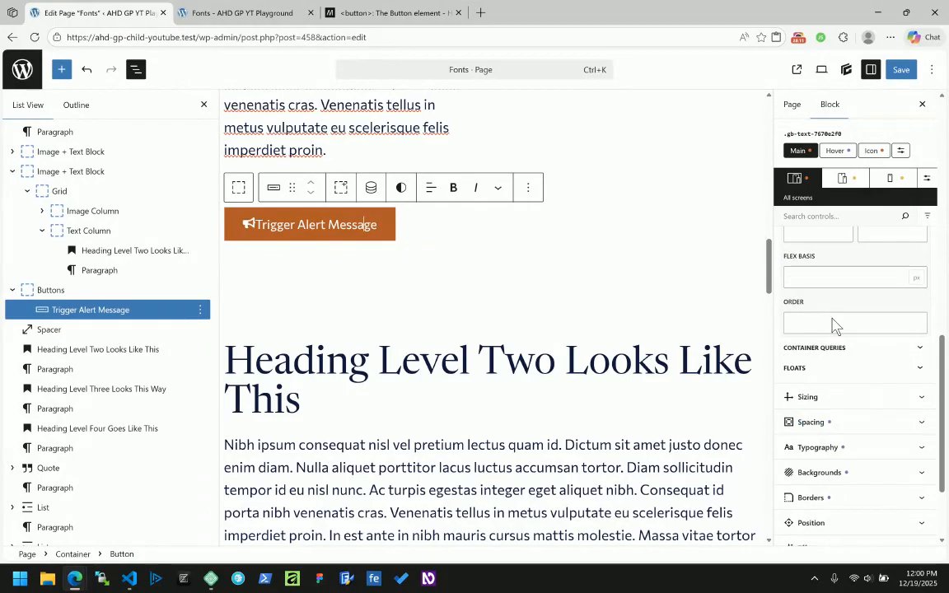
left_click(834, 426)
scroll(833, 430, "down", 2)
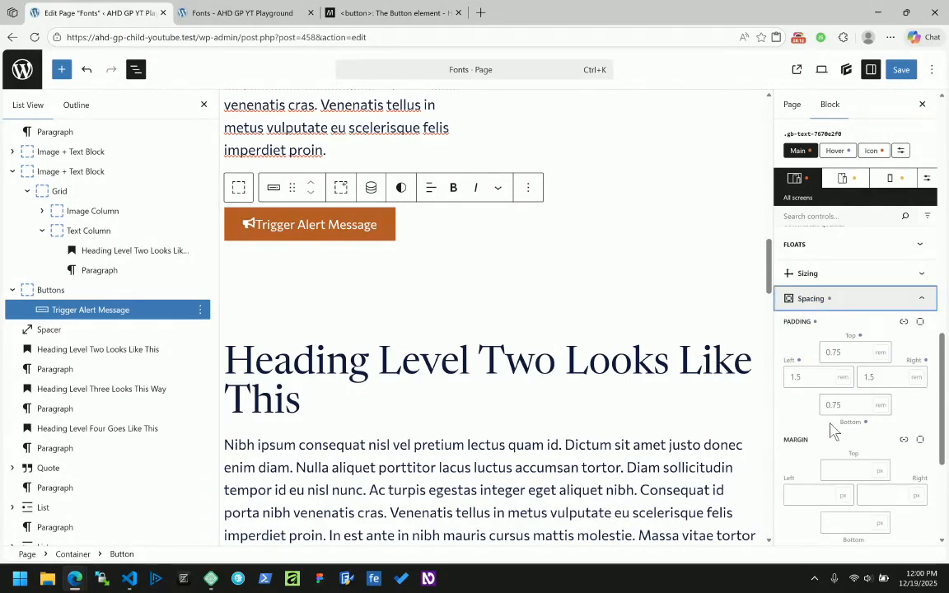
scroll(834, 430, "up", 3)
left_click(873, 396)
scroll(874, 399, "down", 3)
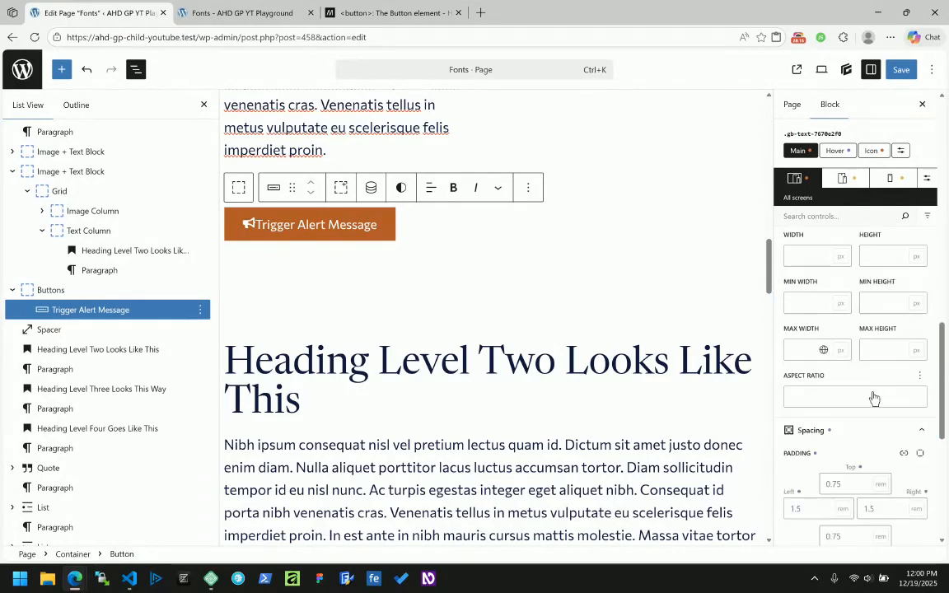
scroll(874, 393, "up", 4)
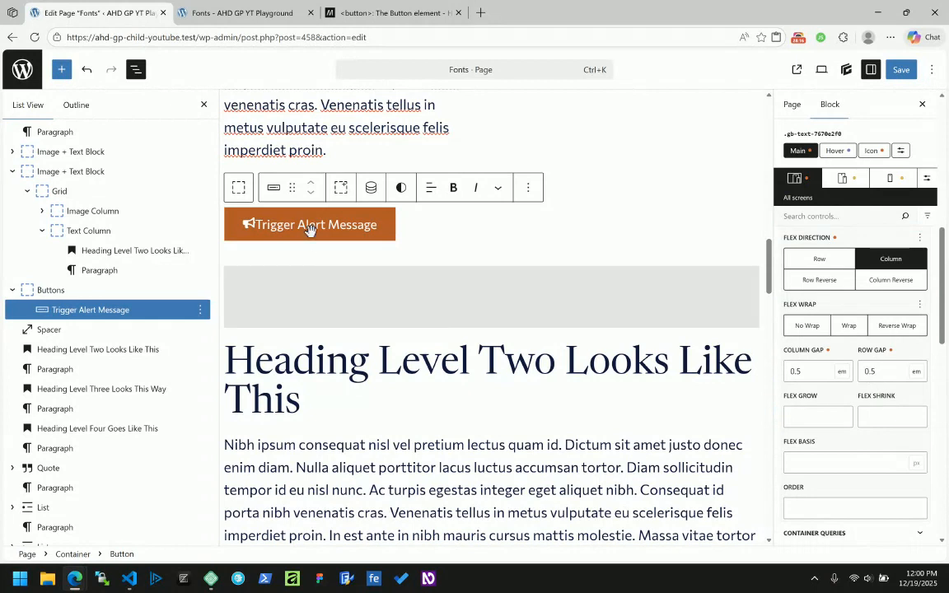
Step: Save the Fonts page and inspect the Trigger Alert Message button's markup on the reloaded front-end page
left_click(900, 69)
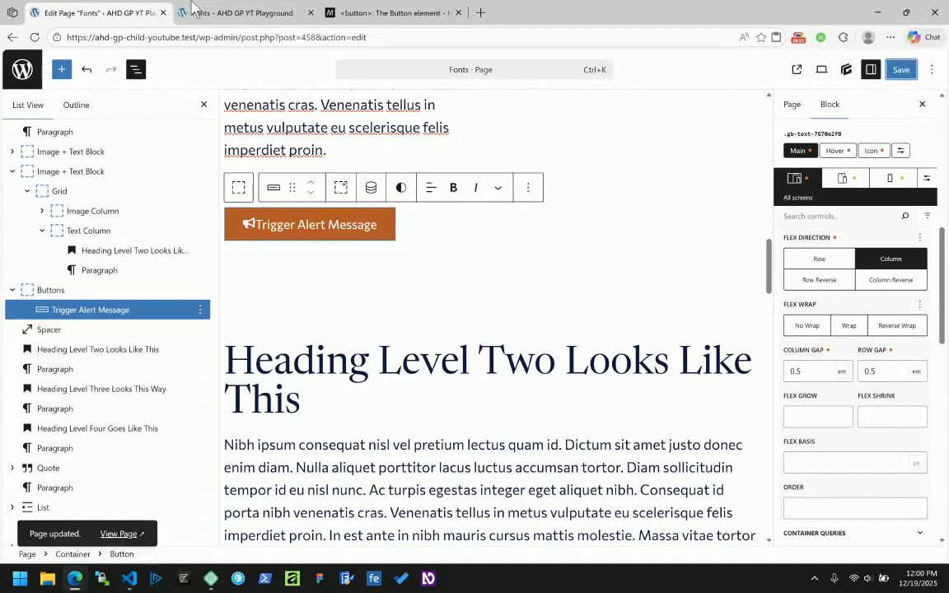
left_click(243, 13)
left_click(35, 38)
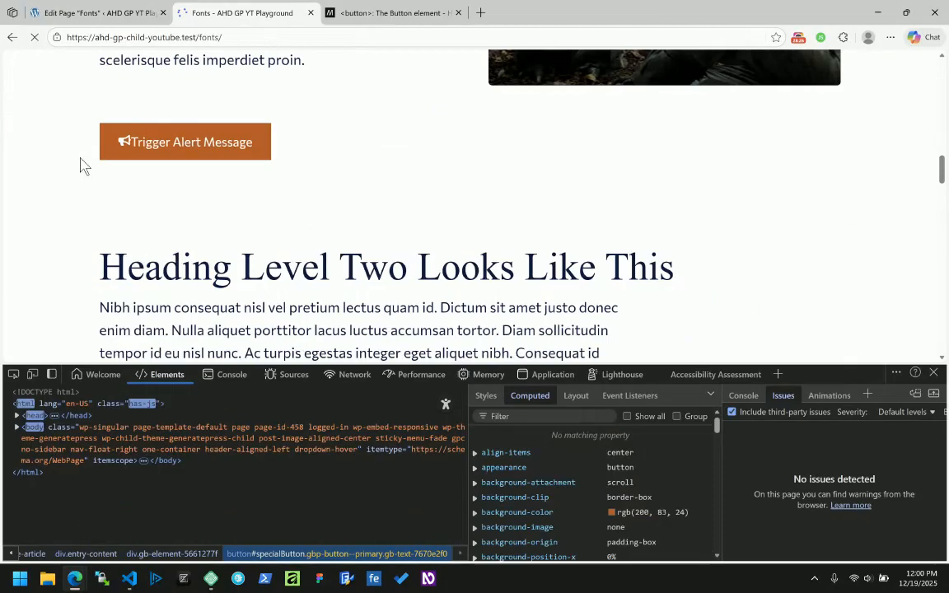
right_click(171, 142)
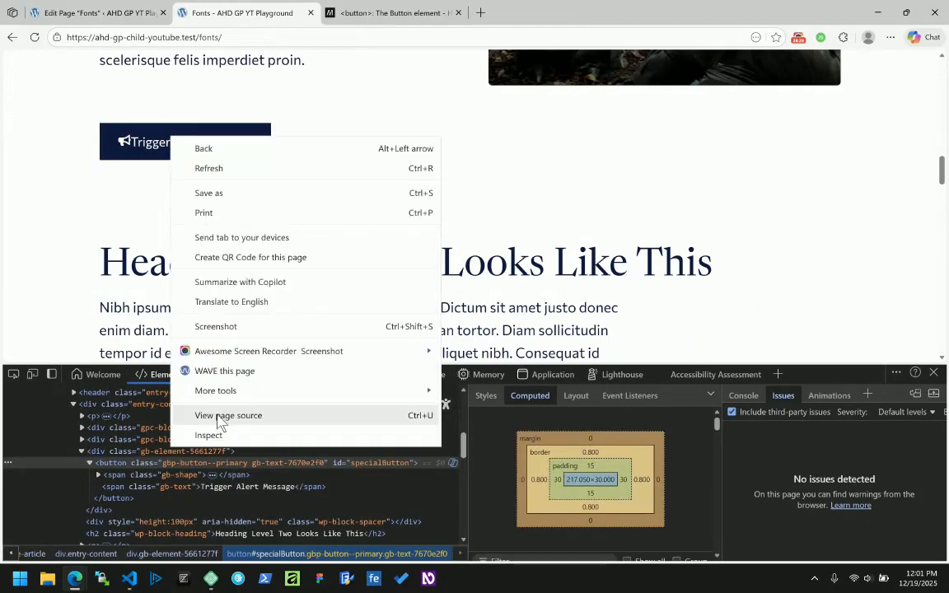
left_click(218, 436)
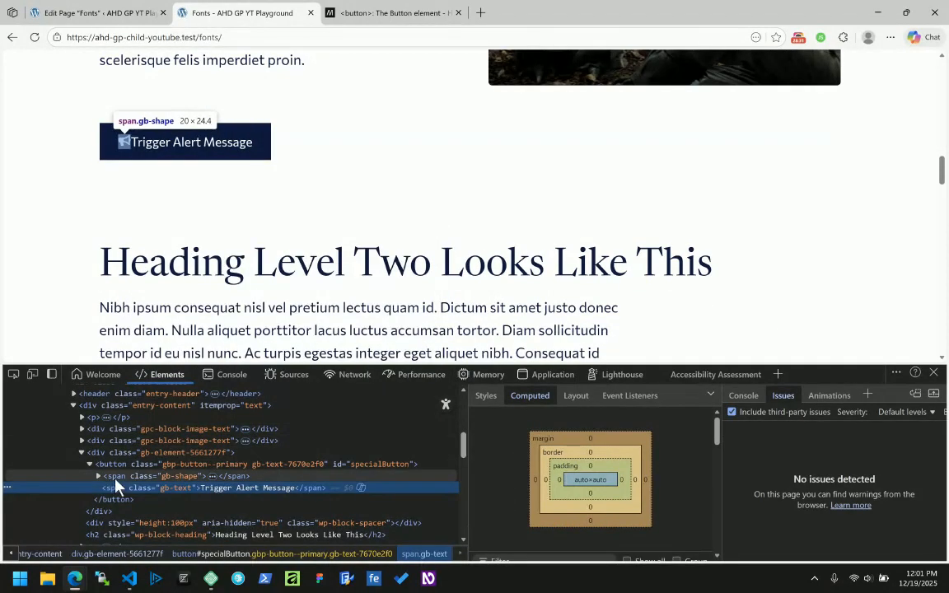
Step: Examine the computed styles of the specialButton element down to its display property
left_click(105, 465)
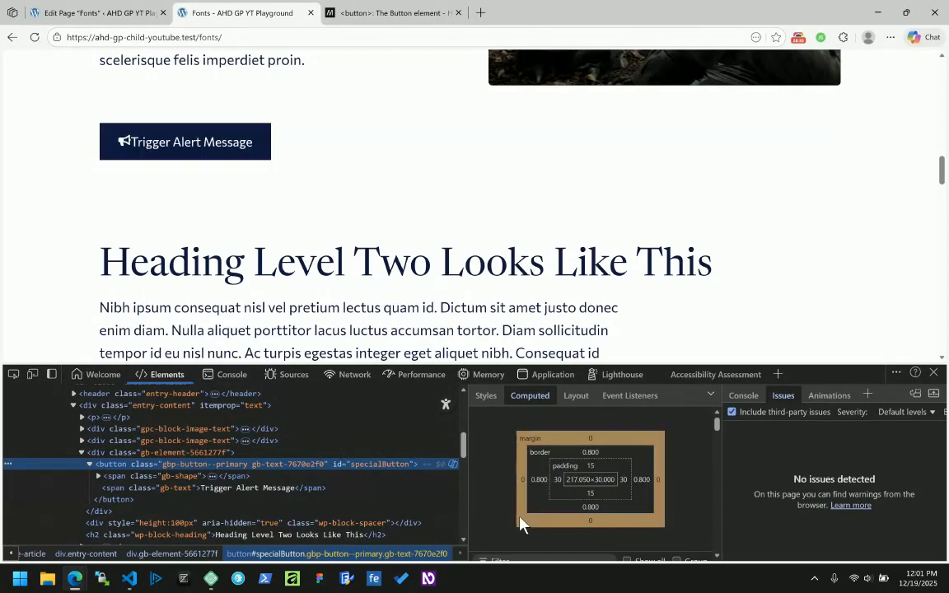
scroll(511, 494, "down", 4)
scroll(495, 468, "down", 5)
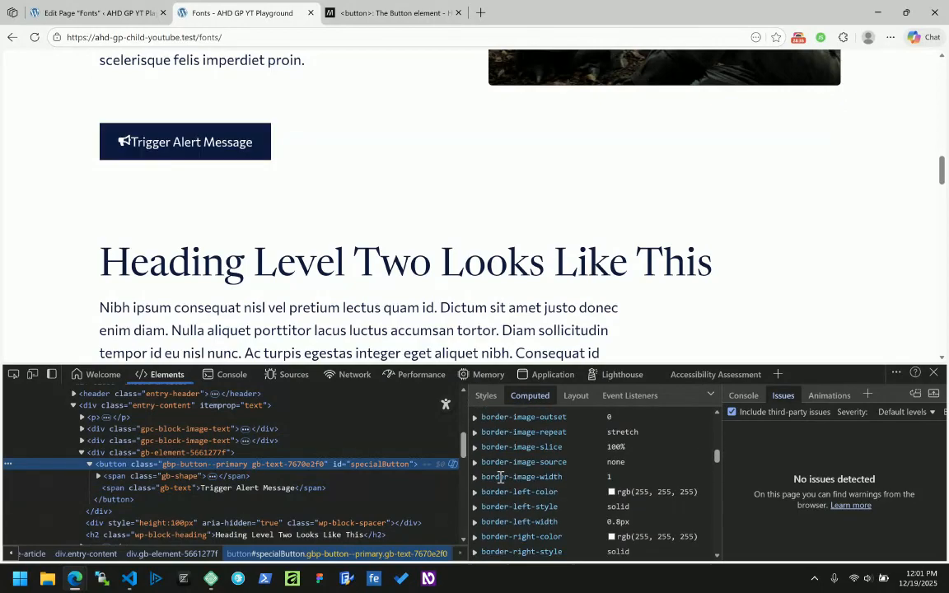
scroll(500, 478, "down", 1)
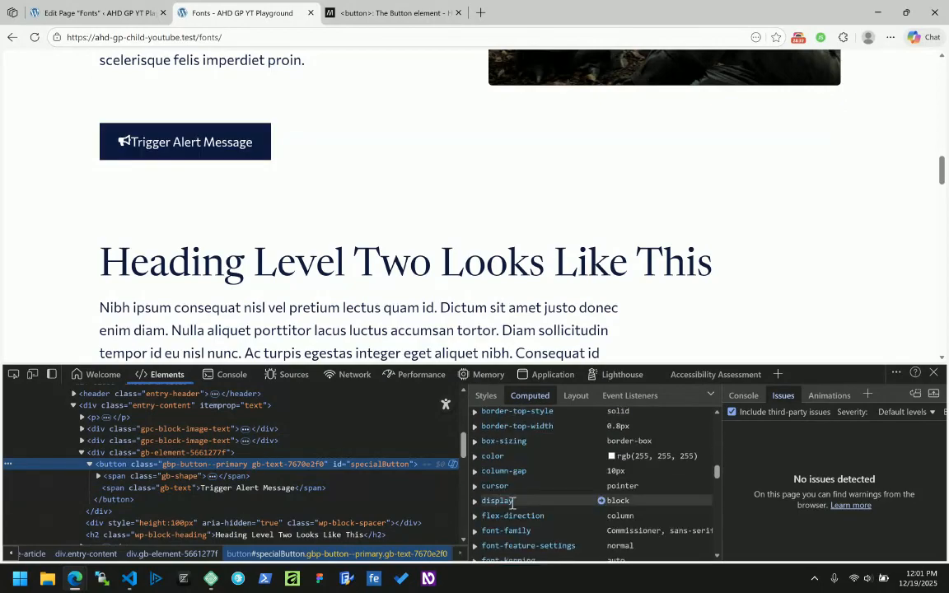
Step: Switch the display: block declaration in the button's .gb-text-7670e2f0 rule off and back on
left_click(486, 396)
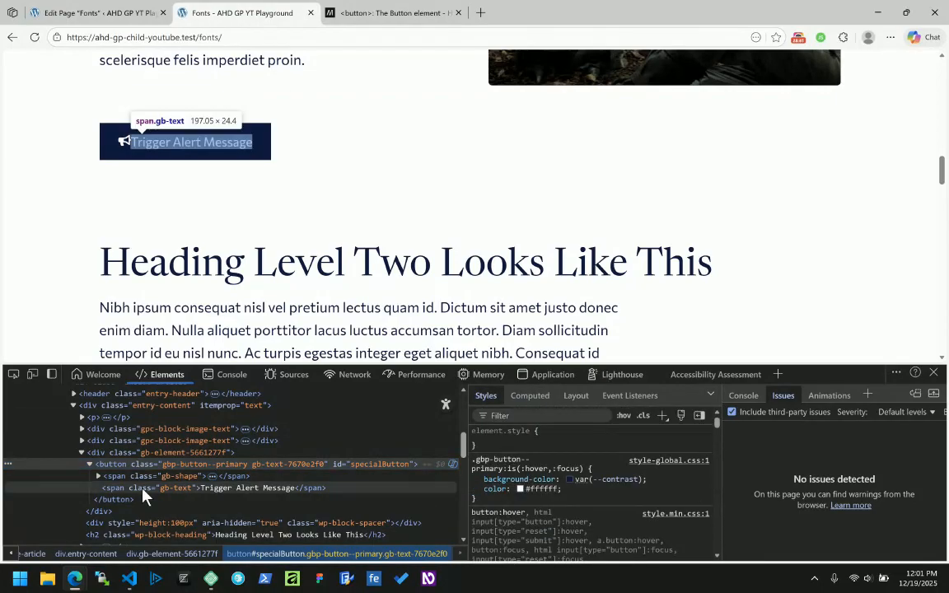
left_click(118, 467)
scroll(543, 488, "down", 2)
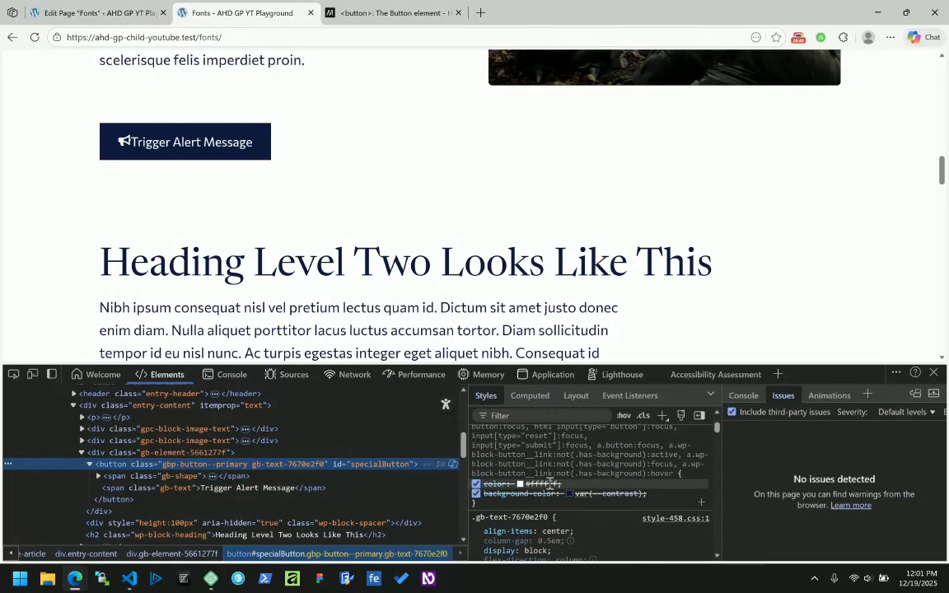
scroll(550, 484, "down", 1)
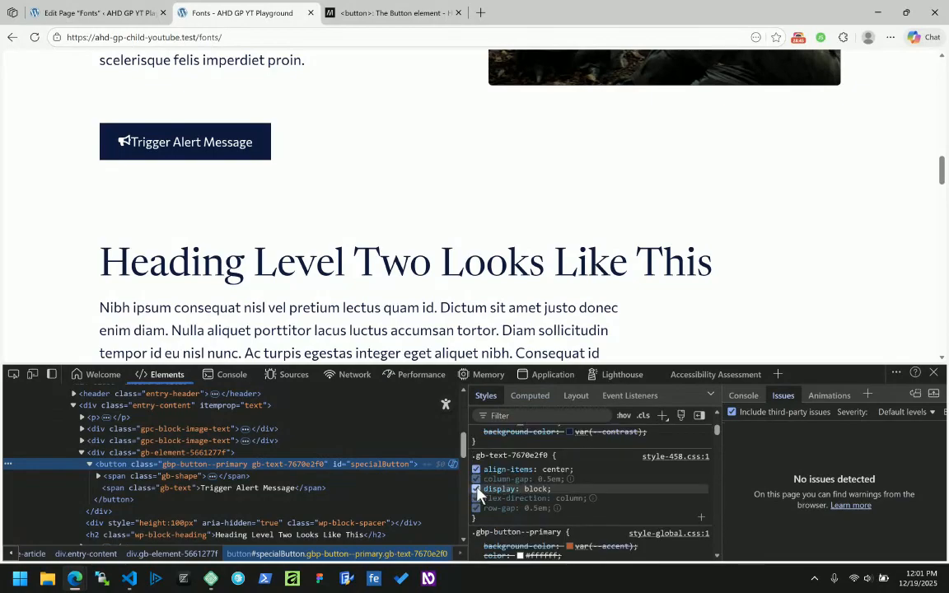
left_click(476, 489)
left_click(476, 489)
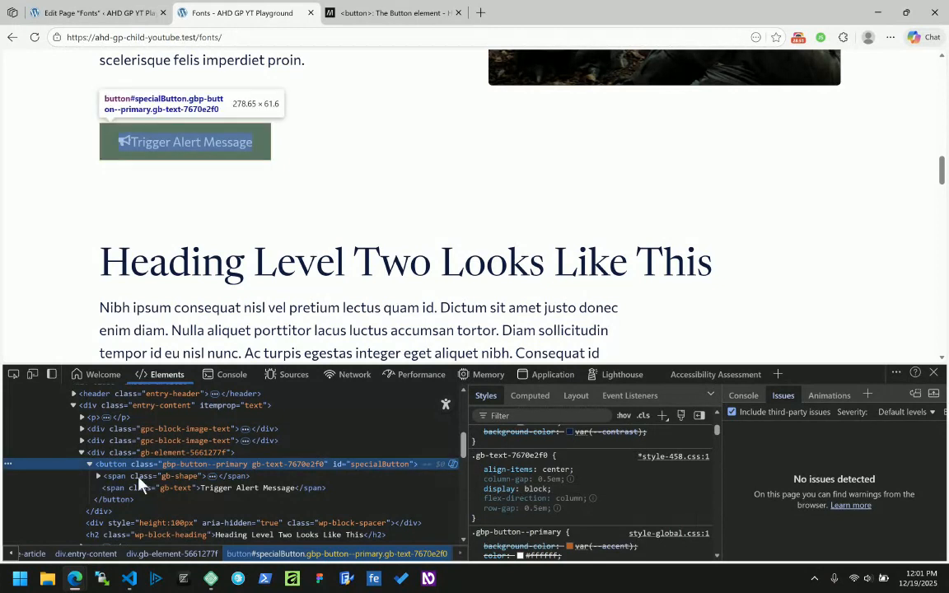
Step: Try a width of 100% in the button's .gb-text-7670e2f0 rule and disable that declaration again
scroll(550, 456, "down", 2)
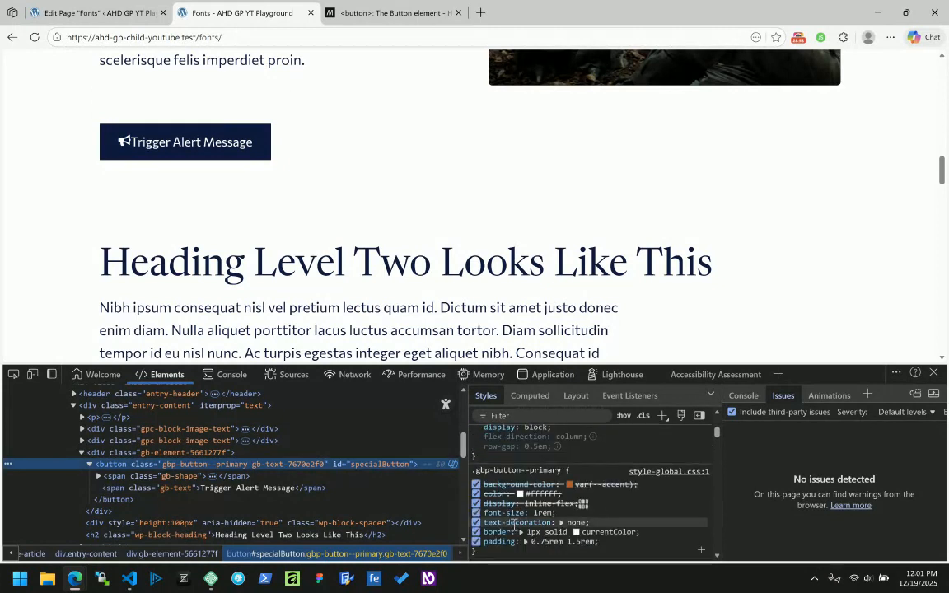
scroll(491, 536, "up", 5)
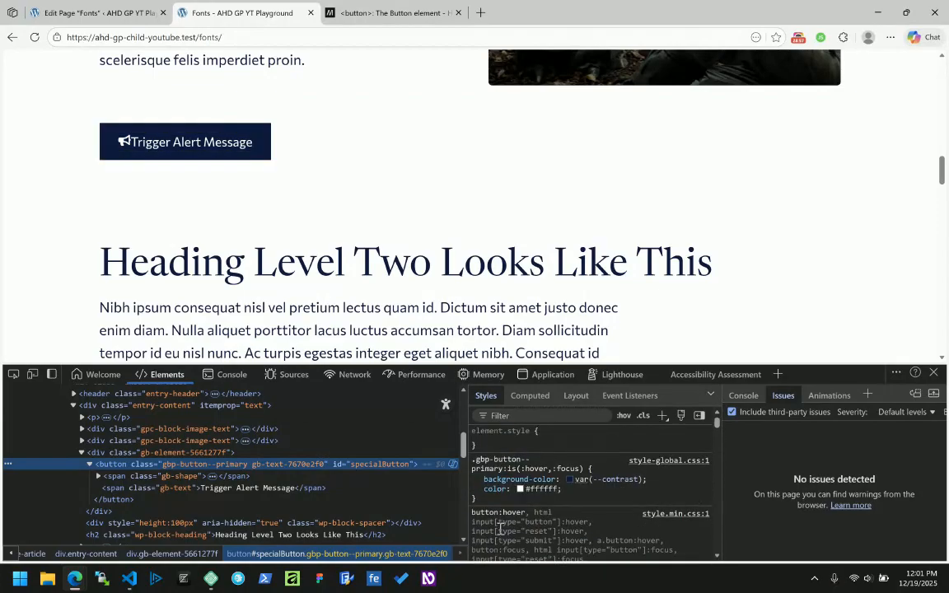
scroll(496, 492, "down", 4)
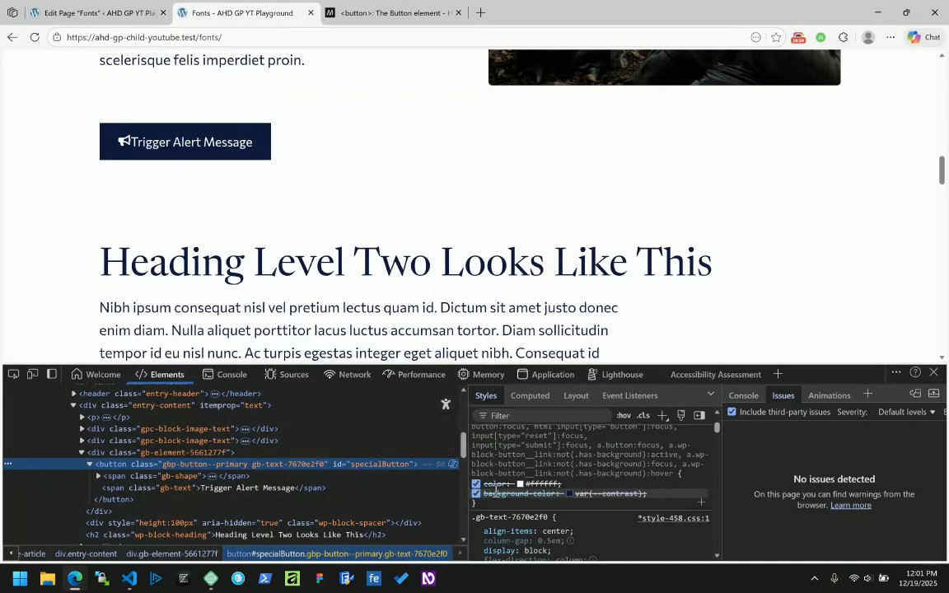
left_click(576, 519)
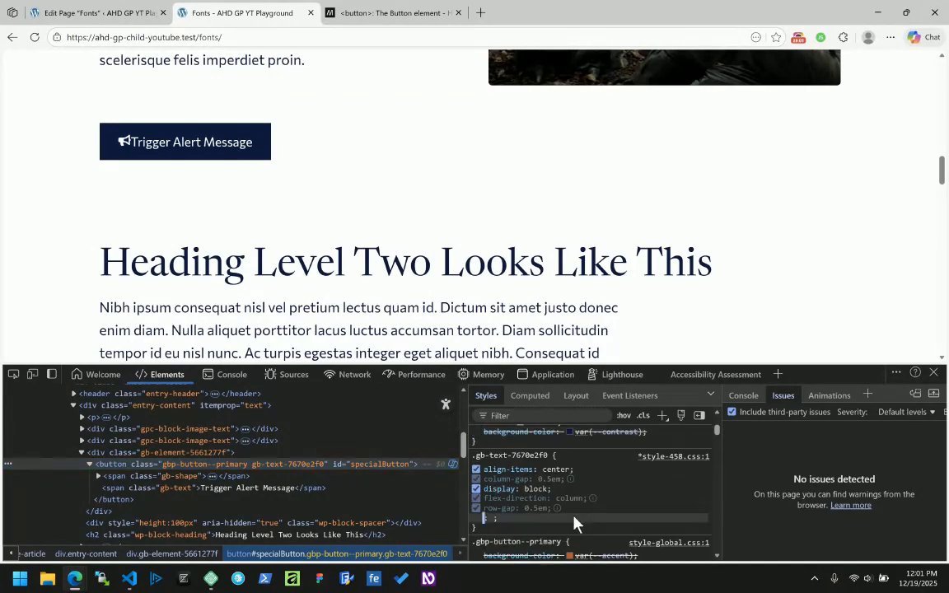
type("width:")
key("Tab")
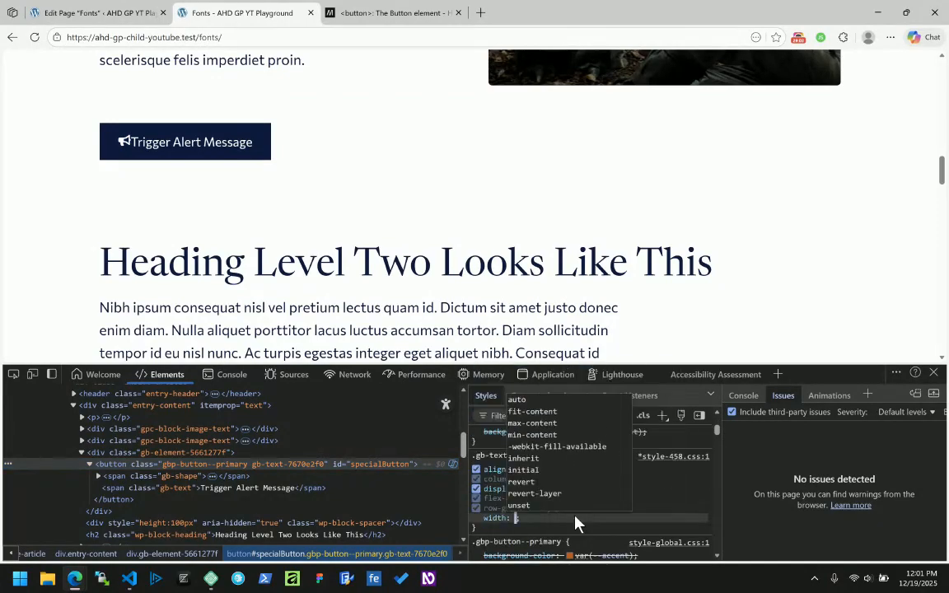
type("100%")
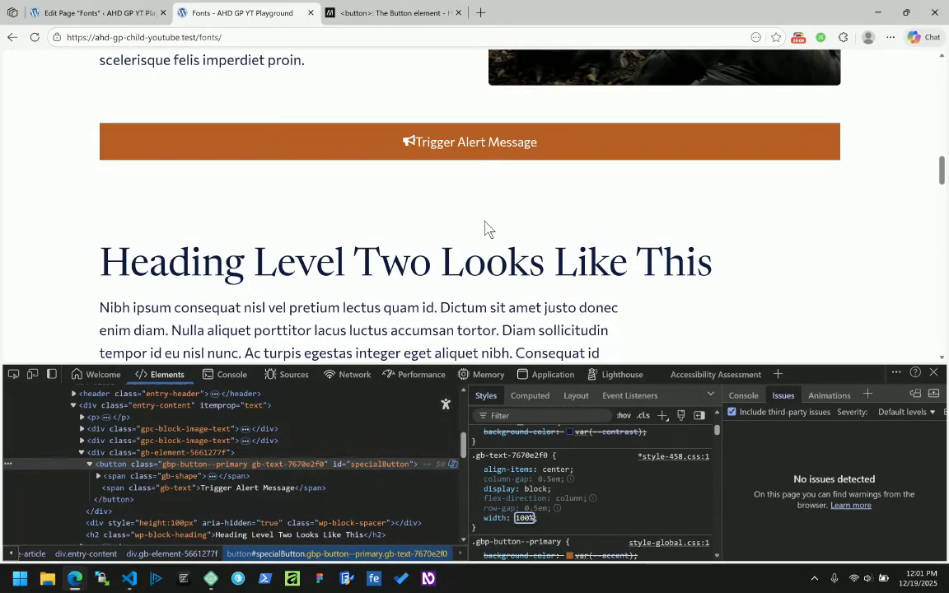
left_click(476, 526)
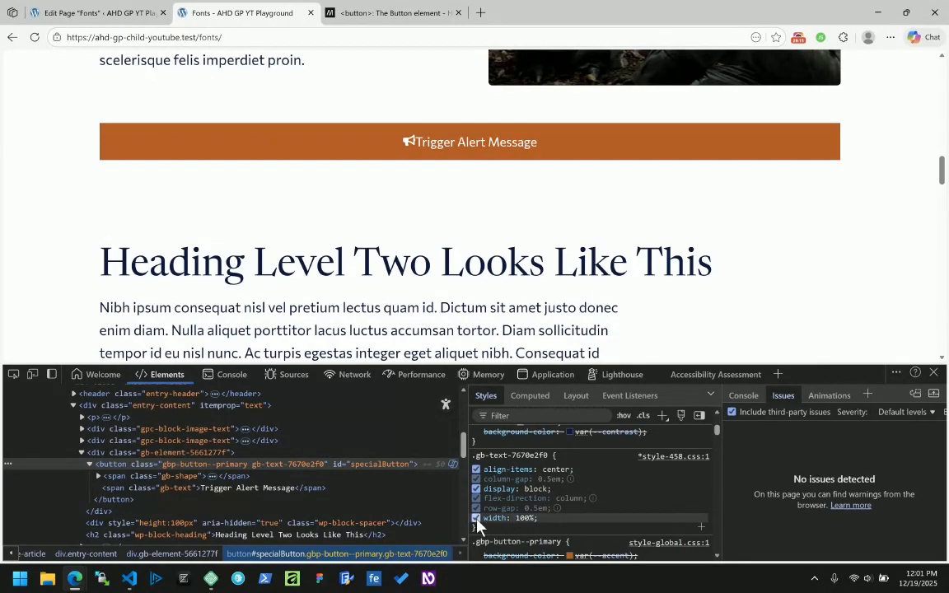
left_click(475, 518)
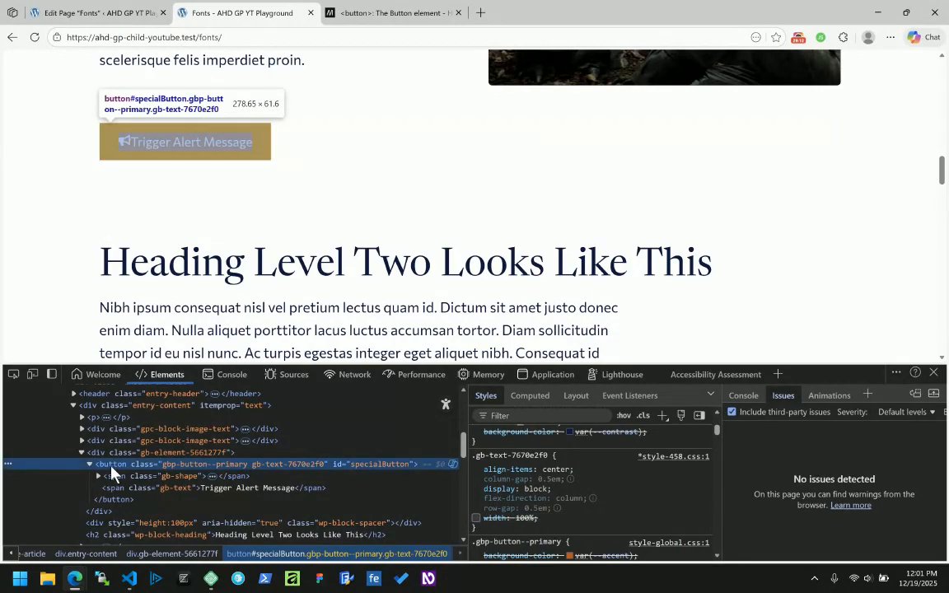
Step: In the page editor, clear the HTML ID of the Trigger Alert Message button block
left_click(108, 12)
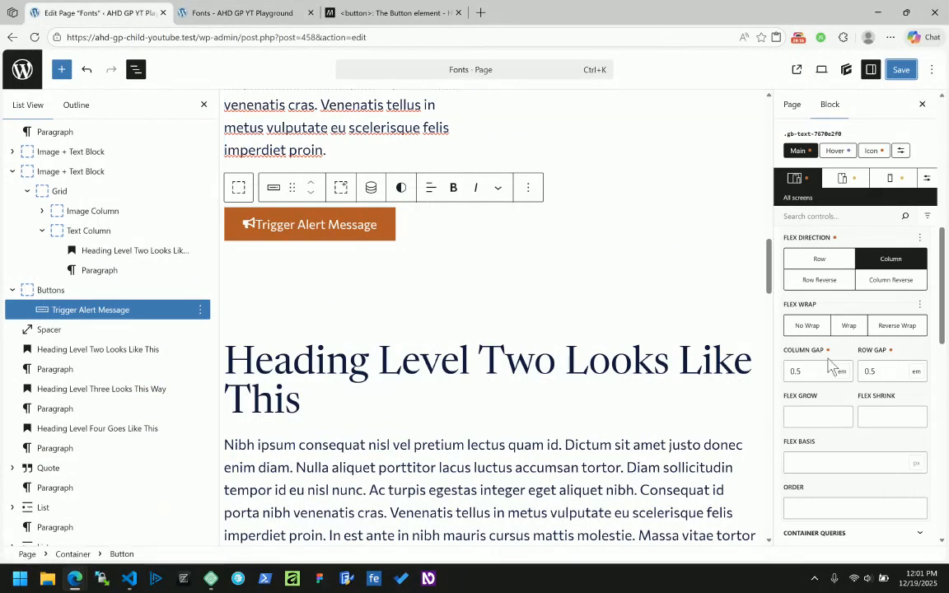
scroll(823, 379, "down", 5)
scroll(835, 365, "down", 3)
scroll(832, 314, "up", 8)
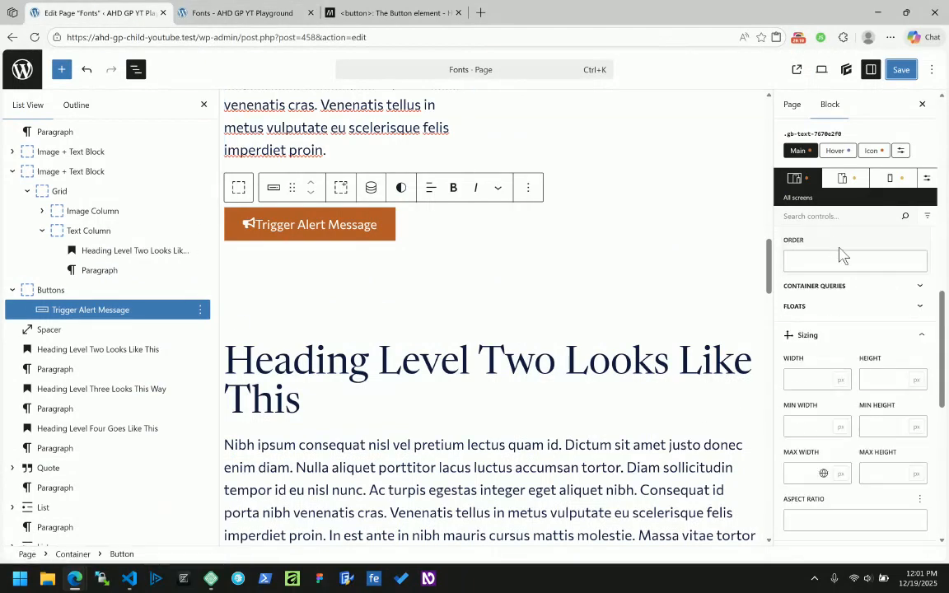
scroll(840, 252, "up", 5)
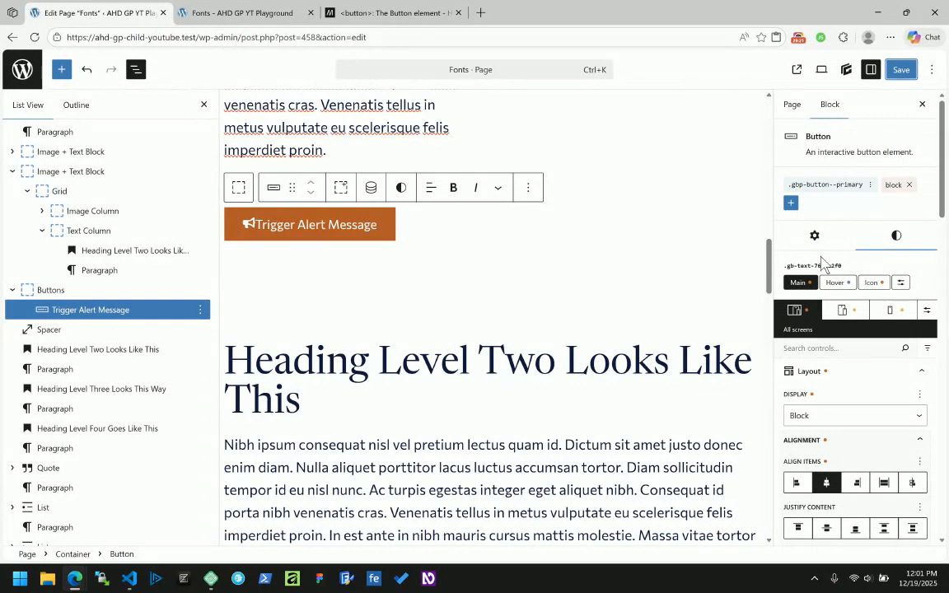
left_click(815, 236)
scroll(856, 330, "down", 2)
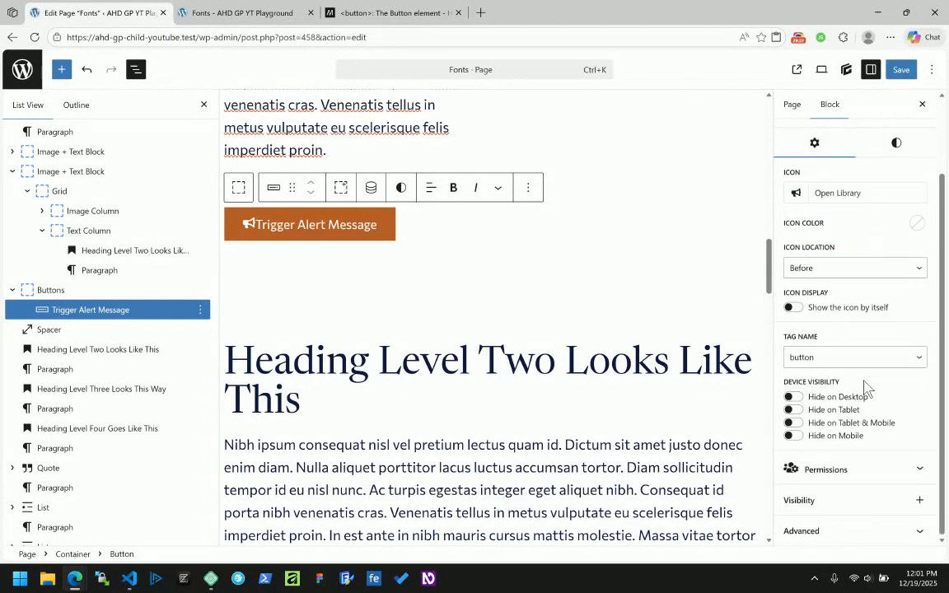
left_click(860, 532)
double_click(803, 259)
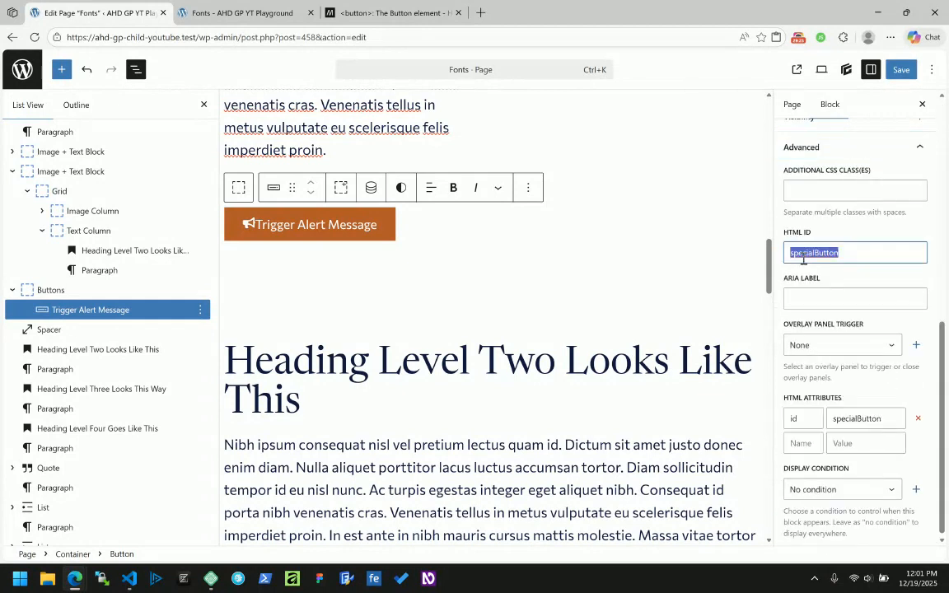
key("BackSpace")
Step: Change the tag name of the Trigger Alert Message block to a
scroll(799, 273, "up", 3)
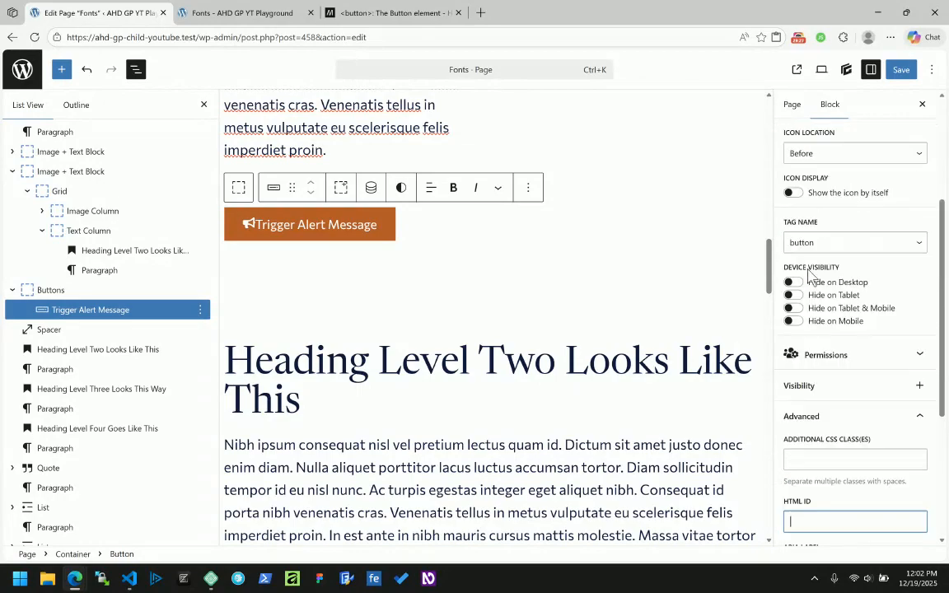
left_click(834, 245)
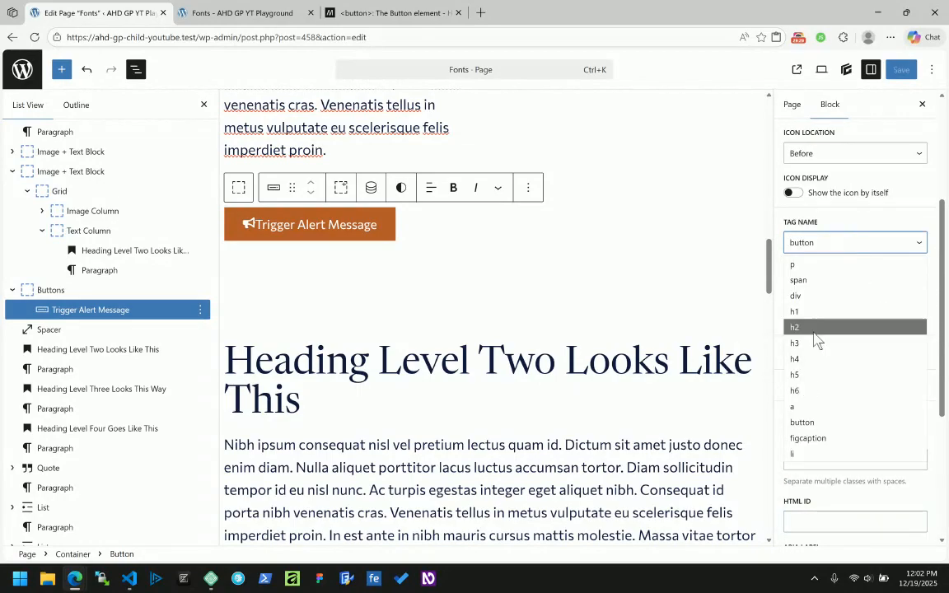
left_click(814, 406)
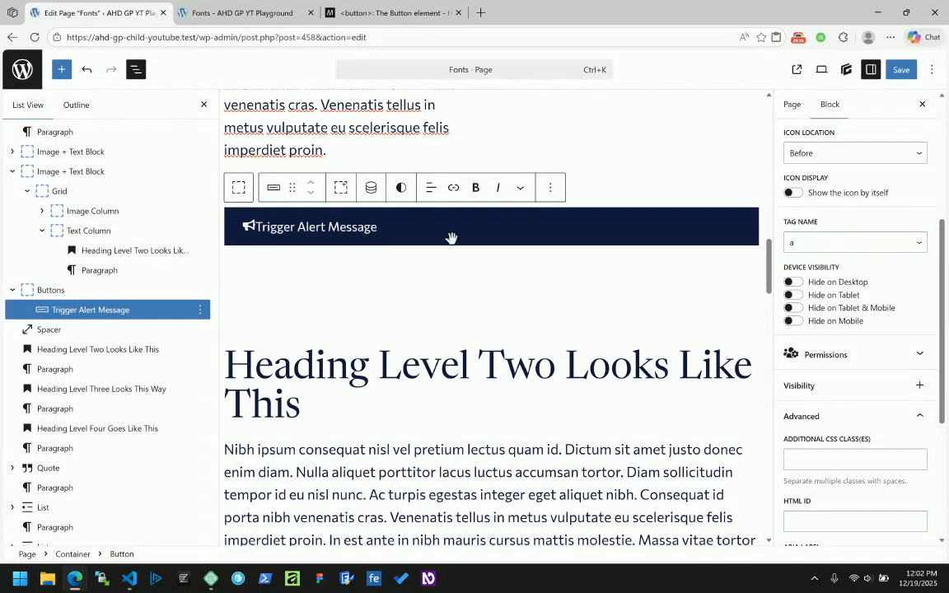
Step: On the published Fonts page, examine the button element's computed width, padding, margin, display and text-align properties
left_click(243, 13)
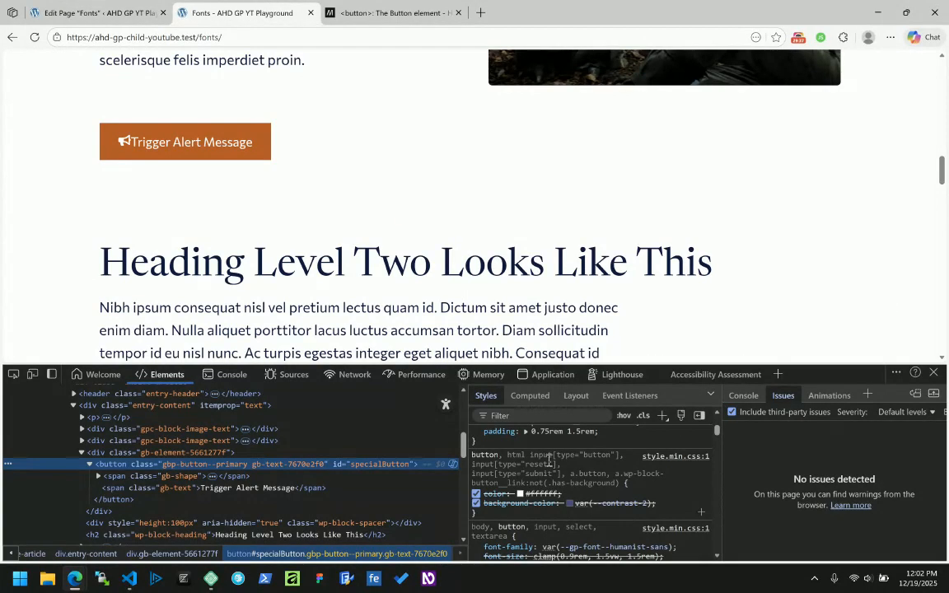
left_click(530, 395)
scroll(576, 504, "down", 3)
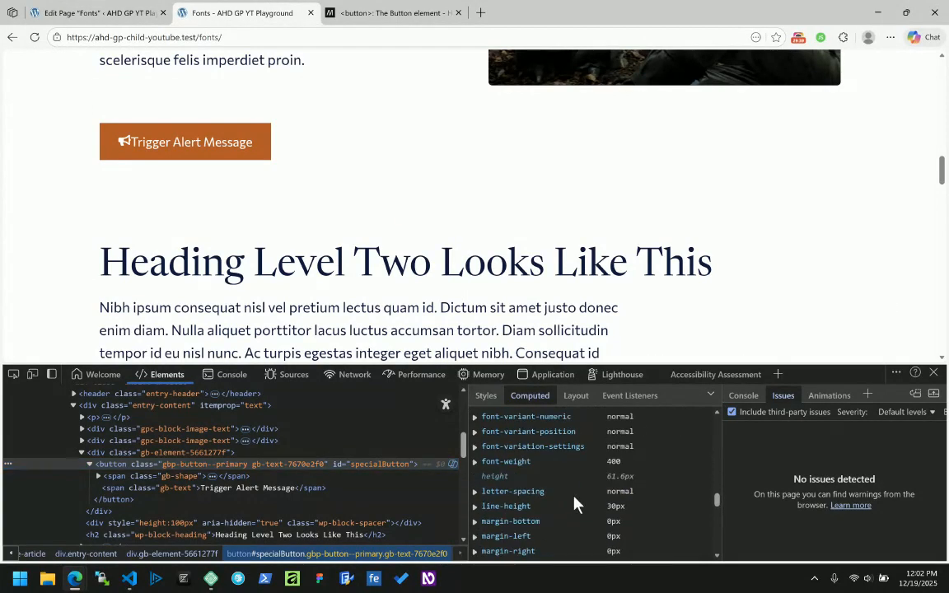
scroll(576, 504, "down", 5)
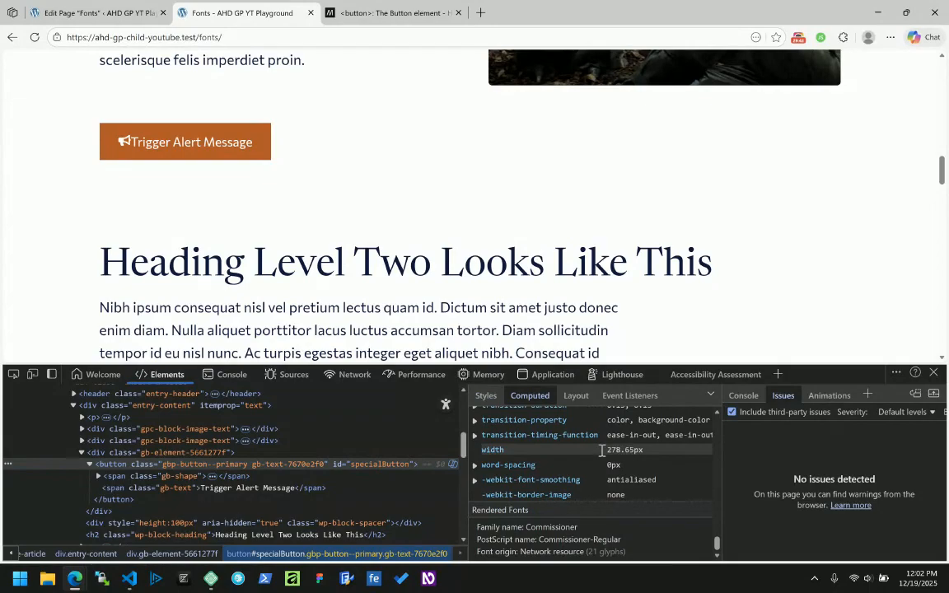
scroll(603, 452, "up", 3)
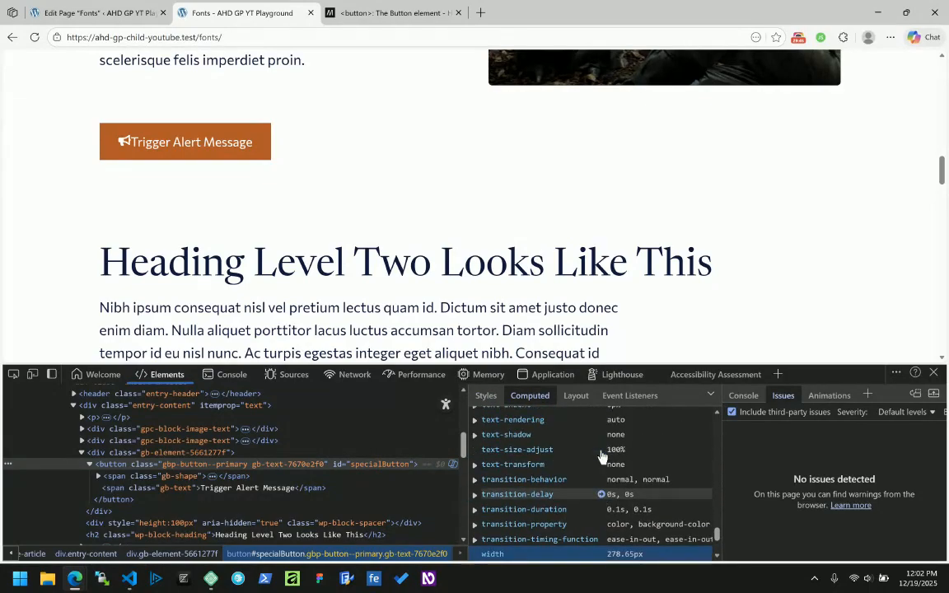
scroll(602, 456, "up", 3)
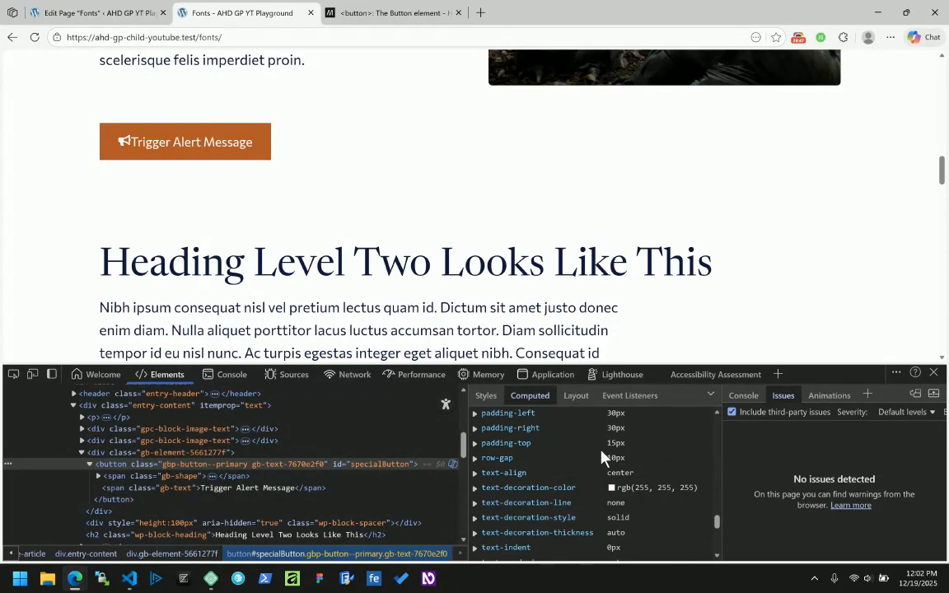
scroll(604, 455, "up", 3)
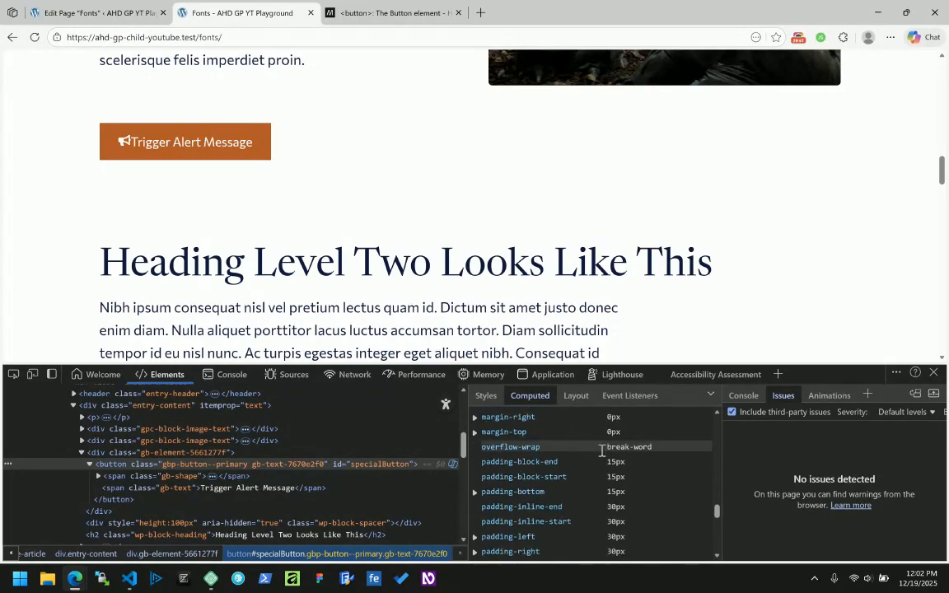
scroll(602, 452, "up", 3)
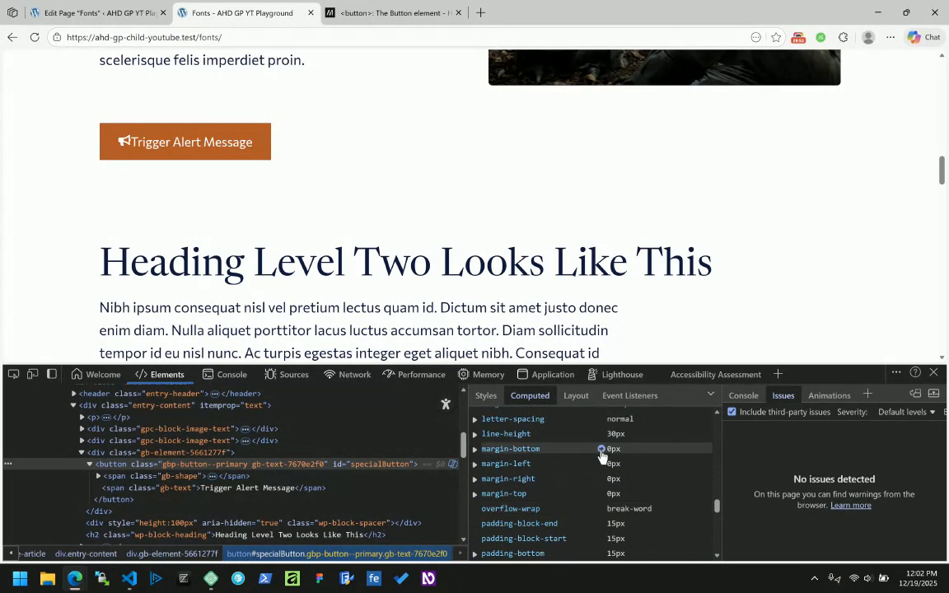
scroll(602, 456, "up", 3)
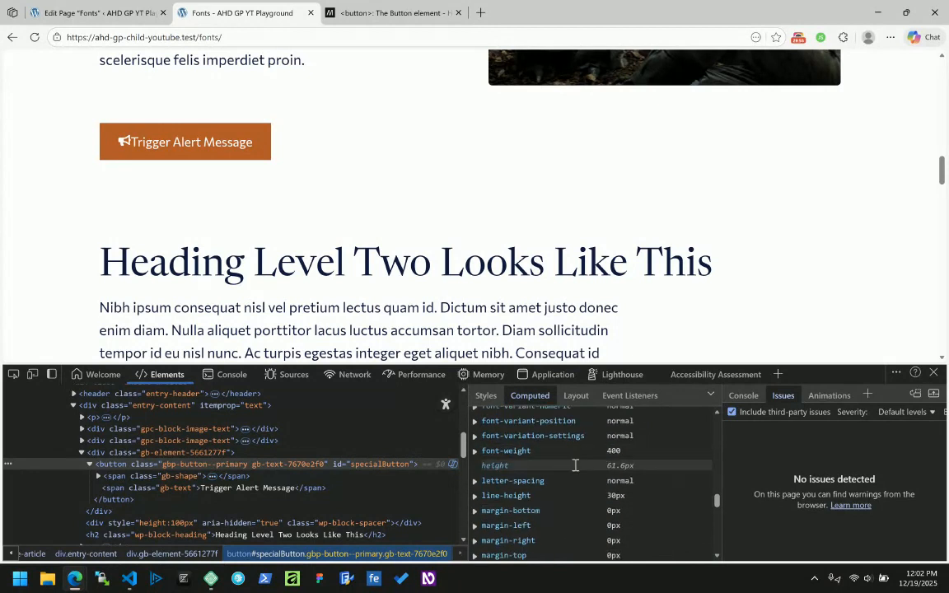
scroll(575, 465, "up", 10)
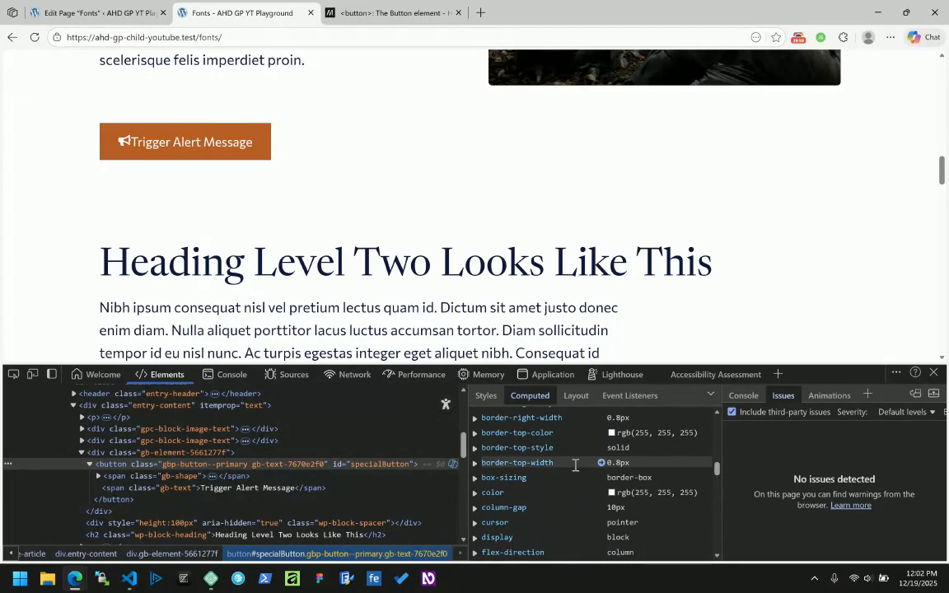
scroll(575, 465, "down", 10)
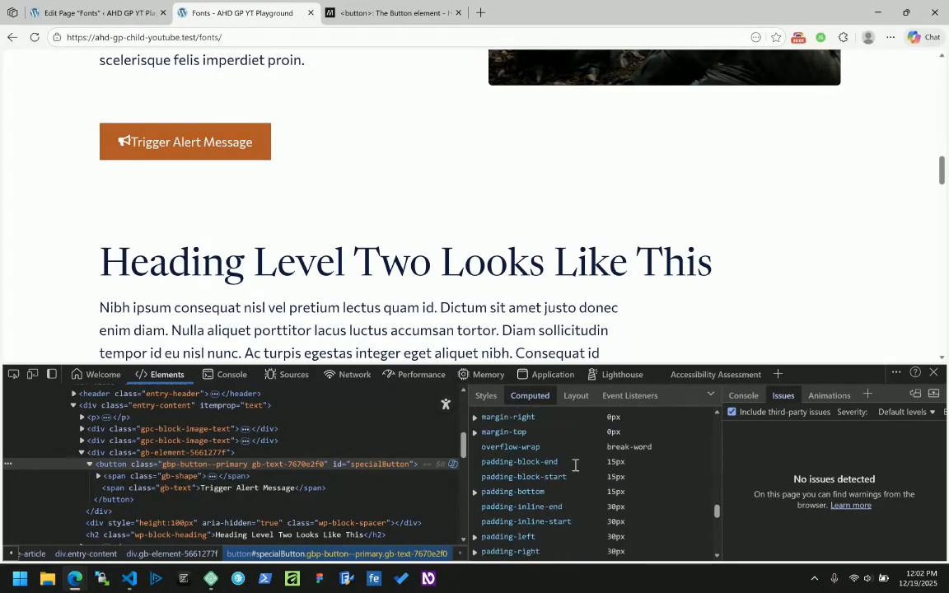
scroll(580, 513, "down", 3)
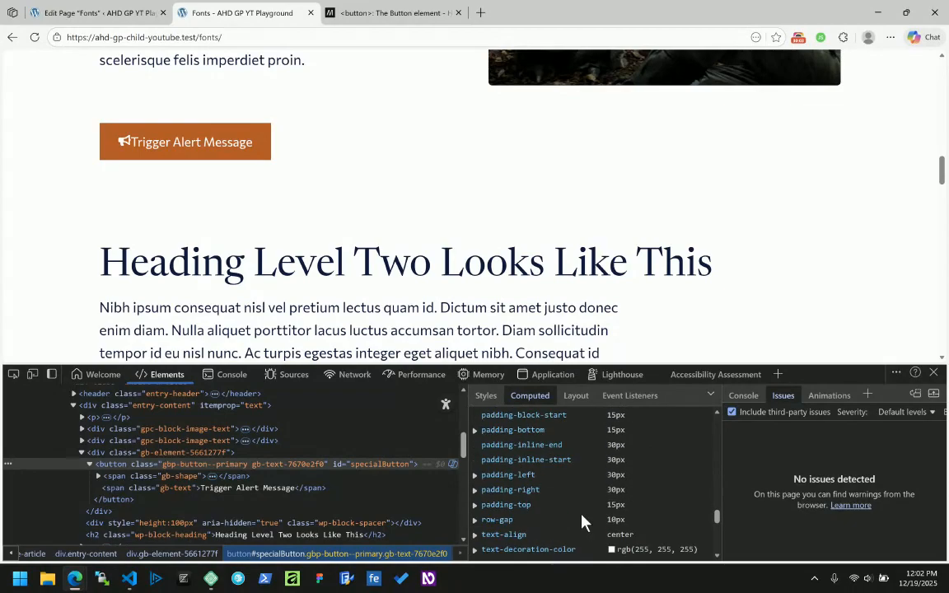
scroll(582, 514, "down", 8)
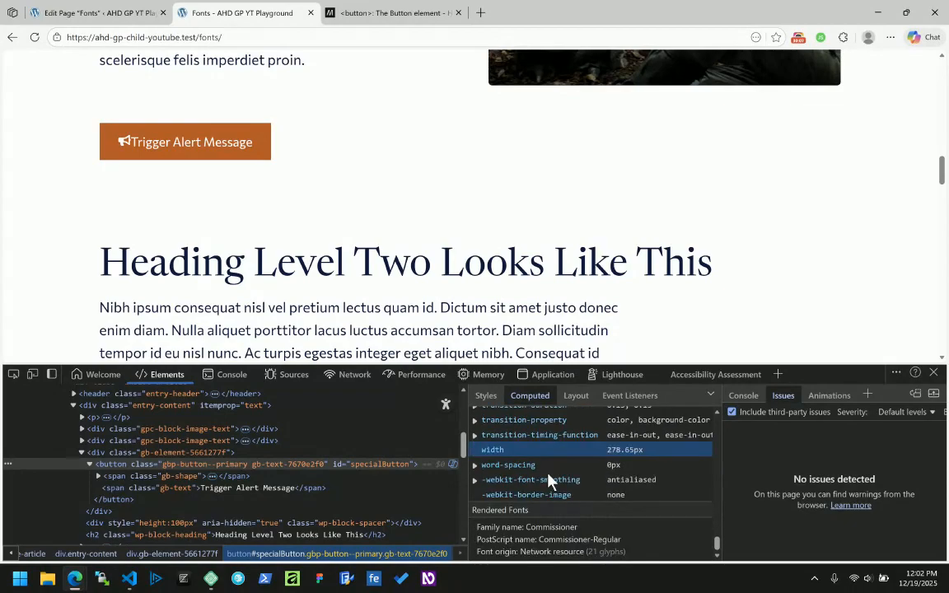
Step: In the page editor, set the Trigger Alert Message button's link destination to the Components page and save the page
left_click(113, 13)
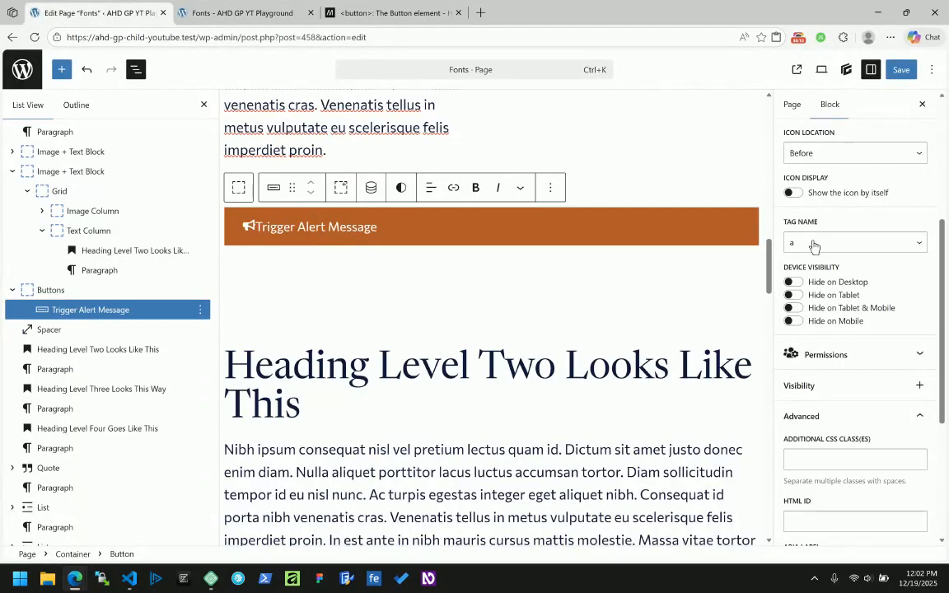
scroll(841, 356, "down", 3)
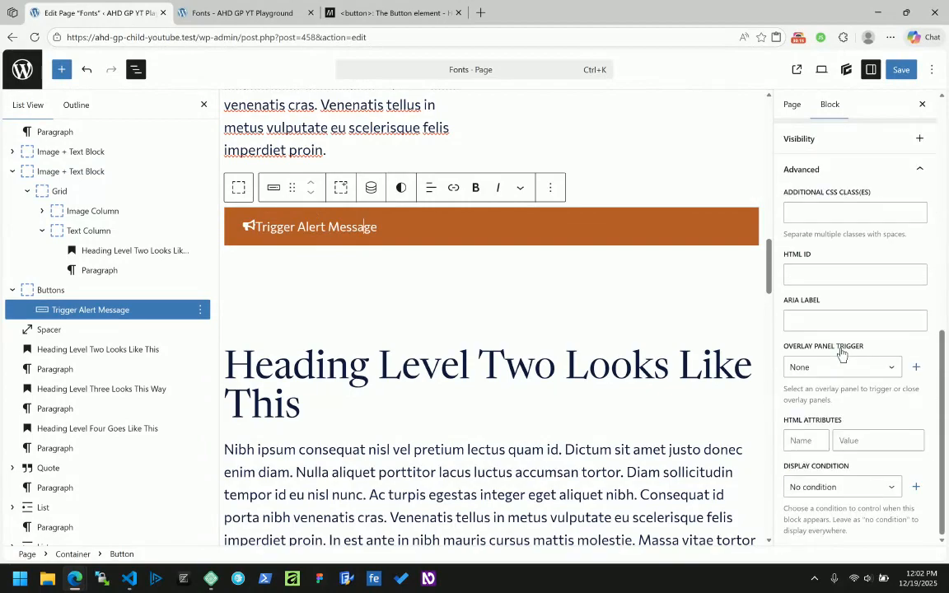
scroll(841, 356, "up", 6)
scroll(845, 354, "down", 1)
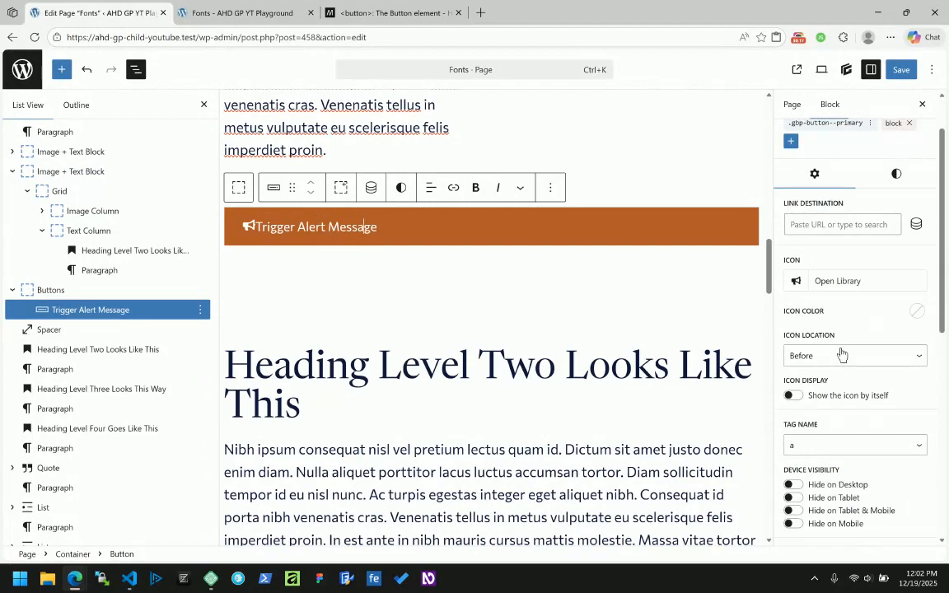
left_click(843, 229)
type("components")
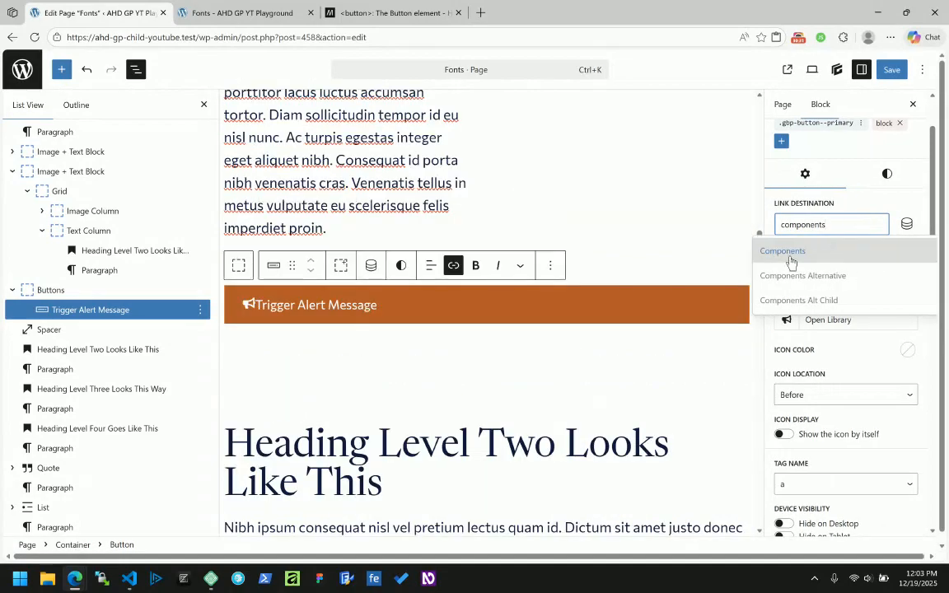
left_click(791, 261)
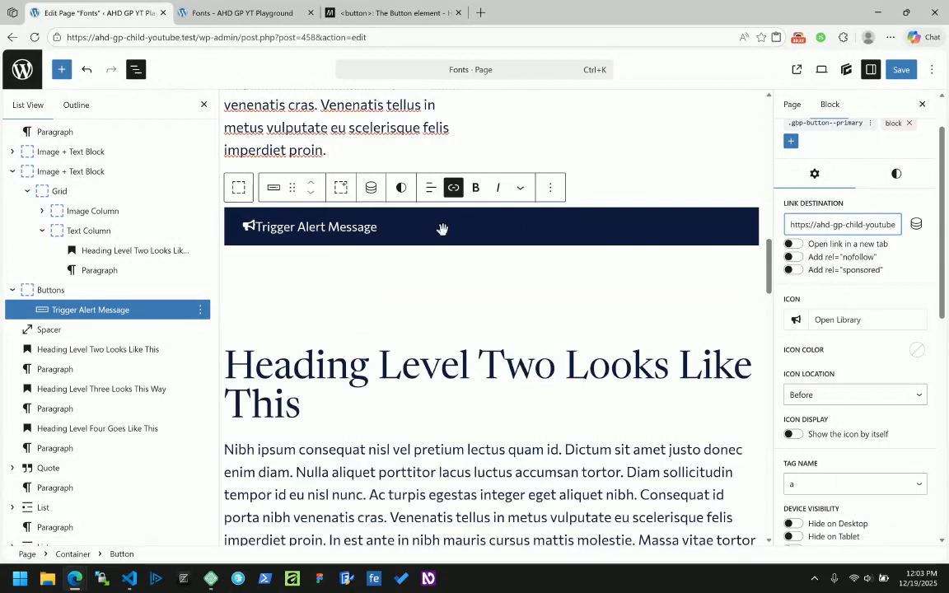
key("ctrl+s")
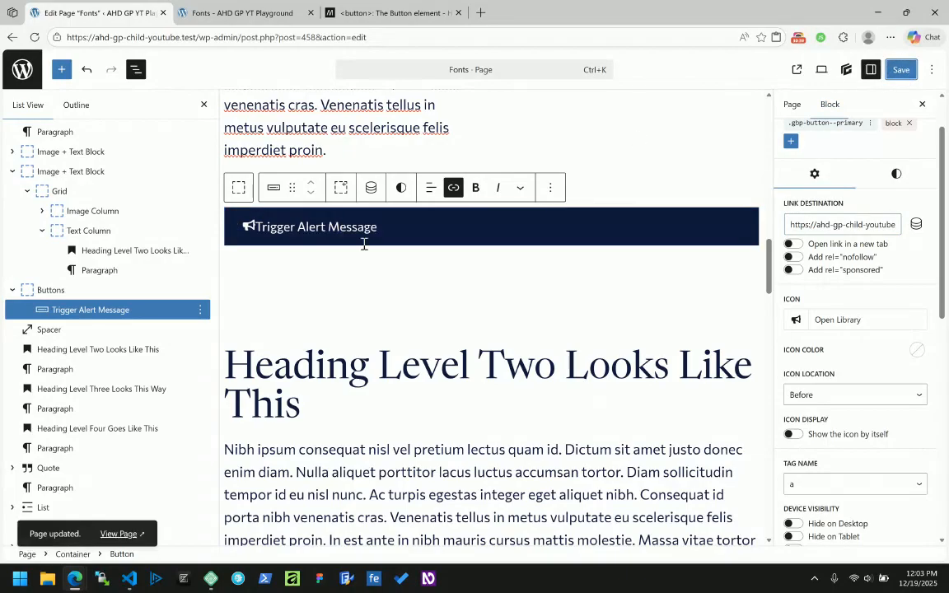
Step: Remove the megaphone icon from the Trigger Alert Message button and refresh the published Fonts page with the saved change
left_click(796, 323)
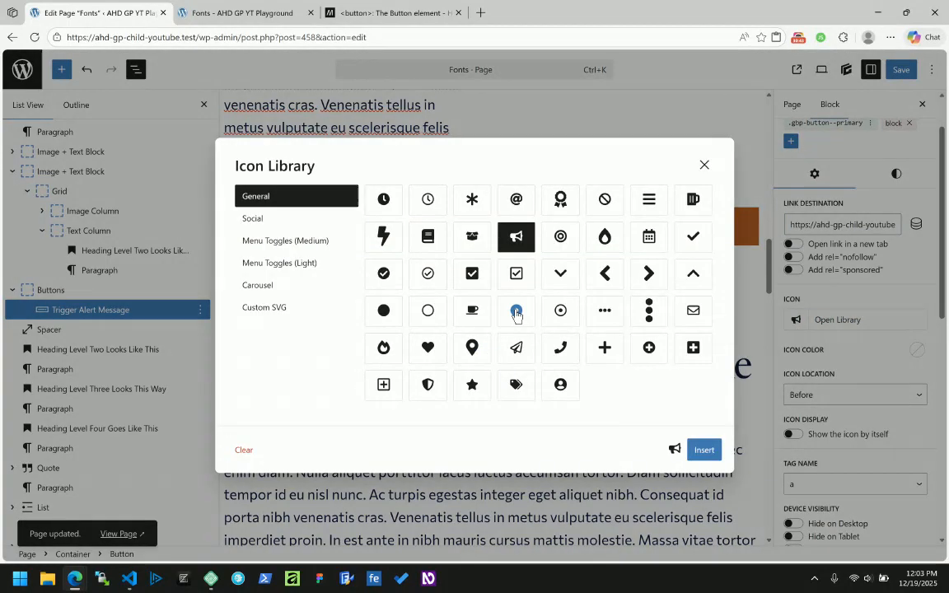
left_click(245, 451)
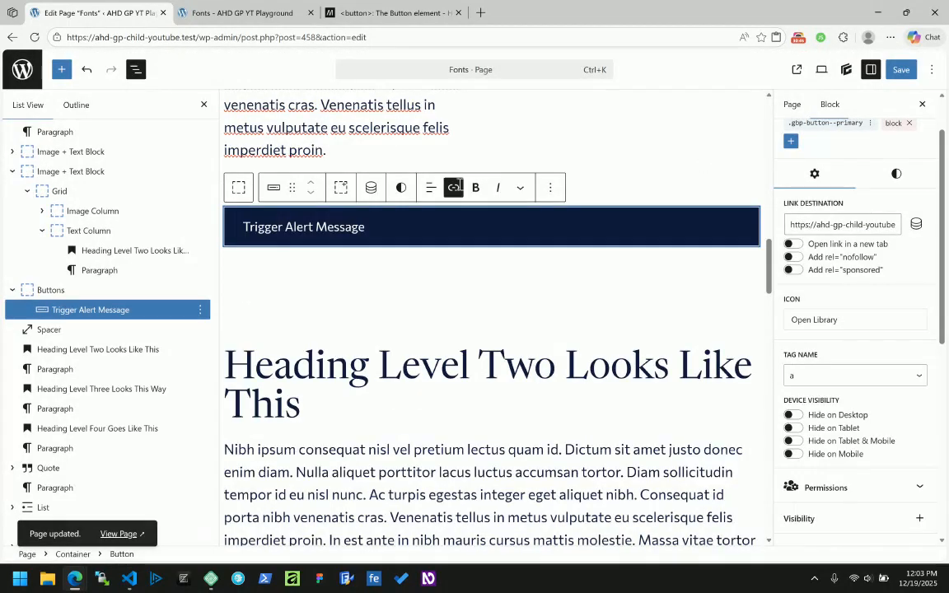
left_click(901, 69)
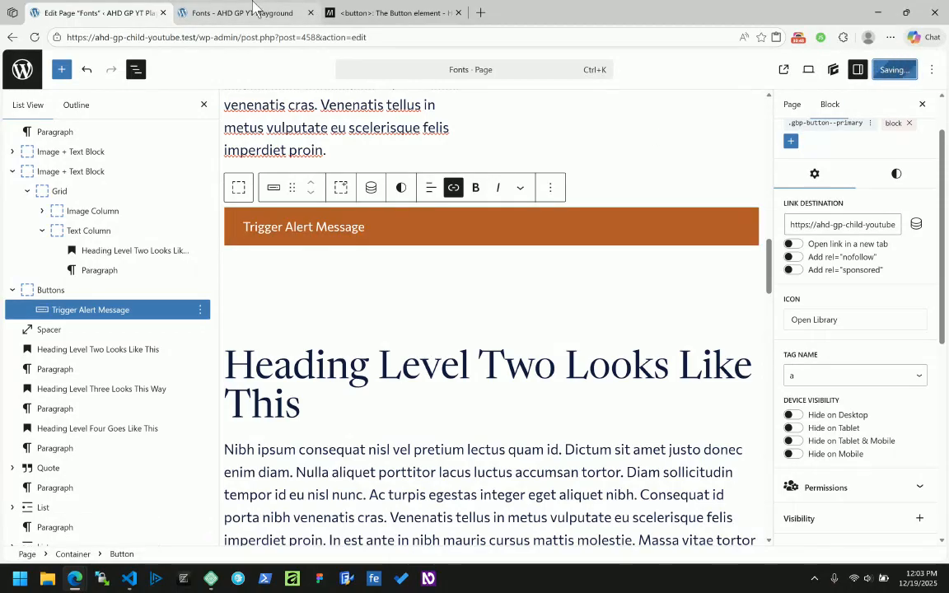
left_click(254, 7)
left_click(34, 37)
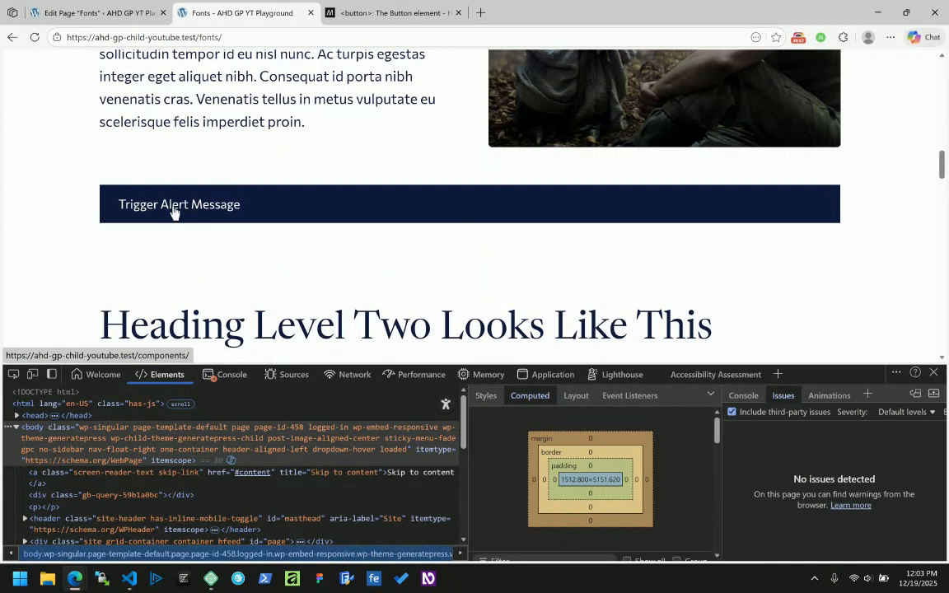
Step: Back in the page editor, set the text alignment of the Trigger Alert Message button to Center
left_click(110, 10)
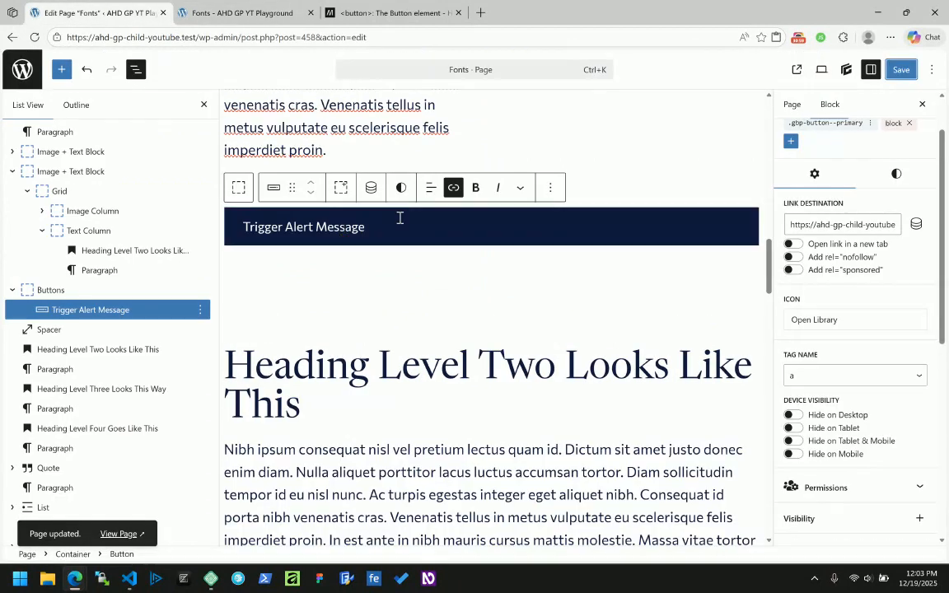
left_click(431, 190)
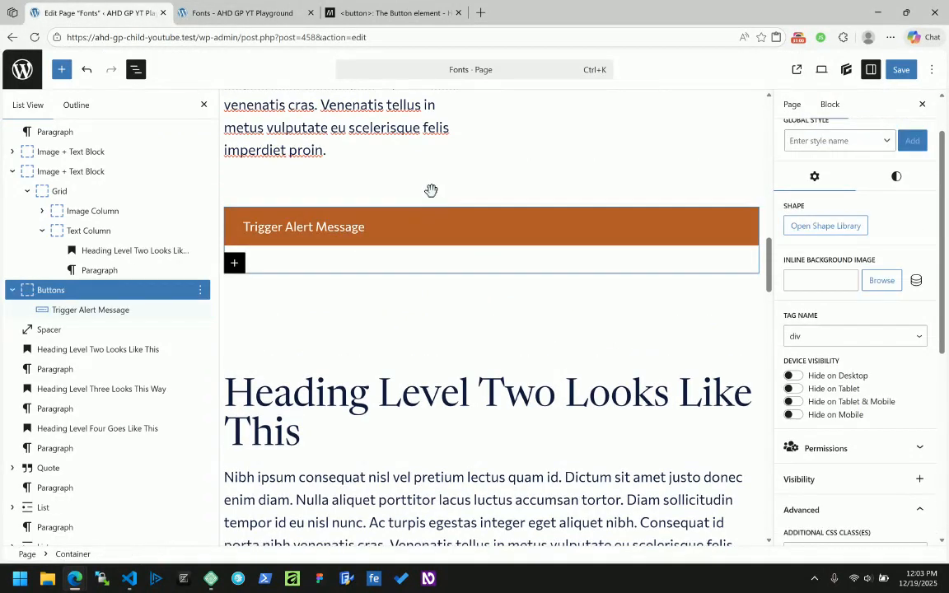
left_click(431, 183)
left_click(336, 242)
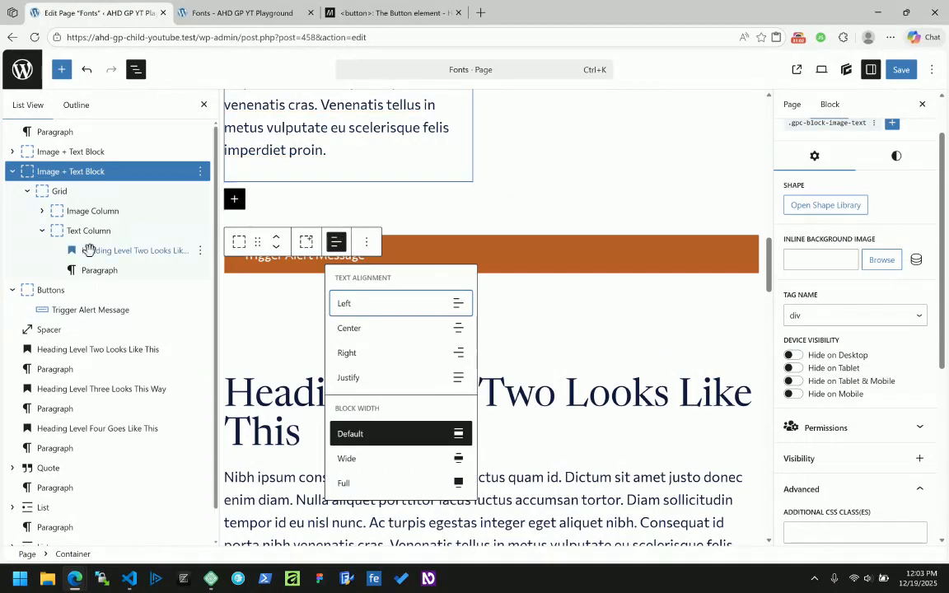
left_click(116, 309)
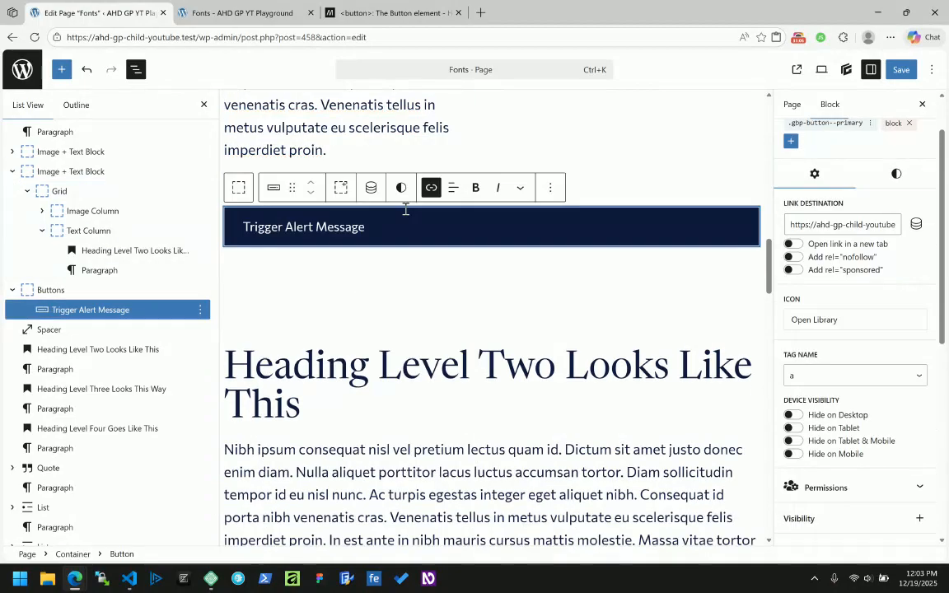
left_click(449, 191)
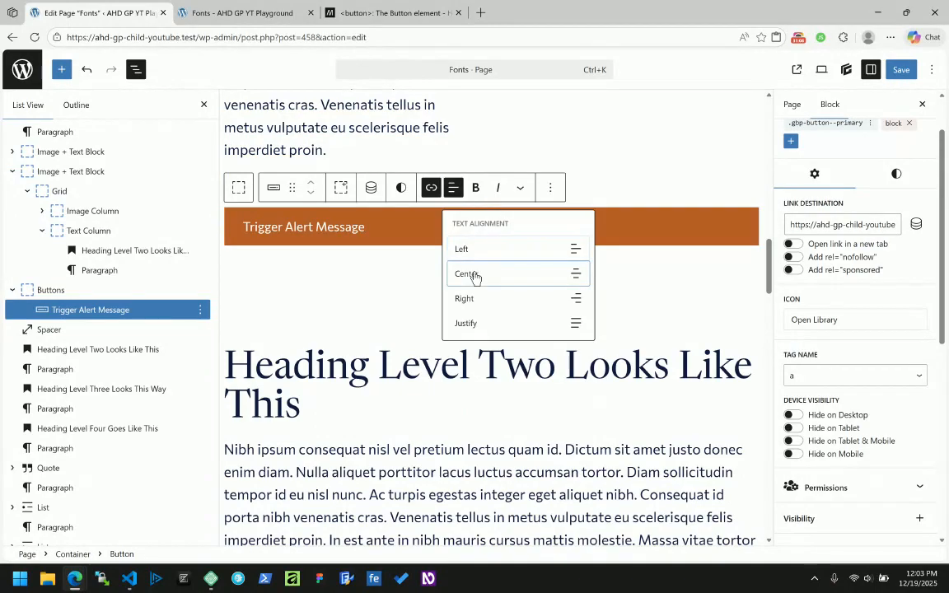
left_click(461, 275)
left_click(391, 271)
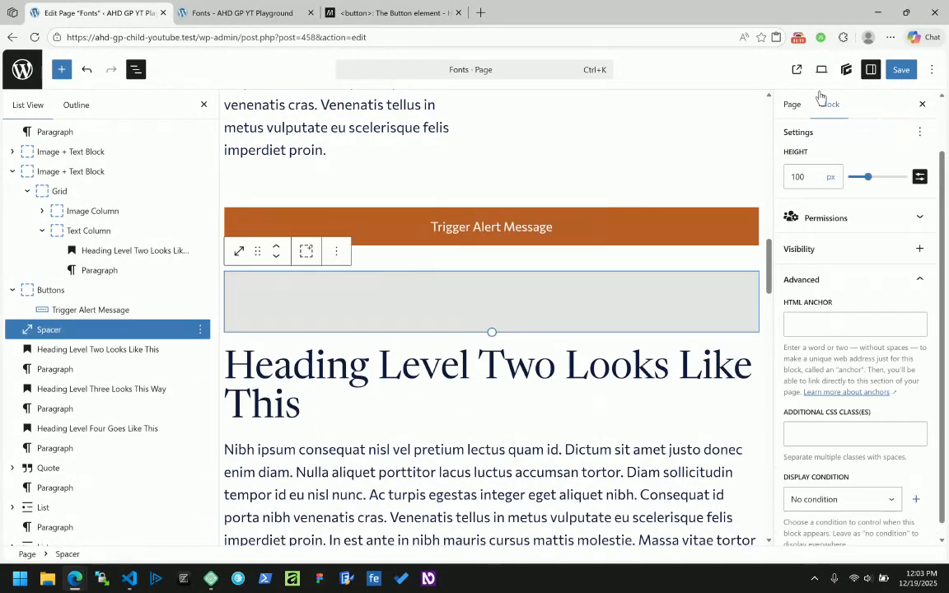
Step: Save the page and inspect the Trigger Alert Message link element on the refreshed Fonts page
left_click(901, 70)
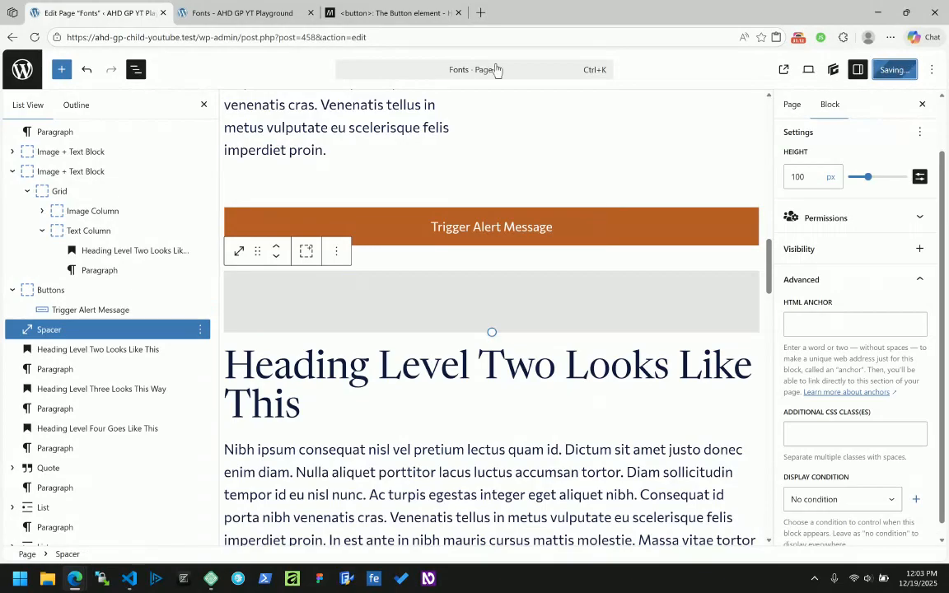
left_click(233, 14)
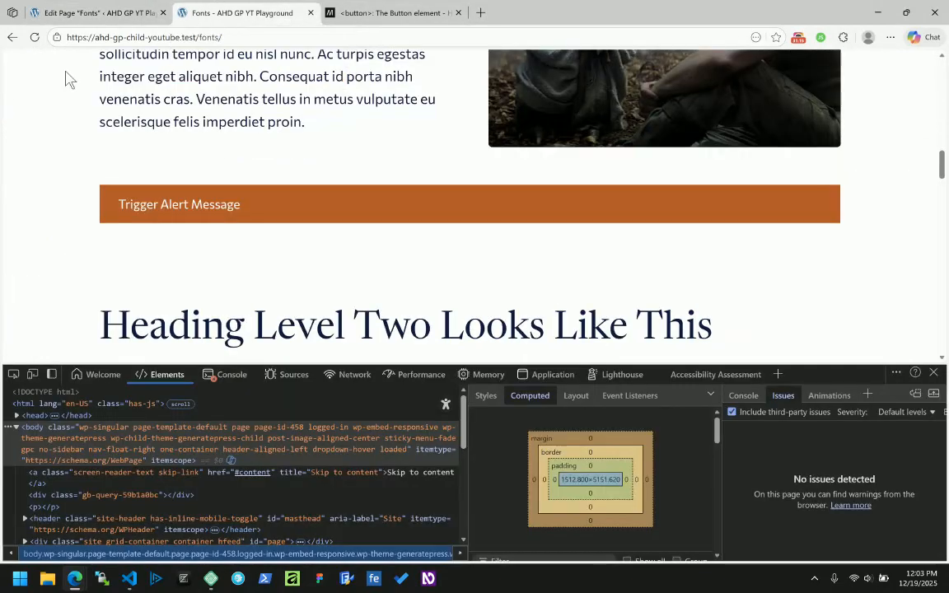
left_click(35, 37)
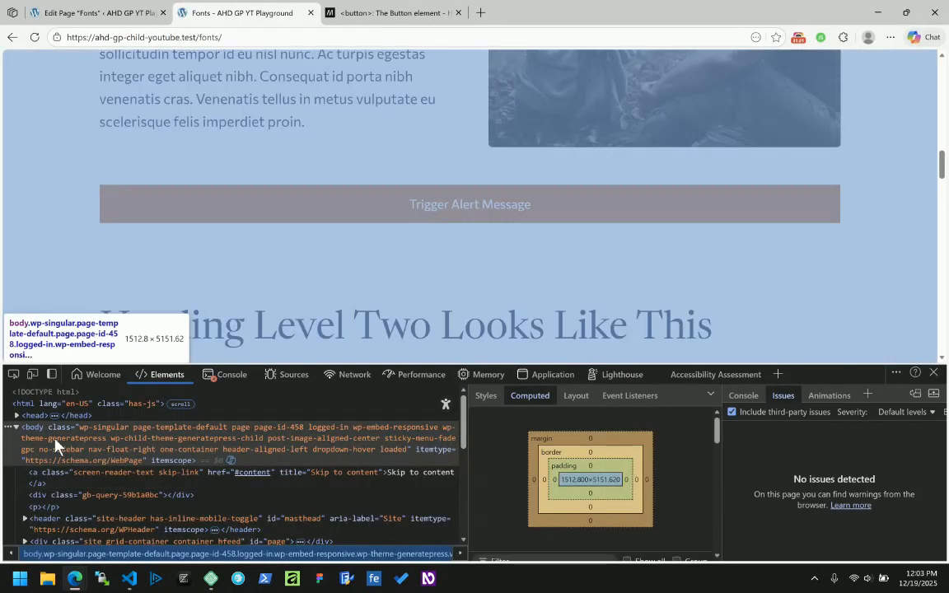
right_click(460, 208)
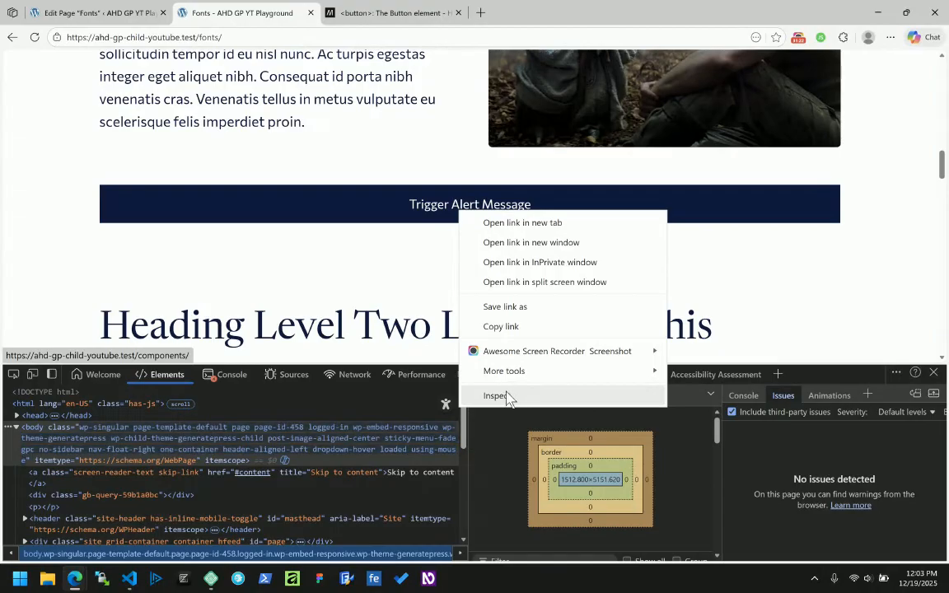
left_click(496, 395)
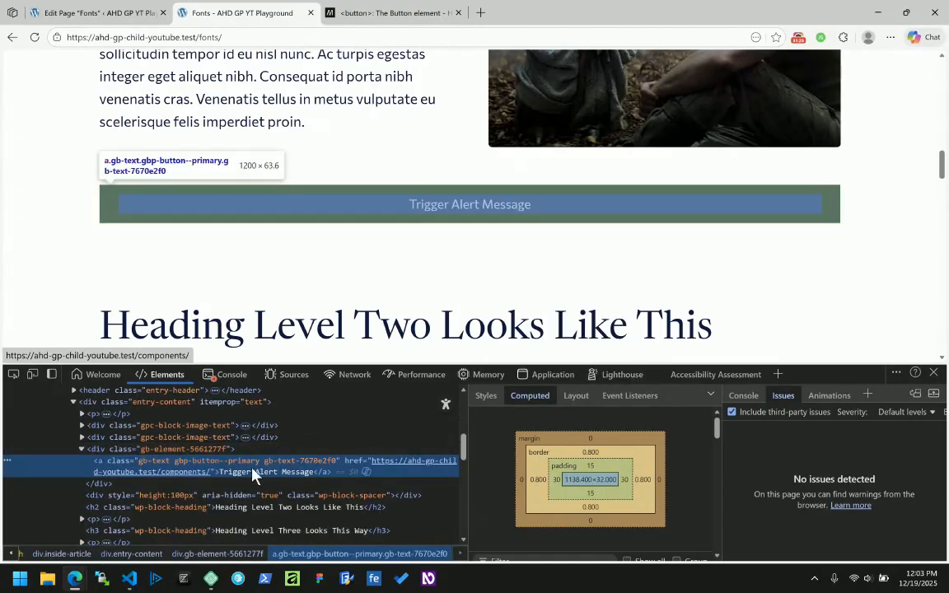
Step: In the page editor, change the button's text to View Components and give it the open-box icon from the General icons
left_click(87, 13)
triple_click(488, 236)
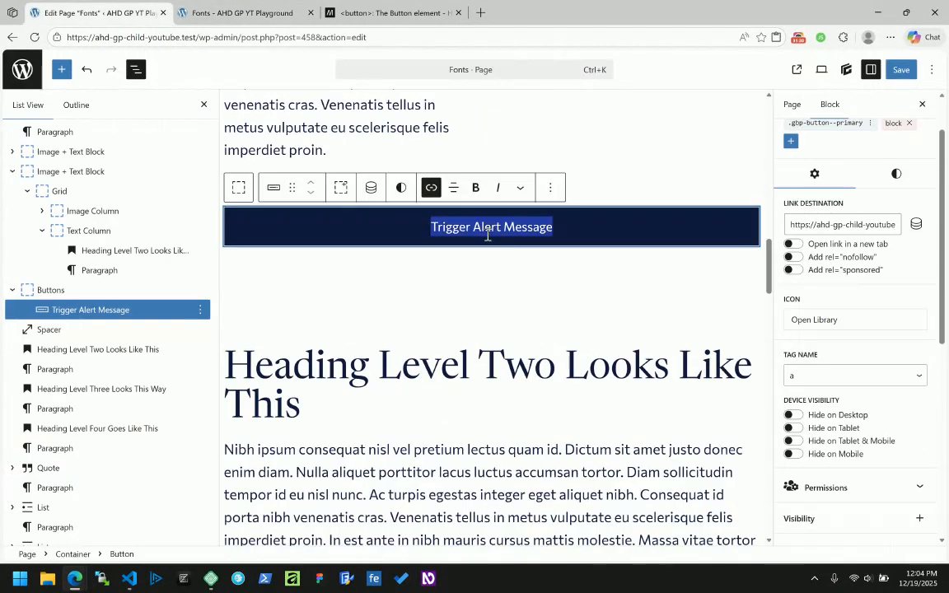
type("View Com")
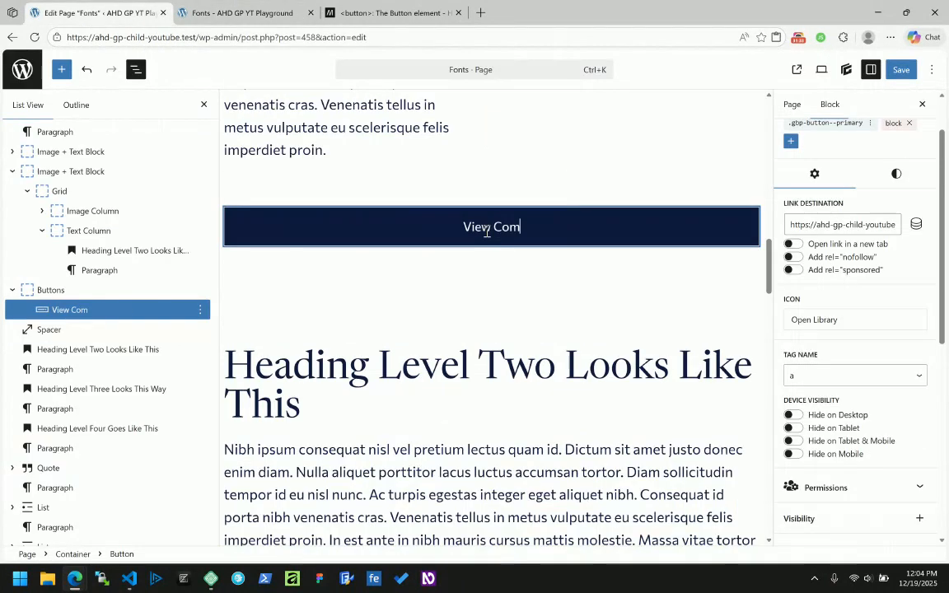
type("ponents")
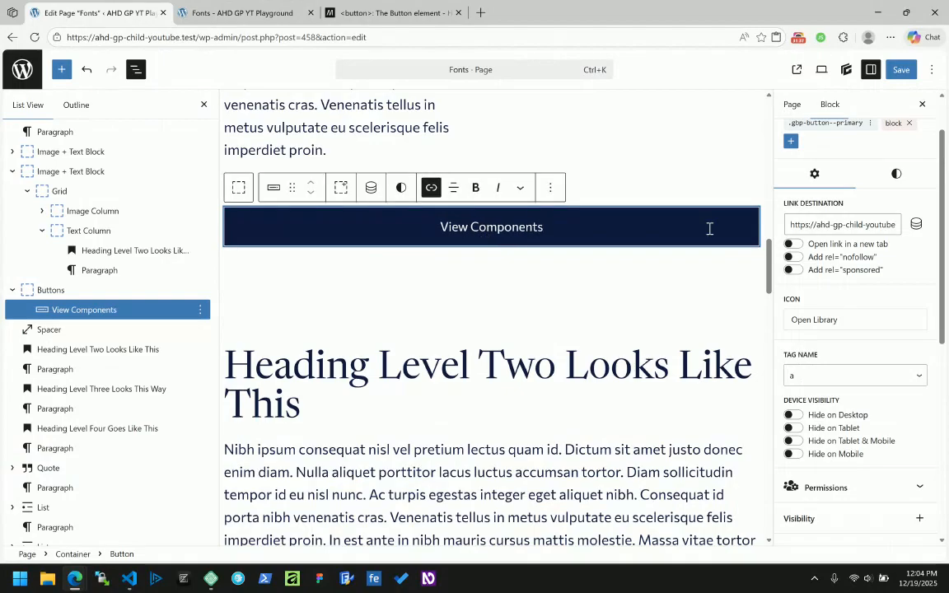
left_click(836, 327)
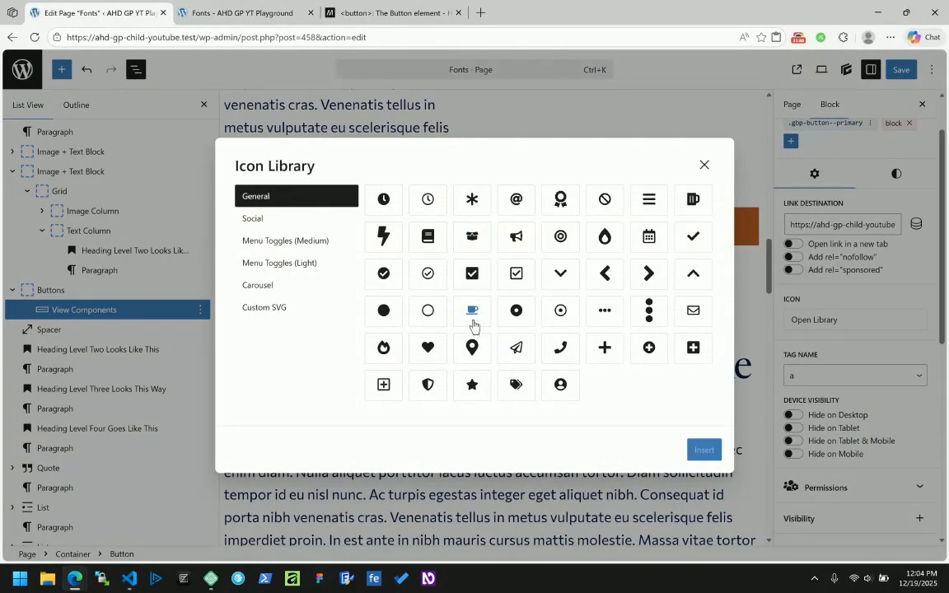
left_click(476, 238)
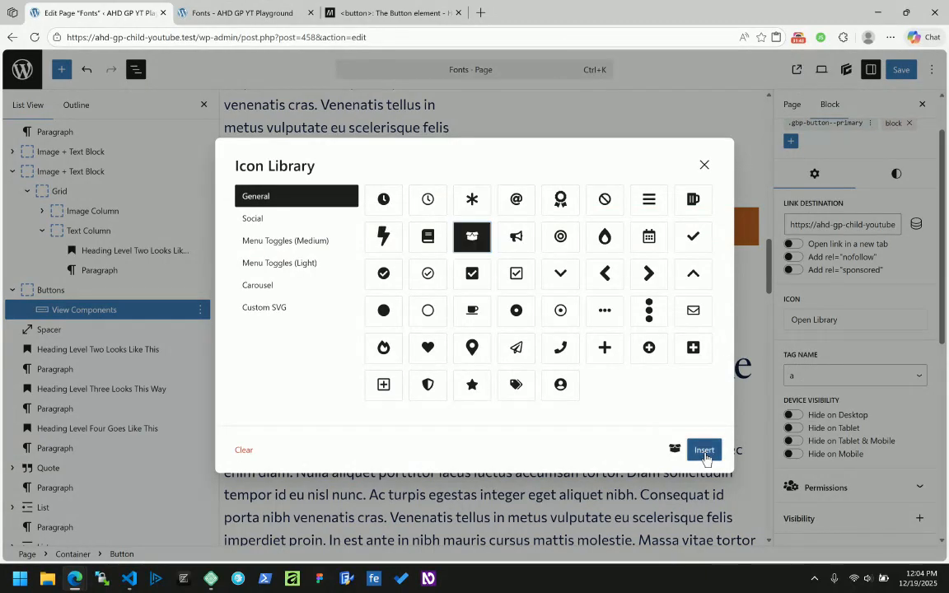
left_click(703, 450)
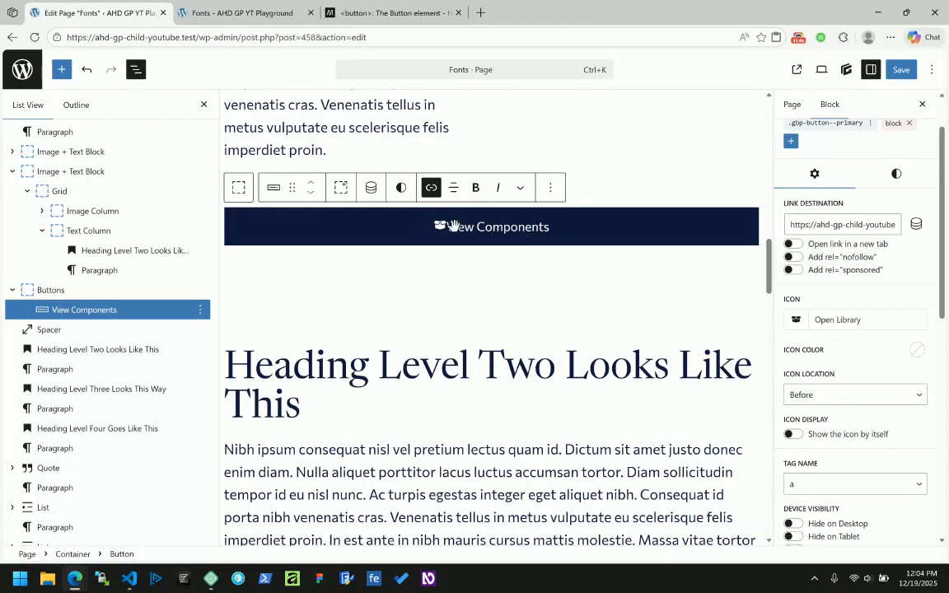
Step: Save the page and reload the published Fonts page to check the View Components button
left_click(900, 69)
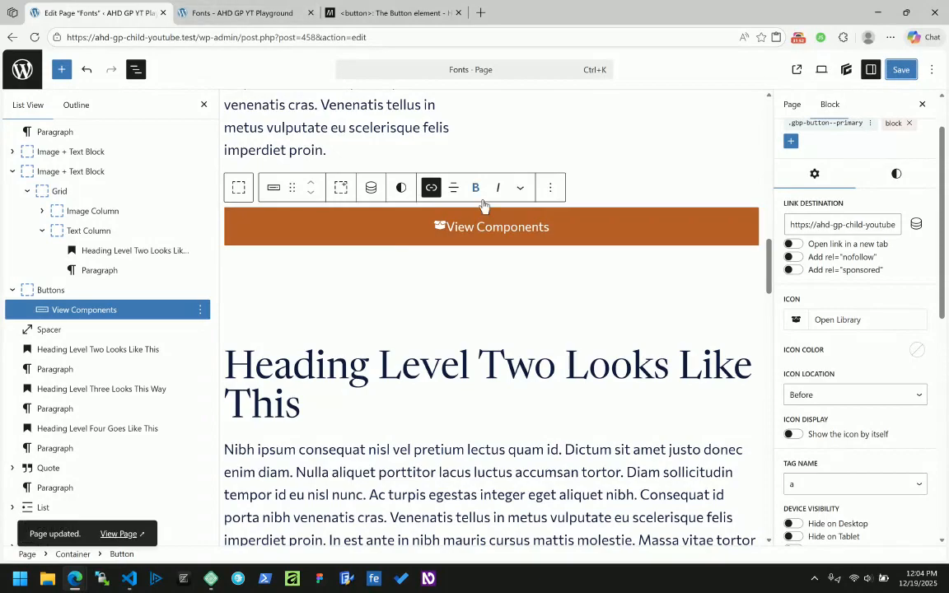
left_click(272, 12)
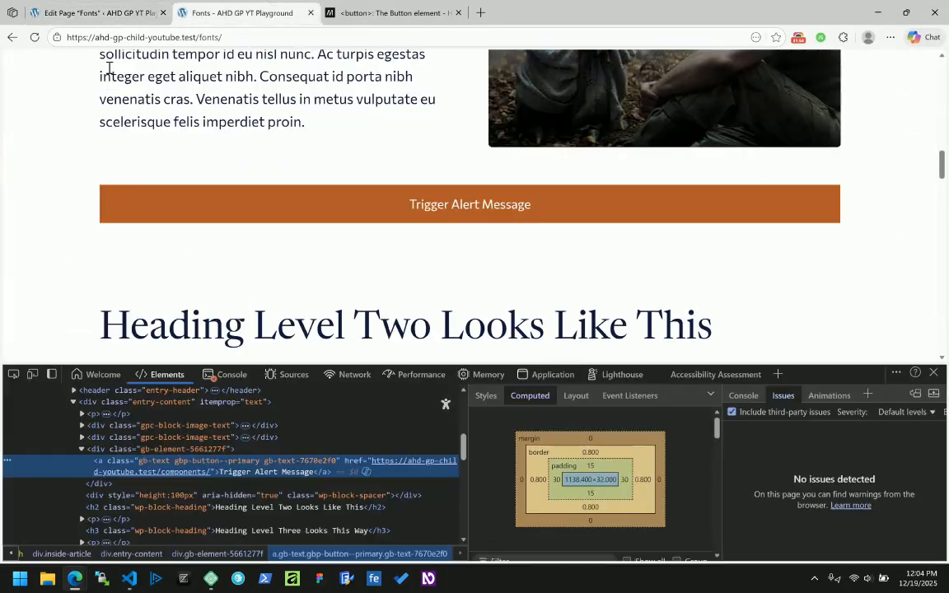
left_click(34, 37)
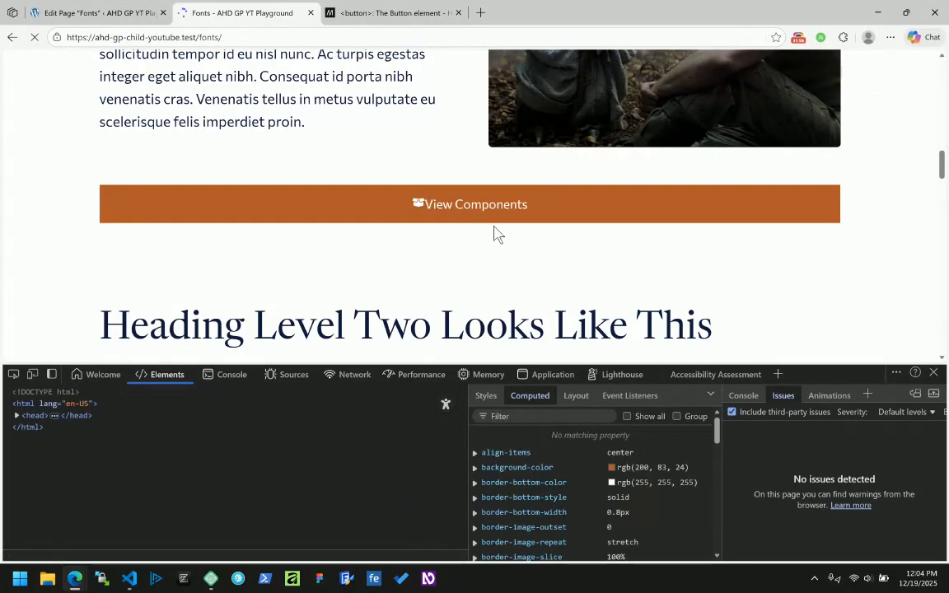
Step: In the page editor, open the View Components button's style settings and turn off its Center text alignment
left_click(99, 12)
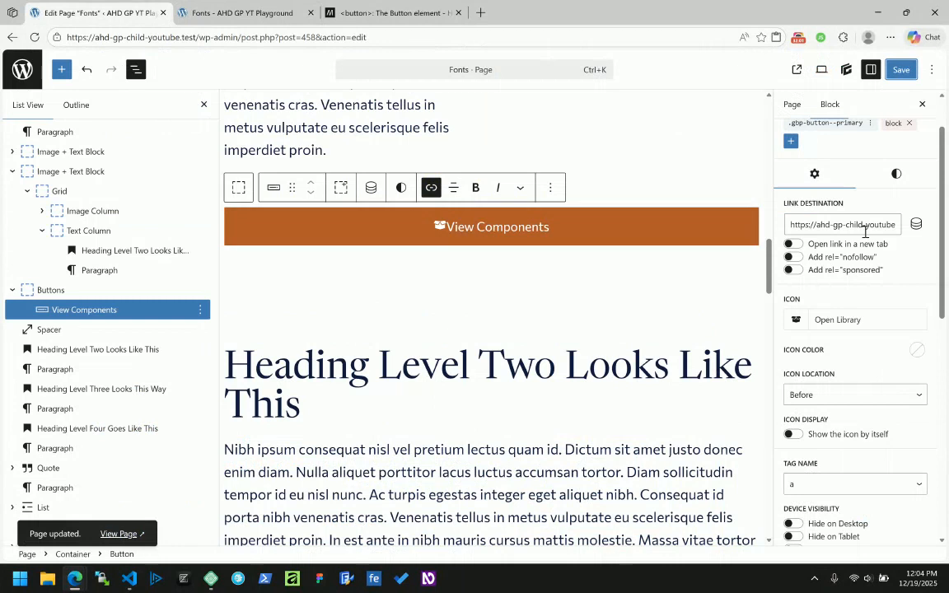
scroll(865, 233, "up", 1)
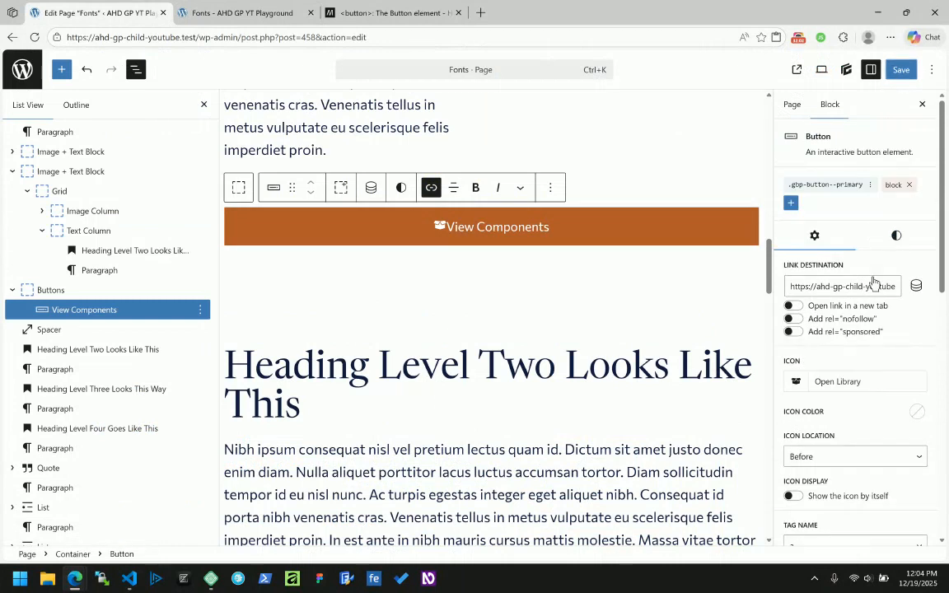
left_click(897, 235)
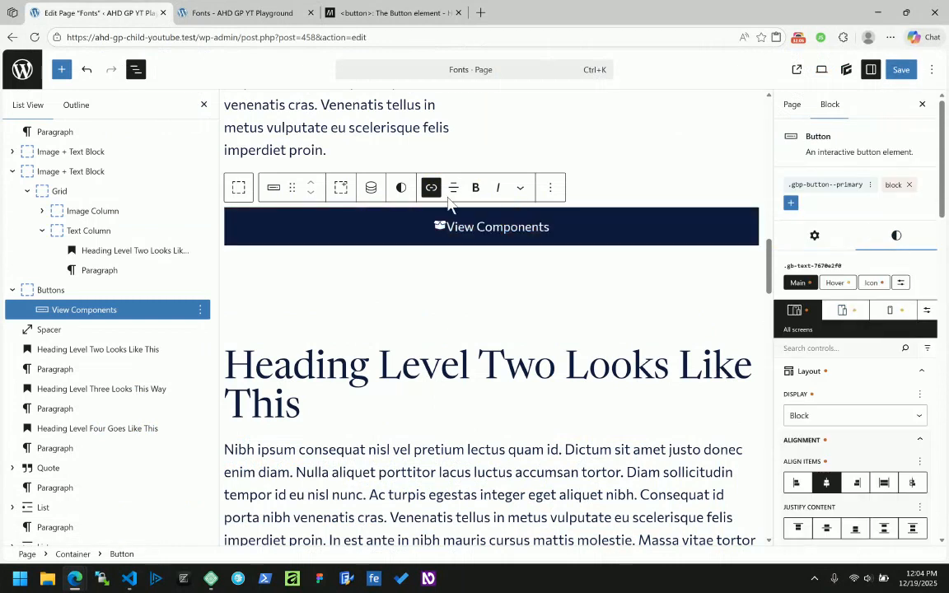
left_click(453, 188)
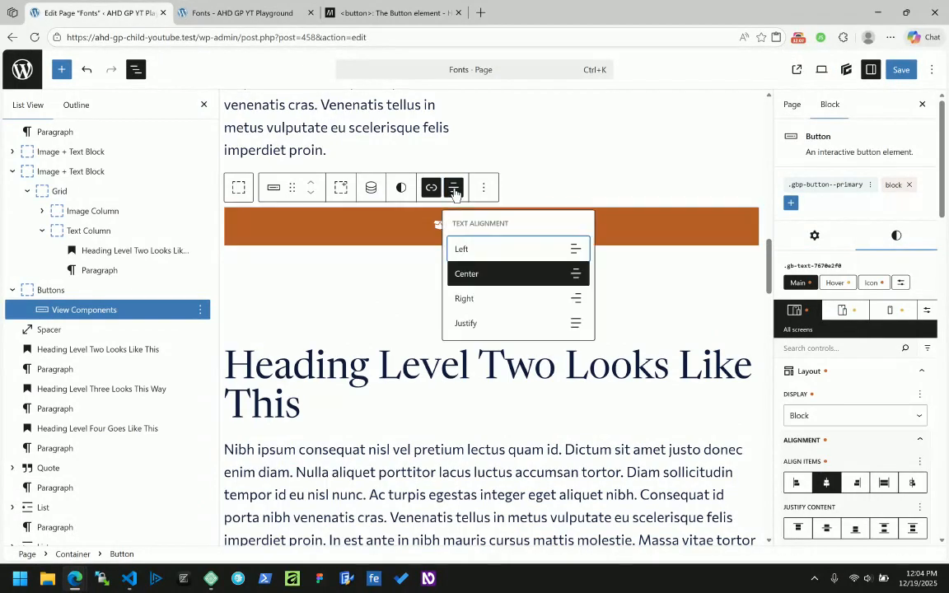
left_click(478, 276)
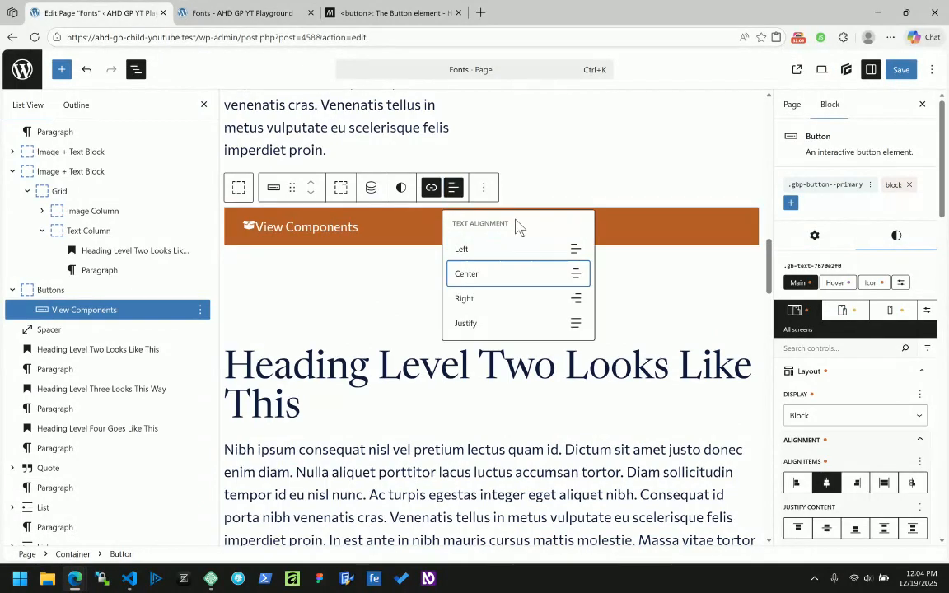
Step: Set the View Components button's display to Flex and clear its Column flex direction
left_click(835, 415)
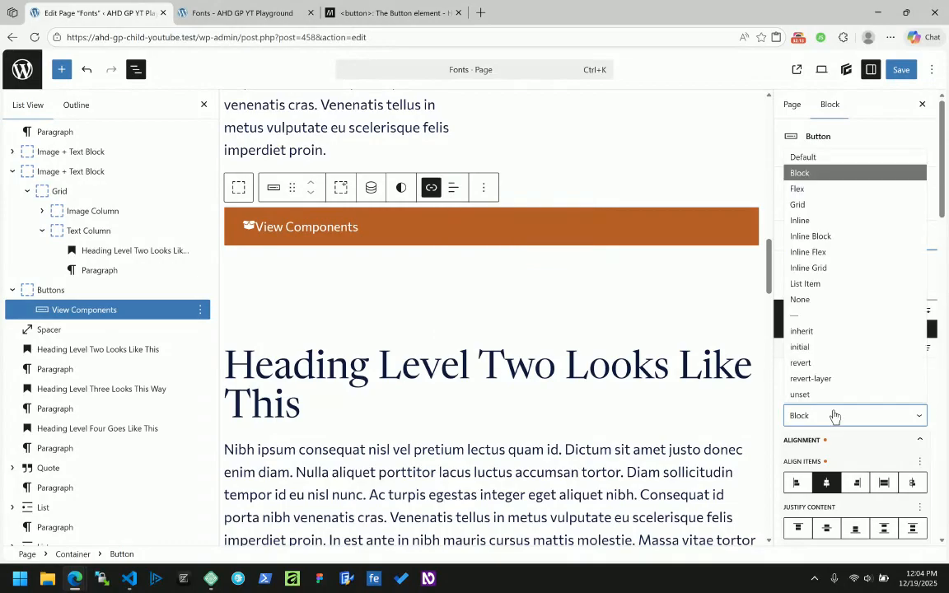
left_click(811, 189)
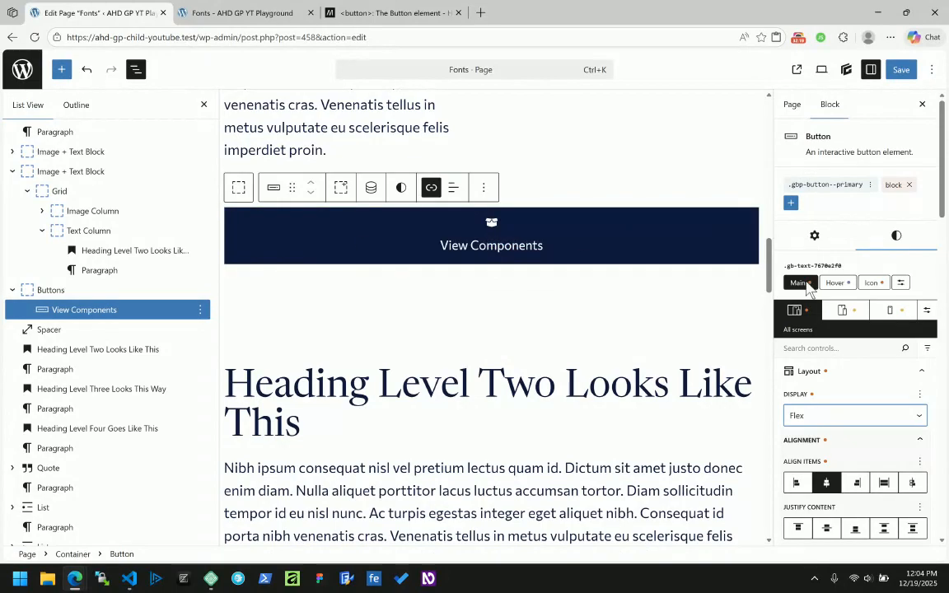
scroll(832, 231, "down", 2)
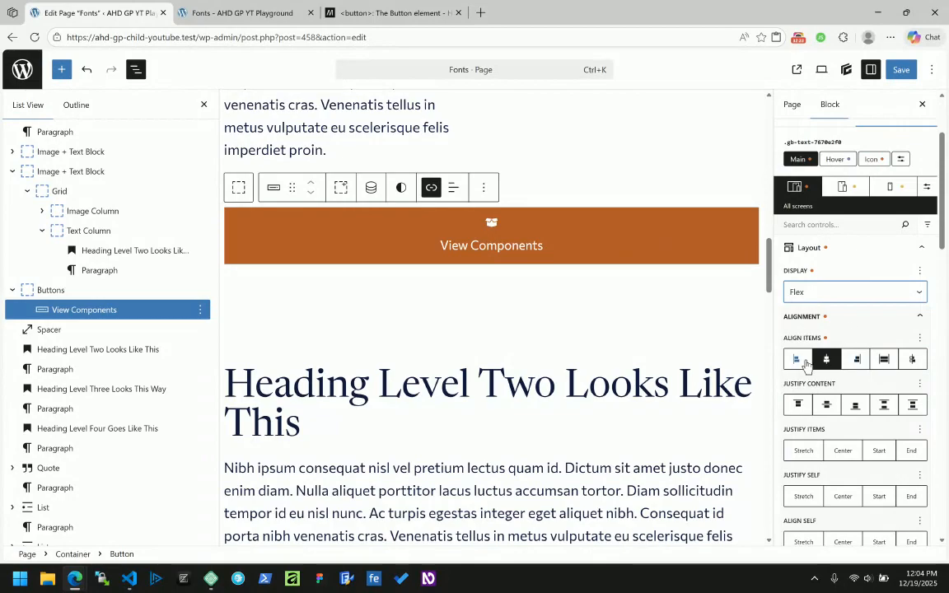
scroll(857, 313, "down", 4)
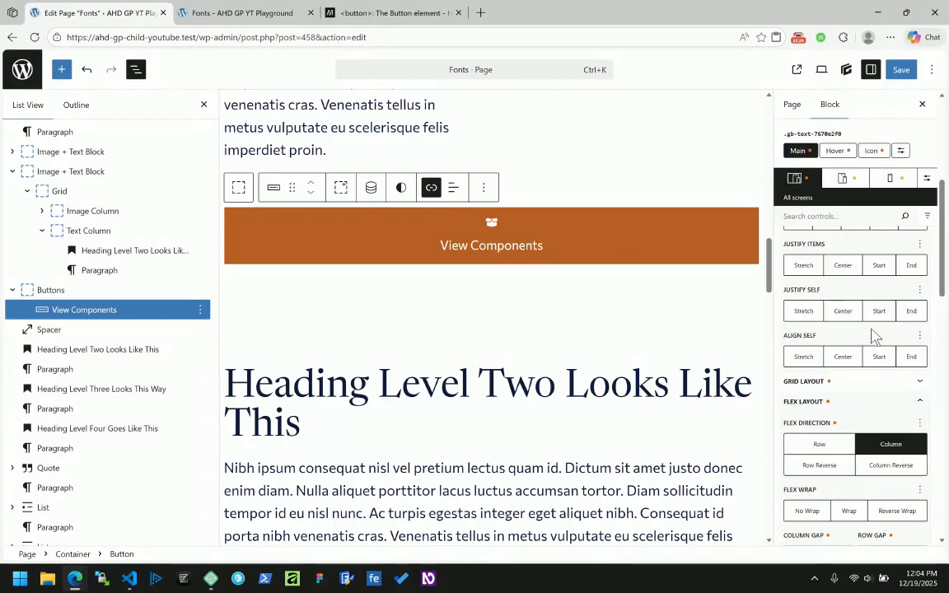
left_click(890, 383)
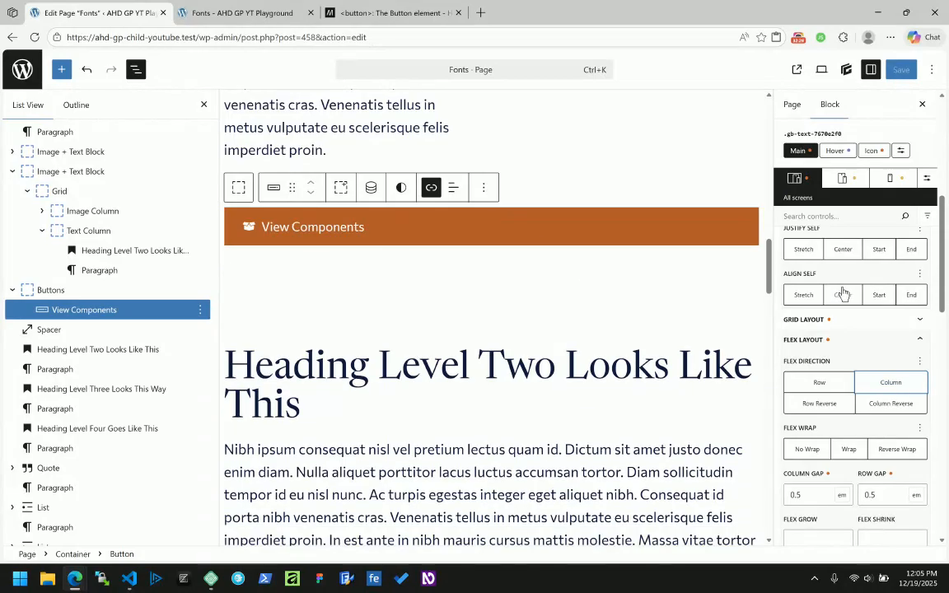
Step: Try the Center text alignment on the flex-display View Components button, and turn it off again
left_click(462, 193)
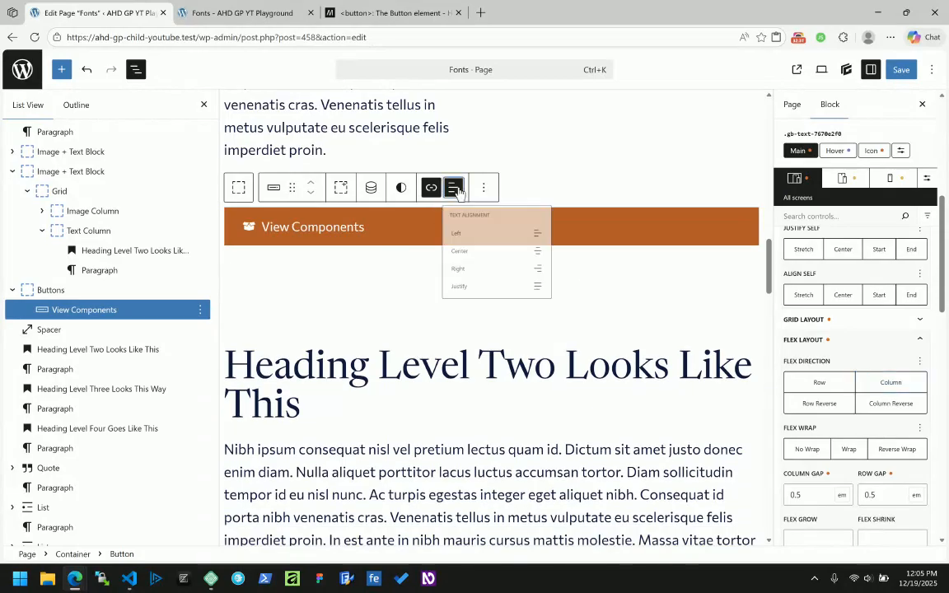
left_click(487, 285)
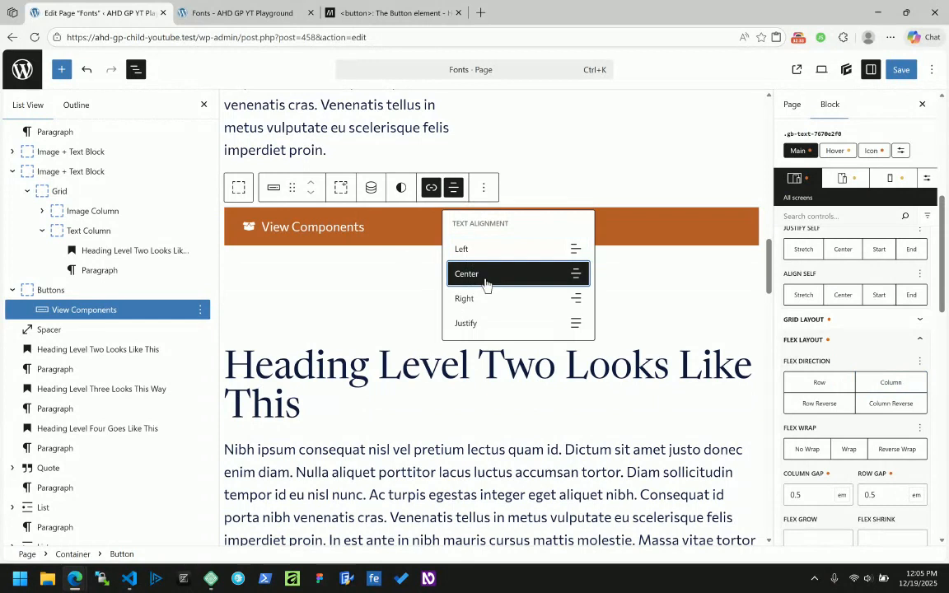
left_click(379, 280)
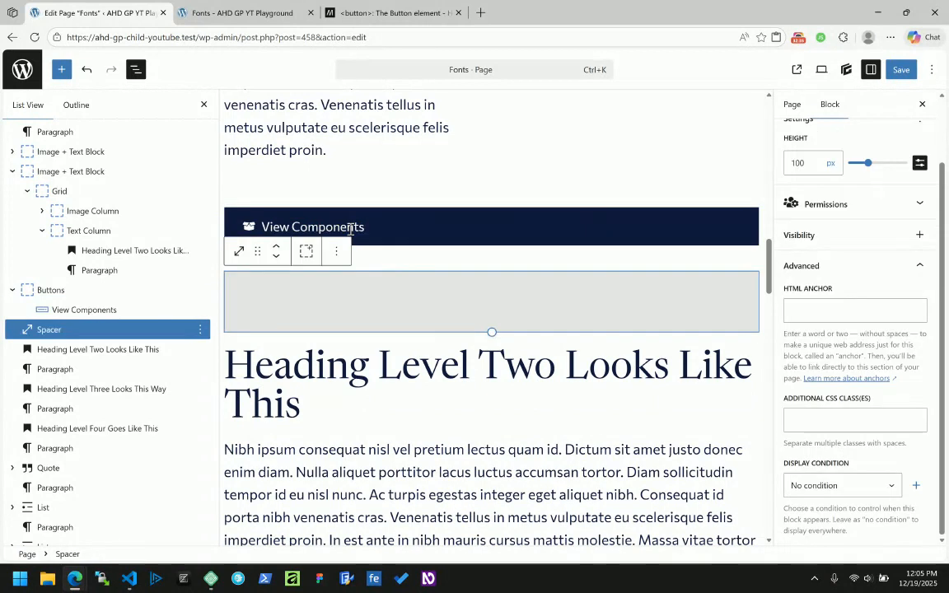
left_click(350, 229)
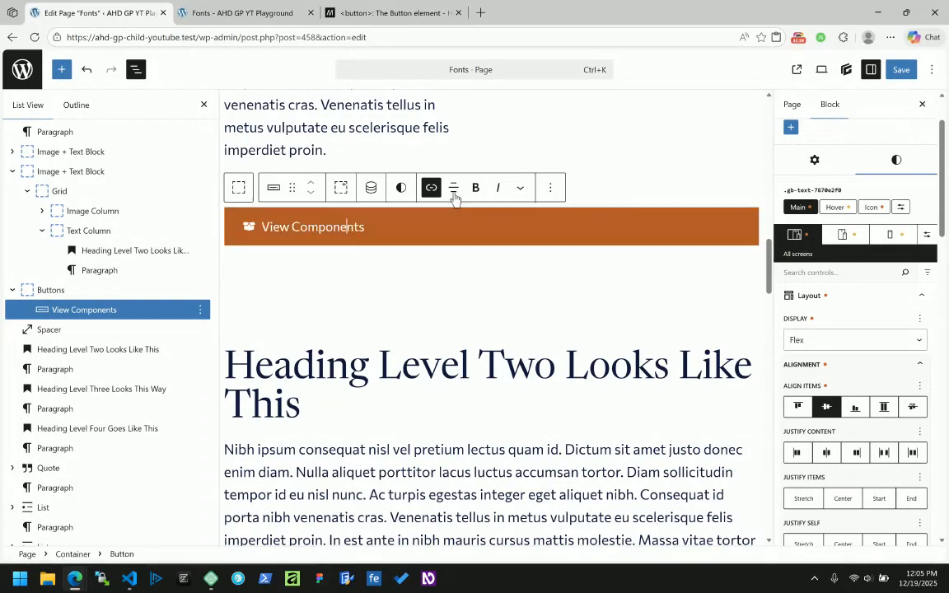
left_click(454, 189)
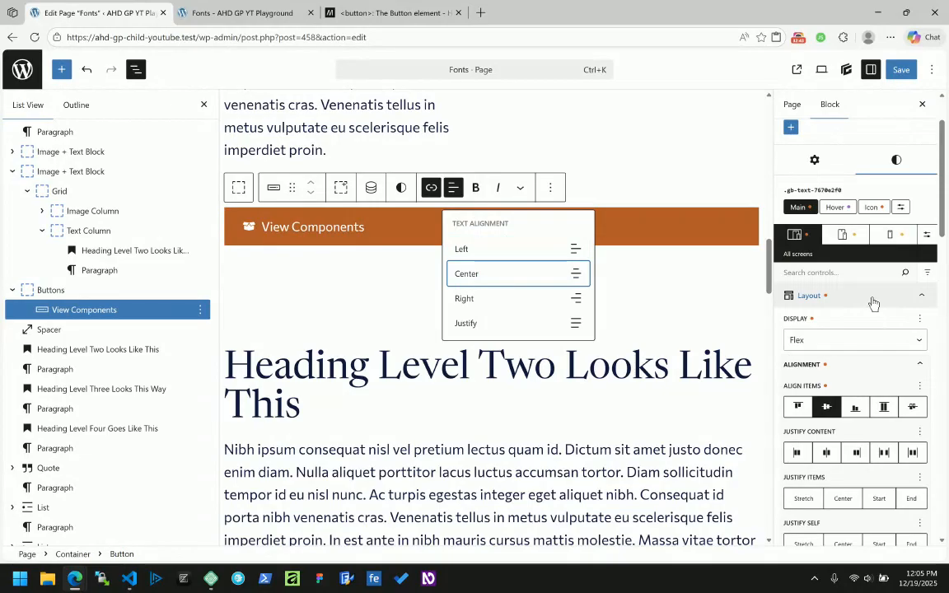
Step: Try center, end and start content justification on the View Components button, and set Justify Content to center
left_click(829, 454)
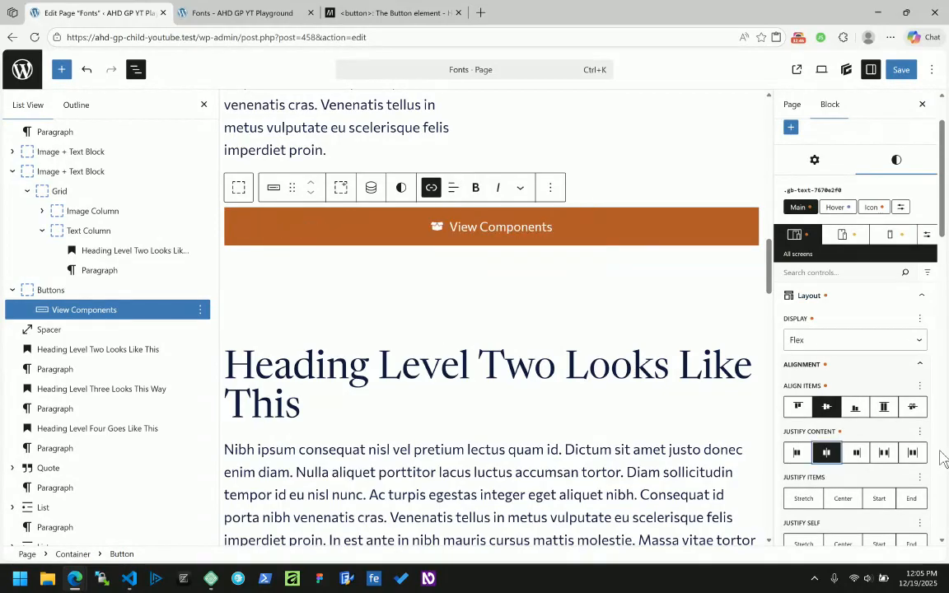
left_click(857, 452)
left_click(803, 459)
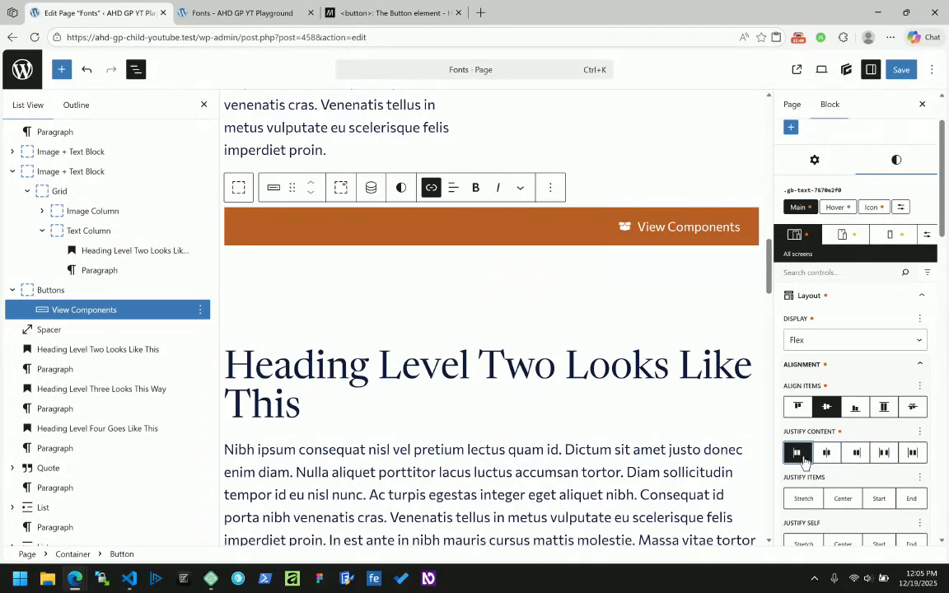
left_click(828, 458)
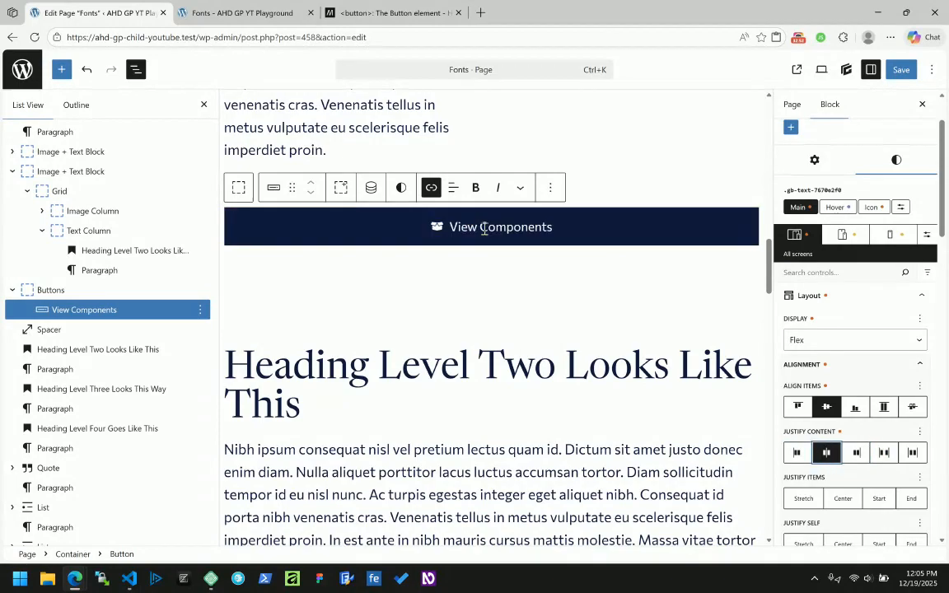
Step: Save the page, reload the published Fonts page and inspect the View Components link element
left_click(901, 70)
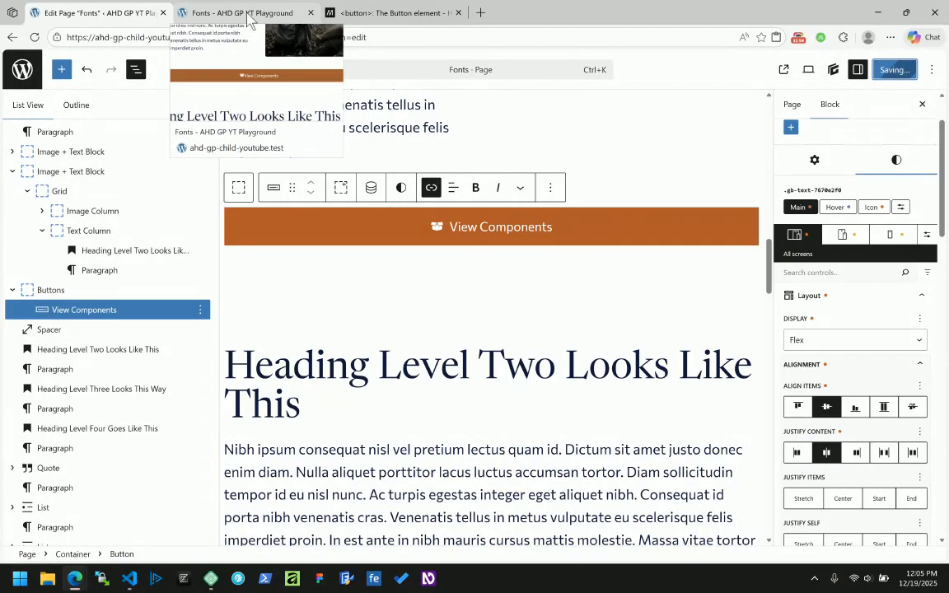
left_click(249, 20)
left_click(34, 37)
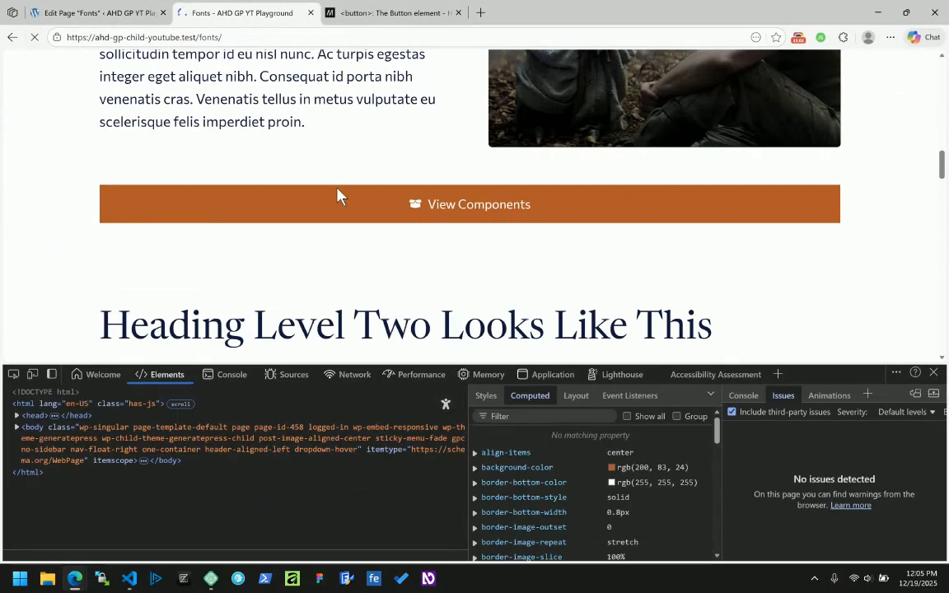
right_click(455, 210)
left_click(494, 388)
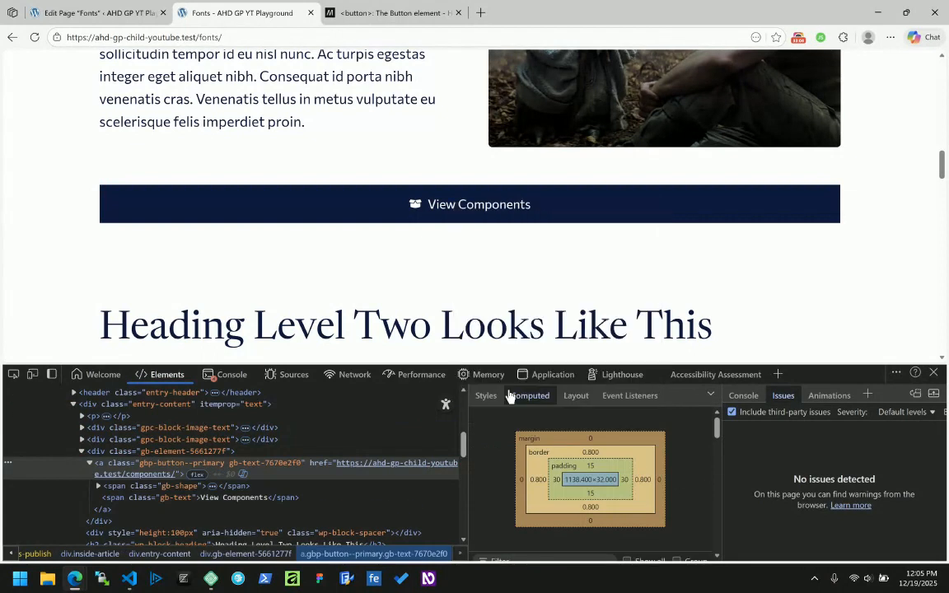
Step: Examine the View Components link's CSS rules, including its flex, alignment, gap and primary button class declarations
left_click(111, 475)
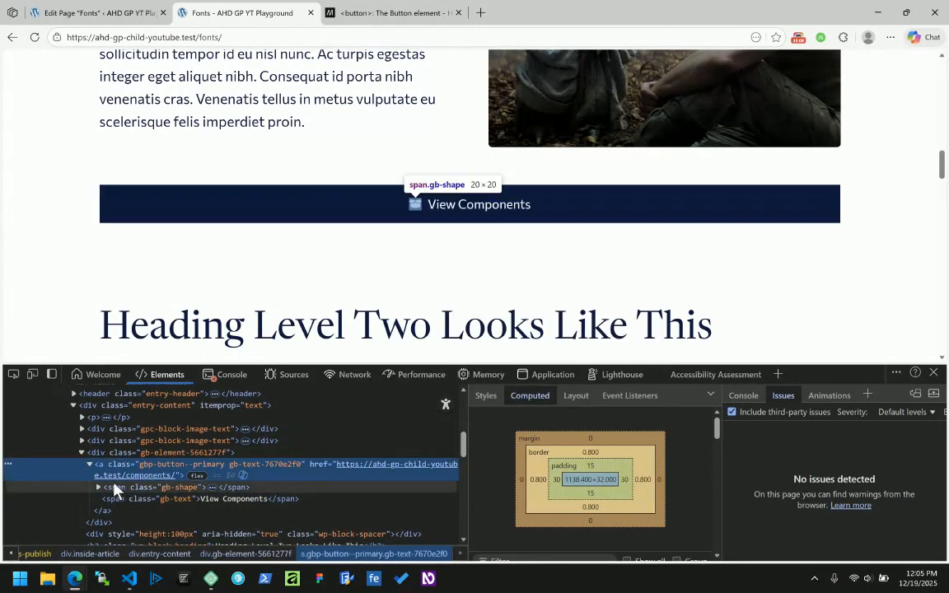
left_click(486, 395)
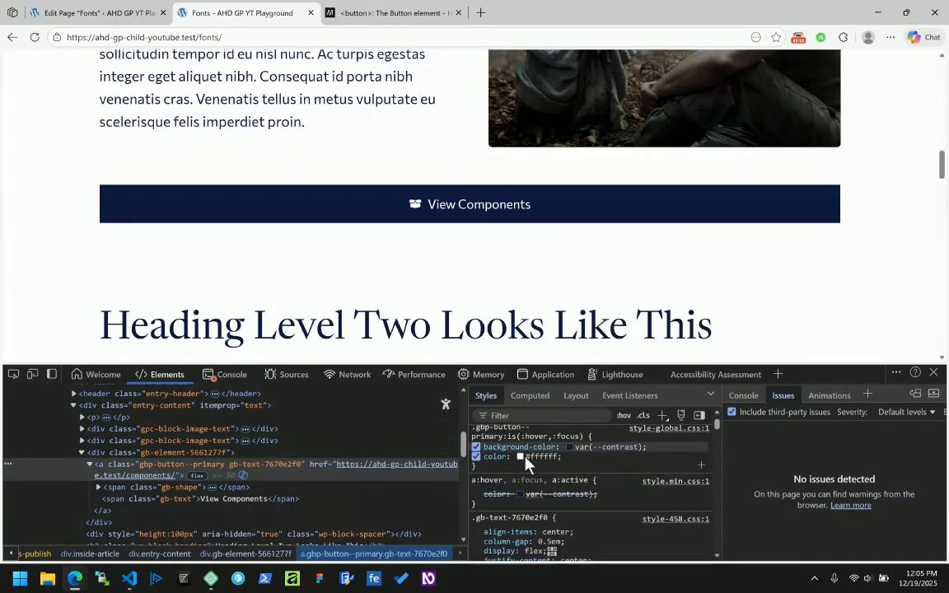
scroll(535, 487, "down", 3)
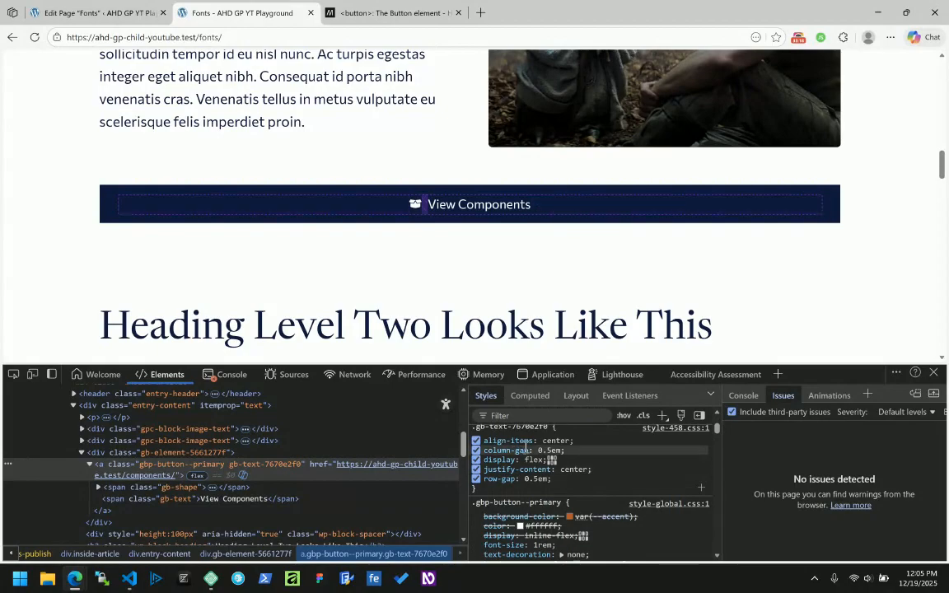
mouse_move(551, 452)
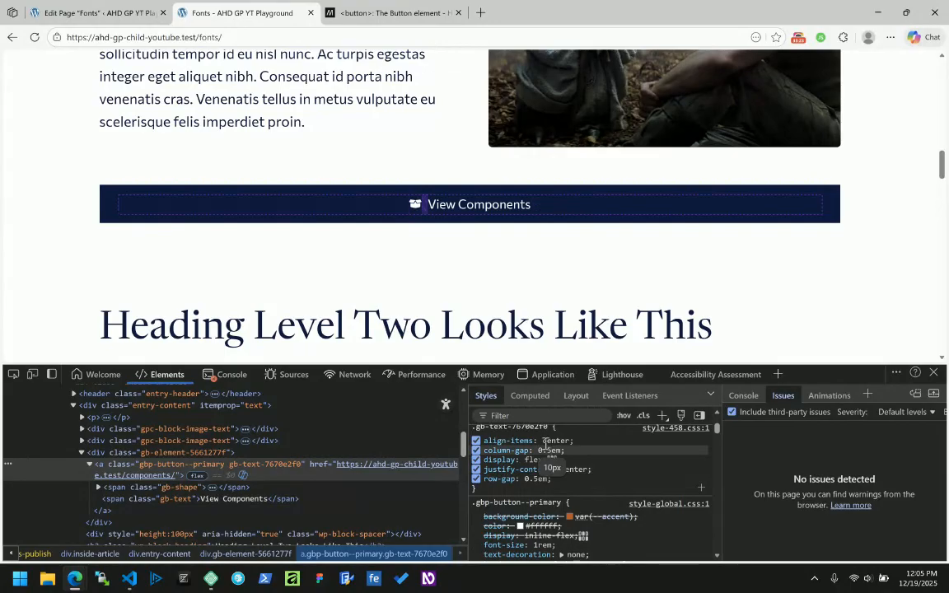
scroll(551, 449, "down", 2)
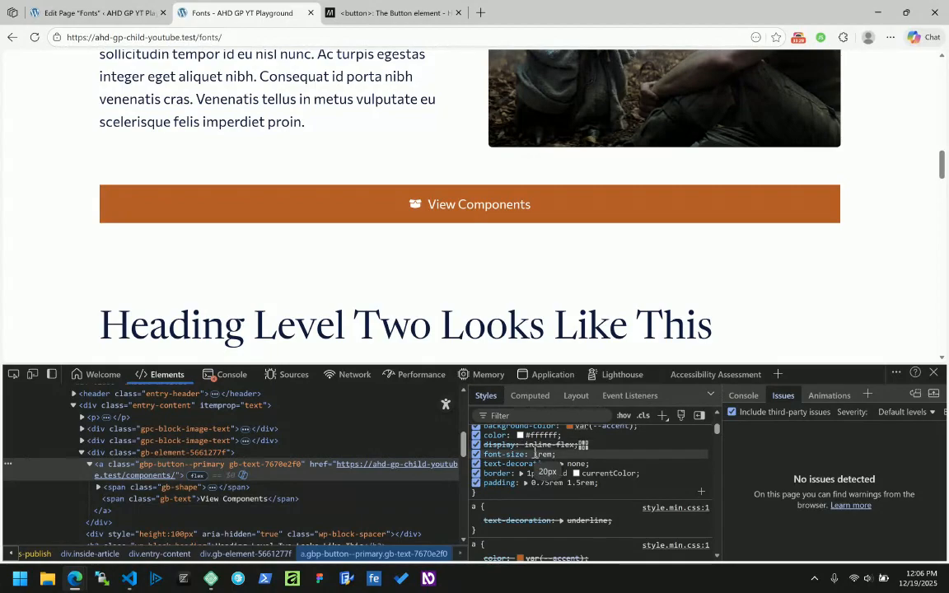
scroll(525, 480, "up", 4)
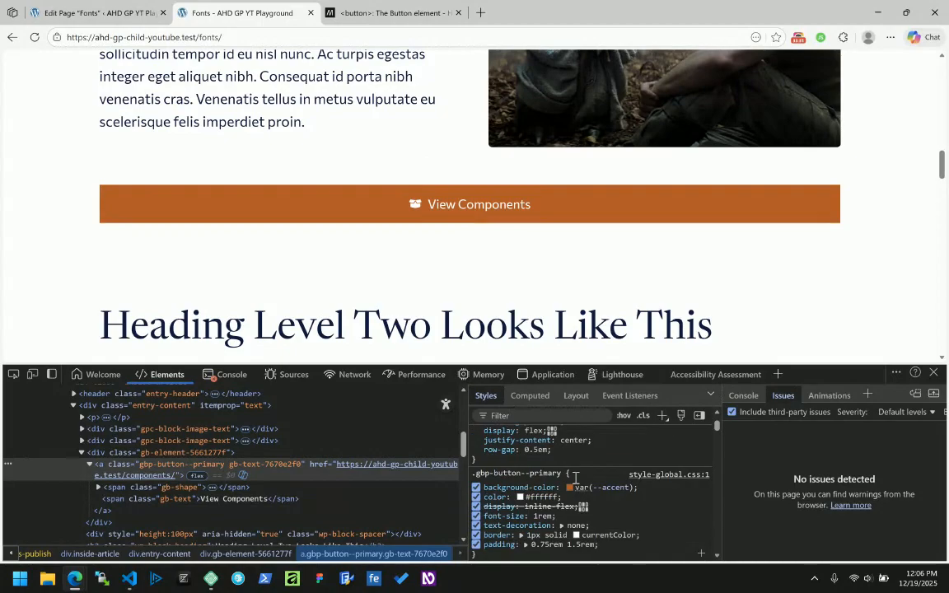
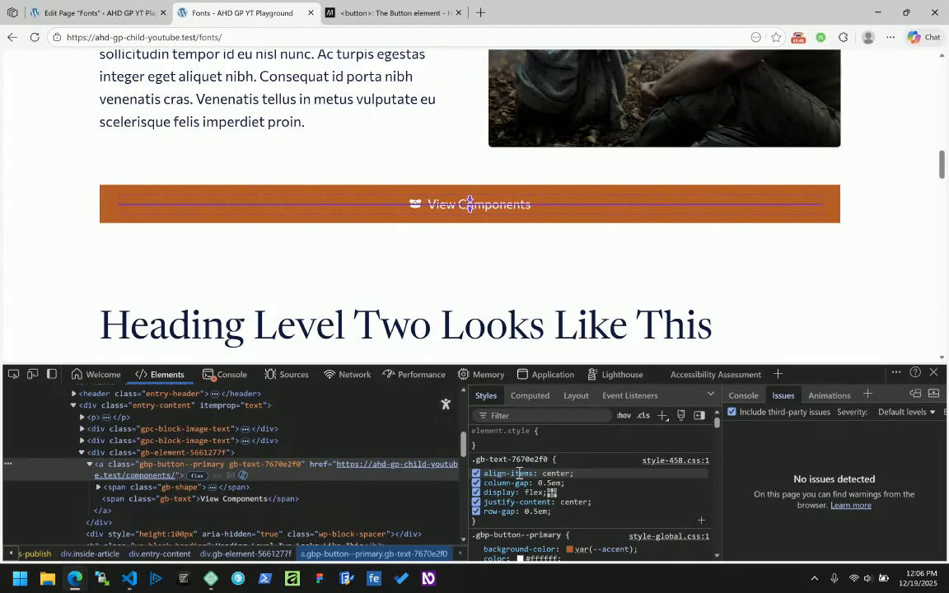
Step: In the page editor, try the Row Reverse, Column Reverse and Row flex directions on the button, and clear the setting again
left_click(132, 15)
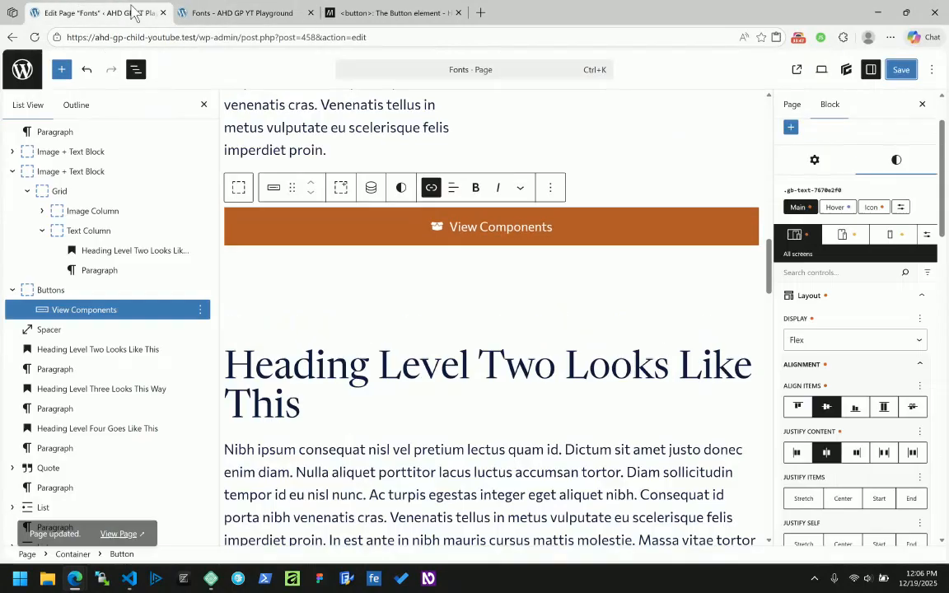
scroll(898, 391, "down", 5)
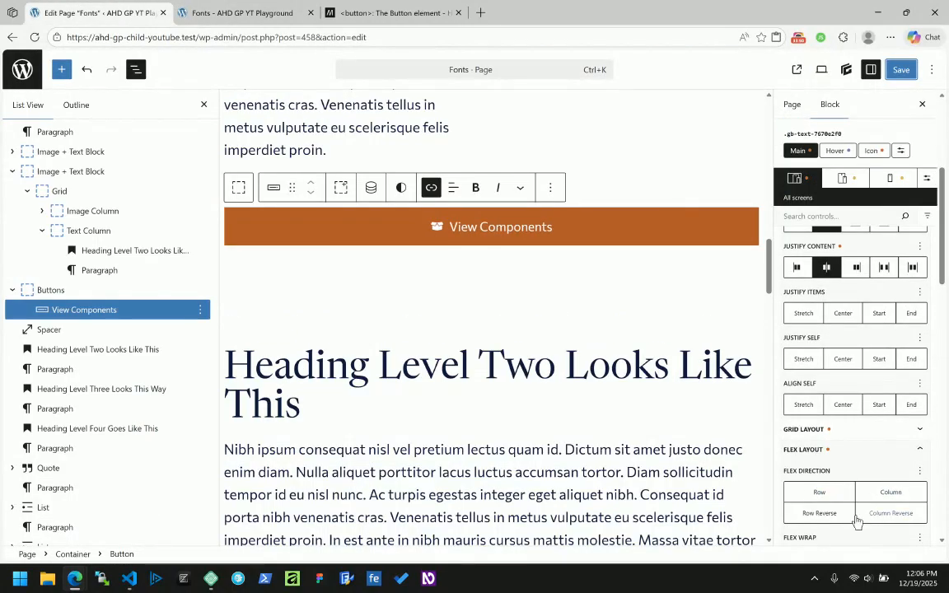
left_click(820, 515)
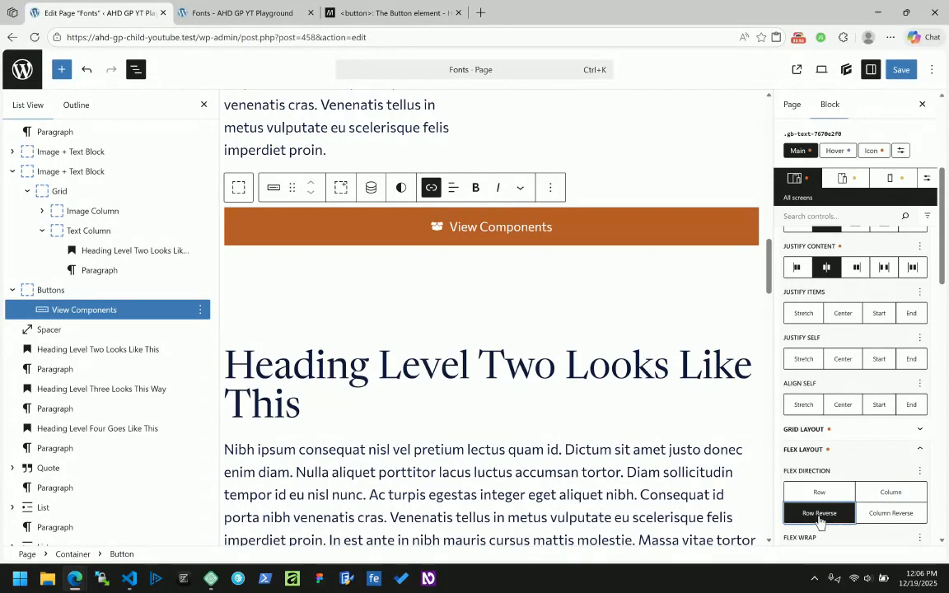
left_click(892, 514)
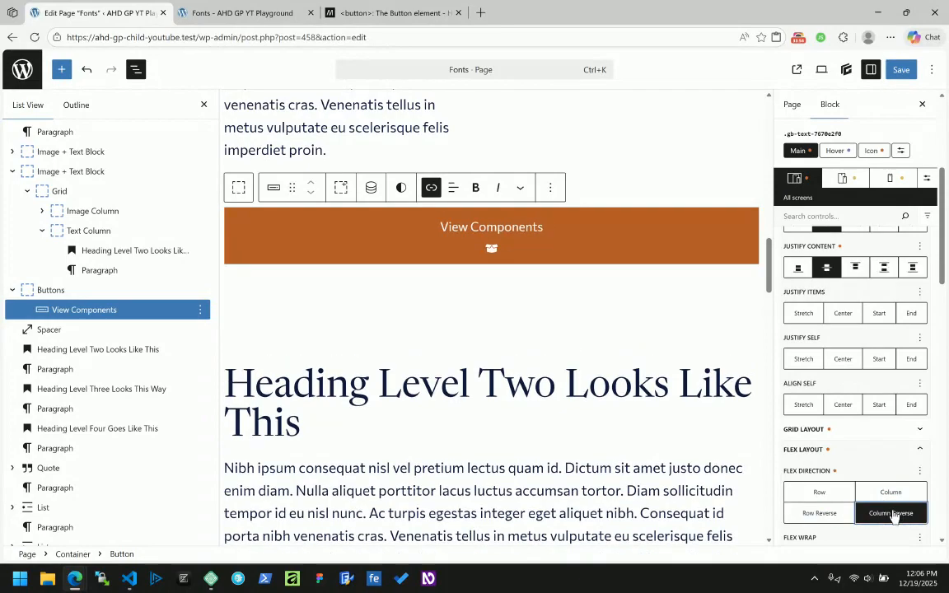
left_click(831, 495)
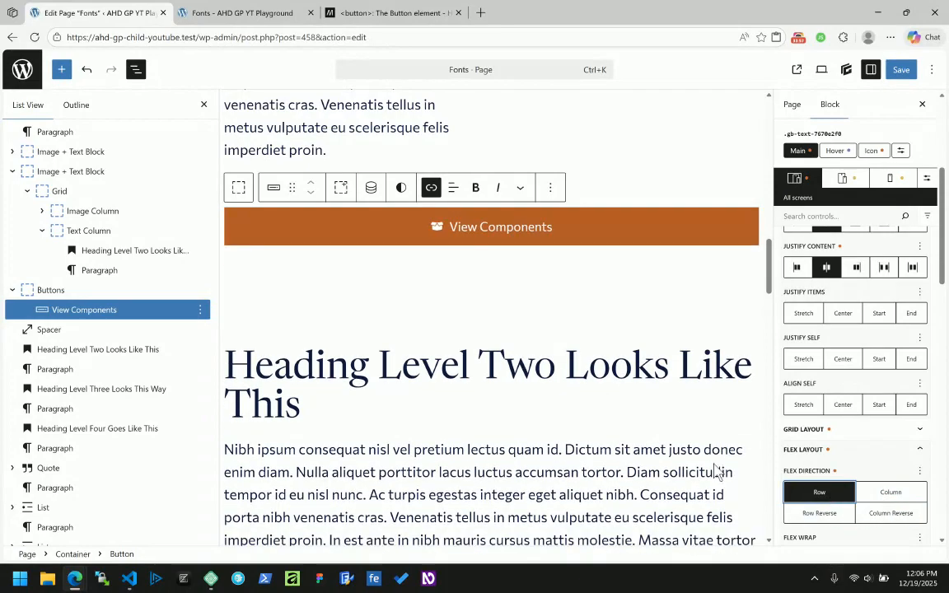
left_click(827, 494)
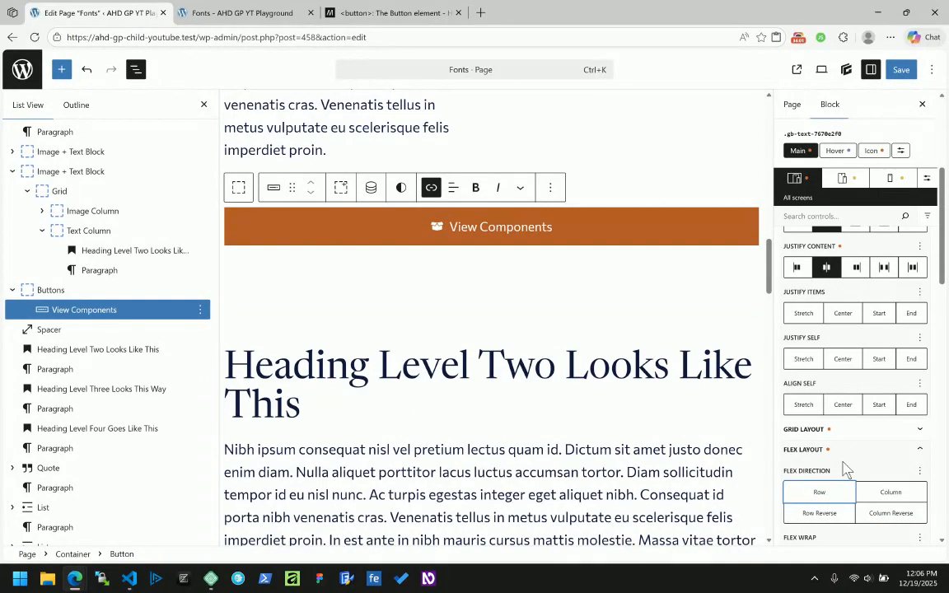
left_click(921, 475)
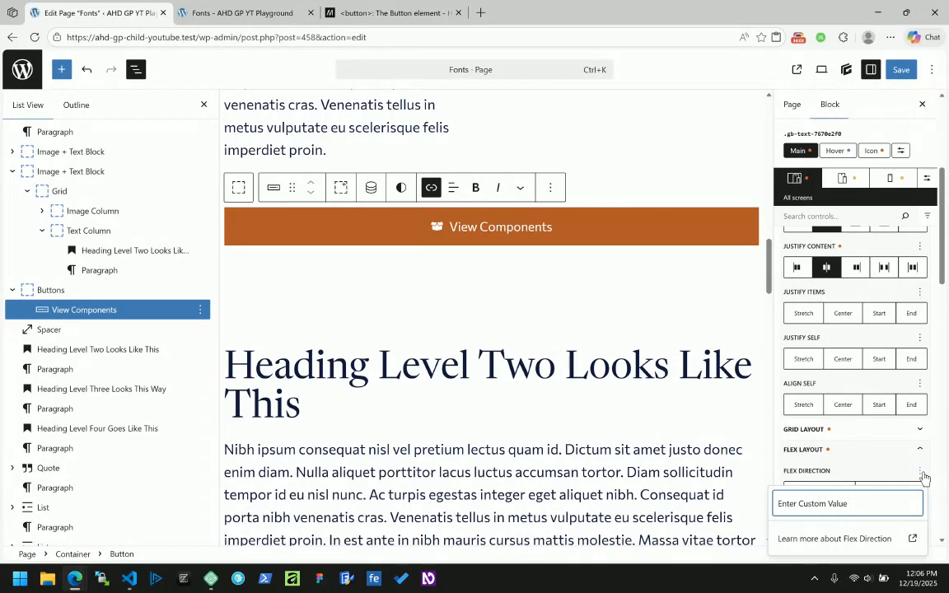
left_click(867, 474)
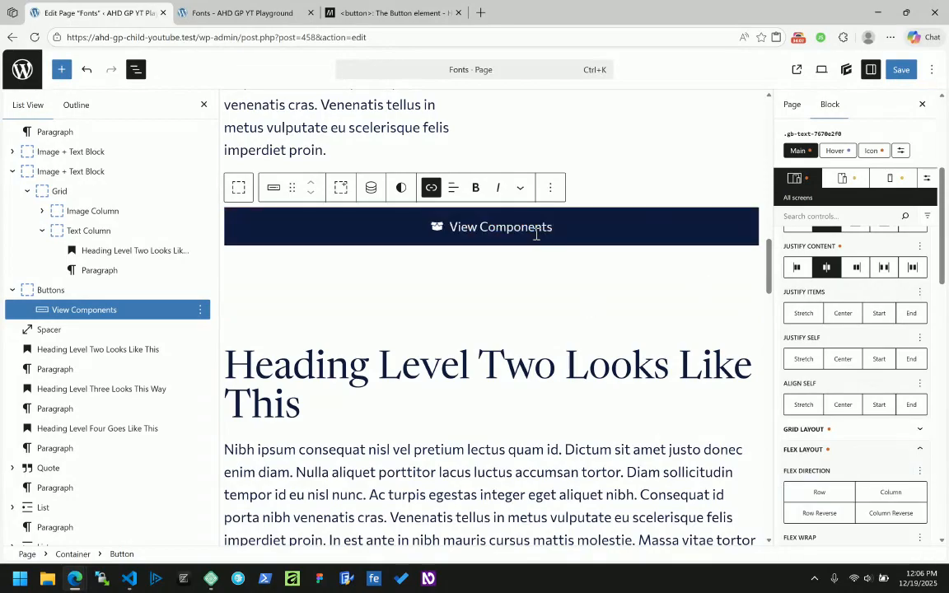
Step: Return to the published Fonts page and turn on responsive device emulation to view the View Components button
left_click(207, 13)
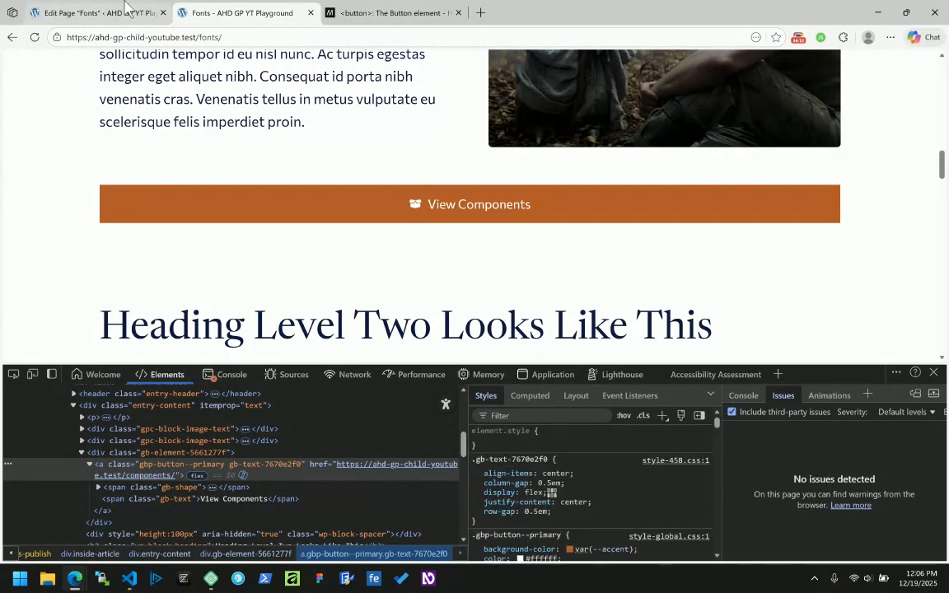
left_click(126, 7)
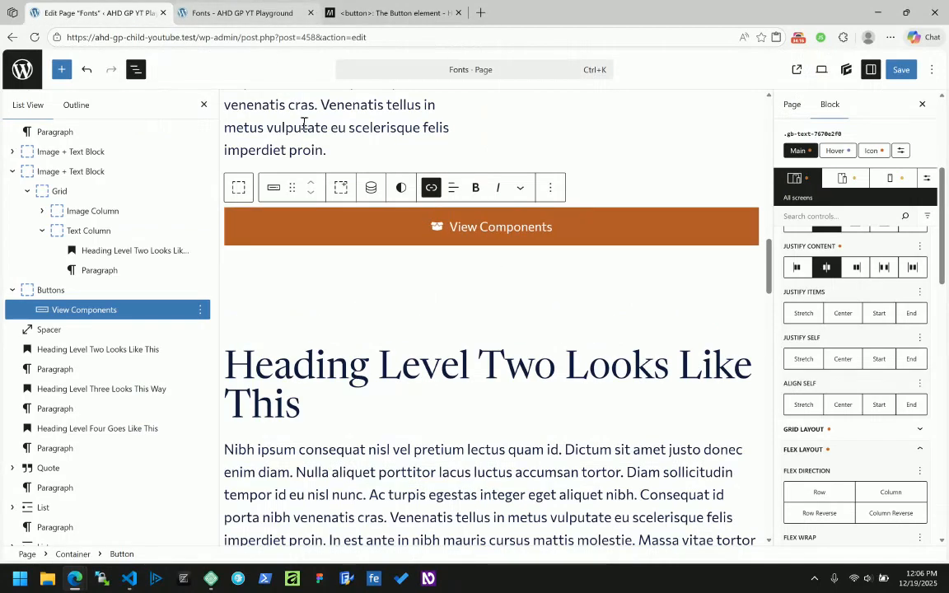
left_click(239, 12)
right_click(397, 151)
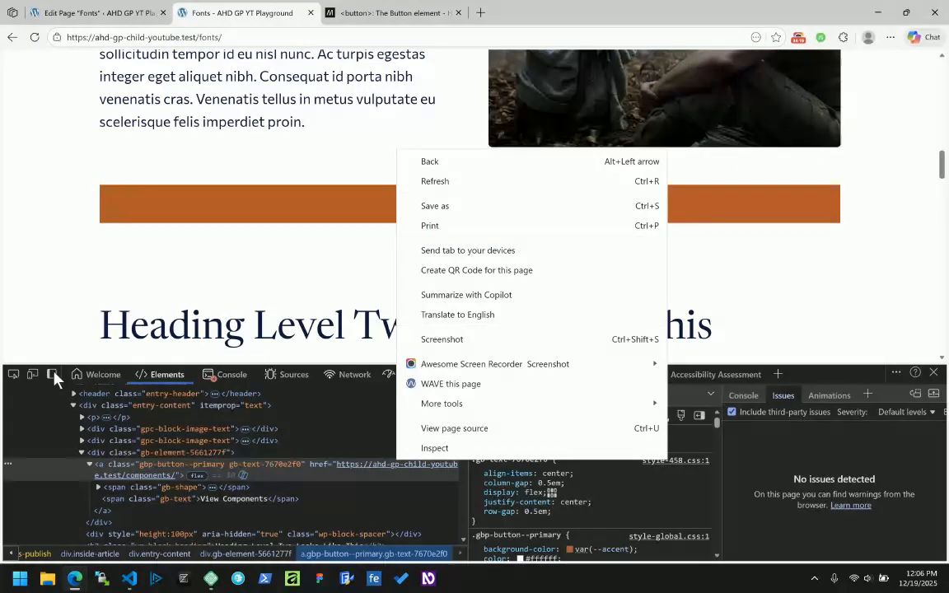
left_click(32, 374)
left_click(32, 374)
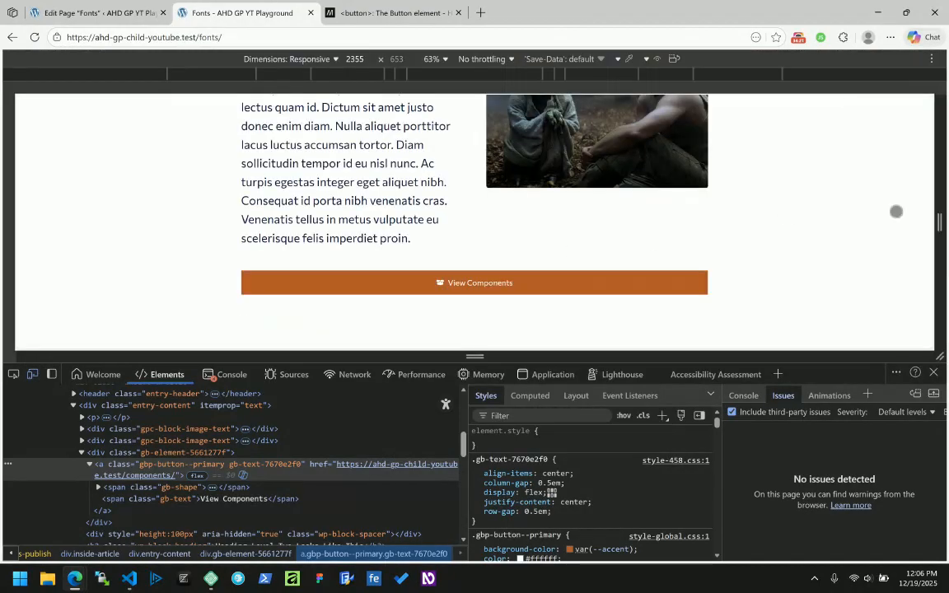
Step: Narrow the emulated viewport of the Fonts page to about 297 px to examine how the View Components button wraps
left_click_drag(940, 221, 546, 217)
scroll(502, 207, "down", 4)
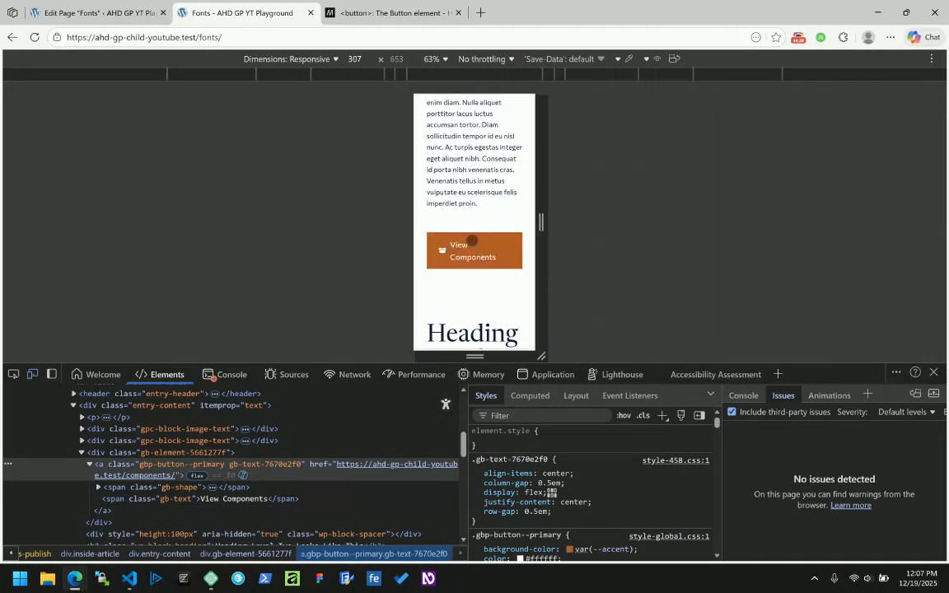
mouse_move(542, 239)
left_mouse_down()
mouse_move(569, 250)
mouse_move(545, 249)
mouse_move(585, 249)
mouse_move(534, 249)
mouse_move(555, 250)
mouse_move(542, 249)
left_mouse_up()
Step: In the page editor, set the View Components button's flex direction to Column for mobile
left_click(114, 12)
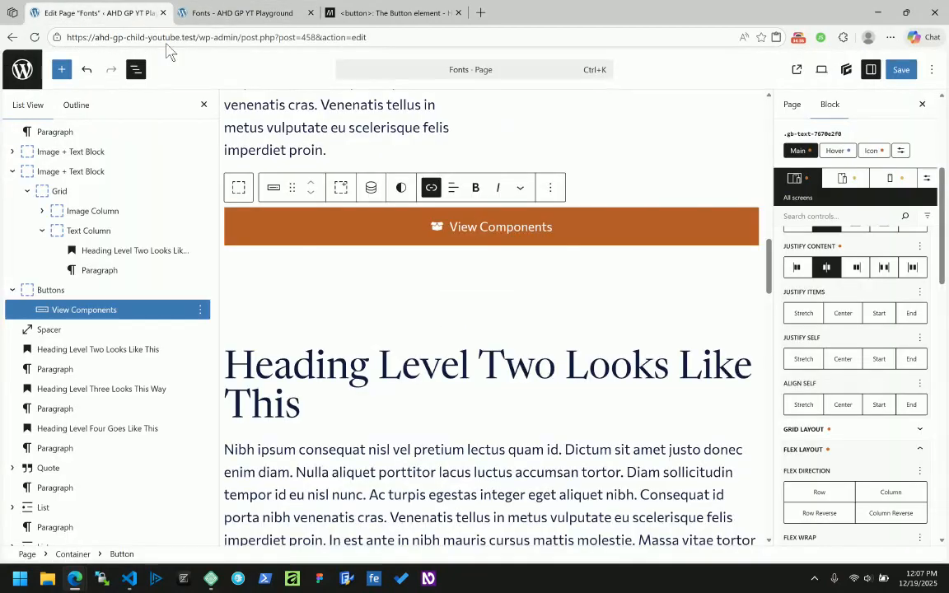
left_click(424, 228)
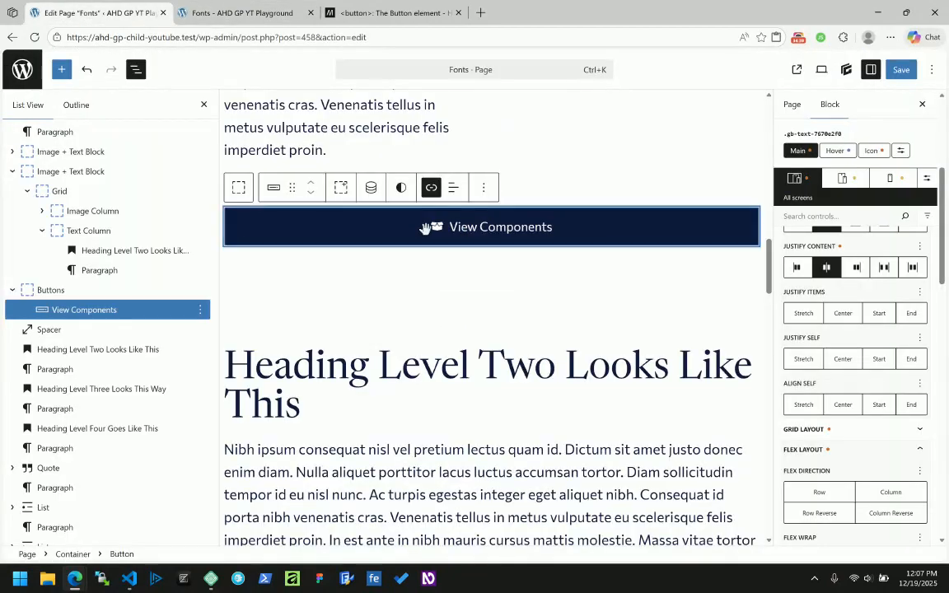
scroll(813, 235, "up", 5)
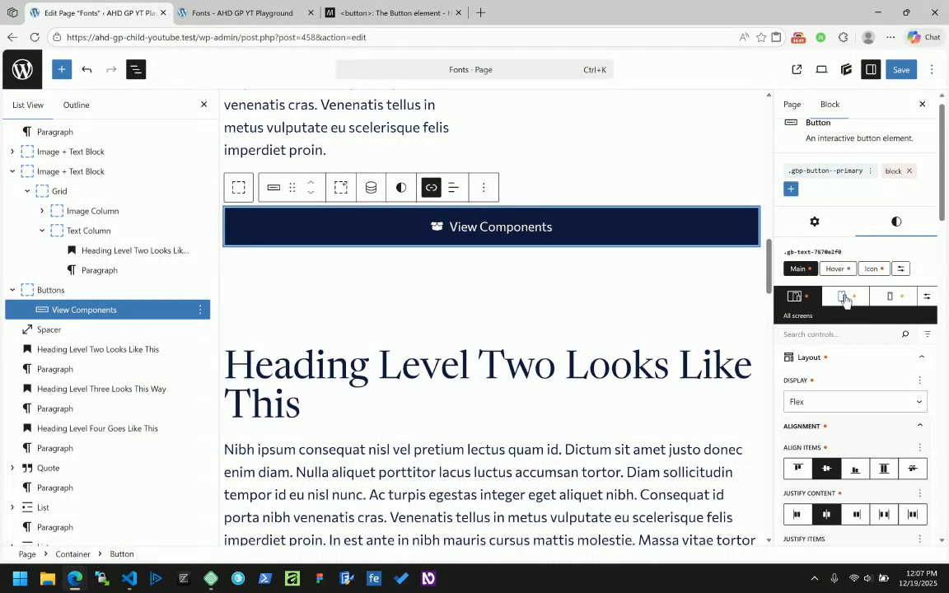
left_click(892, 297)
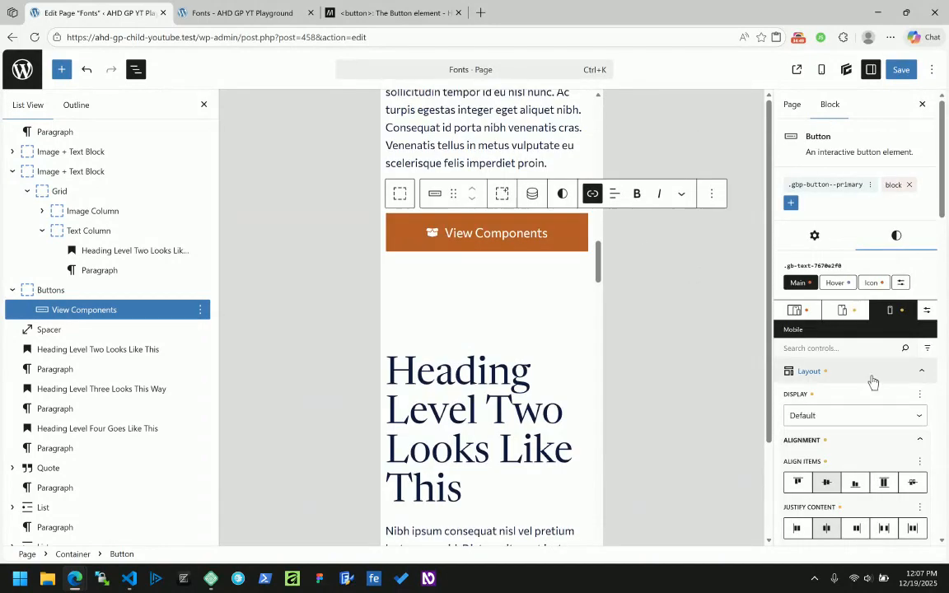
scroll(874, 381, "down", 3)
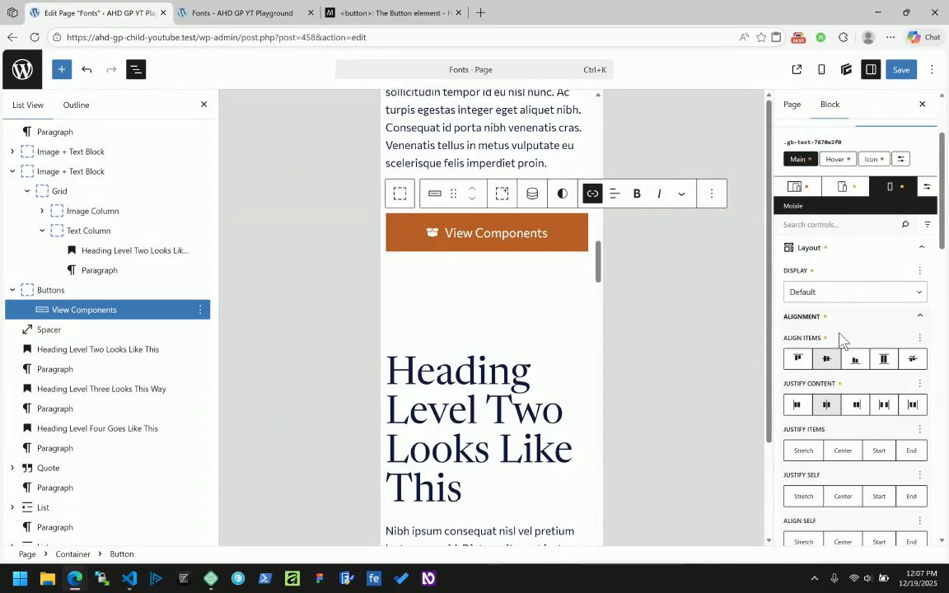
scroll(841, 339, "down", 1)
scroll(833, 352, "down", 3)
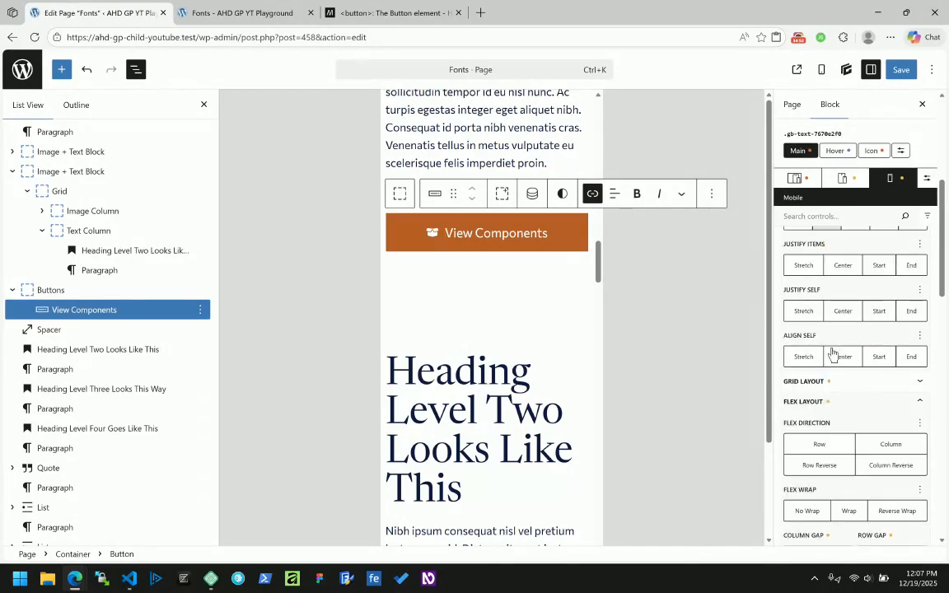
left_click(898, 383)
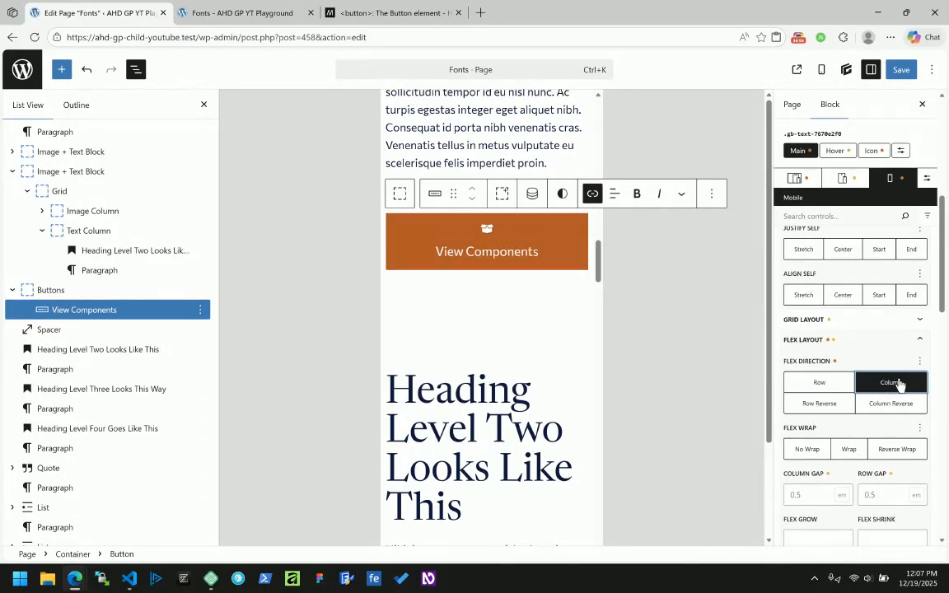
scroll(884, 429, "down", 1)
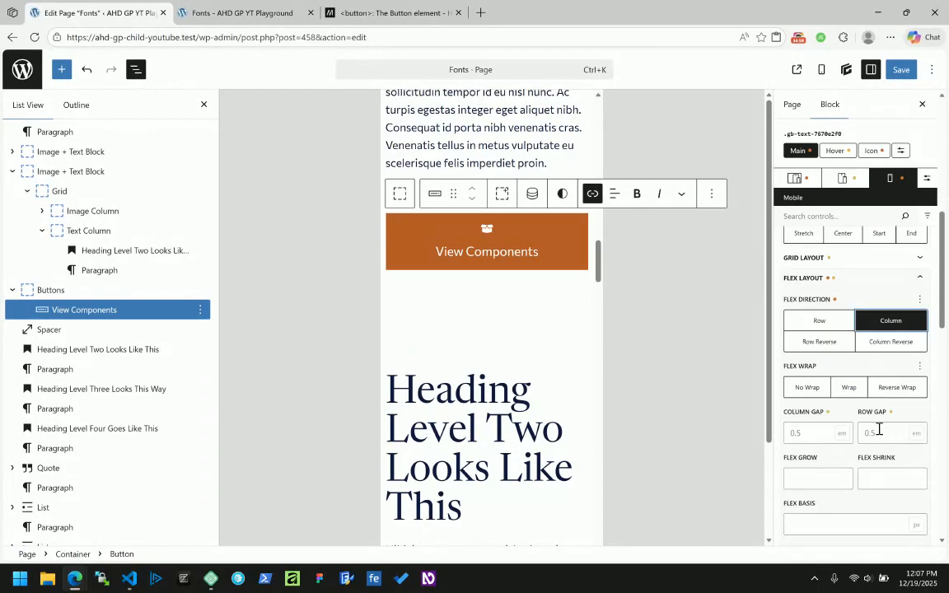
Step: Set the View Components button's row gap to 0.25 em for all screens and save the page
left_click(794, 179)
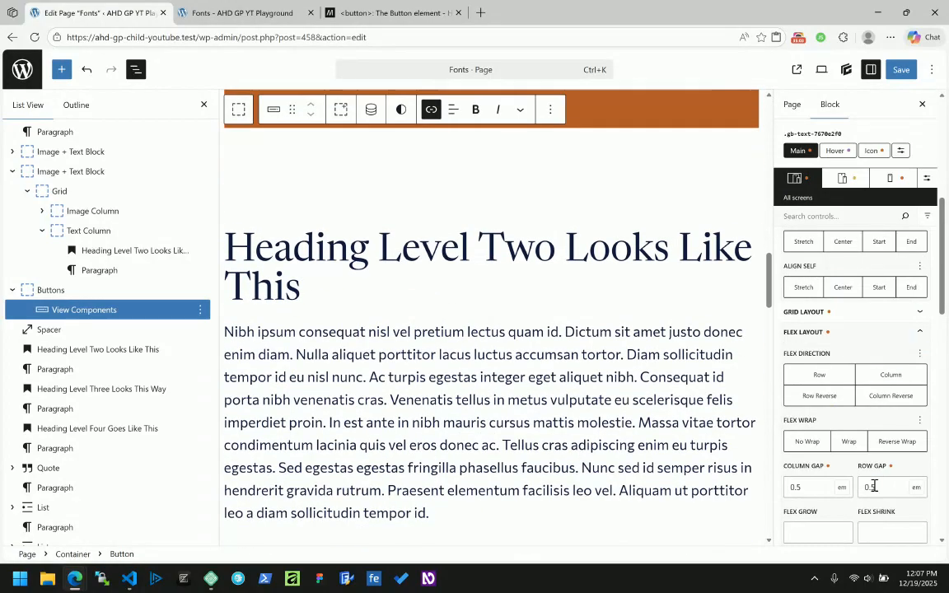
left_click(874, 487)
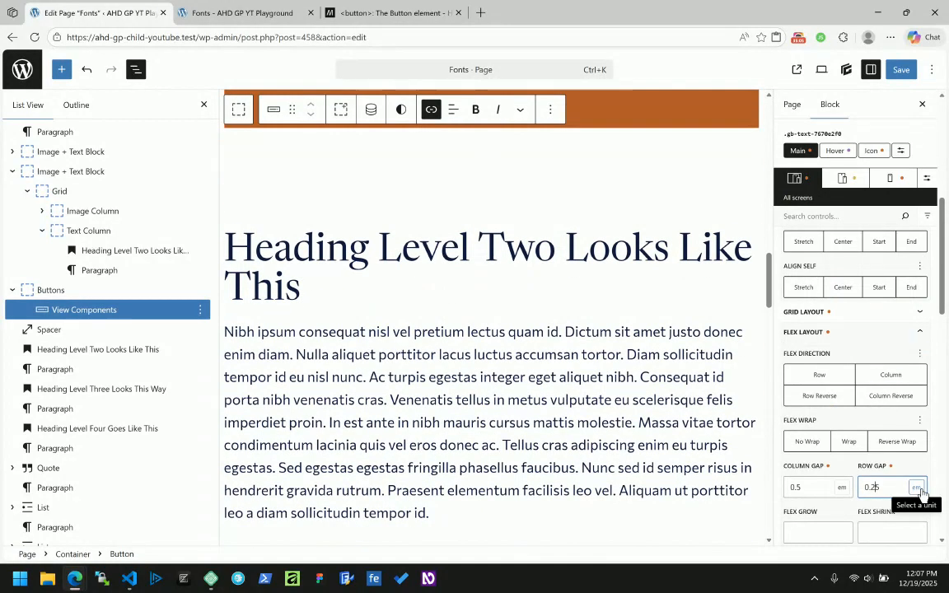
left_click(901, 69)
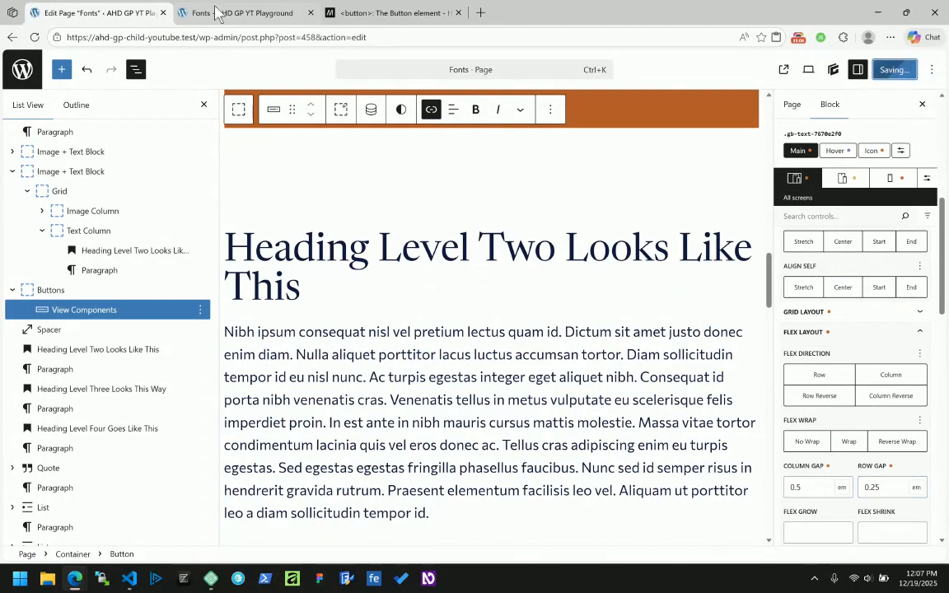
Step: Reload the published Fonts page and widen the emulated viewport to about 1407 px to compare the button's mobile and desktop layouts
mouse_move(209, 15)
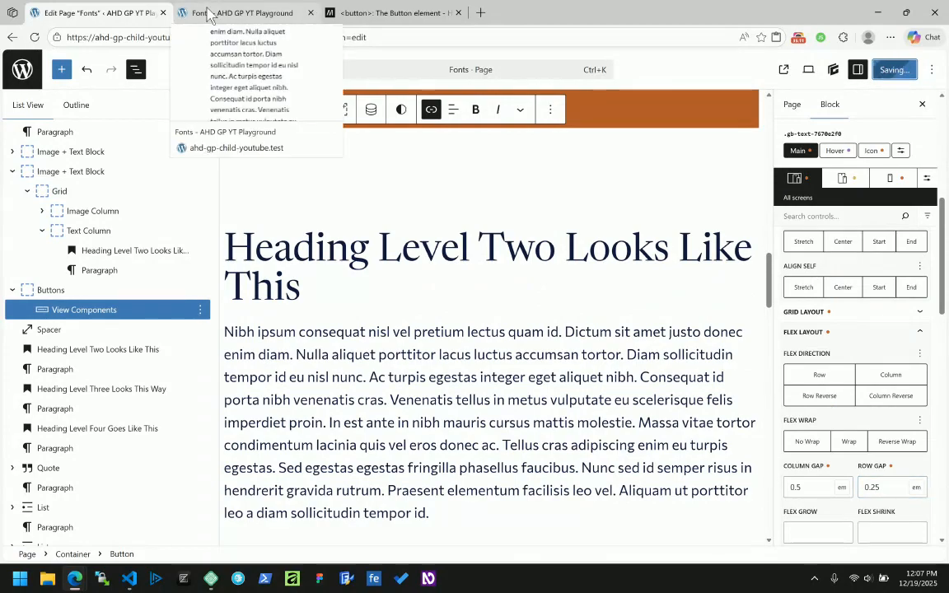
left_click(250, 15)
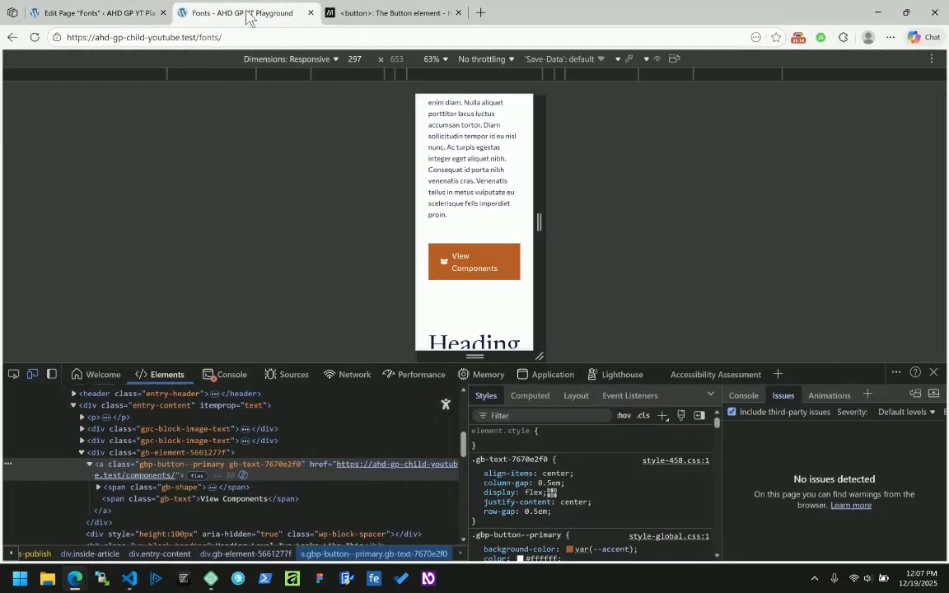
left_click(34, 37)
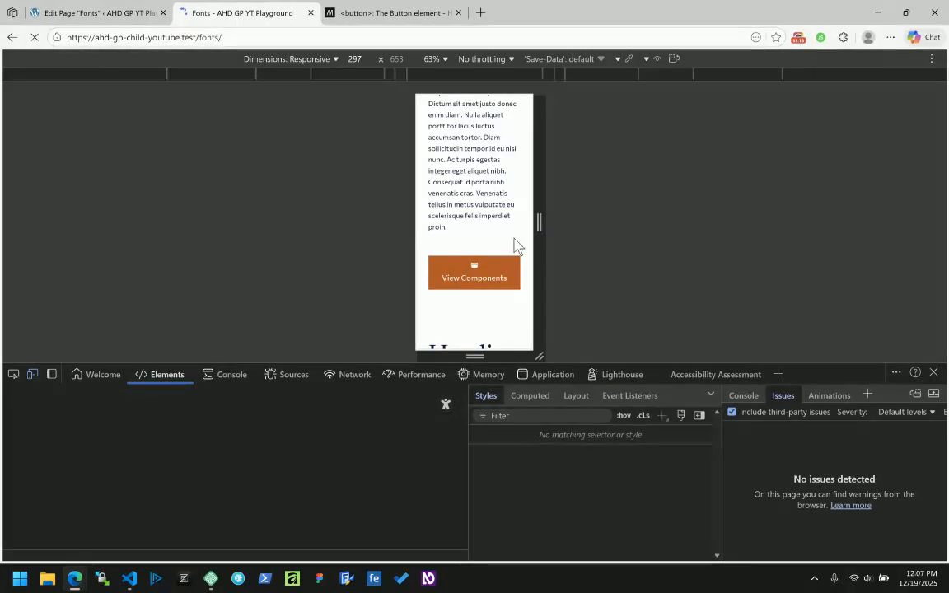
left_click_drag(539, 221, 755, 243)
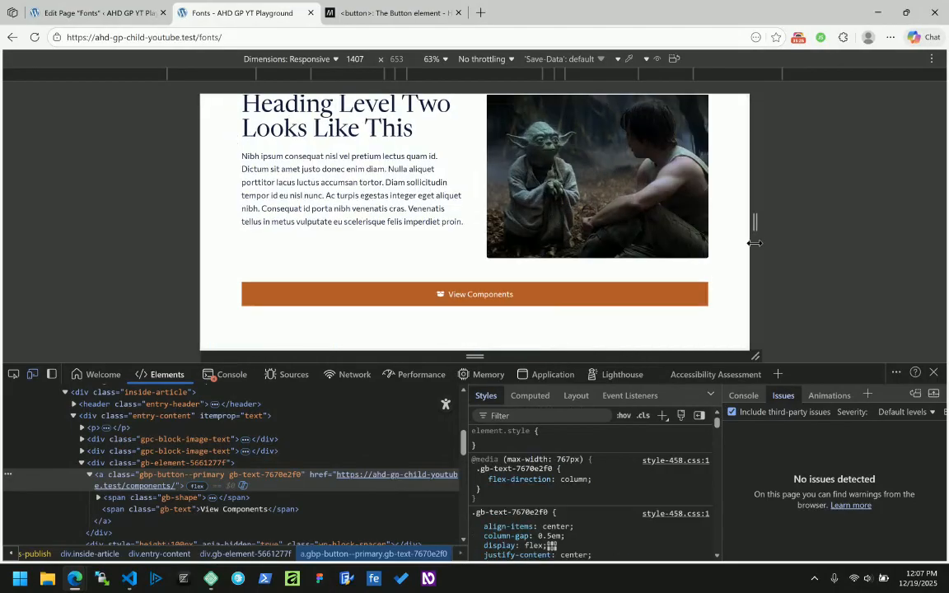
Step: Back in the page editor, duplicate the View Components button inside the Buttons container
left_click(95, 13)
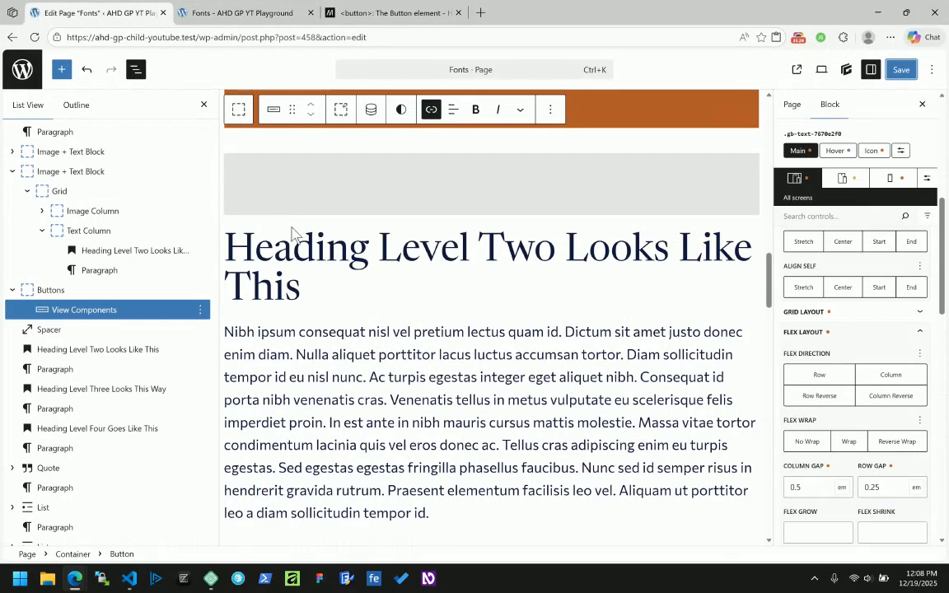
scroll(383, 233, "up", 4)
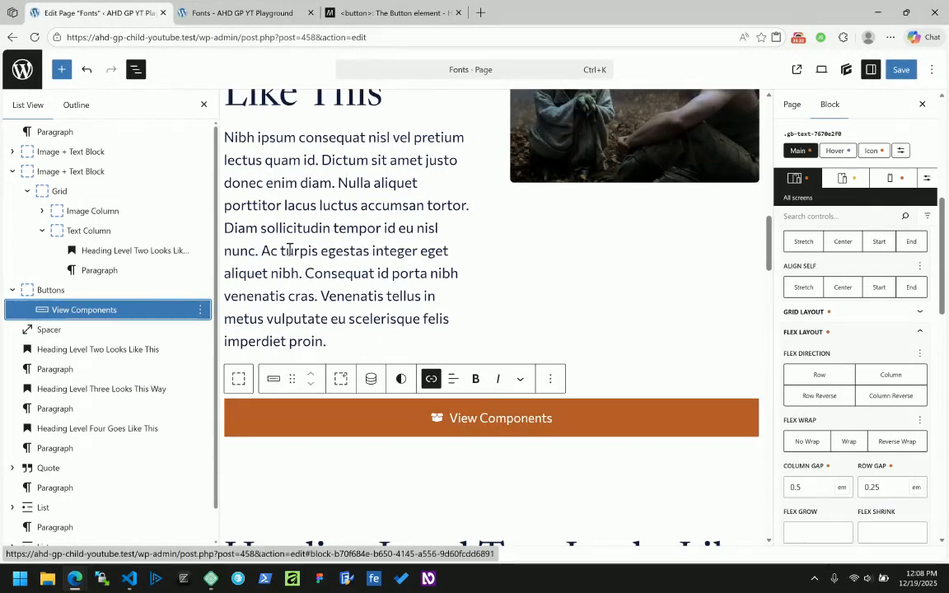
key("ctrl+shift+d")
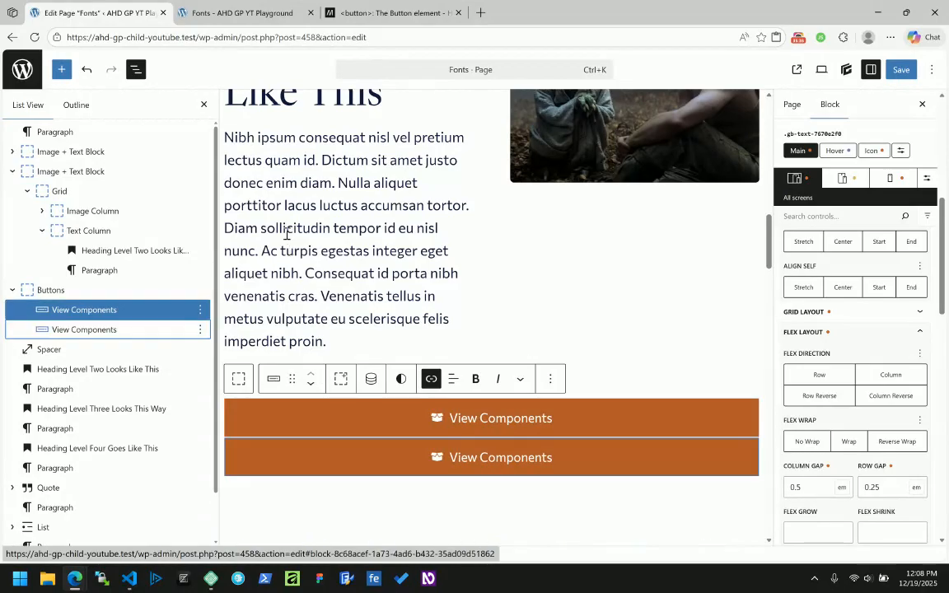
Step: Set the Buttons container's display to Grid for all screens
left_click(53, 288)
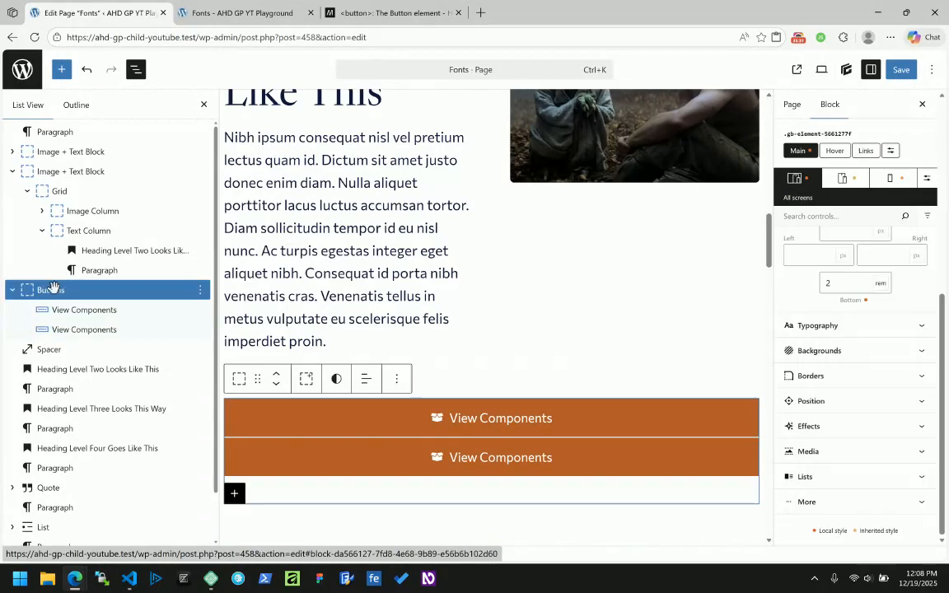
scroll(858, 364, "up", 3)
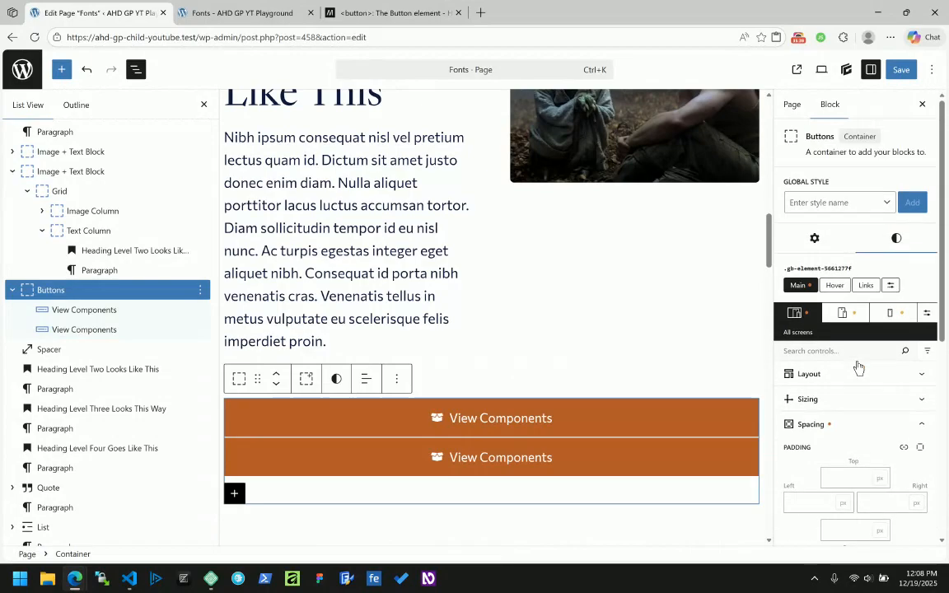
left_click(834, 426)
left_click(816, 378)
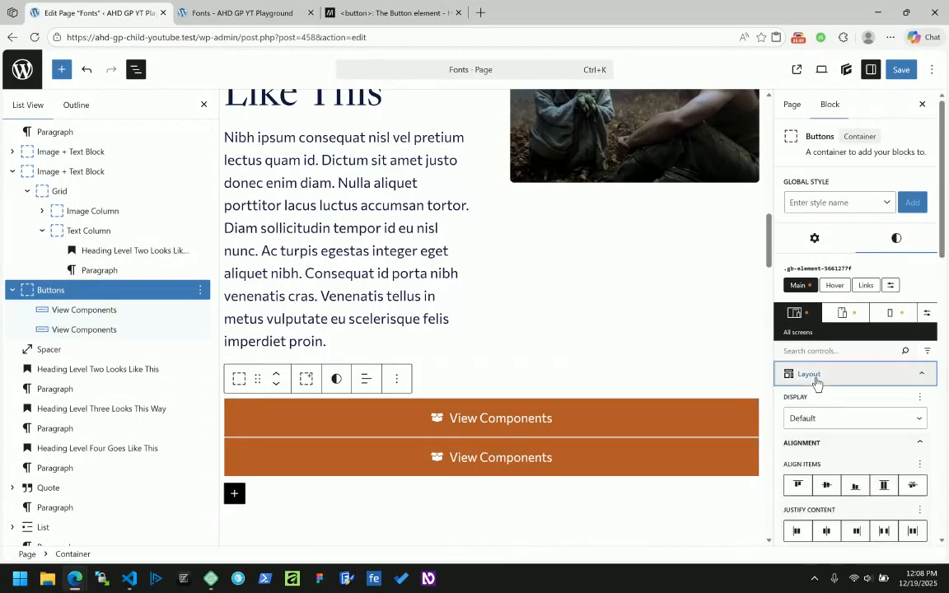
scroll(860, 352, "down", 2)
left_click(831, 238)
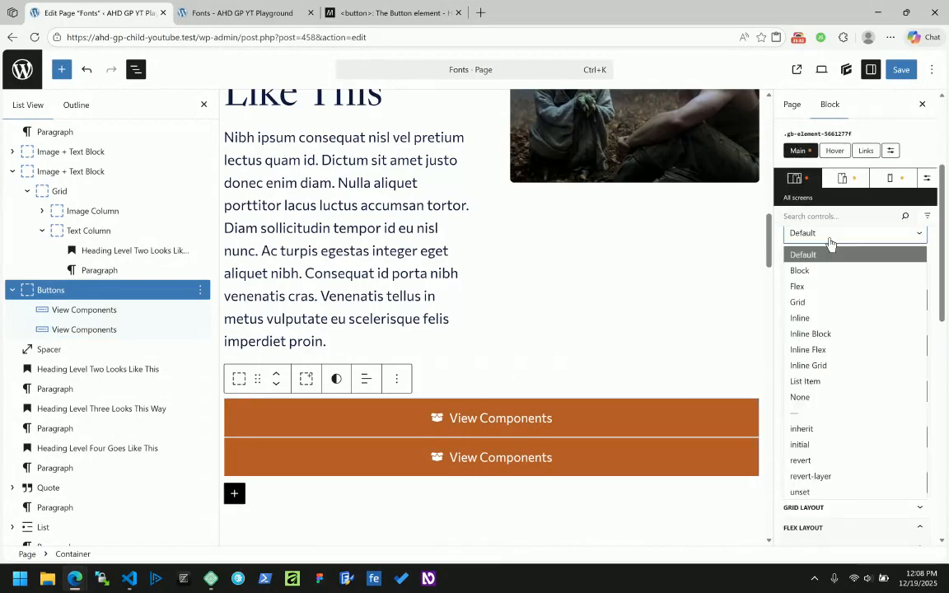
key("Escape")
left_click(809, 299)
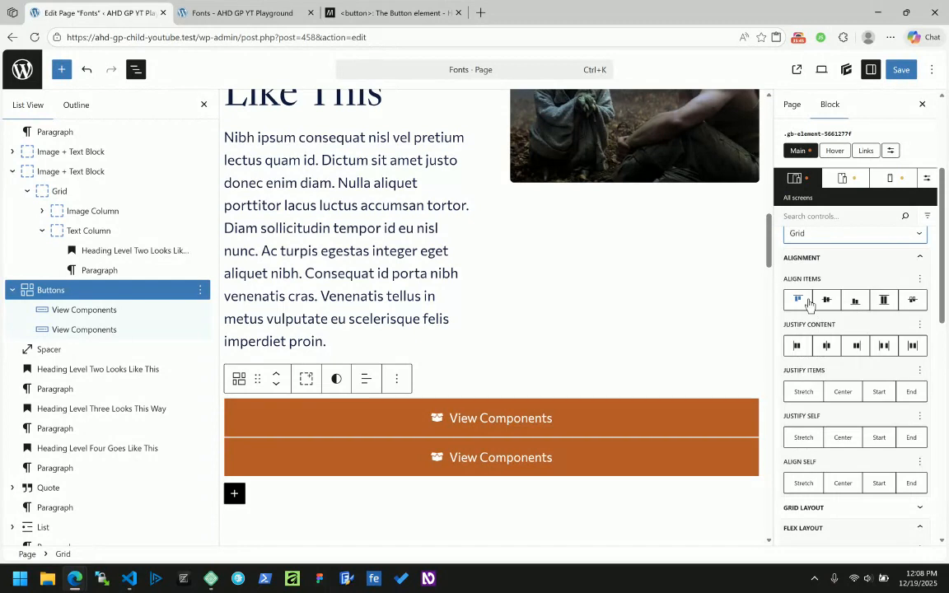
Step: Give the Buttons container's grid a template of two equal columns
scroll(807, 303, "up", 1)
scroll(807, 304, "down", 6)
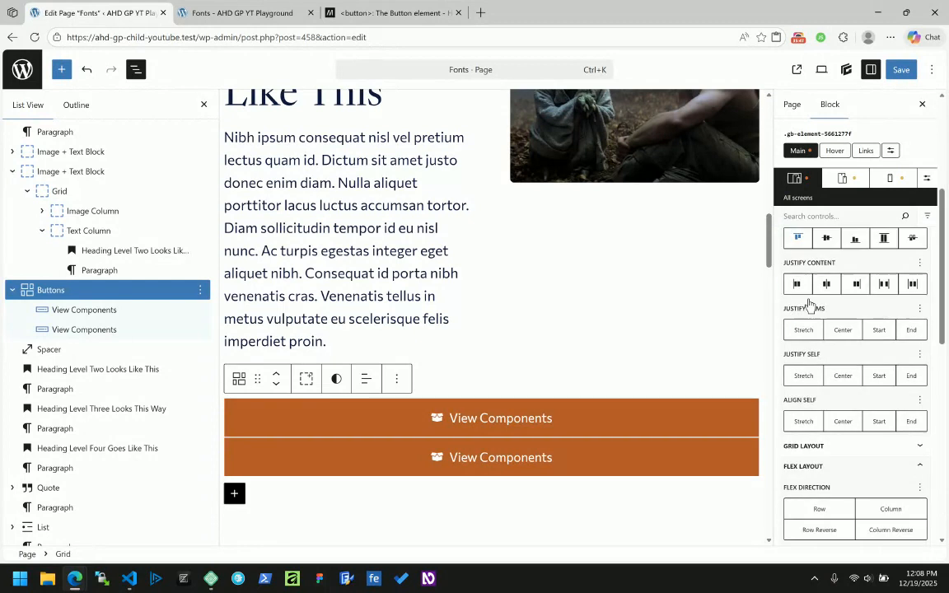
scroll(830, 373, "down", 2)
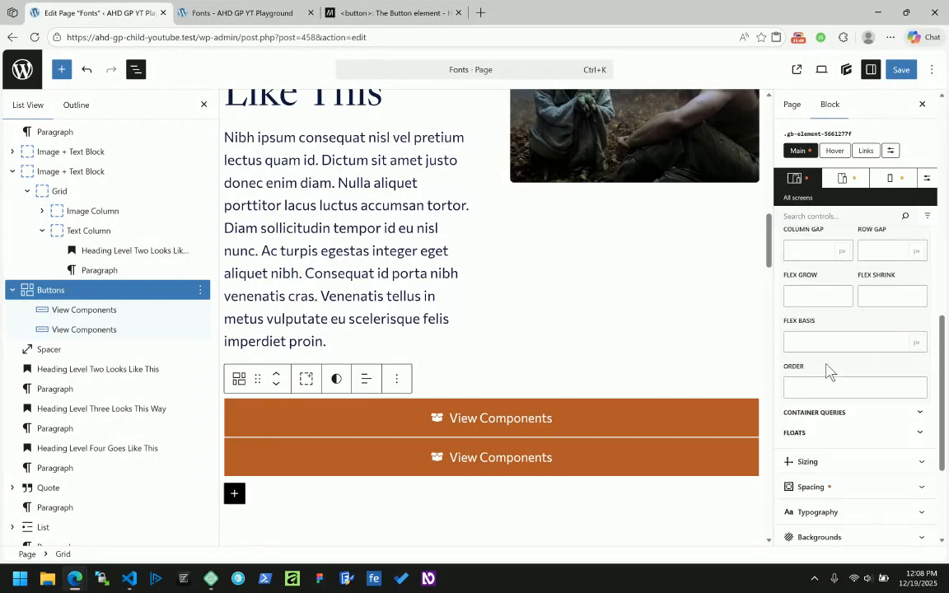
scroll(830, 372, "up", 6)
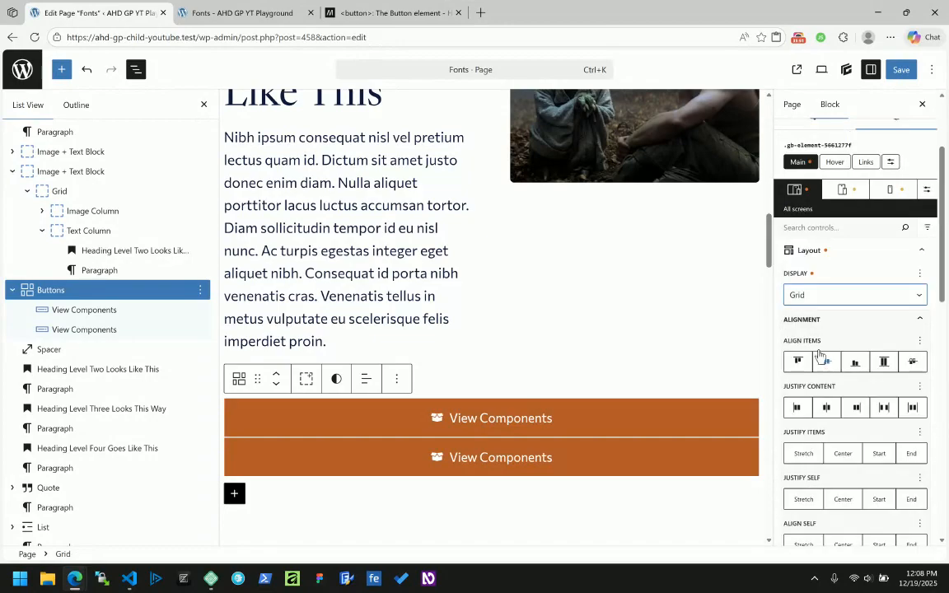
left_click(814, 321)
left_click(814, 342)
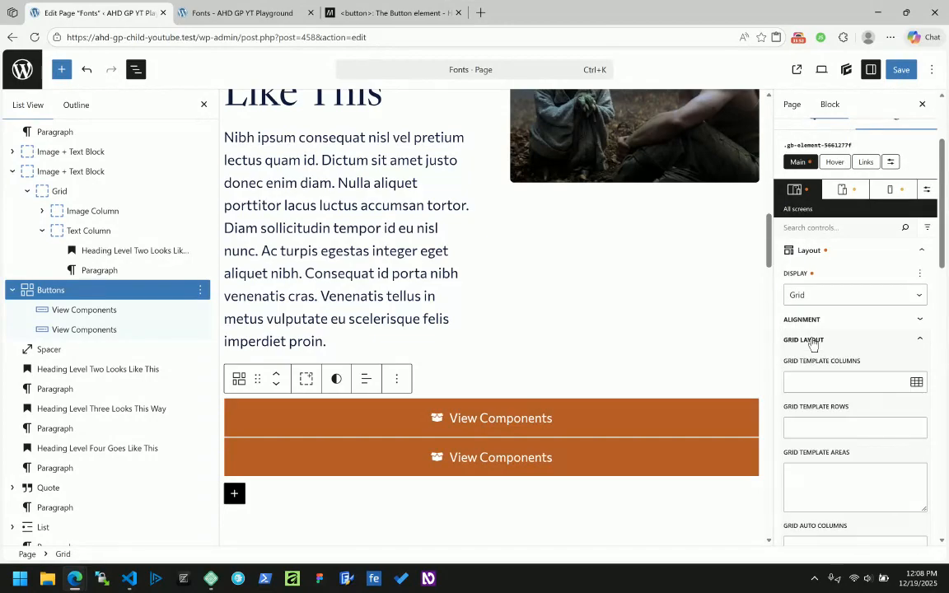
left_click(917, 381)
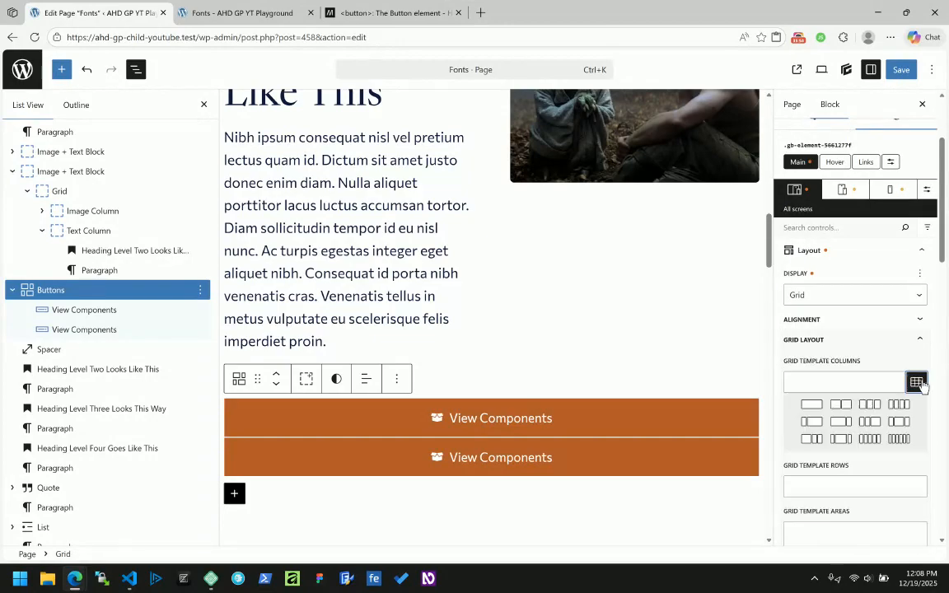
left_click(841, 405)
scroll(841, 408, "down", 5)
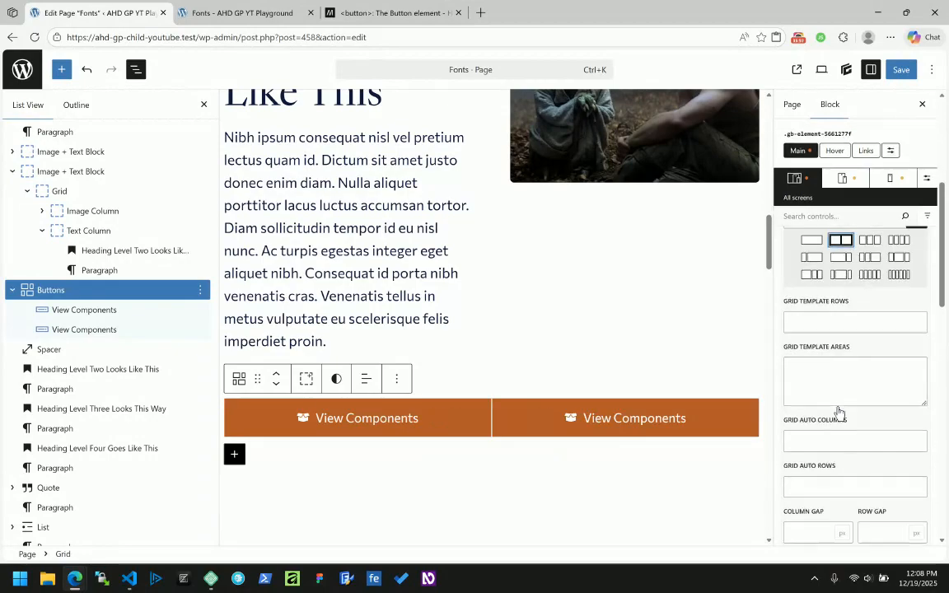
Step: Set the Buttons grid's column gap to 0.25 em and its row gap to 0.3 em
left_click(820, 475)
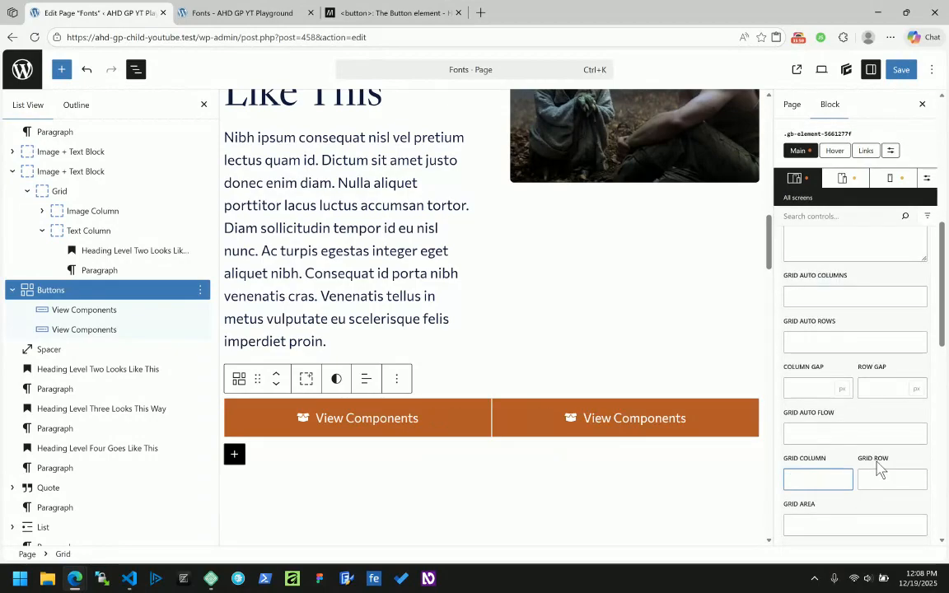
left_click(813, 392)
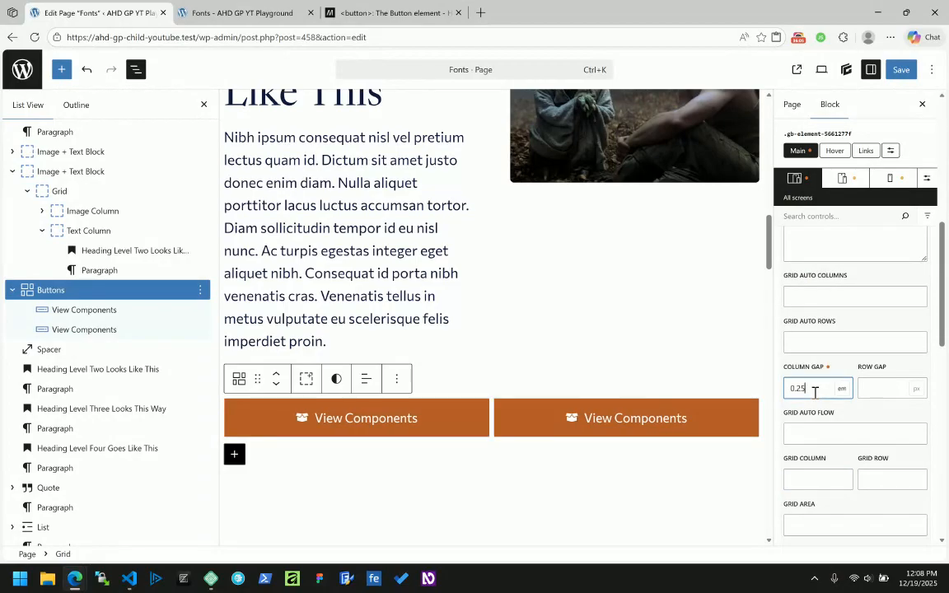
key("Tab")
key("Tab")
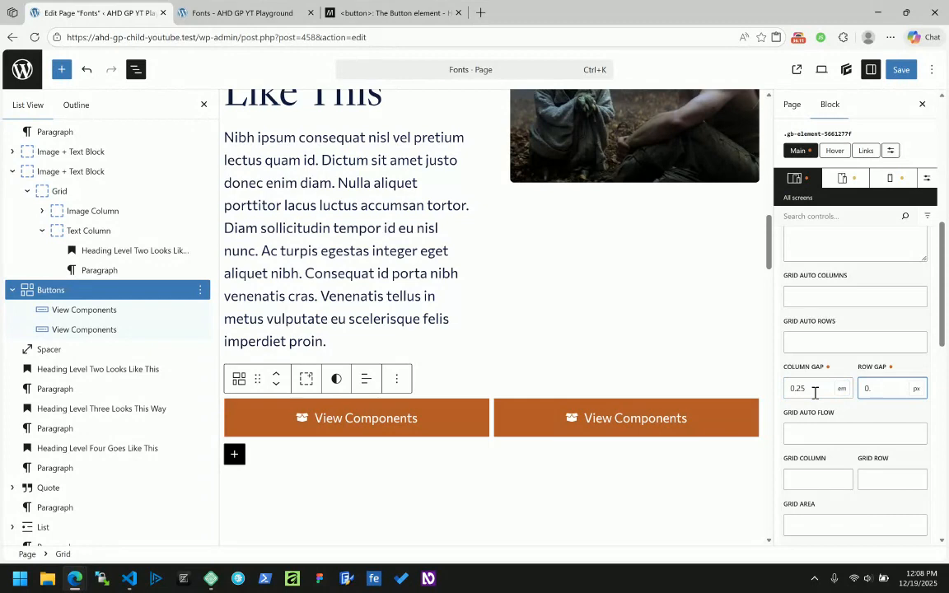
type("0.3em")
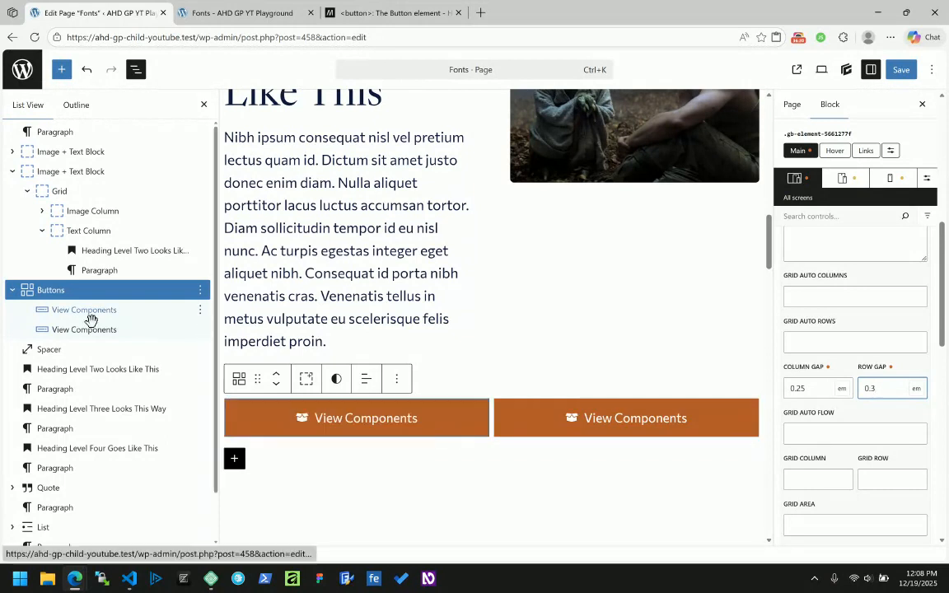
Step: Change the link of the second View Components button to the site's Typography page
left_click(652, 416)
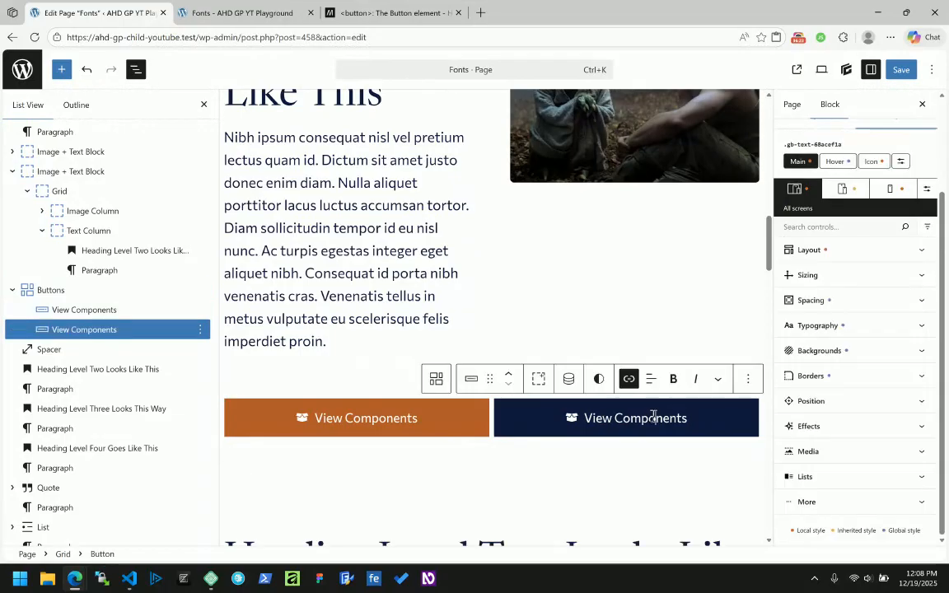
left_click(243, 13)
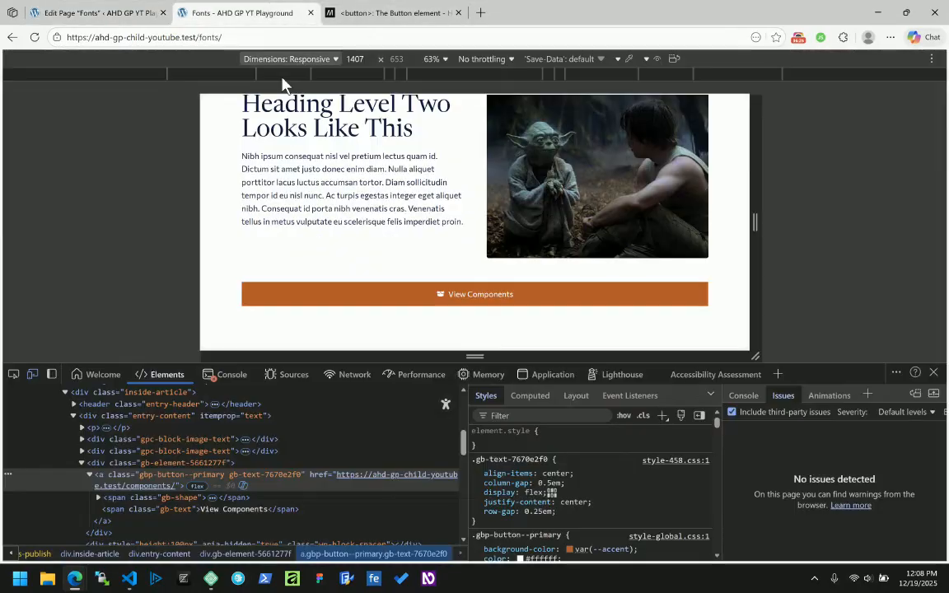
scroll(378, 201, "up", 10)
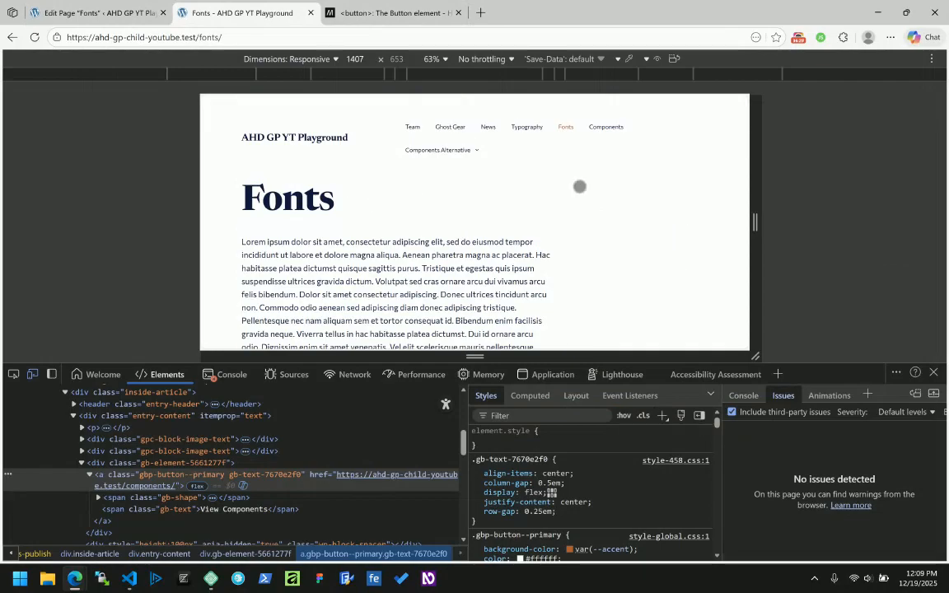
left_click(100, 14)
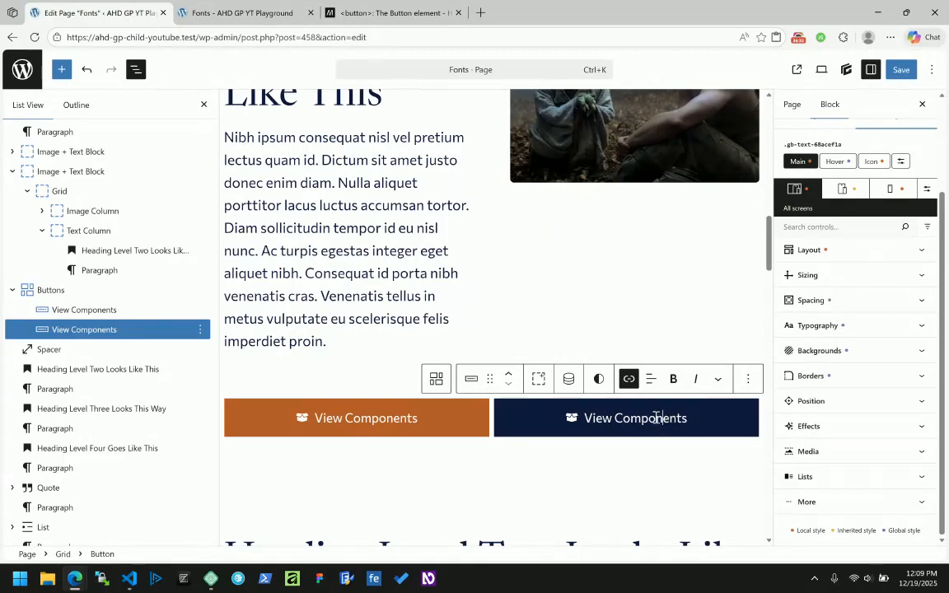
left_click(630, 380)
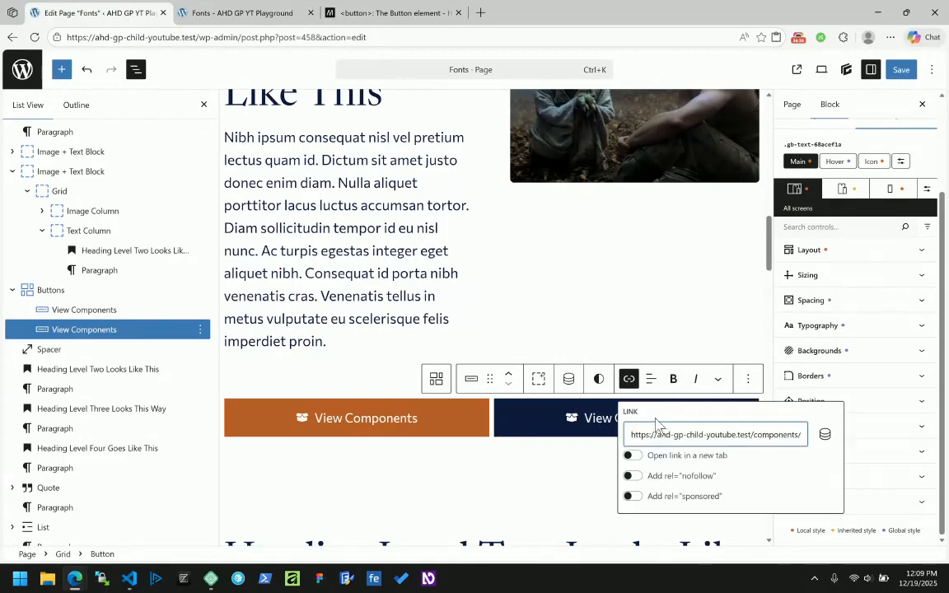
triple_click(709, 435)
type("typo")
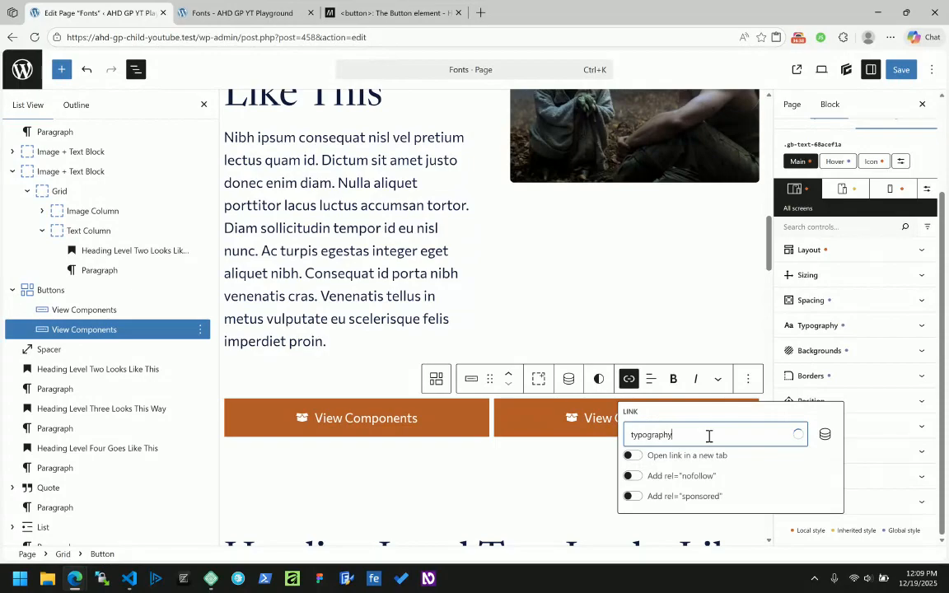
type("graphy")
left_click(671, 463)
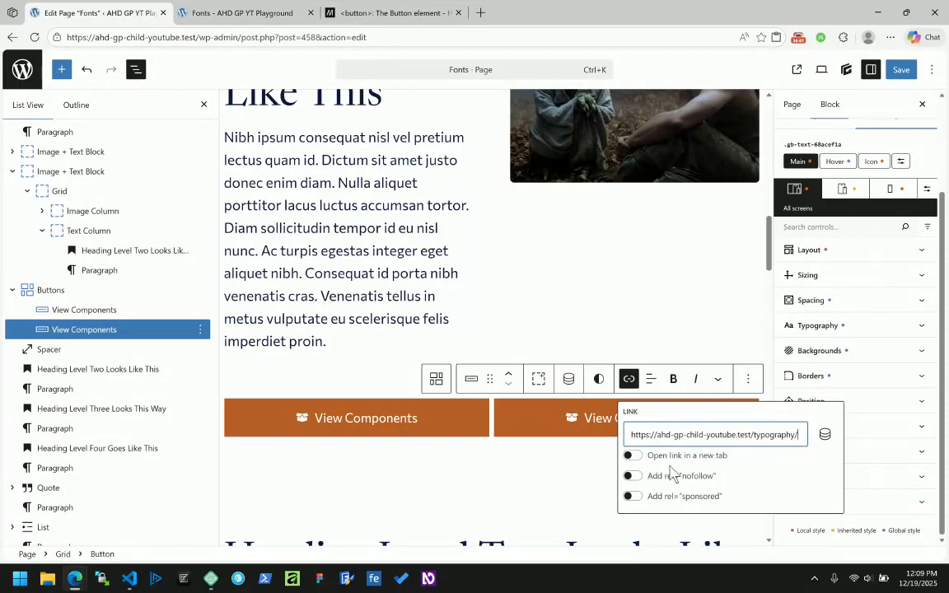
left_click(585, 418)
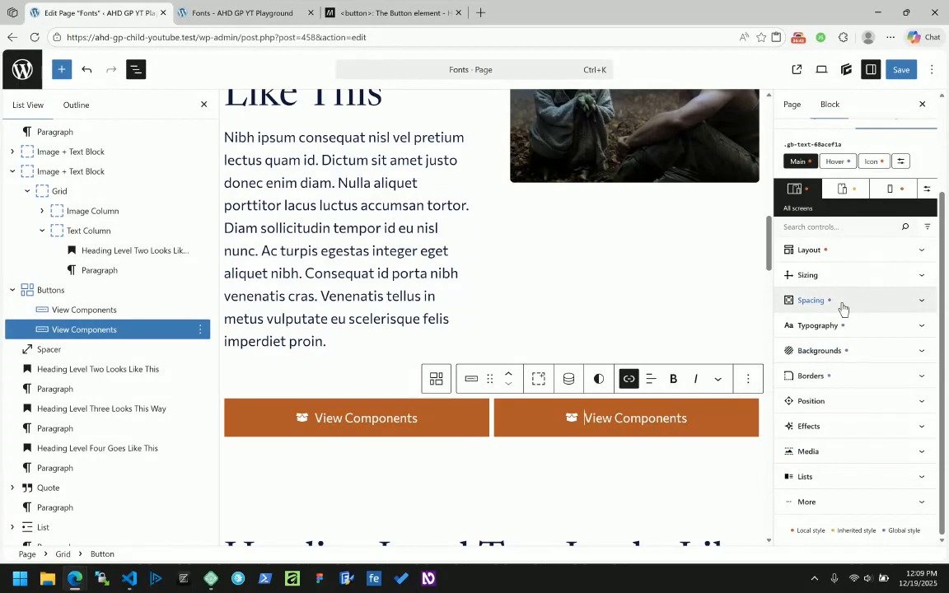
Step: Replace the second button's icon with a right-pointing chevron from the Carousel icon set
scroll(898, 218, "up", 3)
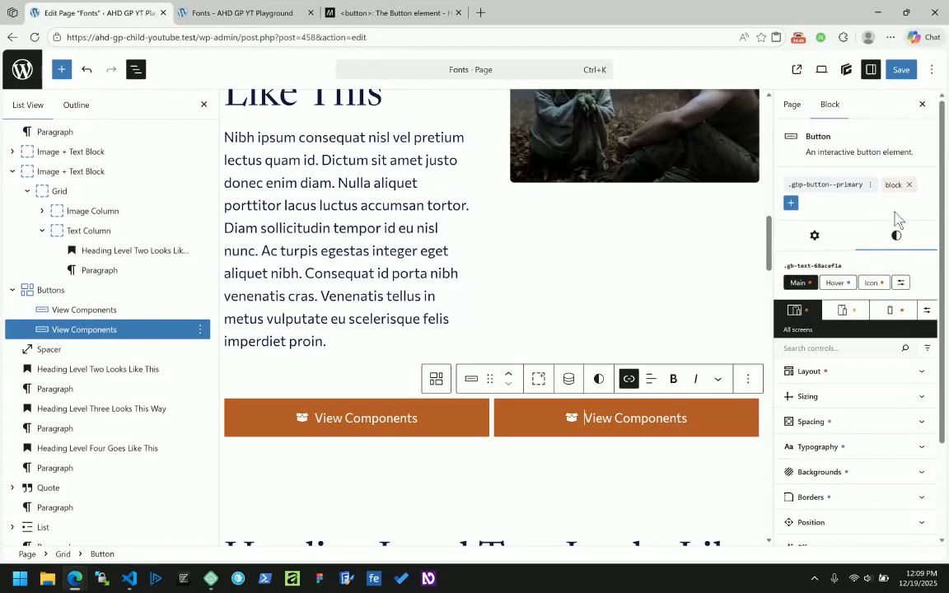
left_click(817, 237)
scroll(821, 354, "down", 3)
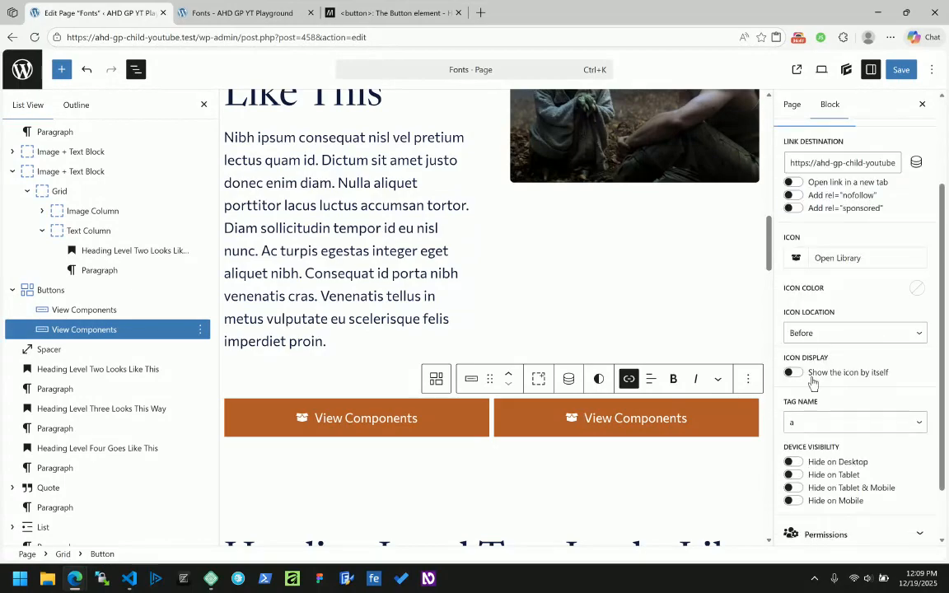
left_click(815, 260)
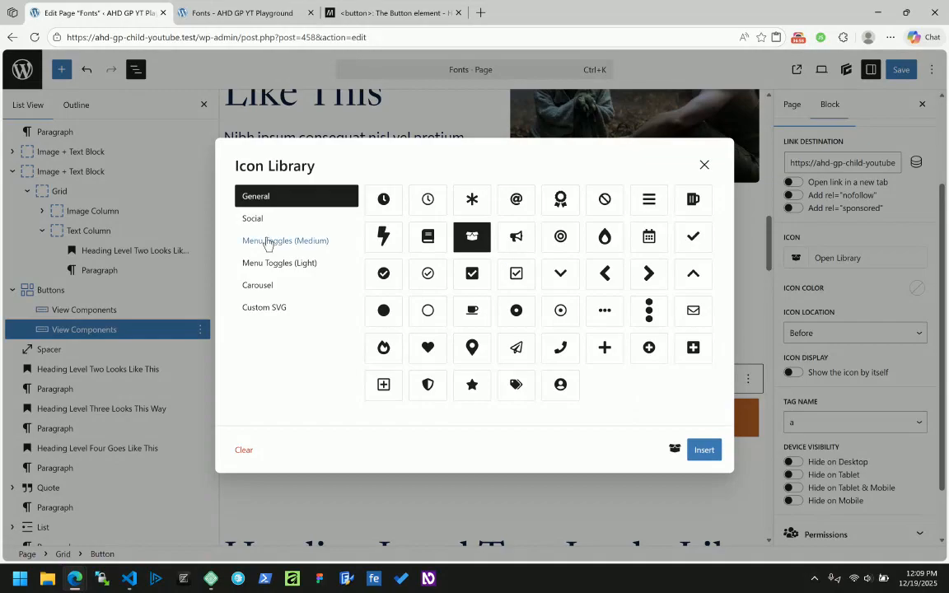
left_click(253, 219)
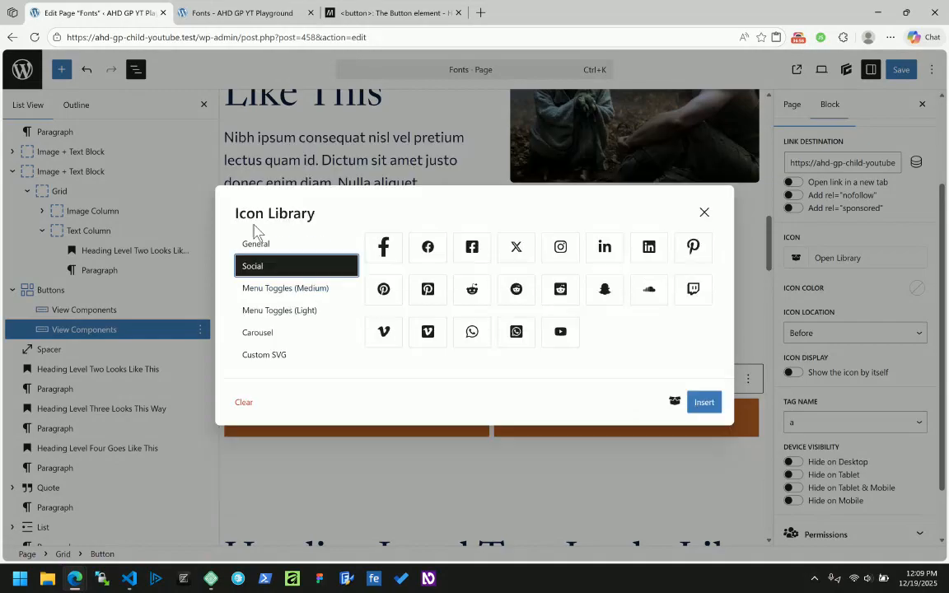
left_click(262, 335)
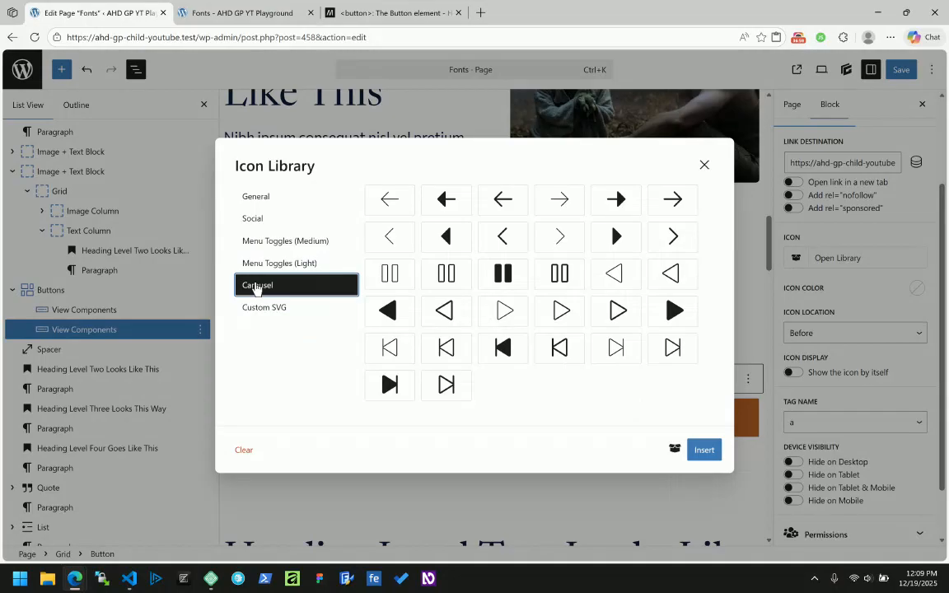
left_click(250, 262)
left_click(263, 330)
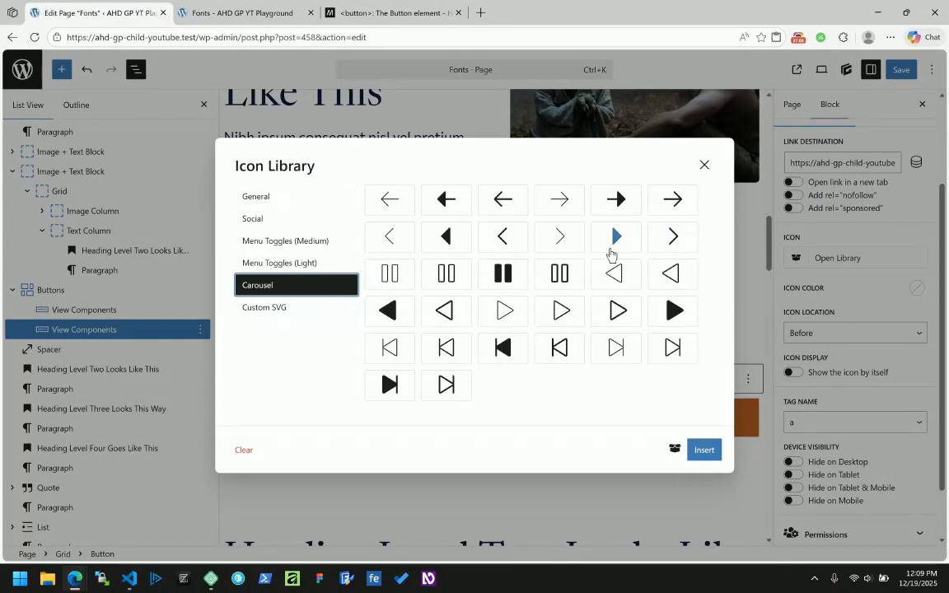
left_click(692, 244)
left_click(705, 450)
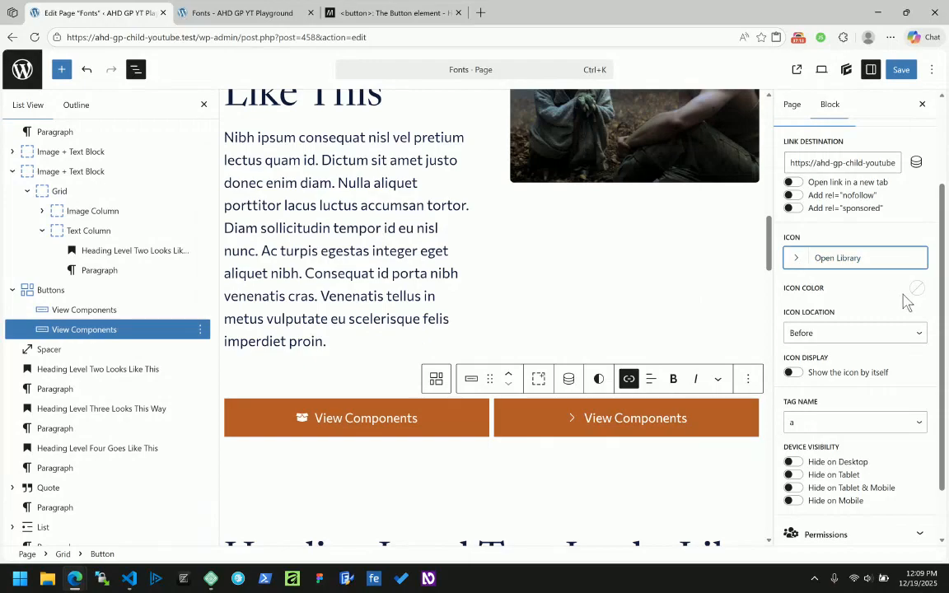
Step: Set the second button's icon to the coffee cup from the General icon set
left_click(804, 262)
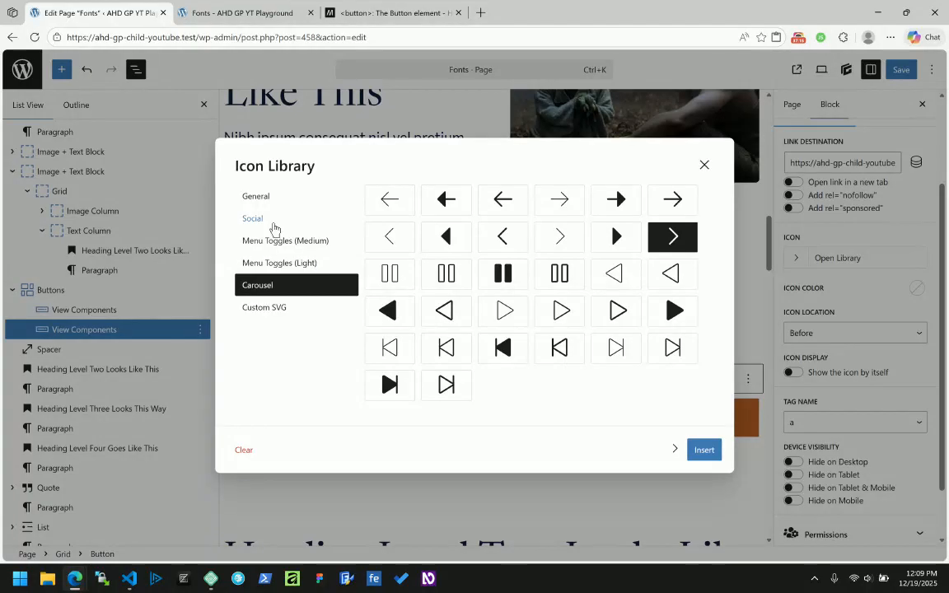
left_click(256, 197)
left_click(271, 244)
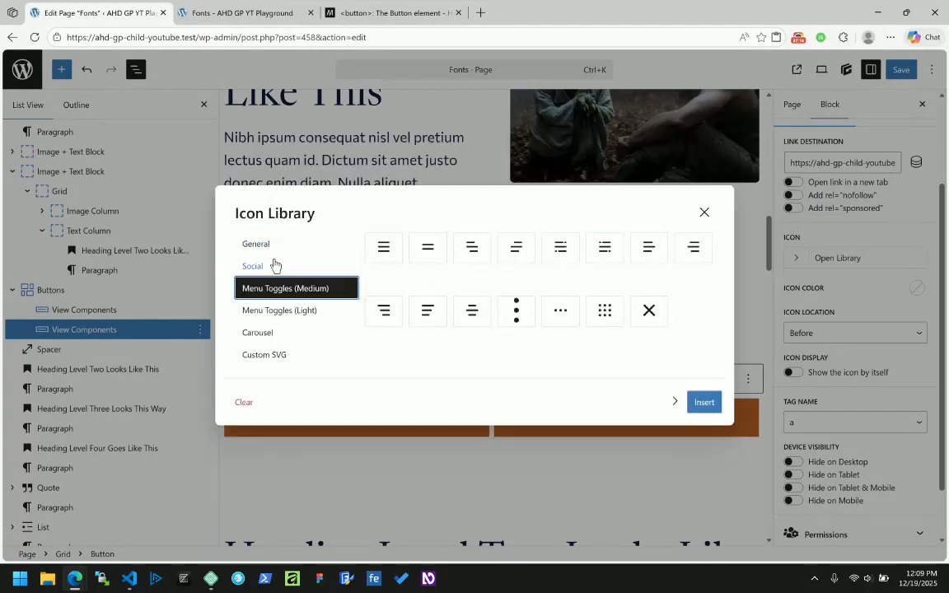
left_click(279, 312)
left_click(263, 244)
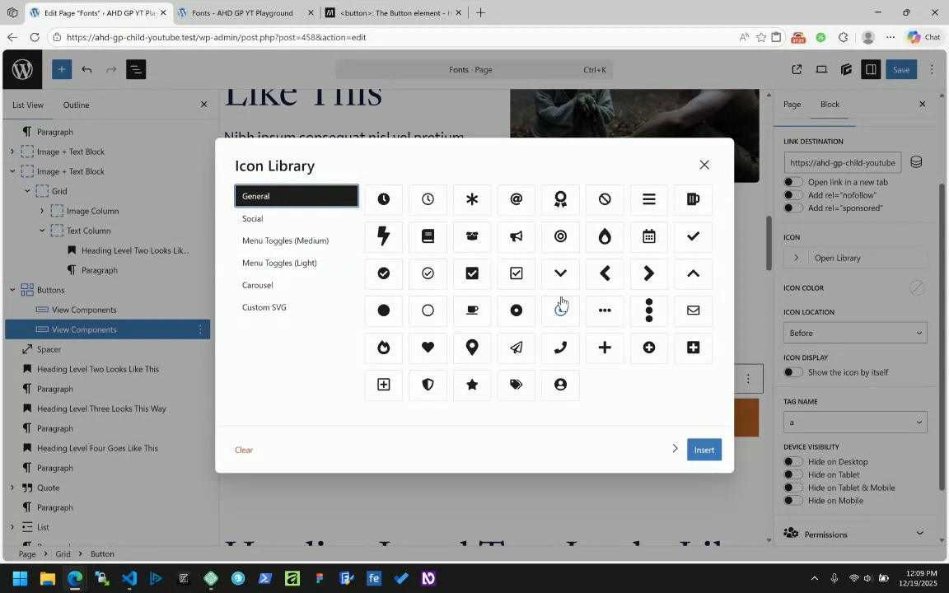
left_click(472, 311)
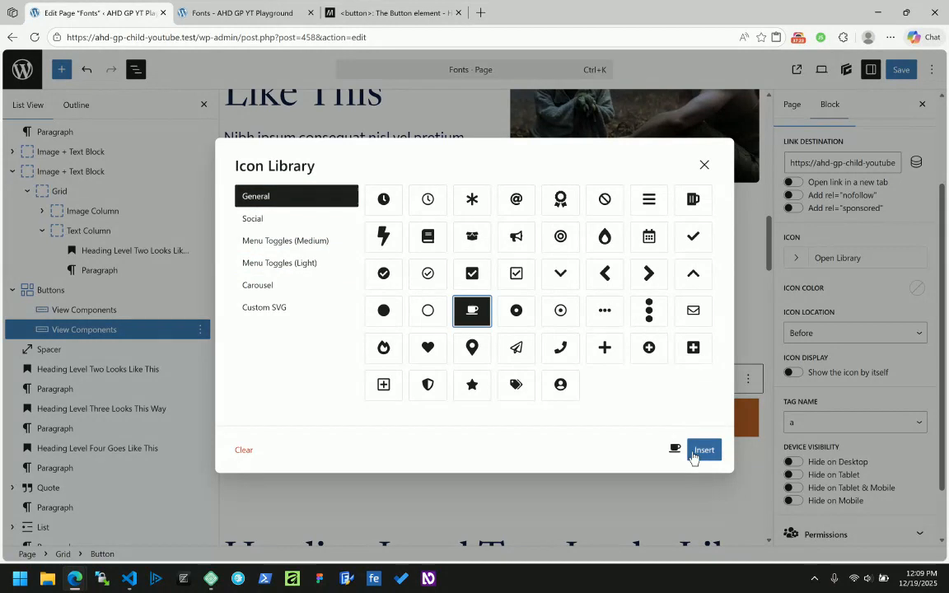
left_click(704, 450)
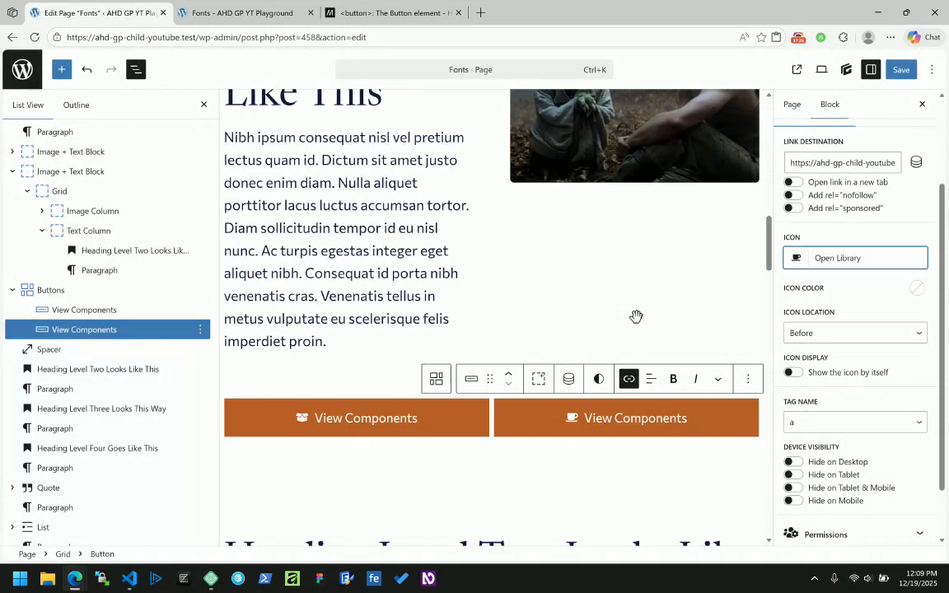
Step: Change the second button's label to "View Typography" and save the page
double_click(657, 419)
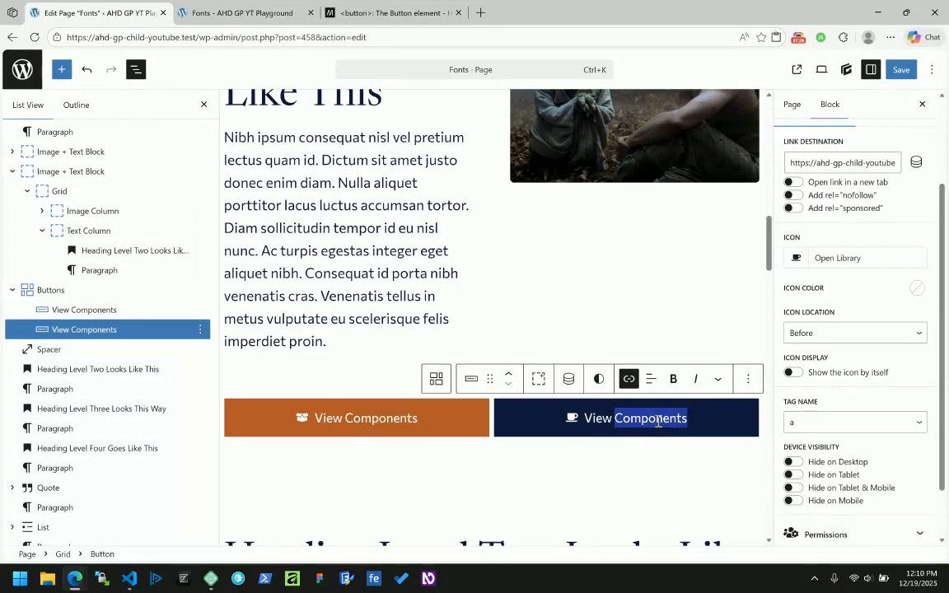
type("Typography")
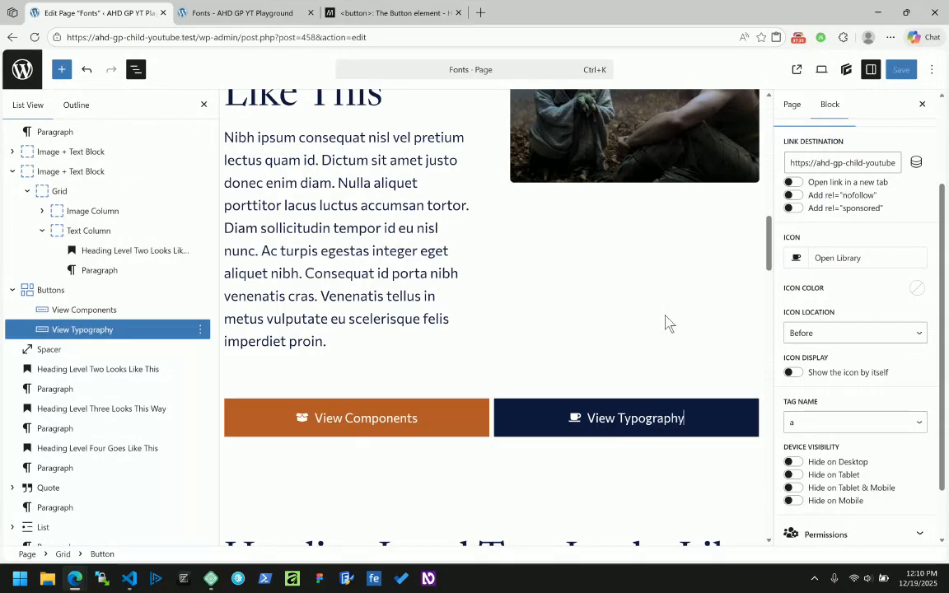
key("ctrl+s")
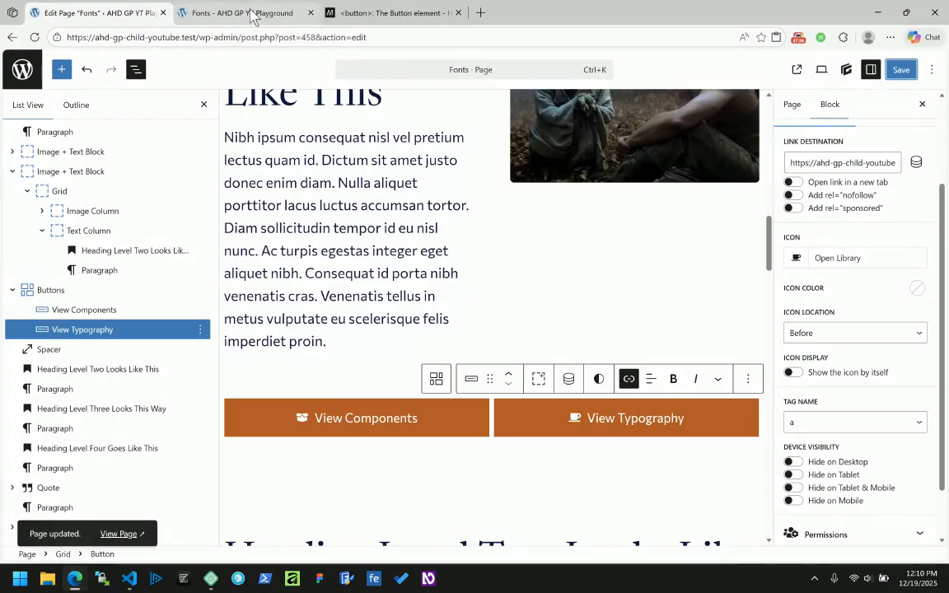
Step: Reload the live Fonts page and check the two buttons at full width and with the responsive viewport narrowed to 634 px
left_click(247, 13)
left_click(34, 38)
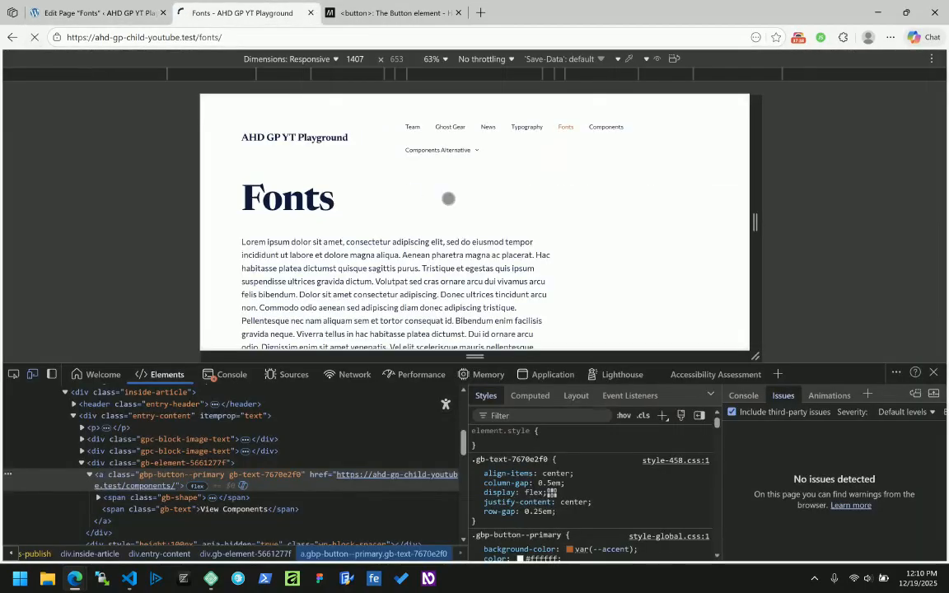
scroll(448, 199, "down", 5)
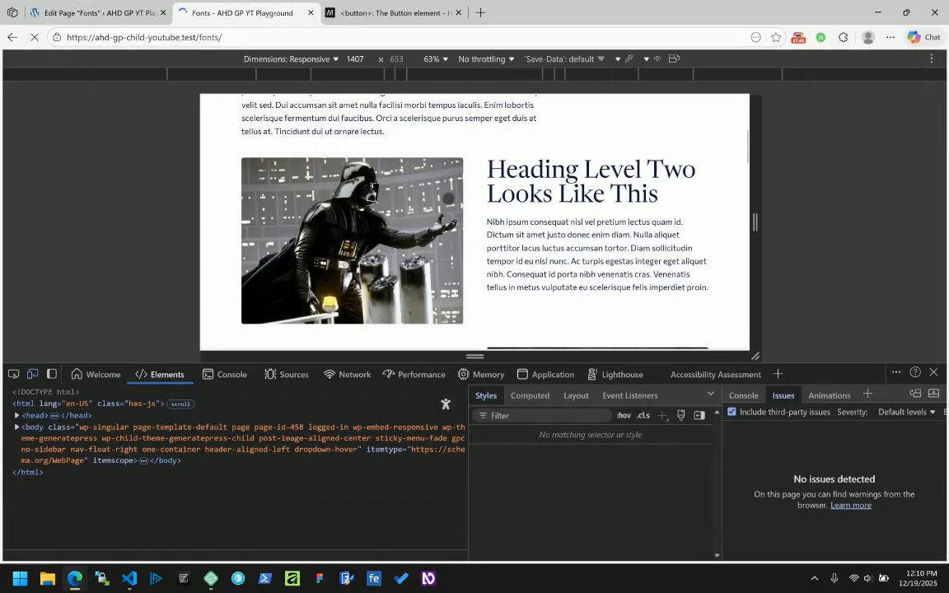
scroll(449, 198, "down", 5)
scroll(386, 261, "up", 1)
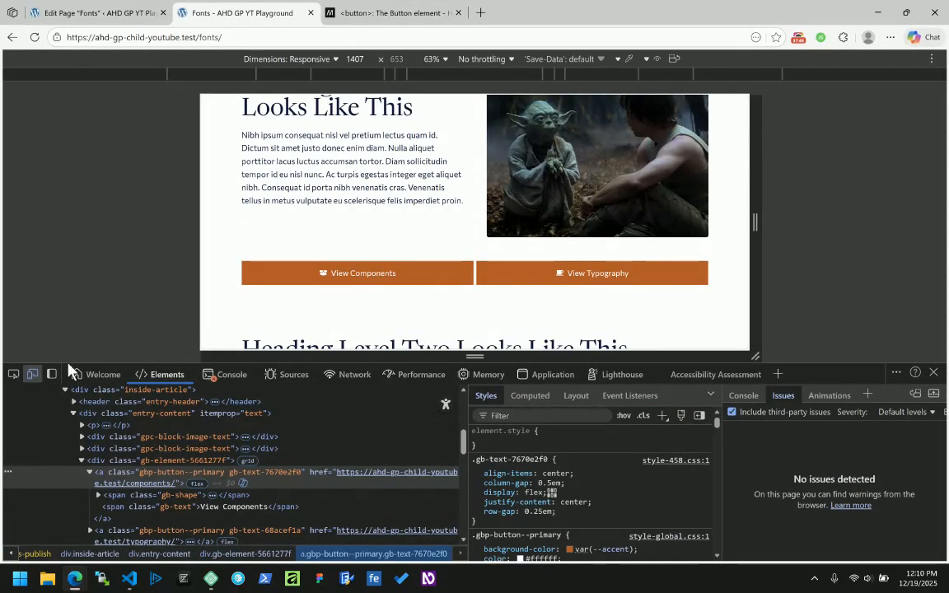
left_click_drag(757, 215, 605, 211)
scroll(494, 222, "down", 3)
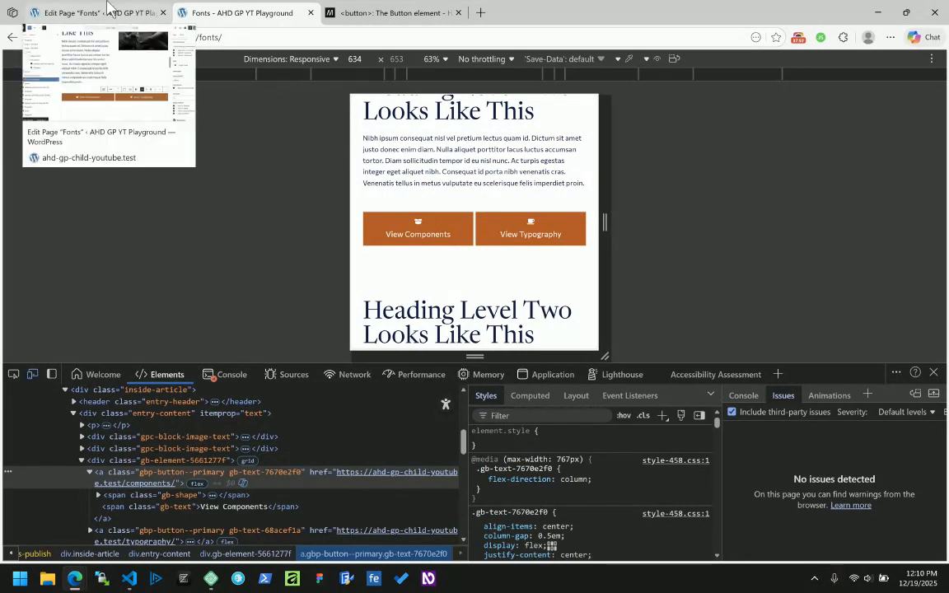
Step: Back in the page editor, give the Buttons container a single-column 1fr grid template for mobile and save the page
left_click(83, 14)
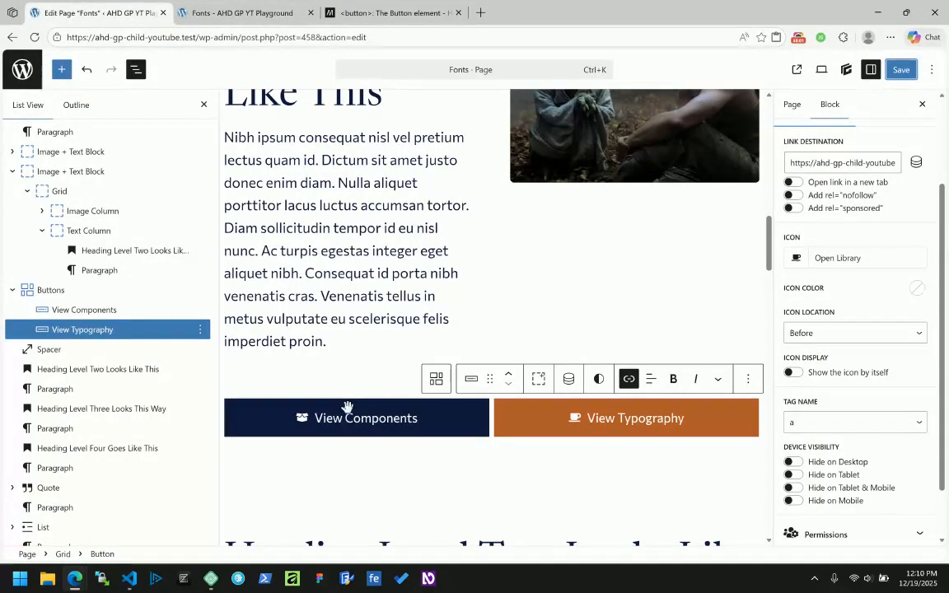
left_click(64, 291)
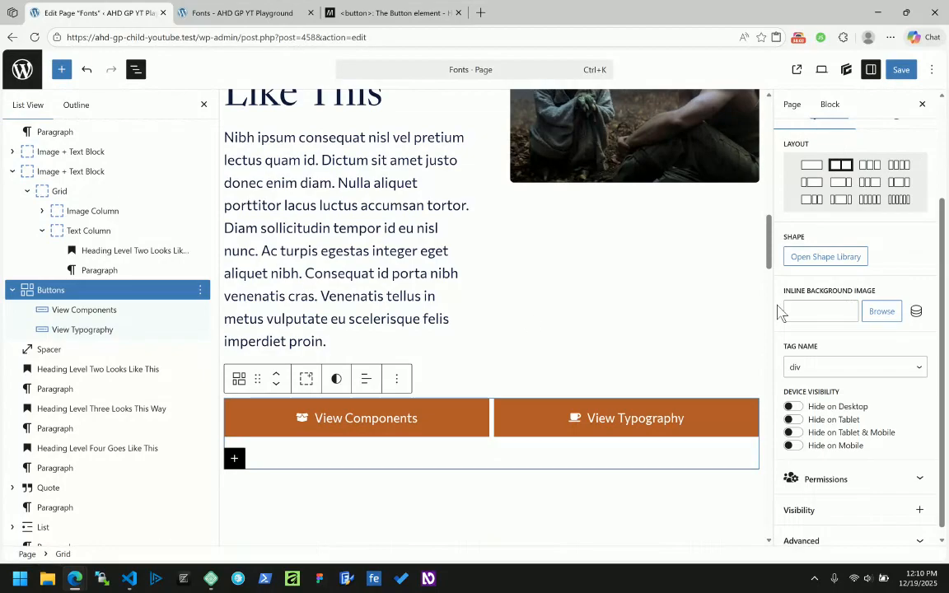
scroll(857, 224, "up", 2)
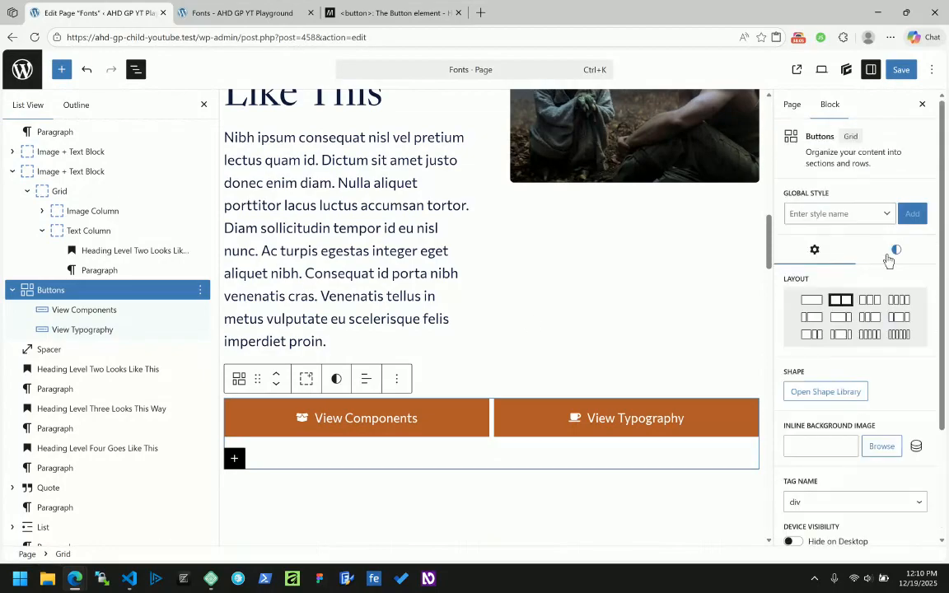
left_click(880, 251)
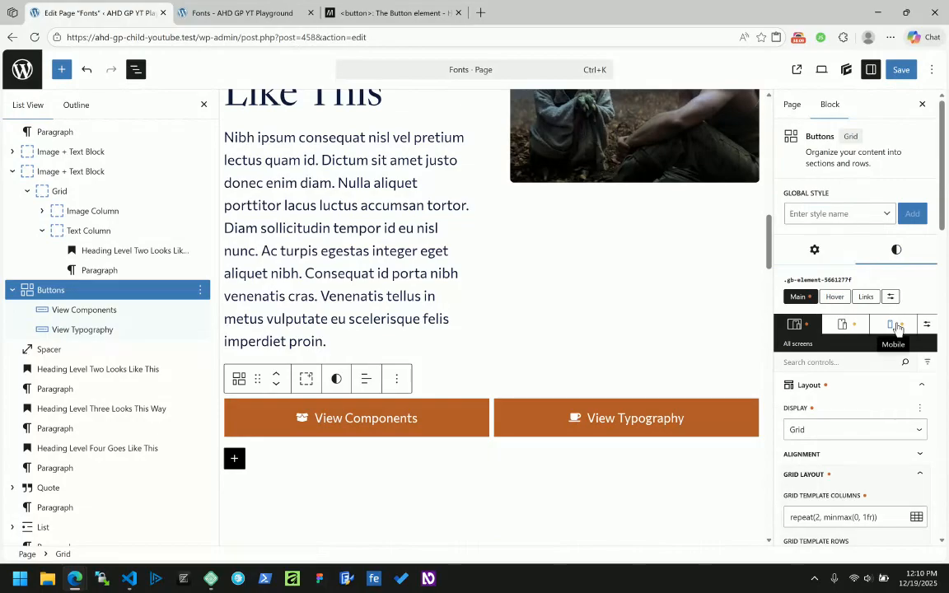
left_click(891, 324)
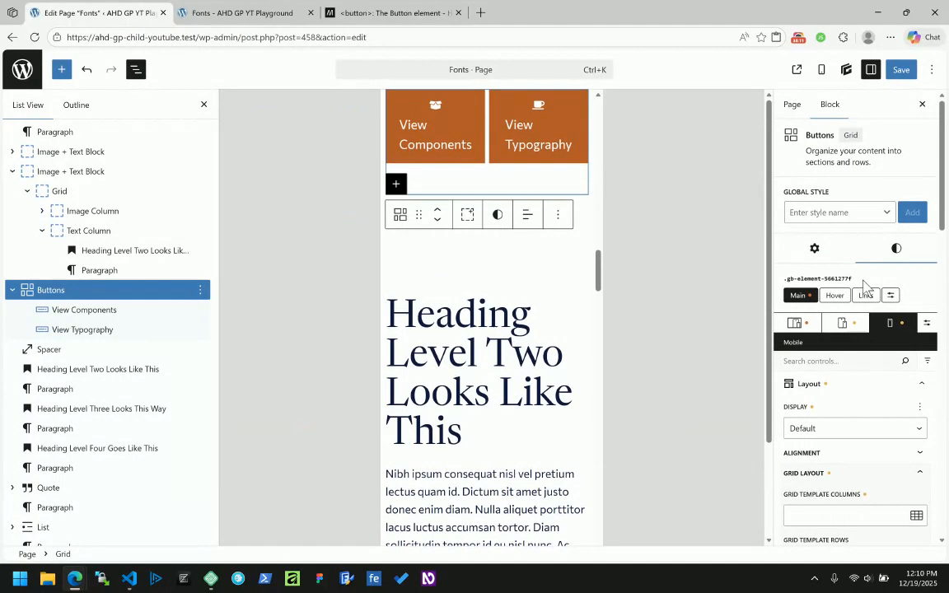
scroll(866, 287, "down", 2)
scroll(867, 287, "down", 2)
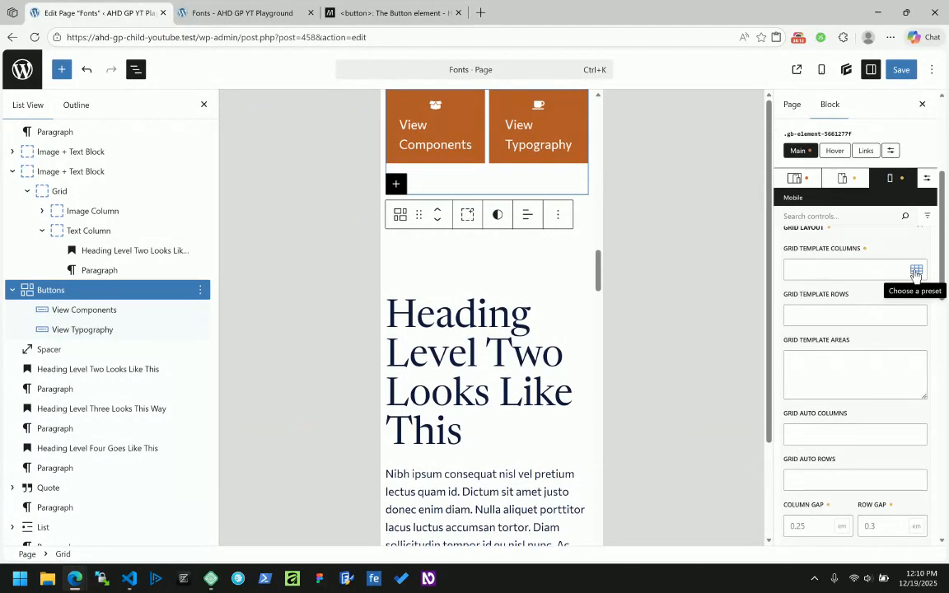
left_click(915, 270)
left_click(812, 291)
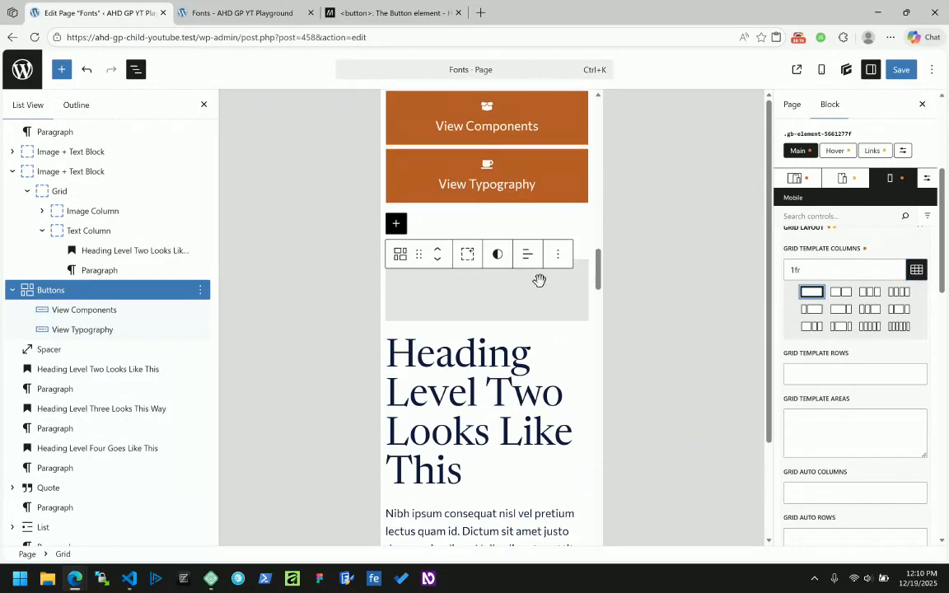
scroll(540, 277, "up", 2)
key("ctrl+s")
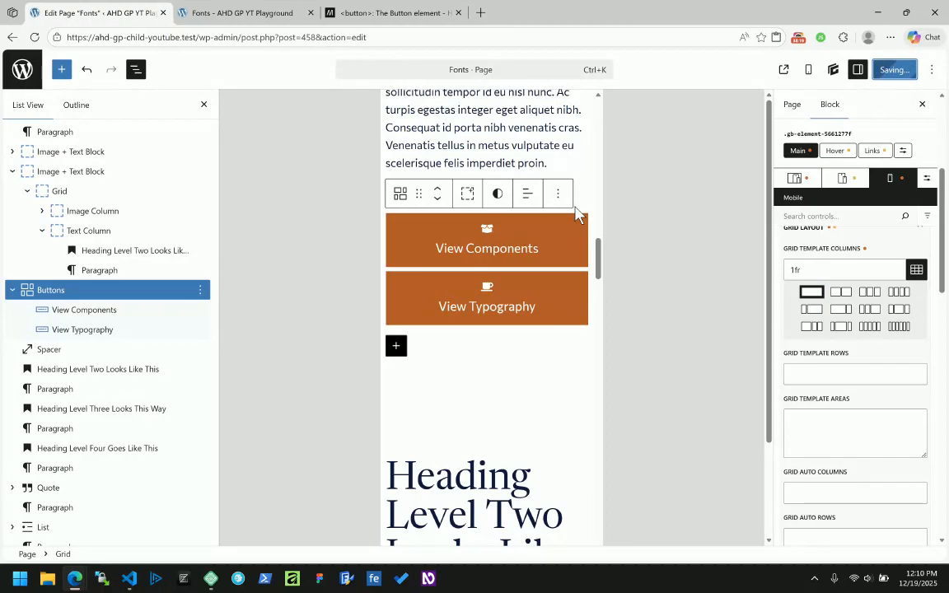
Step: Reload the live Fonts page and check the two buttons stacked on mobile and with the responsive viewport widened to 1473 px
left_click(251, 13)
left_click(33, 37)
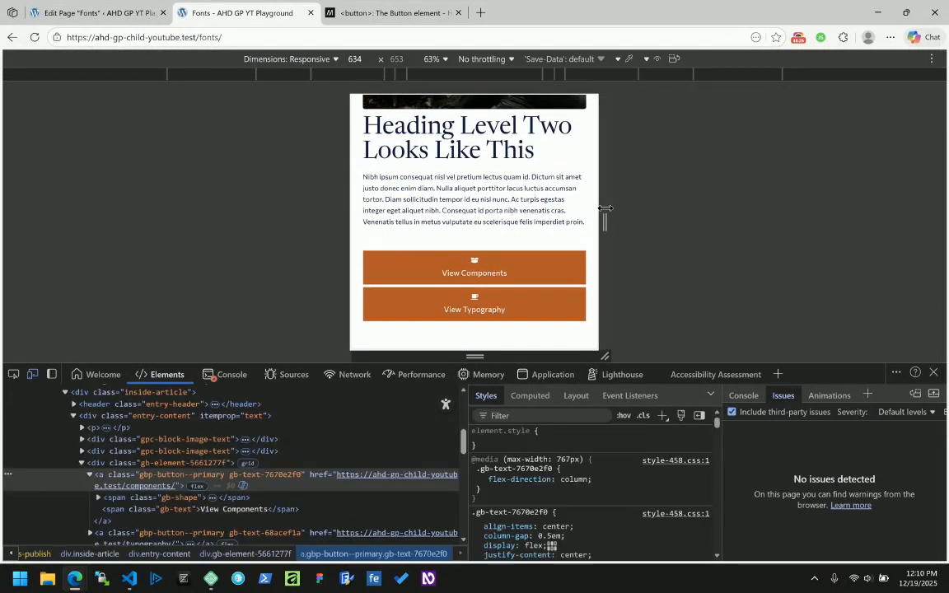
left_click_drag(604, 197, 767, 205)
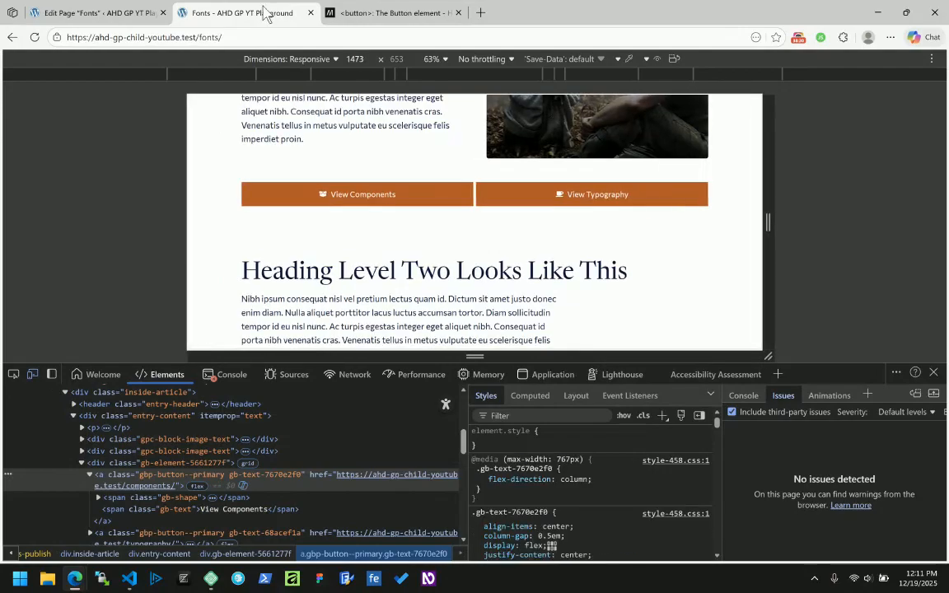
Step: Back in the page editor, set the display of the View Components and View Typography buttons to Inline Flex for all screens
left_click(127, 10)
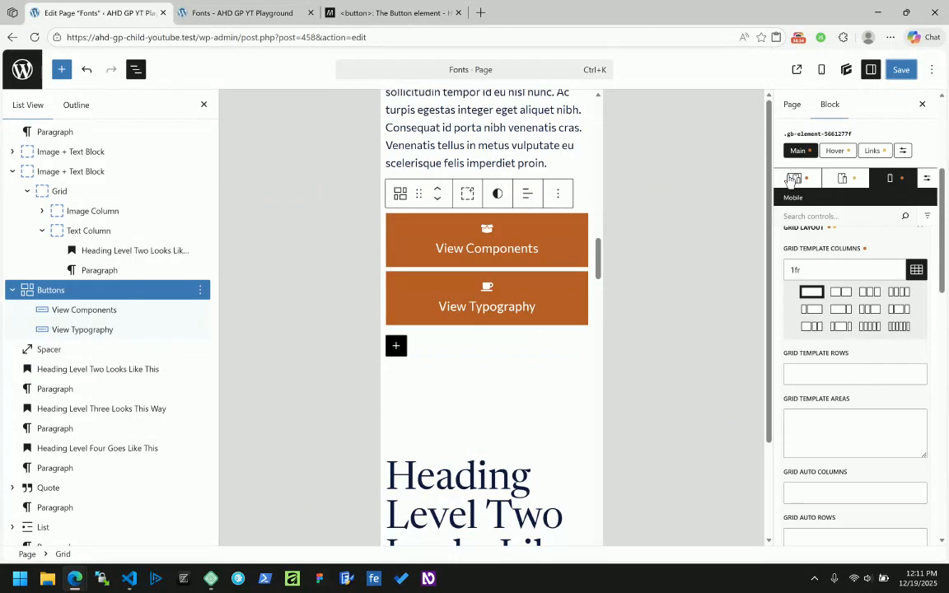
left_click(592, 244)
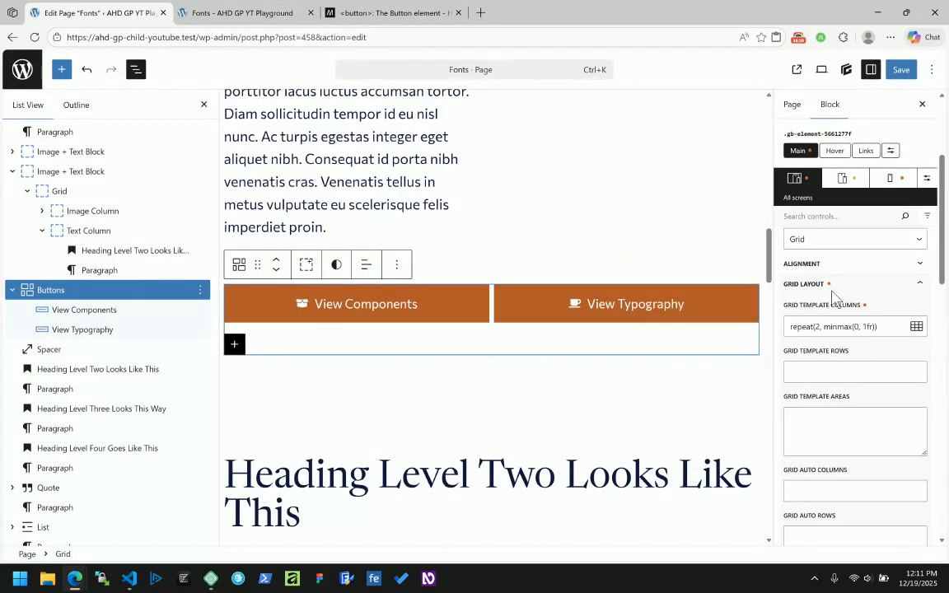
left_click(84, 309)
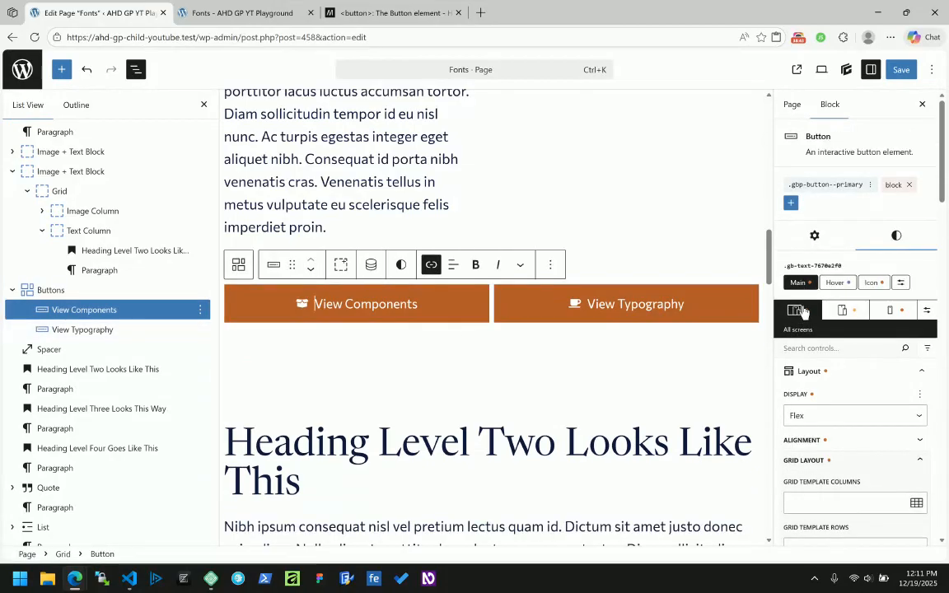
left_click(827, 419)
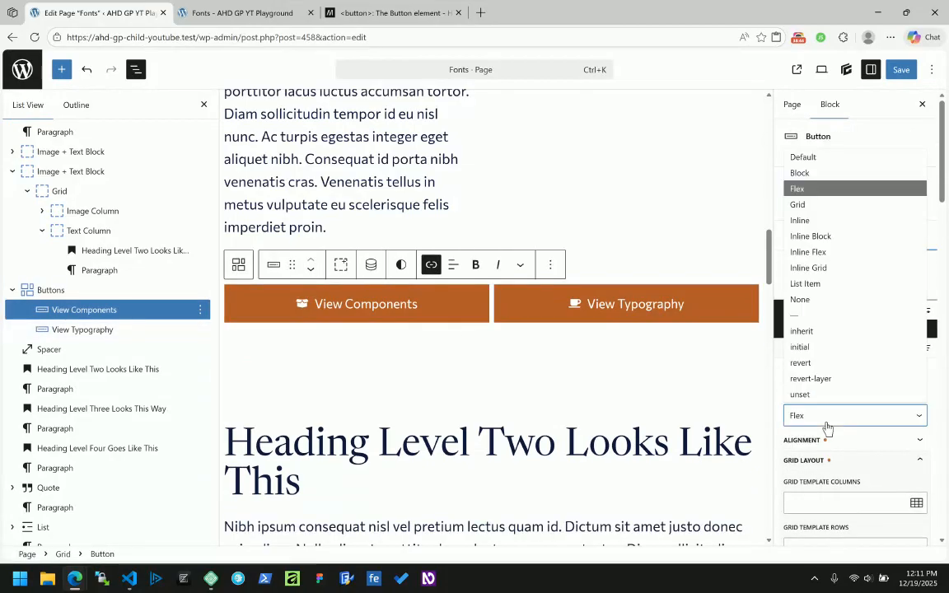
left_click(818, 253)
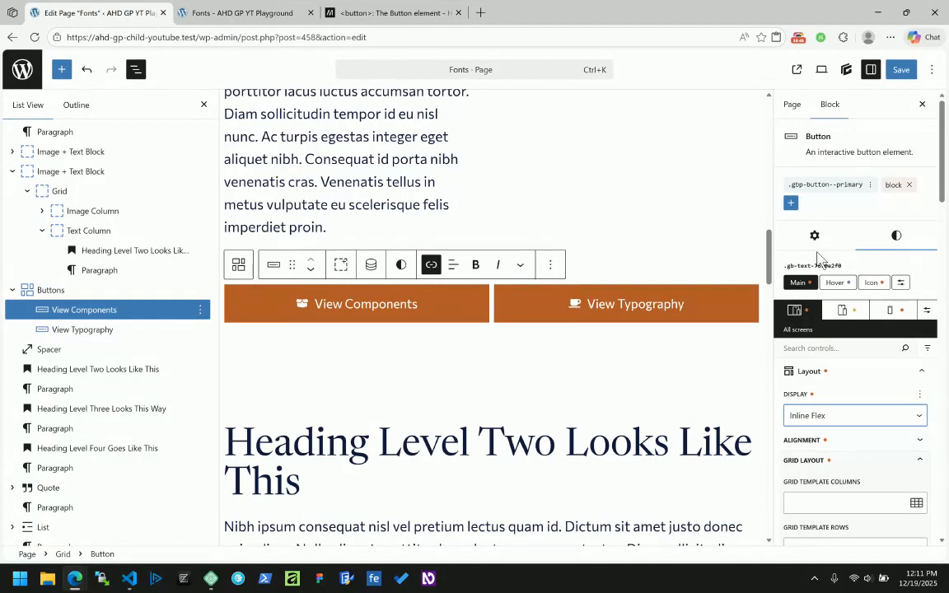
left_click(87, 330)
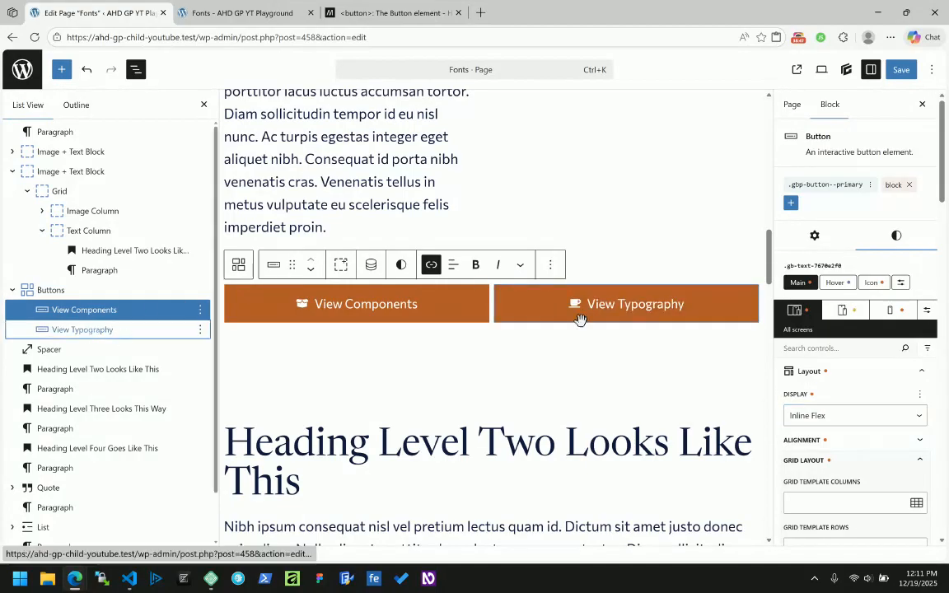
left_click(840, 373)
left_click(820, 415)
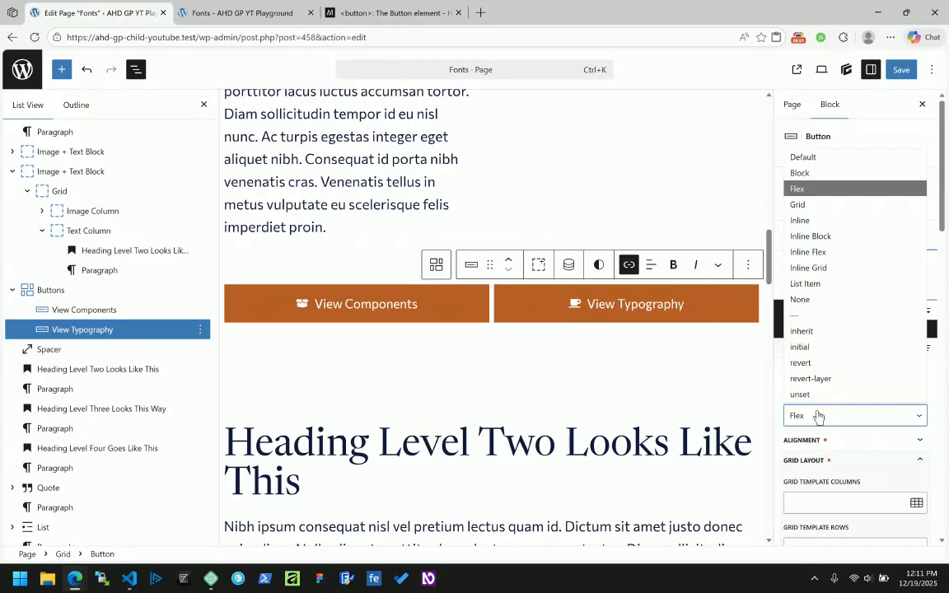
left_click(807, 252)
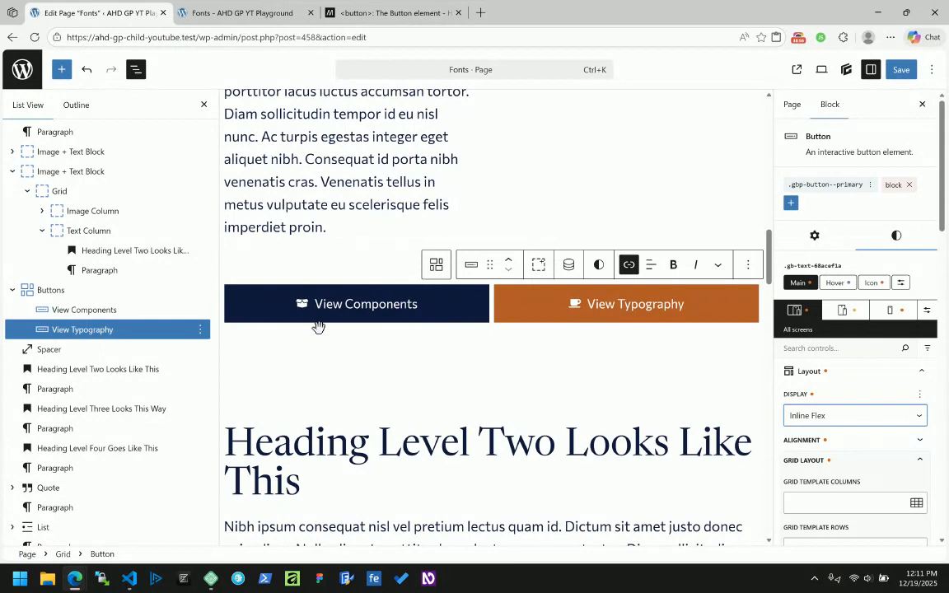
Step: Change the Buttons container's display to Flex for all screens
left_click(48, 290)
scroll(900, 339, "down", 3)
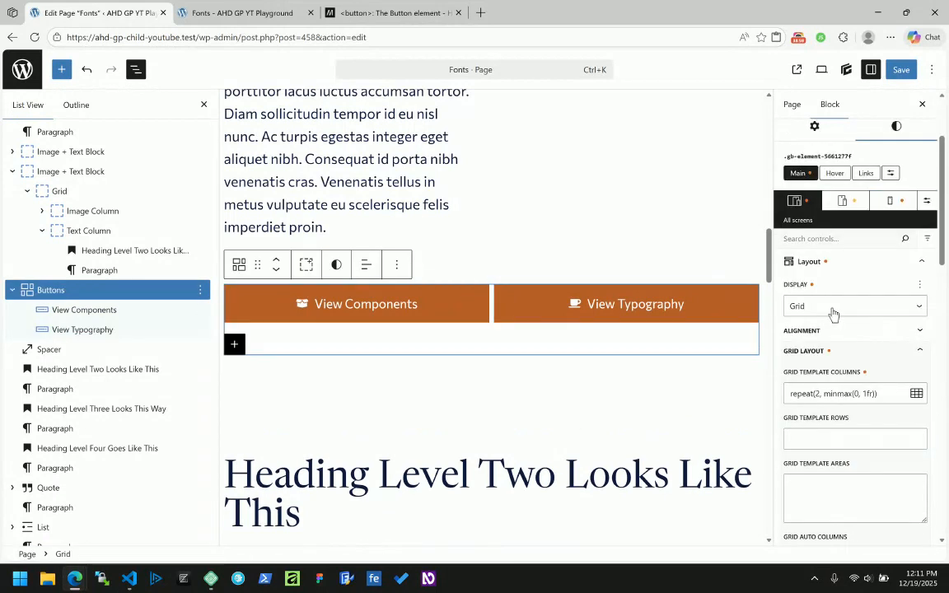
left_click(832, 308)
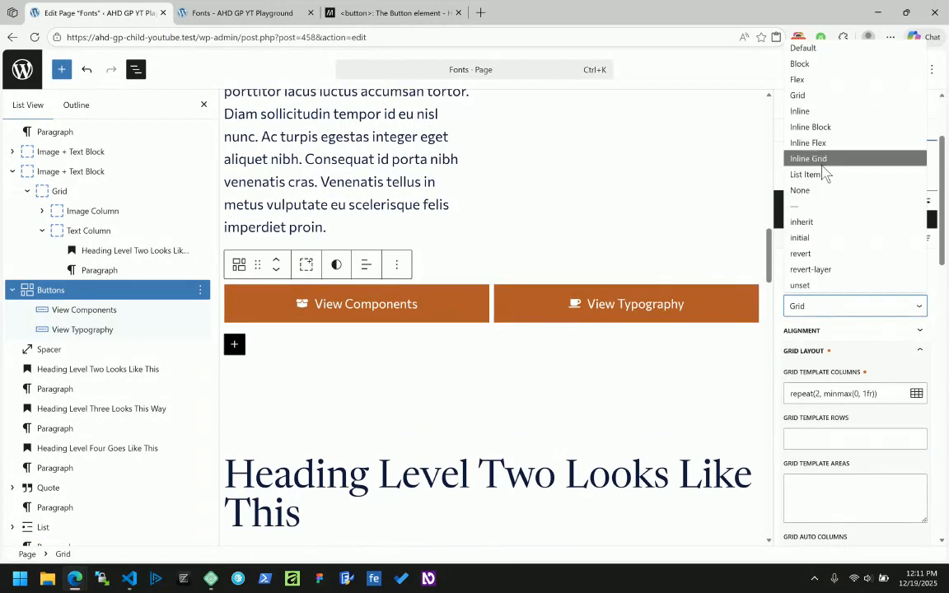
left_click(815, 83)
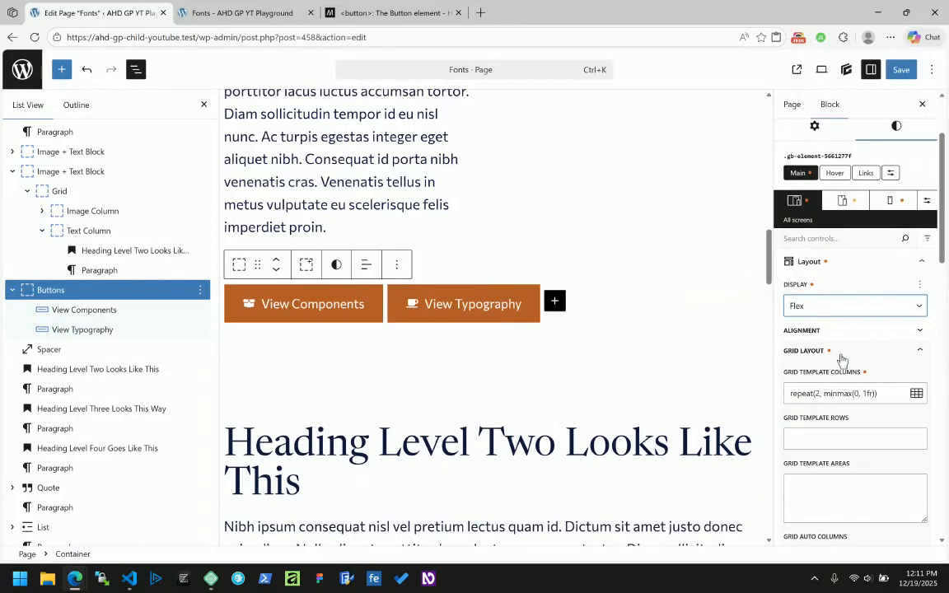
Step: Clear the Buttons container's grid template columns and its grid column and row gaps for all screens
left_click(917, 394)
left_click(845, 394)
key("ctrl+a")
key("BackSpace")
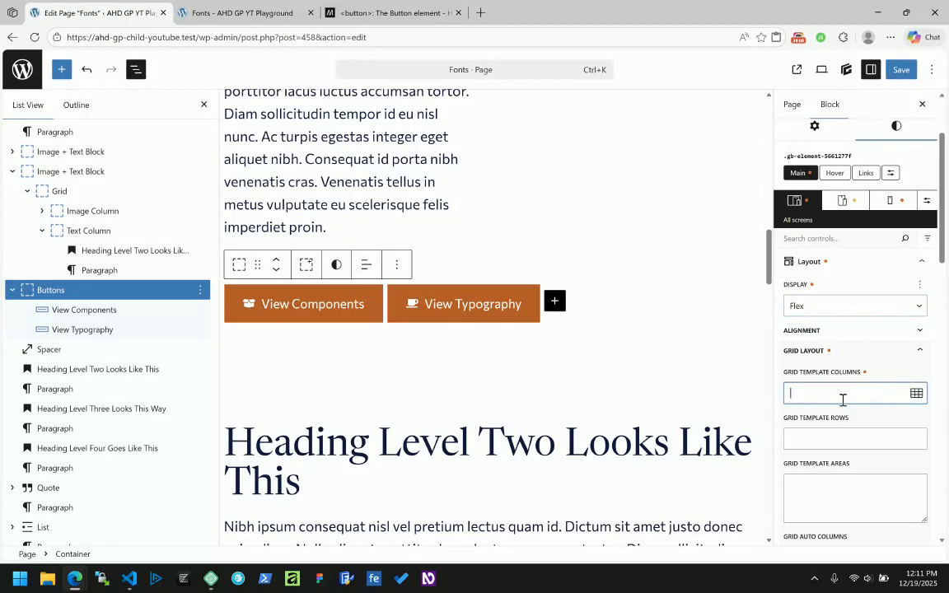
scroll(842, 400, "down", 3)
left_click_drag(819, 464, 774, 468)
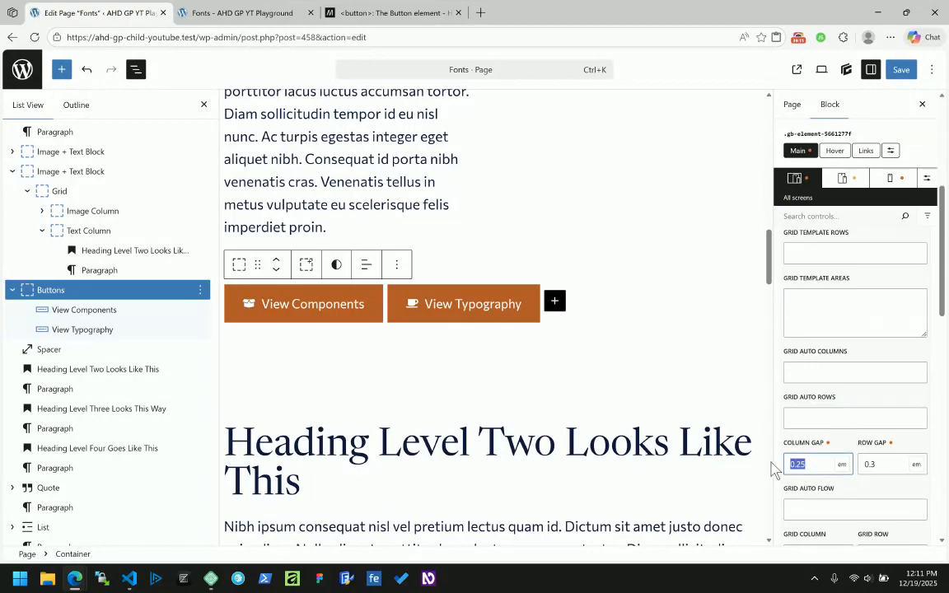
key("BackSpace")
left_click_drag(879, 466, 843, 470)
key("BackSpace")
scroll(851, 399, "up", 3)
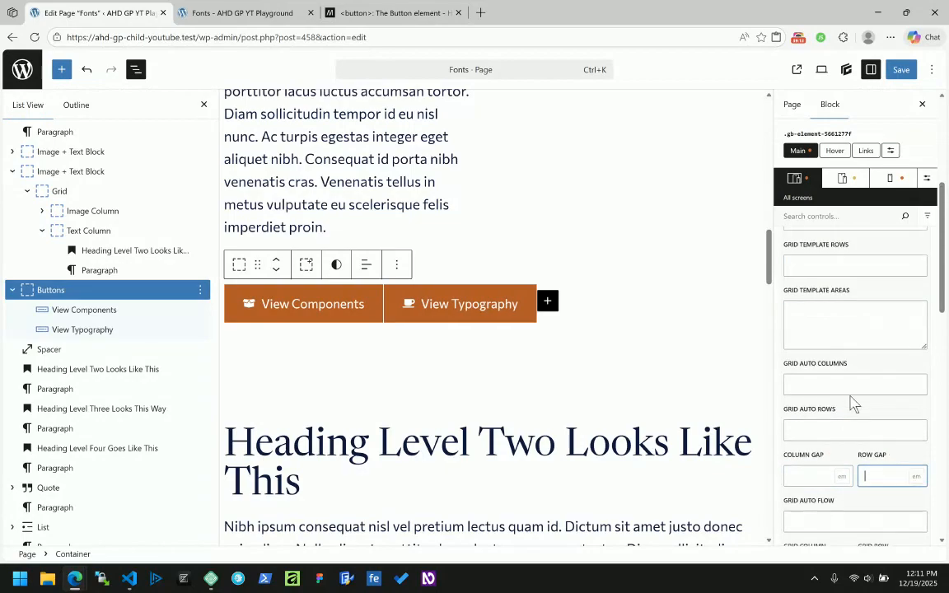
left_click(817, 353)
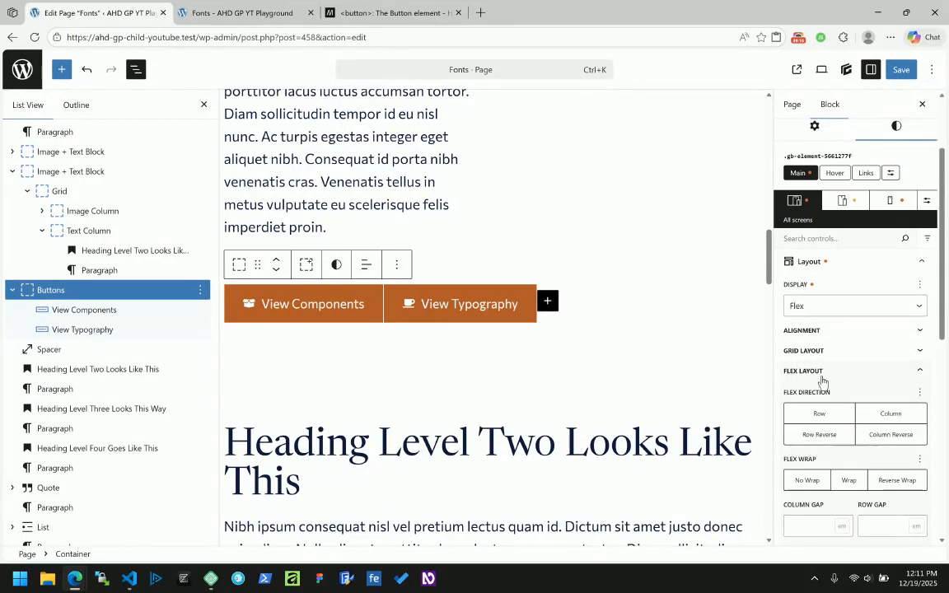
Step: Set the Buttons container's flex column gap and row gap to 0.25 em each and save the page
scroll(822, 382, "down", 3)
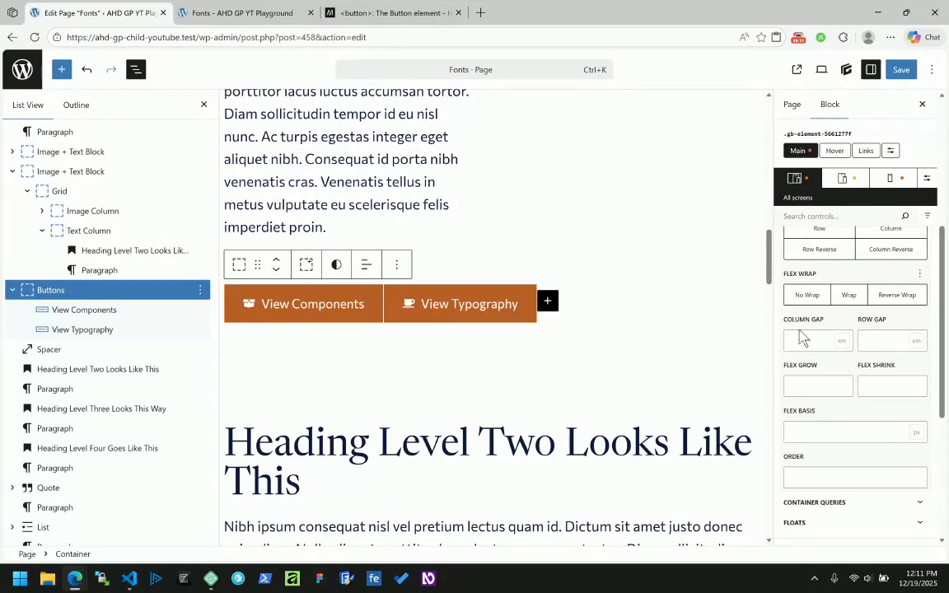
left_click(810, 343)
key("Tab")
key("Tab")
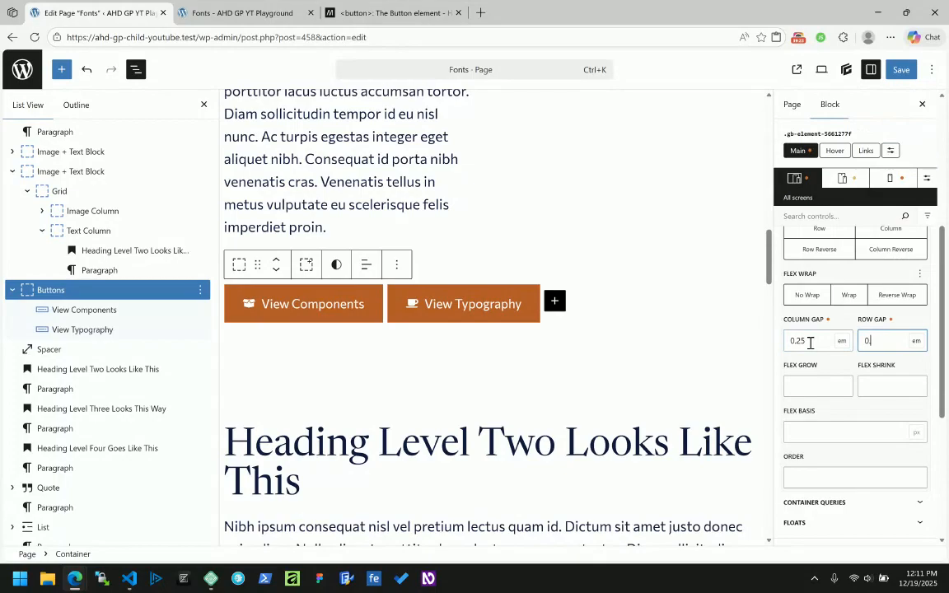
key("Tab")
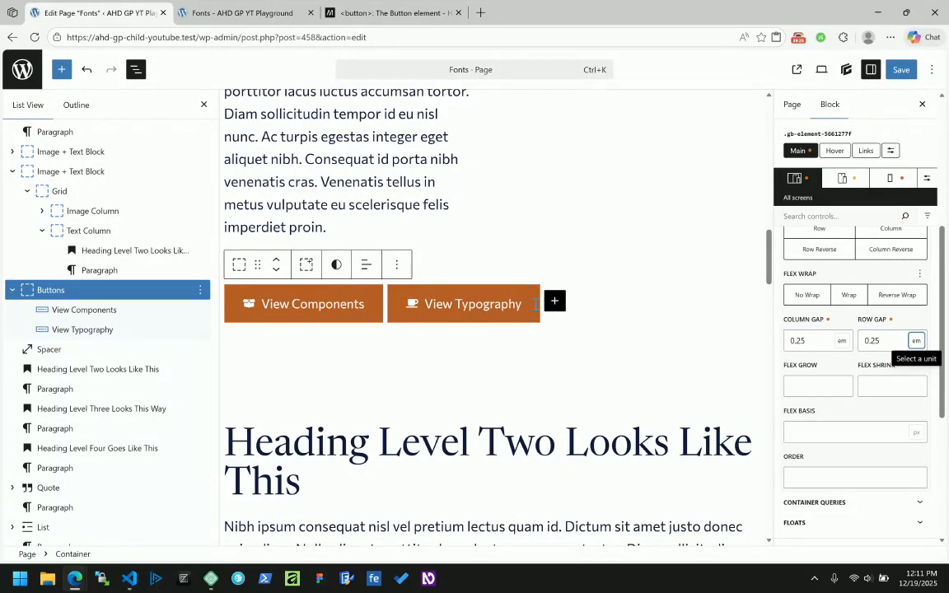
left_click(900, 69)
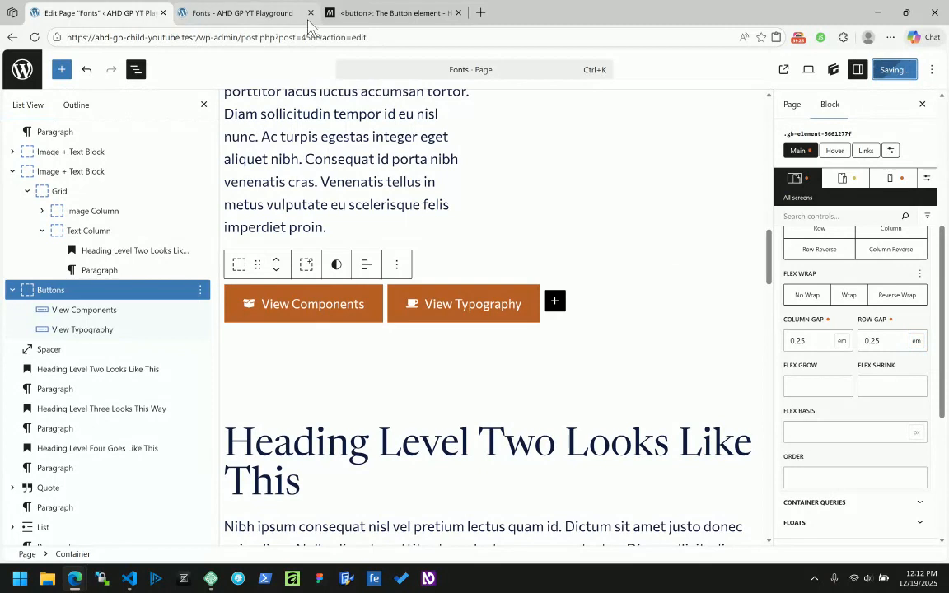
Step: Reload the live Fonts page and check the inline-flex buttons at full width and with the viewport narrowed to 429 px
left_click(260, 17)
left_click(35, 41)
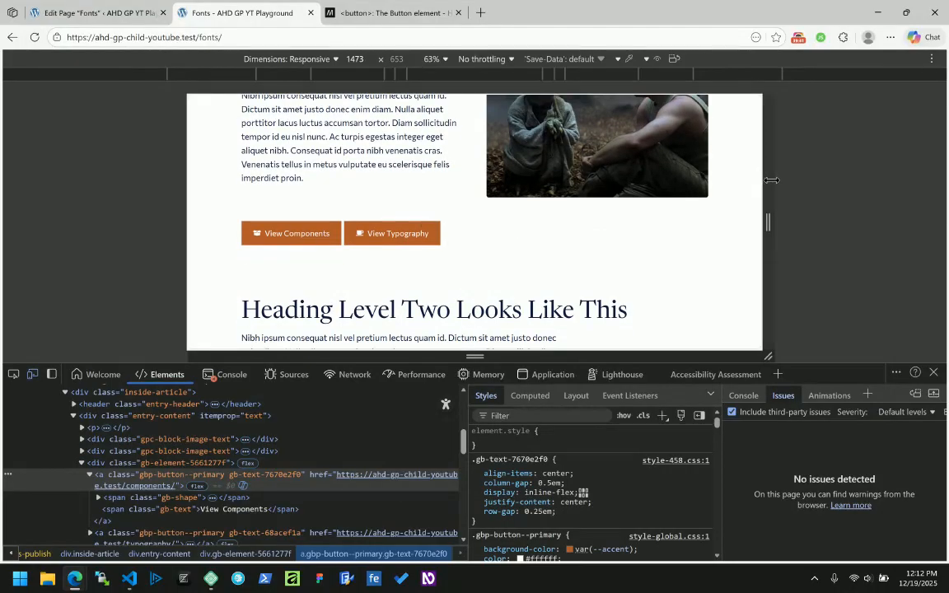
left_click_drag(765, 182, 565, 181)
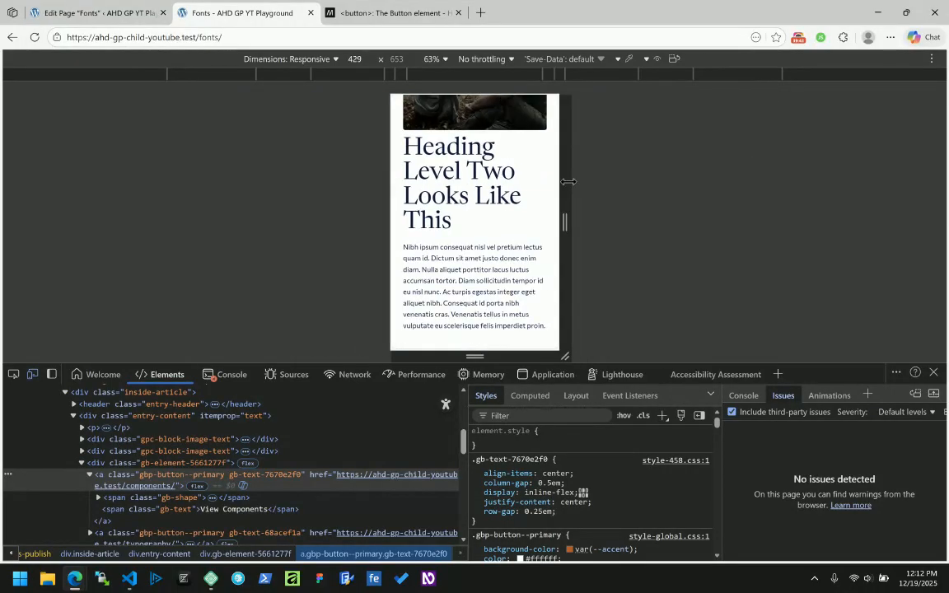
scroll(546, 196, "down", 3)
scroll(522, 197, "up", 1)
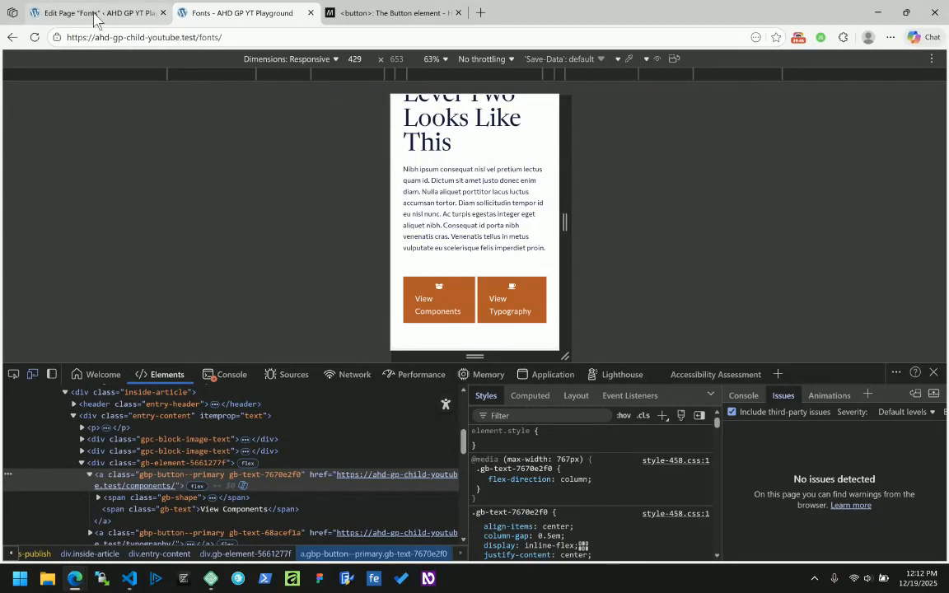
Step: Back in the page editor, compare the View Components button's alignment settings for mobile and for all screens
left_click(158, 18)
left_click(92, 321)
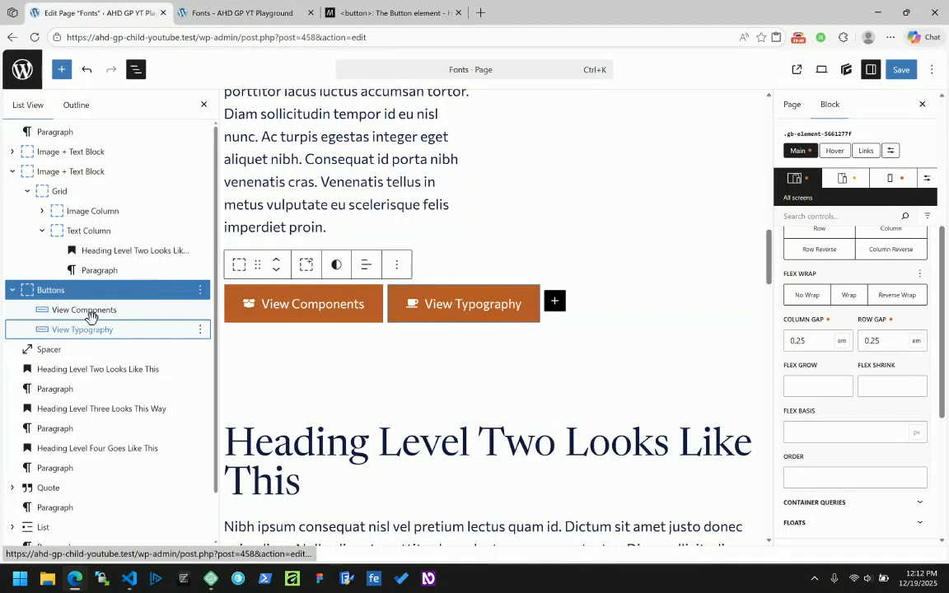
left_click(91, 312)
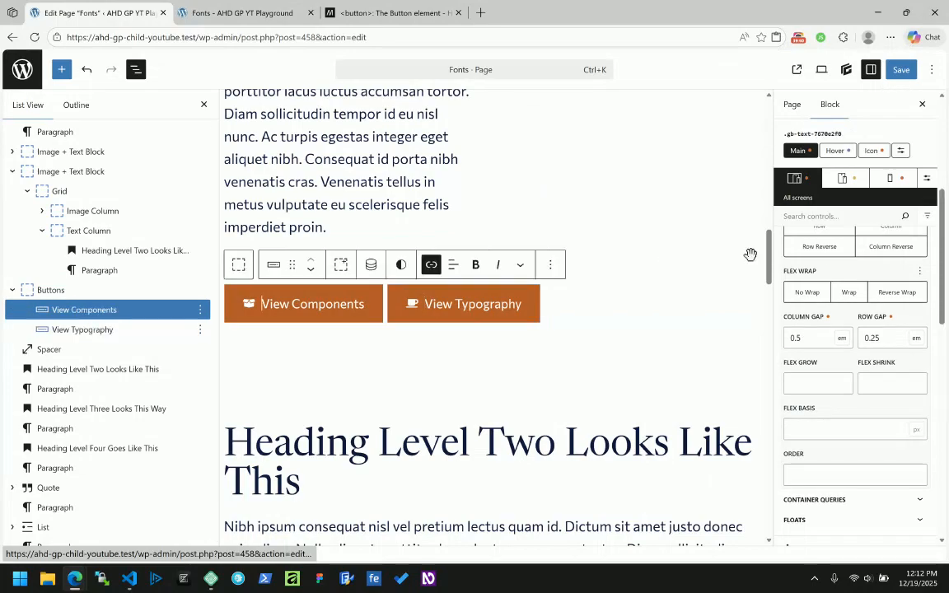
scroll(857, 247, "up", 1)
left_click(888, 182)
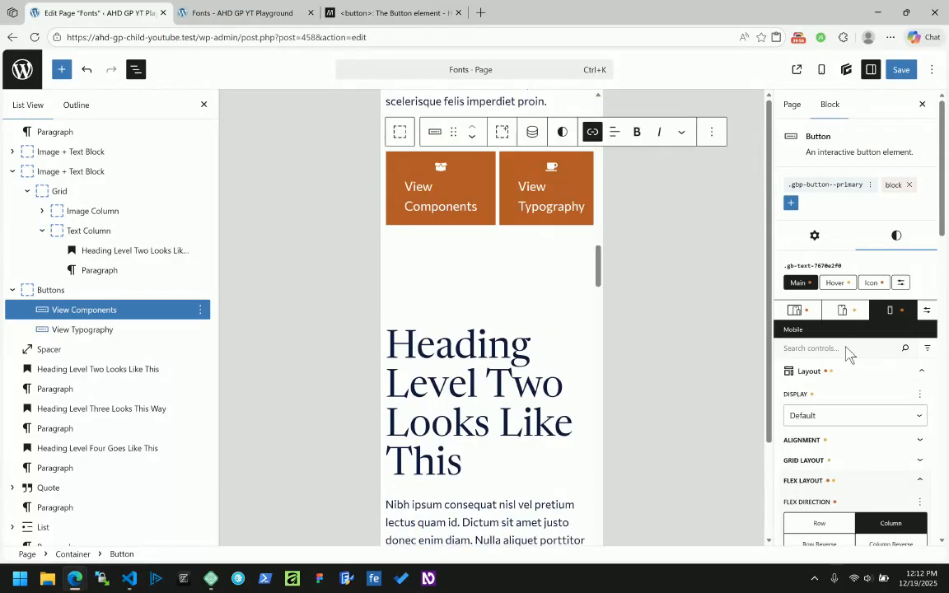
scroll(856, 395, "down", 2)
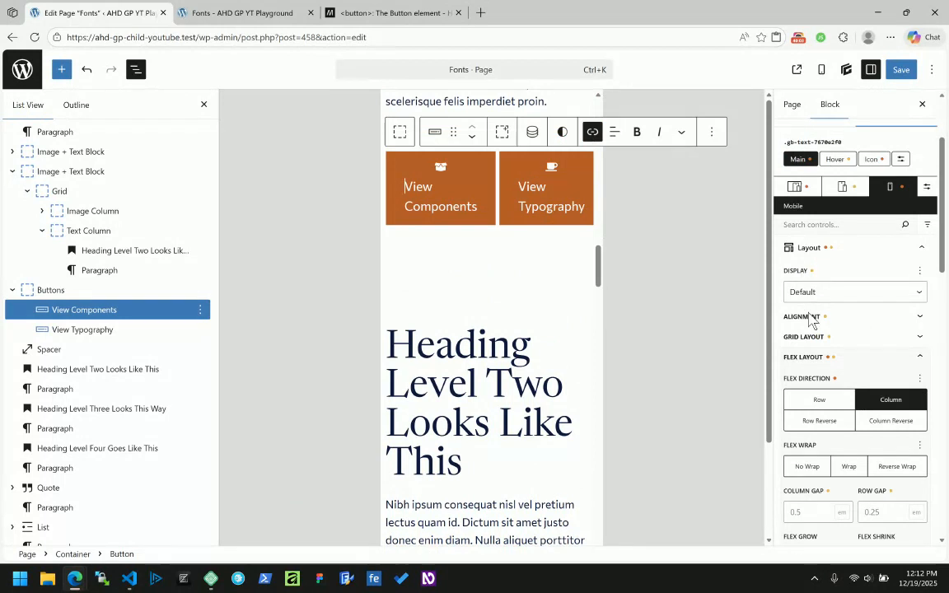
left_click(809, 318)
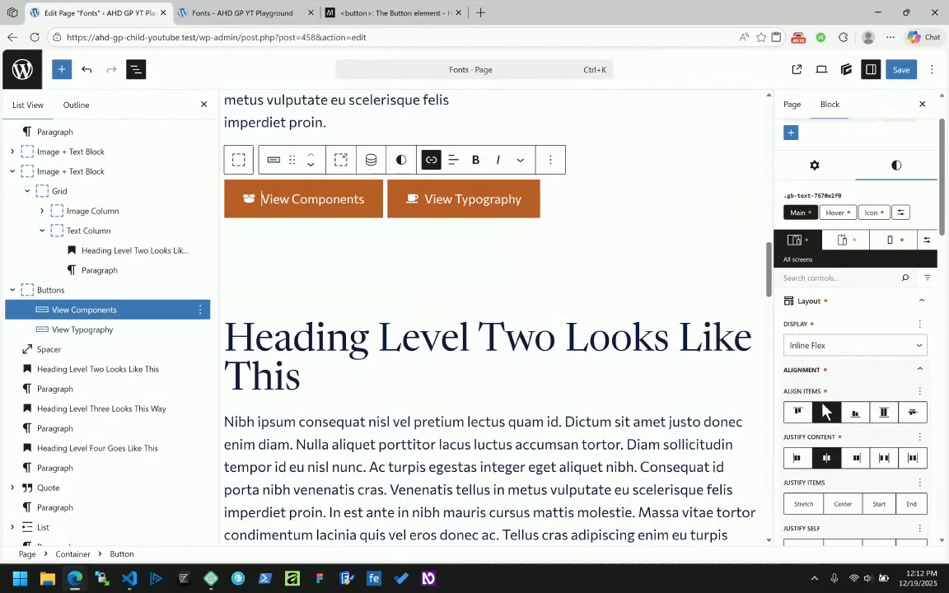
left_click(826, 412)
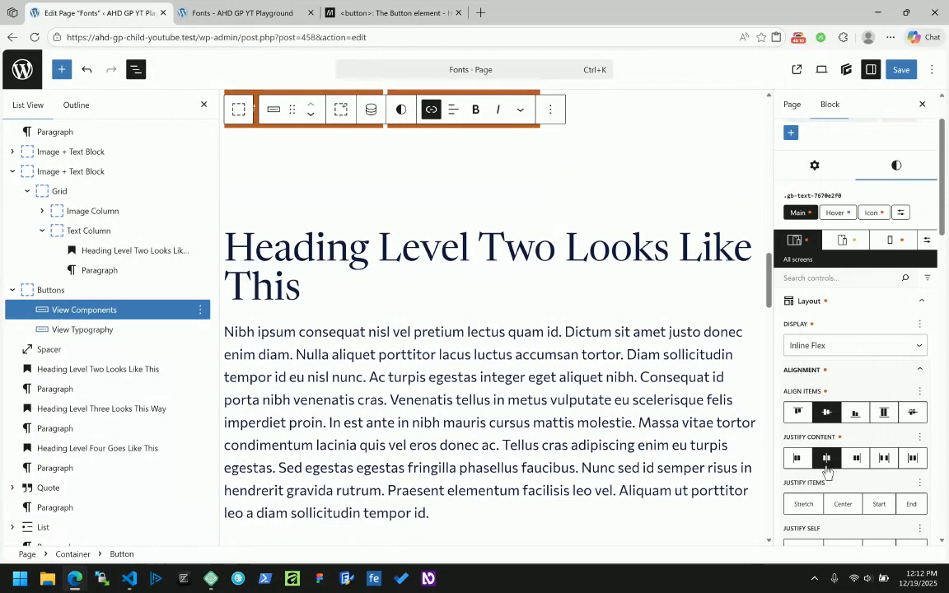
scroll(609, 266, "up", 2)
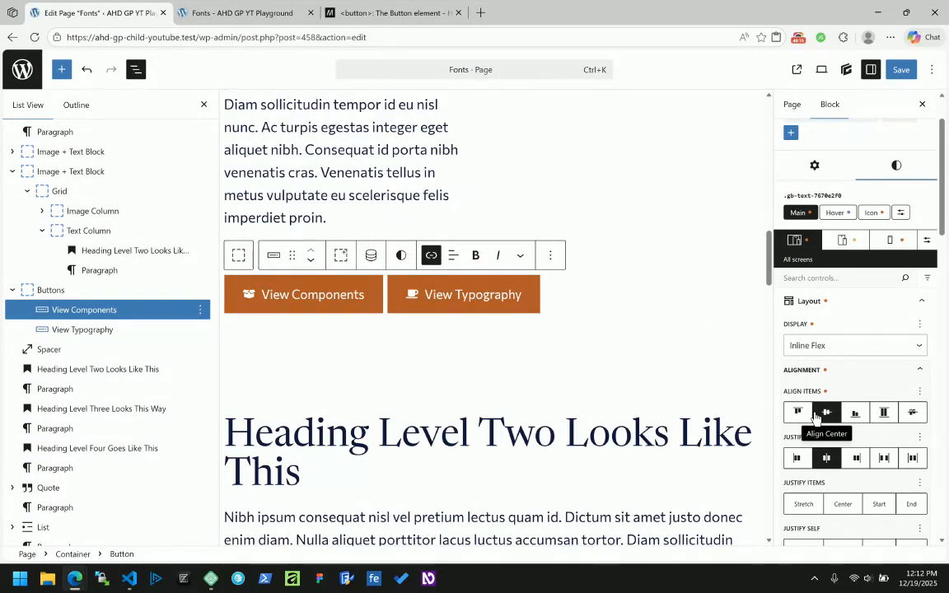
Step: Try centering Justify Items, Justify Self and Align Self on the View Components button for mobile
left_click(892, 242)
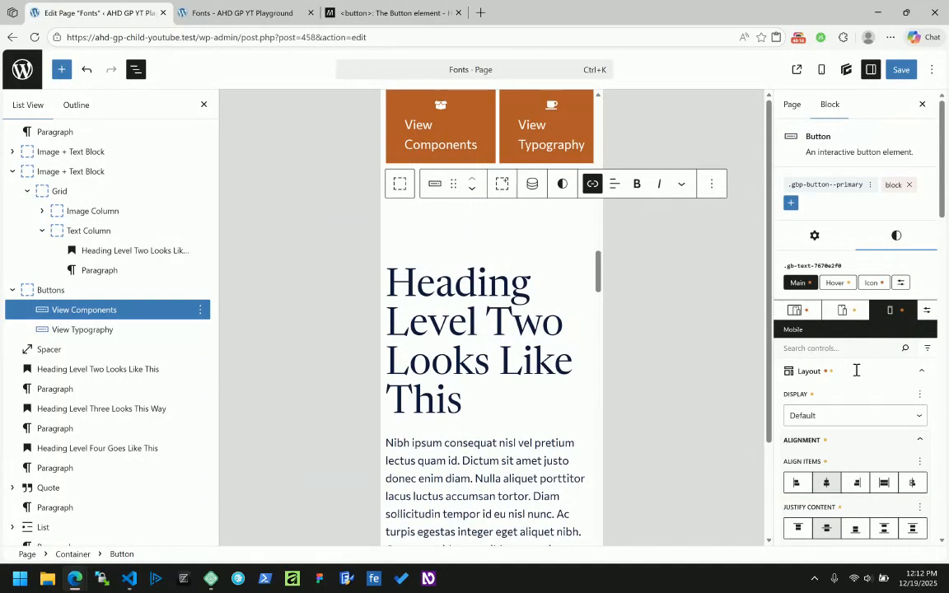
scroll(857, 372, "down", 2)
scroll(857, 384, "down", 4)
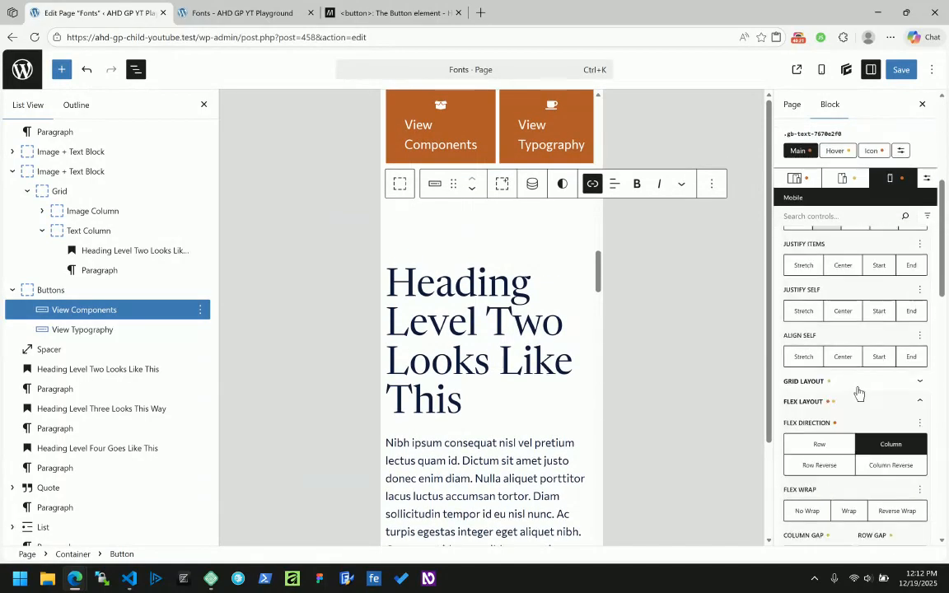
scroll(857, 386, "up", 1)
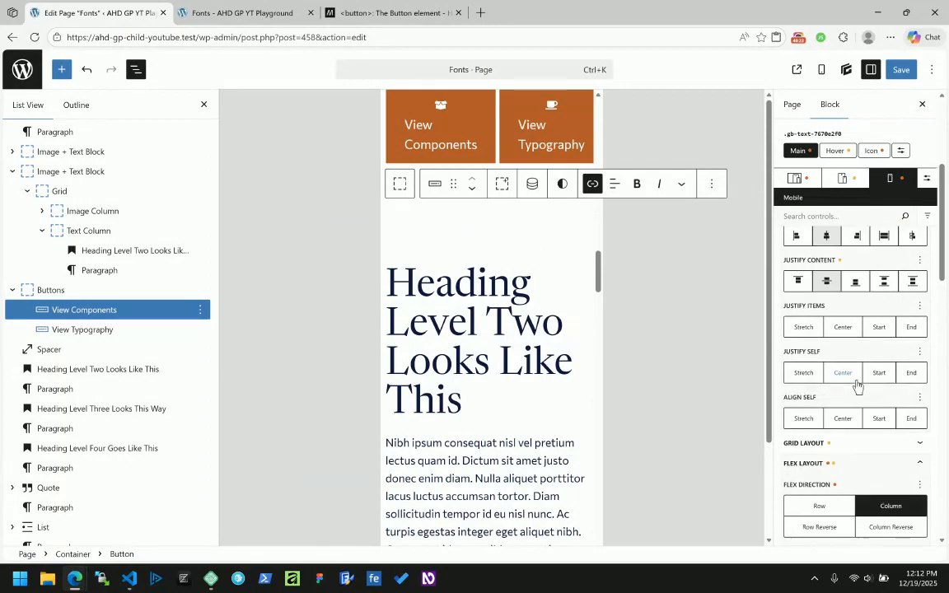
left_click(844, 328)
left_click(845, 329)
left_click(848, 376)
left_click(844, 419)
left_click(847, 420)
scroll(850, 419, "up", 3)
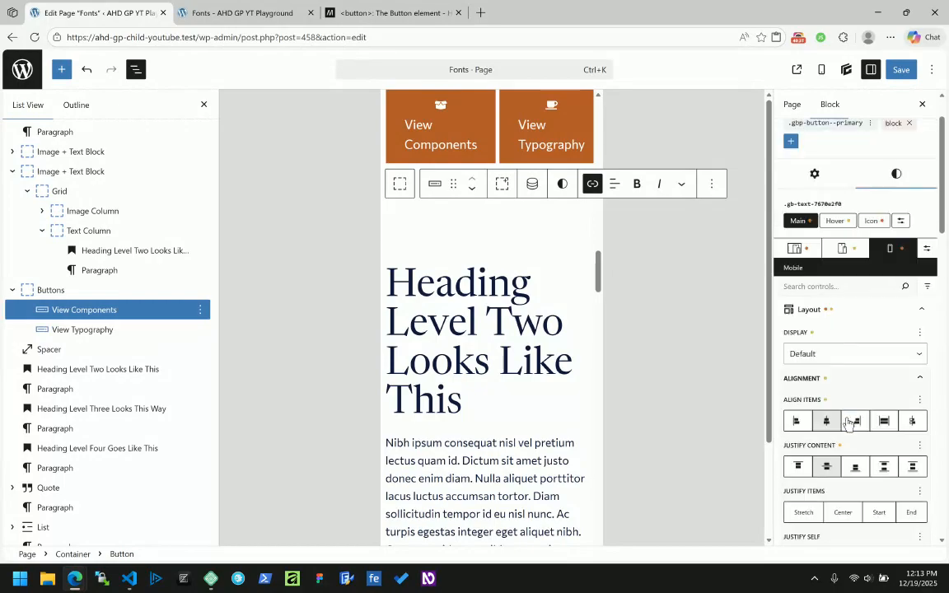
Step: Switch to the live Fonts page and examine the applied and computed styles of the View Components button's text span
left_click(826, 422)
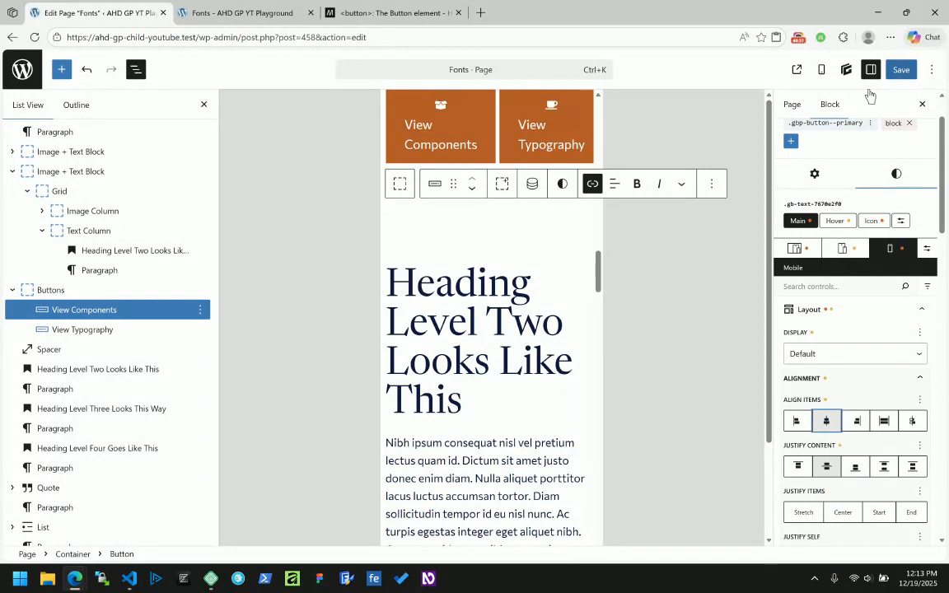
left_click(259, 11)
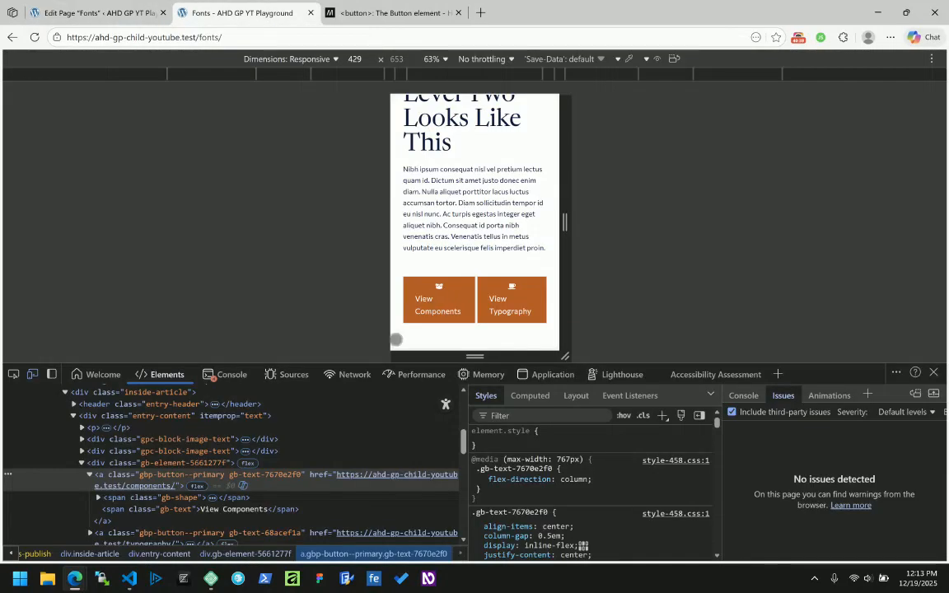
left_click(119, 512)
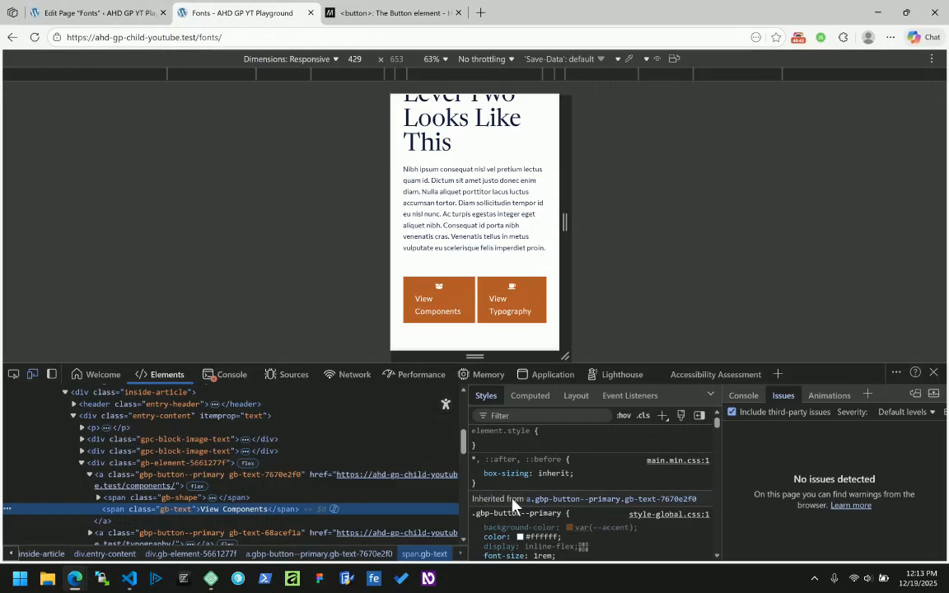
scroll(597, 477, "down", 1)
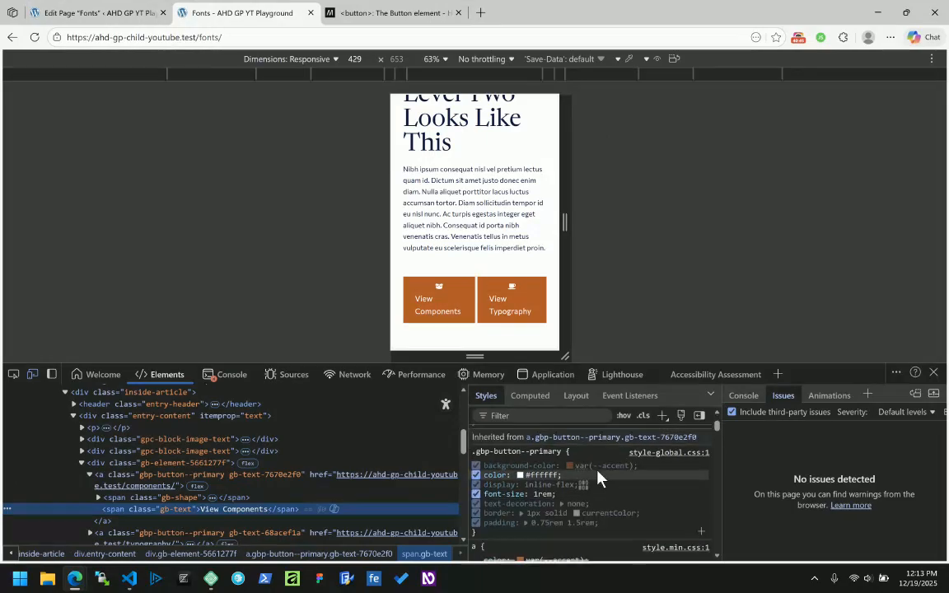
left_click(530, 395)
scroll(507, 491, "down", 2)
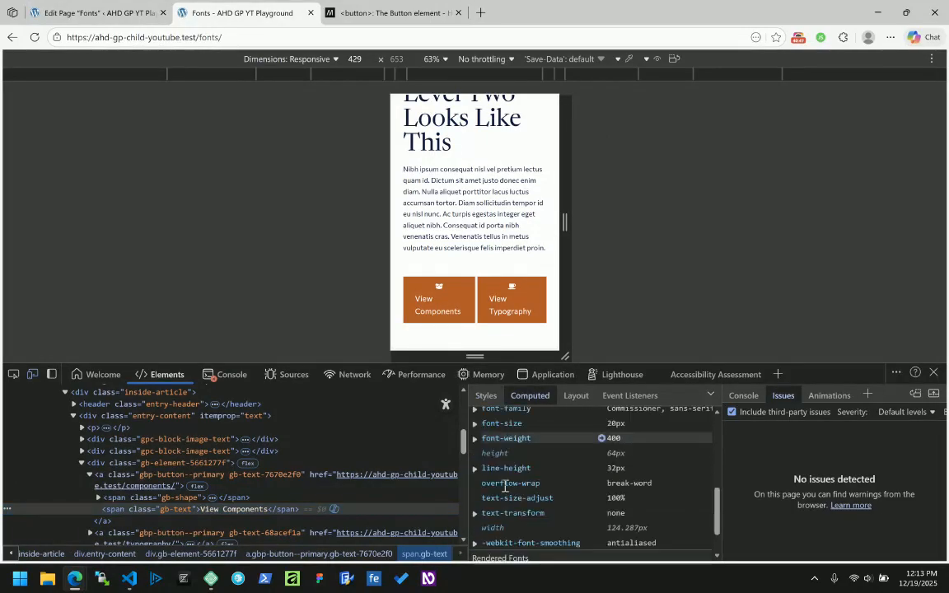
scroll(506, 487, "down", 2)
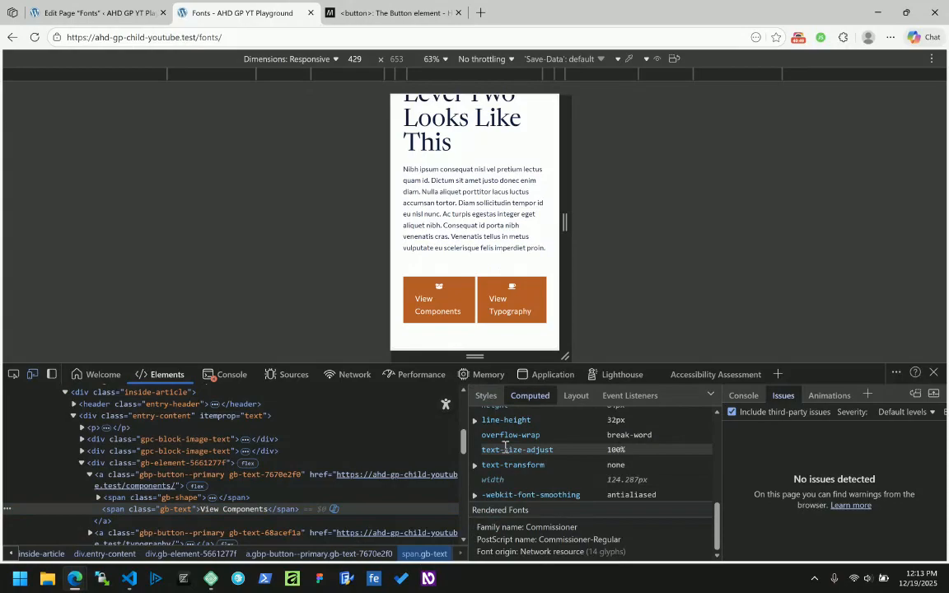
left_click(486, 395)
scroll(483, 410, "up", 2)
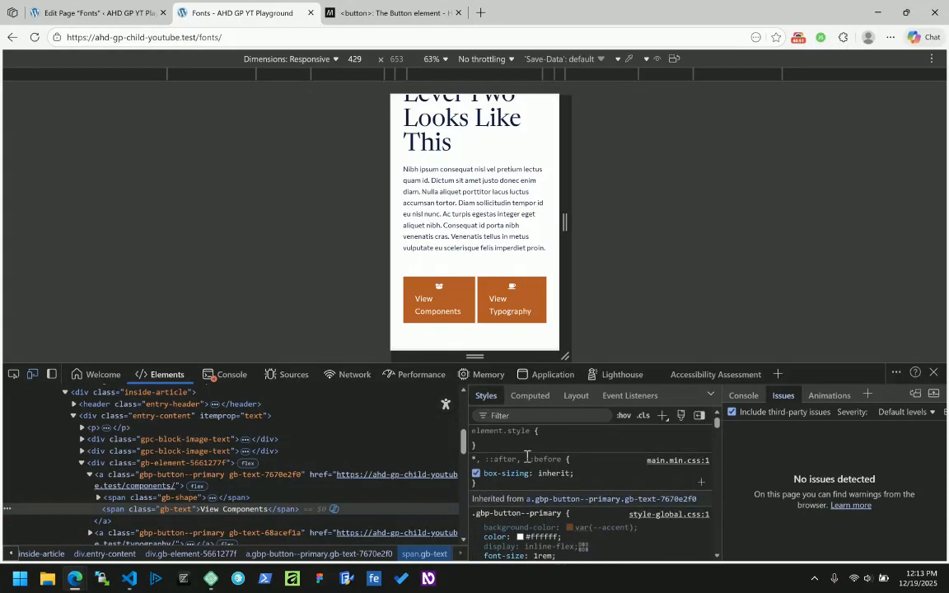
Step: Test text-align: center on the View Components text span in the developer tools and widen the viewport to 623 px
left_click(567, 446)
type("text")
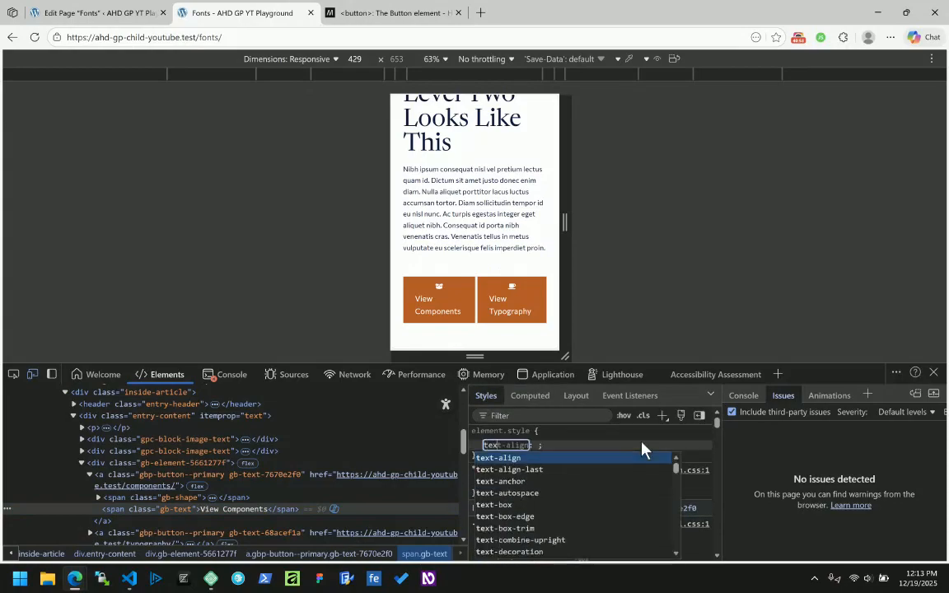
key("Tab")
type("ce")
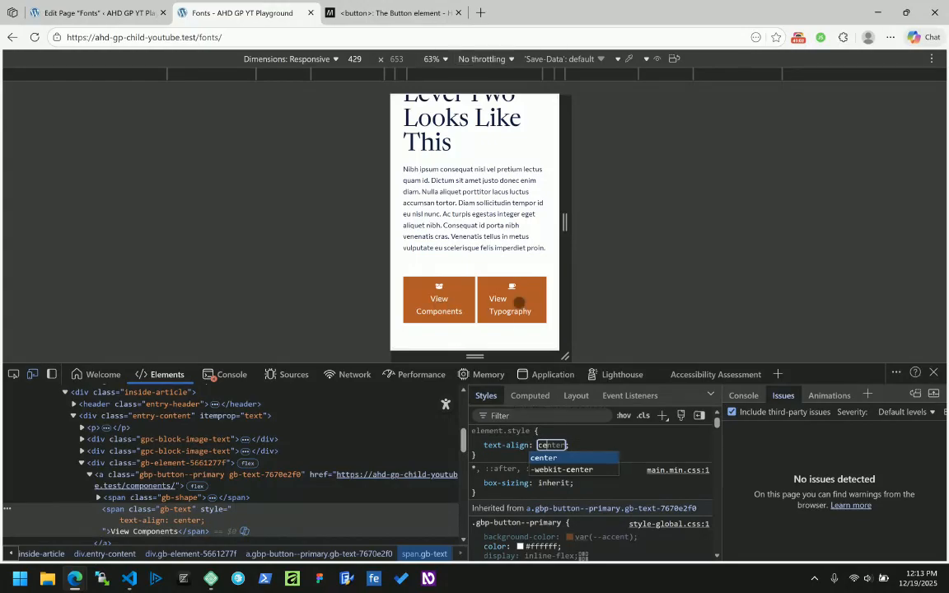
left_click_drag(560, 298, 597, 300)
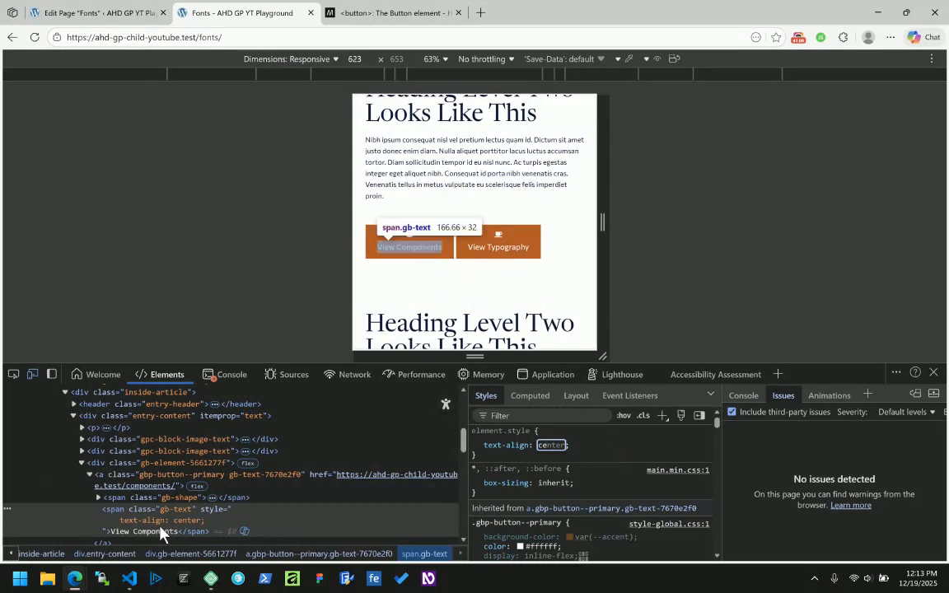
Step: Back in the page editor, set the View Components button's text alignment to center for mobile
left_click(89, 12)
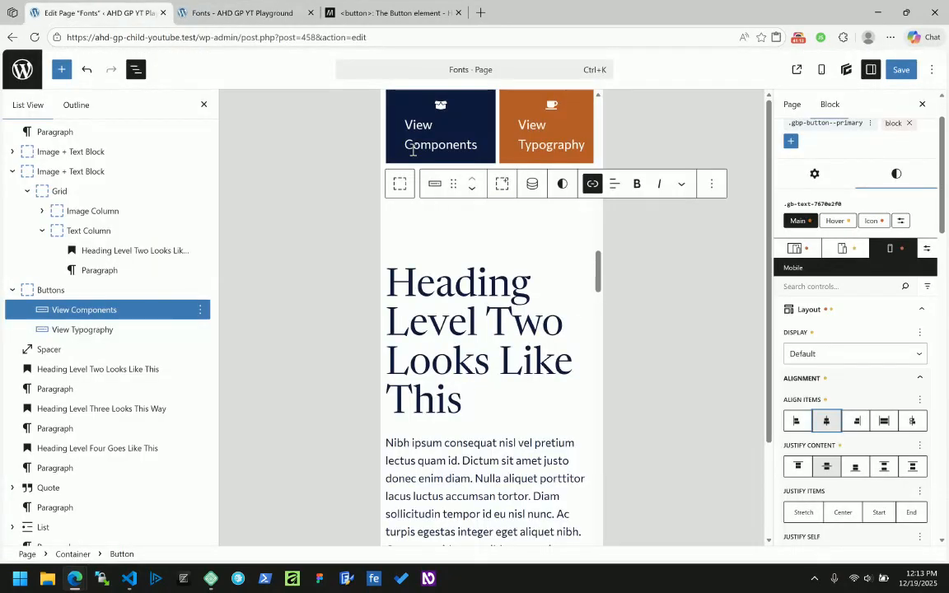
scroll(826, 150, "up", 1)
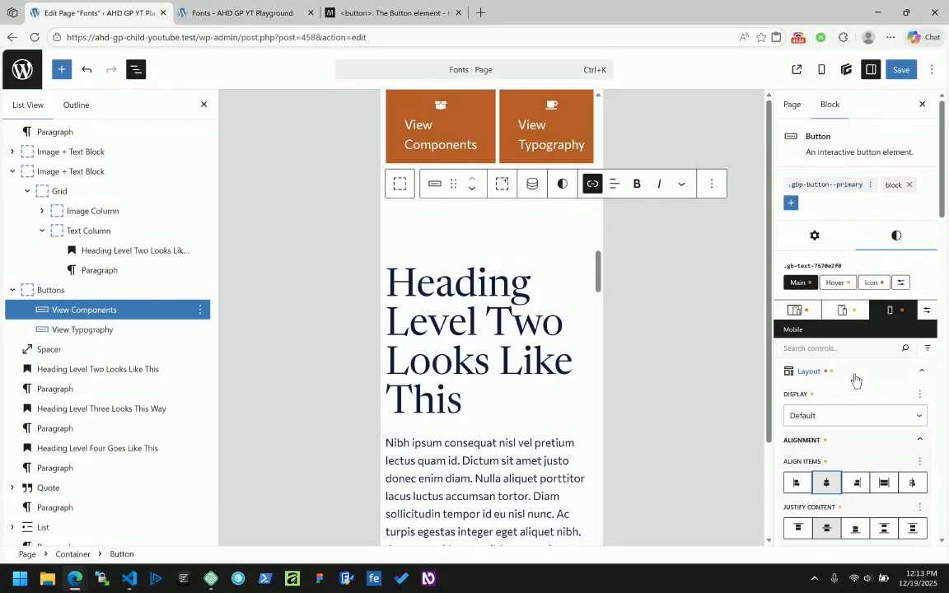
scroll(856, 378, "down", 5)
scroll(853, 379, "down", 10)
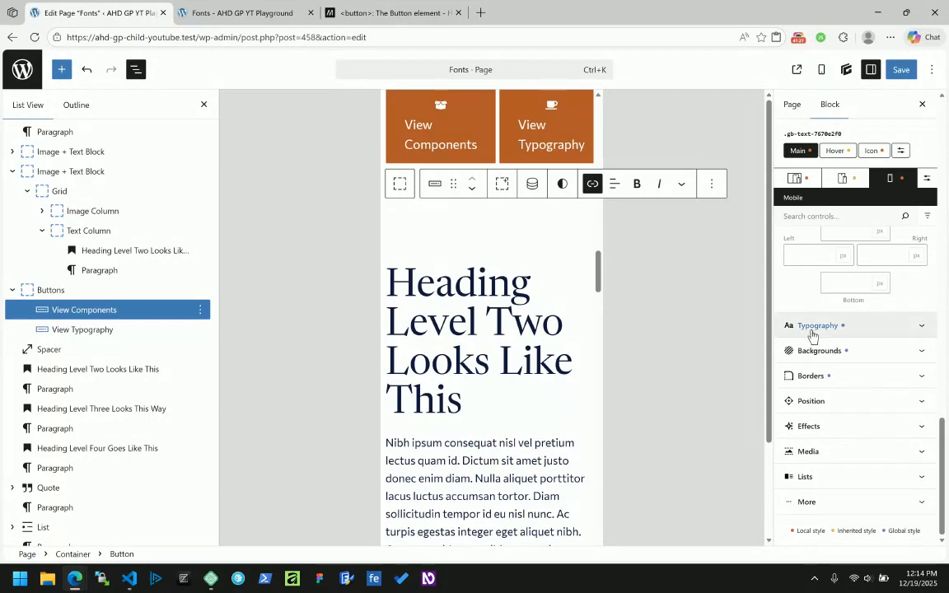
left_click(811, 330)
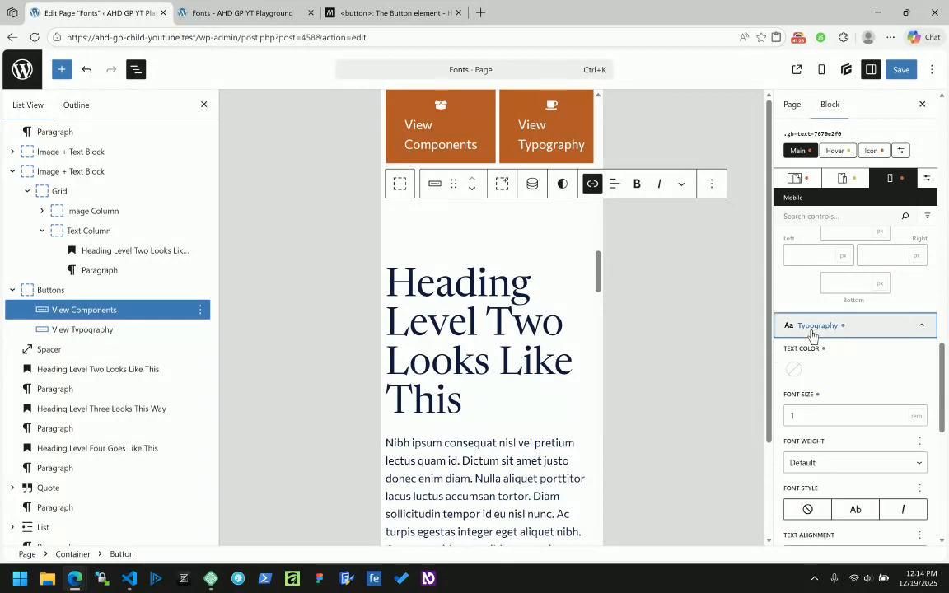
scroll(822, 420, "down", 3)
left_click(834, 436)
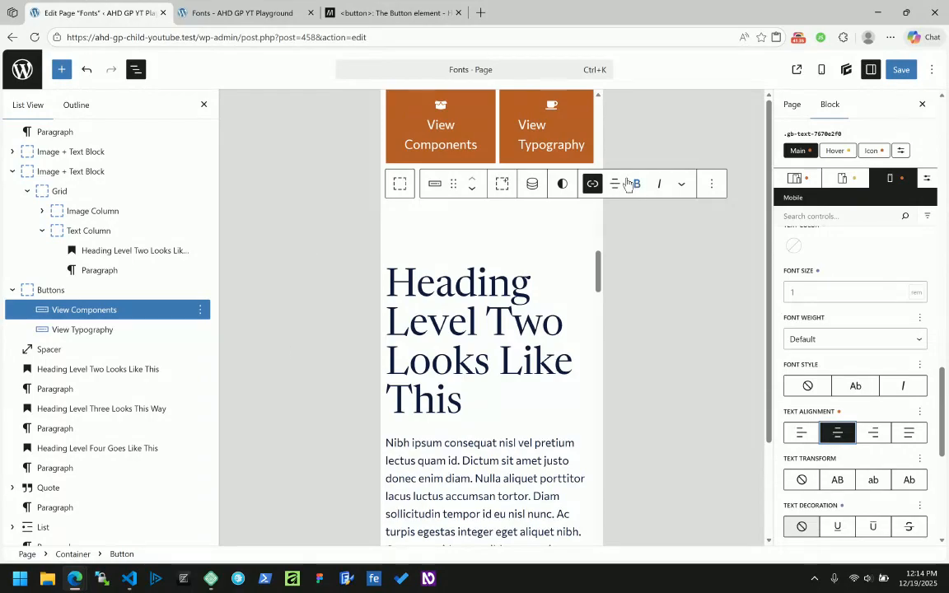
Step: Copy the View Components button's styles onto the View Typography button and save the page
left_click(562, 184)
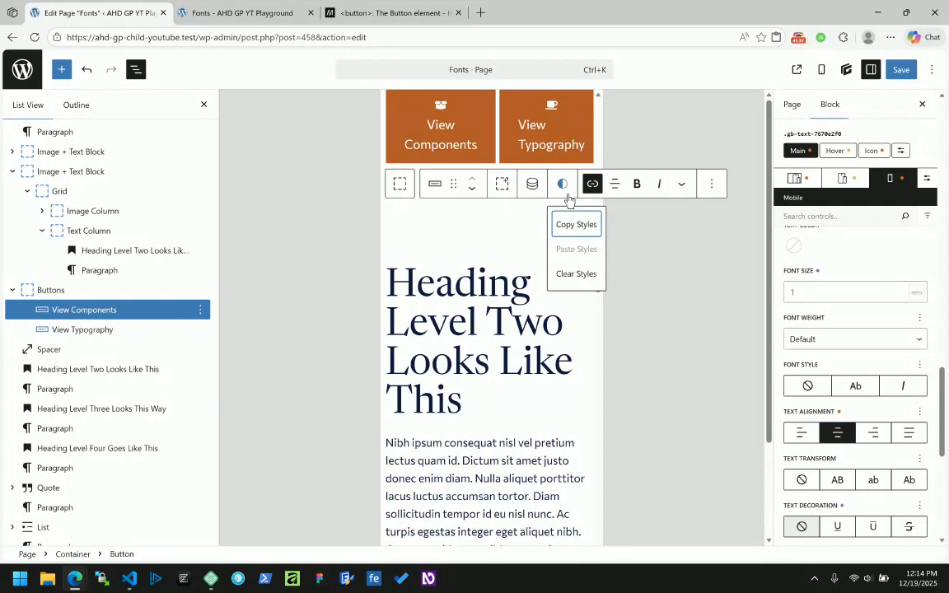
left_click(575, 225)
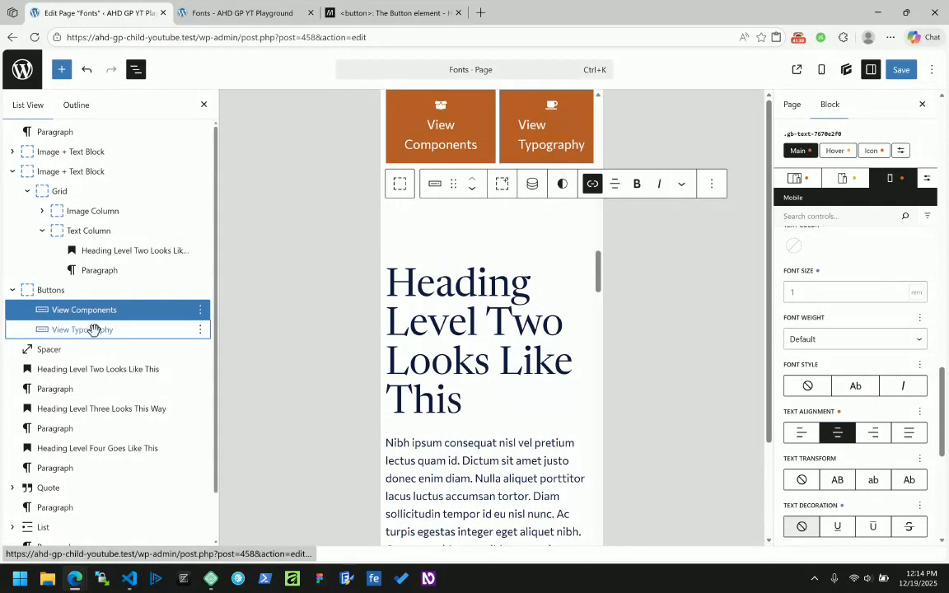
left_click(536, 135)
left_click(438, 184)
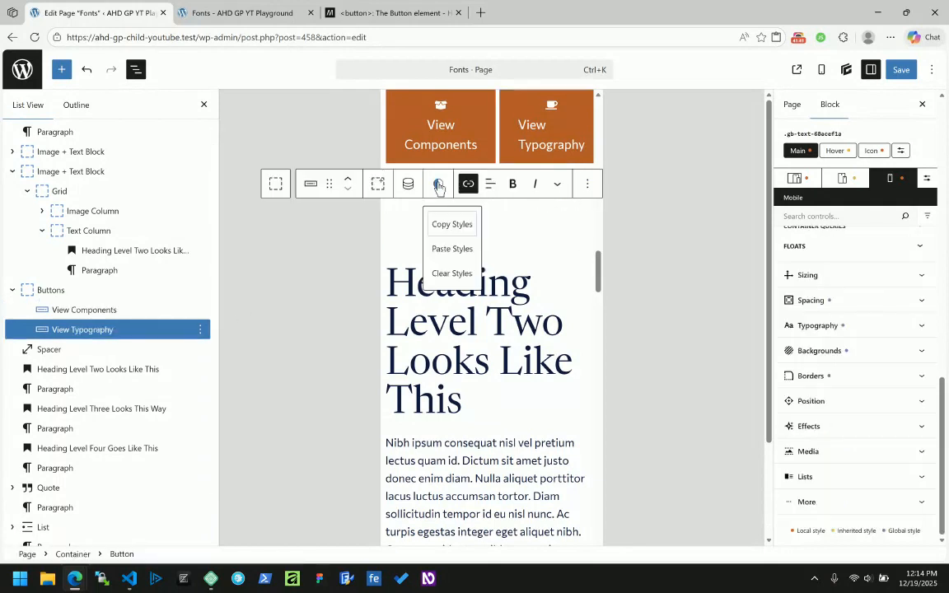
left_click(452, 249)
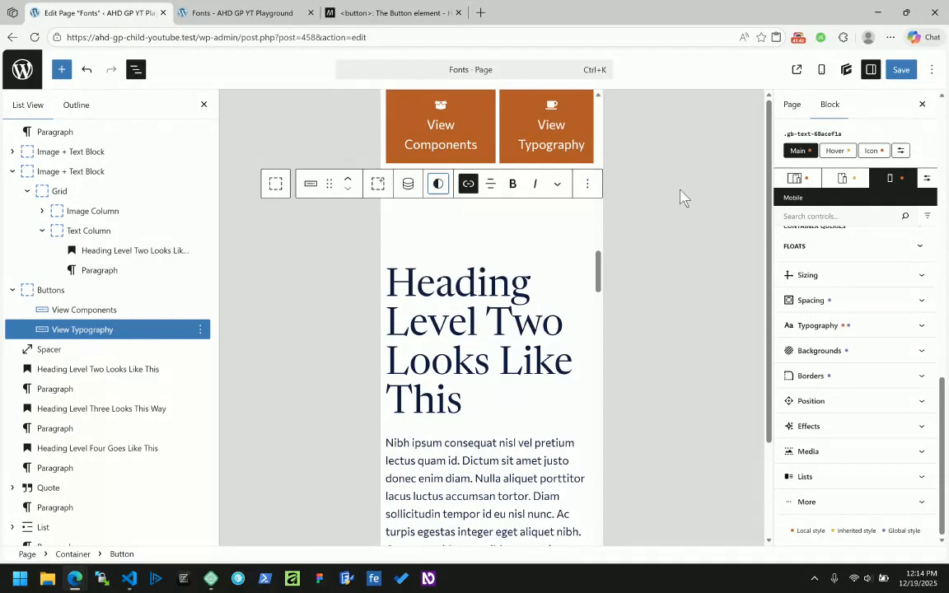
left_click(901, 70)
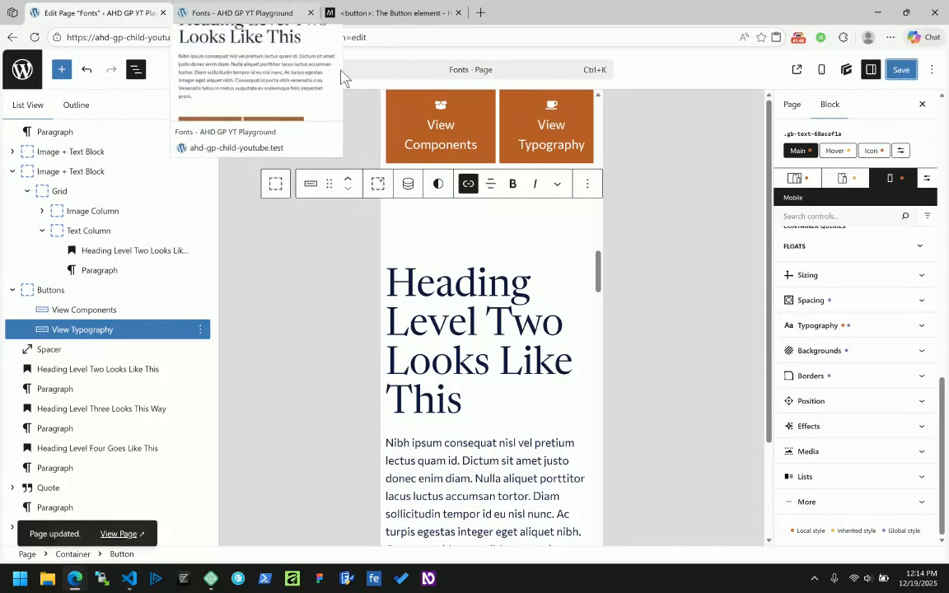
Step: Reload the live Fonts page and check the buttons' text alignment with the viewport narrowed to 388 px
left_click(239, 13)
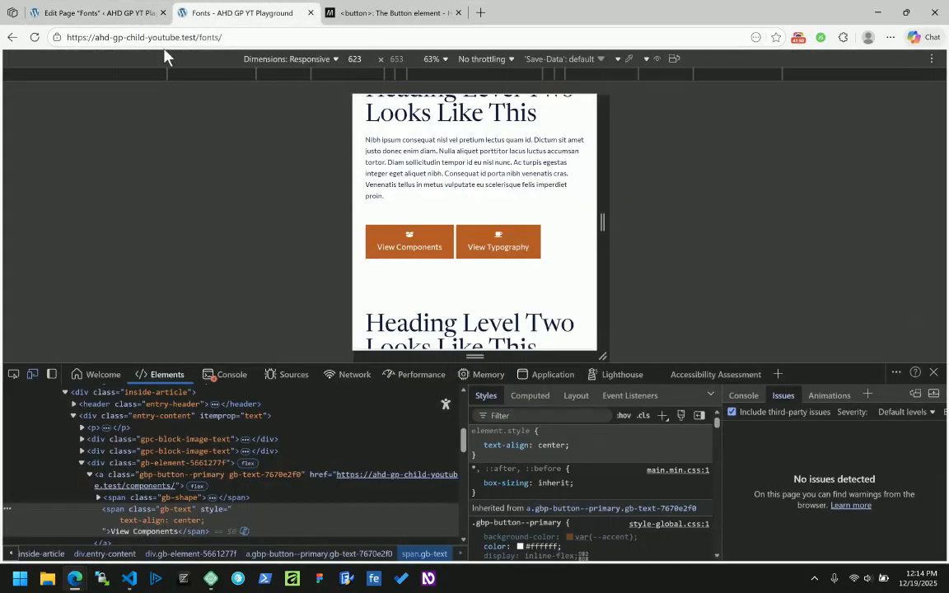
left_click(33, 37)
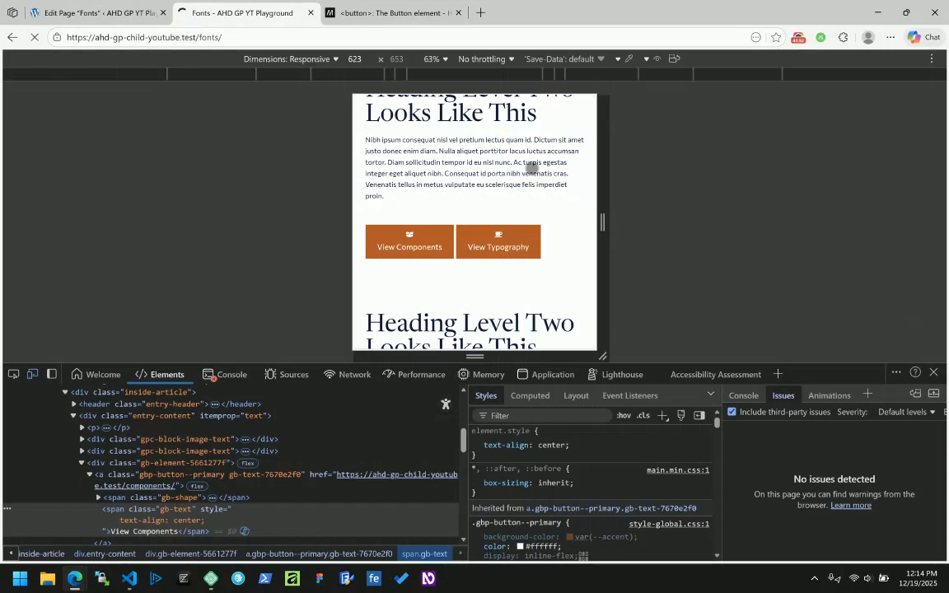
left_click_drag(599, 181, 560, 217)
scroll(511, 196, "down", 3)
scroll(545, 212, "down", 2)
Step: In the page editor, set the Buttons container's flex wrap to Wrap for all screens and save the page
left_click(67, 12)
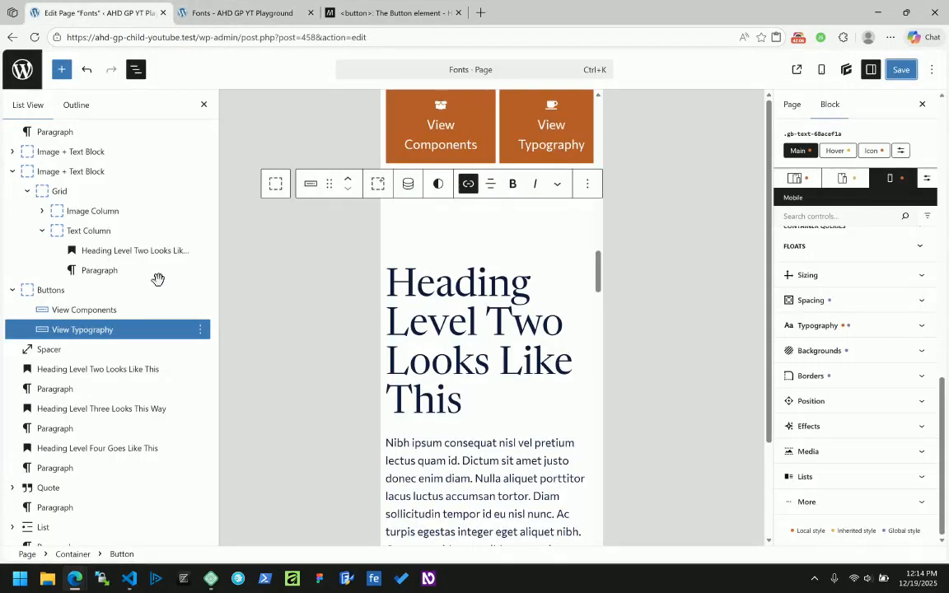
left_click(527, 205)
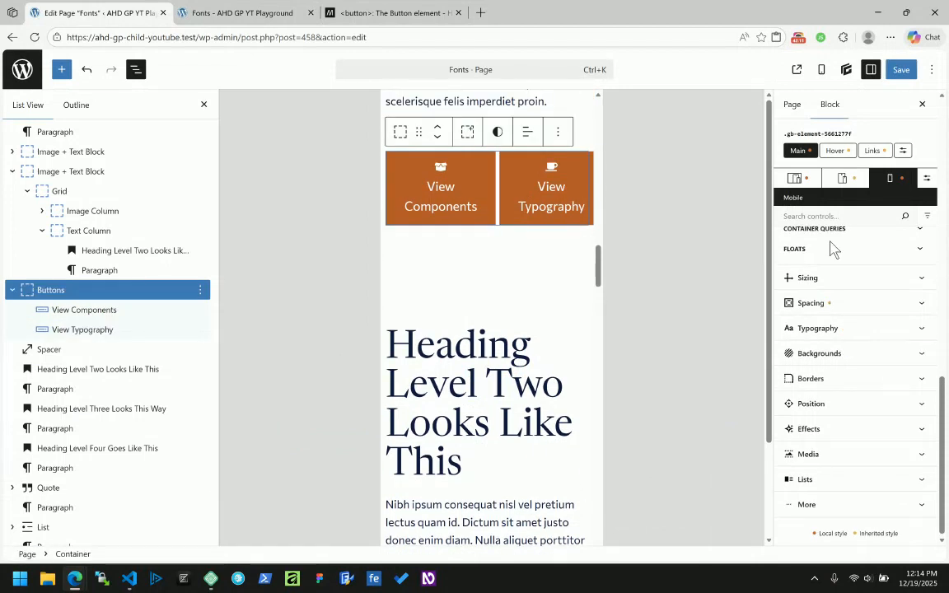
scroll(856, 280, "up", 6)
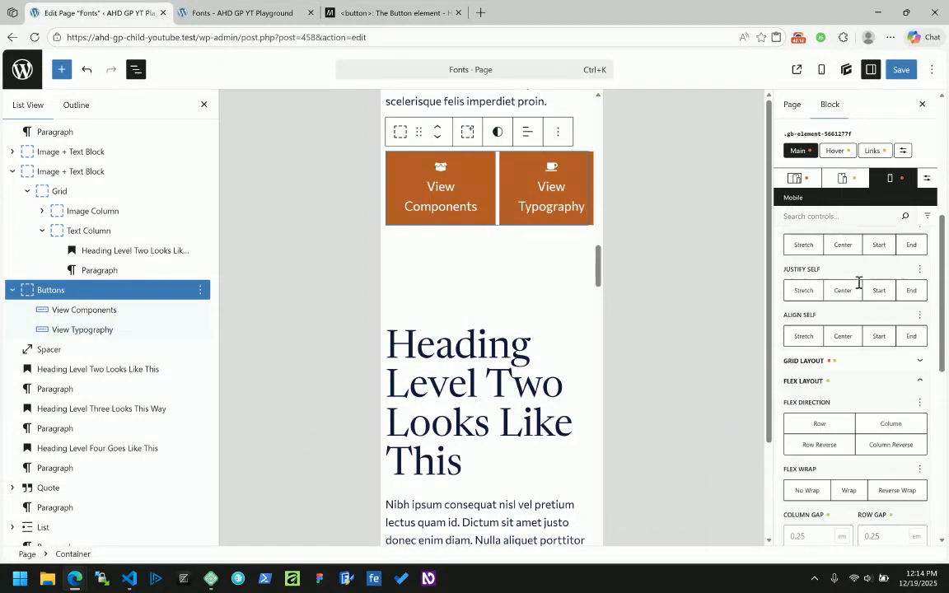
left_click(794, 177)
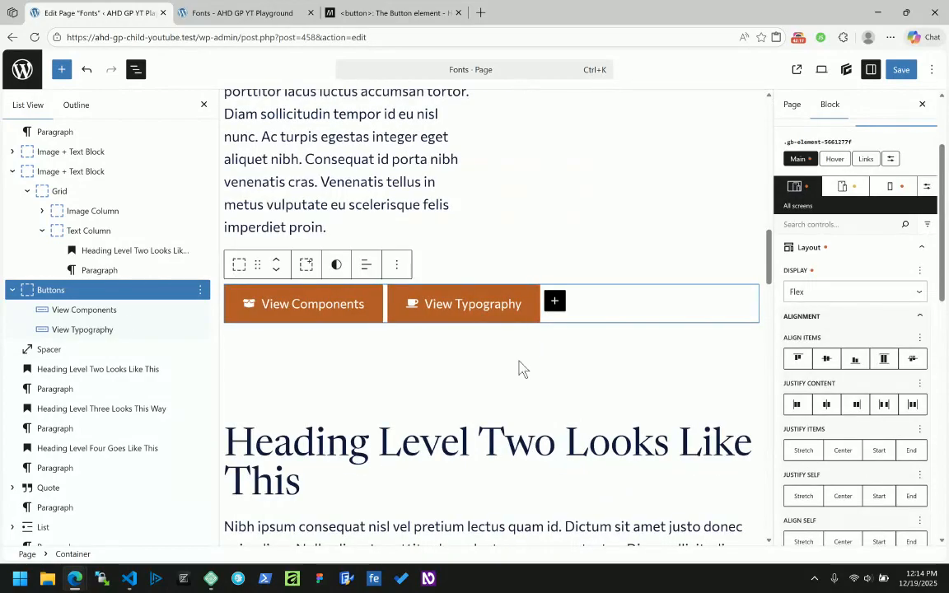
scroll(858, 324, "down", 3)
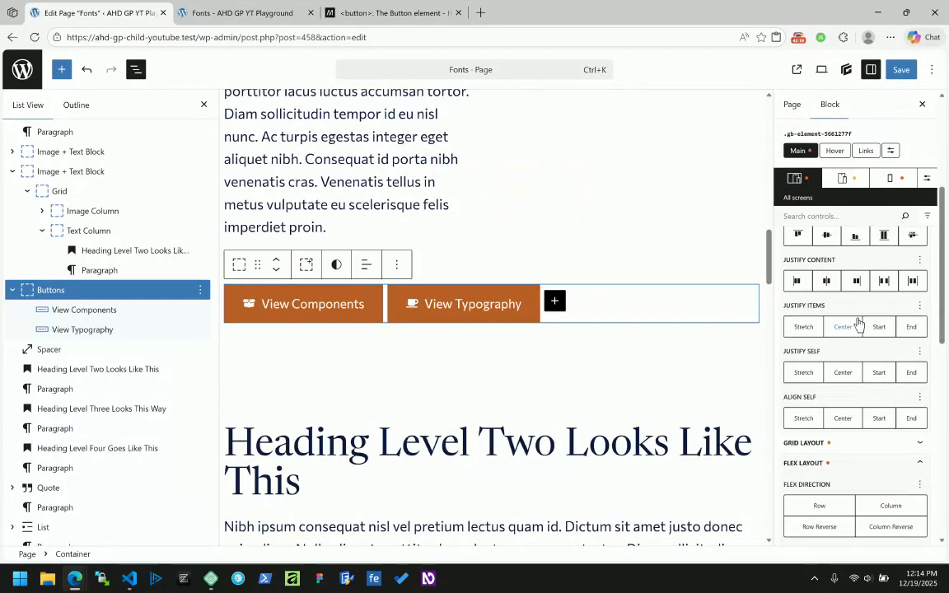
scroll(858, 324, "up", 3)
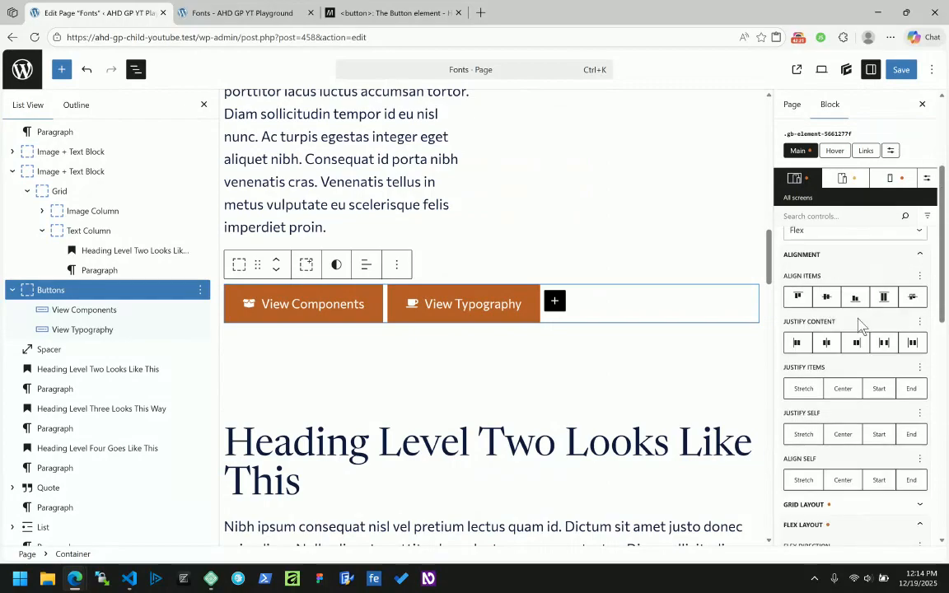
left_click(816, 380)
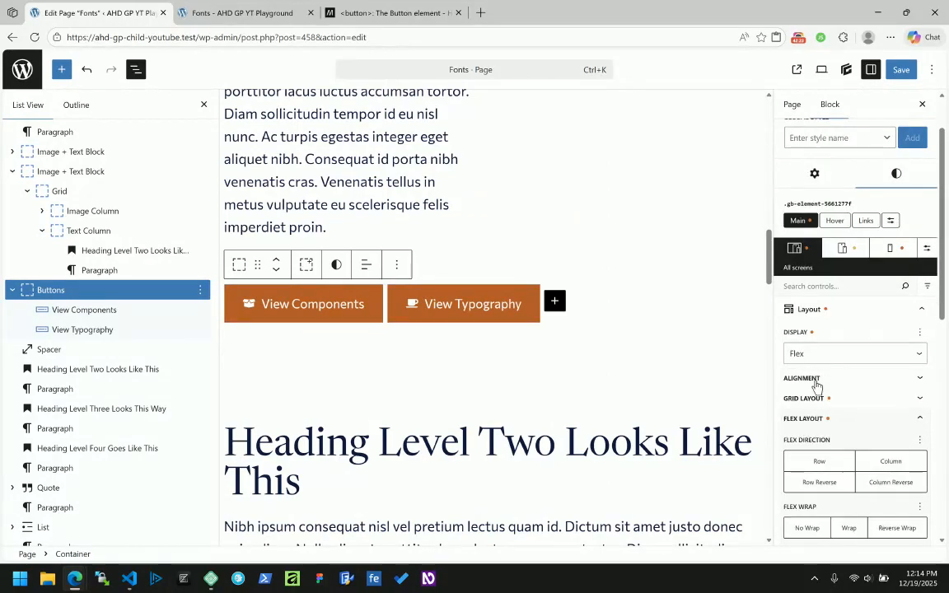
scroll(810, 423, "down", 2)
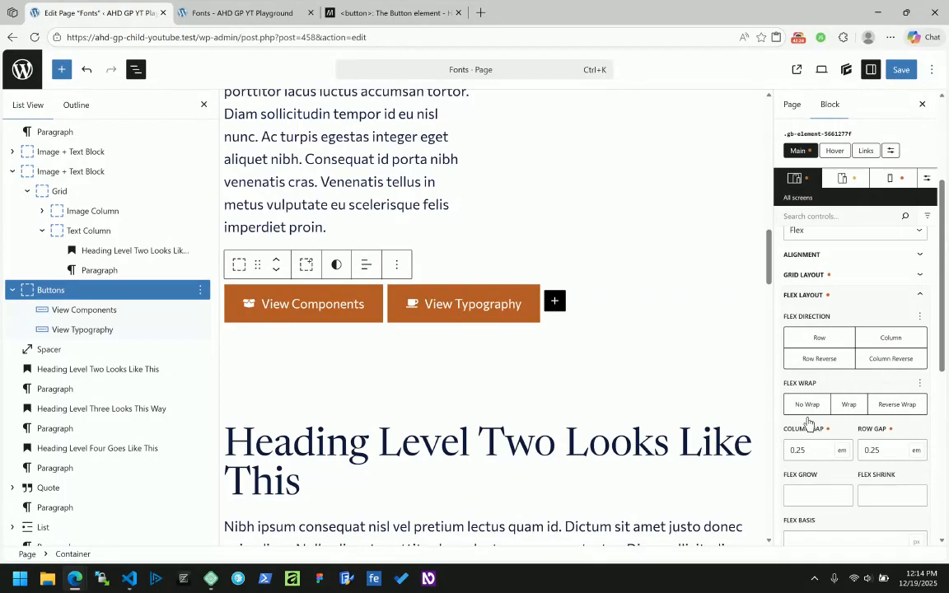
left_click(848, 406)
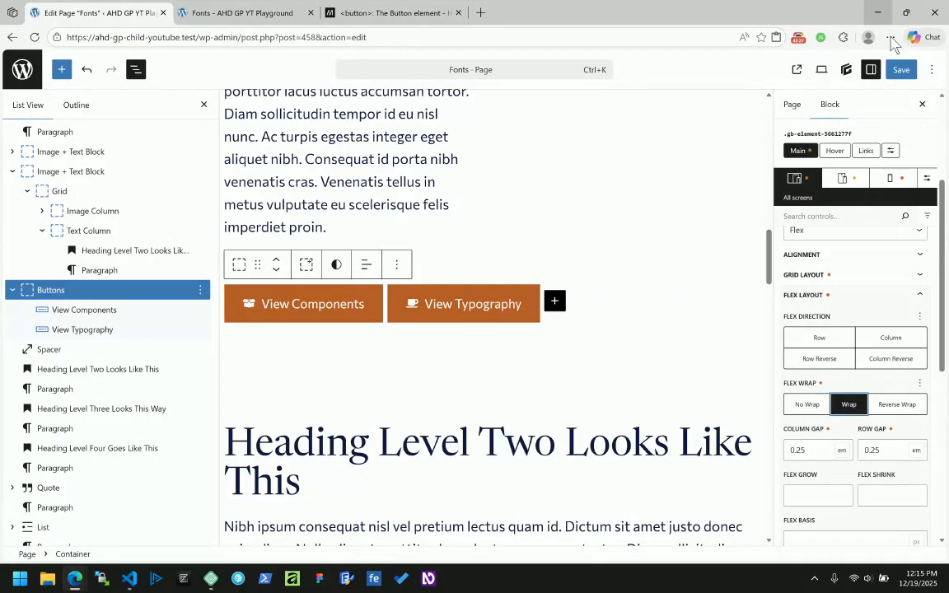
left_click(900, 69)
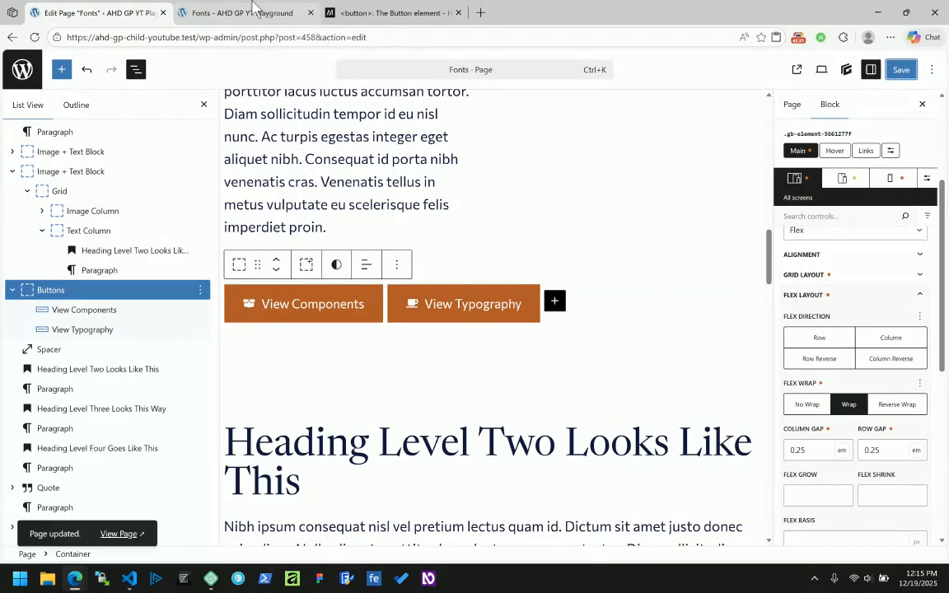
Step: Reload the live Fonts page, check how the buttons wrap at 388 px and inspect the View Components text
left_click(247, 13)
left_click(35, 37)
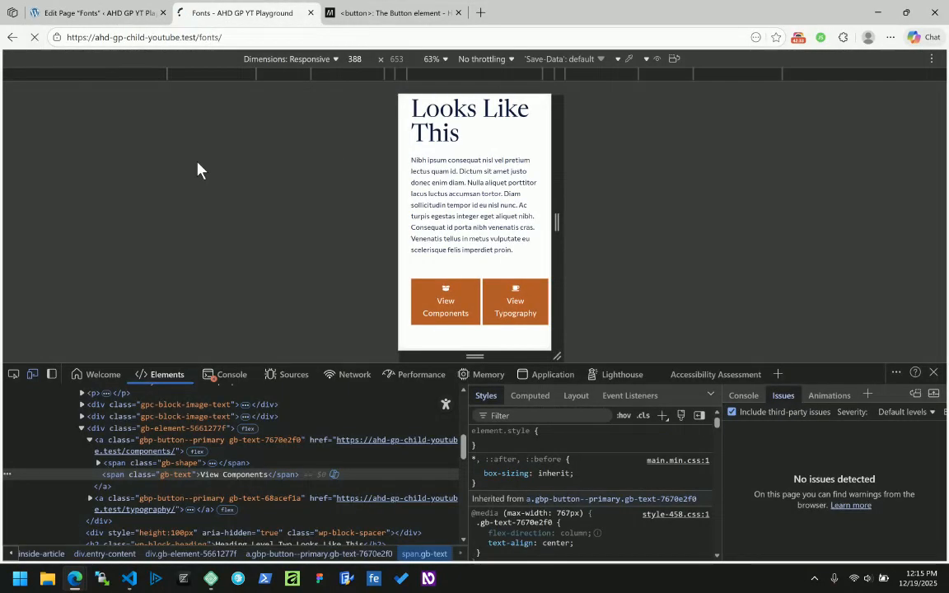
scroll(445, 171, "down", 2)
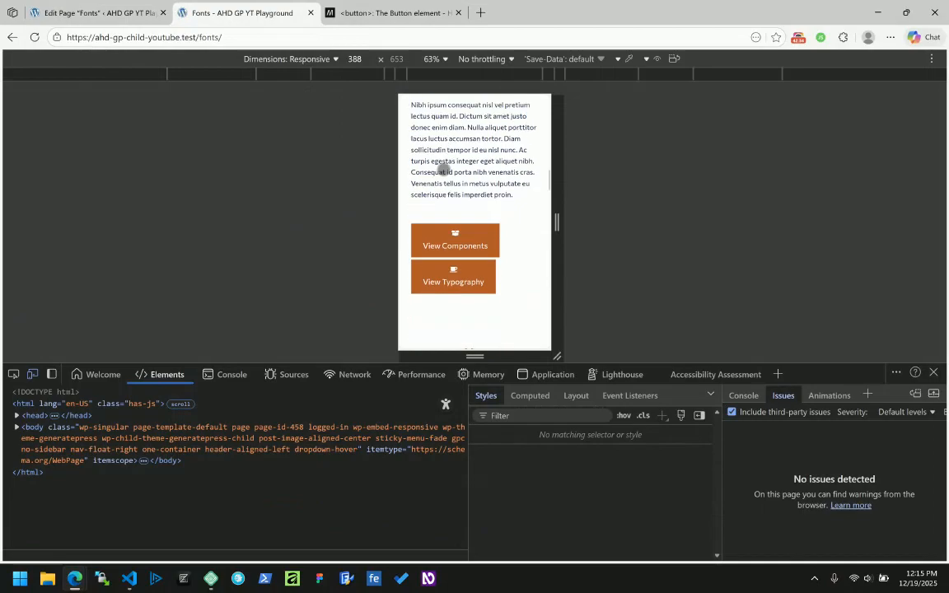
key("ctrl+shift+c")
left_click(454, 246)
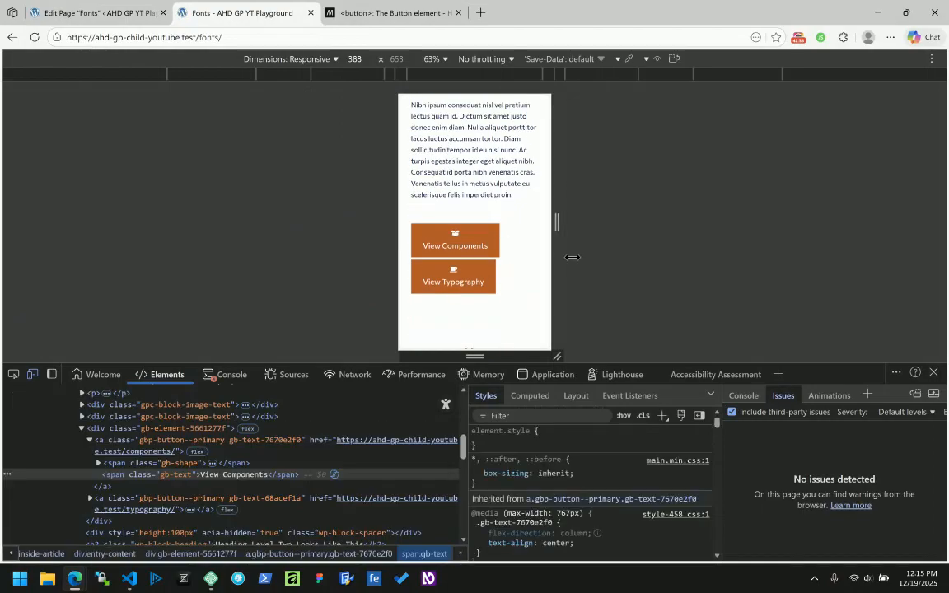
Step: Check how the buttons stack on the live Fonts page at 492 px and compare with the View Components block in the editor
left_click_drag(624, 258, 577, 258)
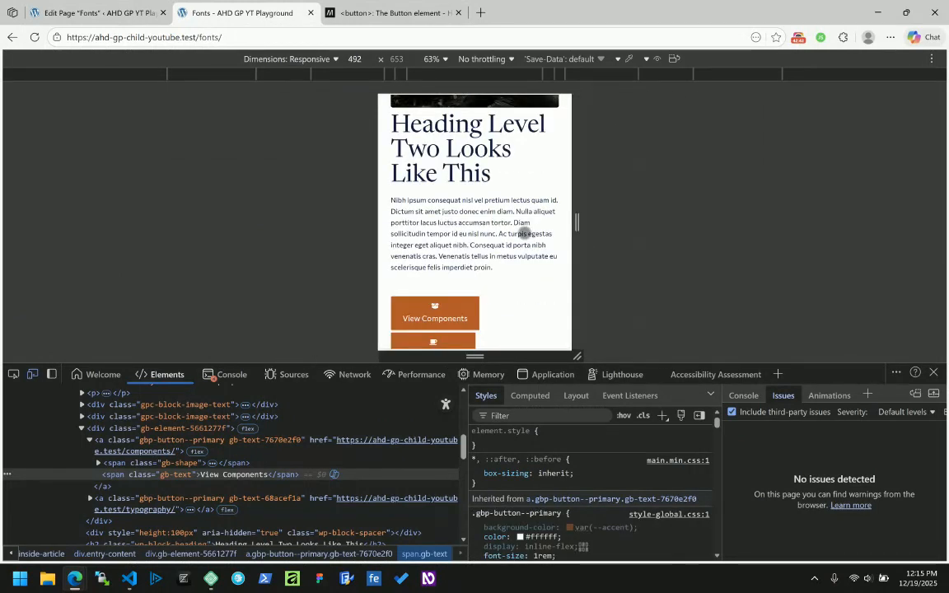
scroll(503, 213, "down", 2)
left_click(110, 11)
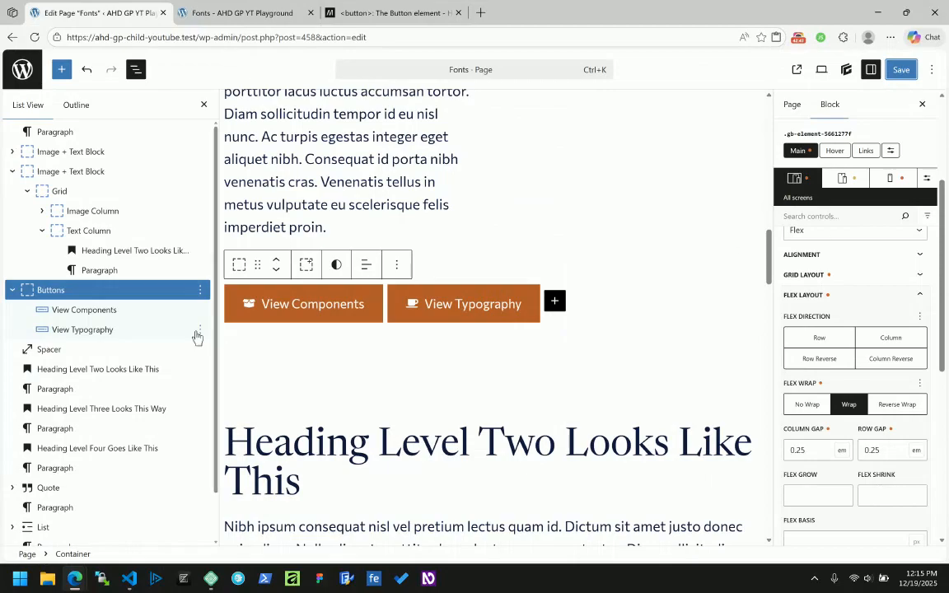
left_click(60, 310)
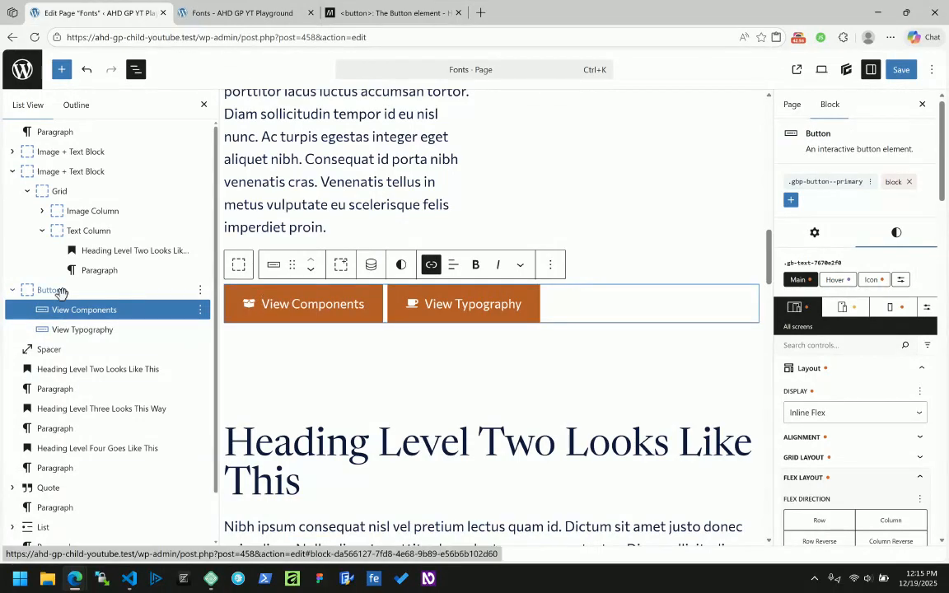
left_click(239, 12)
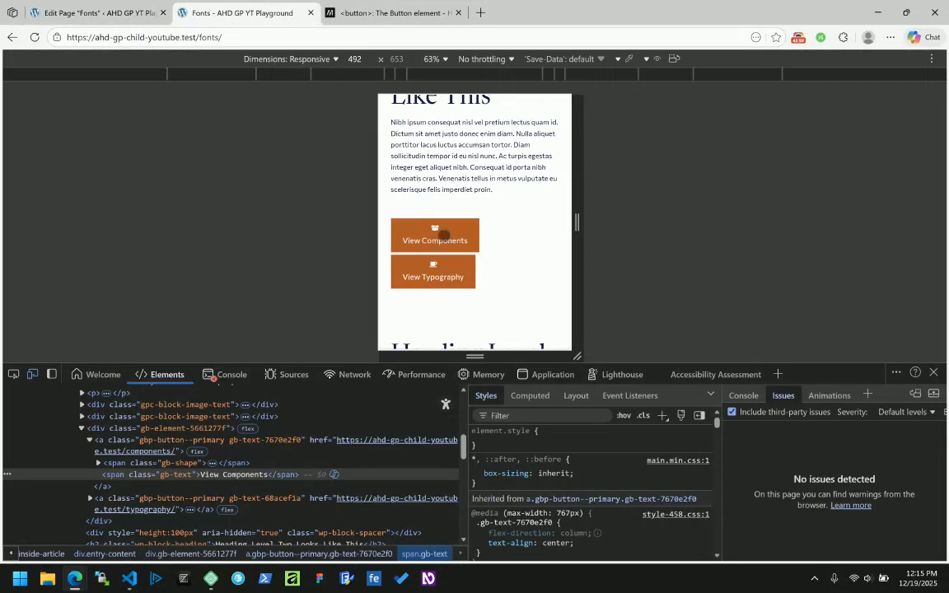
left_click(132, 16)
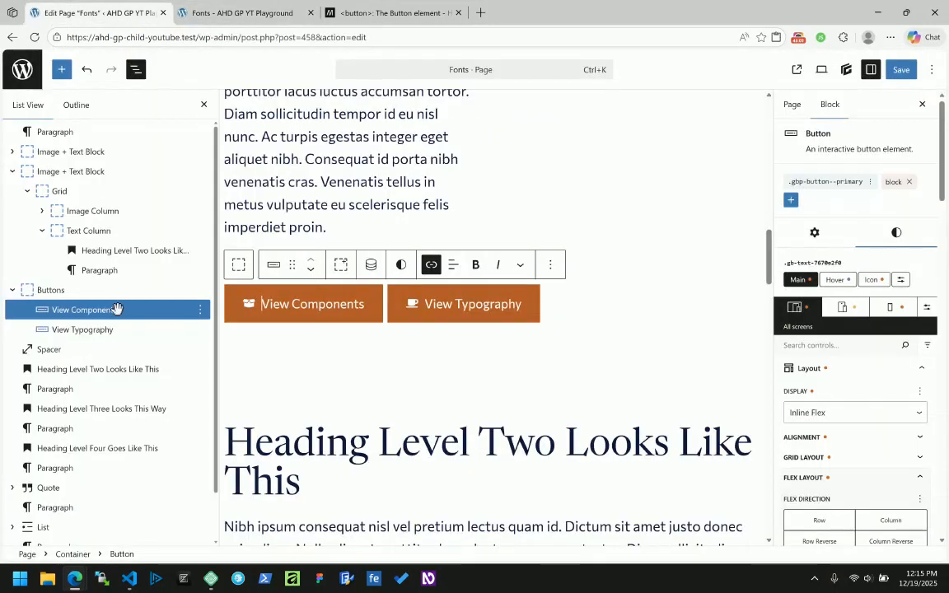
Step: Try space-around content justification on the Buttons container for all screens, and clear it
left_click(57, 290)
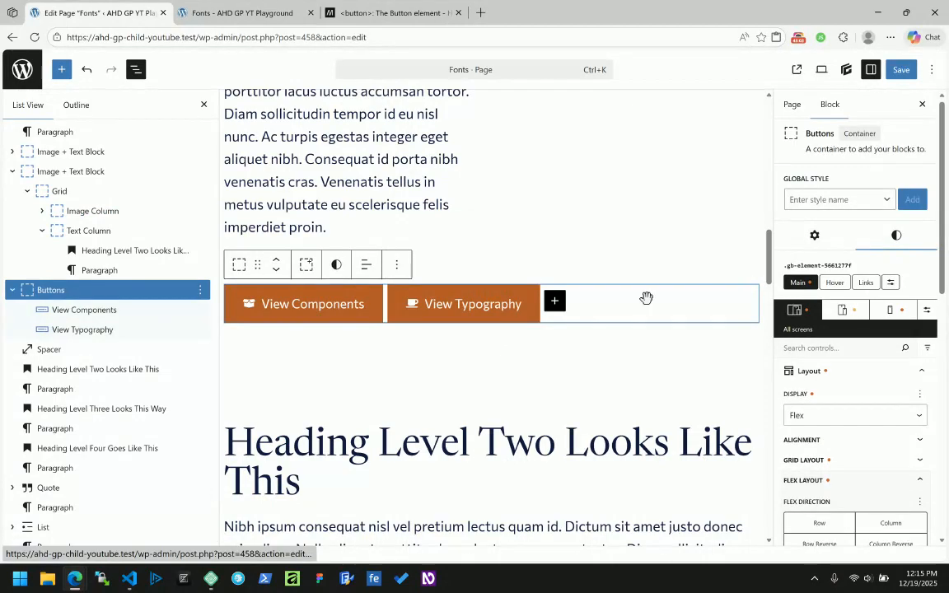
scroll(857, 356, "down", 3)
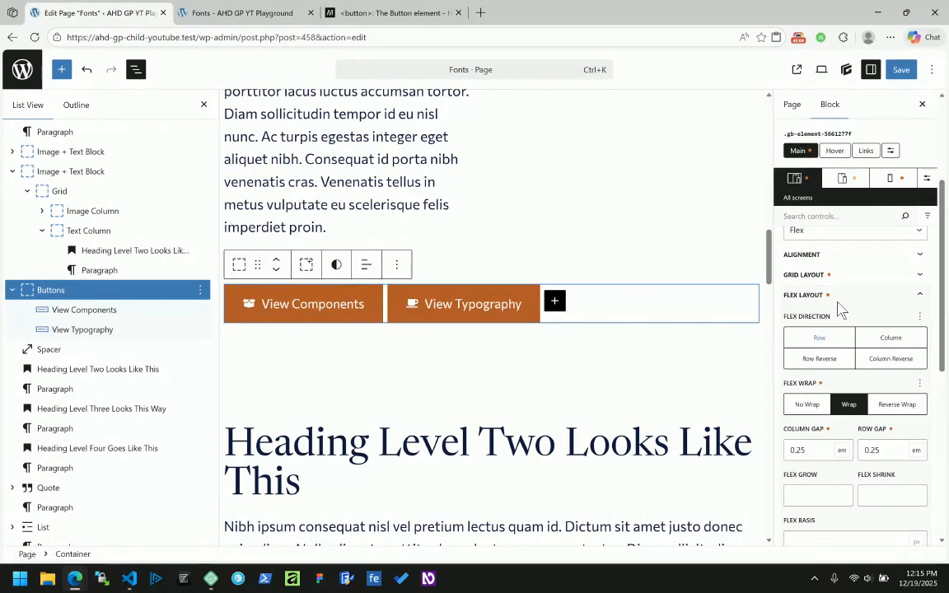
left_click(803, 256)
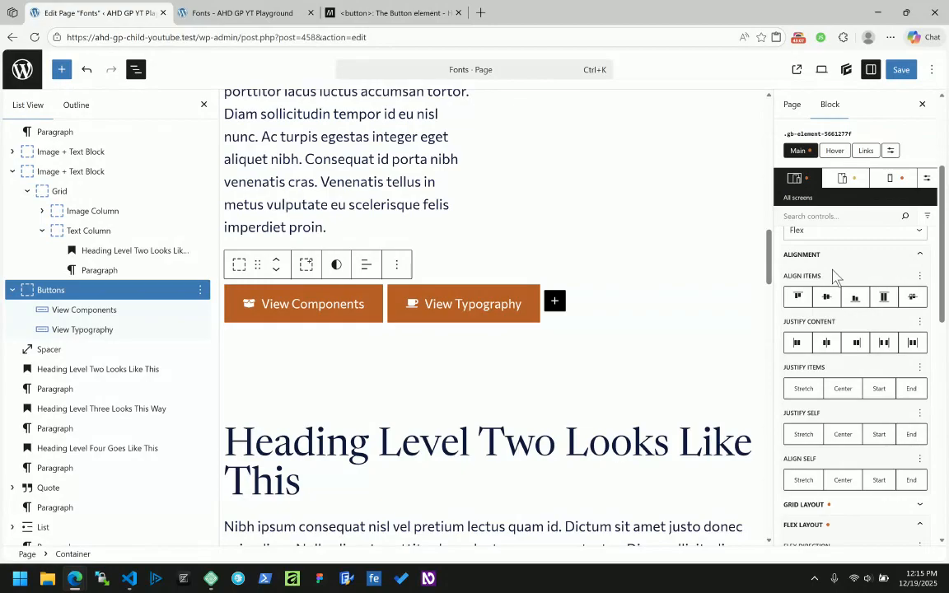
left_click(913, 344)
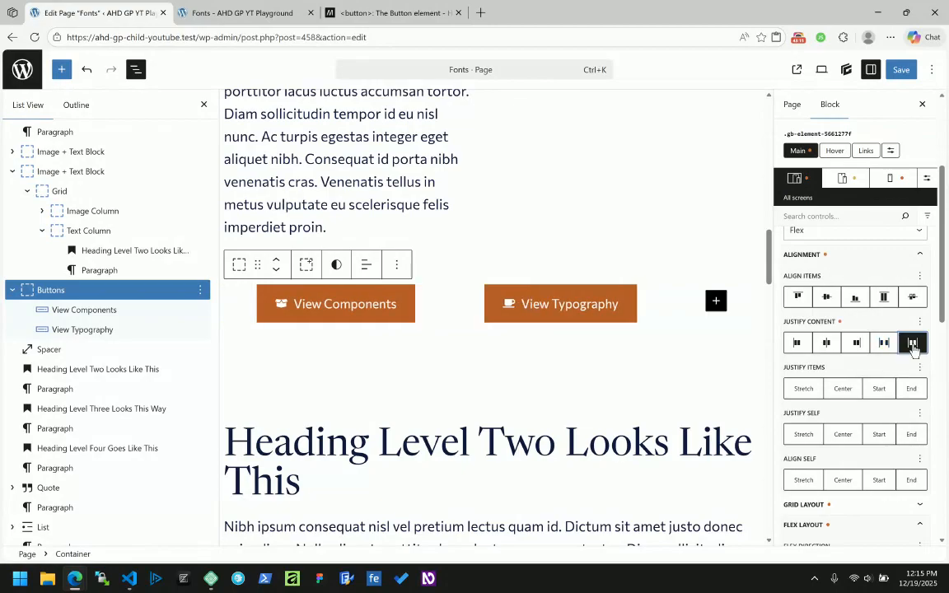
left_click(913, 345)
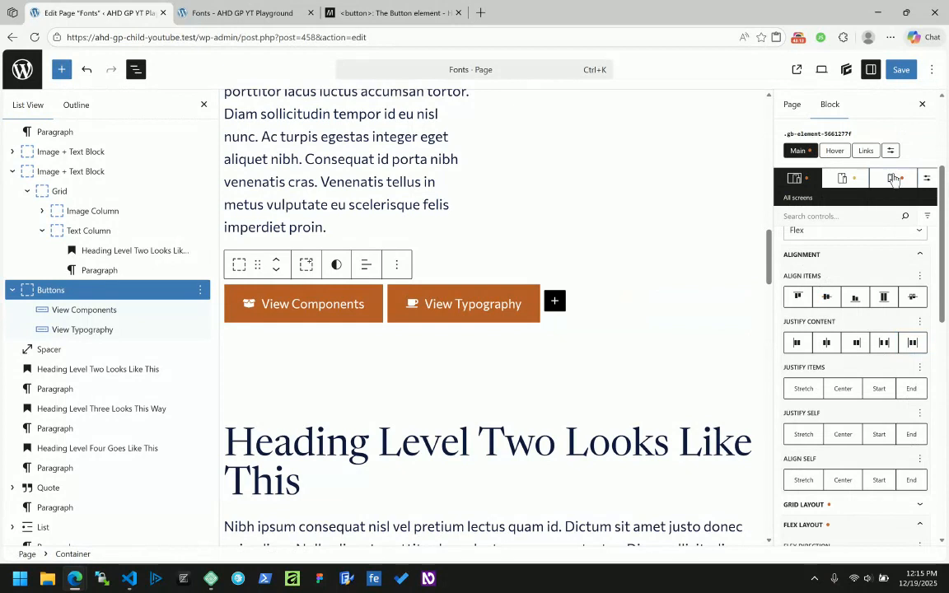
Step: Try space-between and space-around content justification on the Buttons container for mobile
left_click(895, 179)
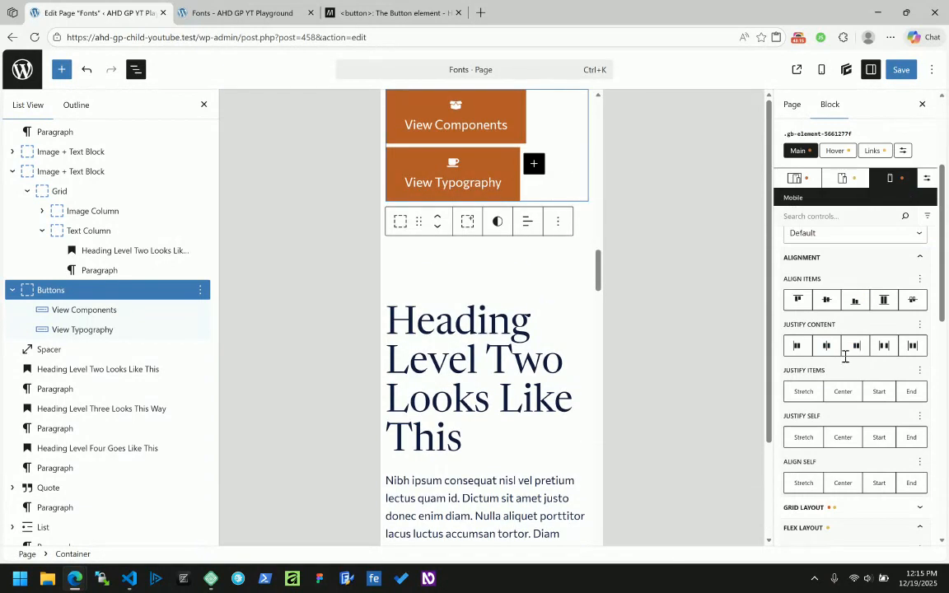
left_click(886, 349)
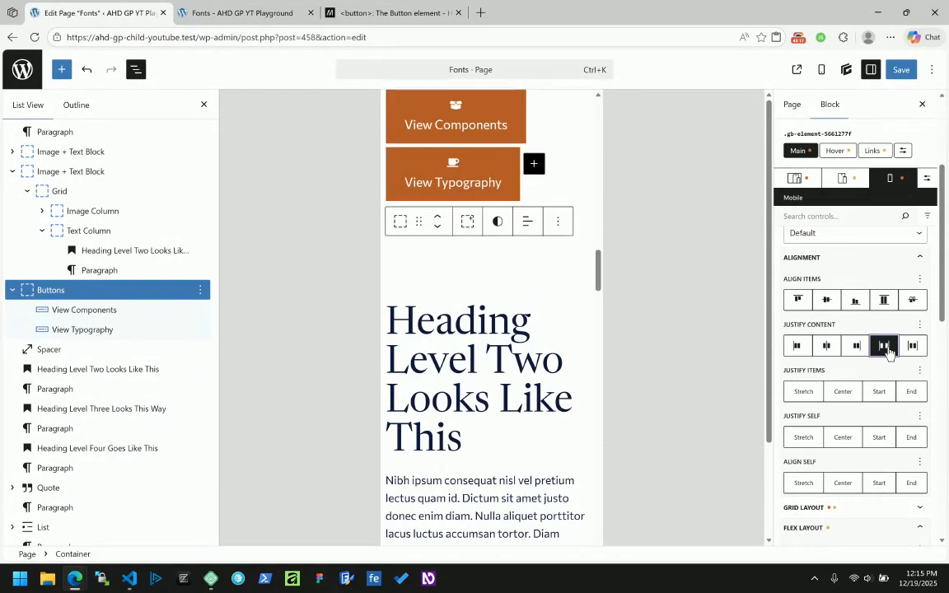
left_click(911, 347)
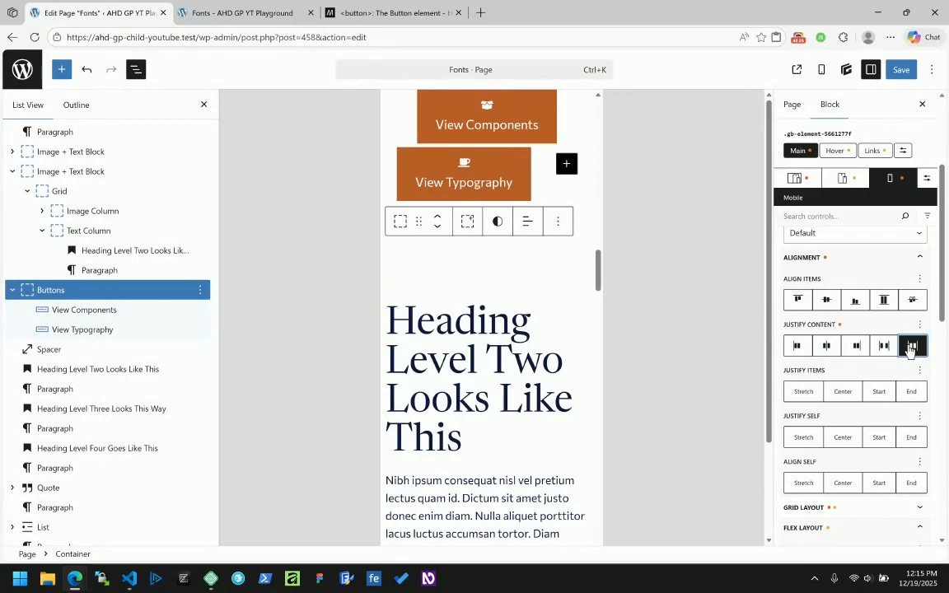
Step: Clear the mobile content justification and try Stretch for the Buttons container's justify items, align self and justify self
left_click(817, 399)
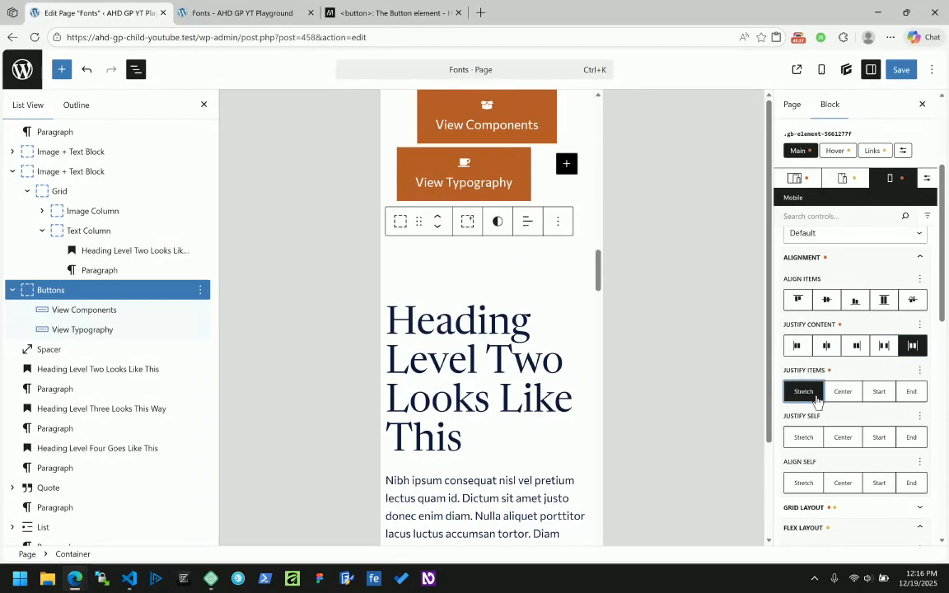
left_click(911, 346)
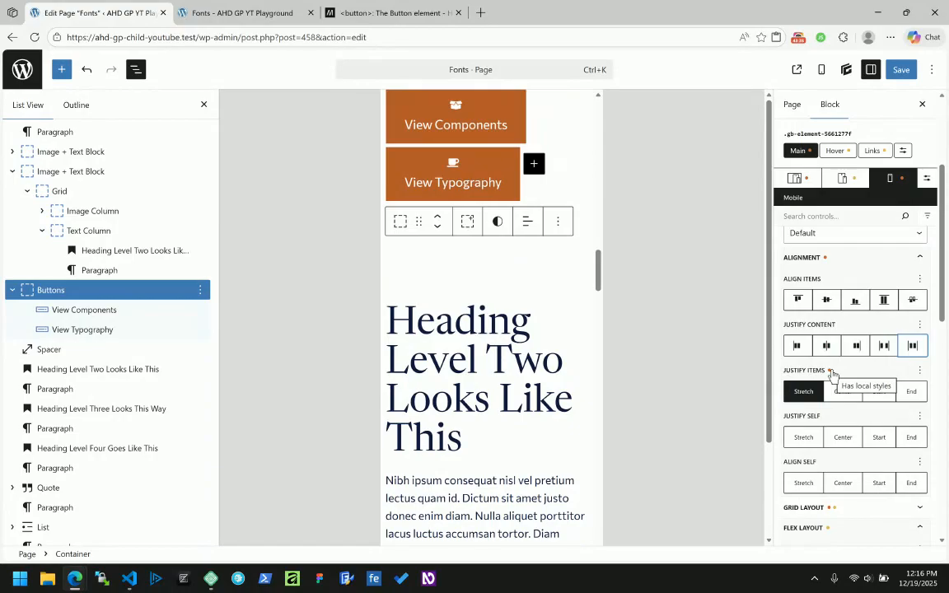
left_click(814, 482)
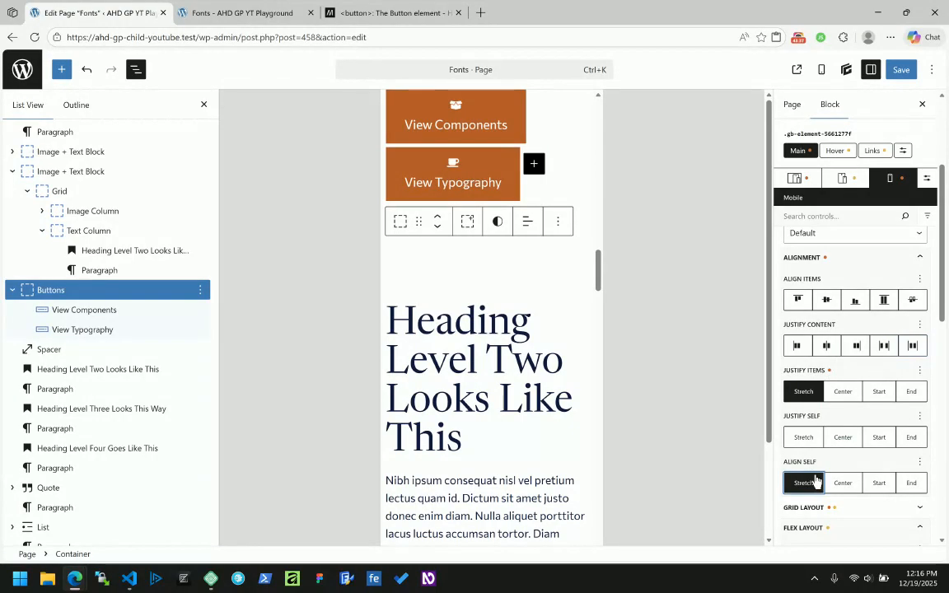
left_click(818, 436)
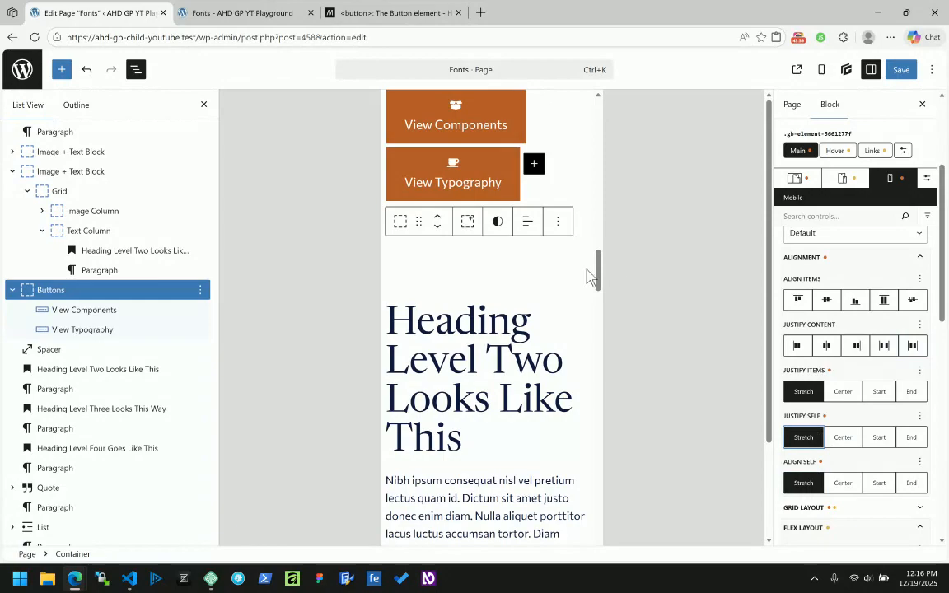
left_click(562, 274)
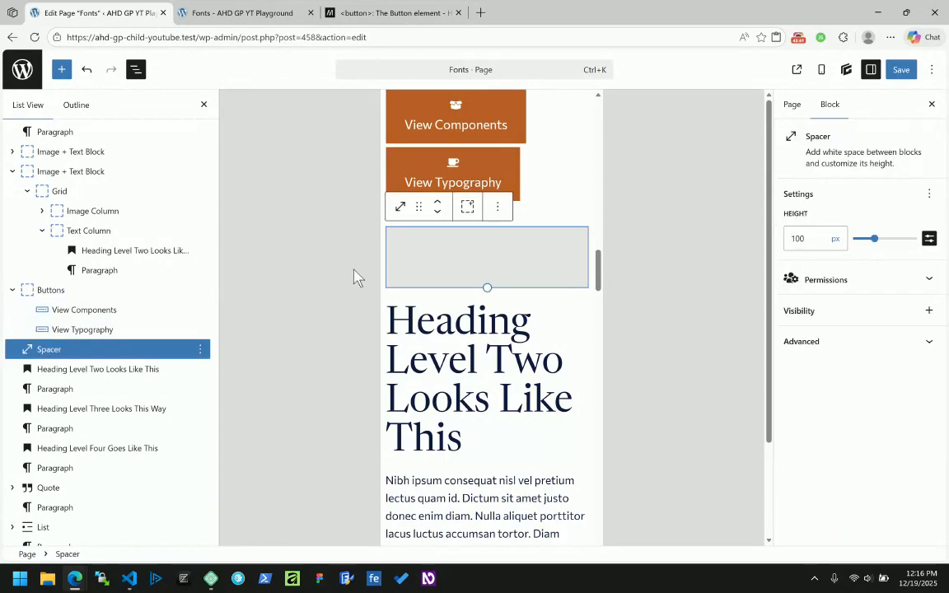
Step: Clear the mobile Stretch settings for justify items, justify self and align self on the Buttons container
left_click(111, 287)
scroll(871, 354, "down", 5)
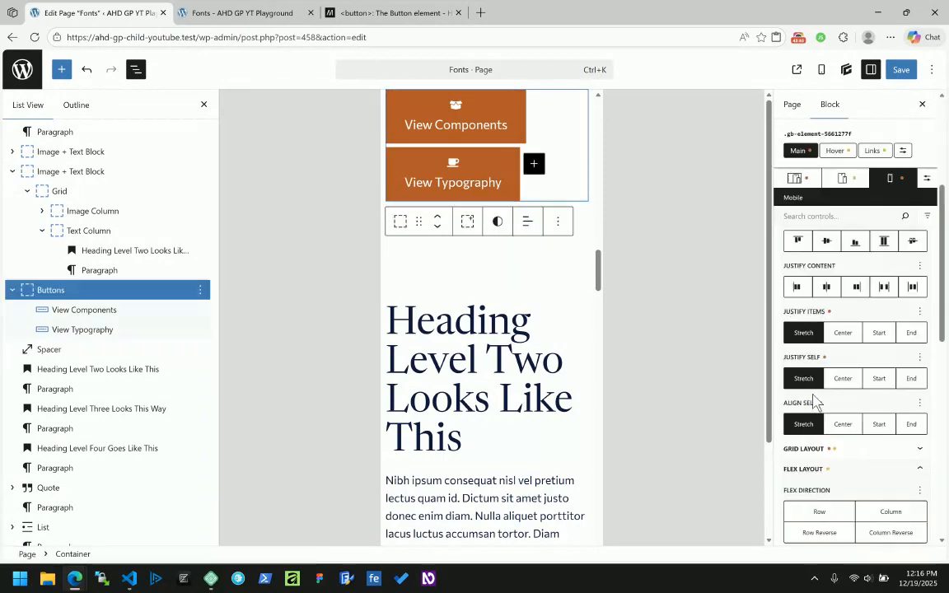
left_click(802, 330)
left_click(803, 376)
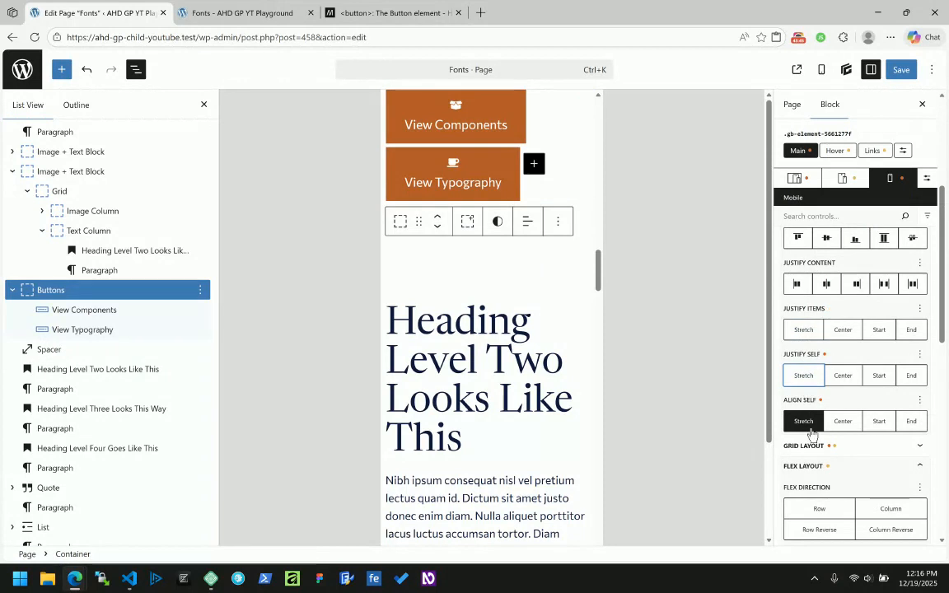
left_click(805, 420)
scroll(827, 399, "up", 3)
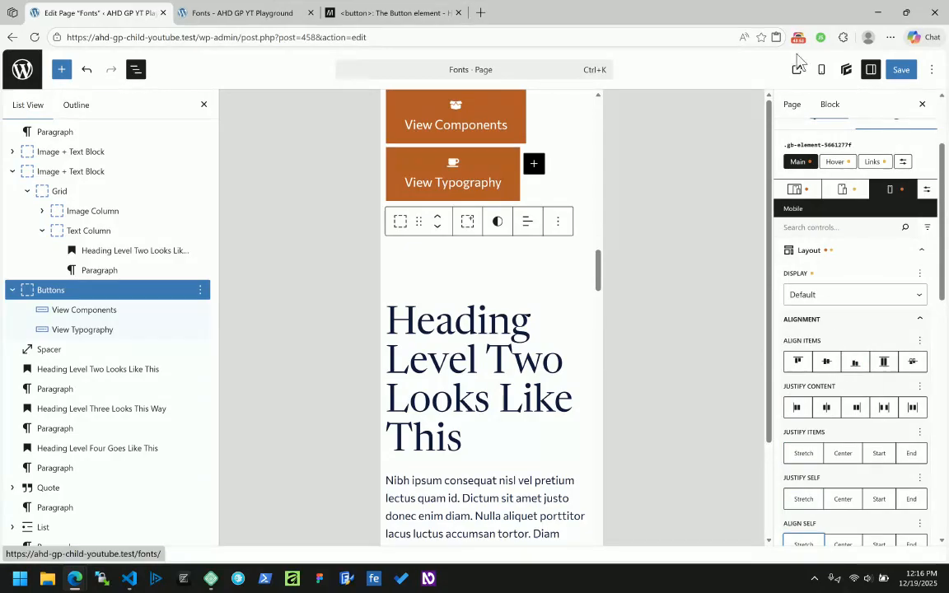
left_click(798, 37)
left_click(675, 155)
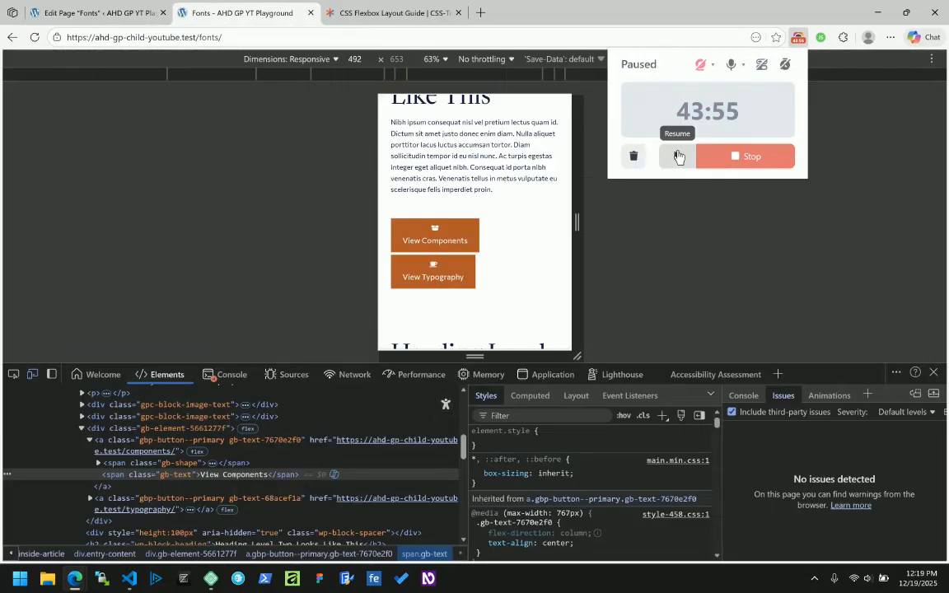
left_click(677, 156)
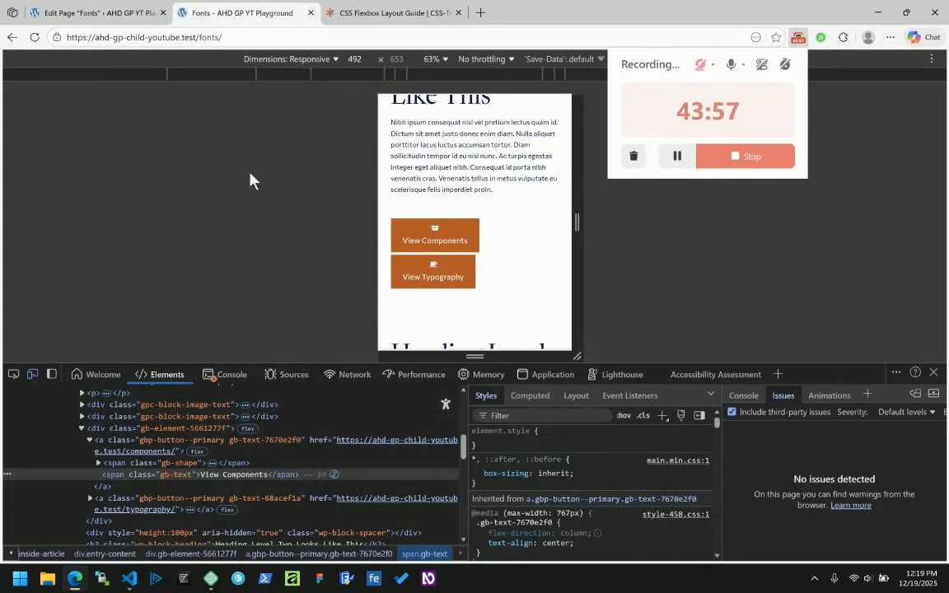
Step: In the page editor, set the Buttons container's display to Grid for mobile
left_click(116, 15)
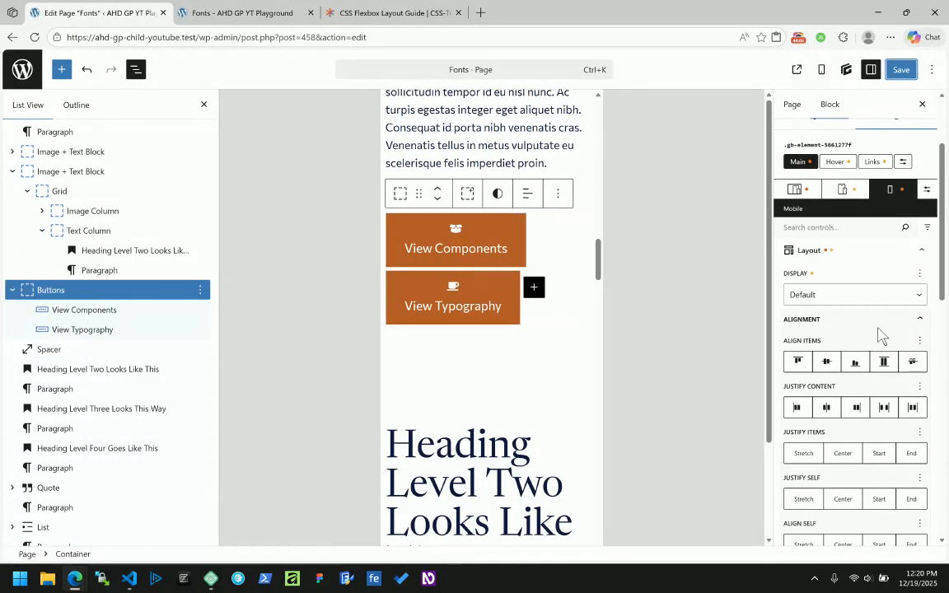
scroll(879, 333, "up", 3)
scroll(879, 333, "down", 2)
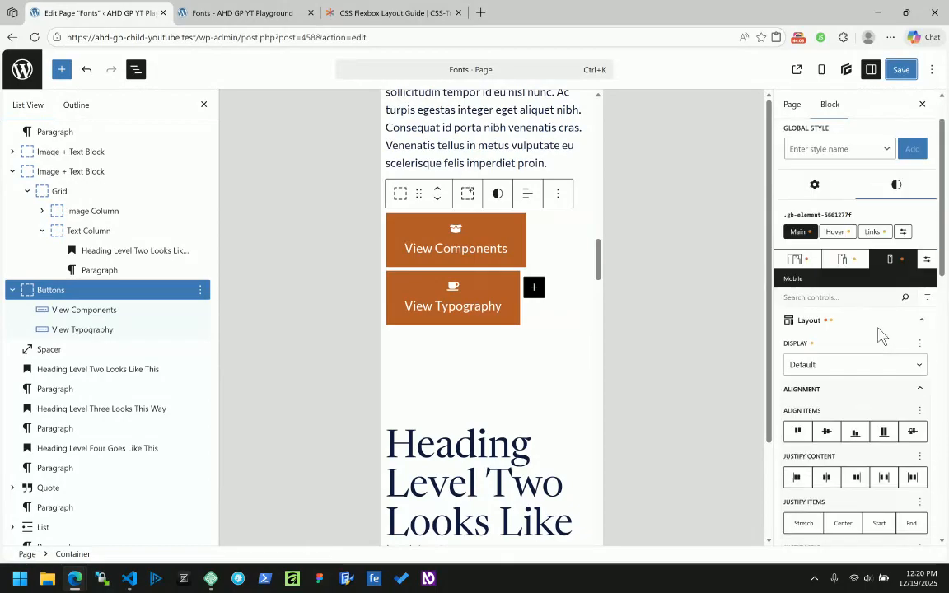
left_click(832, 357)
left_click(813, 142)
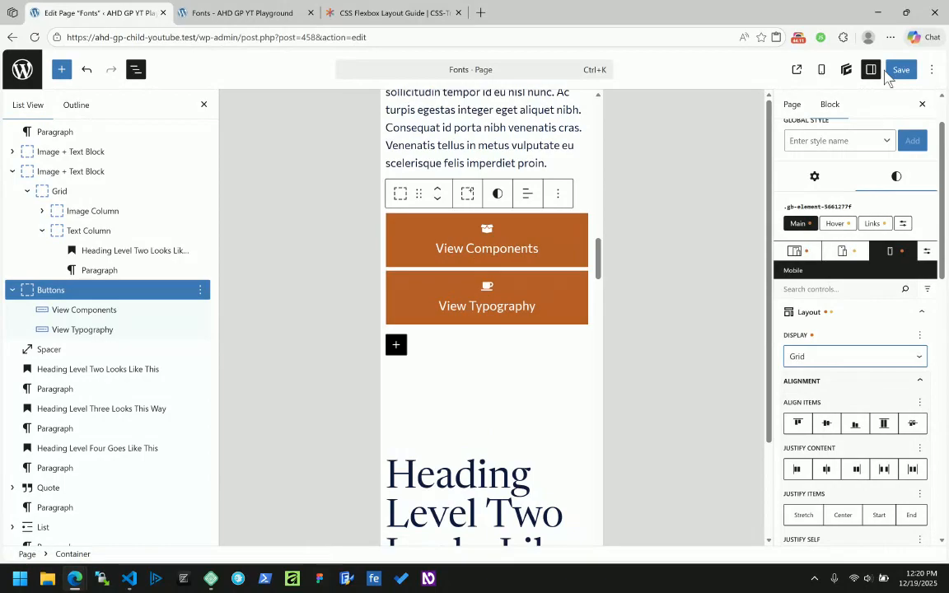
scroll(837, 366, "down", 2)
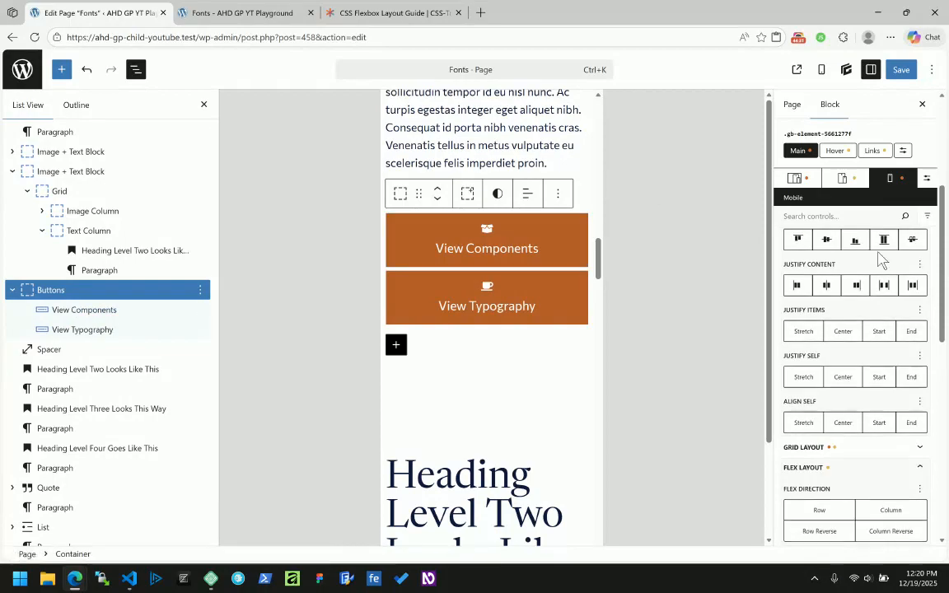
scroll(881, 258, "up", 3)
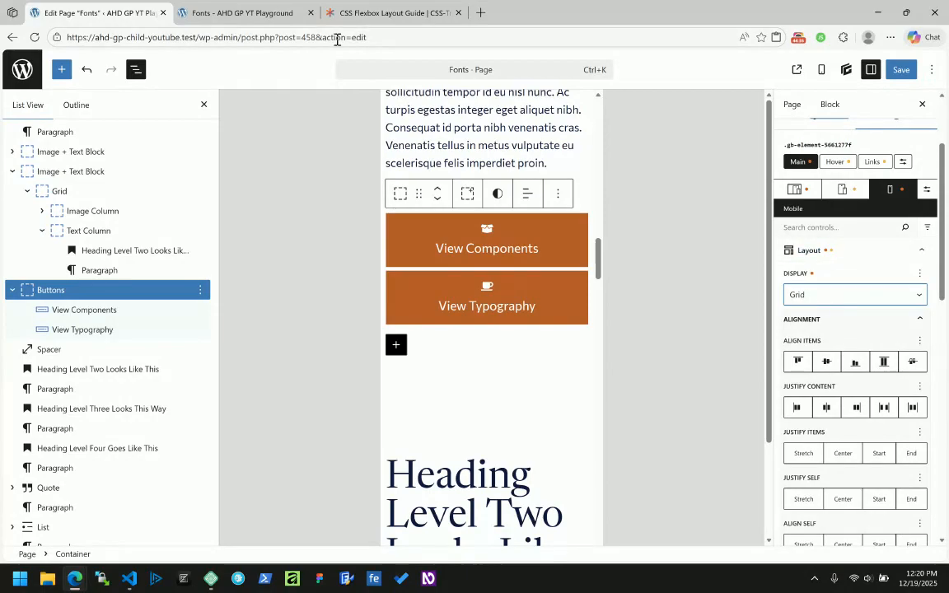
Step: Reload the live Fonts page, return to the page editor and save the page
left_click(255, 17)
left_click(35, 37)
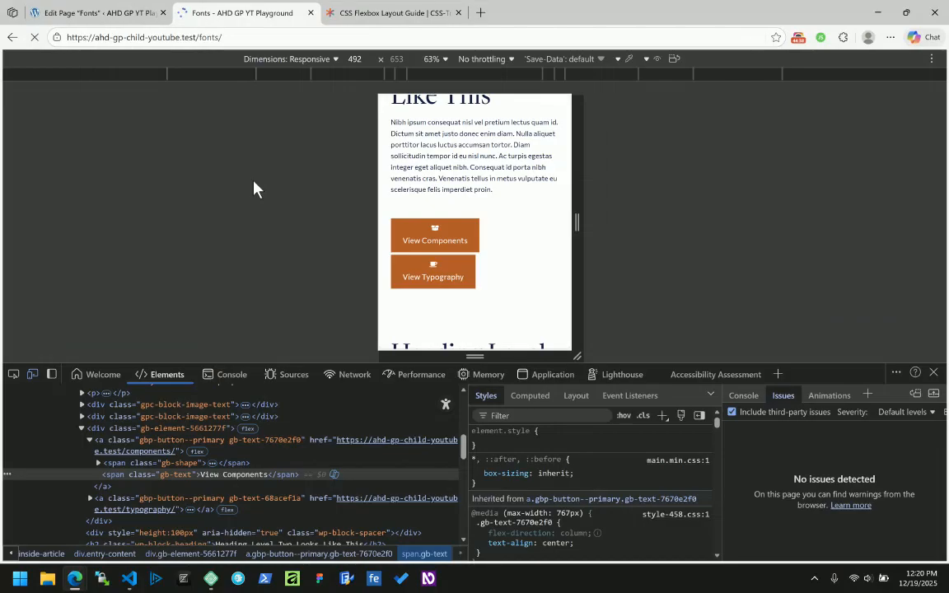
left_click(103, 10)
left_click(899, 71)
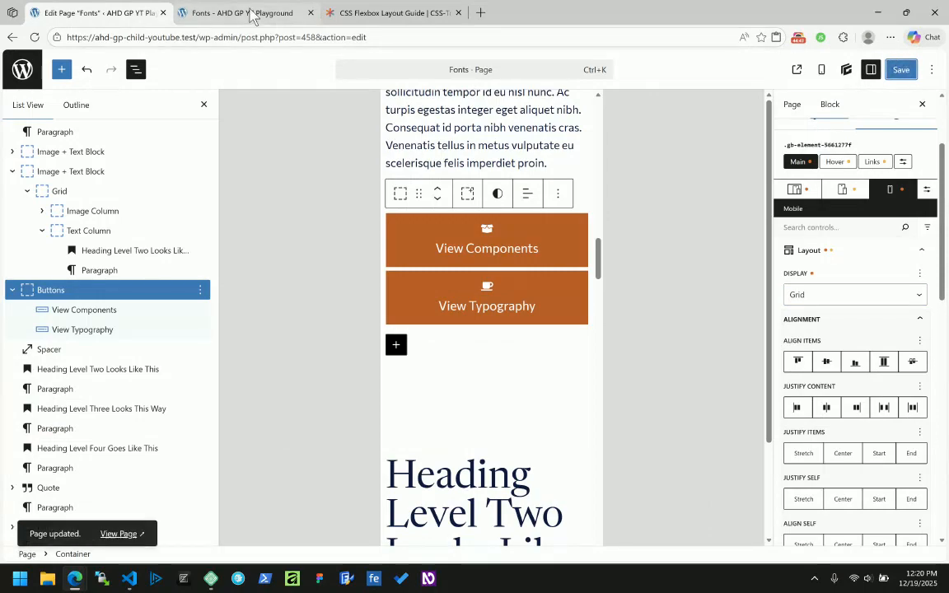
Step: Reload the live Fonts page, check the buttons at 492 px and with the viewport widened to 1194 px, and return to the editor
left_click(247, 13)
left_click(34, 37)
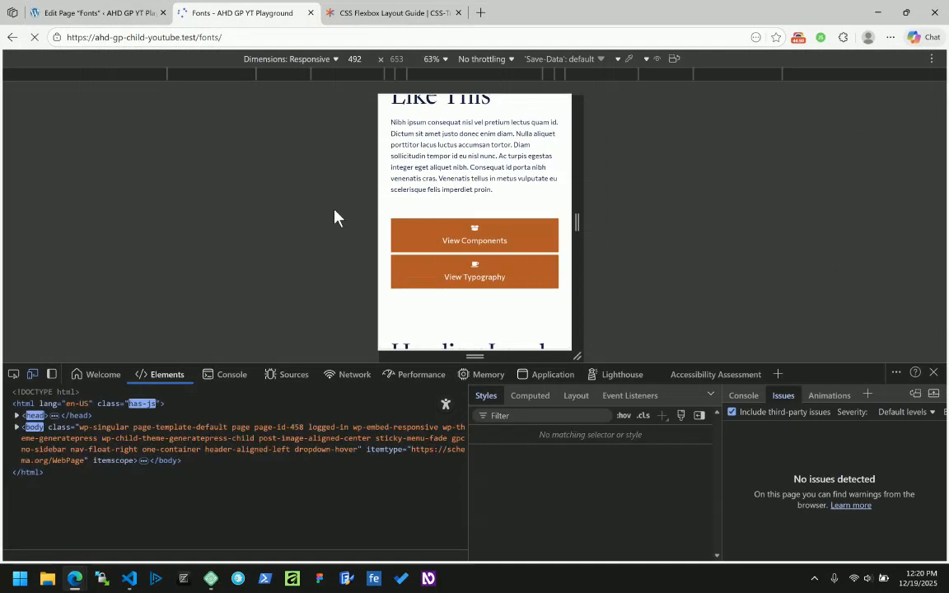
scroll(508, 221, "down", 5)
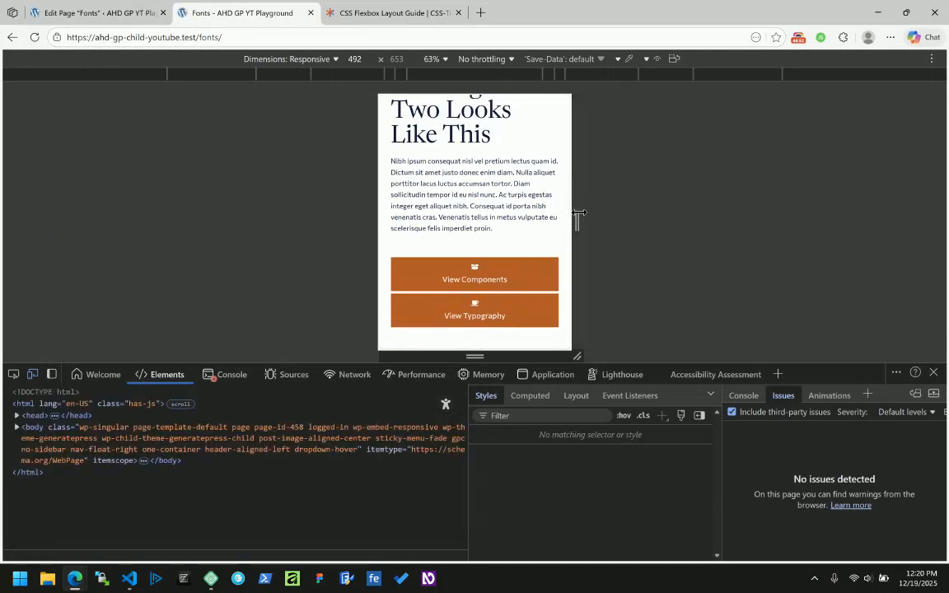
left_click_drag(576, 220, 714, 219)
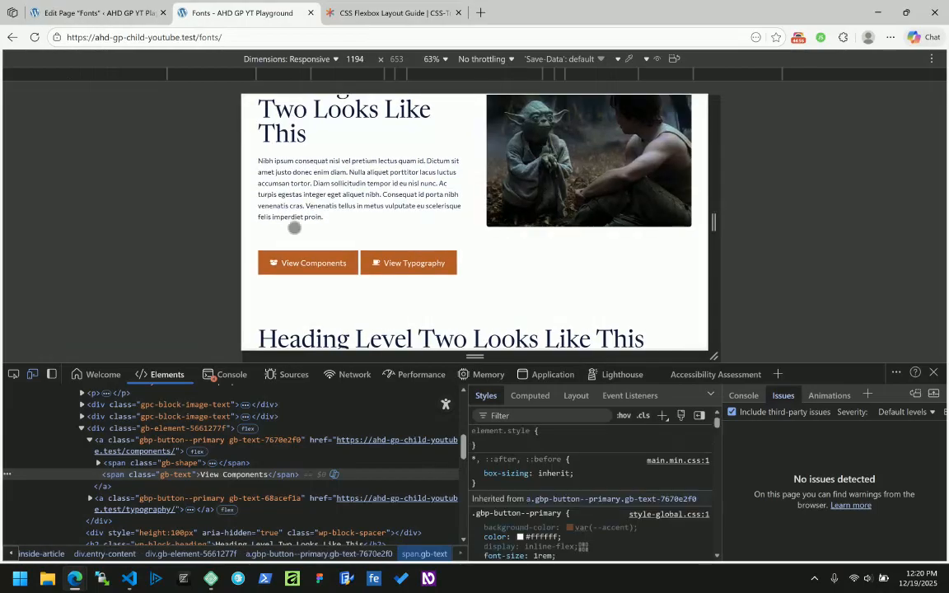
scroll(328, 209, "up", 1)
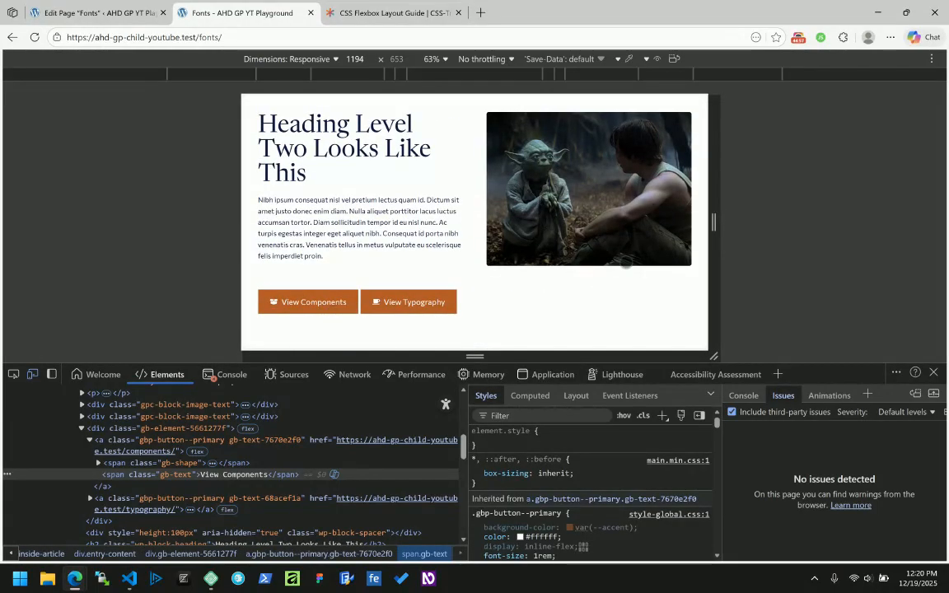
left_click_drag(713, 220, 707, 187)
scroll(543, 195, "down", 2)
left_click(123, 12)
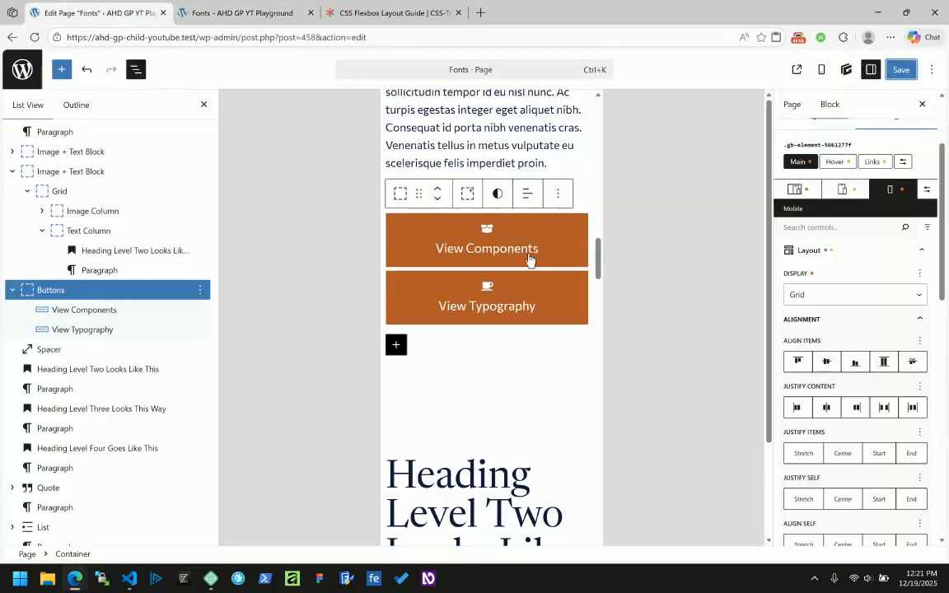
Step: Center the Buttons container's content with justify content for all screens and save the page
left_click(799, 191)
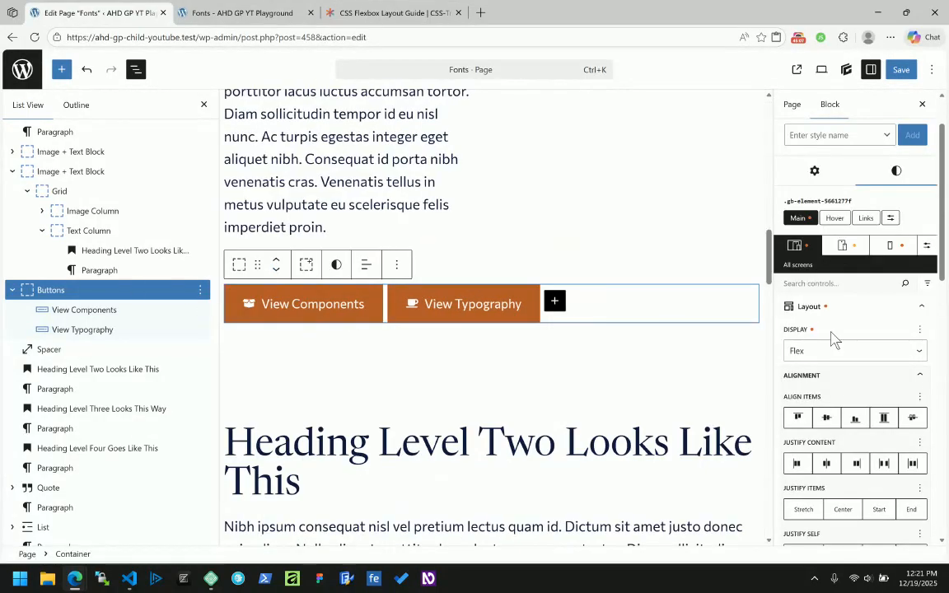
left_click(827, 465)
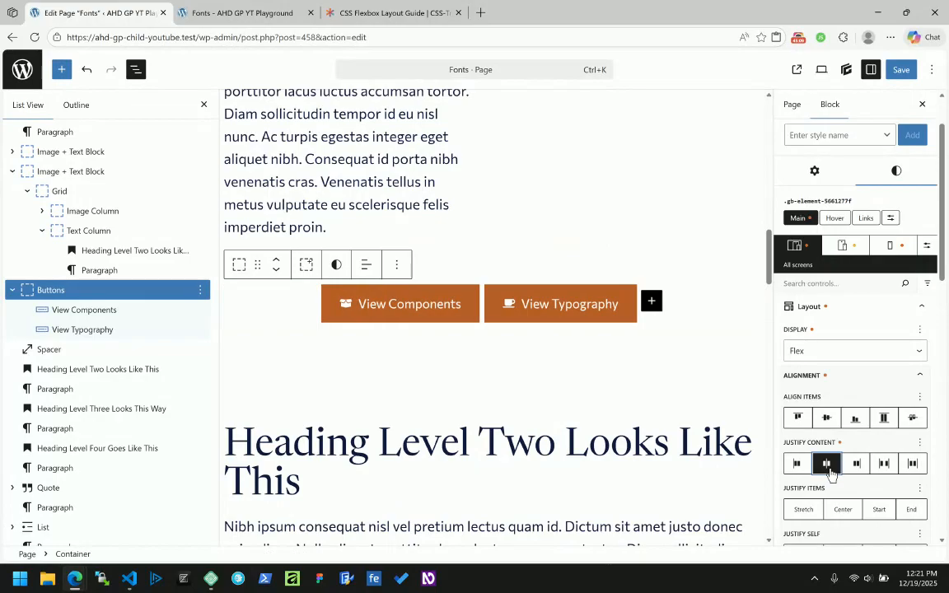
left_click(900, 70)
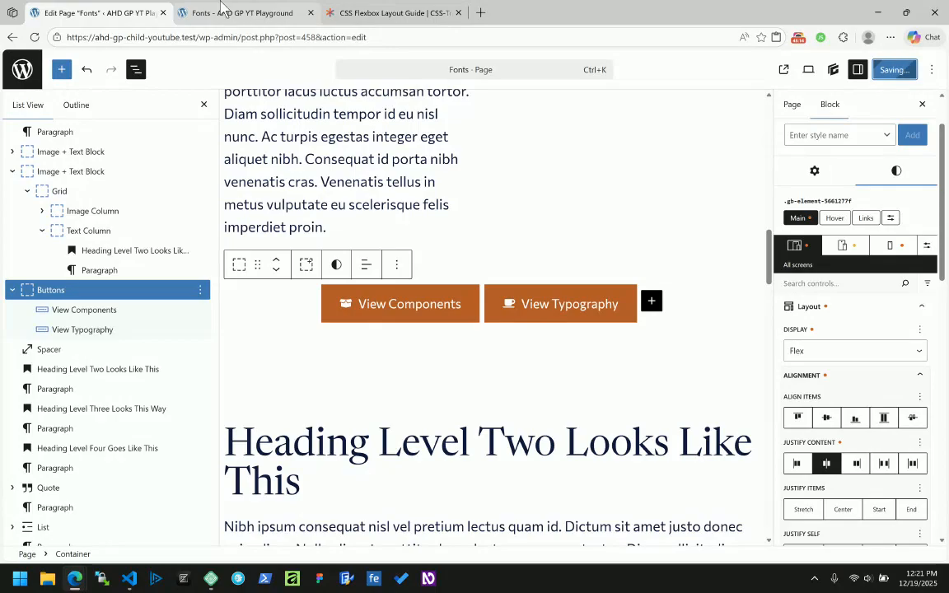
Step: Reload the live Fonts page, check the buttons at 590 px and 1843 px viewport widths, and return to the editor
mouse_move(221, 7)
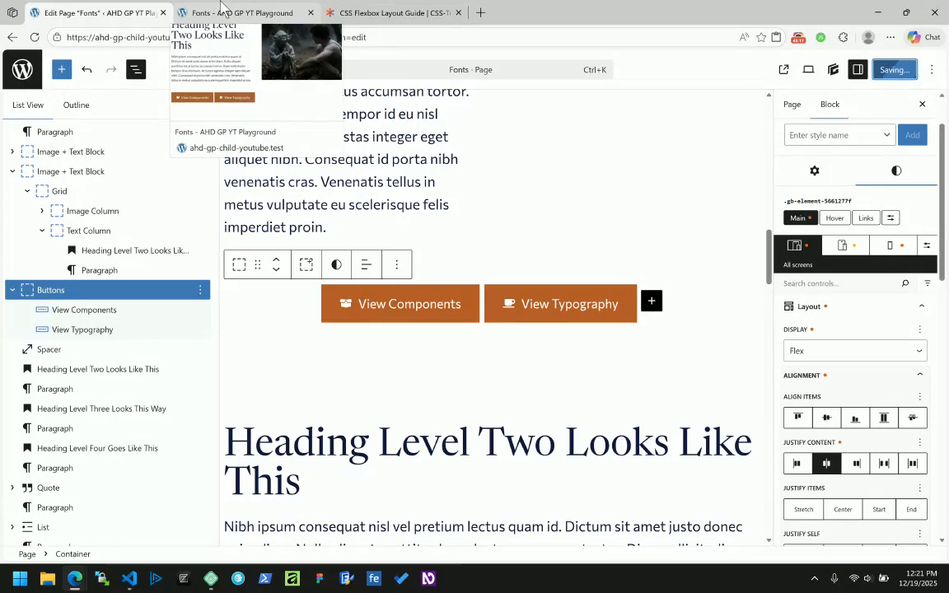
left_click(221, 6)
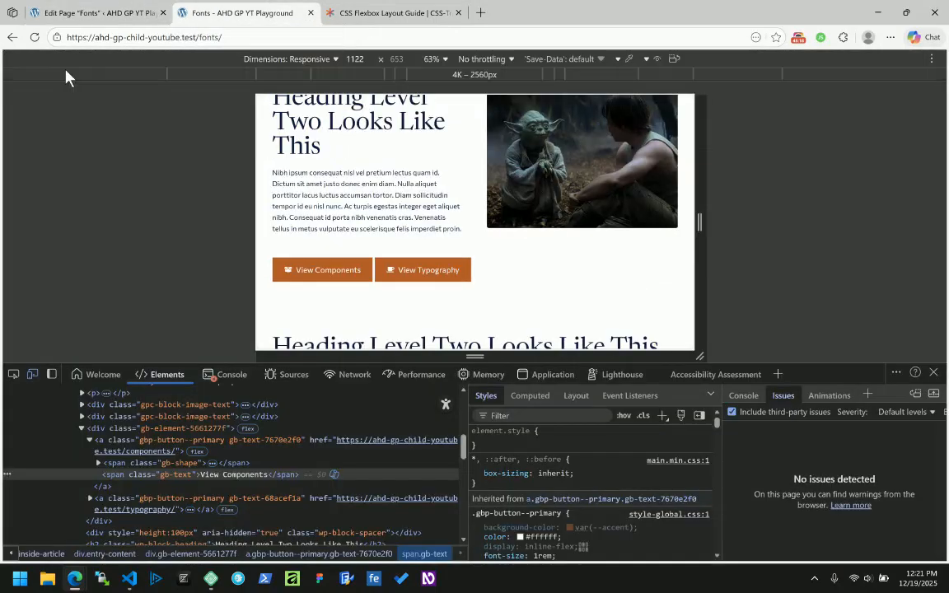
left_click(34, 37)
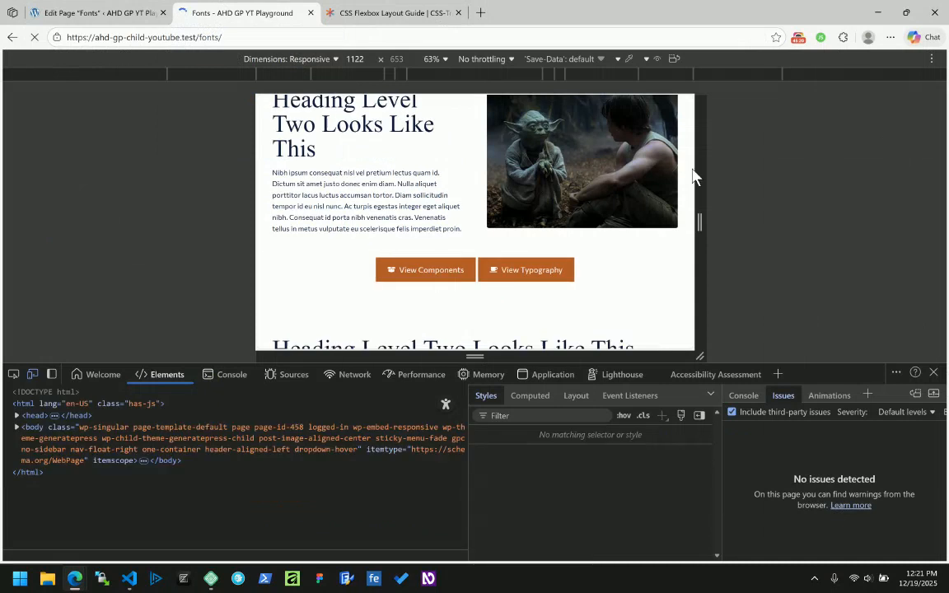
left_click_drag(706, 170, 595, 168)
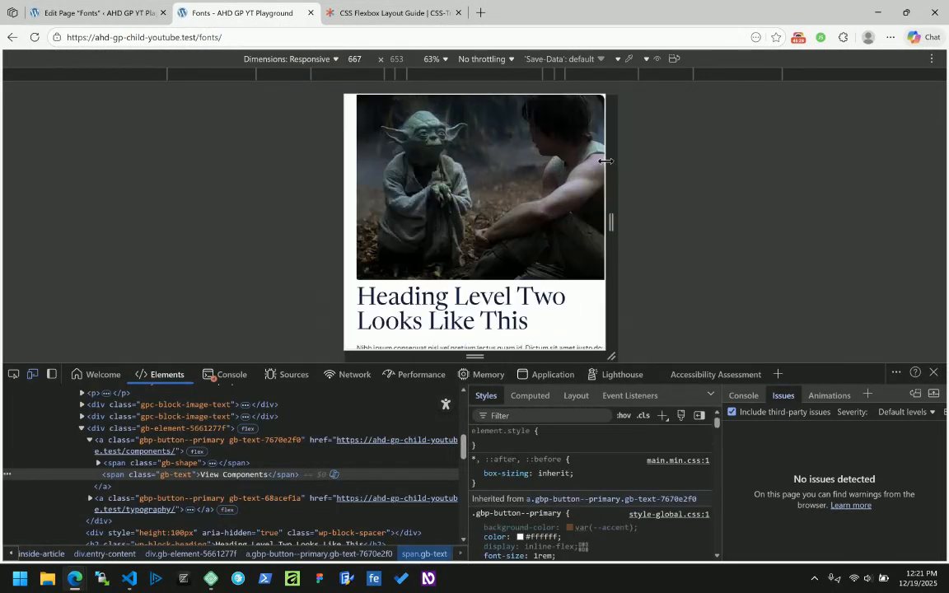
scroll(529, 157, "down", 4)
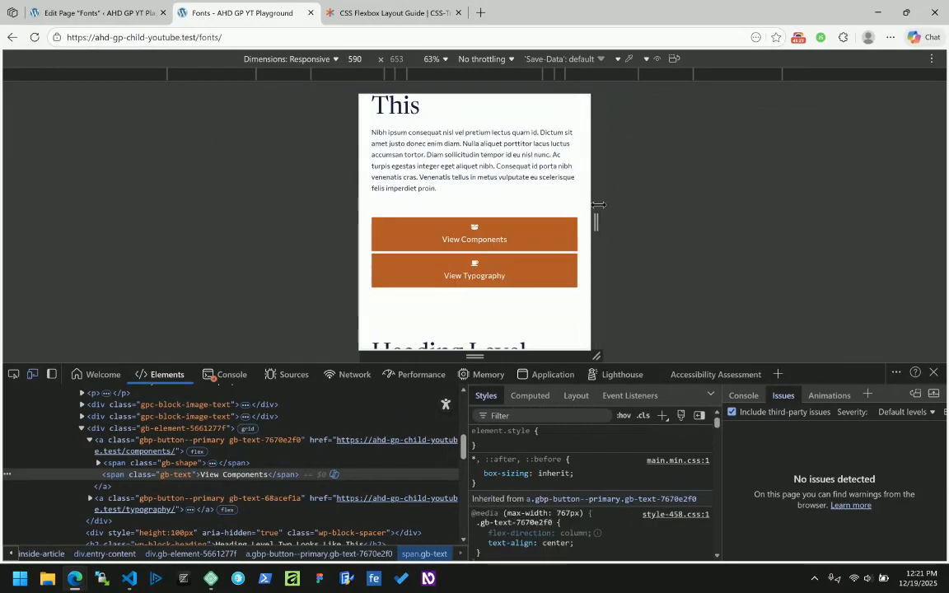
left_click_drag(596, 221, 840, 185)
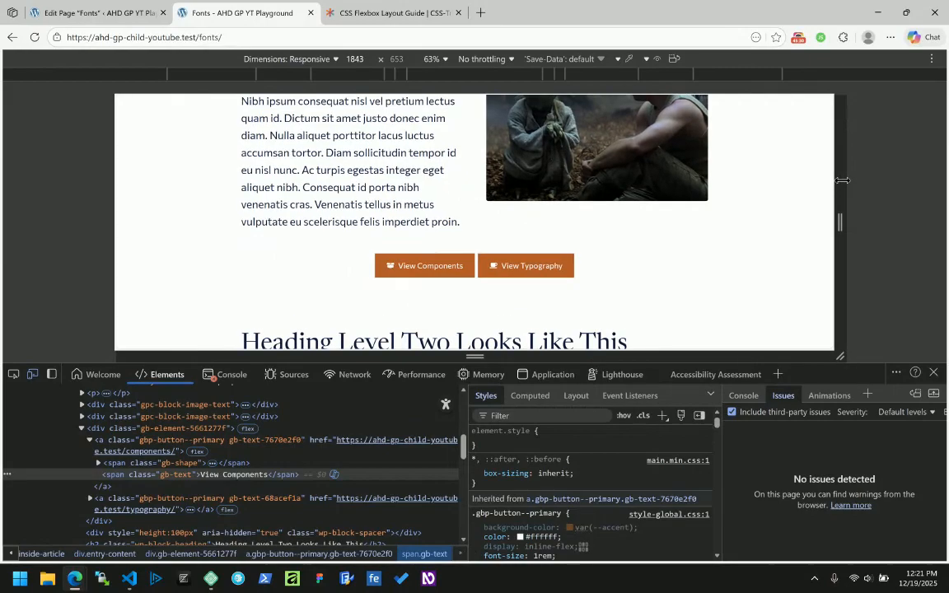
left_click(116, 13)
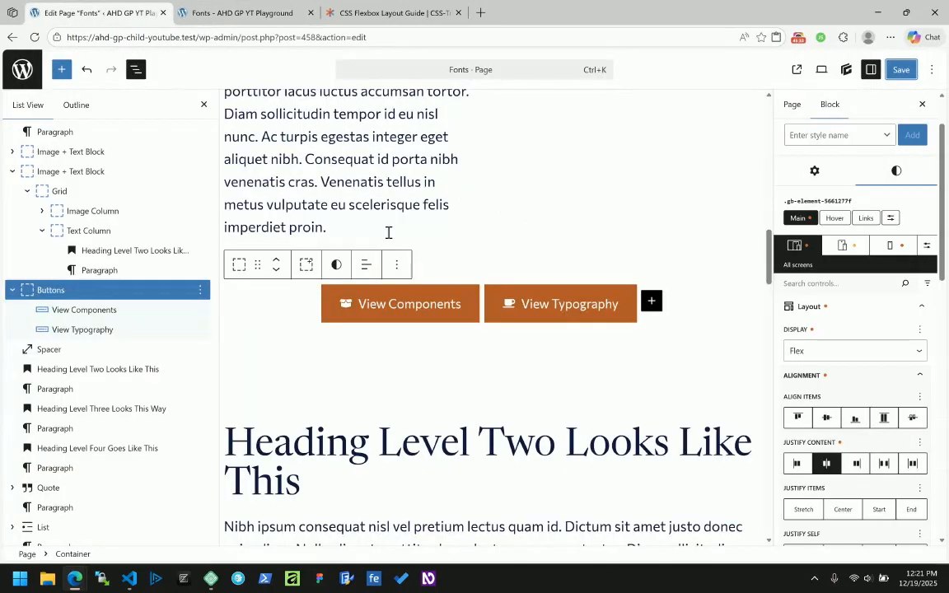
Step: On the live Fonts page, close the developer tools and view the buttons at full browser width
left_click(219, 10)
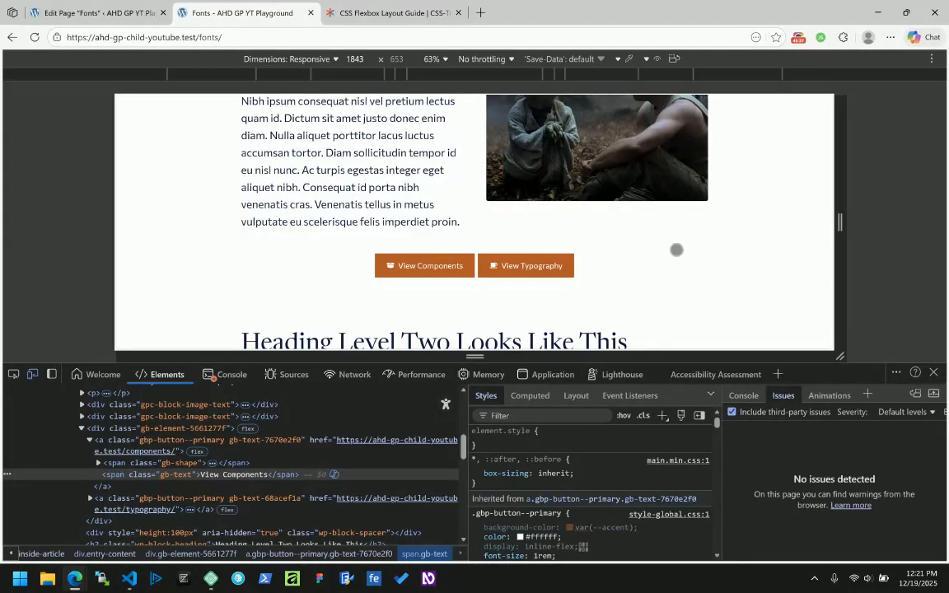
scroll(659, 246, "down", 3)
key("F12")
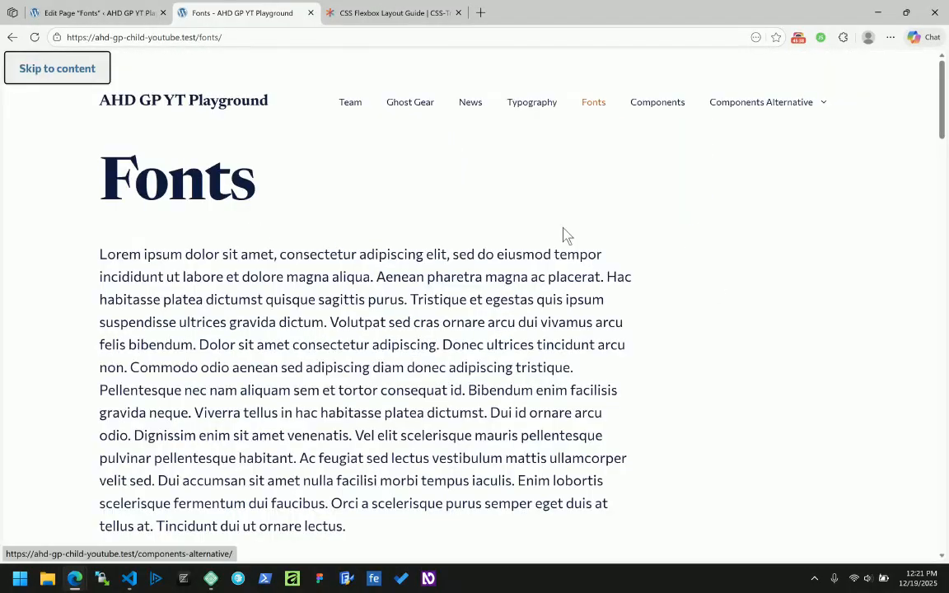
scroll(555, 275, "down", 10)
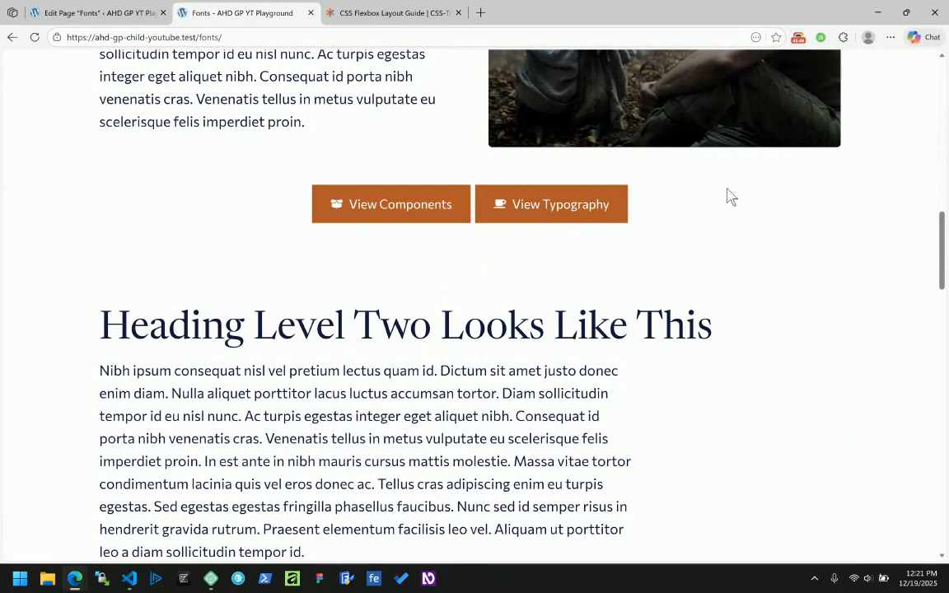
scroll(392, 249, "up", 1)
scroll(250, 220, "down", 1)
Step: In the page editor, select the View Components button and unlink its border sides for individual editing
left_click(112, 13)
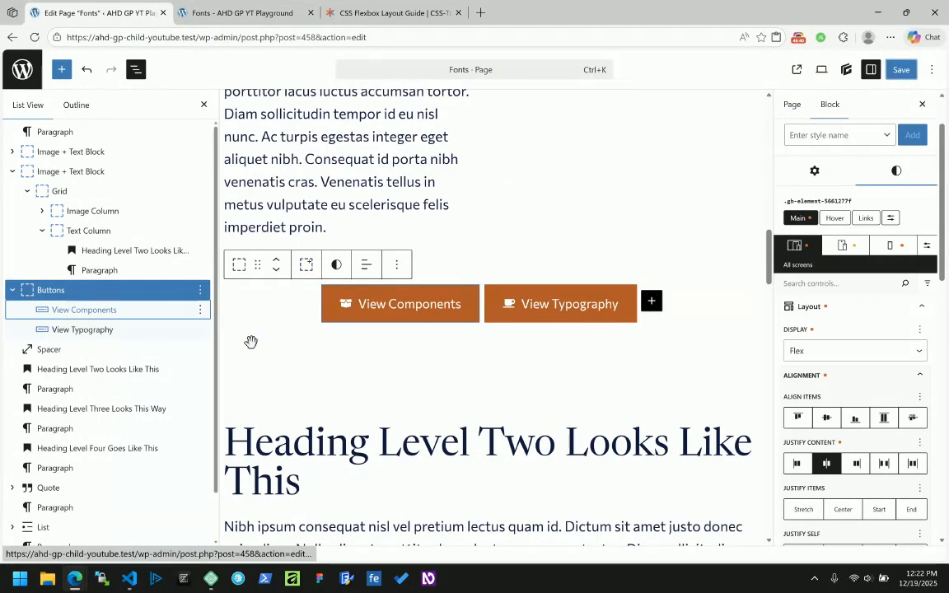
left_click(414, 307)
left_click(840, 307)
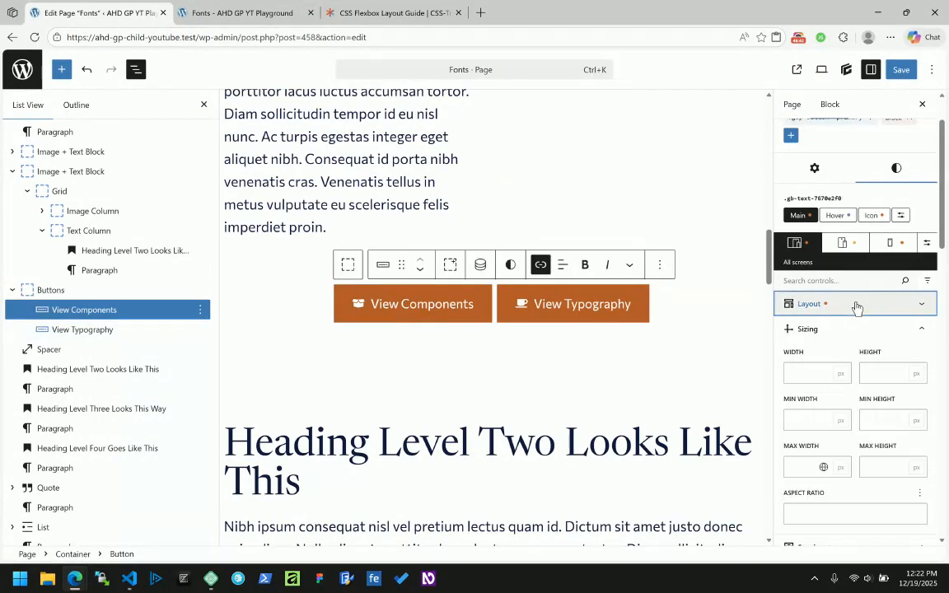
left_click(843, 329)
left_click(864, 355)
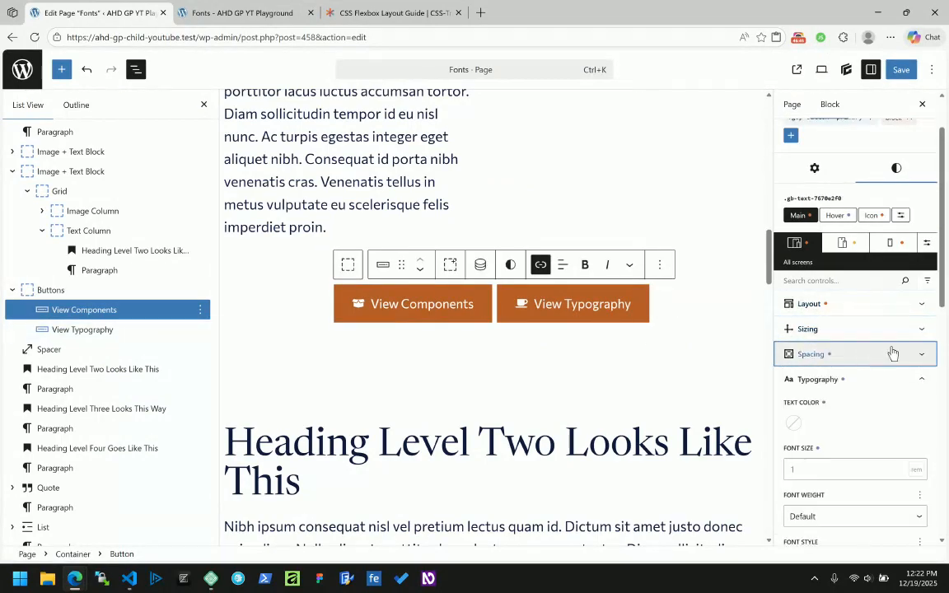
left_click(865, 380)
scroll(877, 352, "down", 2)
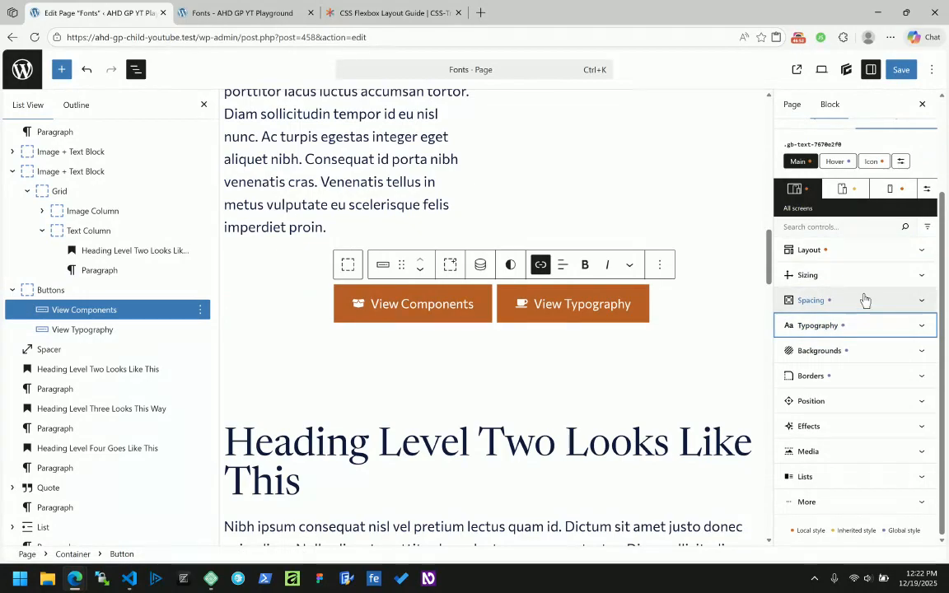
left_click(856, 378)
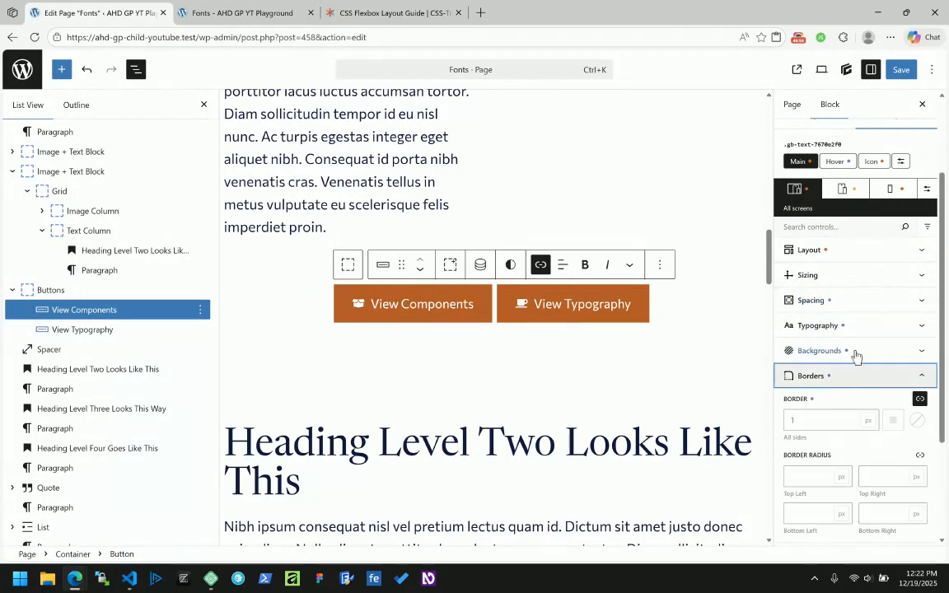
scroll(857, 354, "down", 2)
scroll(906, 305, "up", 1)
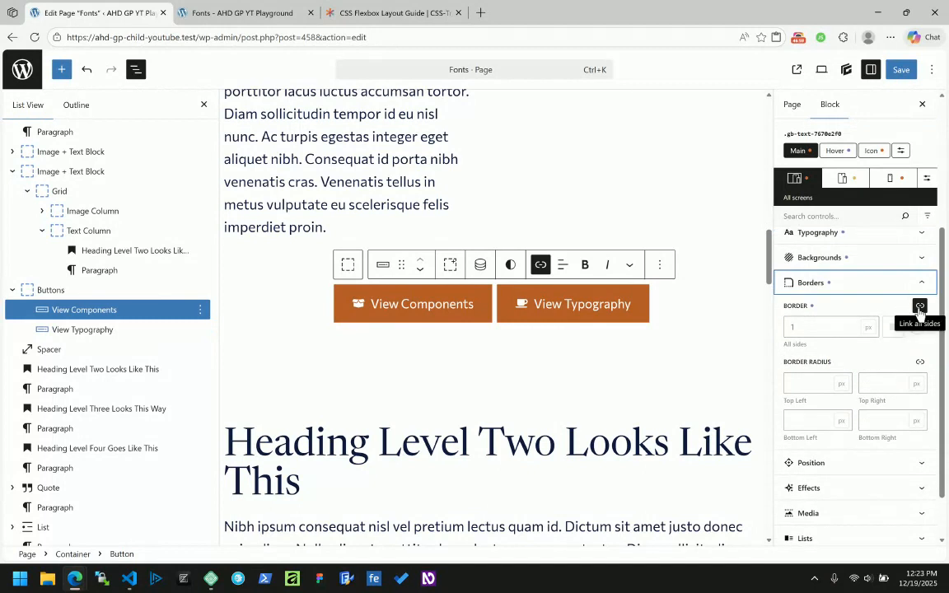
left_click(920, 306)
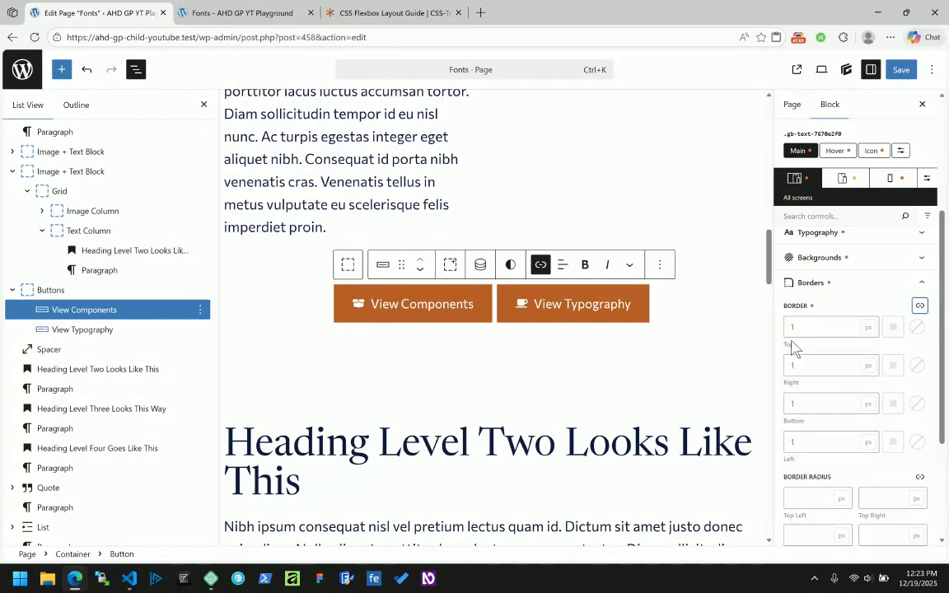
Step: Try a 3 px right border in rgba(255, 255, 255, 0.63) on the View Components button, clearing its width again
left_click(797, 365)
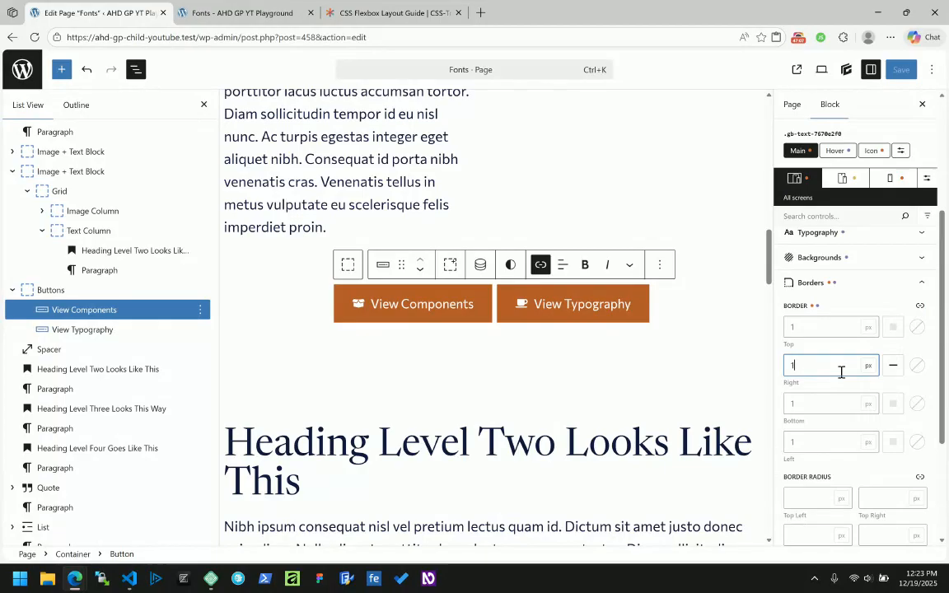
left_click(916, 368)
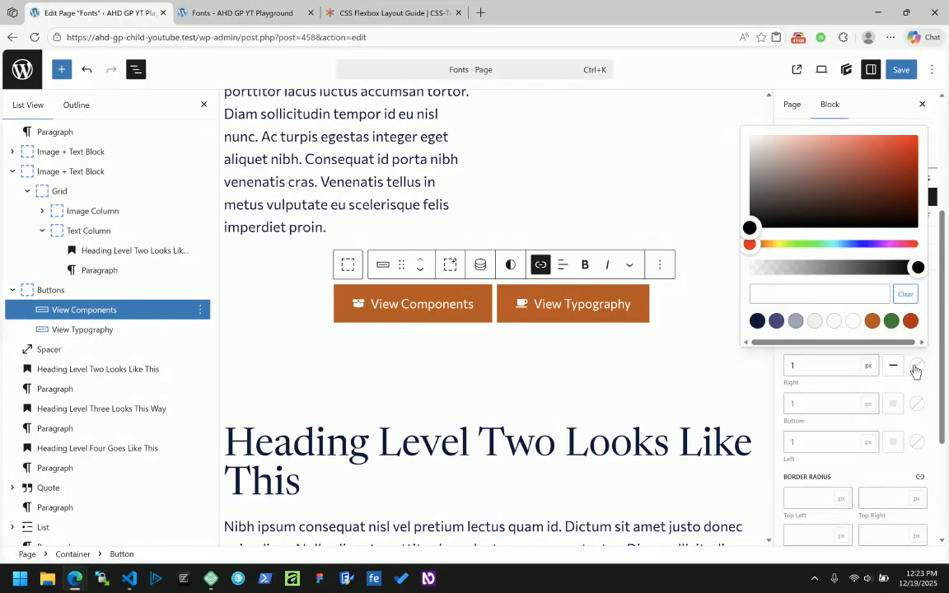
left_click(853, 322)
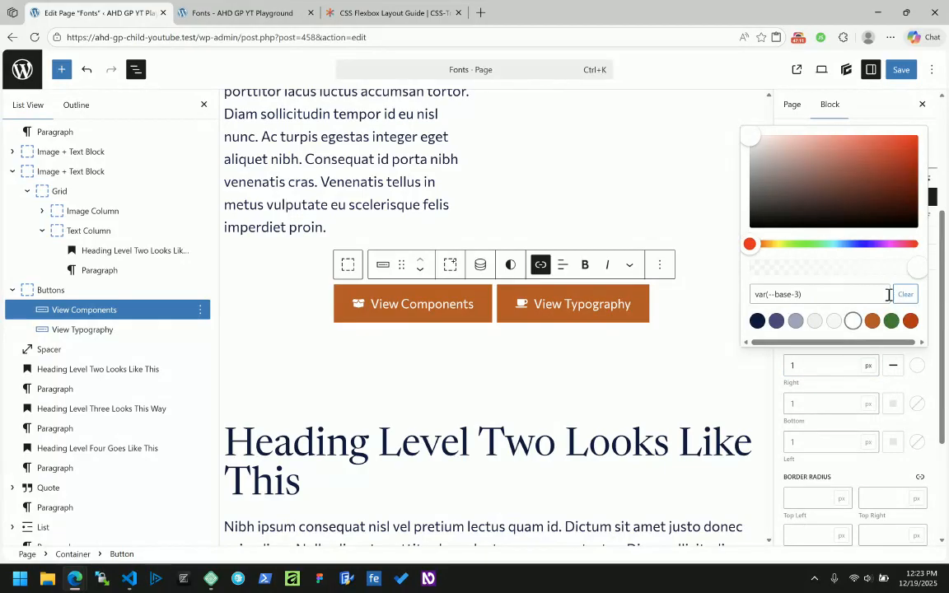
left_click_drag(916, 270, 860, 278)
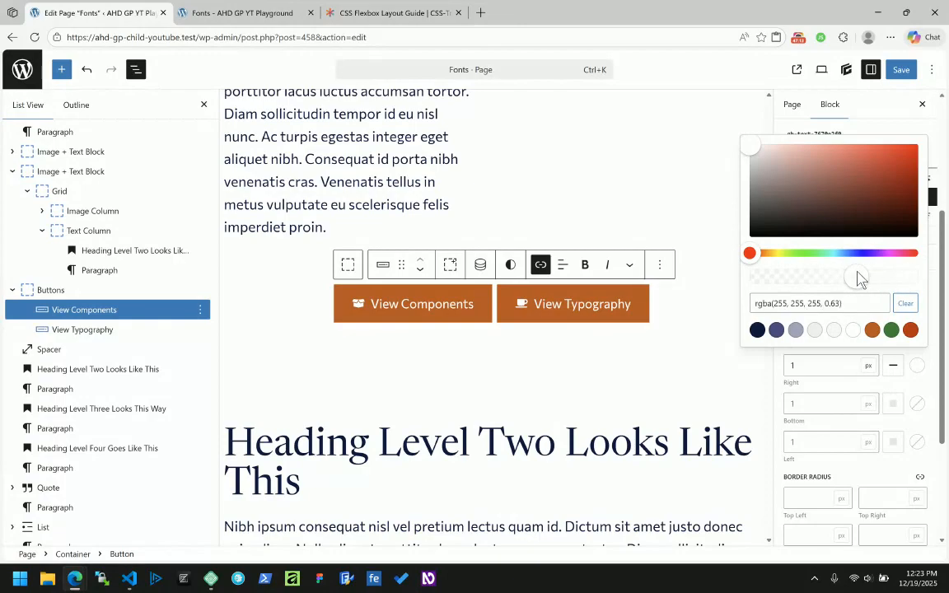
left_click(808, 367)
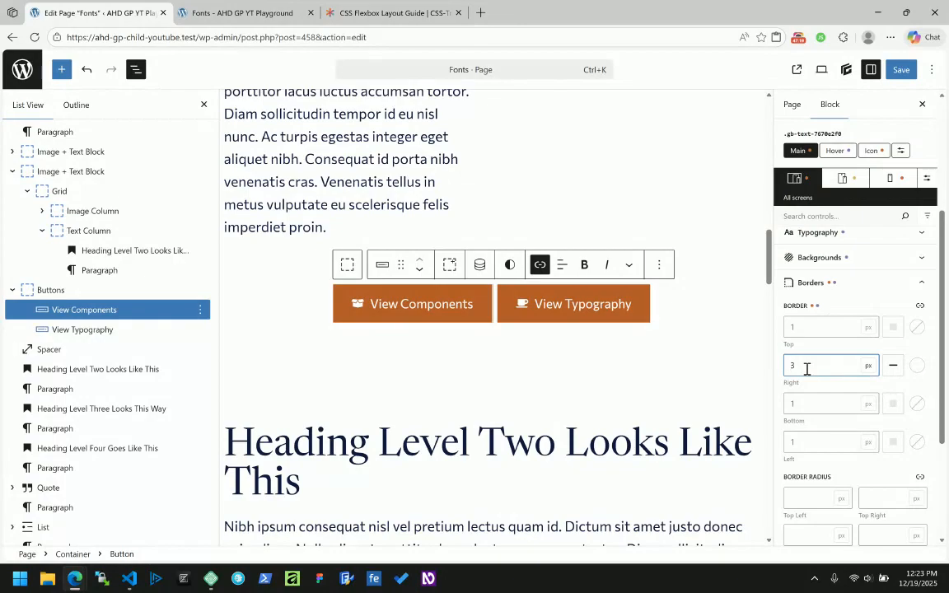
left_click_drag(808, 368, 784, 371)
Step: Give the View Components button a 3 px top border in rgba(255, 255, 255, 0.37) and clear the right border's color
left_click(829, 326)
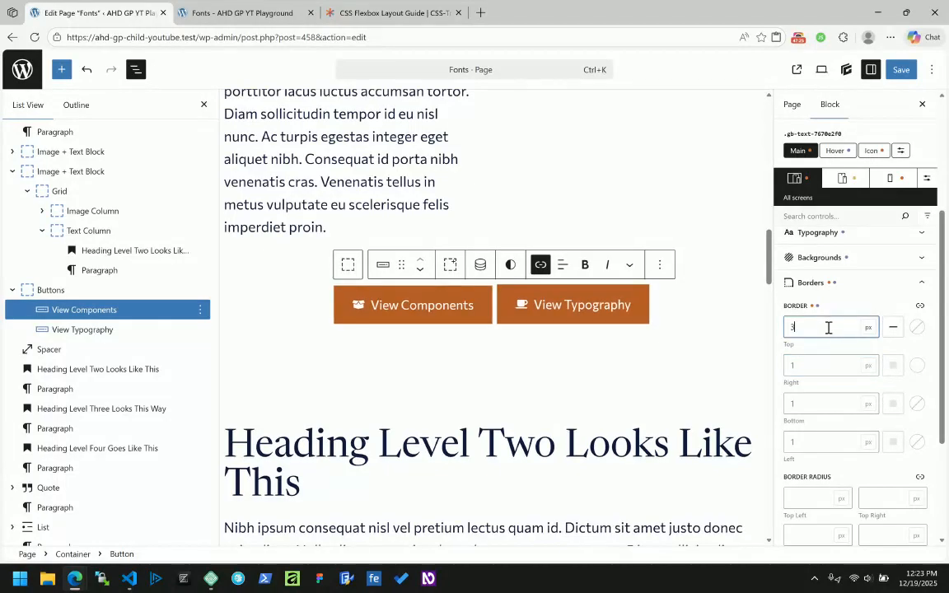
left_click(916, 327)
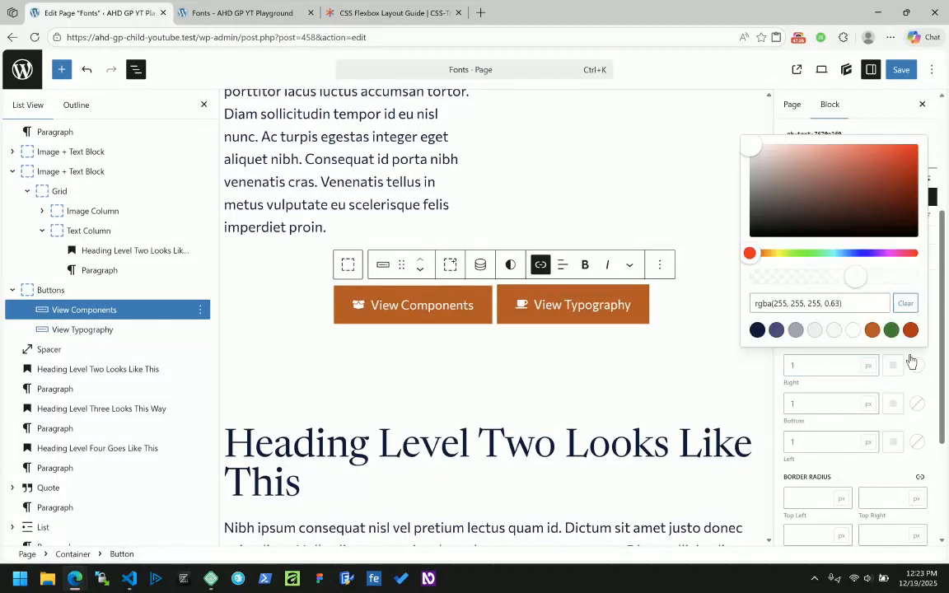
left_click(914, 363)
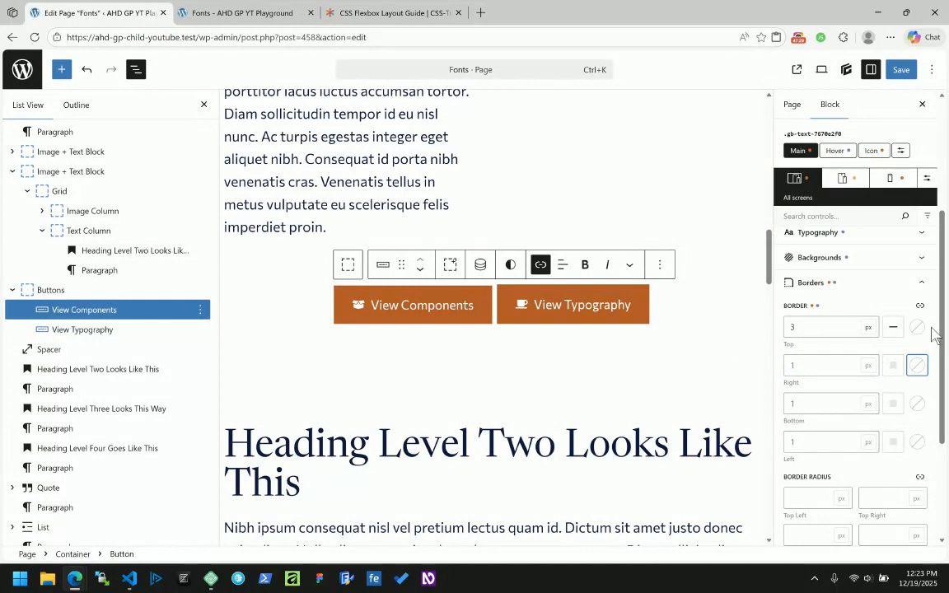
left_click(916, 332)
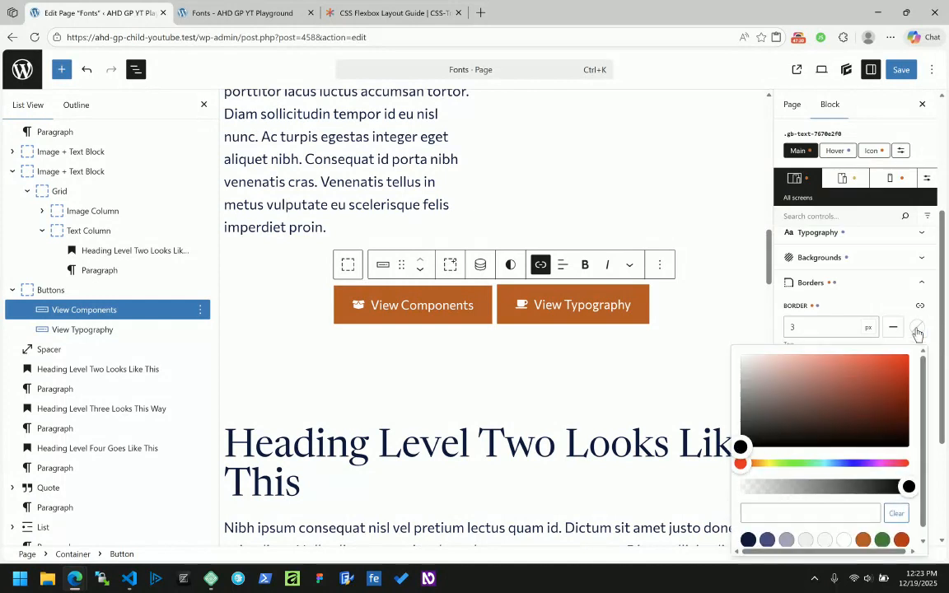
left_click(843, 540)
left_click_drag(908, 488, 805, 492)
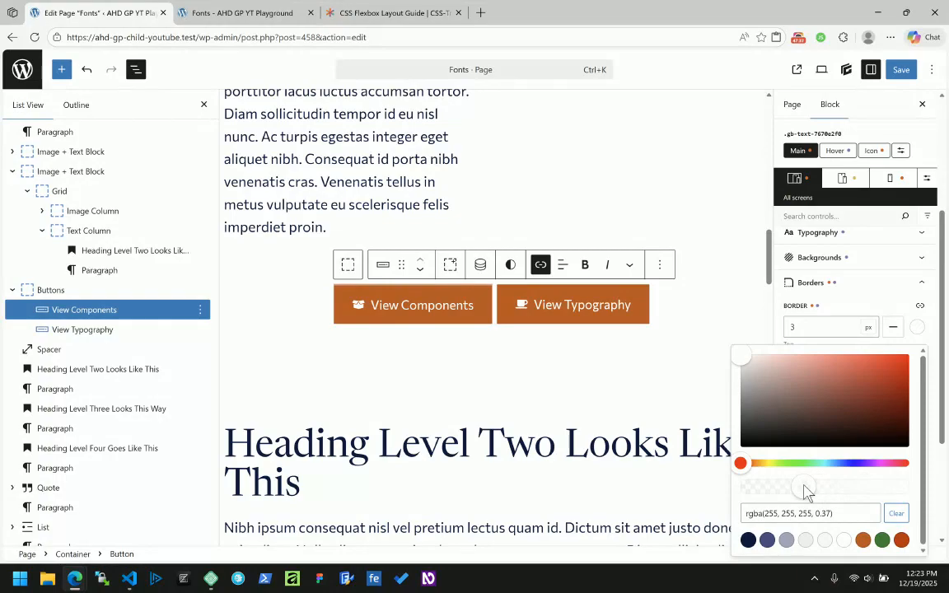
left_click(873, 309)
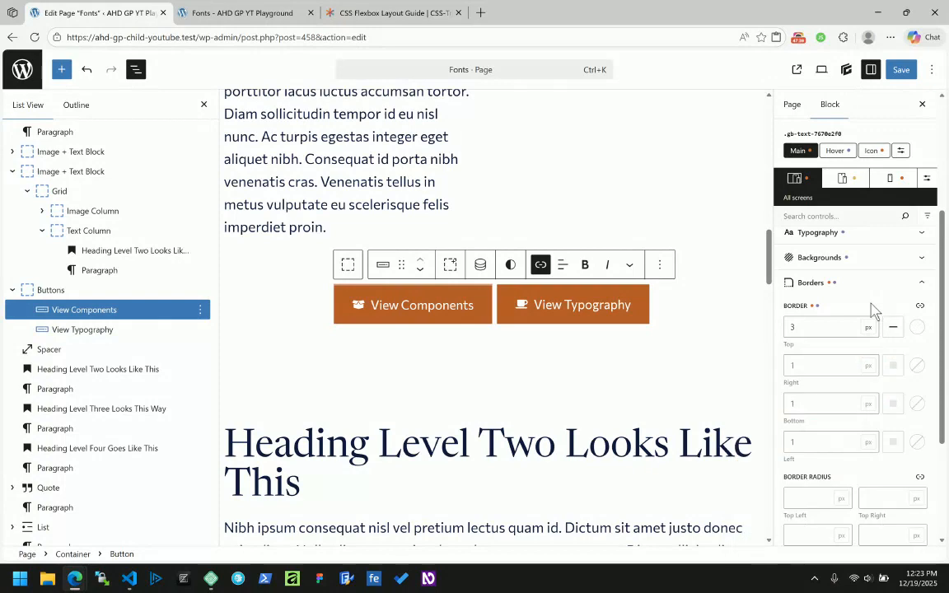
Step: Give the View Components button a 2 px bottom border in a dark brown darkened from the accent color, and set its top border to 2 px
left_click(803, 406)
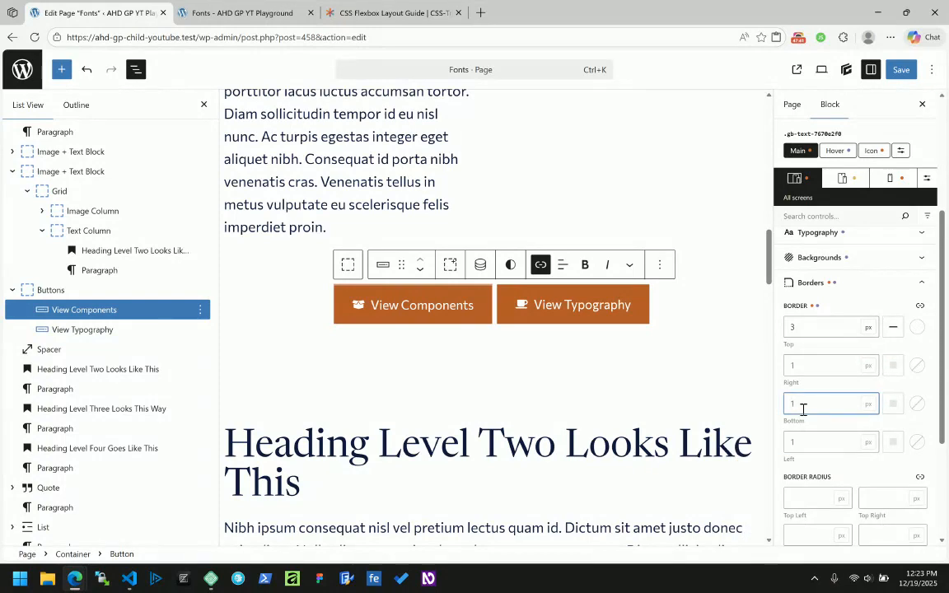
type("2")
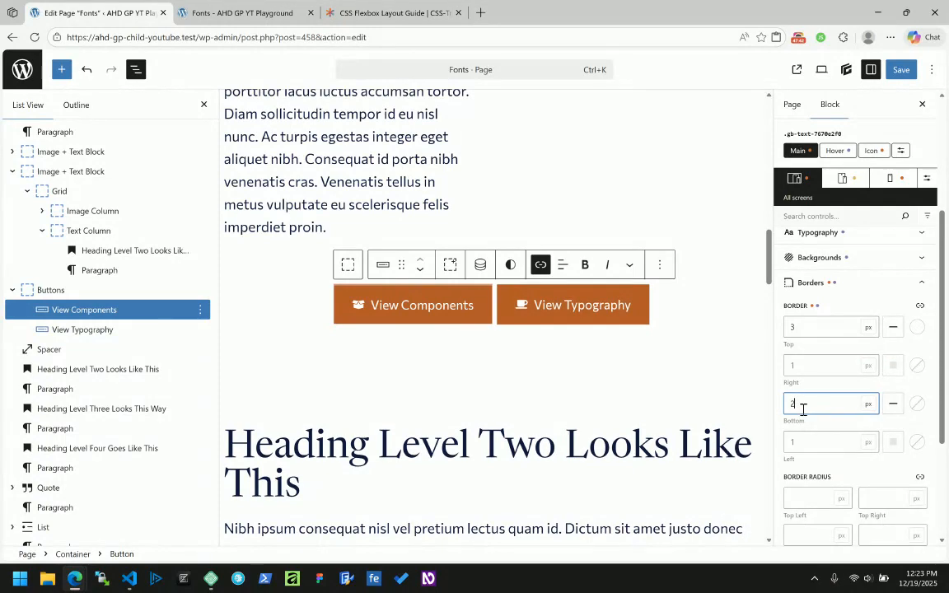
left_click(917, 405)
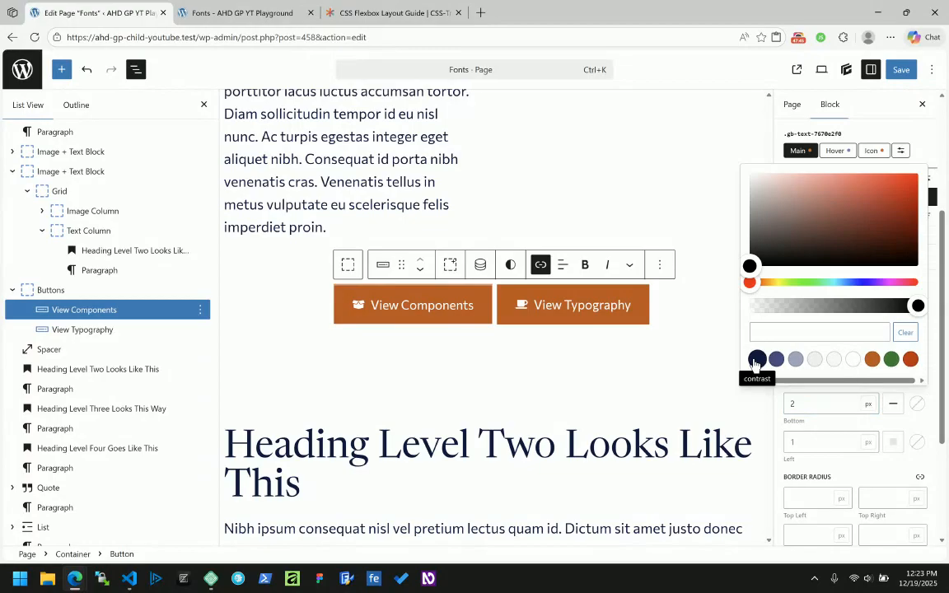
left_click(871, 359)
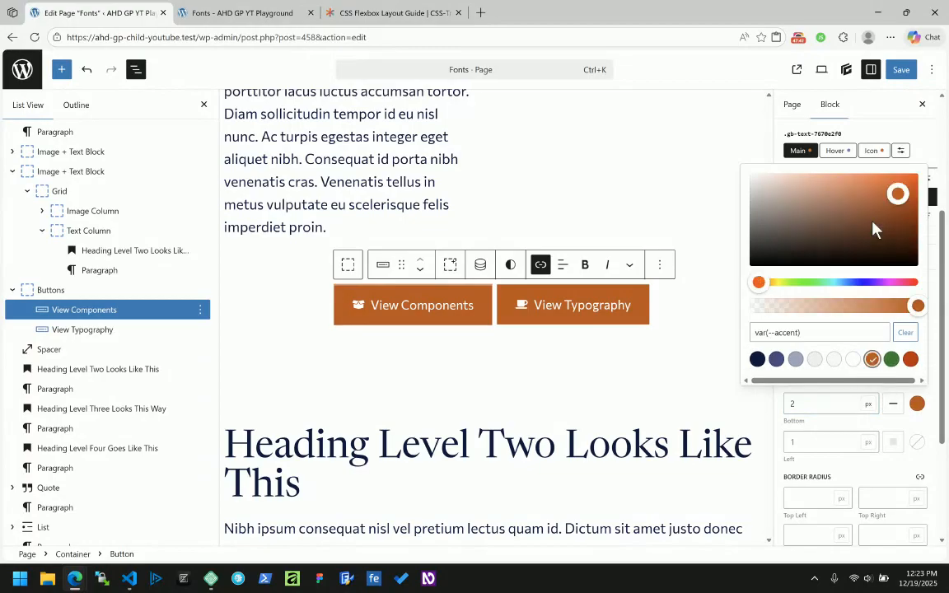
left_click_drag(895, 199, 898, 239)
left_click(929, 435)
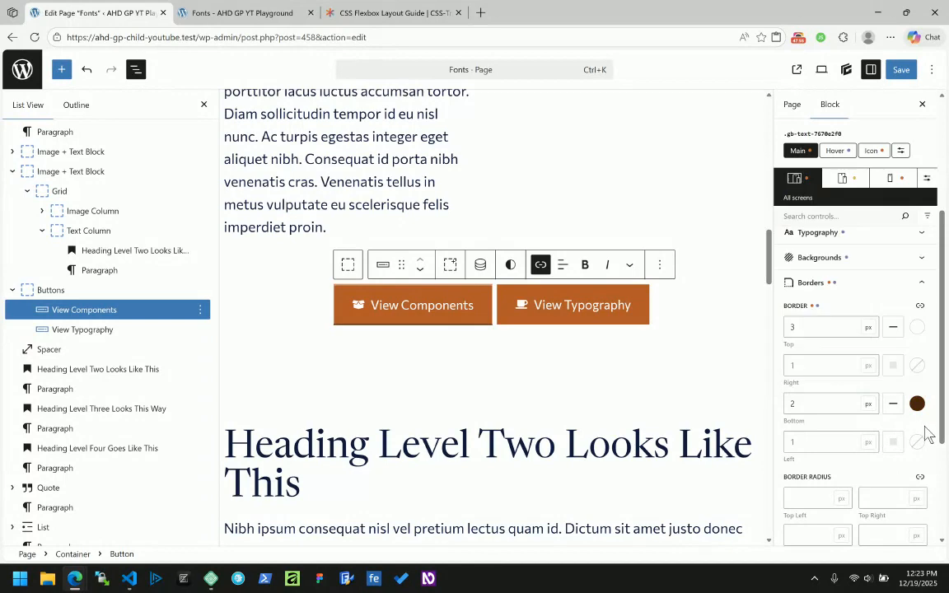
left_click(818, 319)
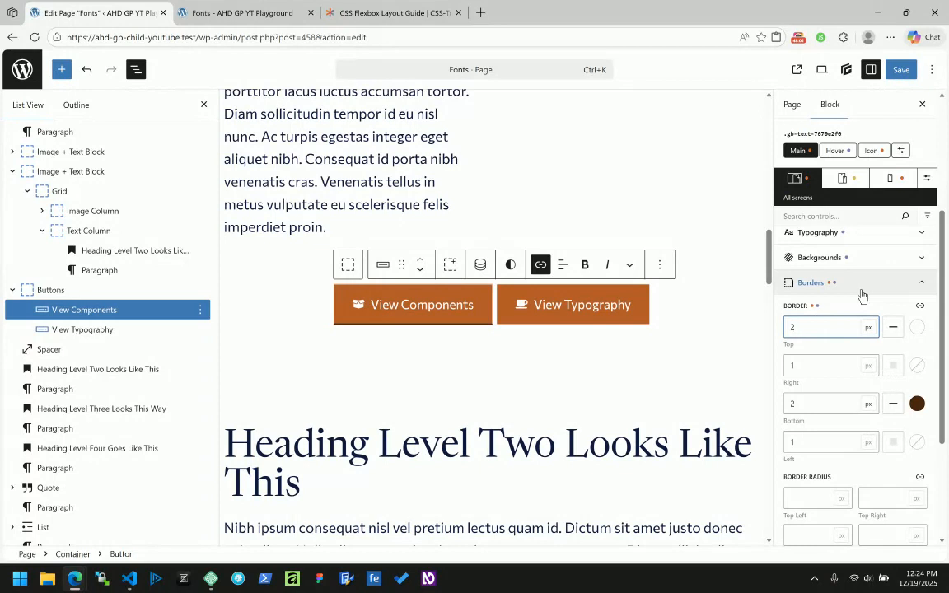
Step: Link the View Components button's corners, set their border radius to 6 px, and open the management of its style selectors
left_click(919, 476)
left_click(799, 498)
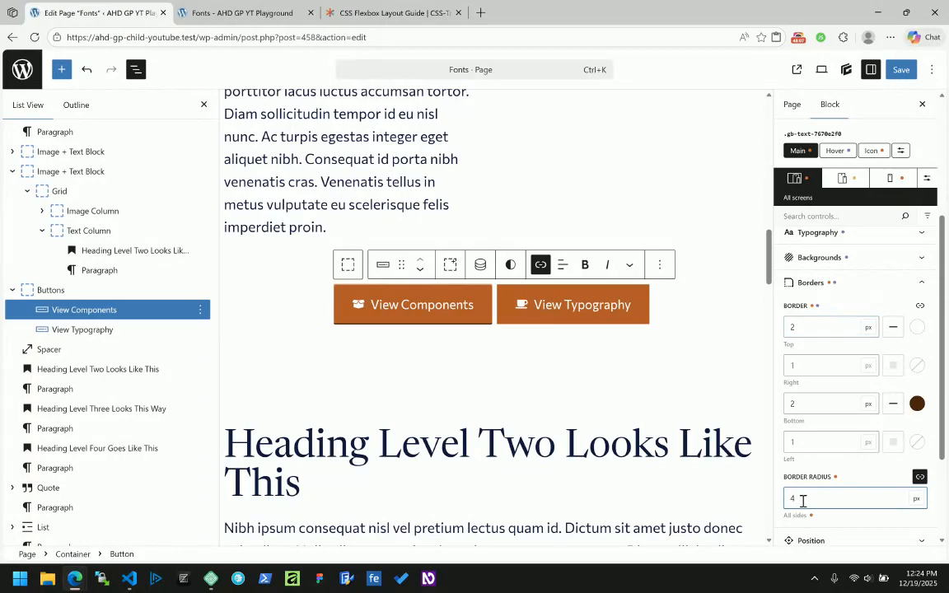
left_click_drag(802, 500, 786, 509)
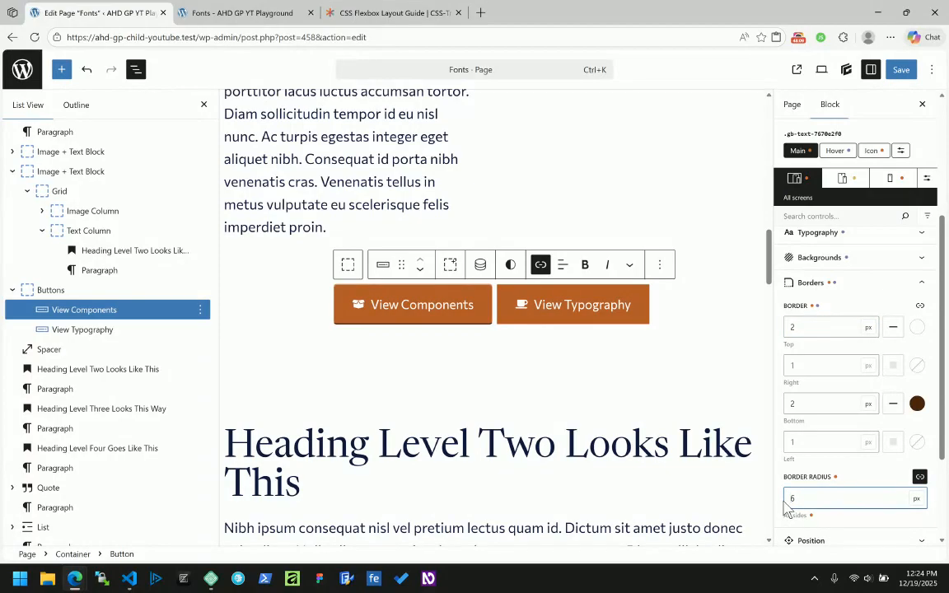
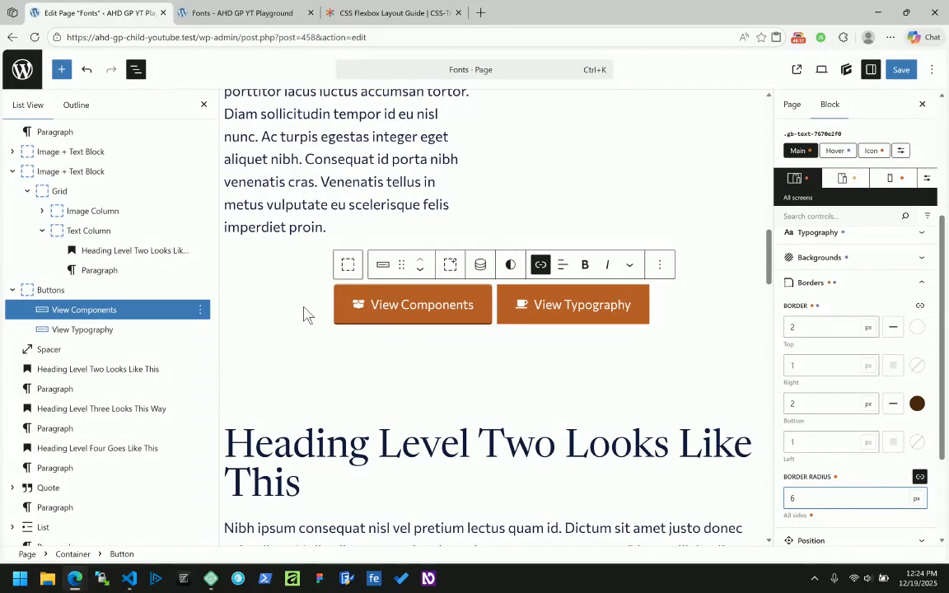
left_click(869, 283)
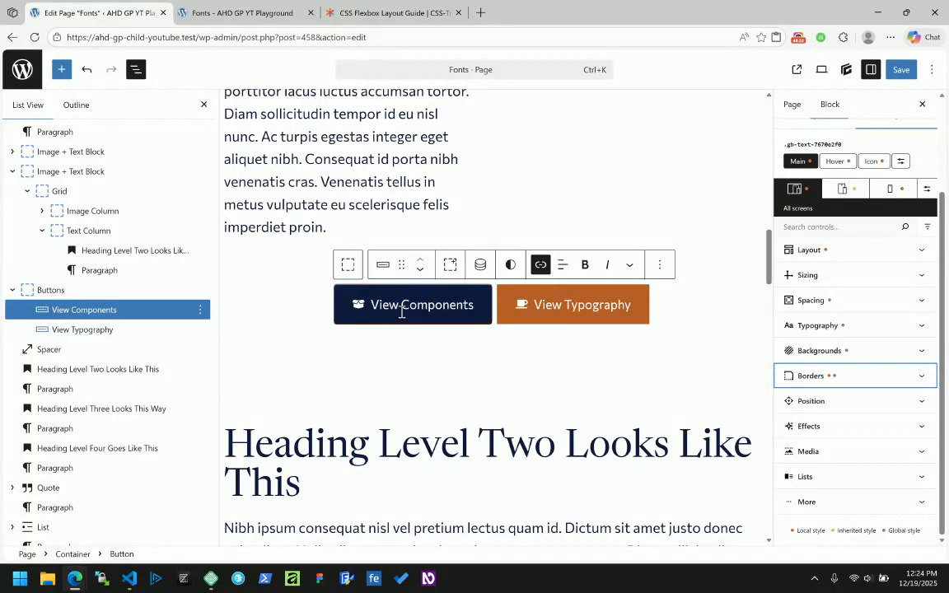
scroll(865, 214, "up", 3)
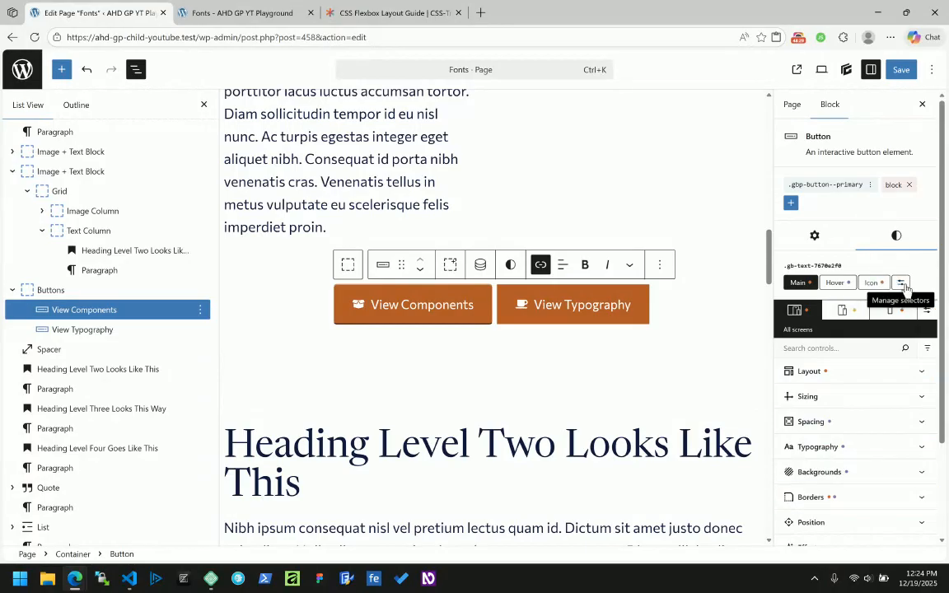
left_click(899, 284)
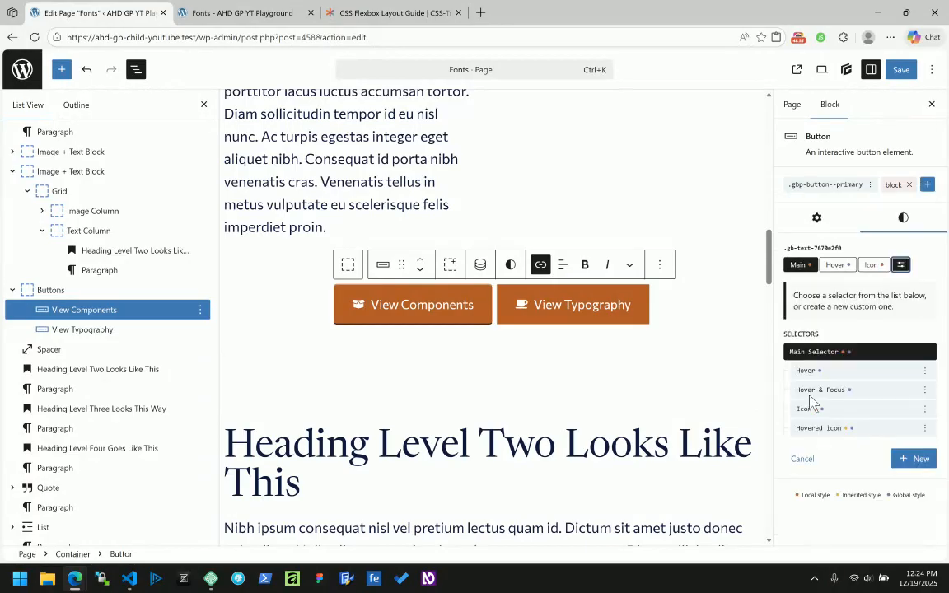
Step: Close the CSS Flexbox guide page and inspect the View Components button on the live Fonts page with device emulation off
left_click(238, 13)
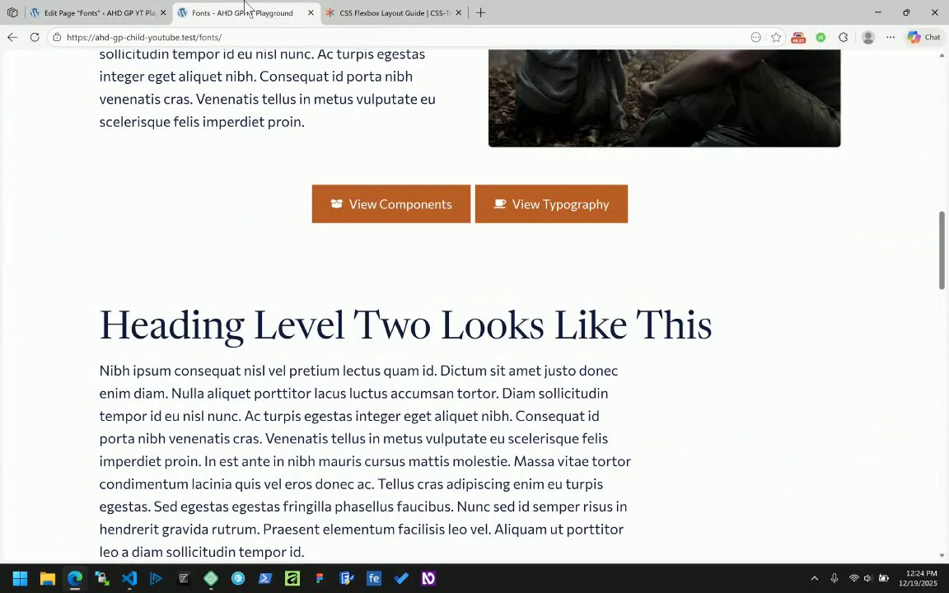
left_click(458, 12)
right_click(384, 207)
left_click(421, 393)
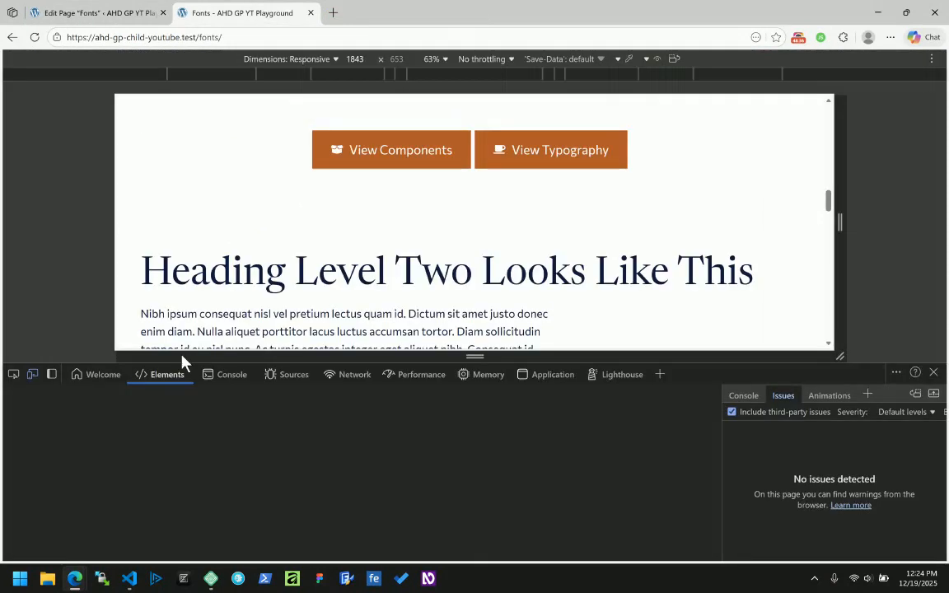
left_click(31, 375)
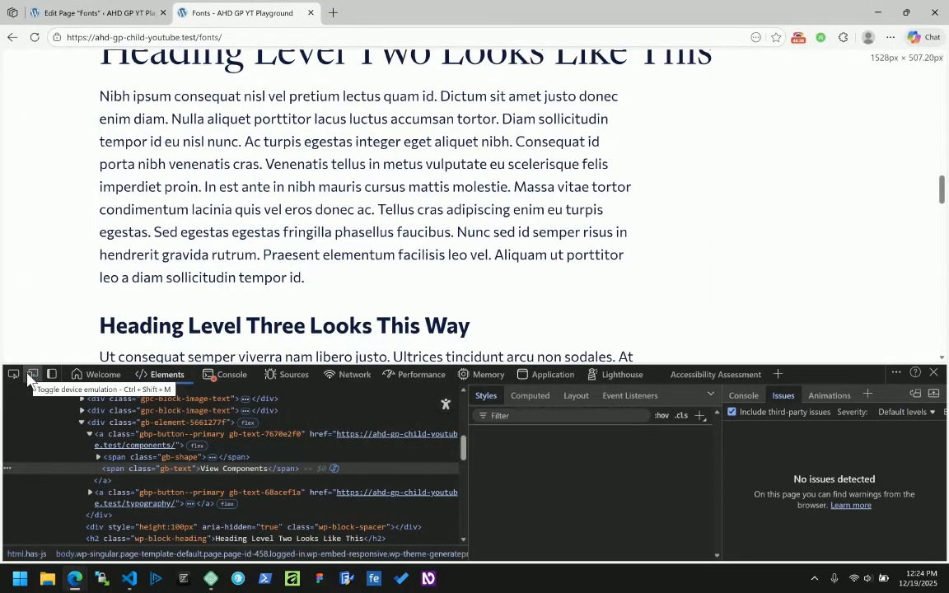
Step: In the inspected markup, expand the View Components button's gb-shape span and select its svg icon element
scroll(147, 237, "down", 6)
scroll(147, 238, "down", 15)
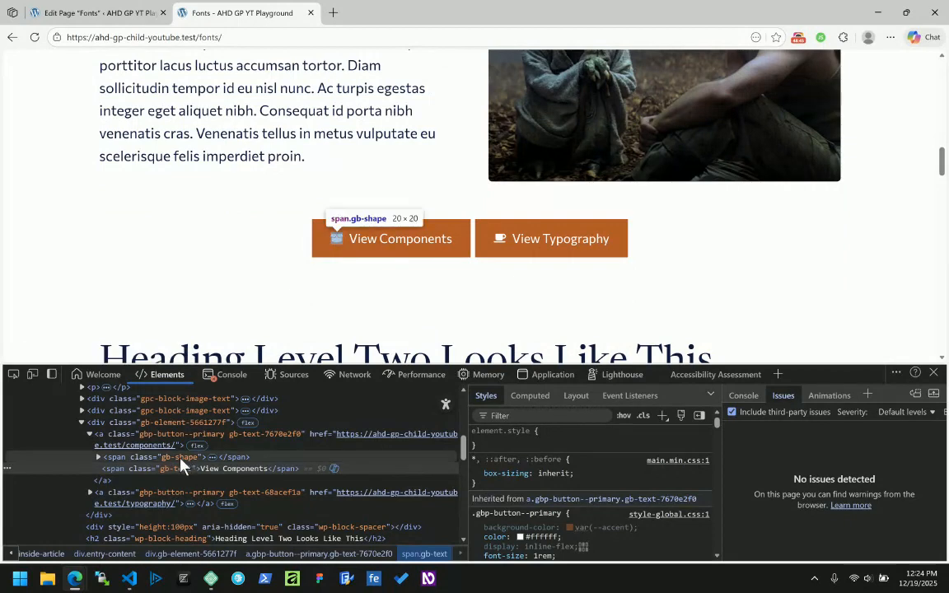
left_click(98, 457)
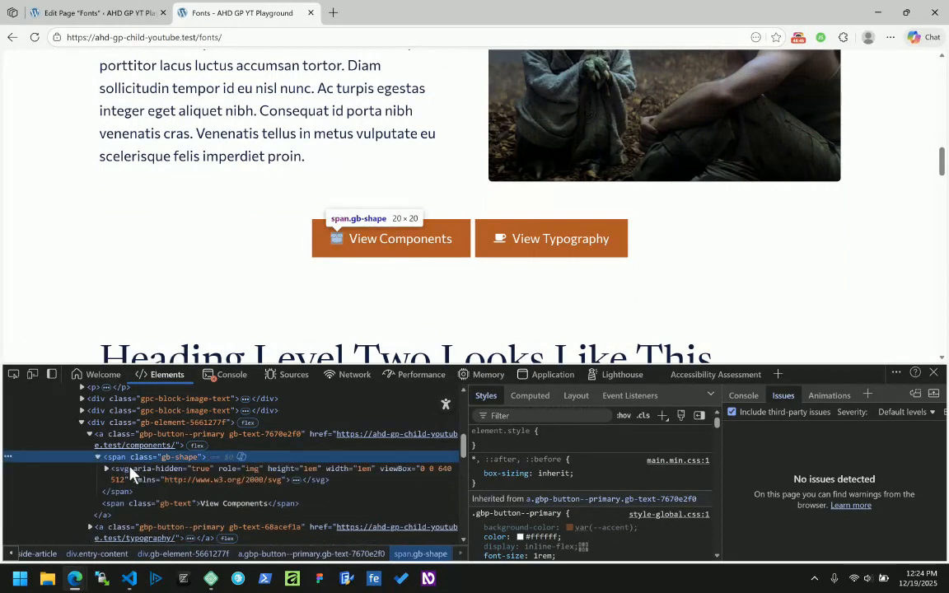
left_click(129, 471)
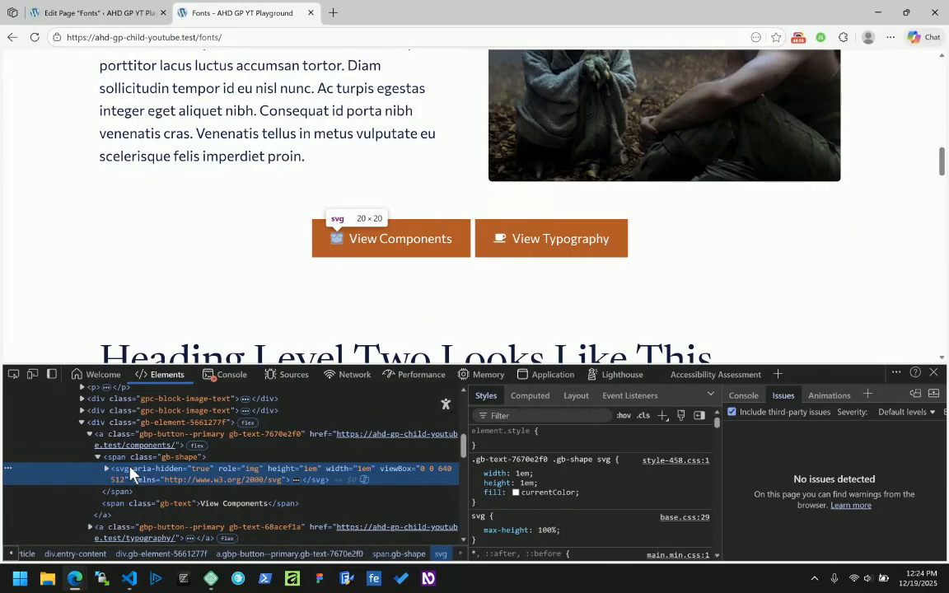
Step: Try an inline text-shadow of 0 0 black on the View Components button's svg icon
left_click(497, 445)
type("text-shadow")
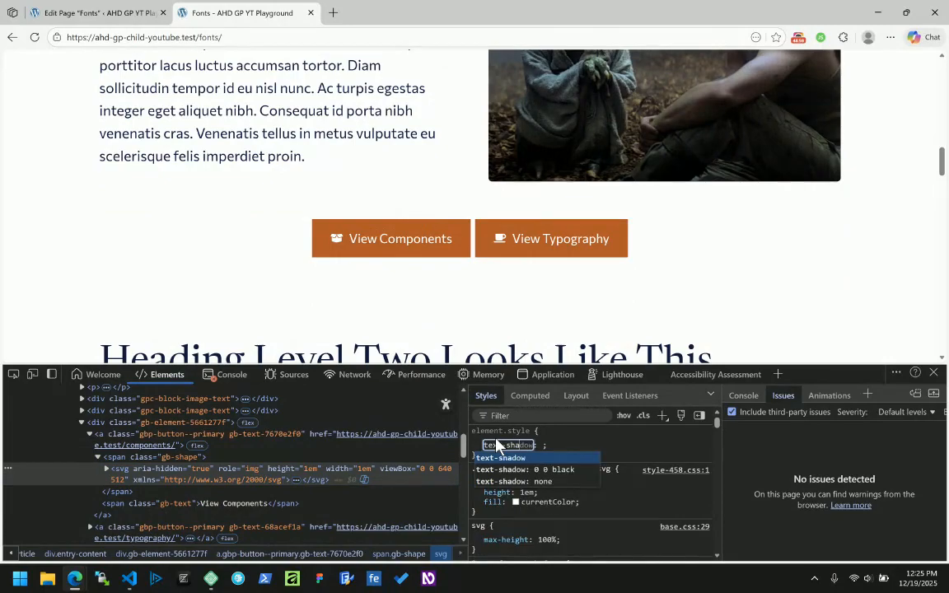
key("Tab")
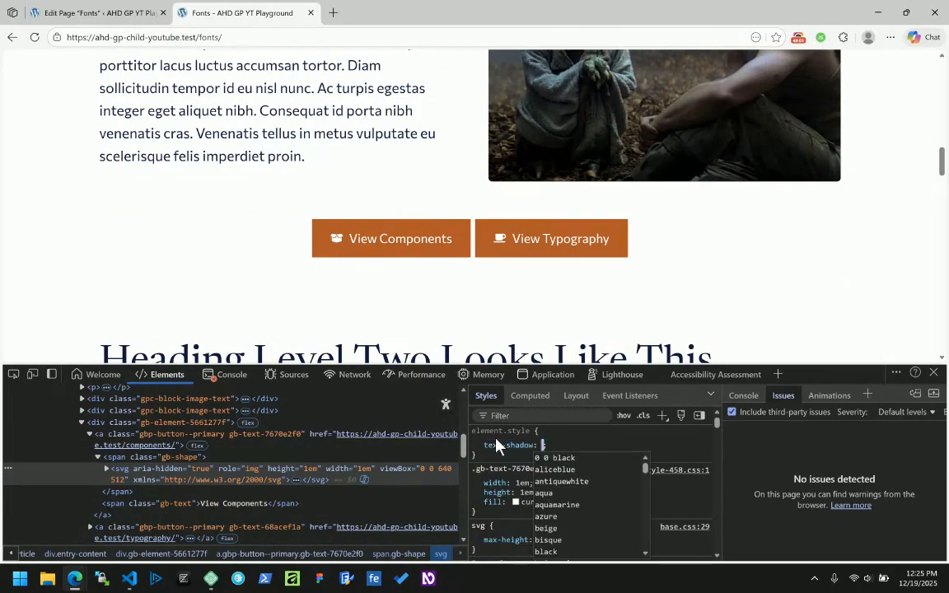
key("Return")
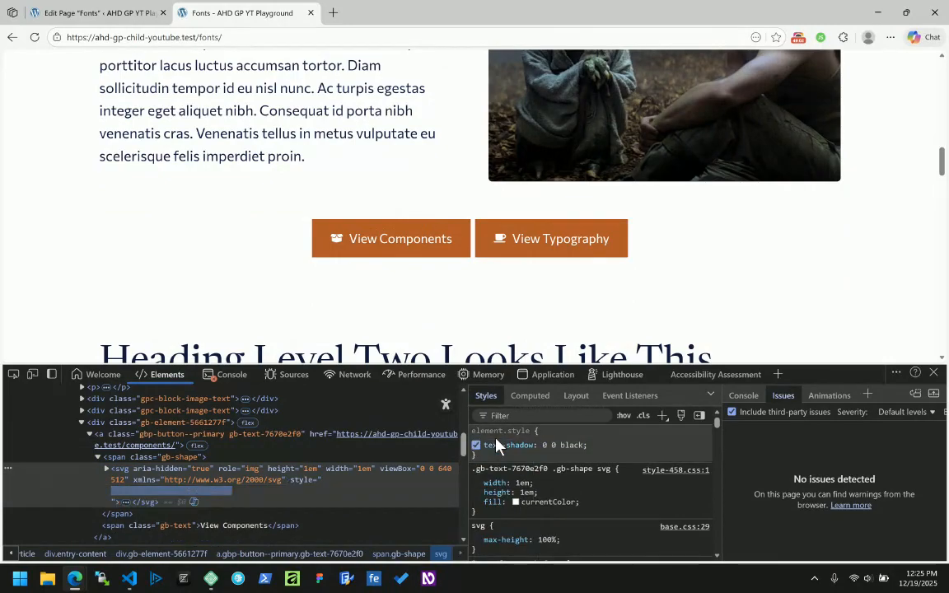
Step: Try increasing the icon's text-shadow to 6px 0 black, and remove the text-shadow declaration
left_click(574, 445)
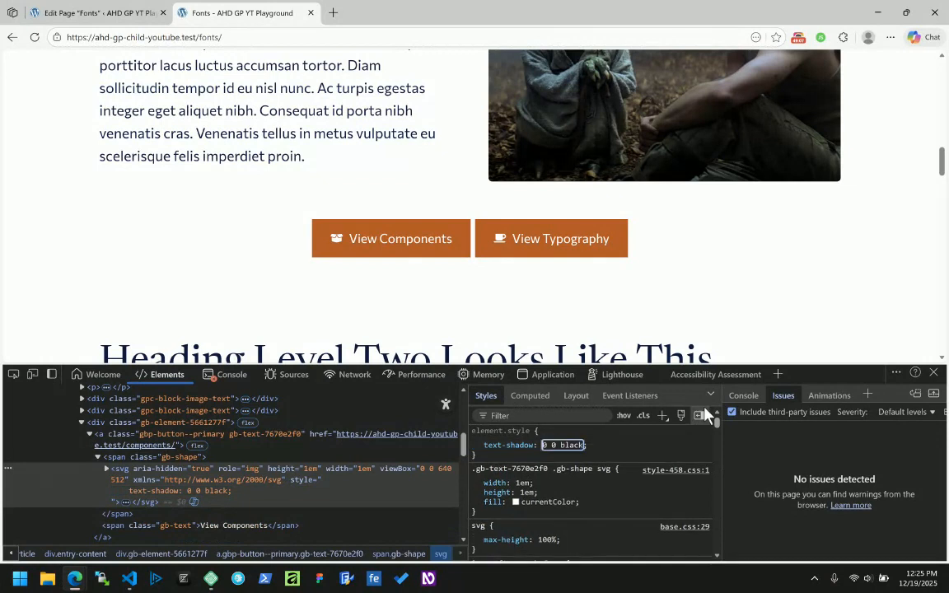
key("Up")
key("Up")
key("Up")
key("Up")
type("1px")
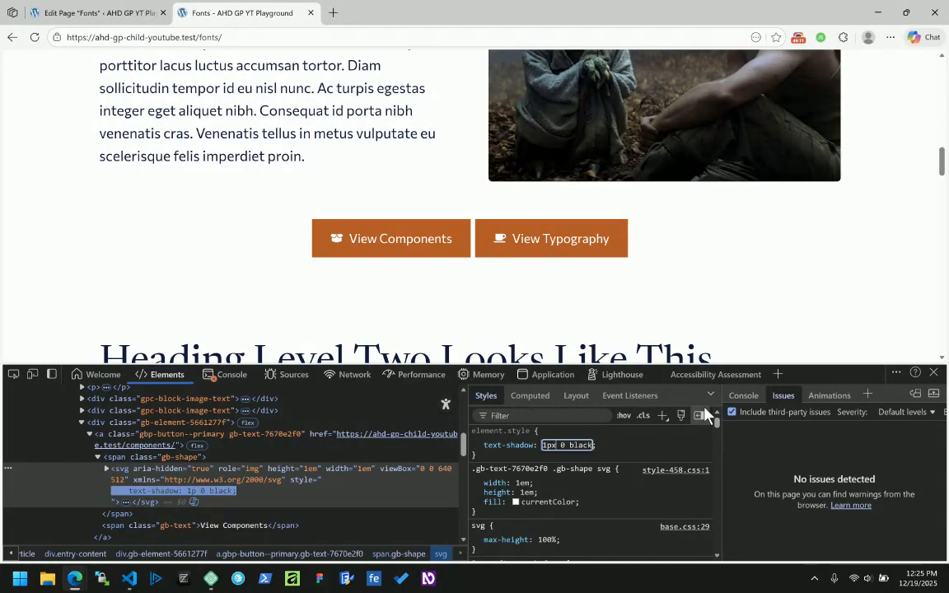
key("Up")
key("Up")
key("Up")
key("Up")
key("Up")
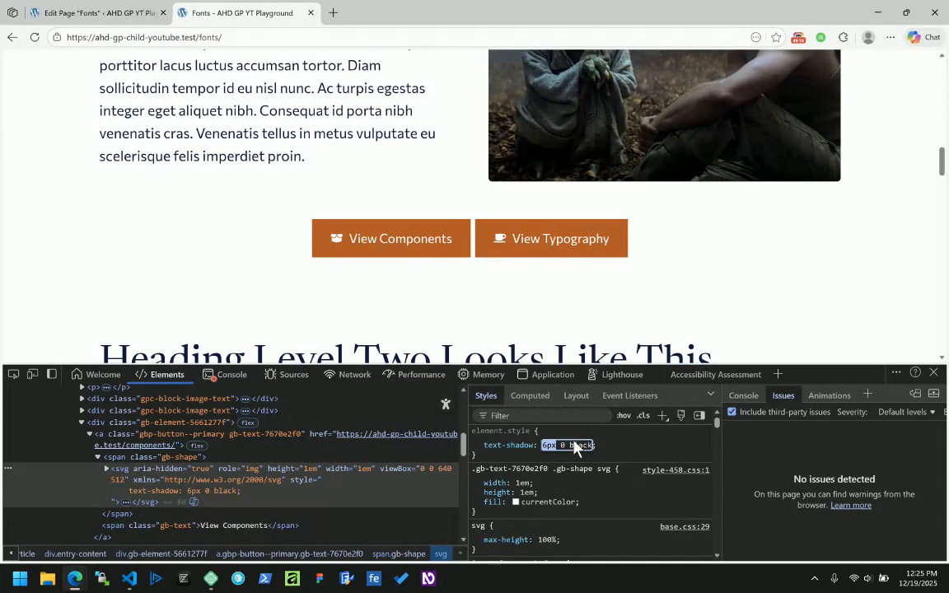
key("ctrl+a")
key("BackSpace")
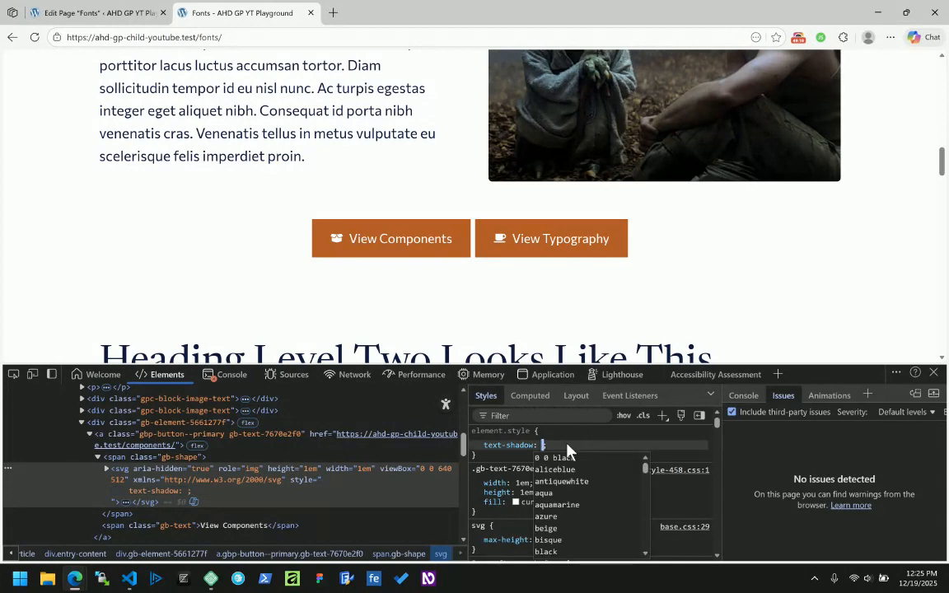
key("BackSpace")
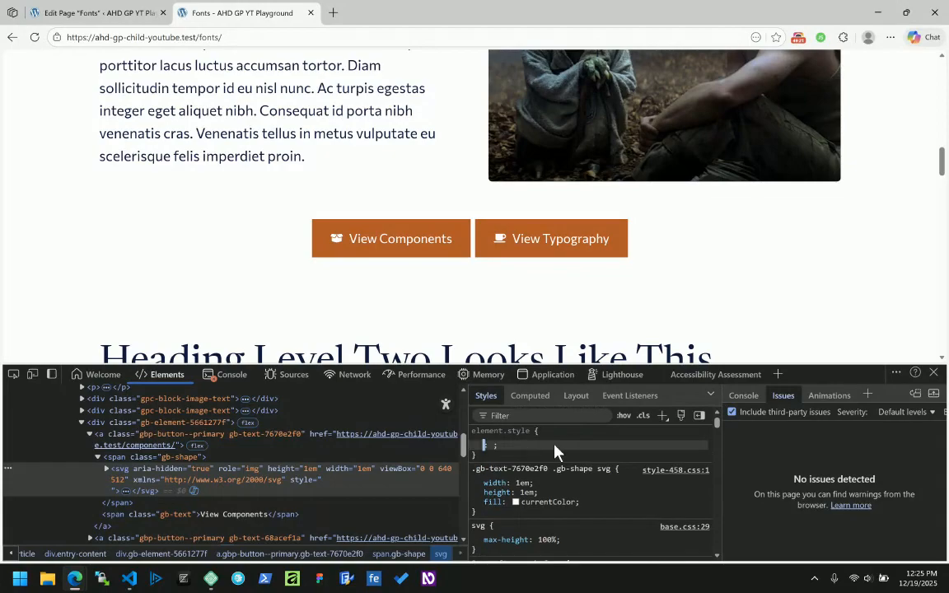
Step: Try an inline box-shadow of 2px 2px black on the svg icon, and disable the declaration again
type("box-sha")
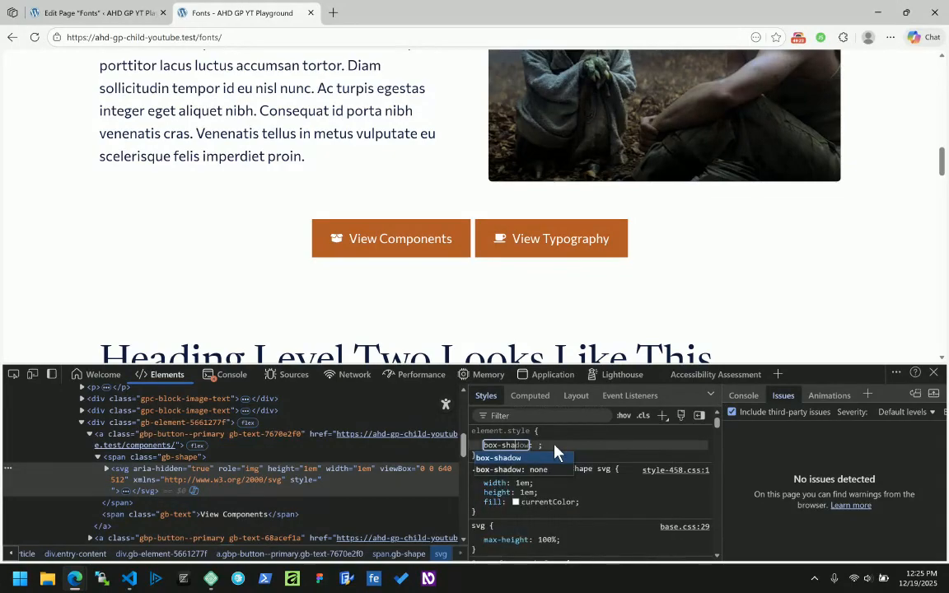
key("Tab")
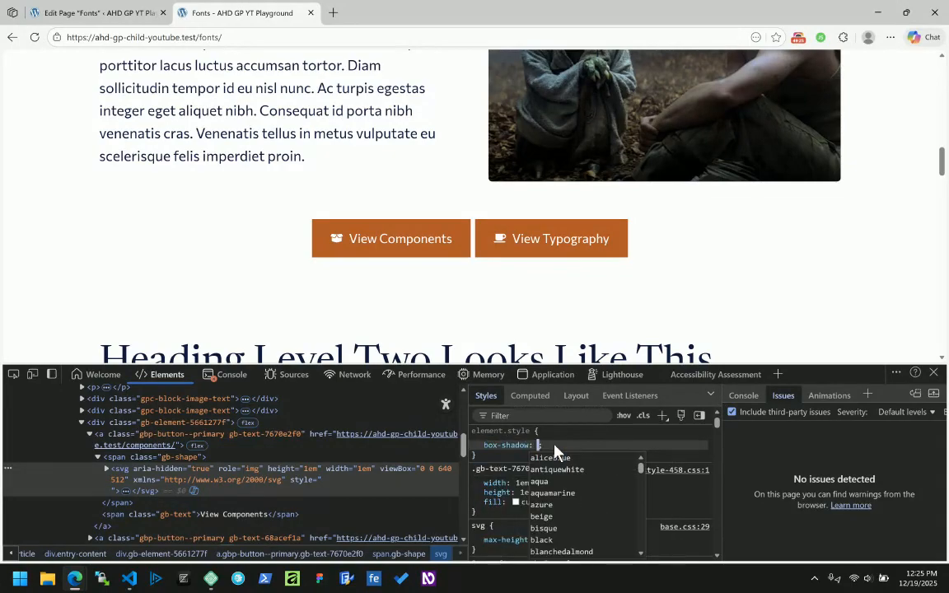
key("Down")
key("Down")
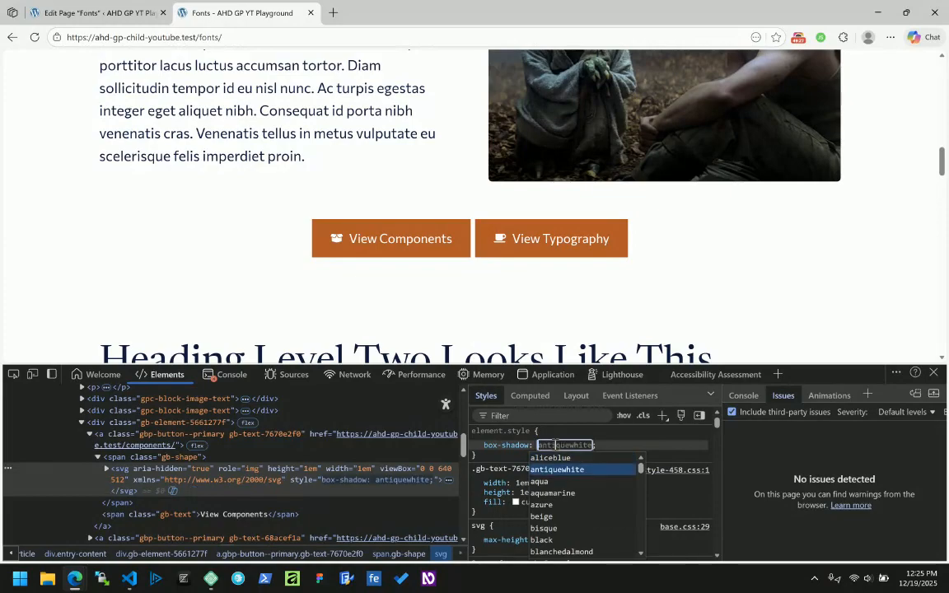
key("Up")
key("Up")
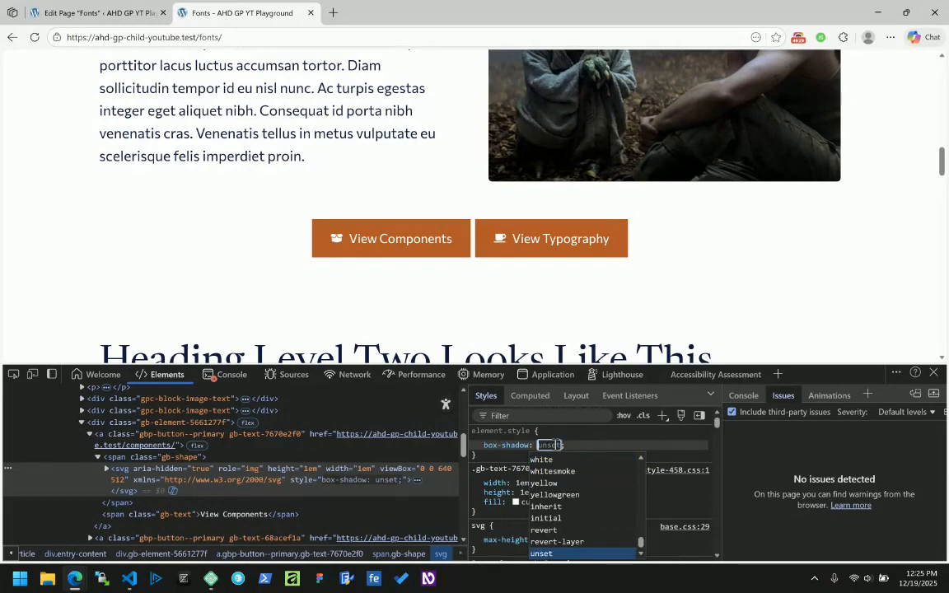
type("2")
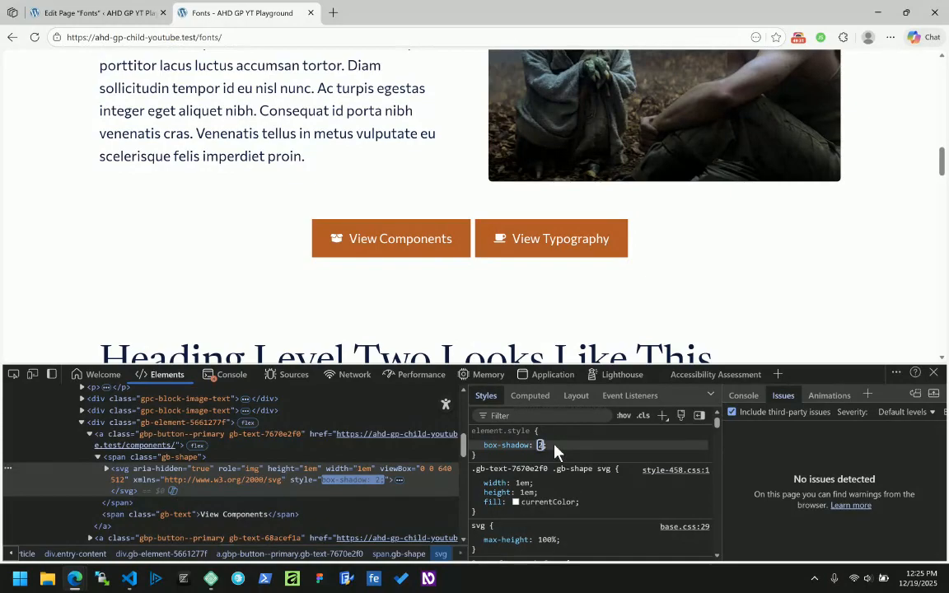
type("px 2px")
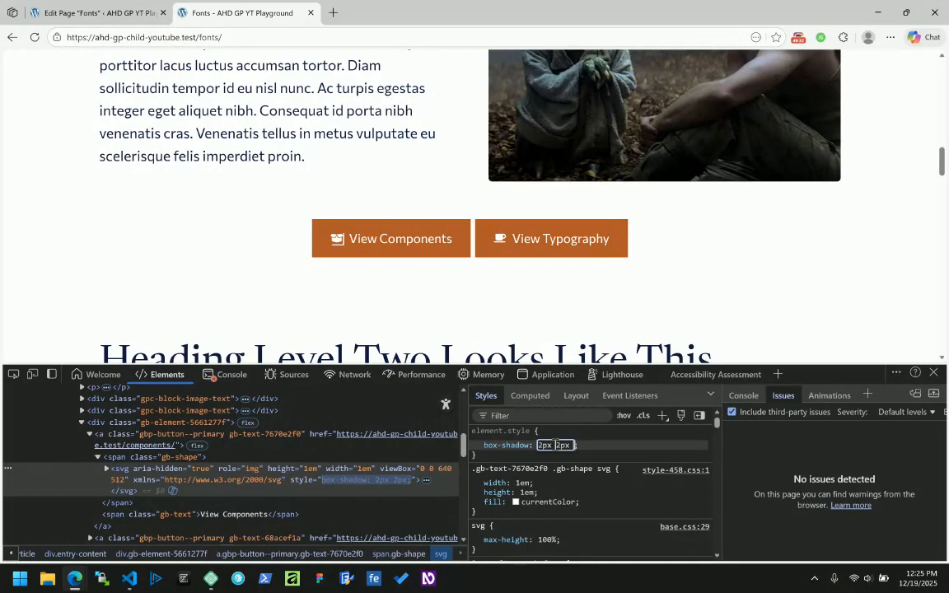
type(" b")
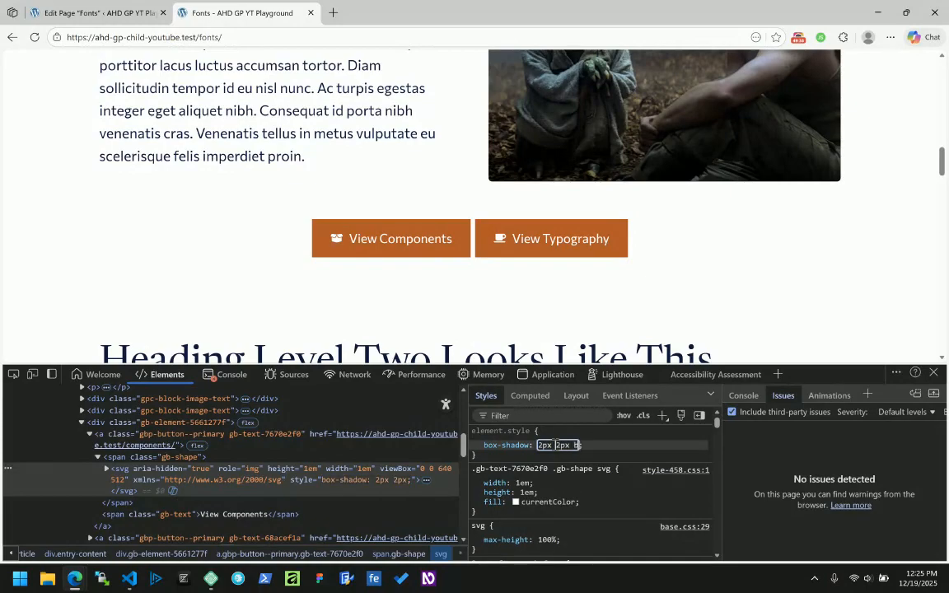
type("lack")
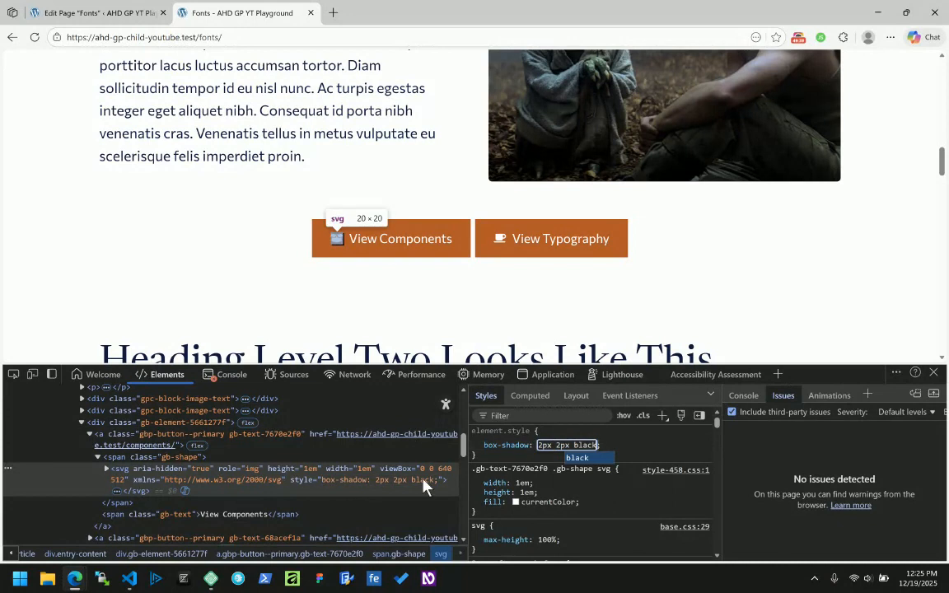
left_click(478, 451)
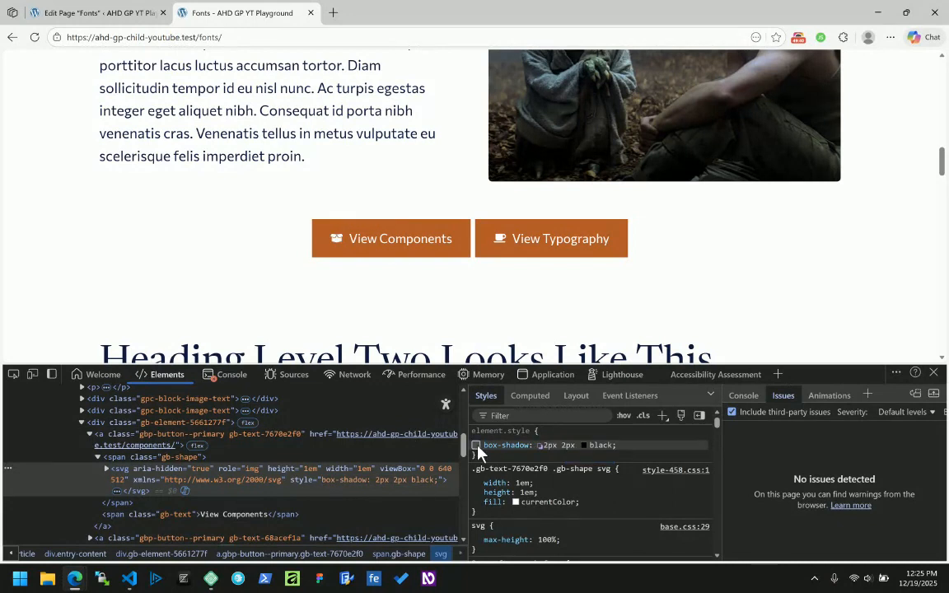
Step: Disable the svg icon's inline box-shadow declaration and select the View Components button's gb-text span in the markup
left_click(476, 446)
left_click(118, 516)
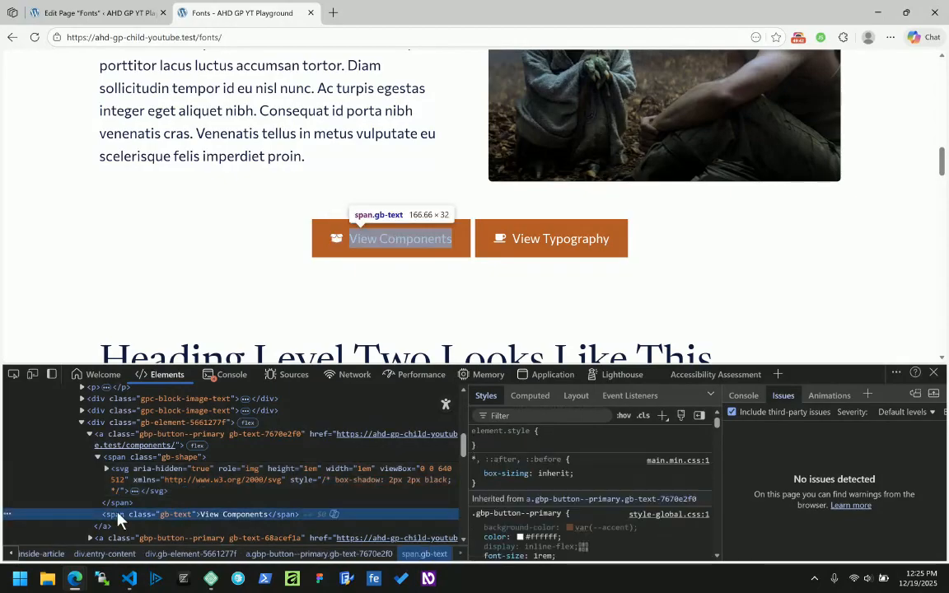
Step: In the page editor, create a new custom selector .gb-texft for the View Components button
left_click(91, 12)
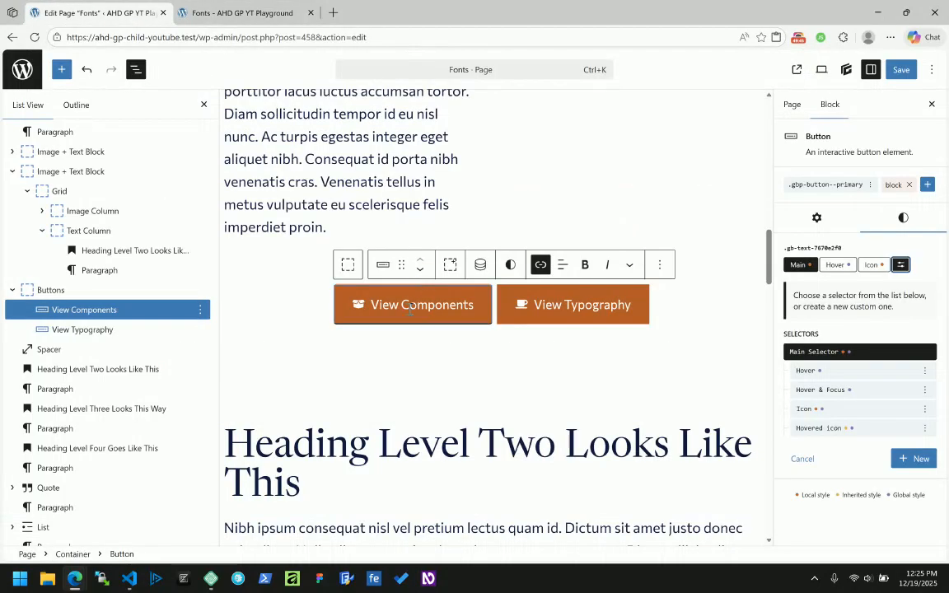
left_click(907, 458)
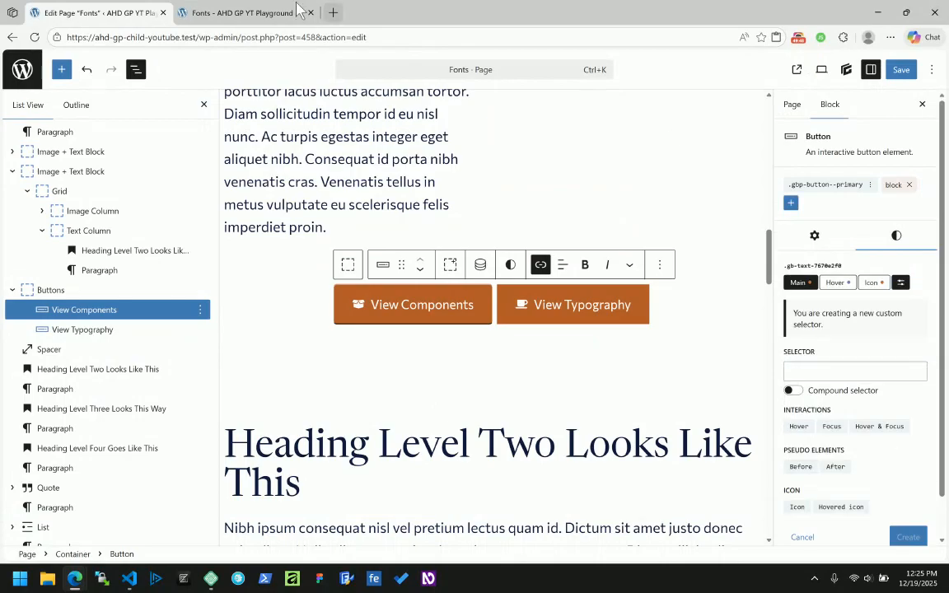
left_click(240, 10)
left_click(91, 12)
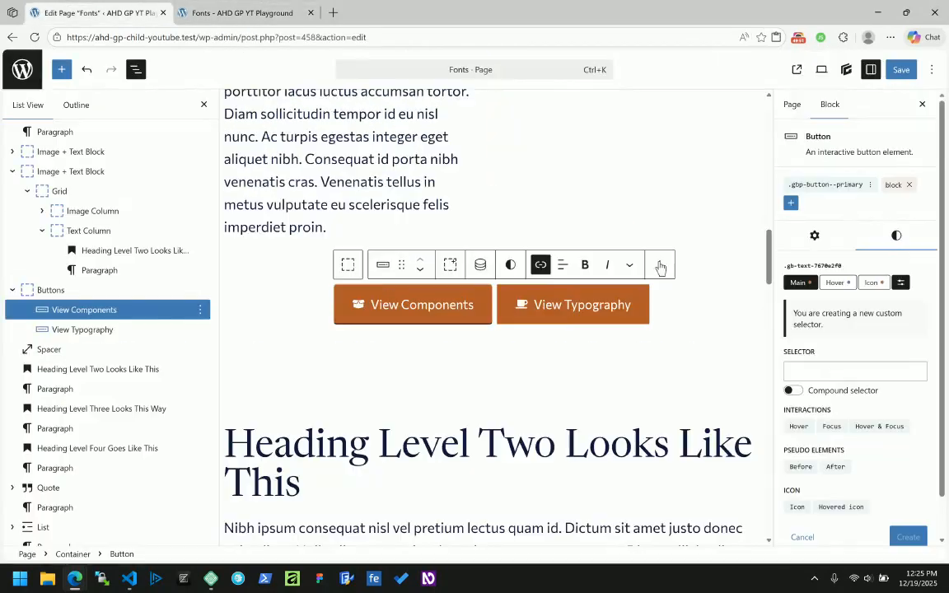
left_click(833, 373)
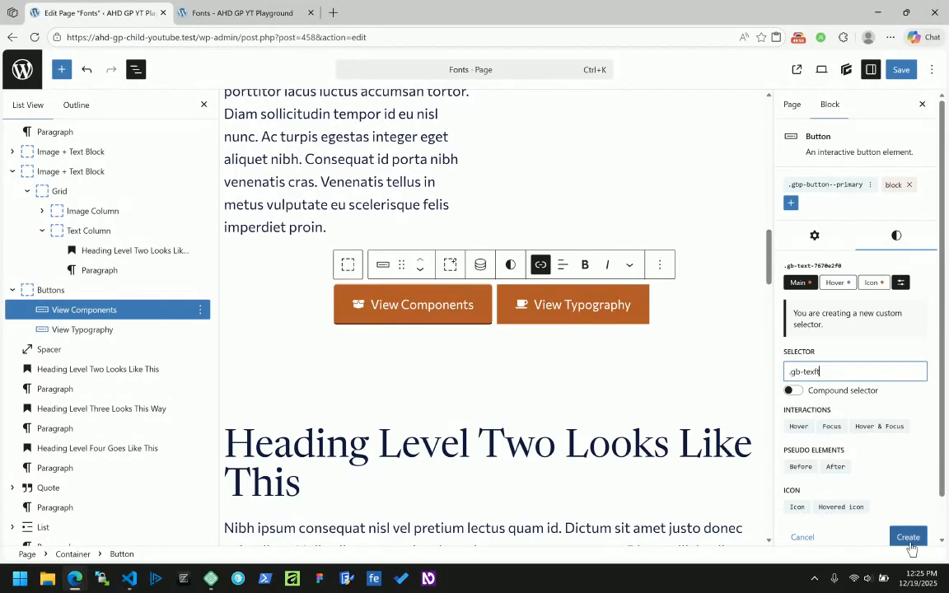
key("Return")
Step: Add a text shadow effect to the new .gb-texft selector
scroll(848, 401, "down", 2)
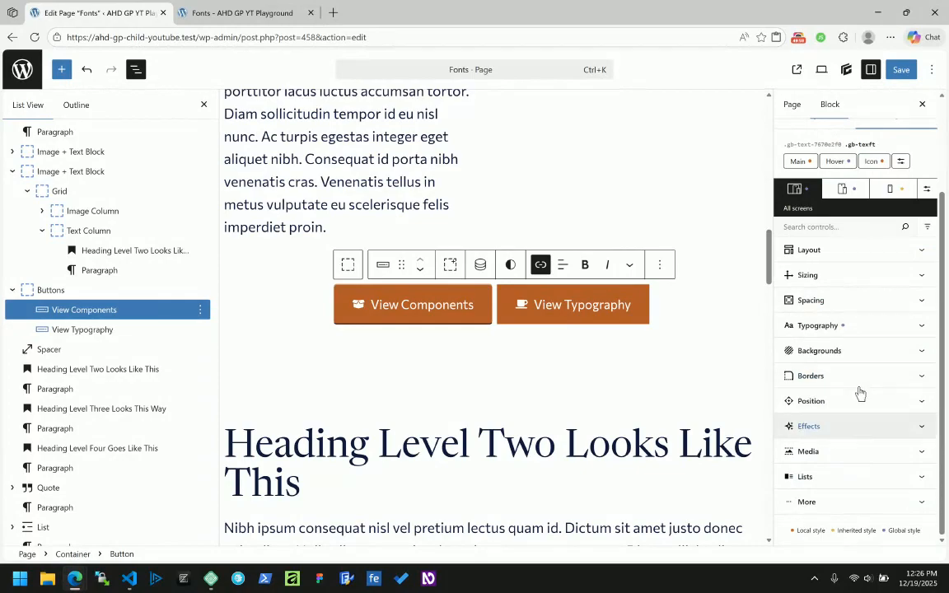
left_click(866, 325)
scroll(862, 374, "down", 2)
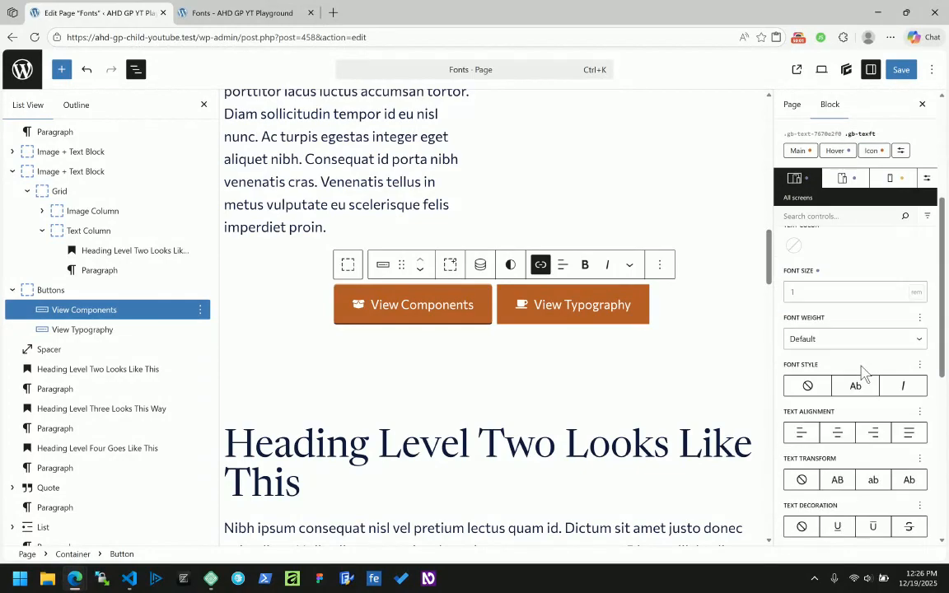
scroll(863, 373, "down", 3)
scroll(862, 373, "down", 3)
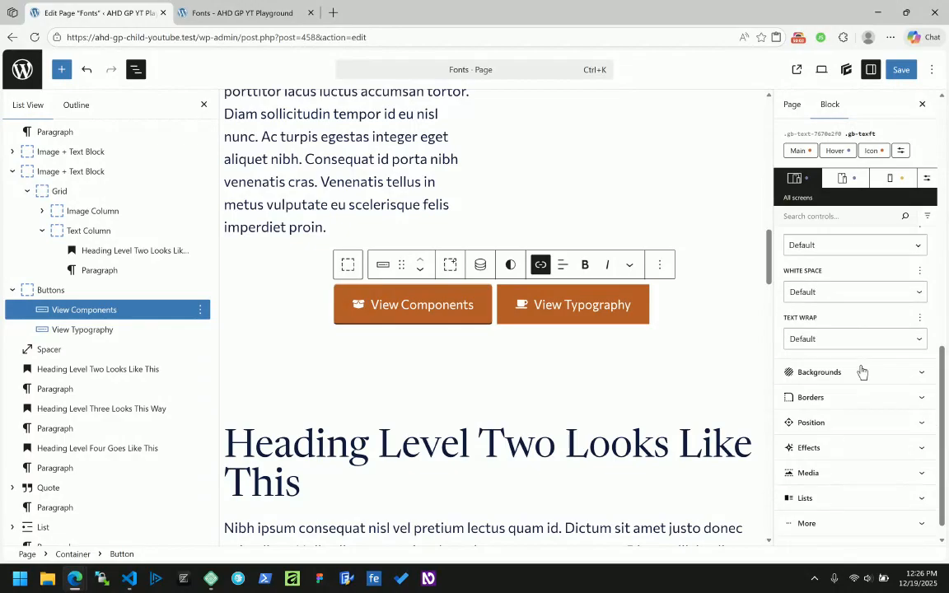
left_click(842, 426)
scroll(842, 426, "down", 2)
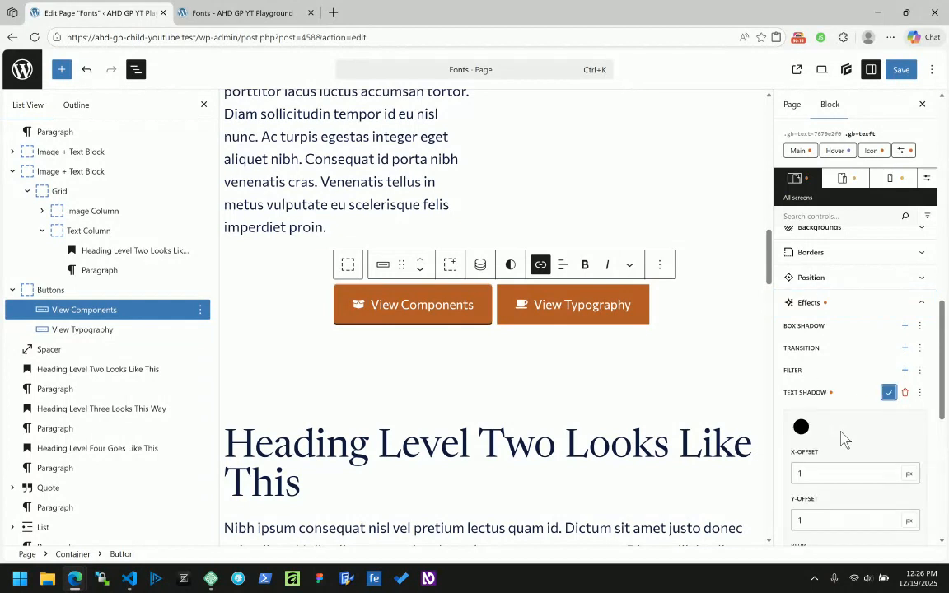
scroll(841, 437, "down", 2)
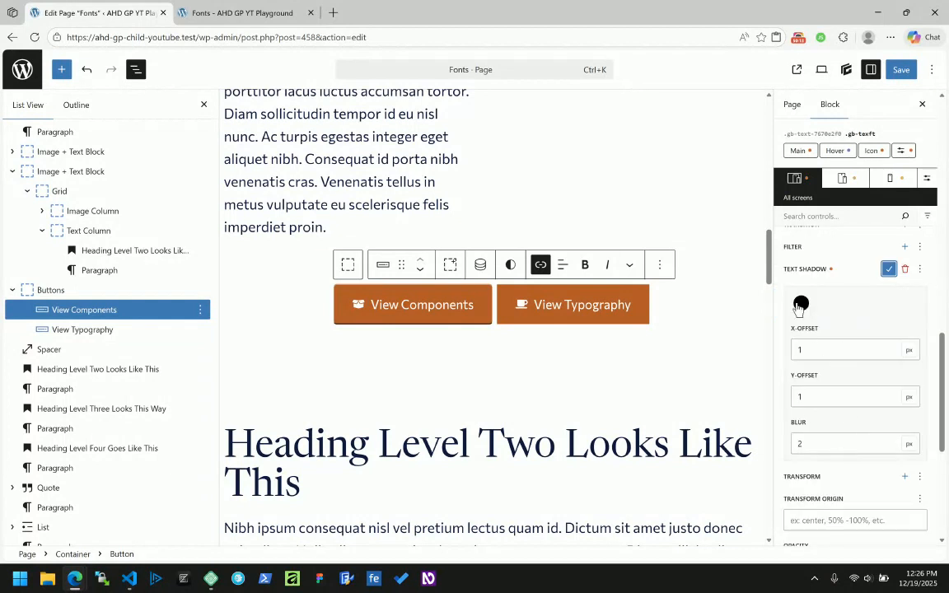
Step: Make the text shadow's black colour semi-transparent, with an opacity of about 0.58
left_click(826, 356)
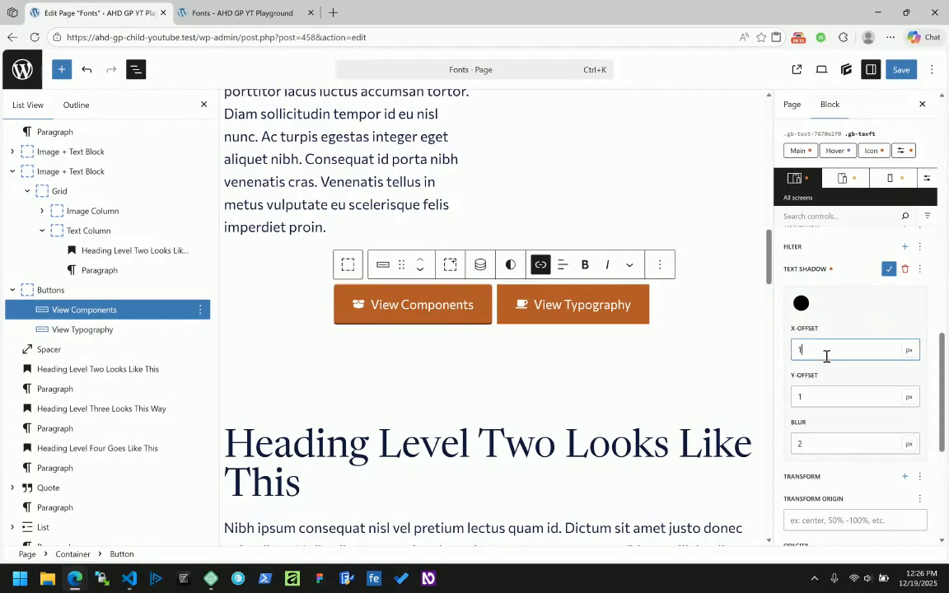
left_click(801, 304)
left_click(802, 304)
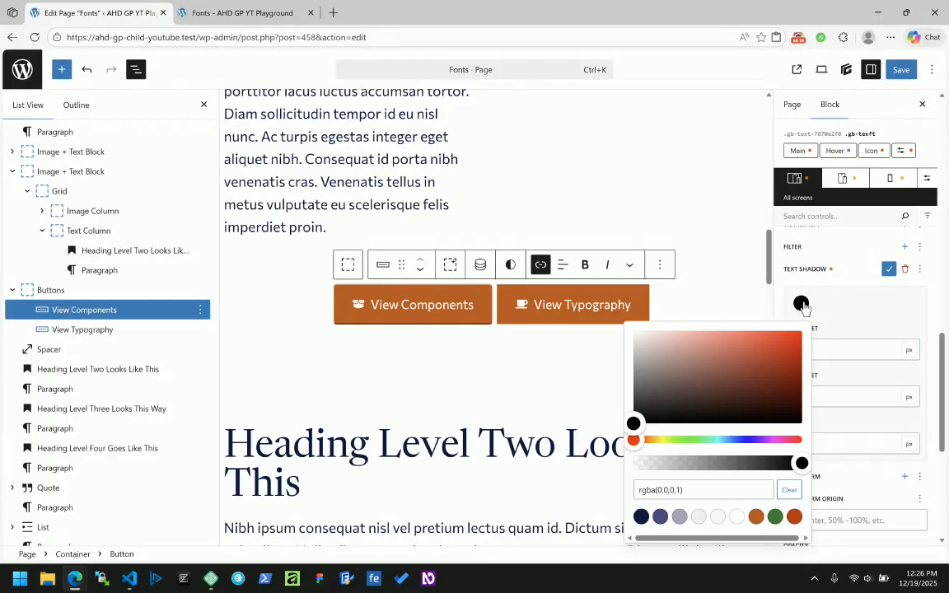
left_click_drag(800, 463, 730, 468)
Step: Set the text shadow's blur to 1 px, try an X-offset of 3 px, restore it to 1 px, and save the page
left_click(820, 350)
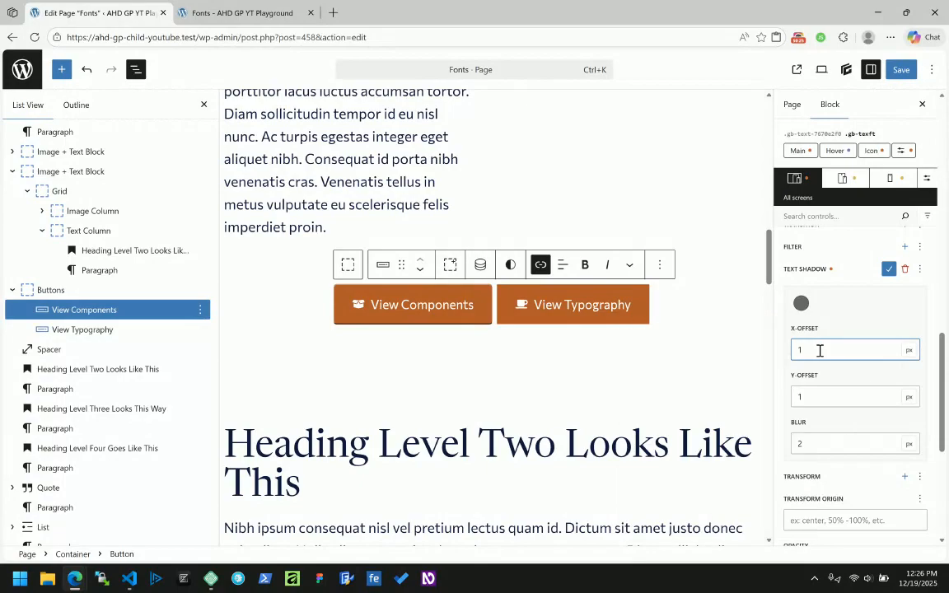
left_click(832, 444)
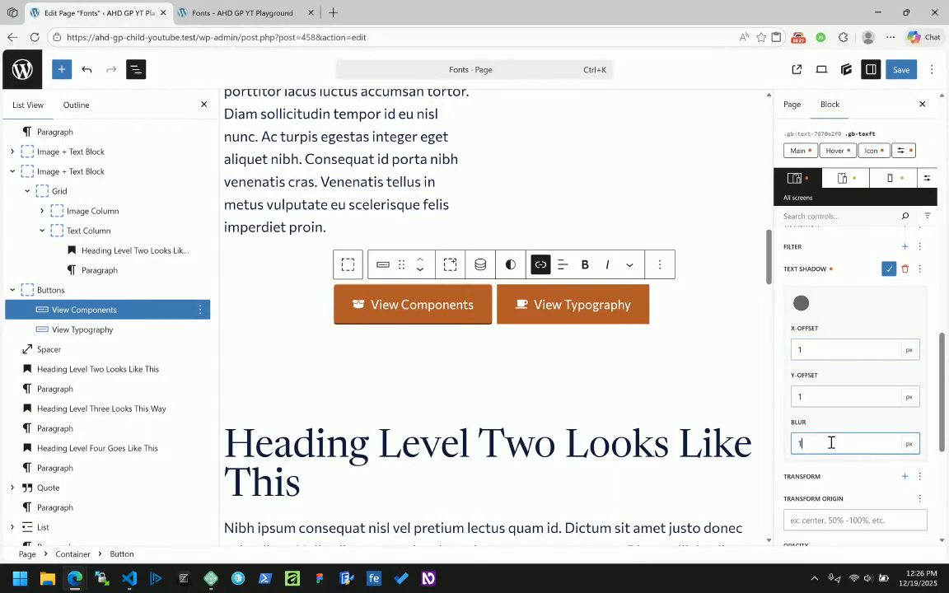
left_click(829, 355)
key("BackSpace")
type("2")
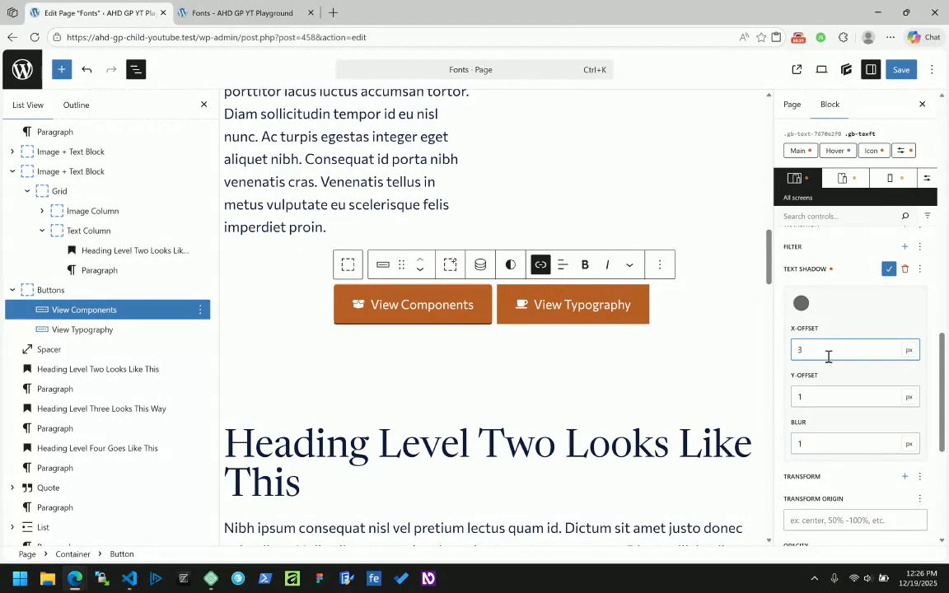
key("BackSpace")
type("1")
scroll(848, 325, "up", 1)
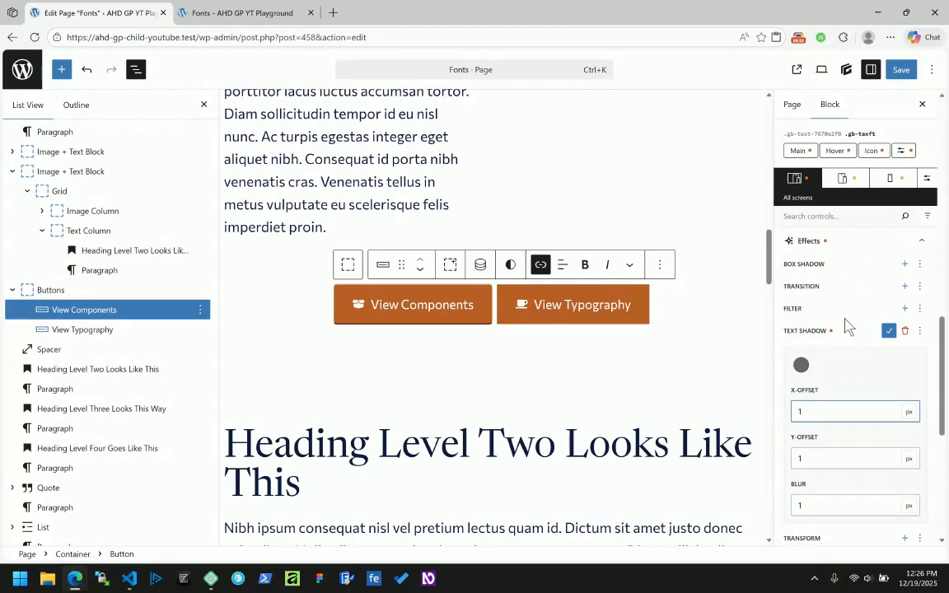
left_click(905, 71)
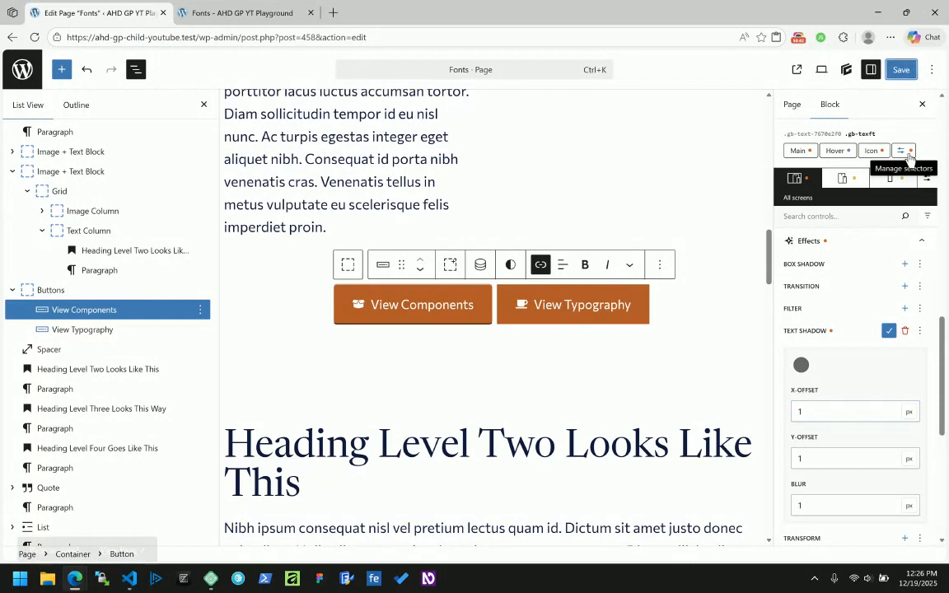
Step: Rename the button's custom selector .gb-texft to .gb-text and save the page
left_click(909, 154)
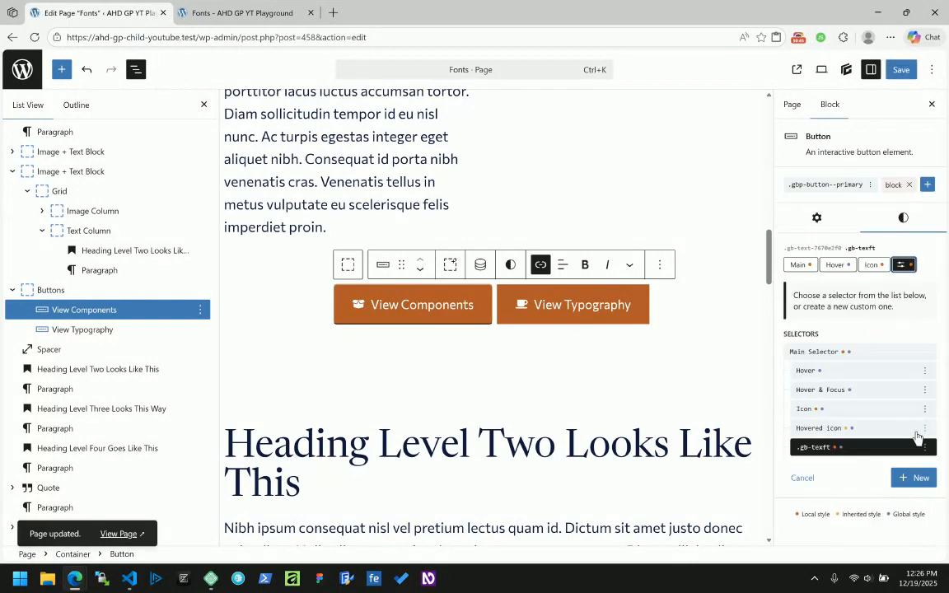
left_click(925, 447)
left_click(865, 486)
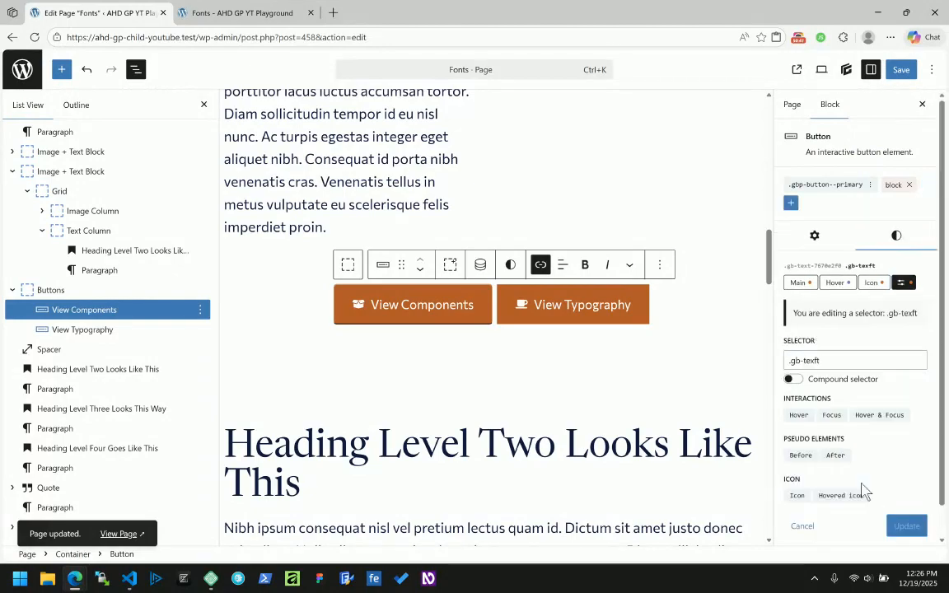
left_click(818, 361)
key("Left")
key("BackSpace")
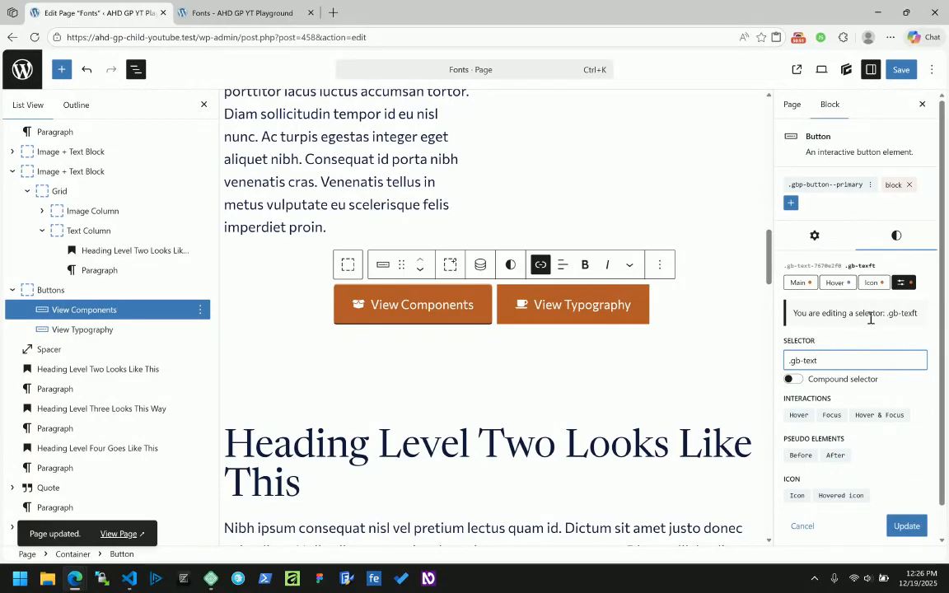
left_click(905, 525)
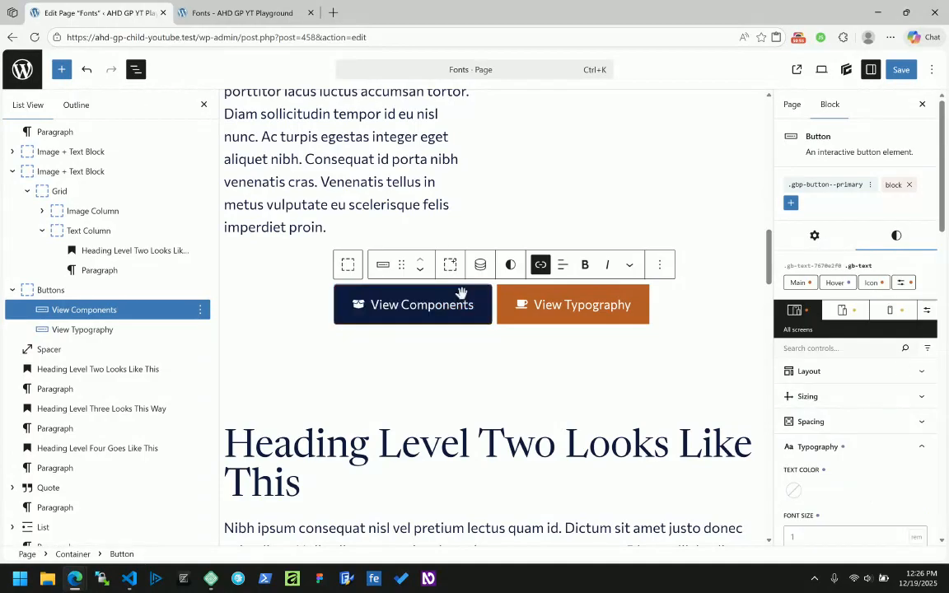
left_click(906, 70)
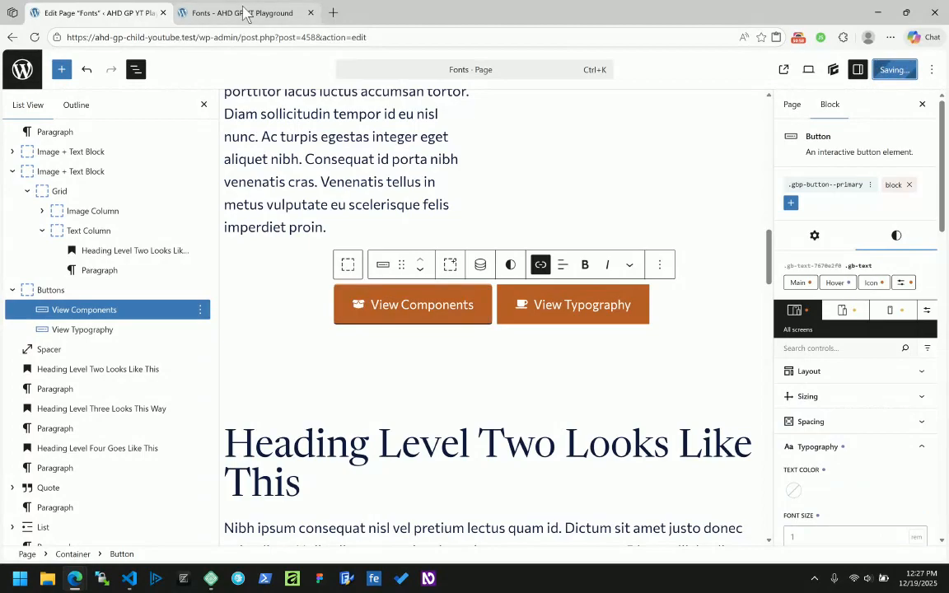
Step: Reload the published Fonts page and inspect the View Components button's text span
mouse_move(249, 17)
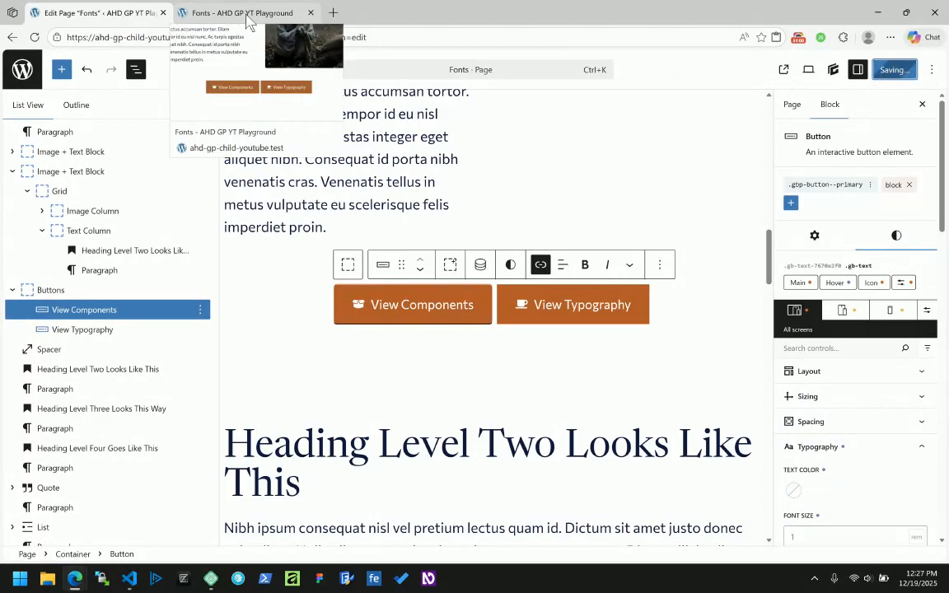
left_click(250, 17)
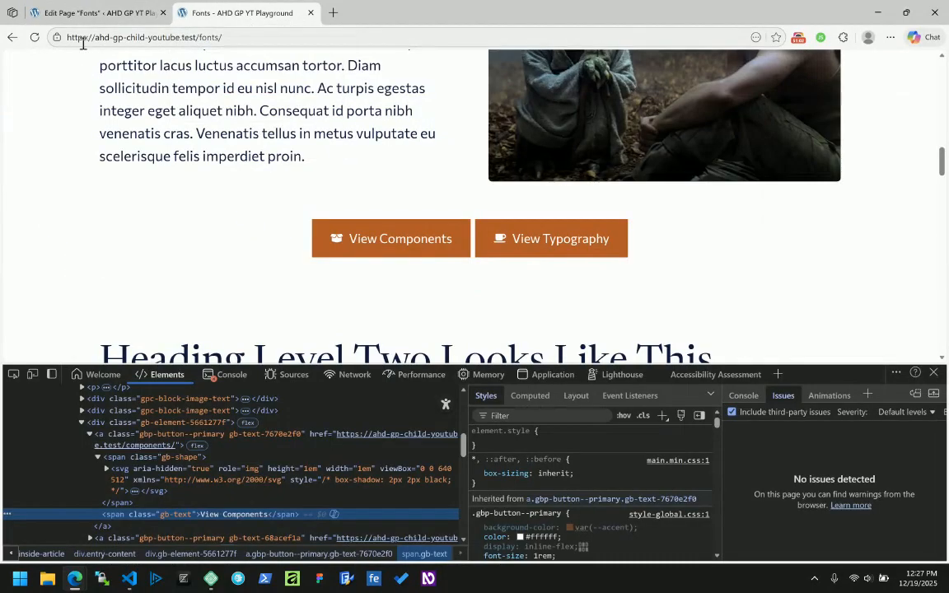
left_click(35, 37)
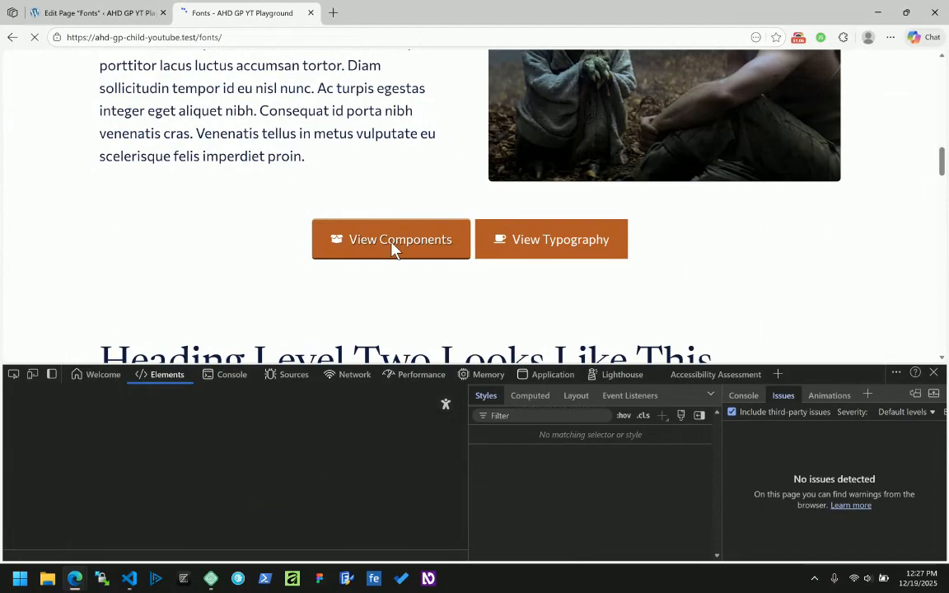
key("ctrl+shift+c")
left_click(364, 248)
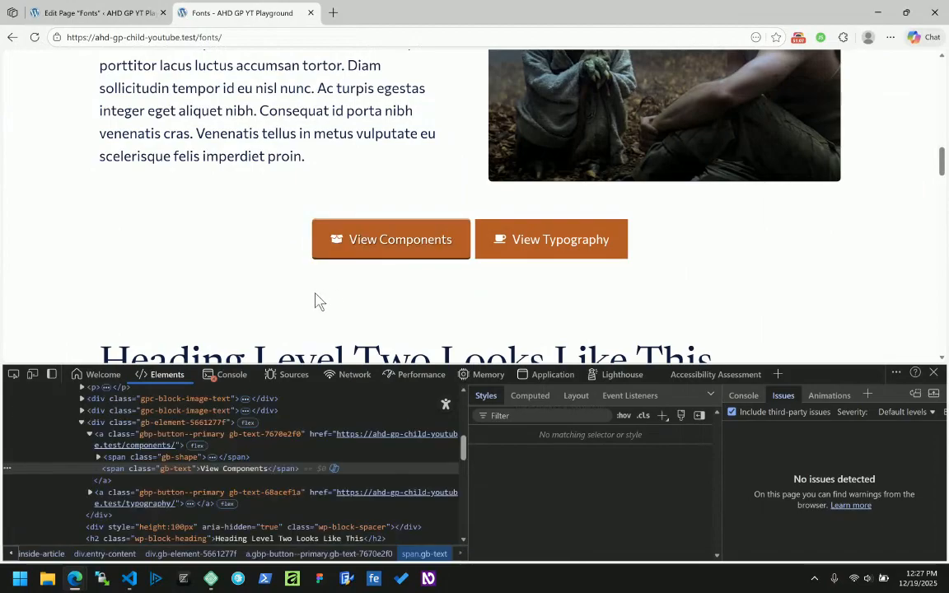
right_click(393, 251)
left_click(430, 431)
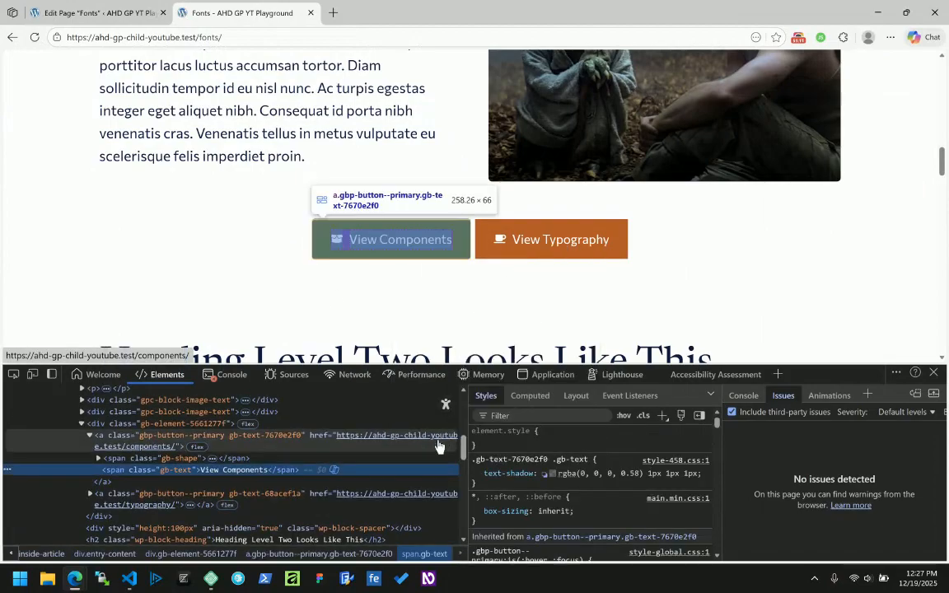
Step: In the inspected .gb-text rule, try a text-shadow of rgba(0,0,0,0.5) 1px 0px 0px
left_click(632, 475)
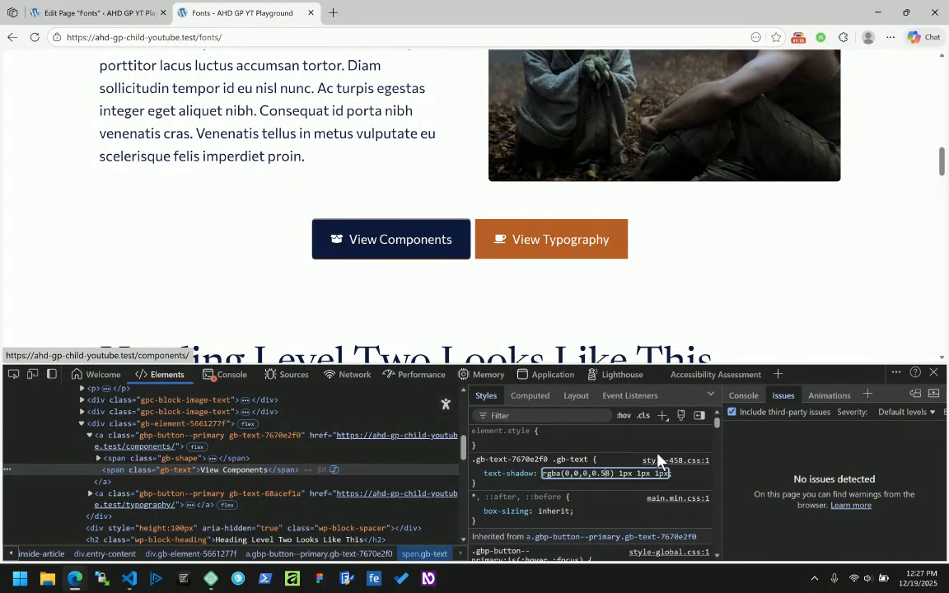
key("BackSpace")
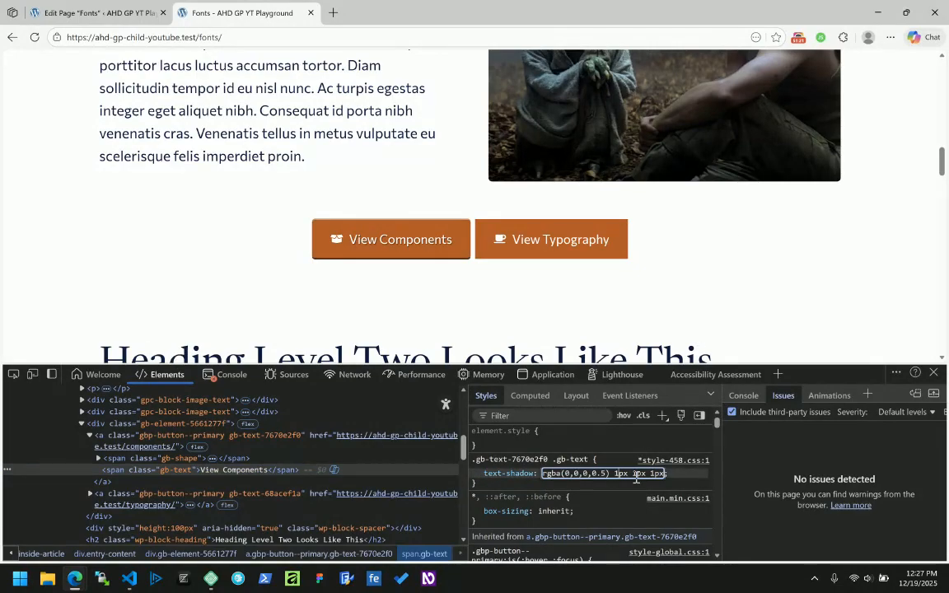
double_click(657, 474)
left_click(642, 476)
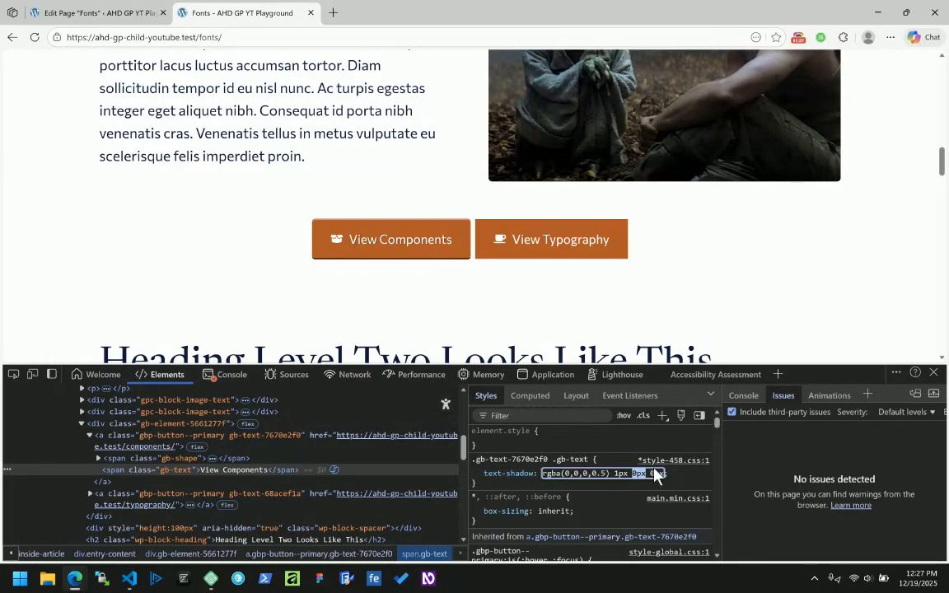
Step: Adjust the inspected text-shadow to rgba(0,0,0,0.25) 0px 2px 0px
key("Up")
key("Up")
key("Right")
key("Down")
key("Down")
key("Right")
key("Right")
key("Down")
key("Right")
type("2")
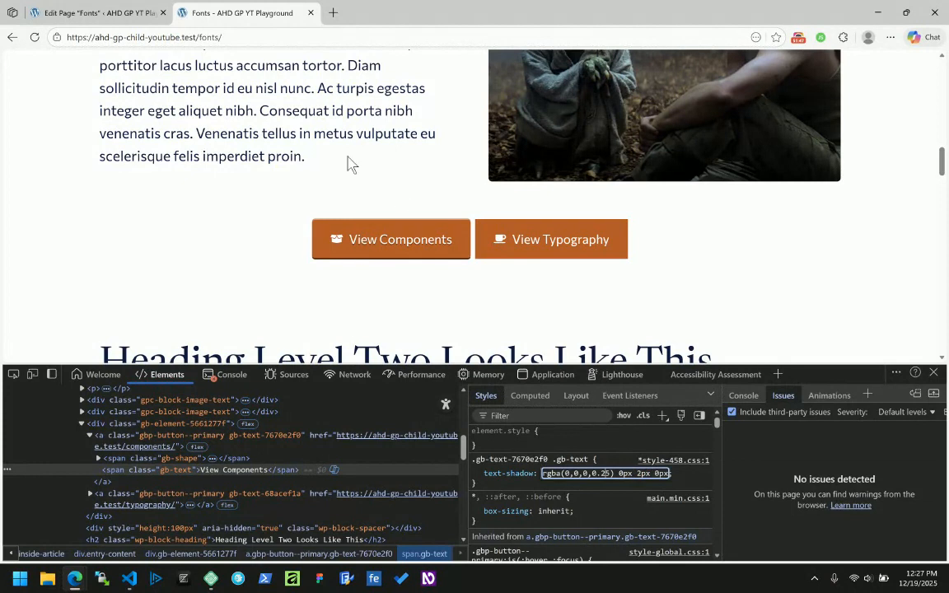
key("Return")
Step: Back in the page editor, review the .gb-text selector's text shadow colour, offset and blur settings, close them, and save the page
left_click(119, 11)
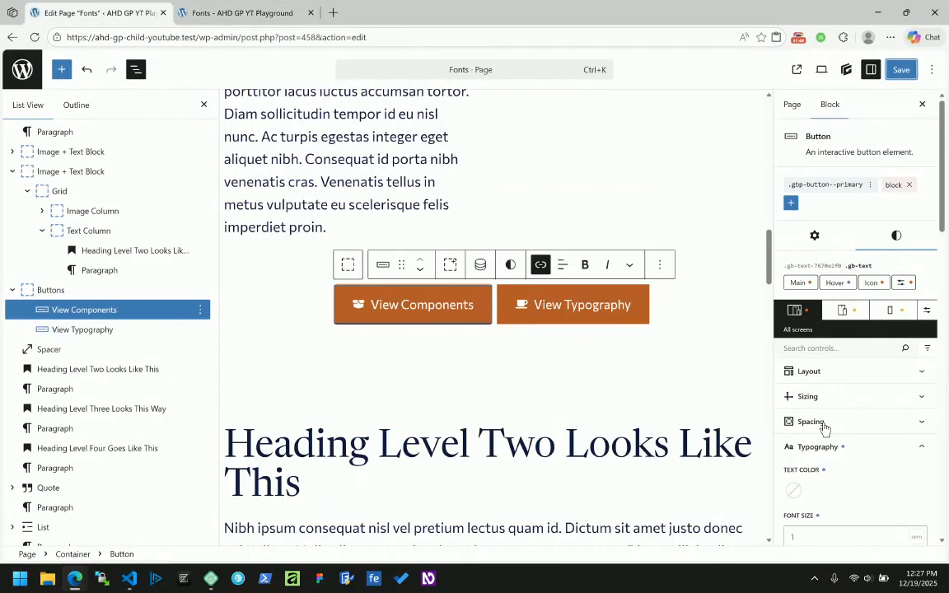
scroll(857, 478, "down", 5)
scroll(862, 333, "up", 3)
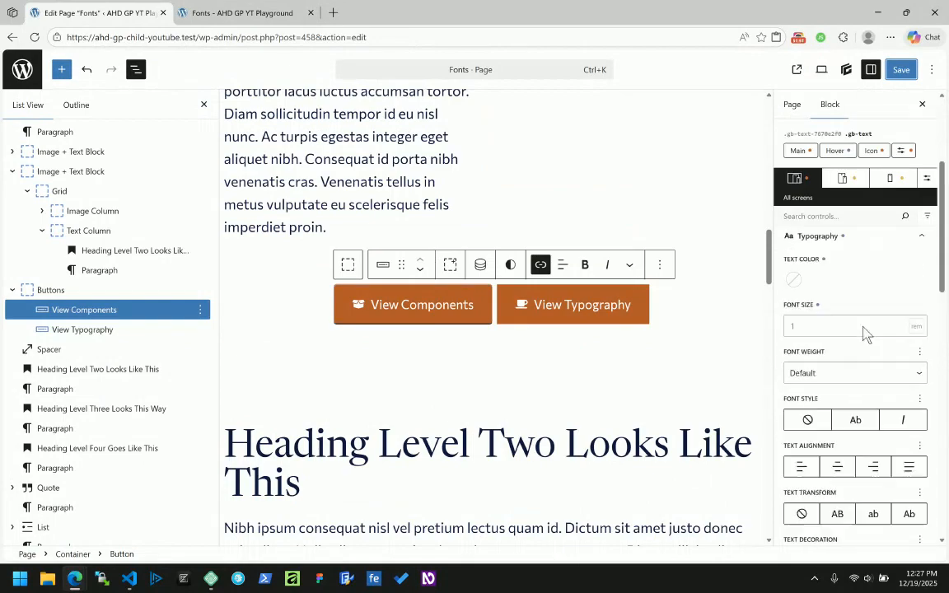
scroll(863, 333, "down", 10)
scroll(865, 346, "down", 3)
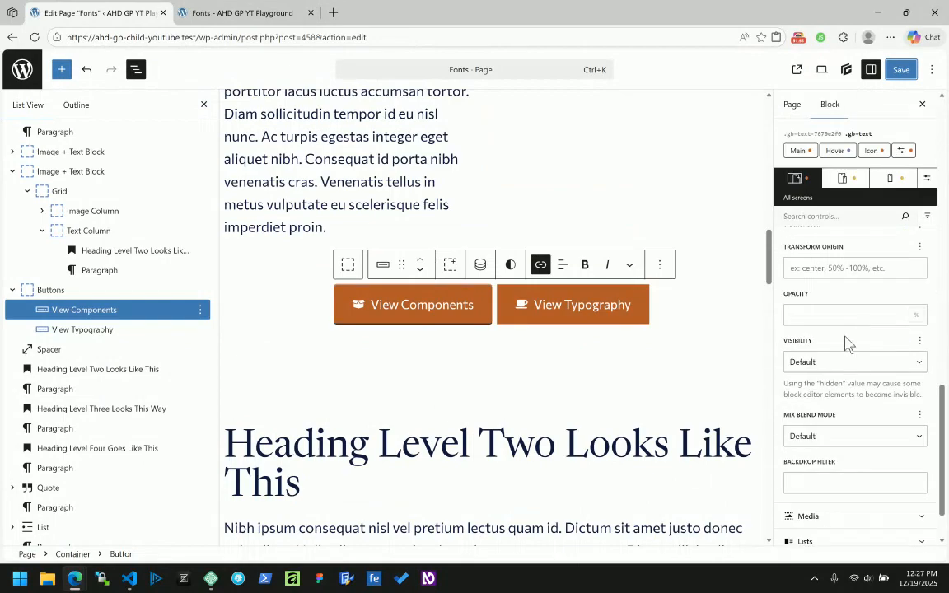
scroll(845, 343, "up", 5)
left_click(848, 383)
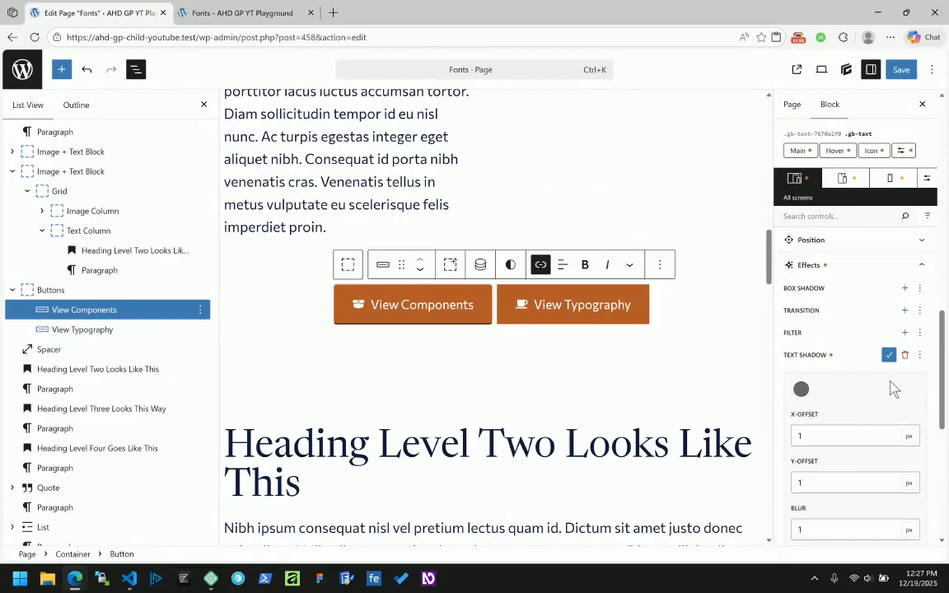
scroll(886, 392, "down", 2)
left_click(820, 316)
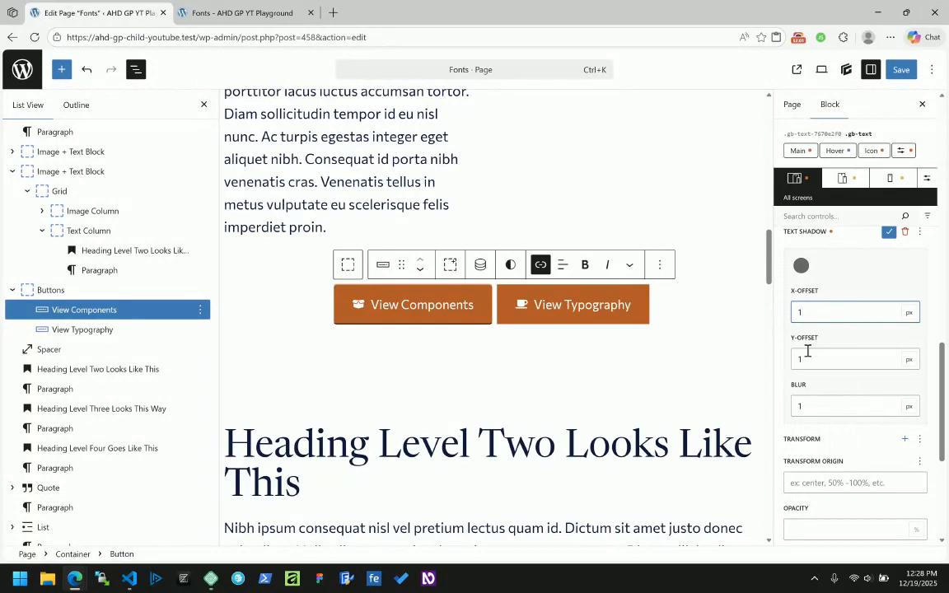
left_click(889, 231)
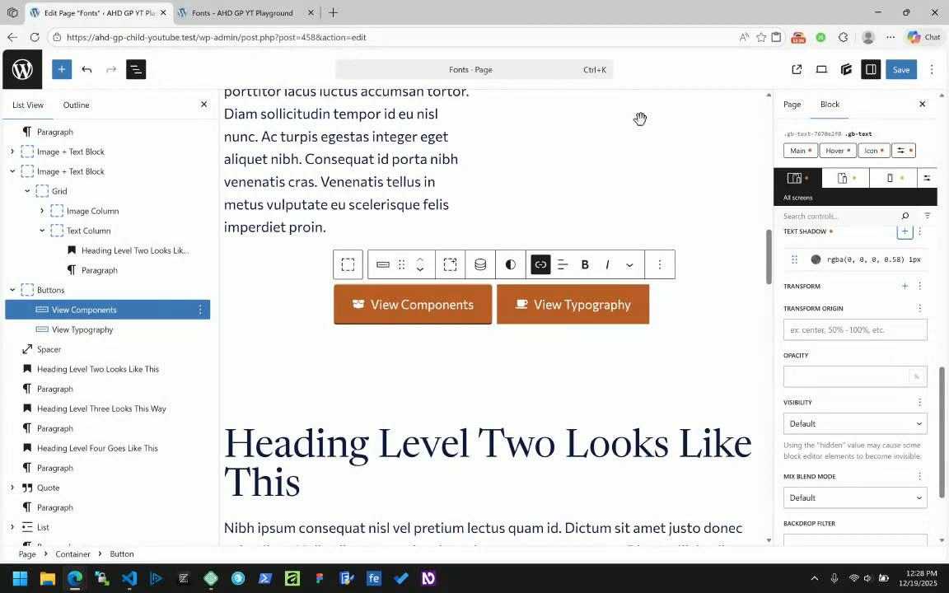
key("ctrl+s")
left_click(798, 38)
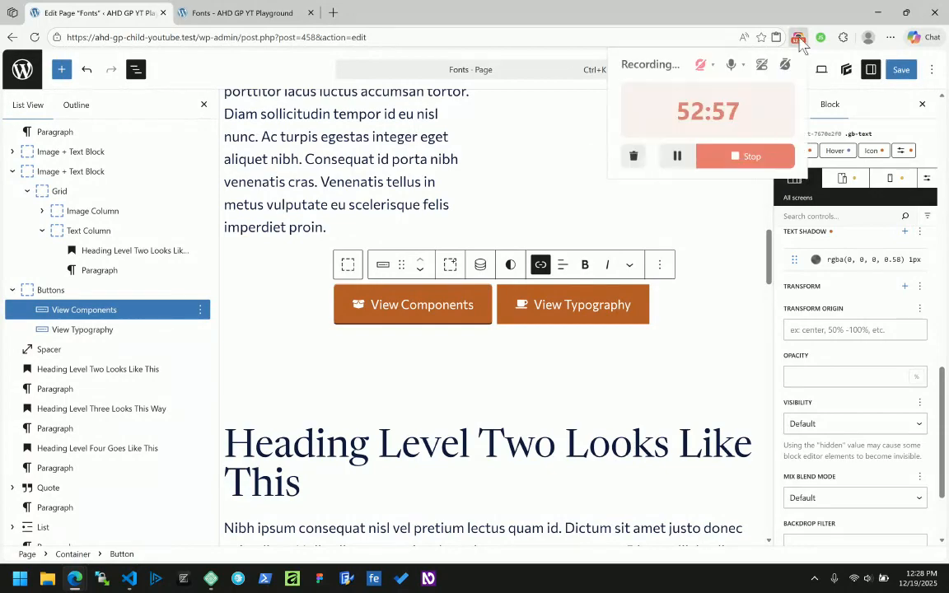